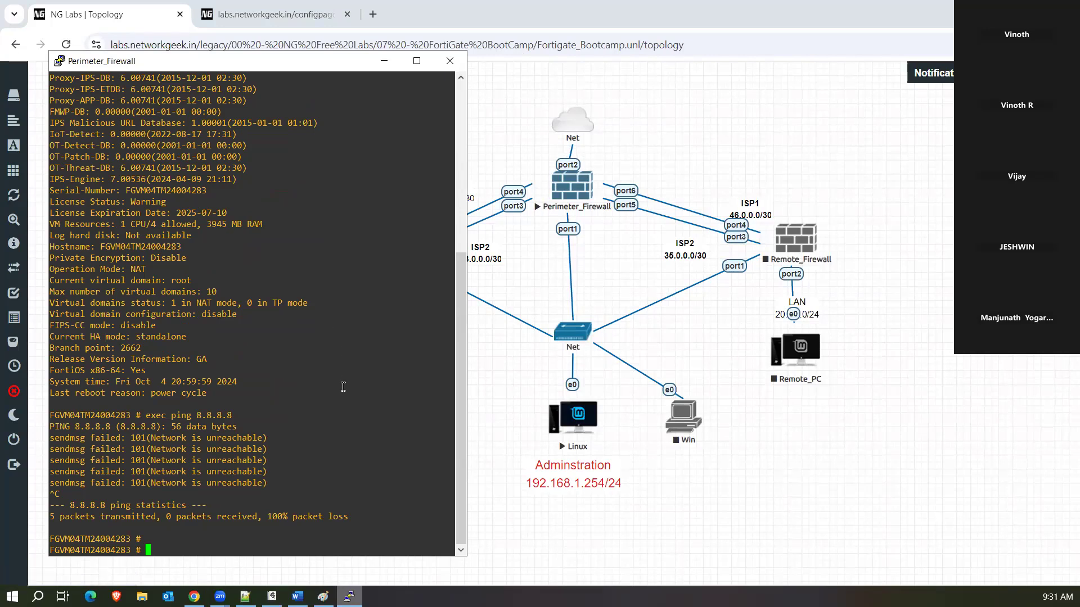
Clear the mistyped line and run 'config system interface' on the Perimeter_Firewall CLI.
{"action": "type", "text": "config system interface"}
{"action": "key", "text": "ctrl+u"}
{"action": "left_click_drag", "start_coordinate": [238, 65], "coordinate": [238, 60]}
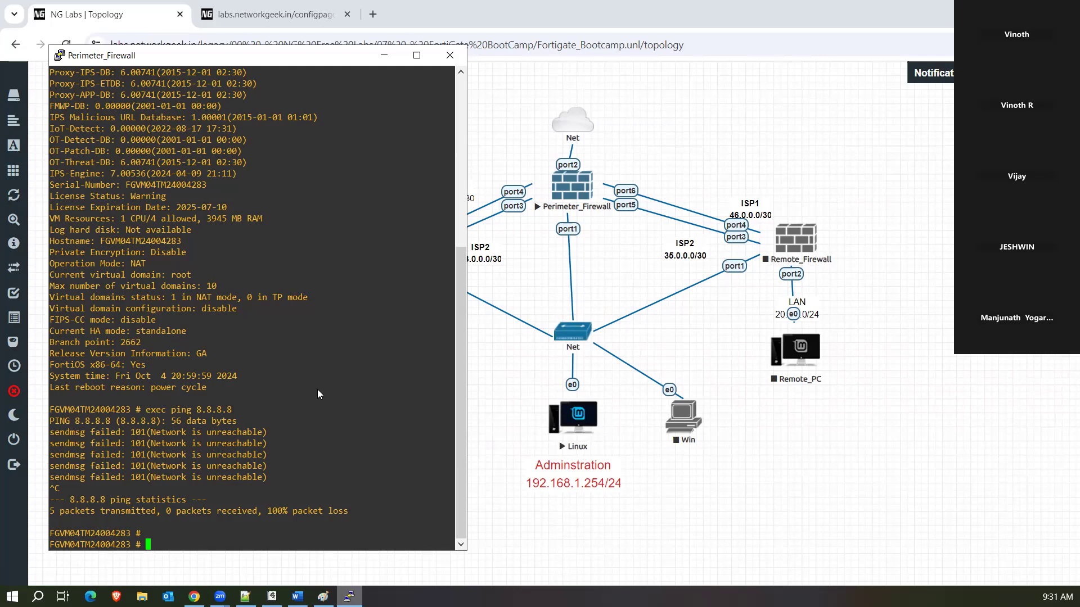
{"action": "type", "text": "config system interface"}
{"action": "key", "text": "Return"}
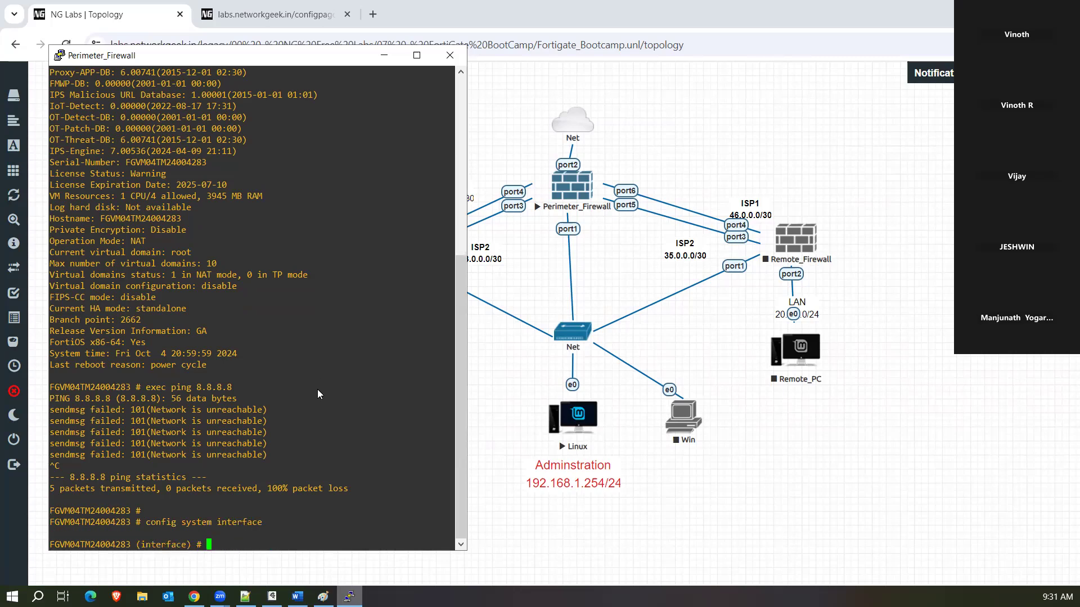
Edit port1 and show its configuration, noting it currently uses DHCP.
{"action": "type", "text": "edit port1"}
{"action": "key", "text": "Return"}
{"action": "type", "text": "sh"}
{"action": "key", "text": "Return"}
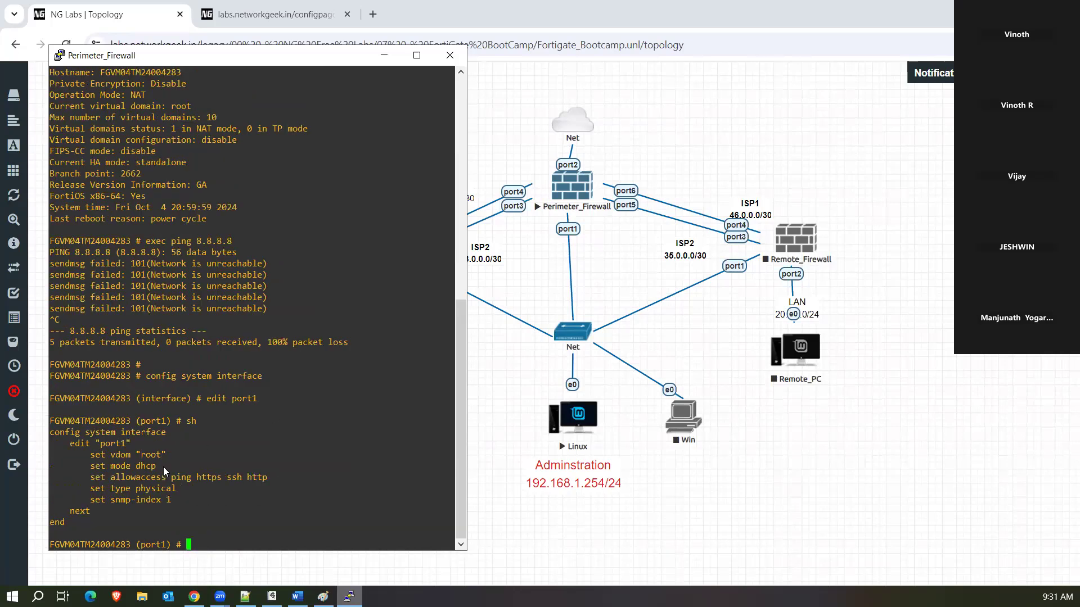
{"action": "left_click_drag", "start_coordinate": [163, 467], "coordinate": [99, 468]}
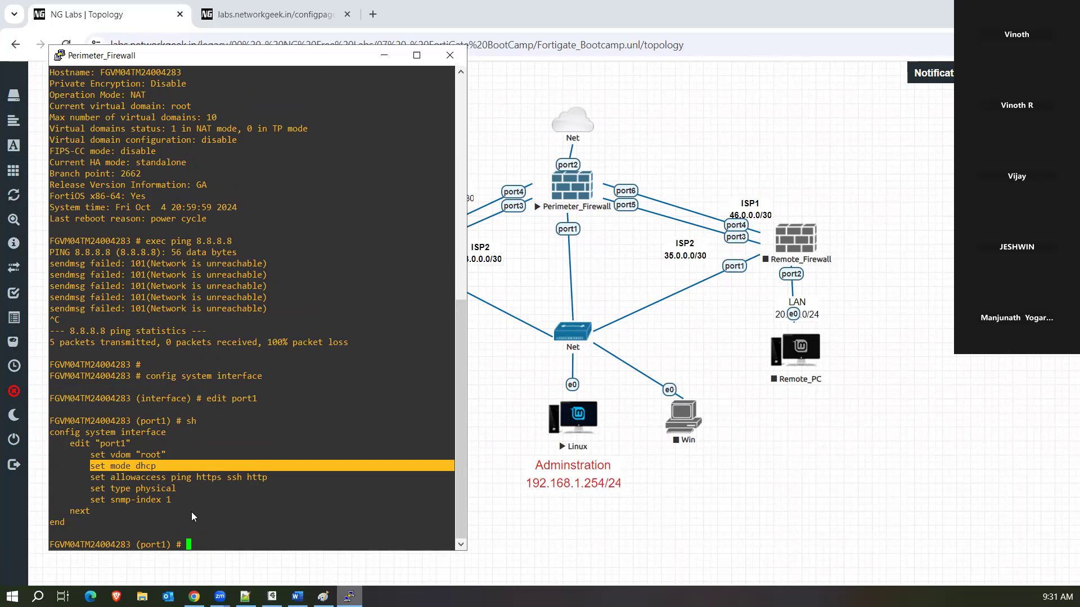
{"action": "left_click", "coordinate": [227, 531]}
Set port1 to static mode with IP 192.168.1.1 255.255.255.0 and save with 'end'.
{"action": "type", "text": "se"}
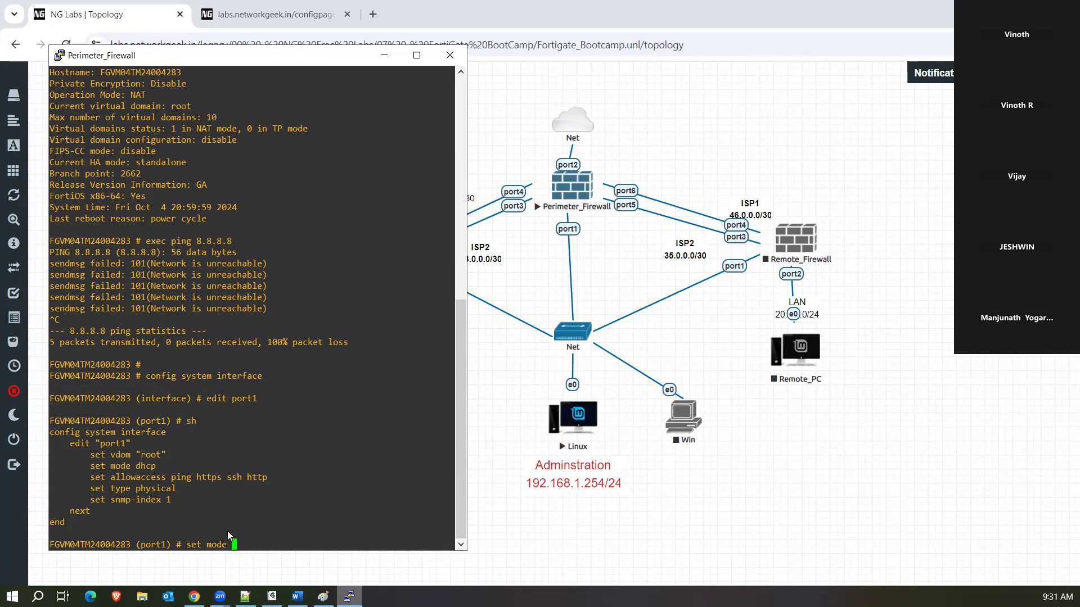
{"action": "type", "text": "t mode"}
{"action": "key", "text": "question"}
{"action": "type", "text": "static"}
{"action": "key", "text": "Return"}
{"action": "key", "text": "Return"}
{"action": "type", "text": "set ip"}
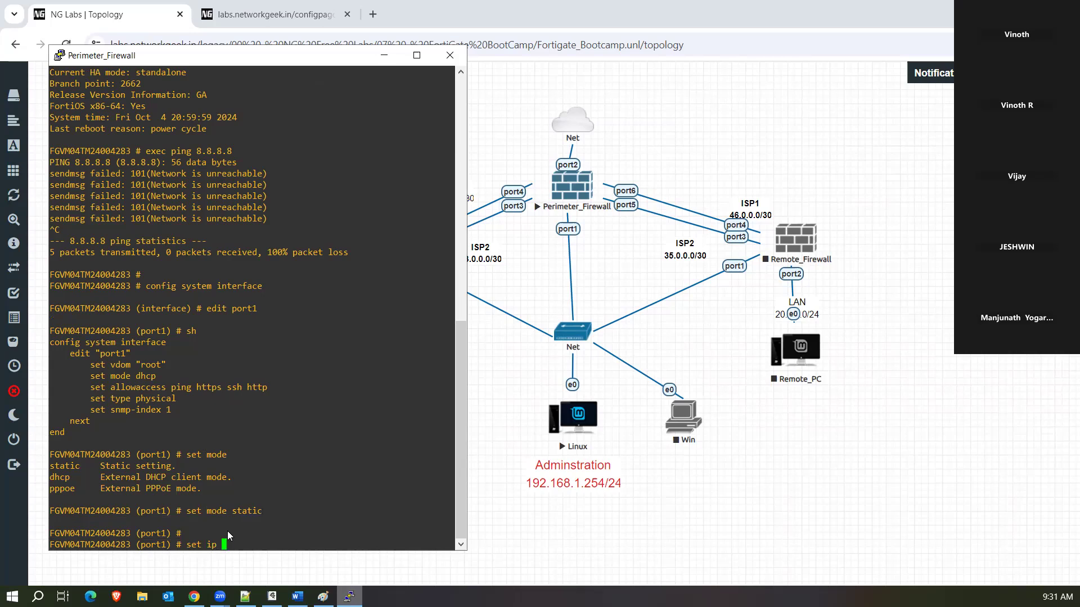
{"action": "type", "text": " 192.168.1.1 255.255.255.0"}
{"action": "key", "text": "Return"}
{"action": "type", "text": "end"}
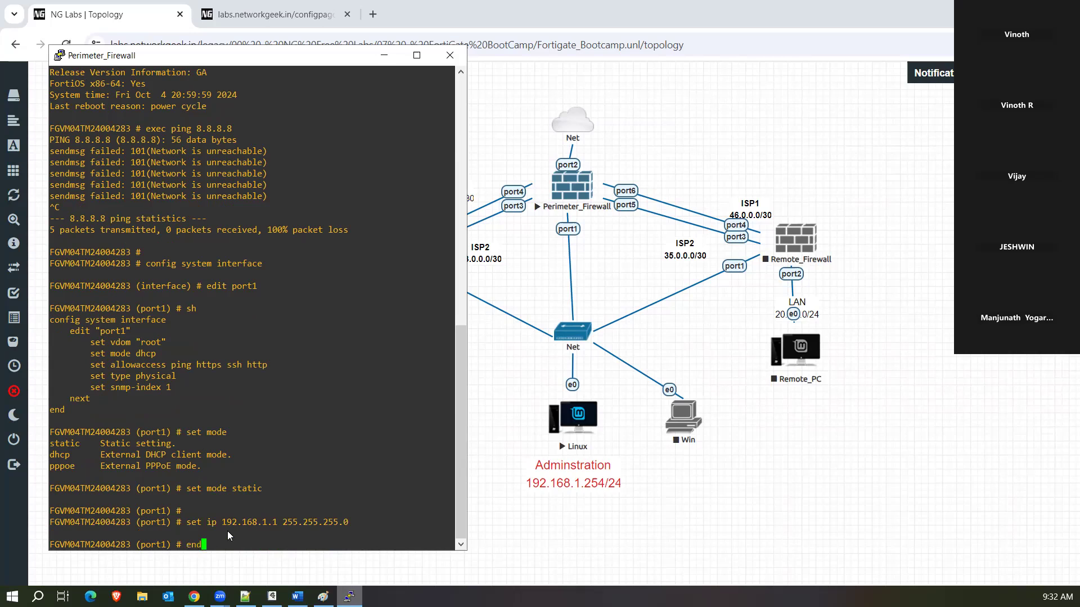
{"action": "key", "text": "Return"}
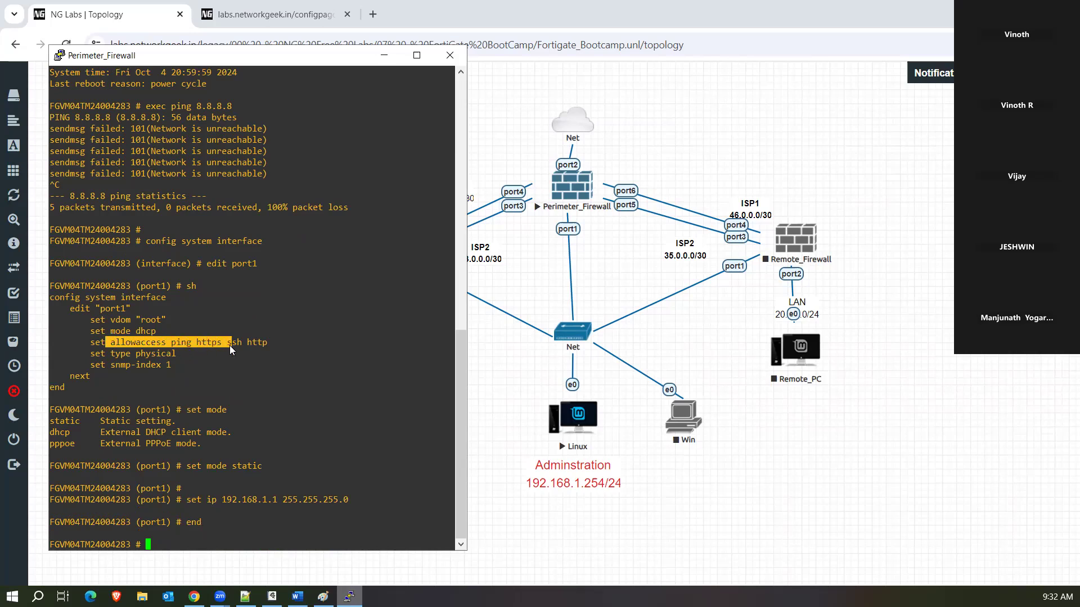
{"action": "left_click_drag", "start_coordinate": [261, 344], "coordinate": [269, 342]}
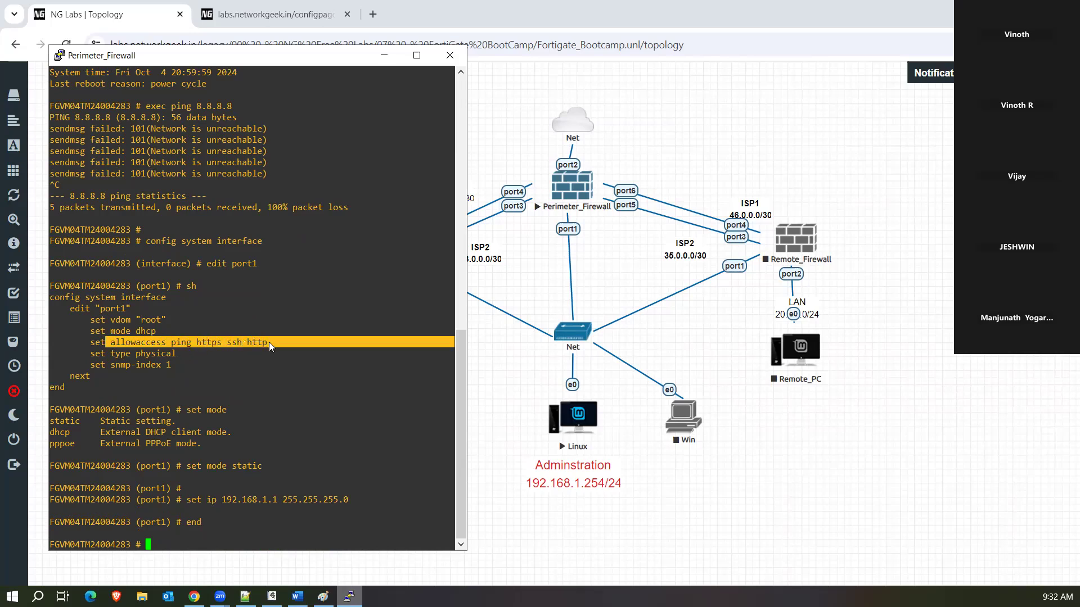
{"action": "left_click", "coordinate": [39, 398]}
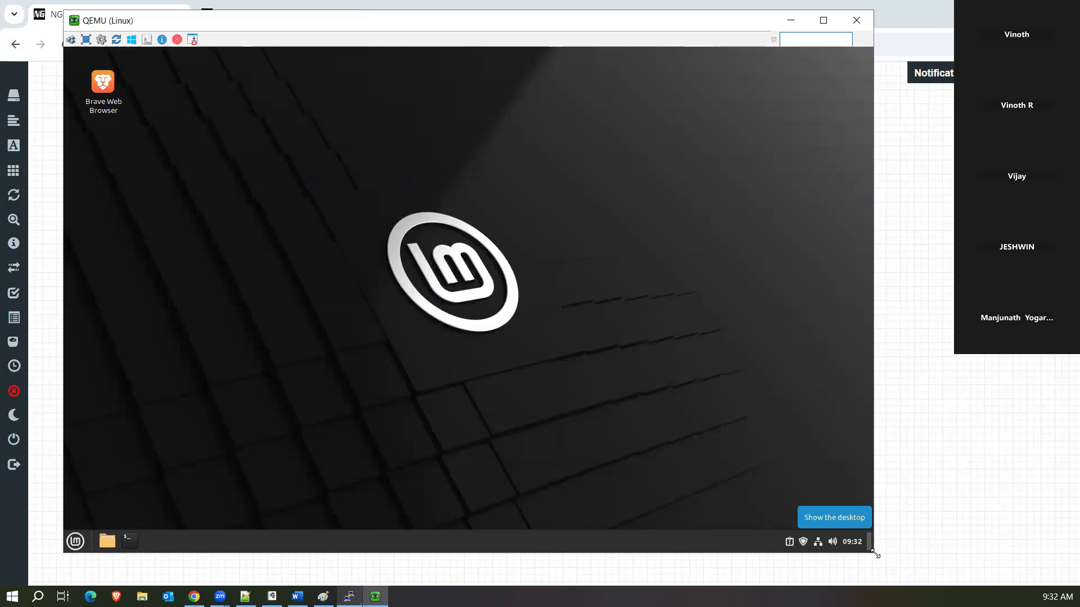
Launch Brave, unlock the keyring, and open the wired connection's IPv4 settings.
{"action": "double_click", "coordinate": [98, 83]}
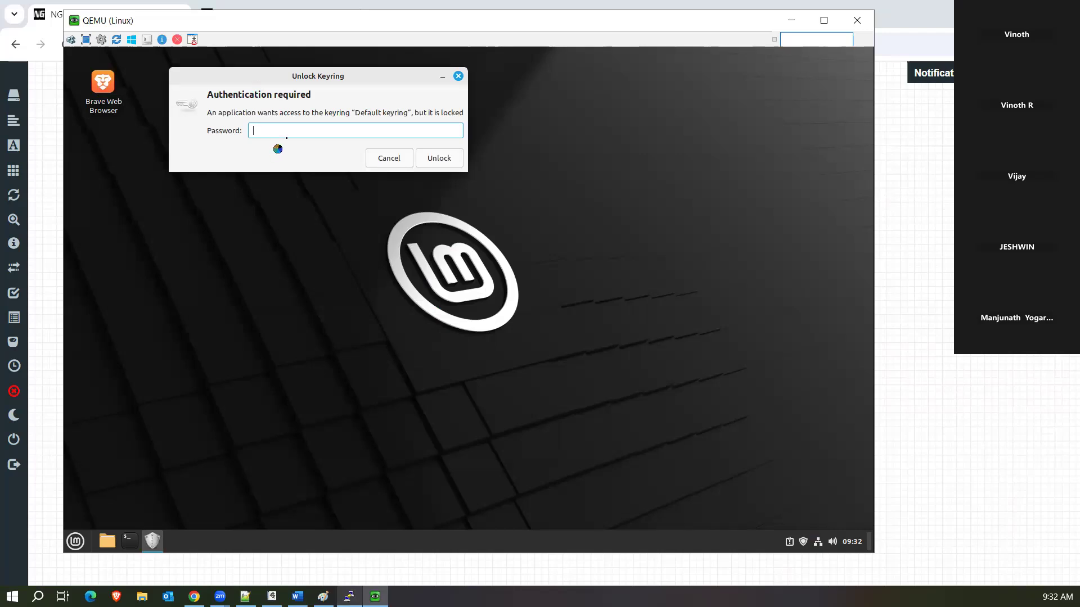
{"action": "type", "text": "****"}
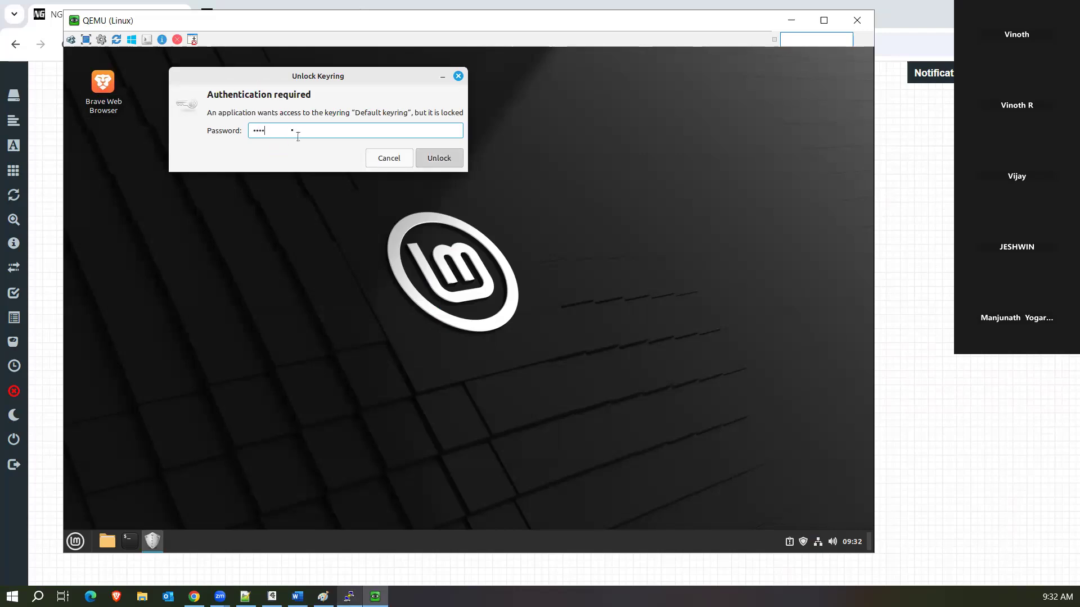
{"action": "key", "text": "Return"}
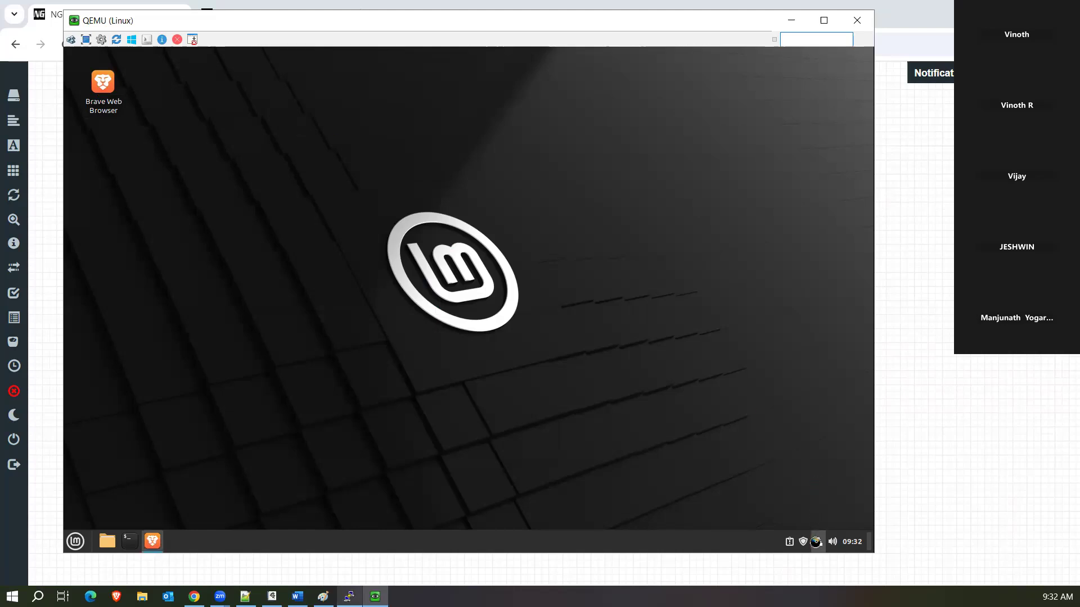
{"action": "left_click", "coordinate": [817, 541]}
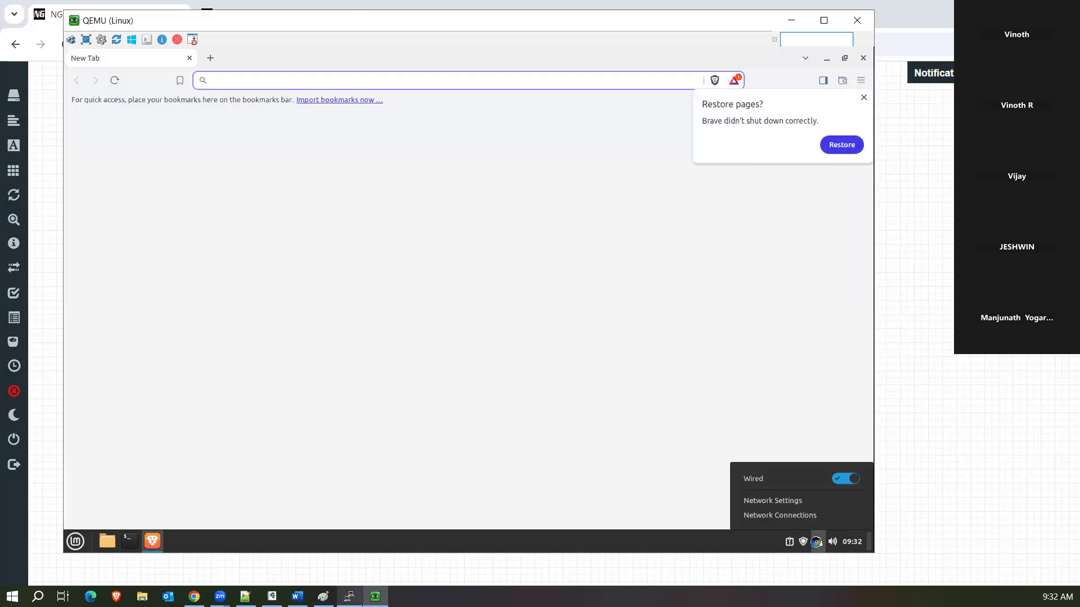
{"action": "left_click", "coordinate": [772, 500]}
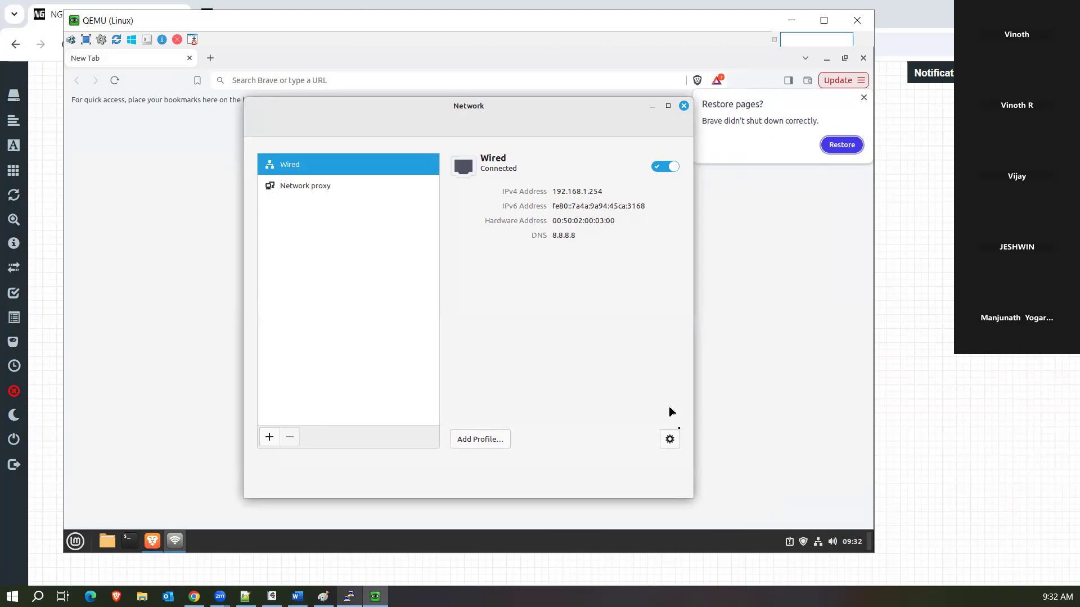
{"action": "left_click", "coordinate": [670, 441]}
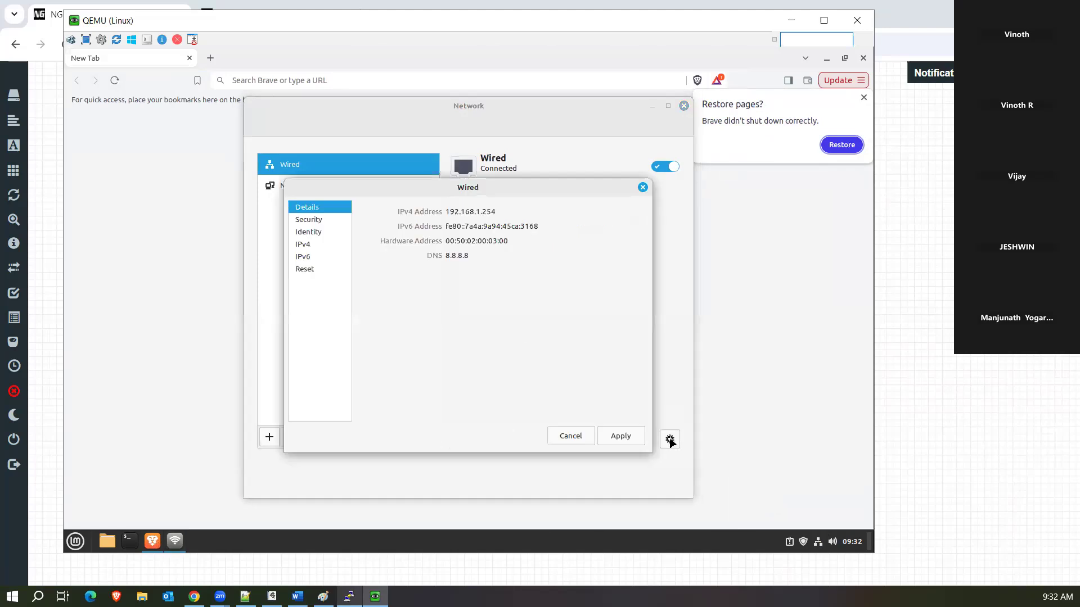
{"action": "left_click", "coordinate": [311, 247]}
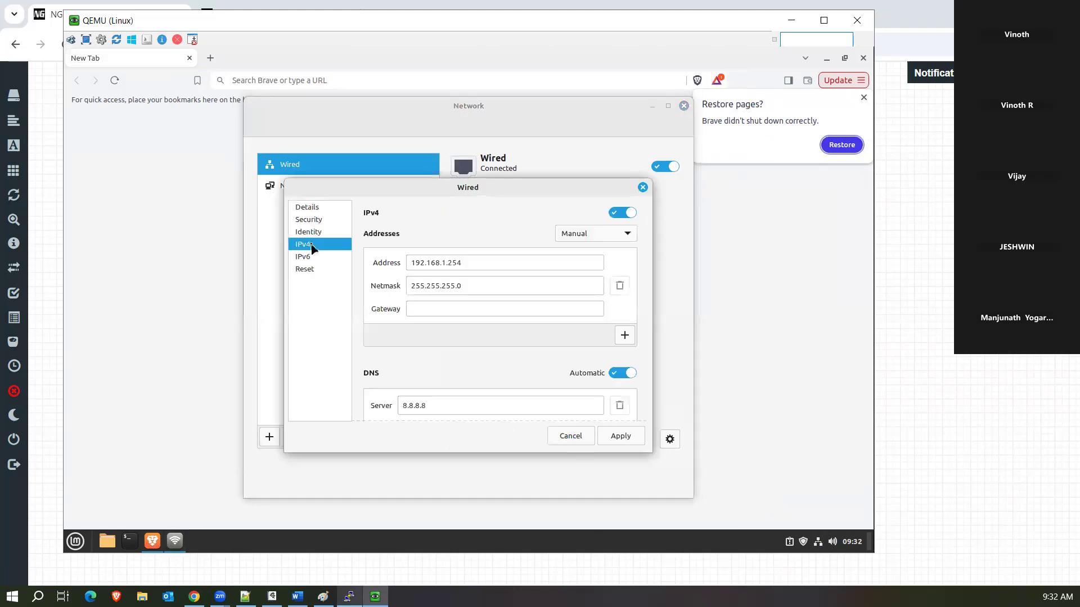
Set the wired connection's gateway to 192.168.1.1, apply it, and close Network settings.
{"action": "left_click", "coordinate": [449, 309]}
{"action": "left_click_drag", "start_coordinate": [466, 263], "coordinate": [400, 261]}
{"action": "key", "text": "ctrl+c"}
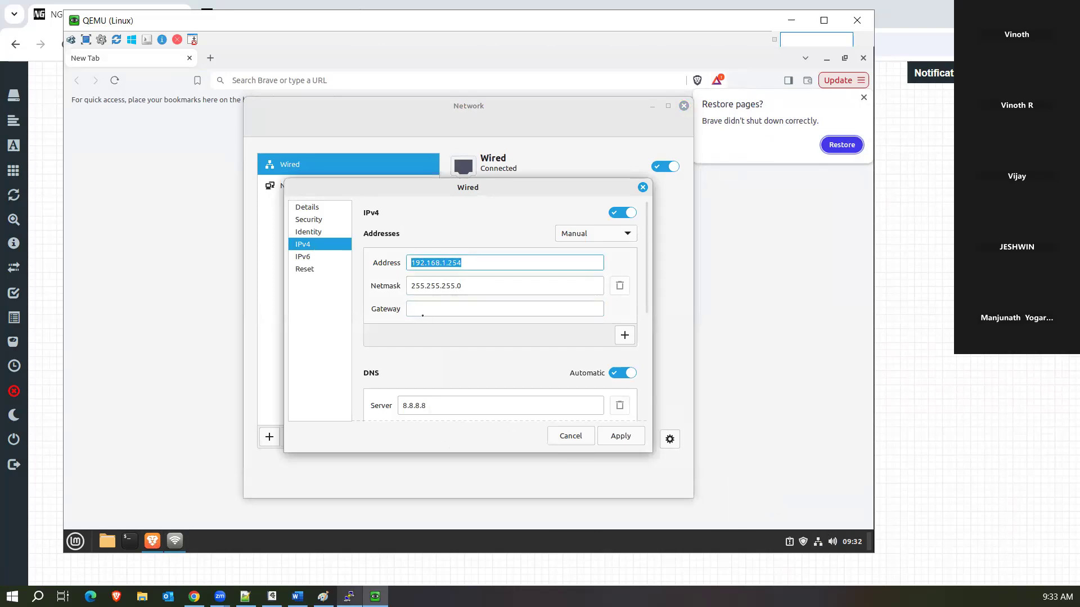
{"action": "left_click", "coordinate": [422, 310]}
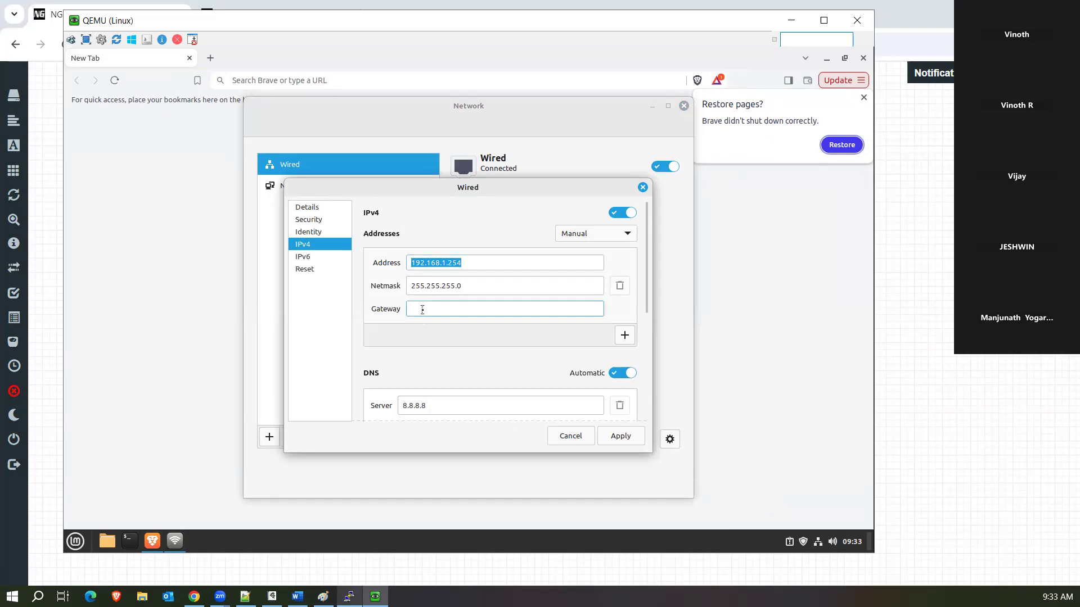
{"action": "key", "text": "ctrl+v"}
{"action": "key", "text": "BackSpace"}
{"action": "key", "text": "BackSpace"}
{"action": "key", "text": "BackSpace"}
{"action": "type", "text": "1"}
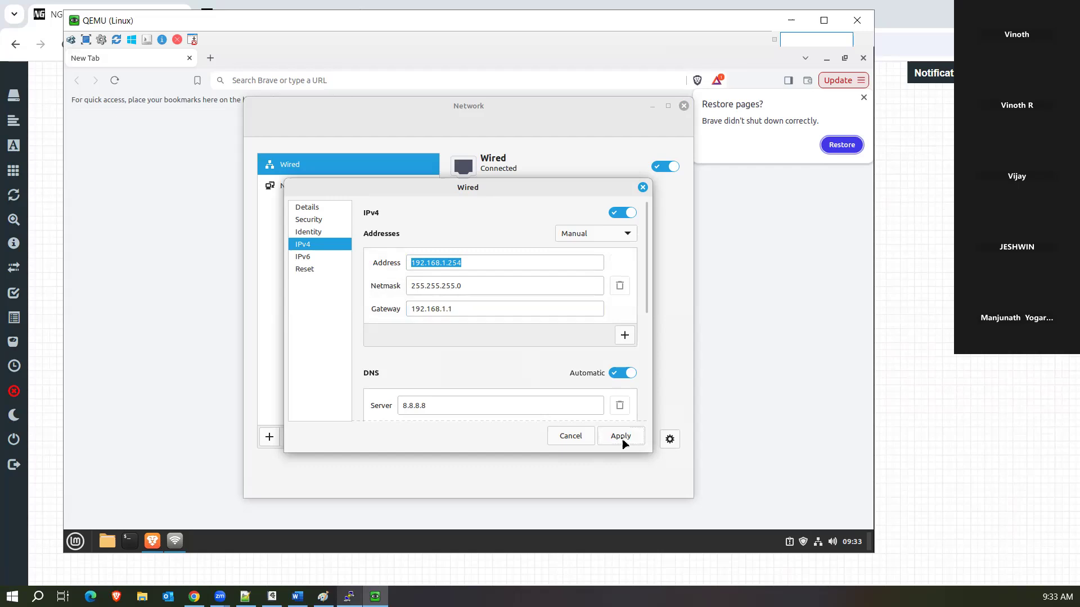
{"action": "left_click", "coordinate": [621, 436]}
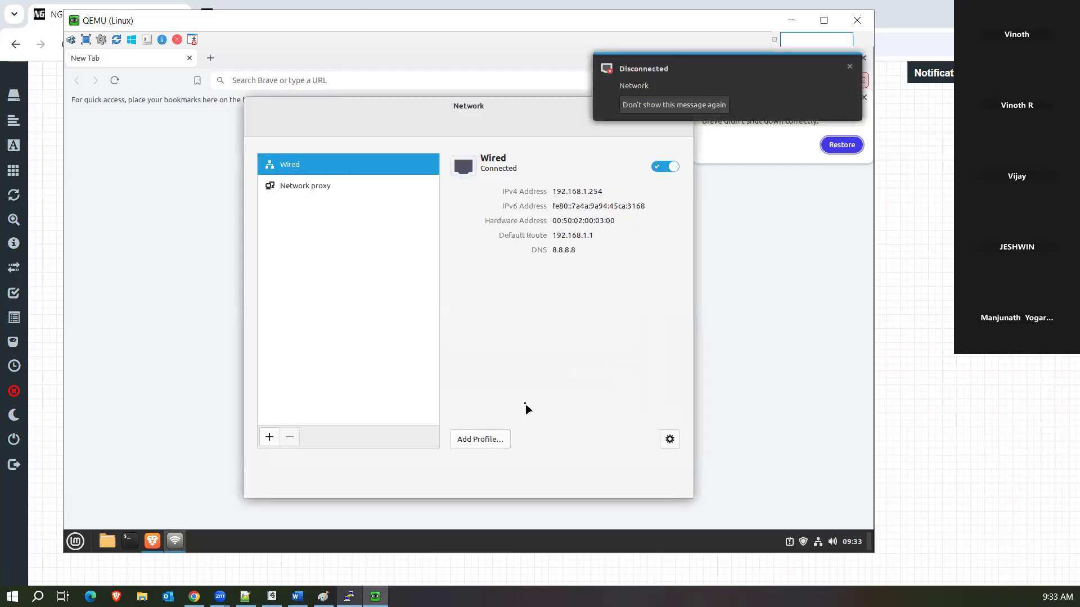
{"action": "left_click_drag", "start_coordinate": [535, 107], "coordinate": [479, 137]}
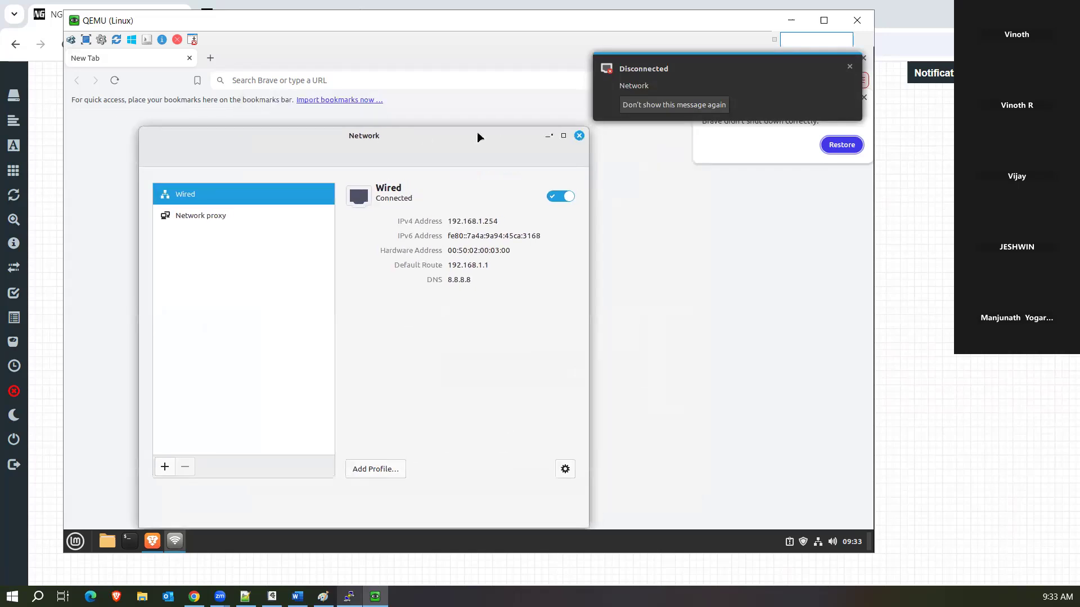
{"action": "left_click", "coordinate": [580, 136]}
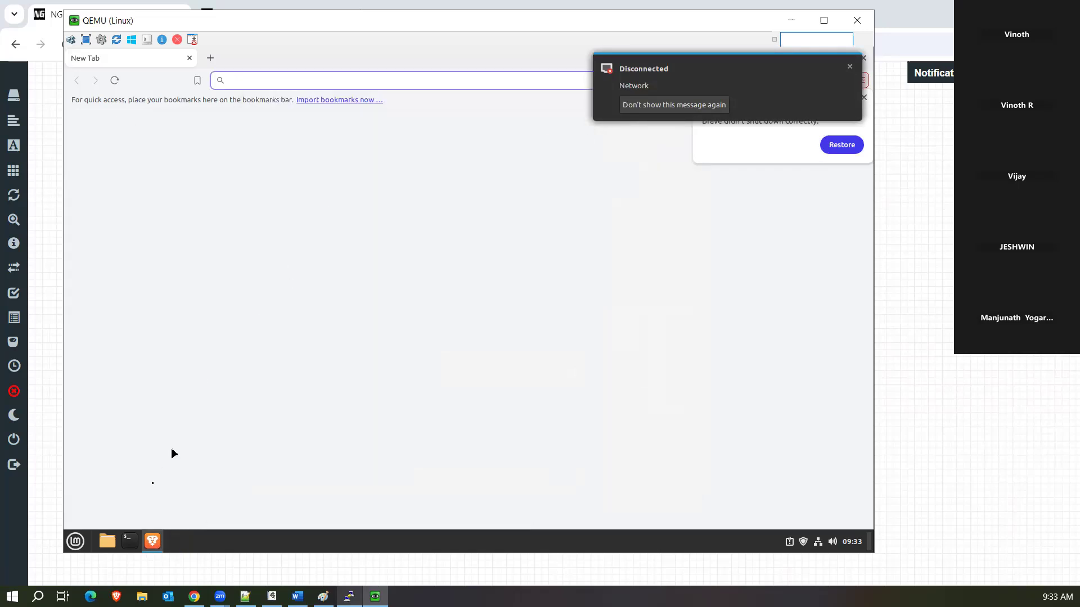
{"action": "left_click", "coordinate": [130, 541]}
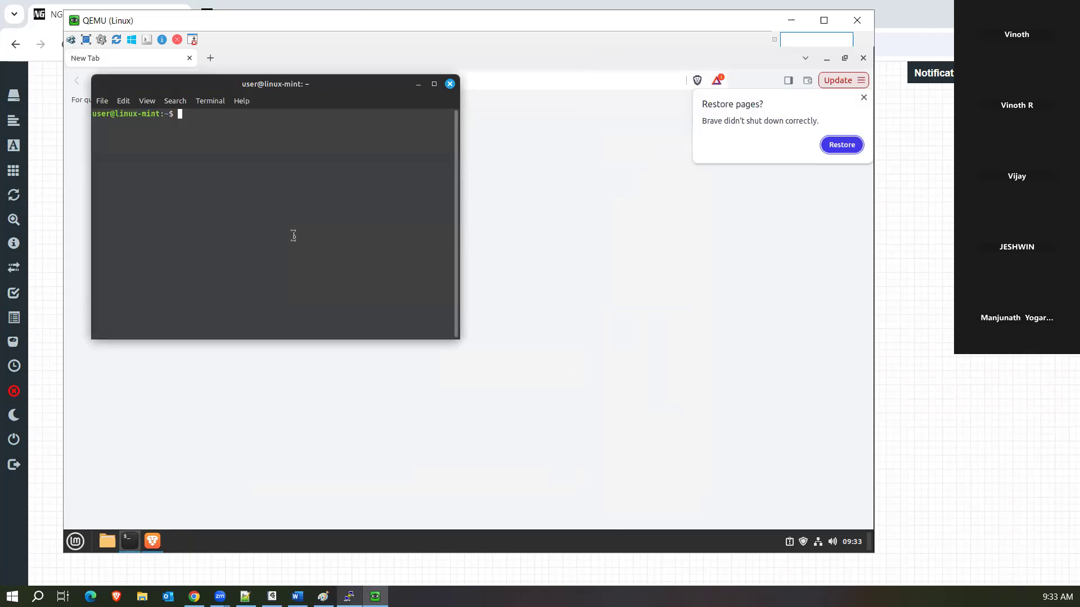
Ping the firewall at 192.168.1.1 from the Linux terminal.
{"action": "type", "text": "ping 192.168.1.1"}
{"action": "key", "text": "Return"}
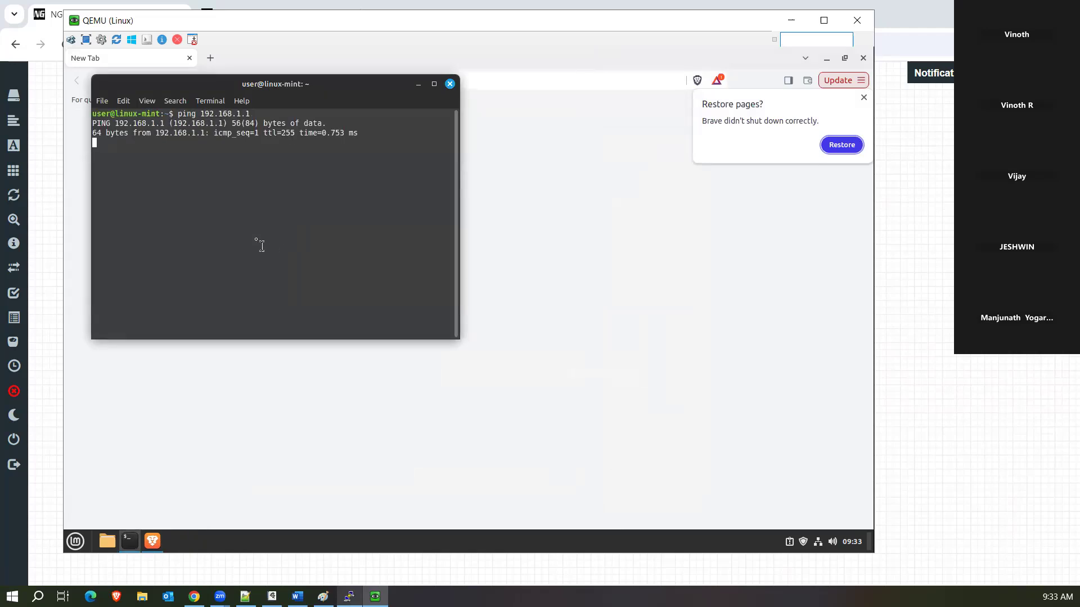
{"action": "key", "text": "ctrl+c"}
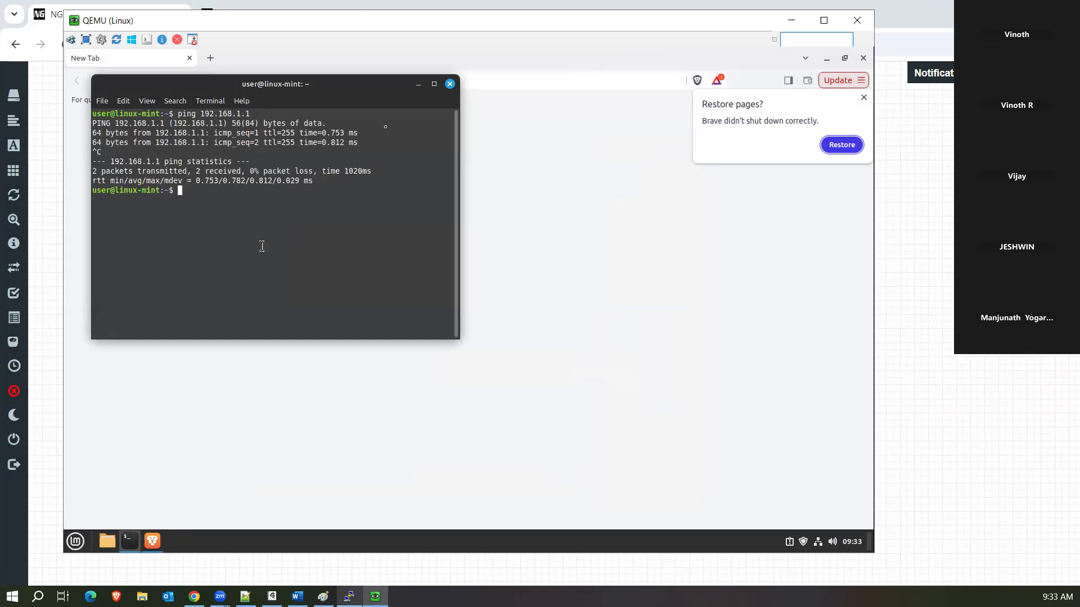
{"action": "left_click", "coordinate": [451, 82]}
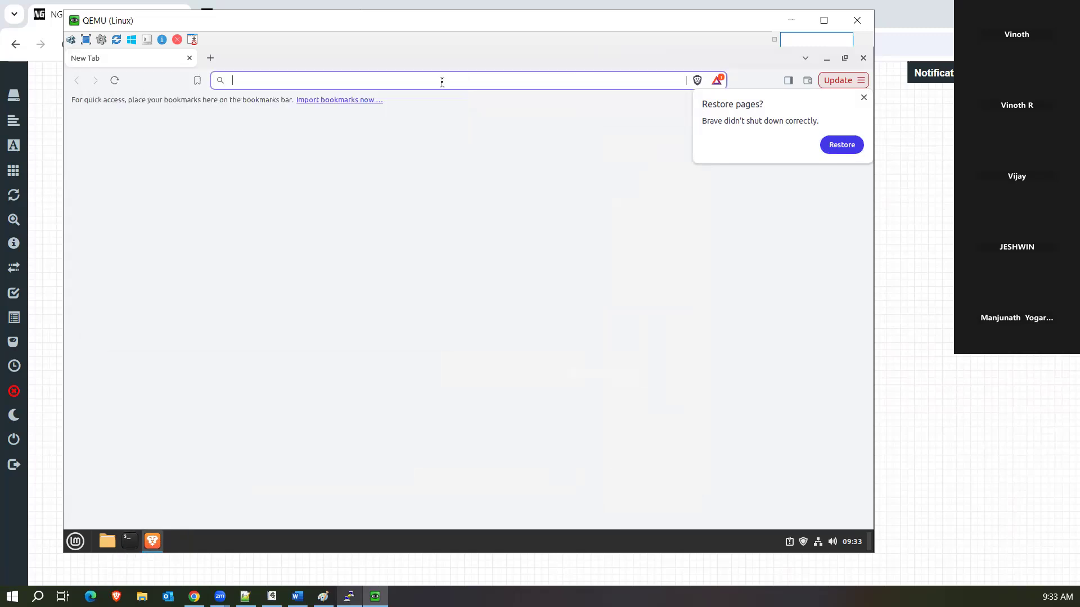
{"action": "type", "text": "https://192.168.1.2"}
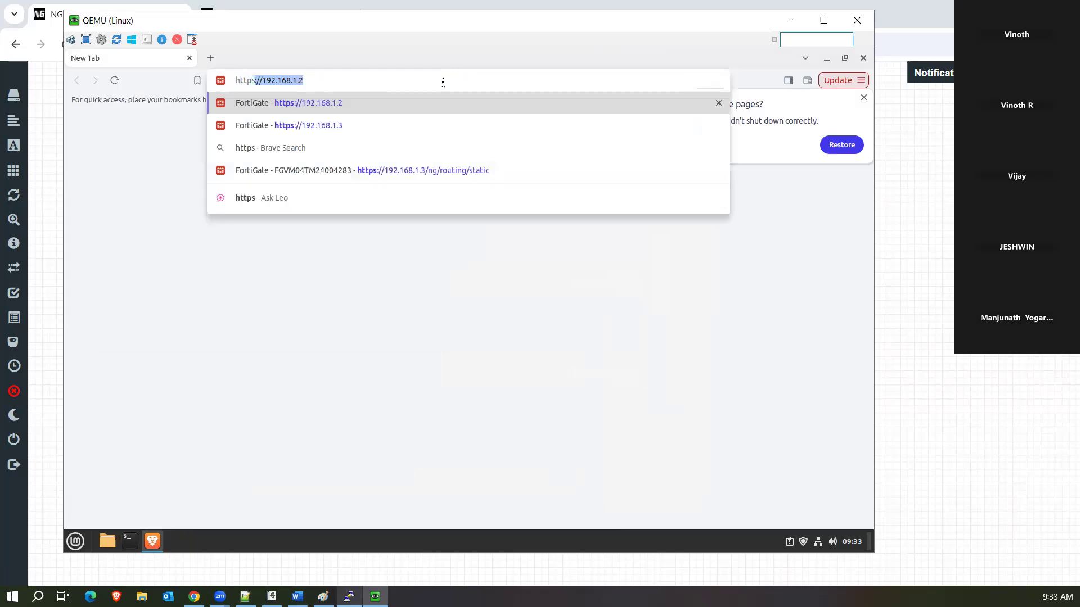
{"action": "key", "text": "Right"}
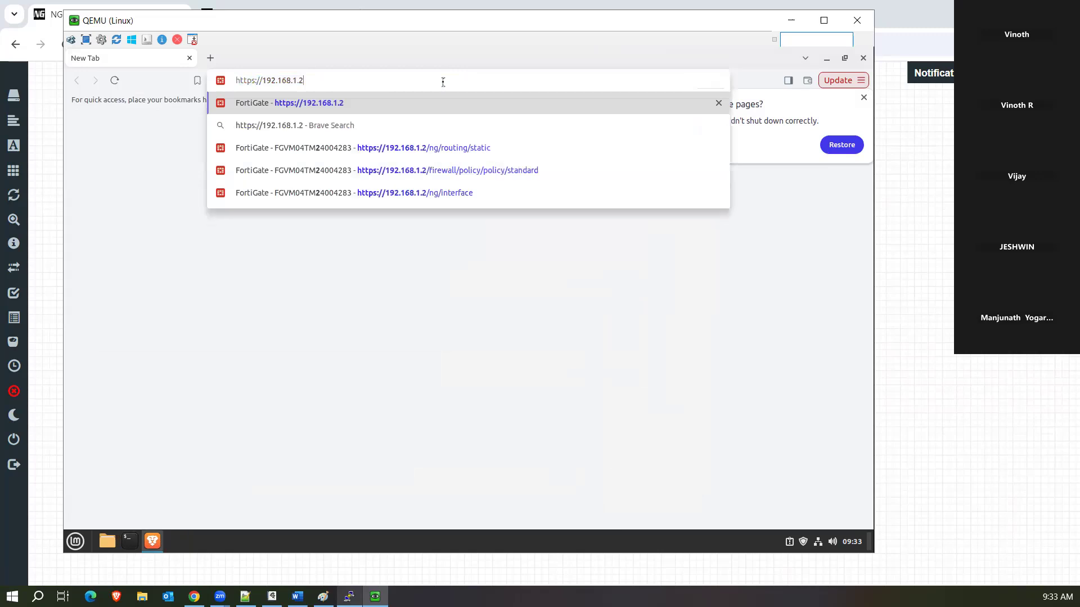
{"action": "key", "text": "Return"}
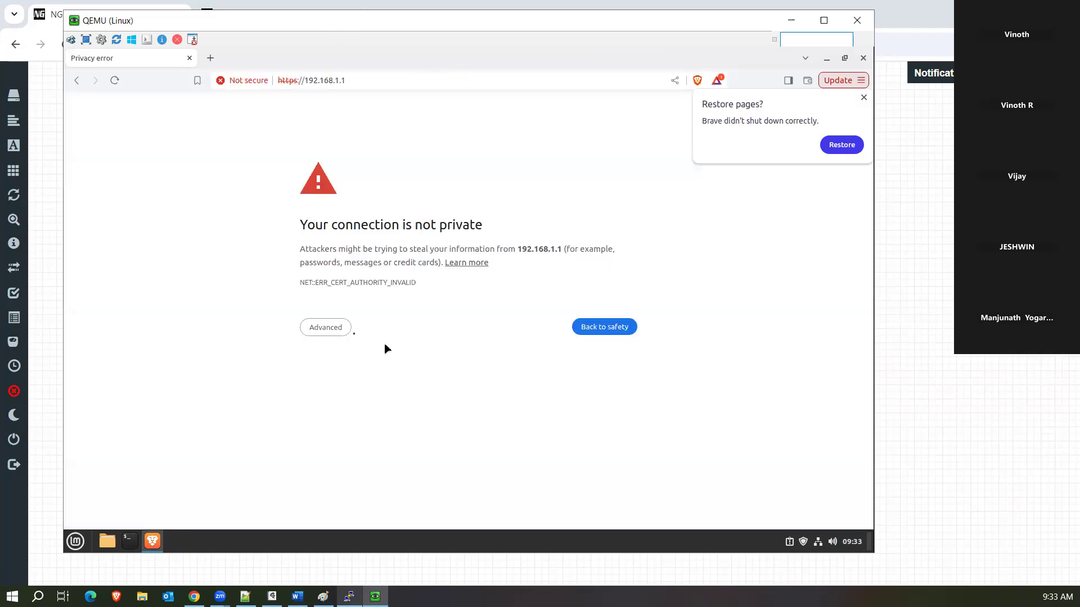
{"action": "left_click", "coordinate": [339, 331]}
{"action": "left_click", "coordinate": [339, 414]}
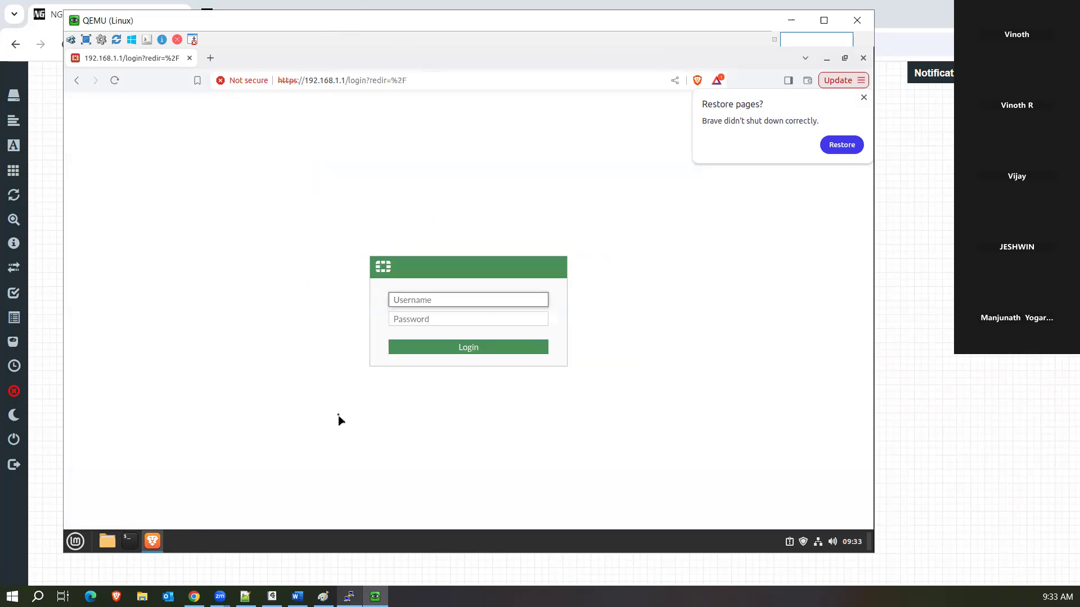
Log in as admin, dismiss the Restore pages prompt, and postpone the setup wizard.
{"action": "type", "text": "admin"}
{"action": "key", "text": "Tab"}
{"action": "type", "text": "******"}
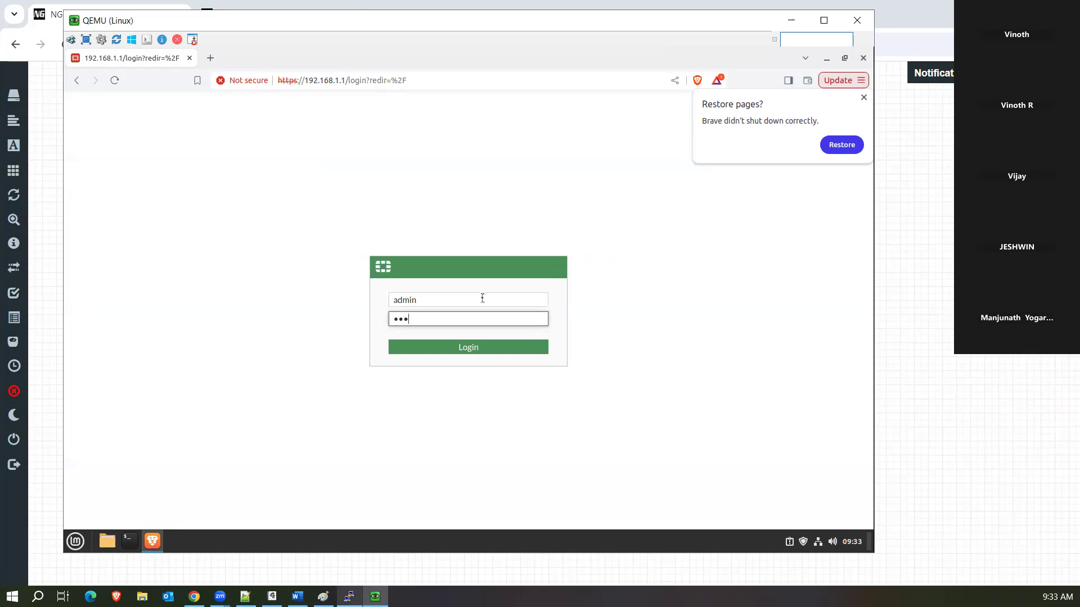
{"action": "type", "text": "**"}
{"action": "key", "text": "Return"}
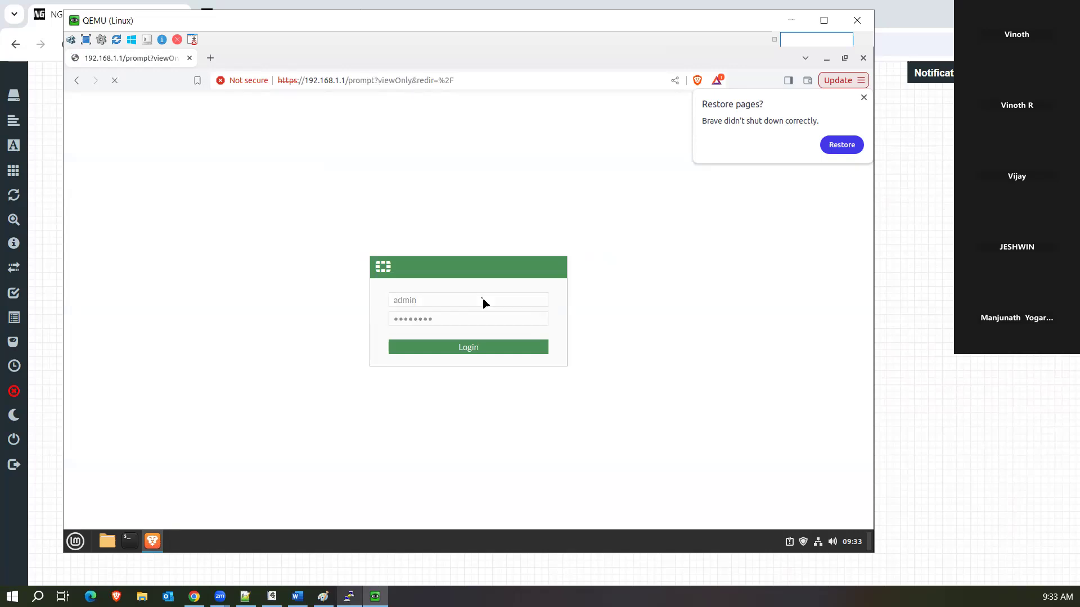
{"action": "left_click", "coordinate": [864, 98]}
{"action": "left_click", "coordinate": [508, 374]}
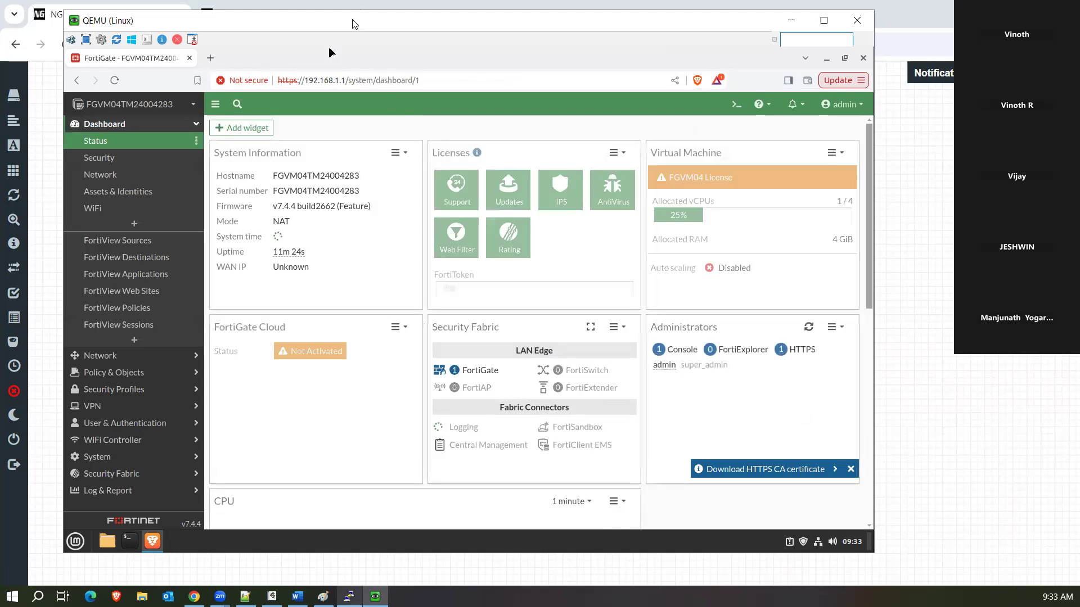
In Network > Interfaces, set port2 to DHCP addressing with PING allowed and save.
{"action": "left_click_drag", "start_coordinate": [354, 24], "coordinate": [427, 33]}
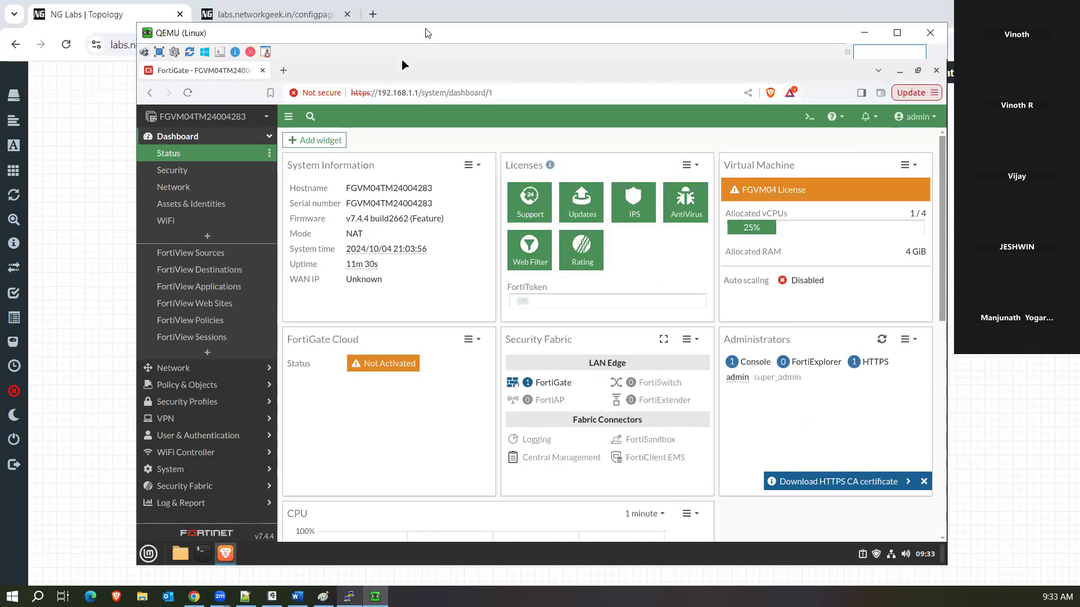
{"action": "left_click", "coordinate": [201, 371]}
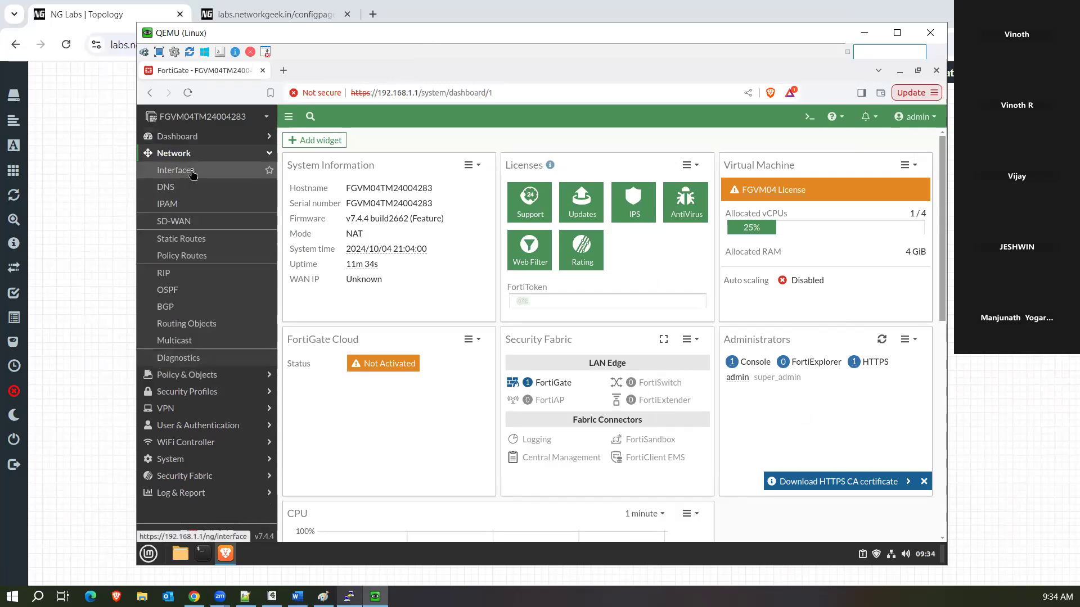
{"action": "left_click", "coordinate": [192, 173]}
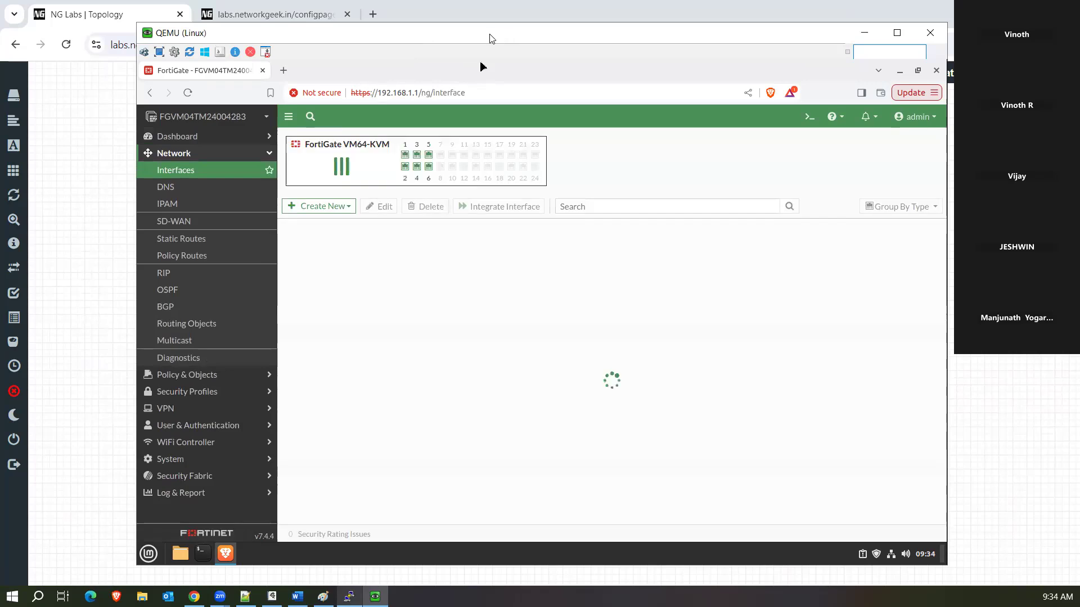
{"action": "left_click_drag", "start_coordinate": [489, 38], "coordinate": [475, 40]}
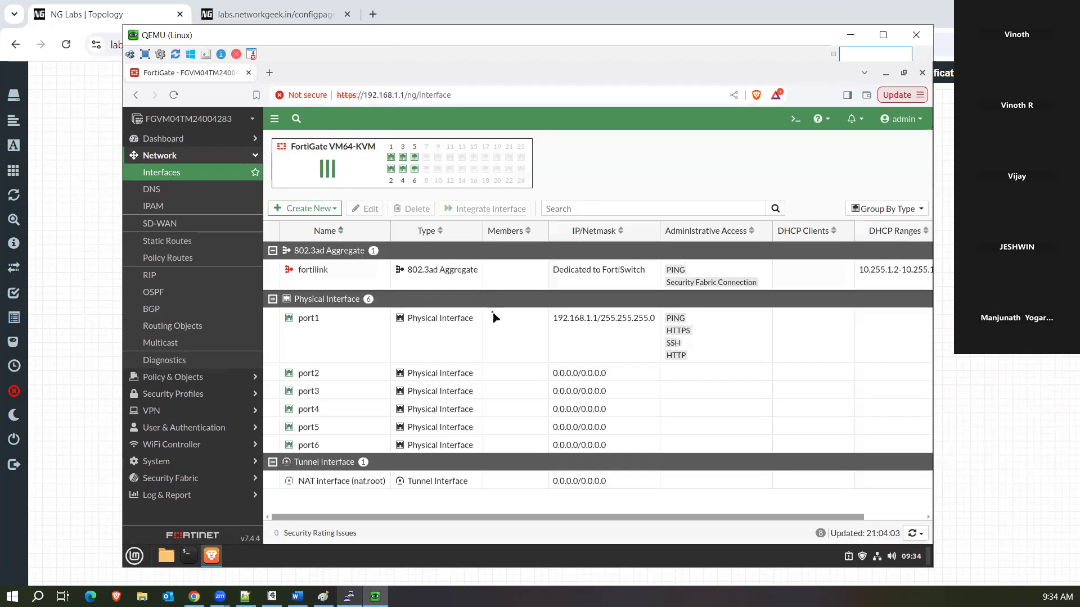
{"action": "left_click", "coordinate": [358, 325]}
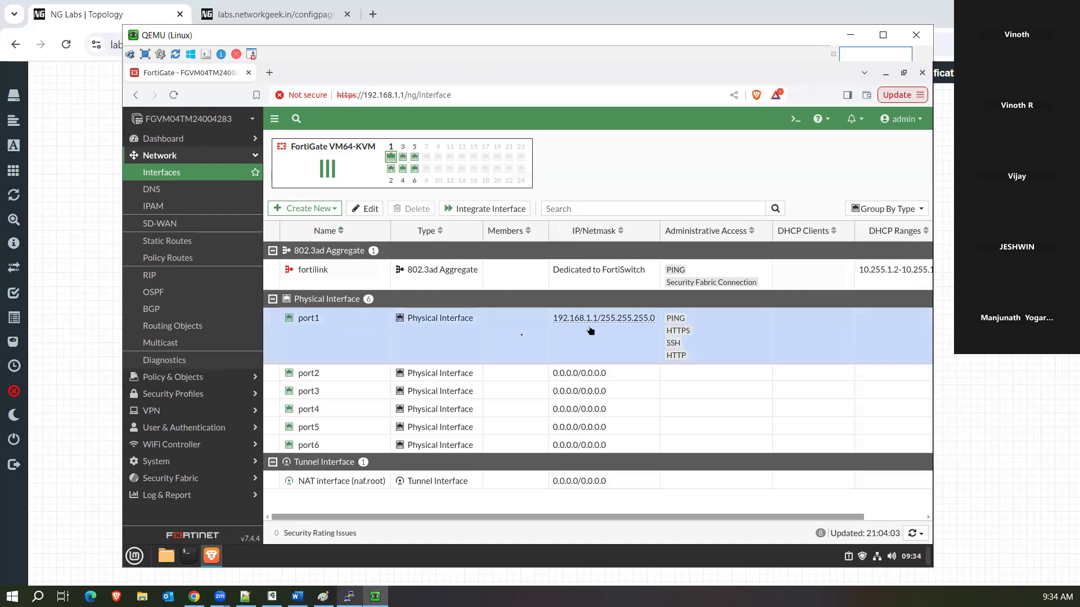
{"action": "left_click", "coordinate": [361, 374]}
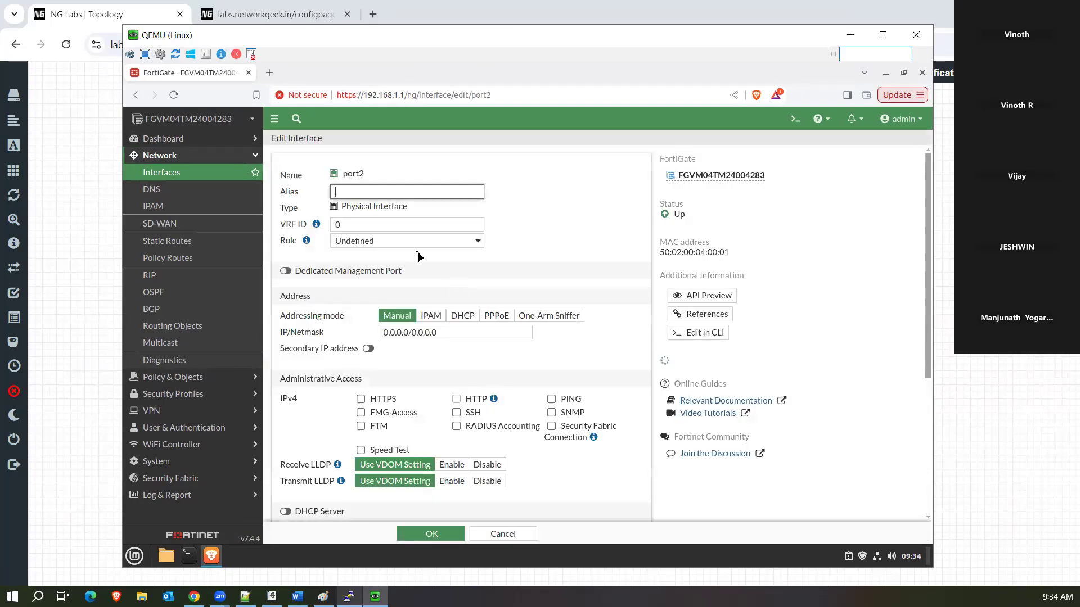
{"action": "left_click", "coordinate": [463, 318]}
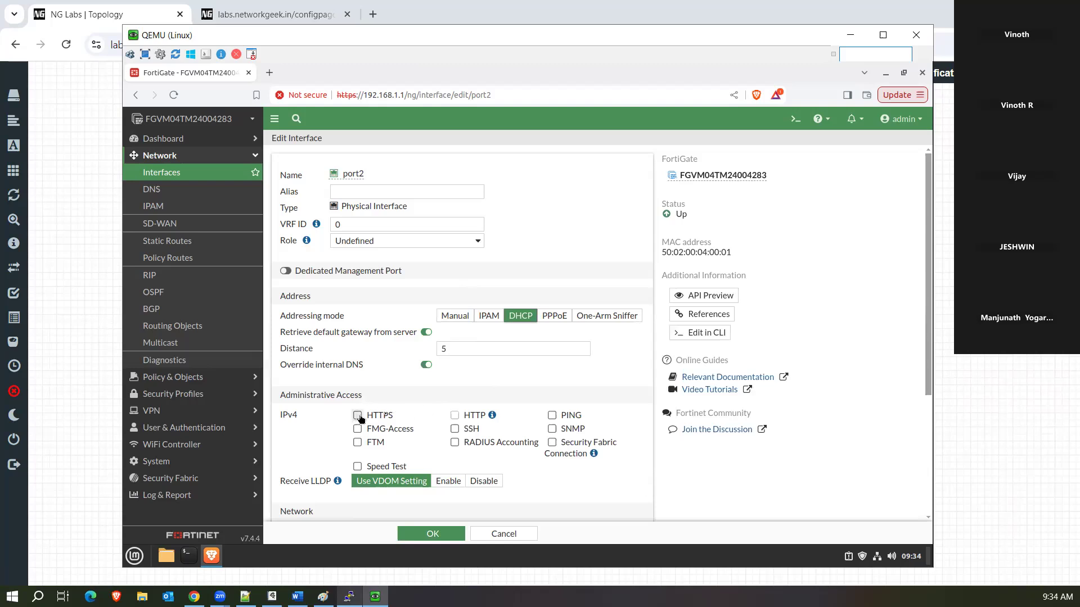
{"action": "left_click", "coordinate": [552, 416]}
{"action": "left_click", "coordinate": [447, 530]}
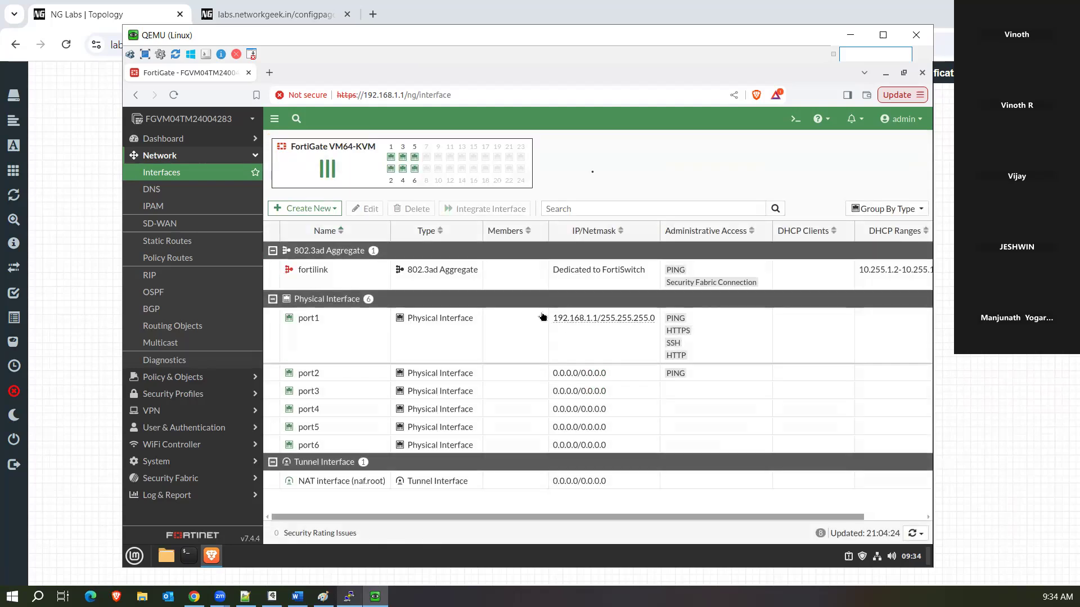
Run 'diag ip add list' in the CLI console to confirm port2's 172.16.1.115 address.
{"action": "left_click_drag", "start_coordinate": [514, 37], "coordinate": [486, 35]}
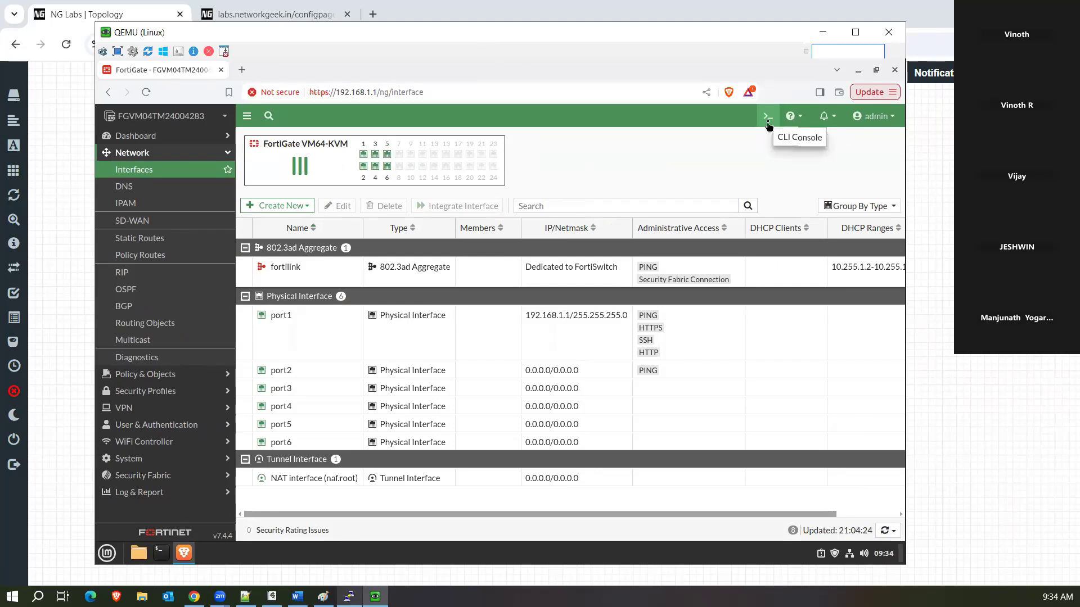
{"action": "left_click", "coordinate": [767, 119]}
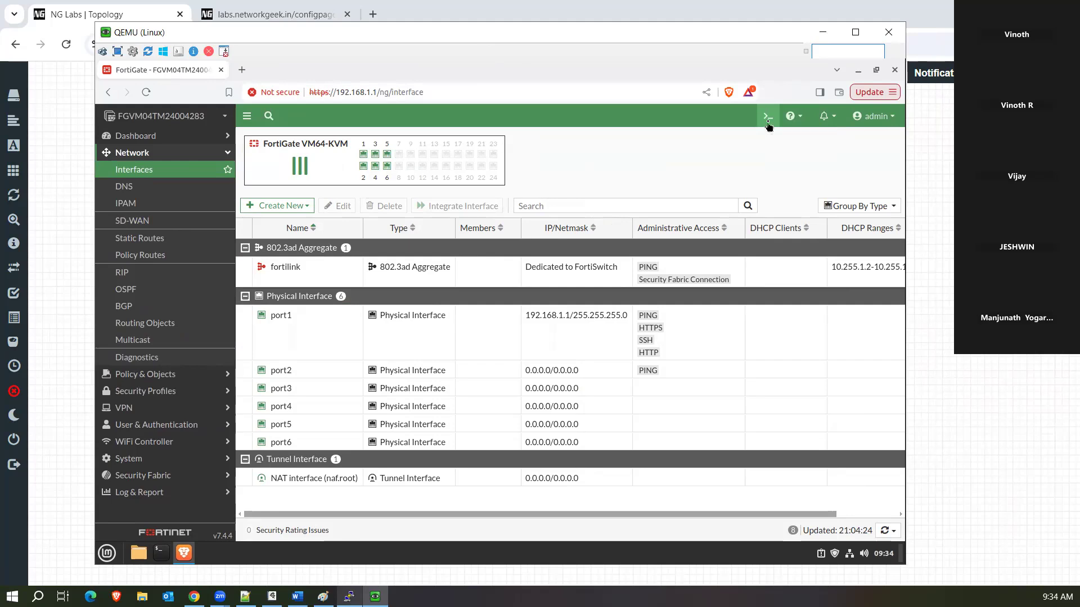
{"action": "key", "text": "Return"}
{"action": "key", "text": "Return"}
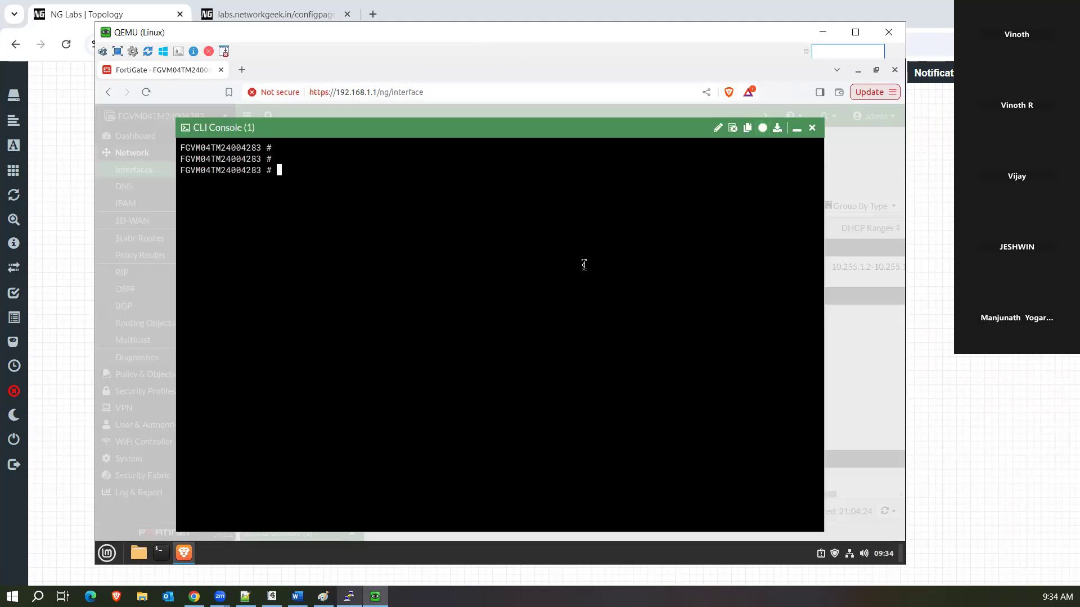
{"action": "type", "text": "diag ip add list"}
{"action": "key", "text": "Return"}
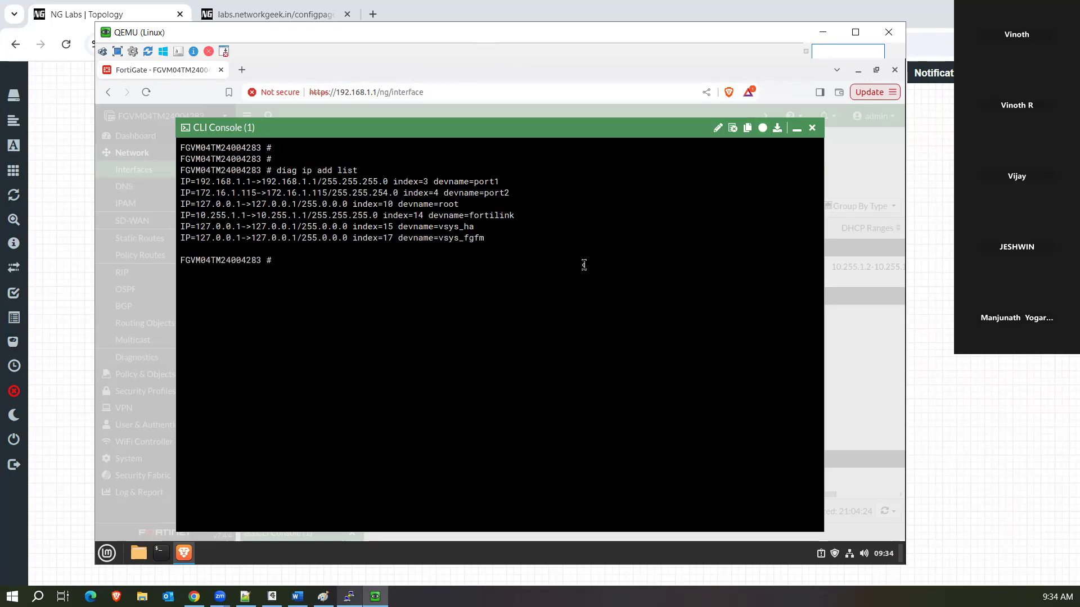
{"action": "left_click_drag", "start_coordinate": [509, 193], "coordinate": [196, 193]}
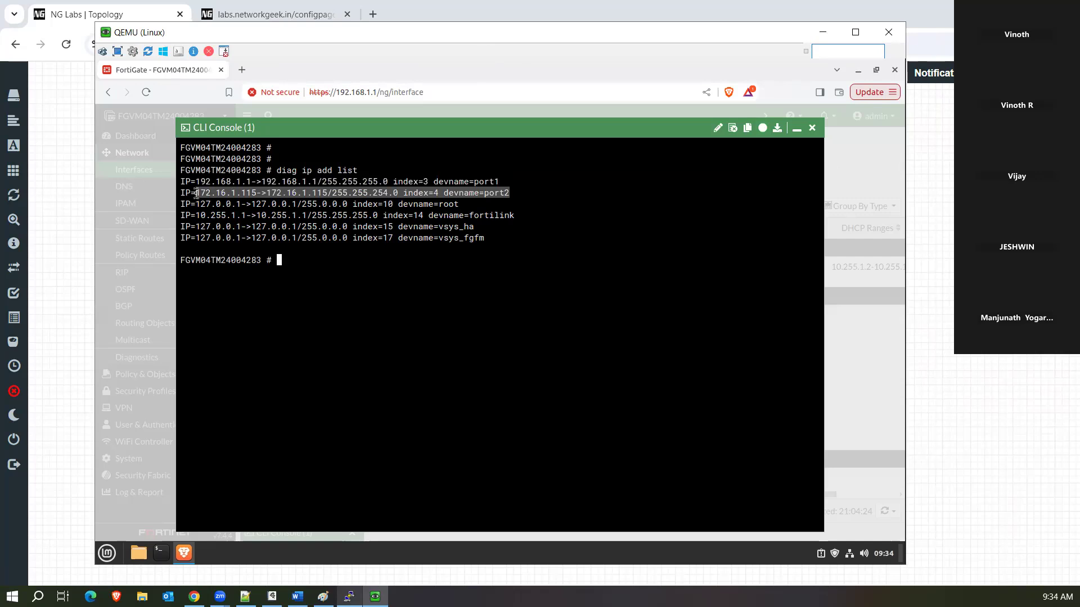
{"action": "left_click", "coordinate": [328, 311]}
Ping 8.8.8.8, check 'get sys status' for a valid license, and close the console.
{"action": "type", "text": "exec pin"}
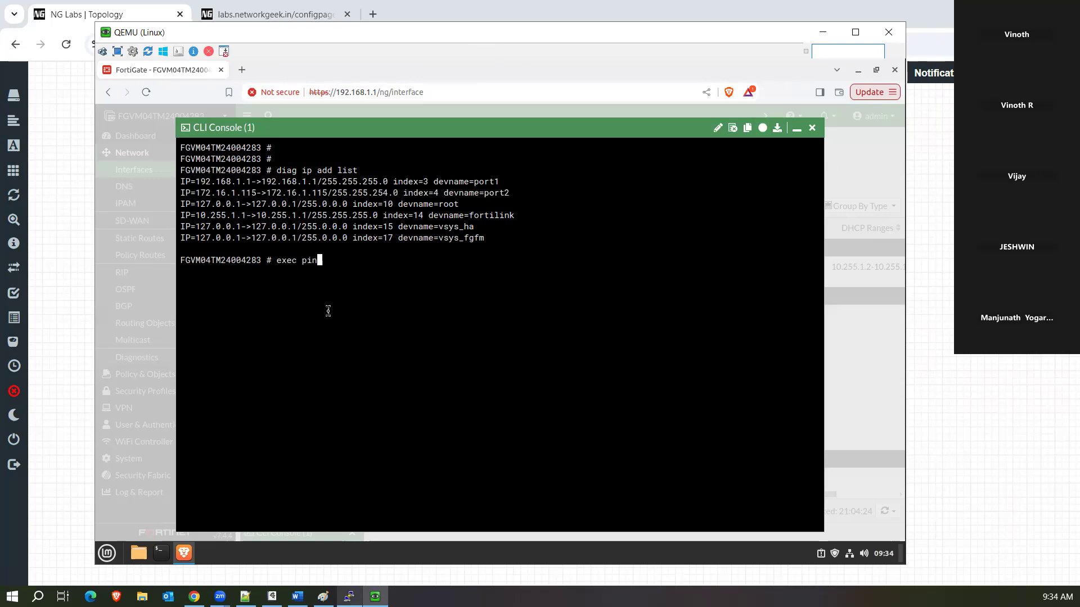
{"action": "type", "text": "g 8.8.8.8"}
{"action": "key", "text": "Return"}
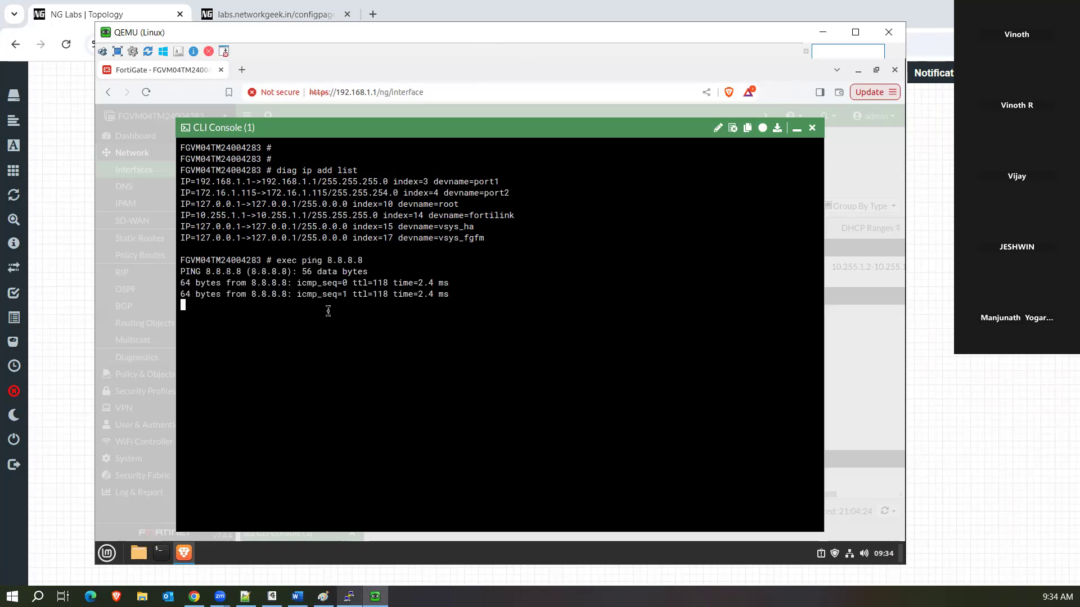
{"action": "key", "text": "ctrl+c"}
{"action": "key", "text": "Return"}
{"action": "key", "text": "Return"}
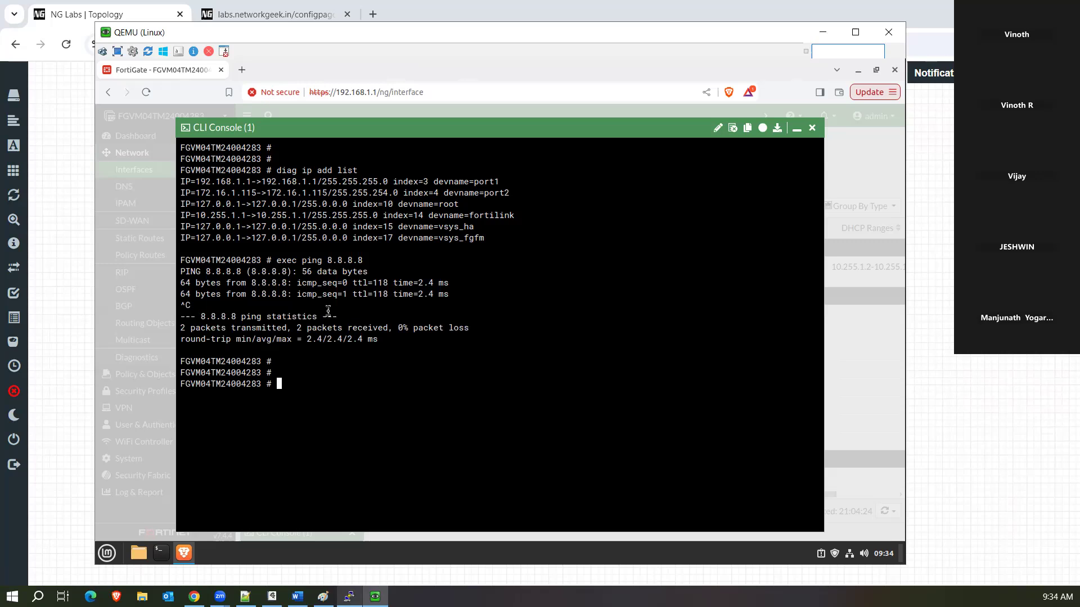
{"action": "type", "text": "get sys status"}
{"action": "key", "text": "Return"}
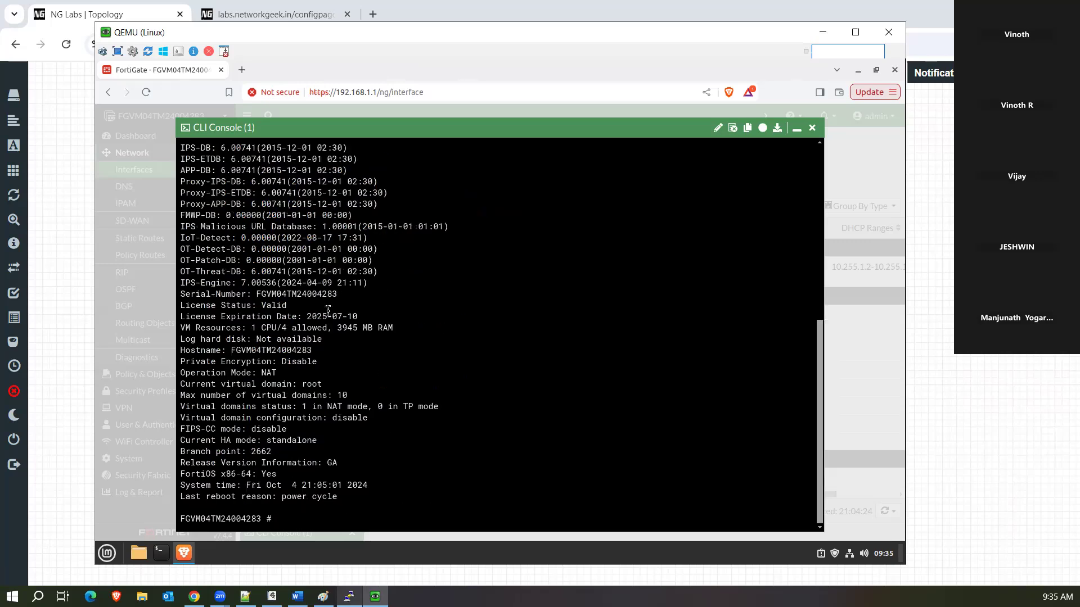
{"action": "left_click_drag", "start_coordinate": [302, 305], "coordinate": [183, 307]}
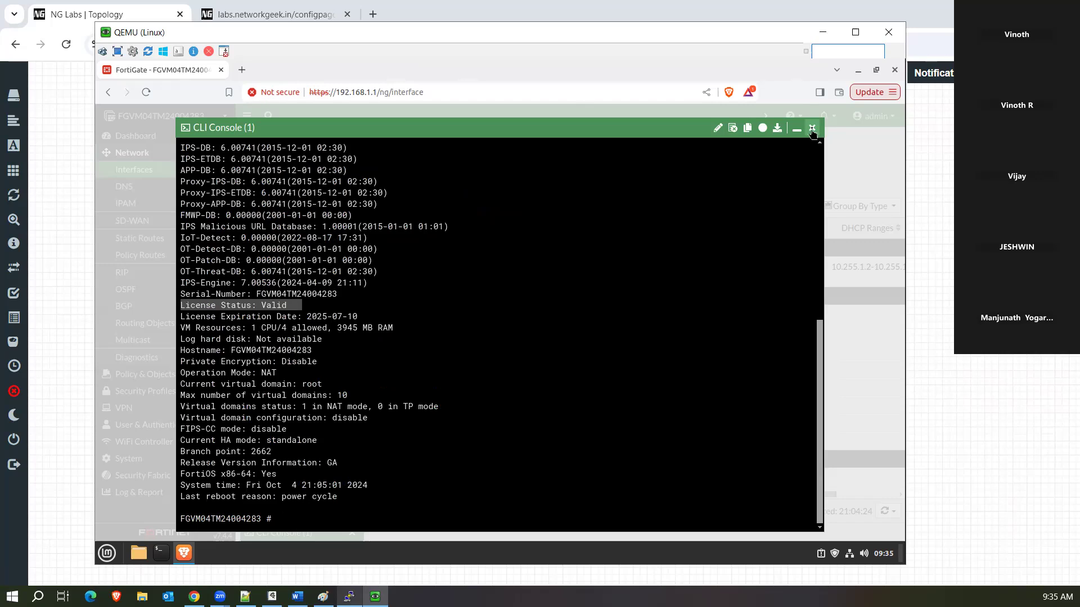
{"action": "left_click", "coordinate": [812, 128]}
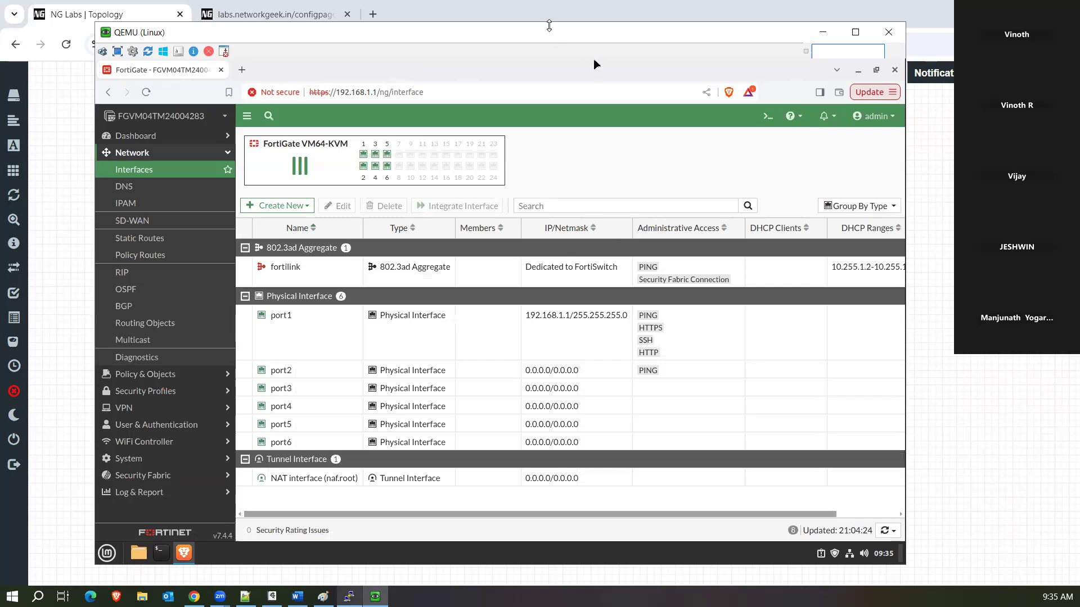
Refresh the interfaces list, inspect port2's DHCP lease details, then cancel without saving.
{"action": "left_click_drag", "start_coordinate": [550, 31], "coordinate": [551, 24]}
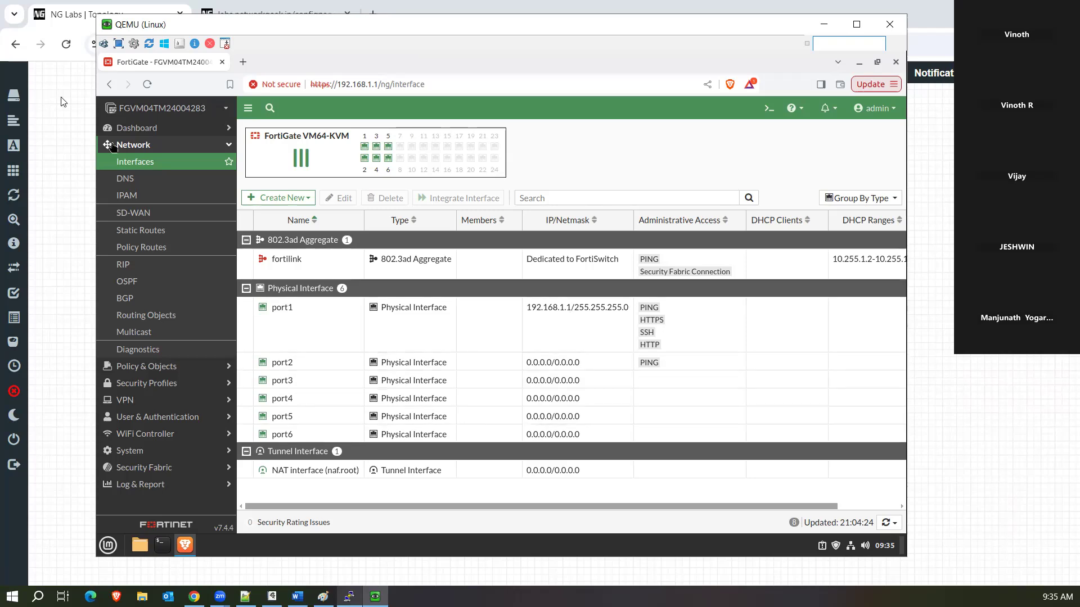
{"action": "left_click", "coordinate": [185, 165]}
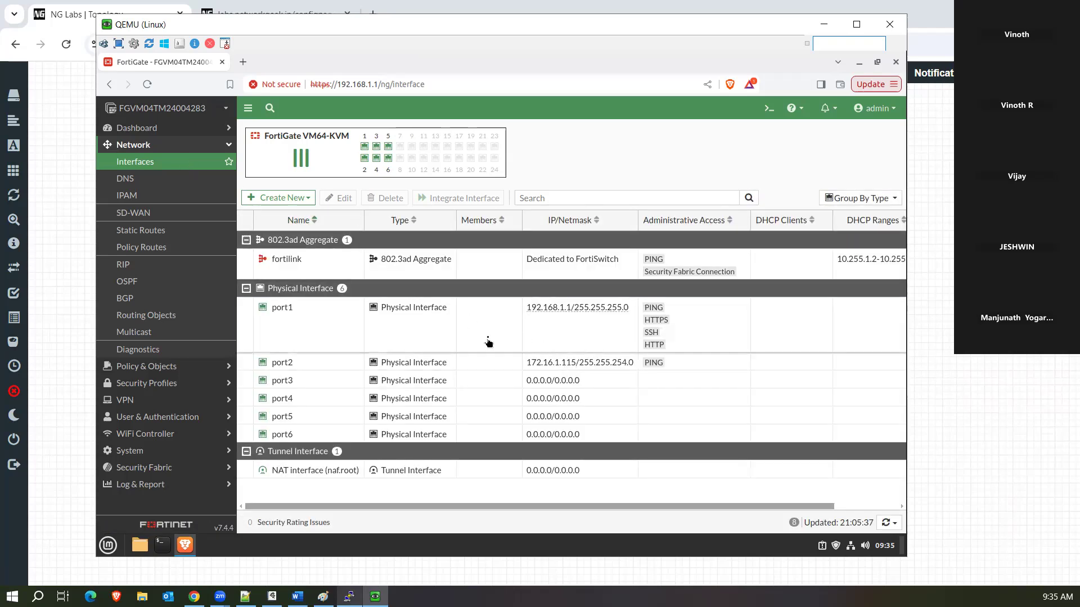
{"action": "left_click", "coordinate": [488, 342]}
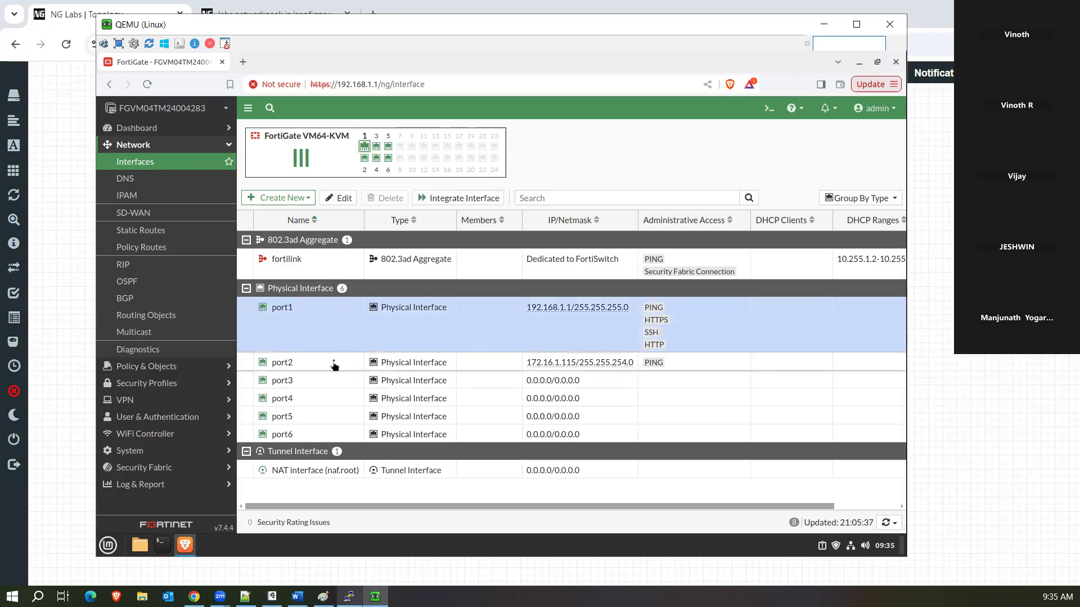
{"action": "left_click", "coordinate": [334, 366]}
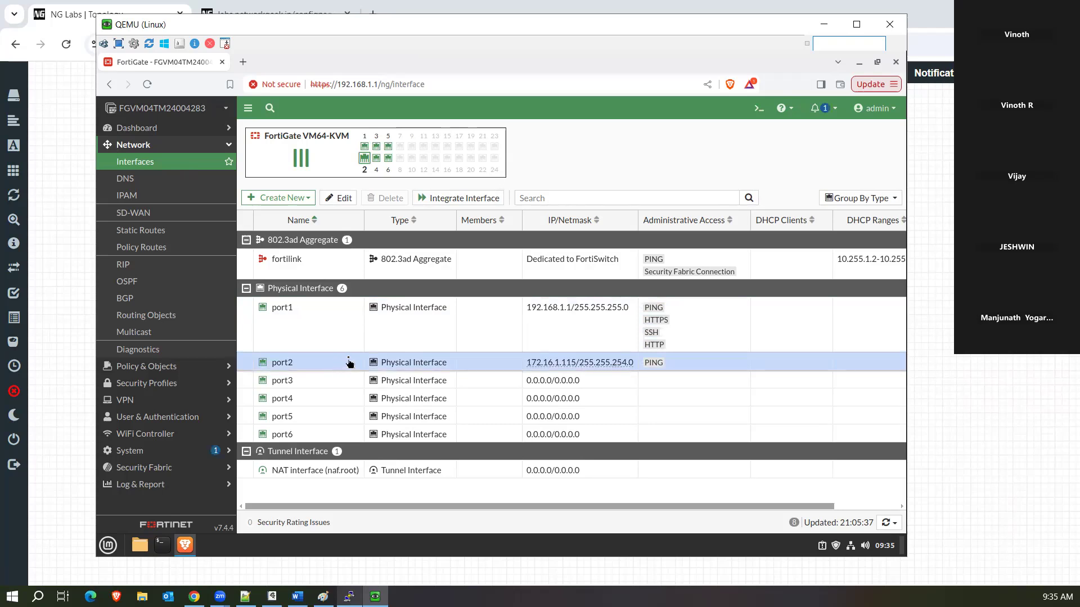
{"action": "double_click", "coordinate": [306, 370]}
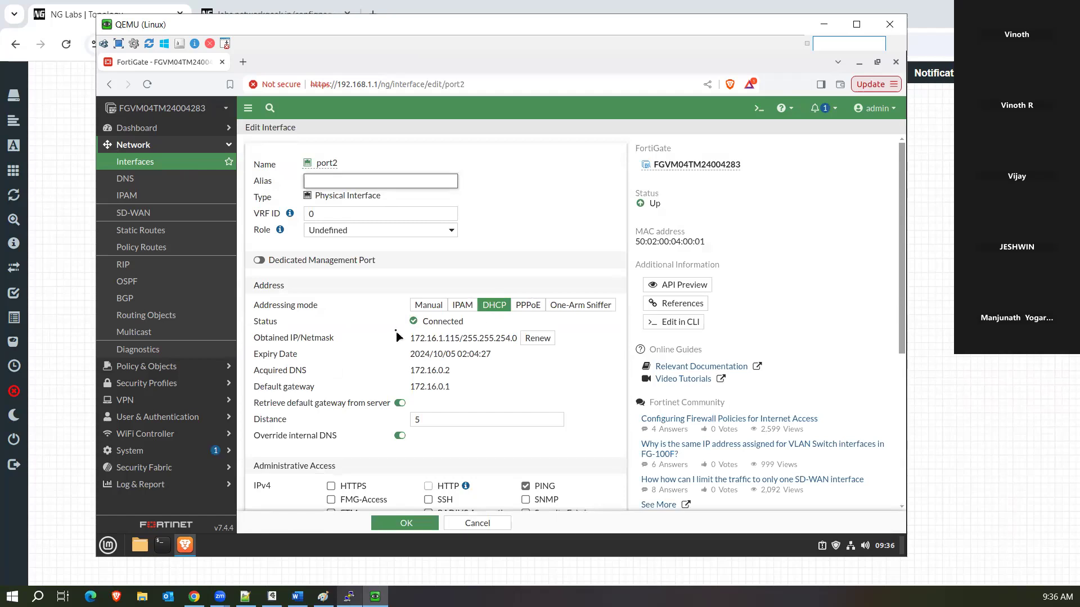
{"action": "left_click_drag", "start_coordinate": [407, 338], "coordinate": [462, 388]}
{"action": "left_click", "coordinate": [590, 369]}
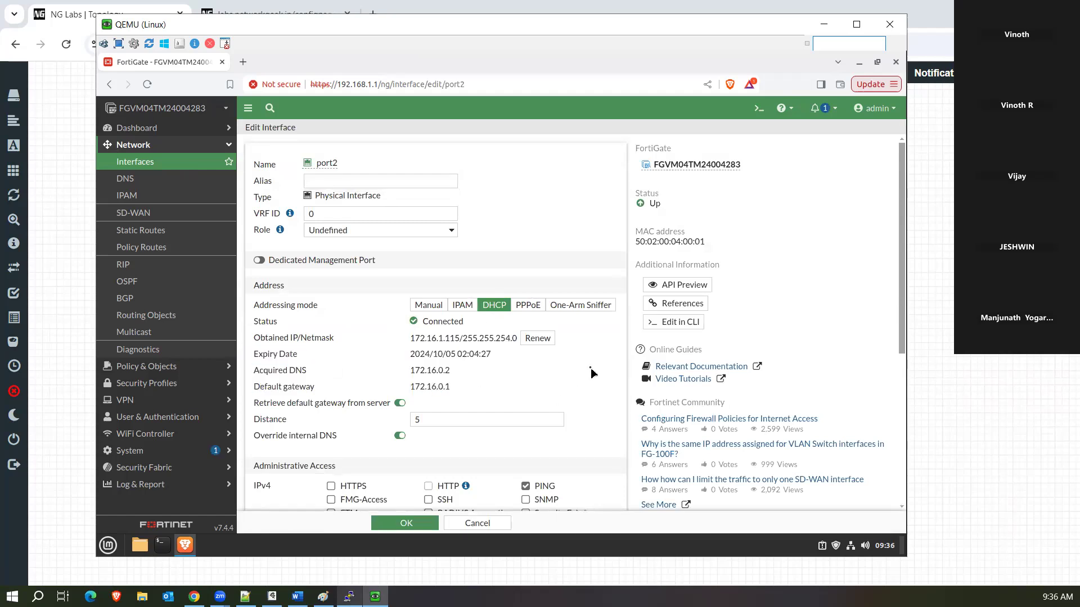
{"action": "left_click", "coordinate": [487, 527]}
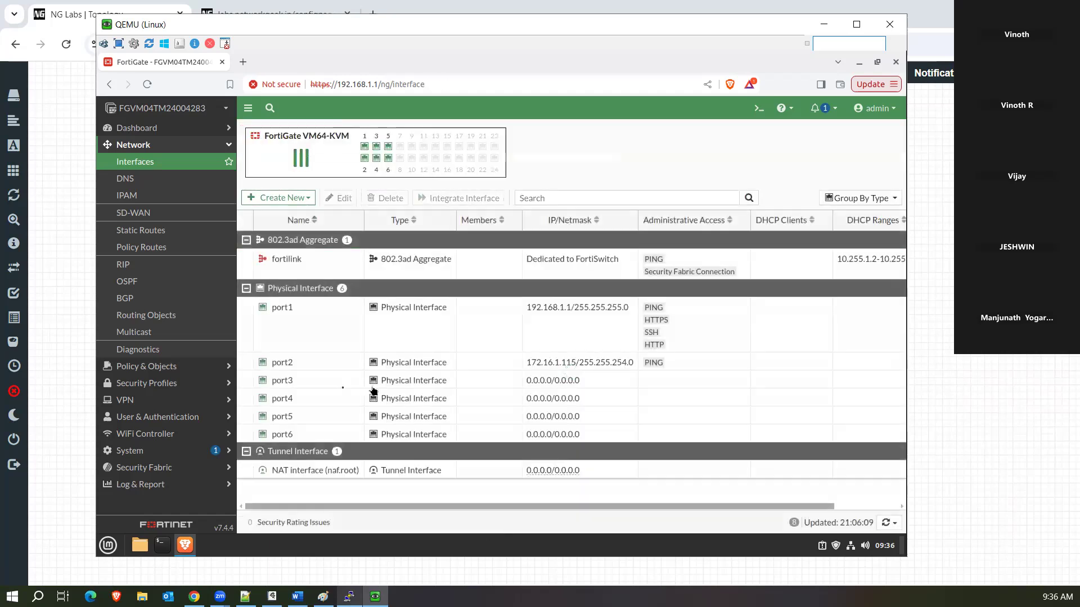
Open port3's Edit Interface page and choose WAN from the Role dropdown.
{"action": "double_click", "coordinate": [326, 382]}
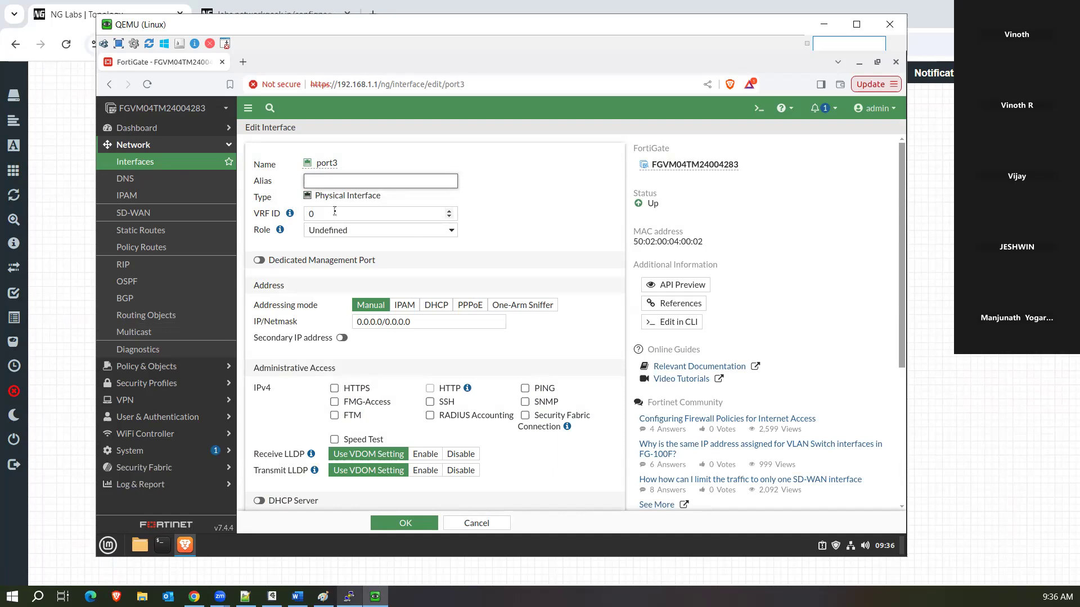
{"action": "left_click", "coordinate": [325, 214]}
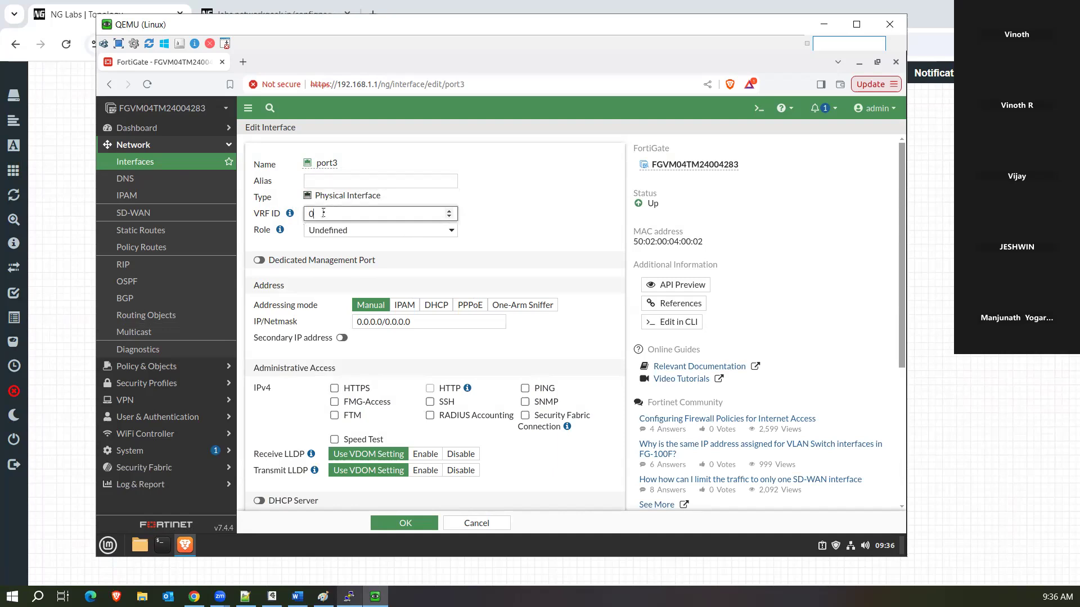
{"action": "left_click", "coordinate": [361, 230]}
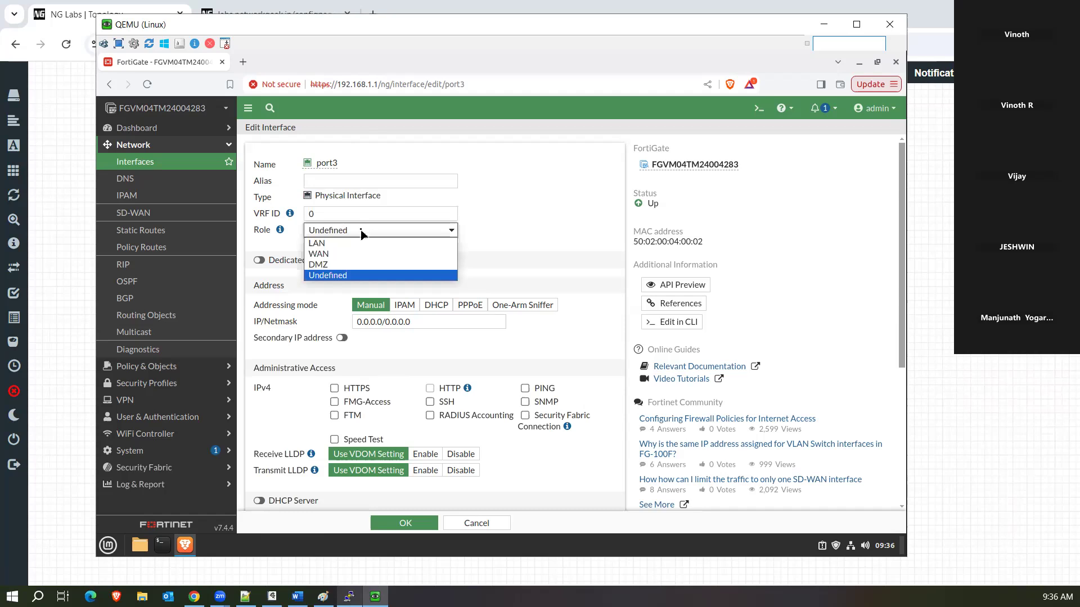
{"action": "left_click", "coordinate": [361, 232]}
{"action": "left_click", "coordinate": [362, 231]}
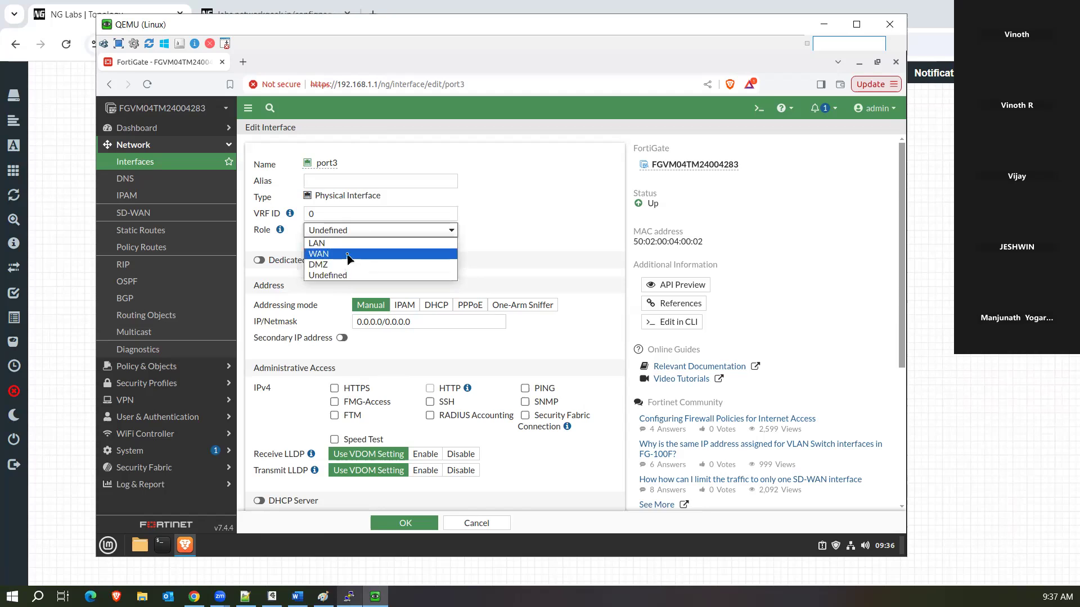
{"action": "left_click", "coordinate": [348, 258]}
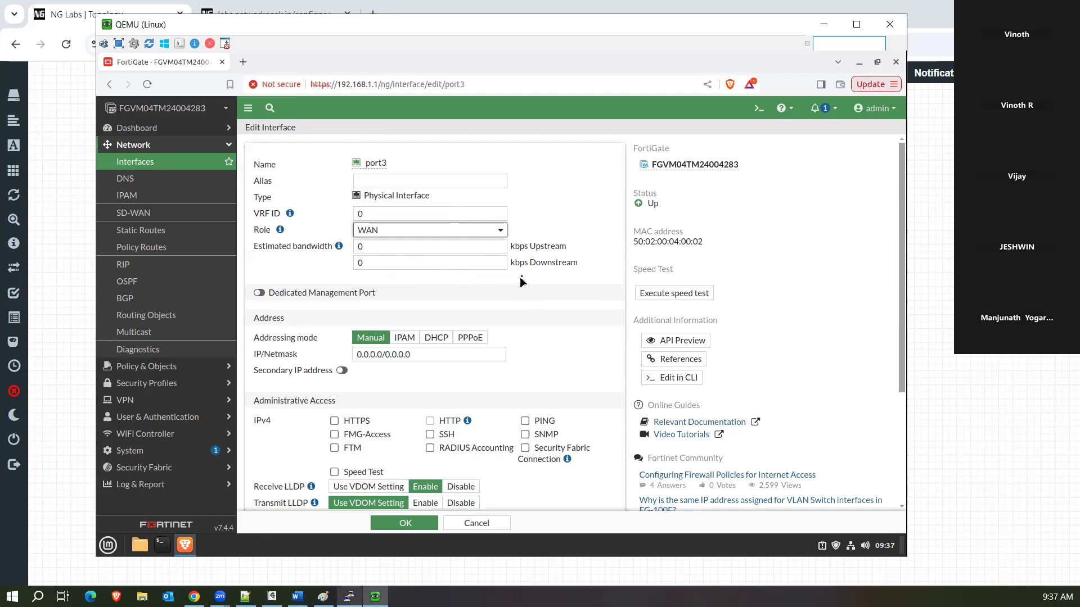
{"action": "scroll", "coordinate": [522, 276], "scroll_direction": "down", "scroll_amount": 3}
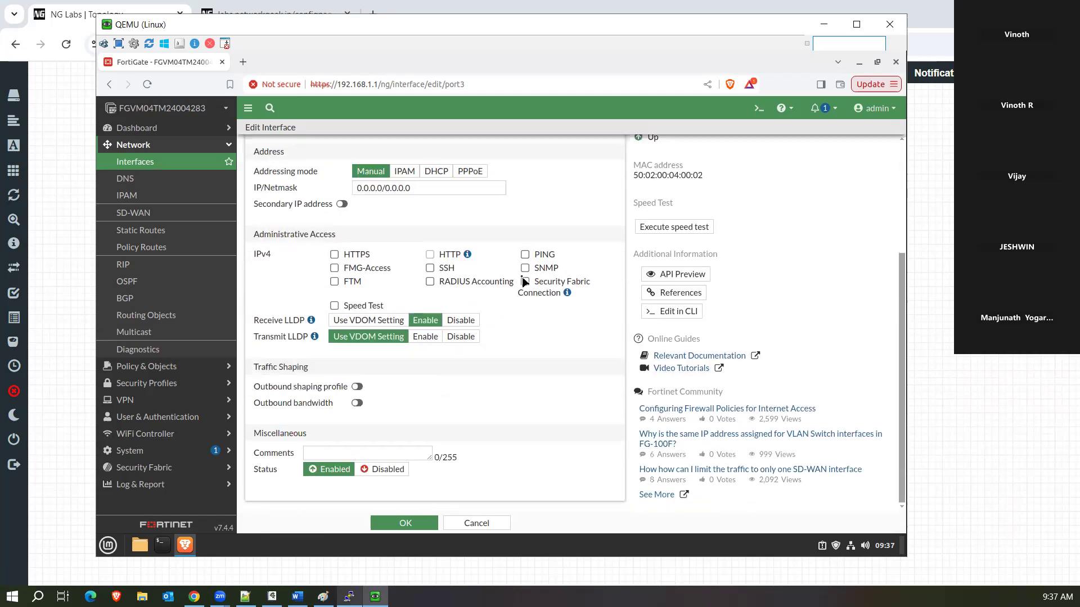
{"action": "scroll", "coordinate": [522, 277], "scroll_direction": "up", "scroll_amount": 3}
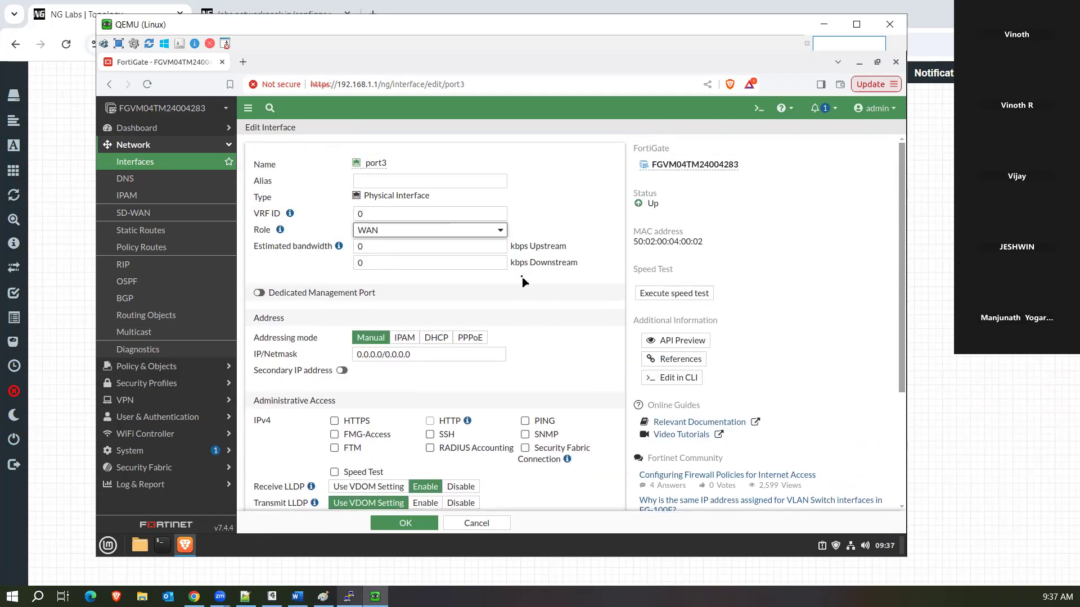
{"action": "scroll", "coordinate": [522, 277], "scroll_direction": "down", "scroll_amount": 3}
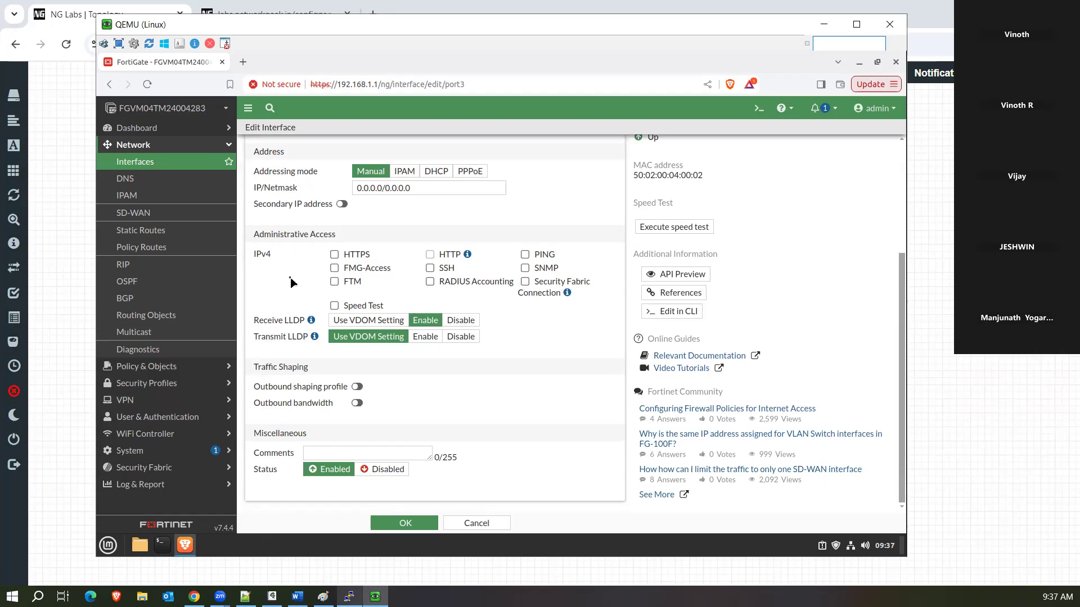
{"action": "scroll", "coordinate": [289, 282], "scroll_direction": "up", "scroll_amount": 3}
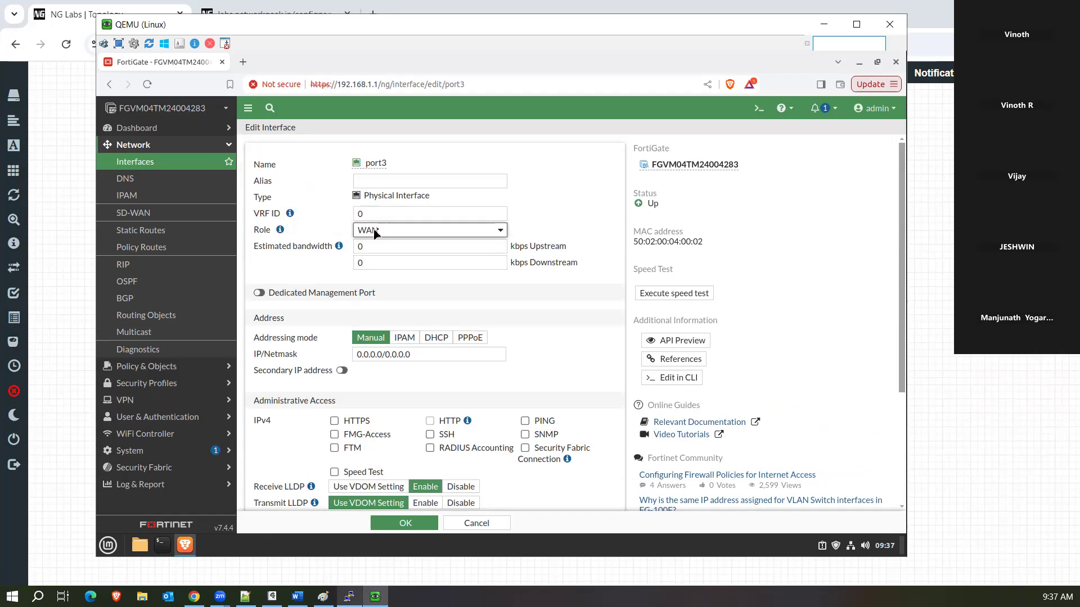
{"action": "scroll", "coordinate": [422, 320], "scroll_direction": "down", "scroll_amount": 3}
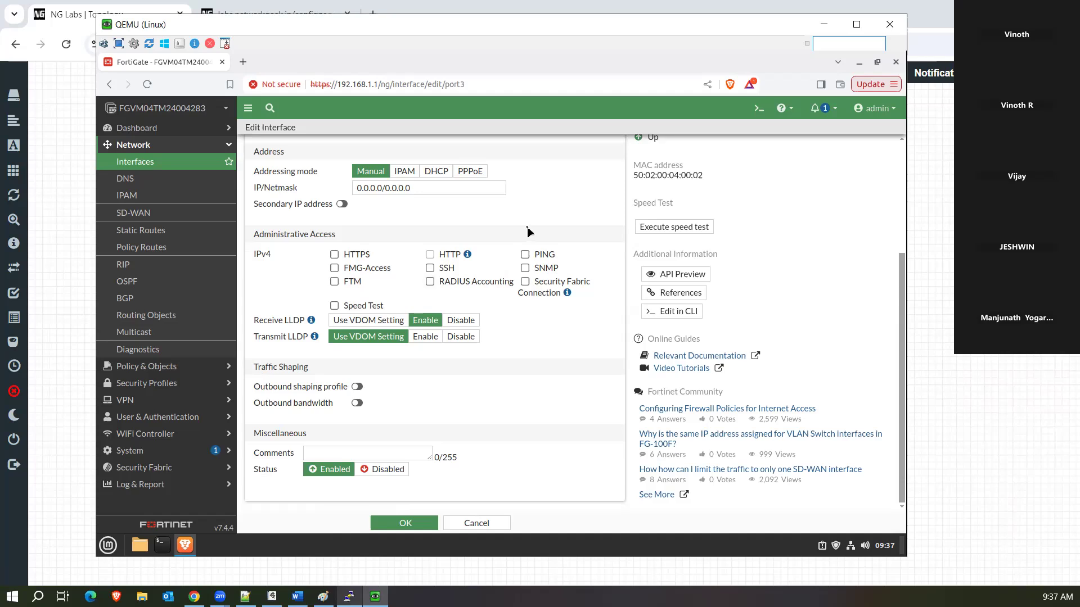
{"action": "scroll", "coordinate": [528, 232], "scroll_direction": "up", "scroll_amount": 3}
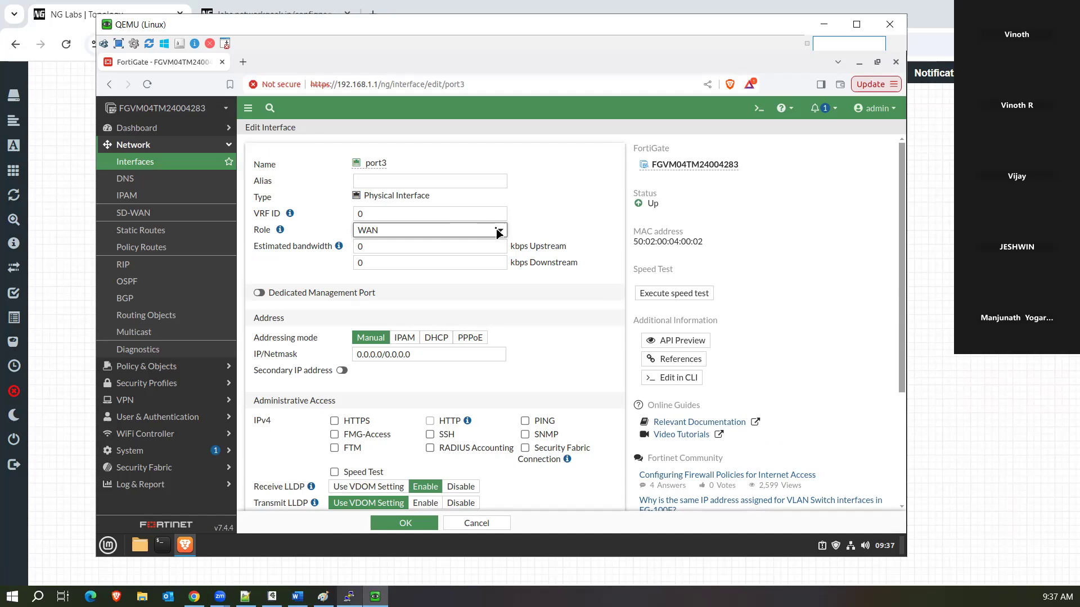
{"action": "left_click", "coordinate": [498, 233]}
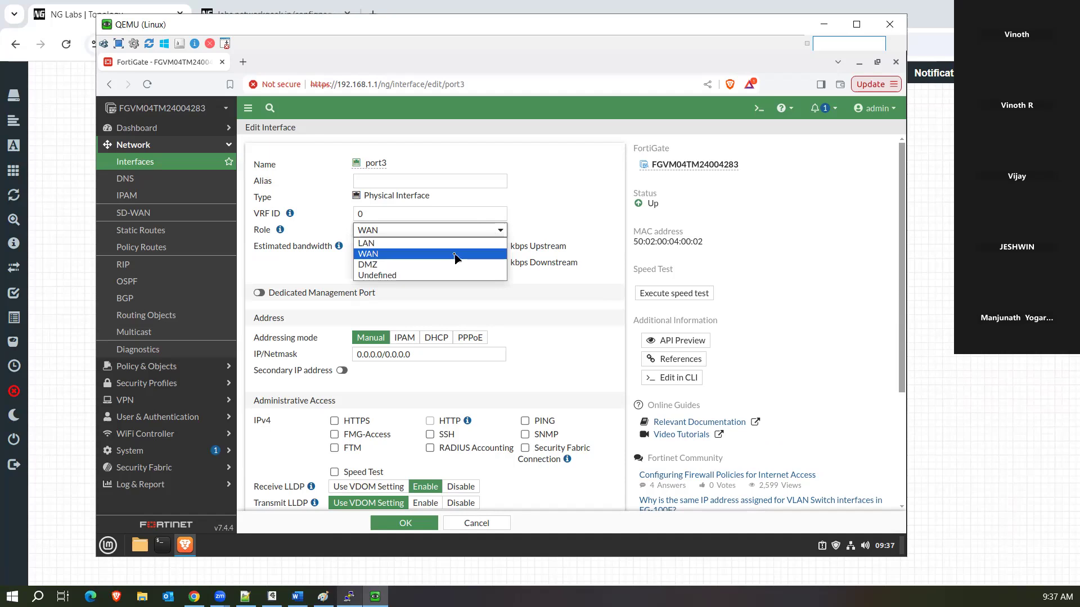
{"action": "left_click", "coordinate": [433, 275]}
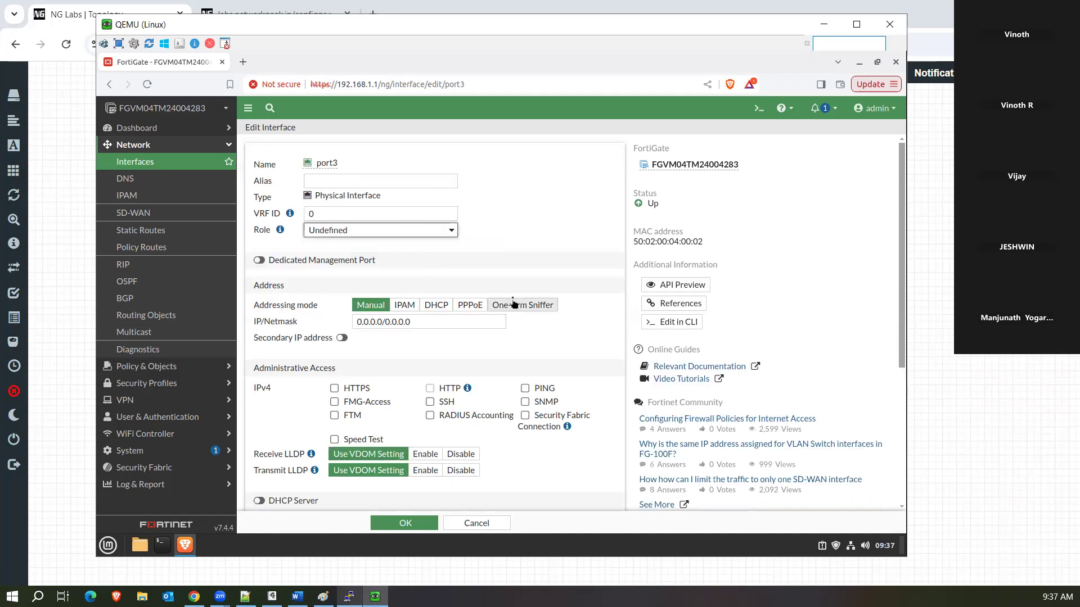
{"action": "scroll", "coordinate": [513, 304], "scroll_direction": "down", "scroll_amount": 4}
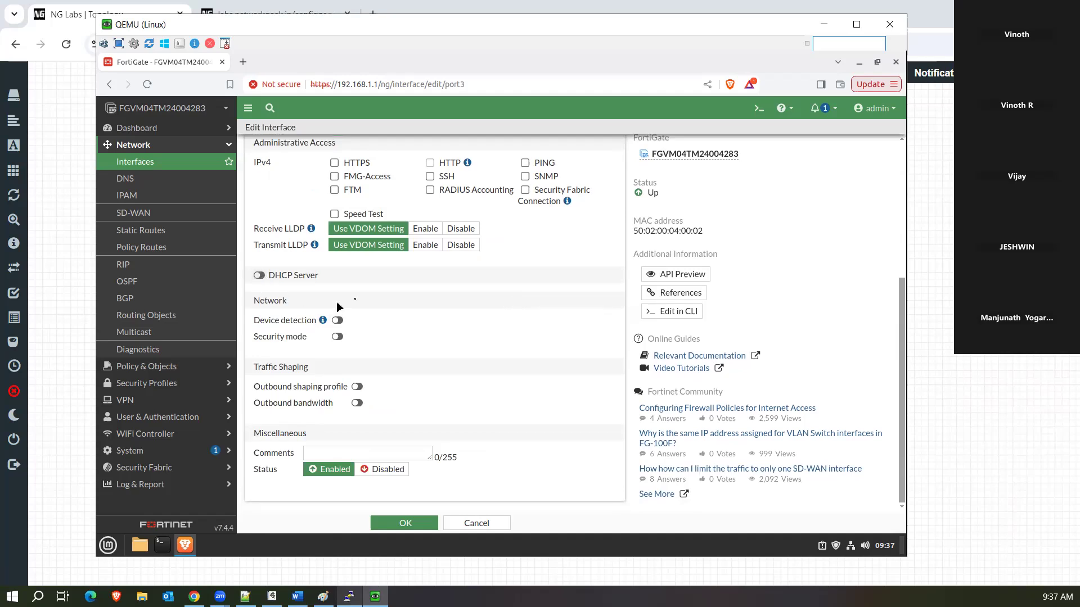
{"action": "scroll", "coordinate": [385, 295], "scroll_direction": "up", "scroll_amount": 4}
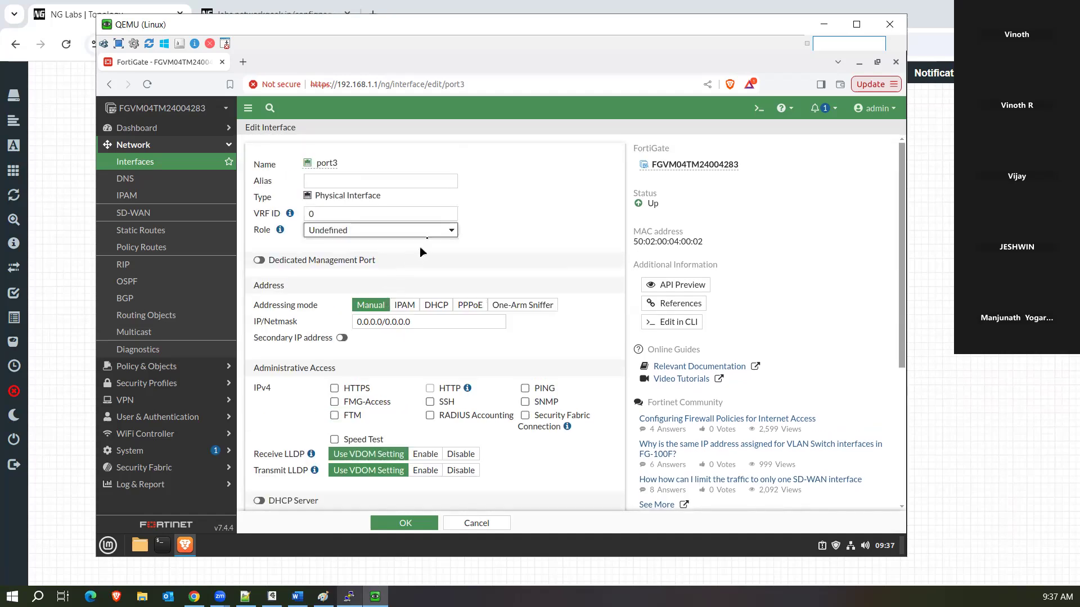
{"action": "left_click", "coordinate": [437, 233]}
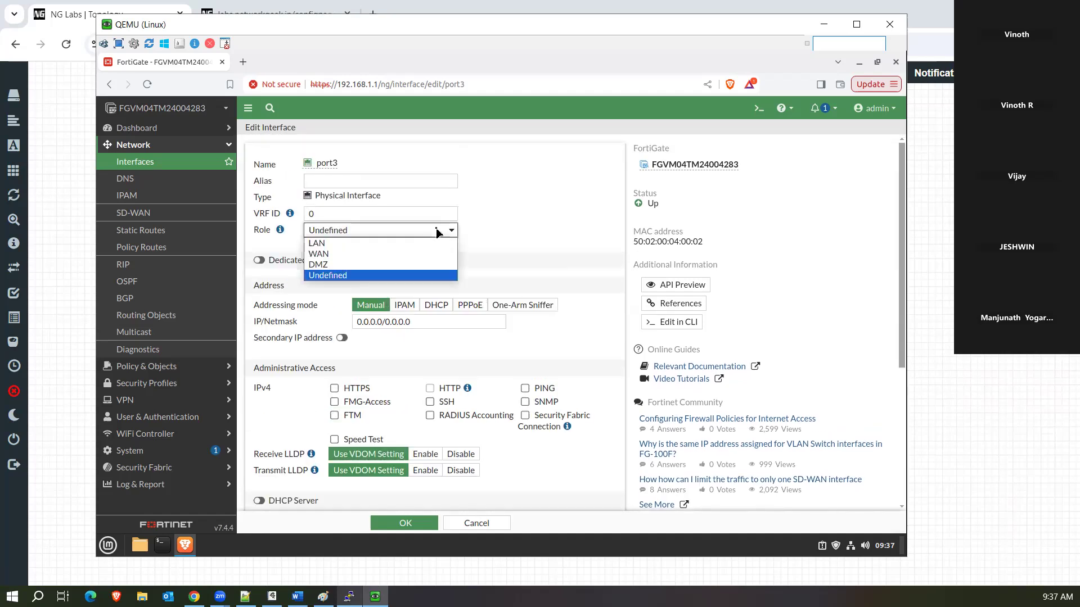
{"action": "left_click", "coordinate": [403, 255]}
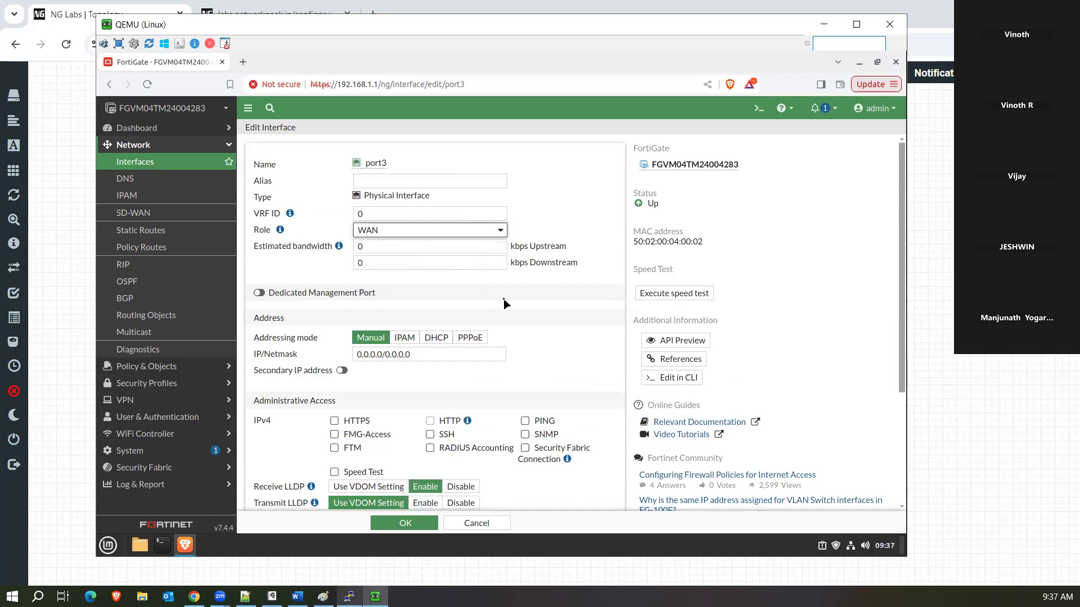
{"action": "scroll", "coordinate": [504, 303], "scroll_direction": "down", "scroll_amount": 3}
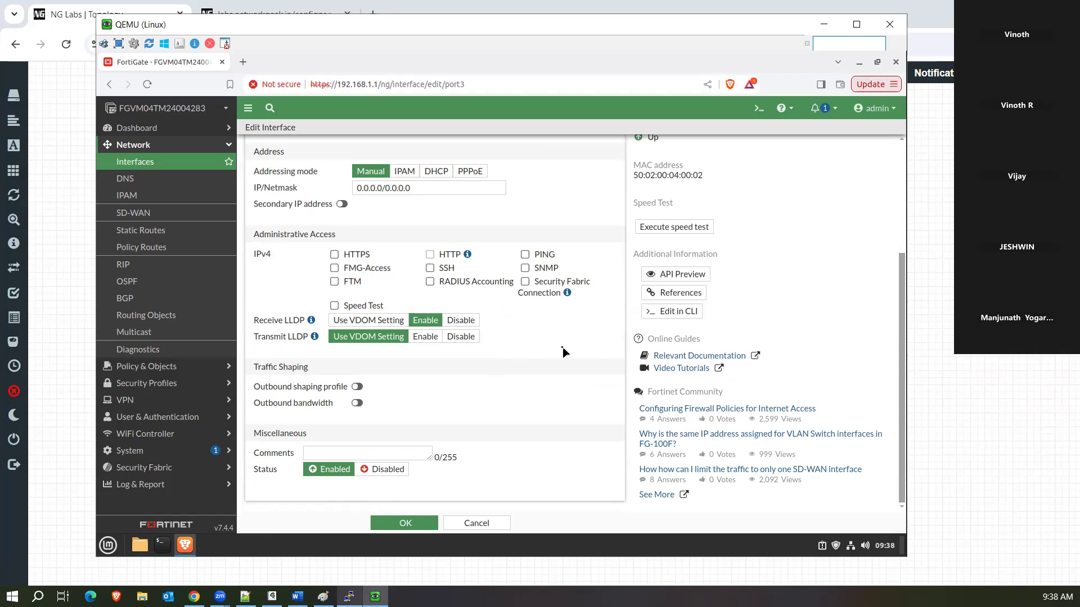
{"action": "scroll", "coordinate": [562, 351], "scroll_direction": "up", "scroll_amount": 3}
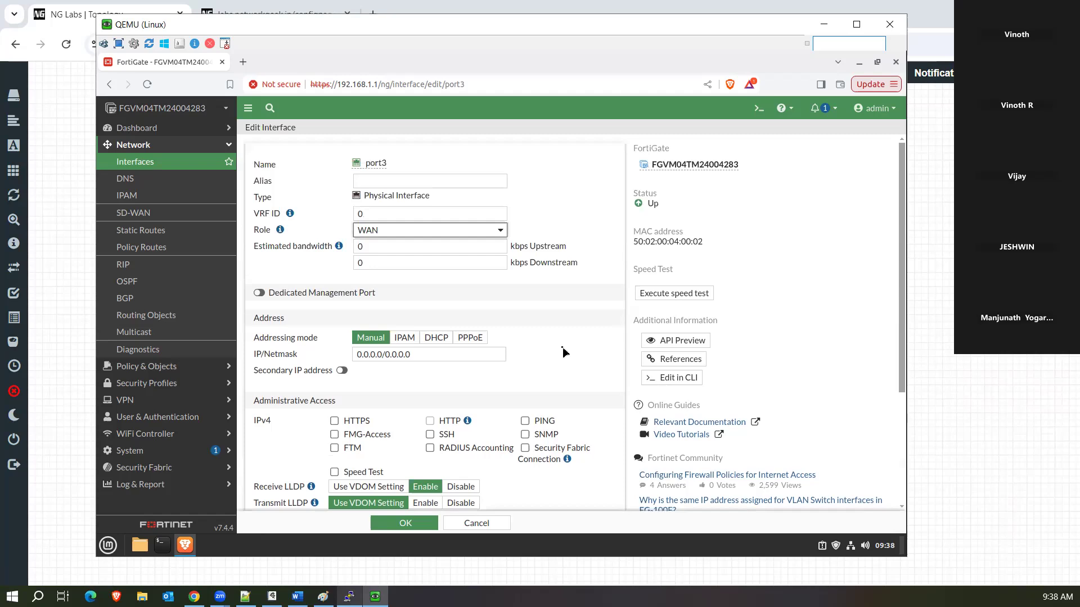
Set port3's role to LAN and scroll to the Device detection option.
{"action": "left_click", "coordinate": [440, 234]}
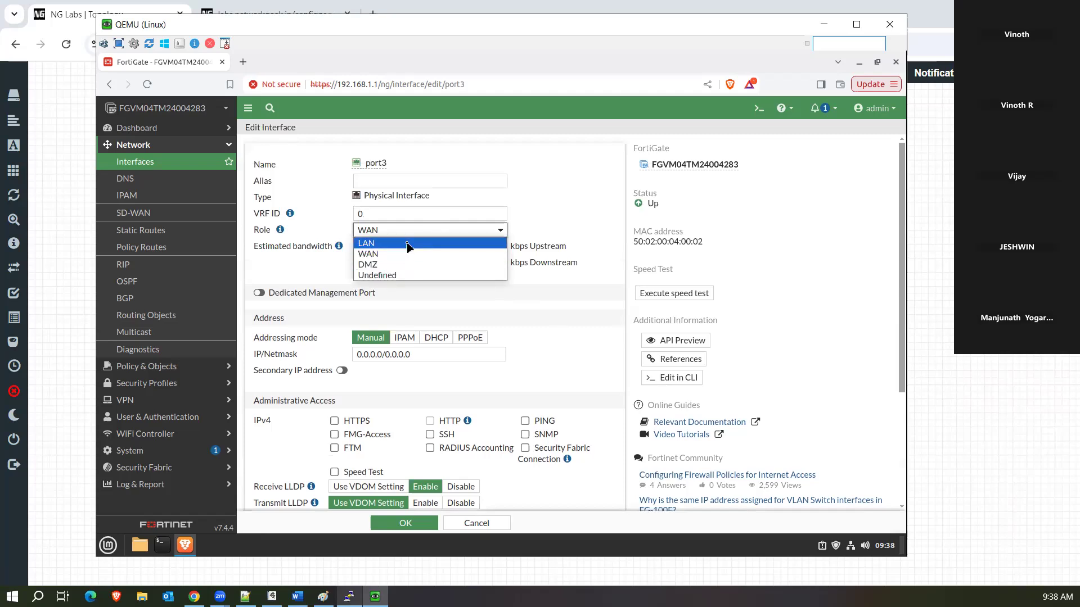
{"action": "left_click", "coordinate": [408, 244]}
{"action": "scroll", "coordinate": [524, 375], "scroll_direction": "down", "scroll_amount": 5}
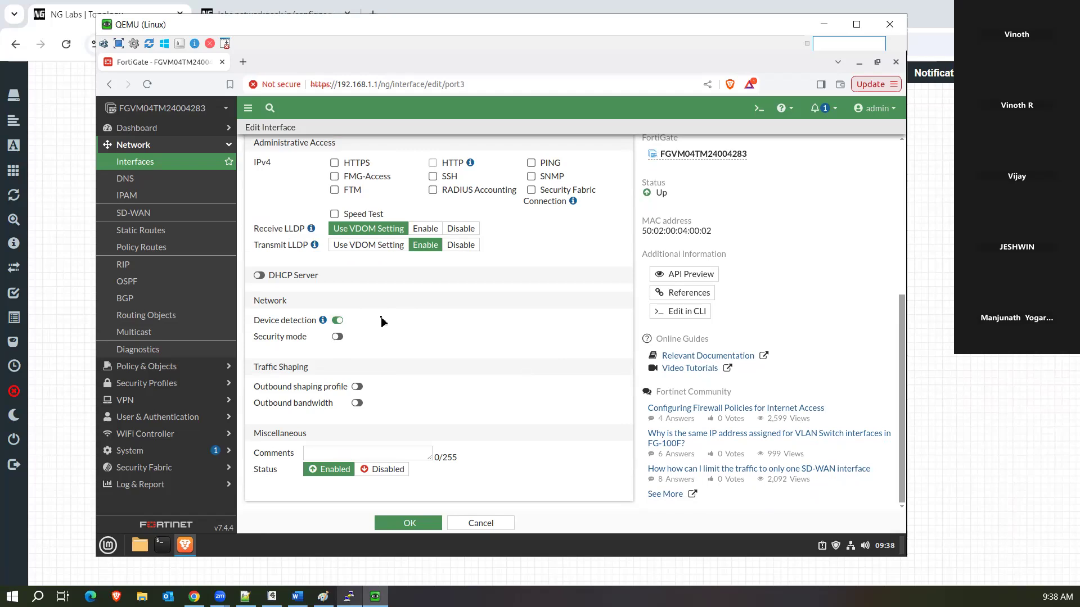
{"action": "mouse_move", "coordinate": [323, 321]}
{"action": "left_click", "coordinate": [337, 337]}
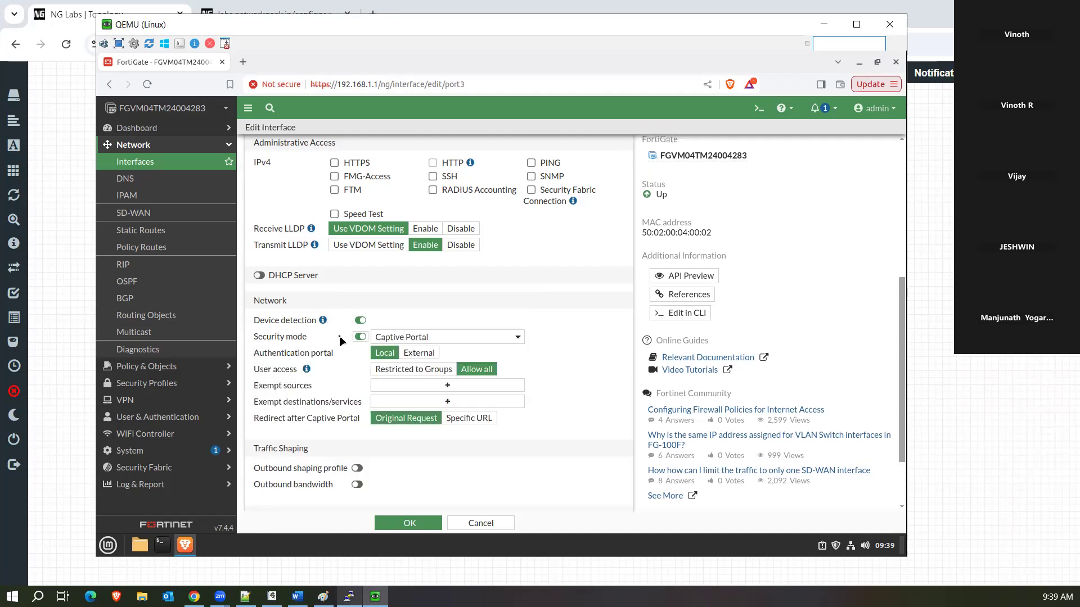
{"action": "left_click", "coordinate": [448, 338]}
{"action": "left_click", "coordinate": [449, 338]}
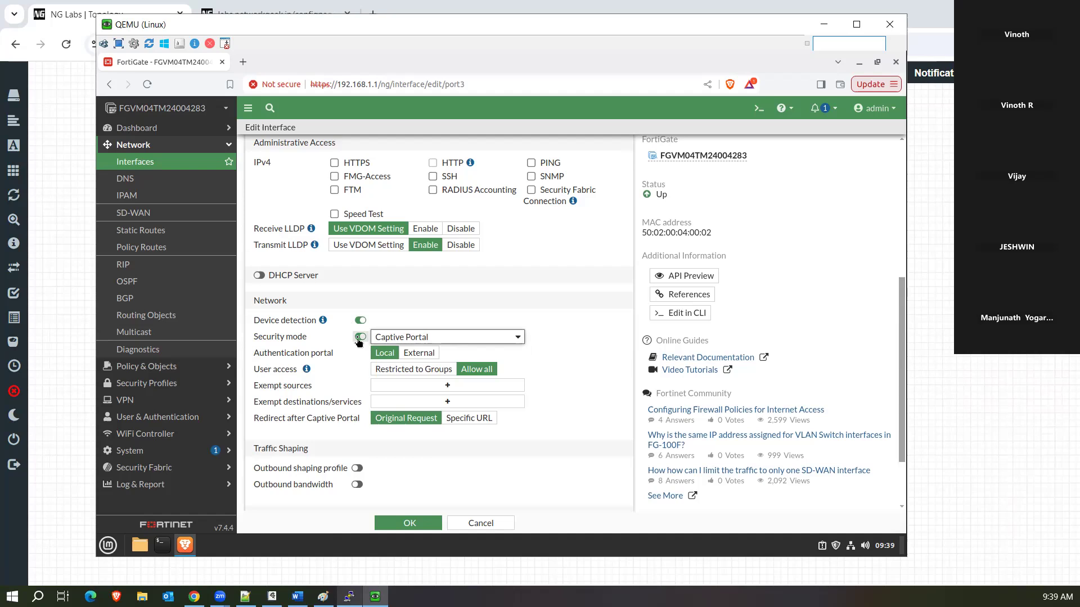
{"action": "left_click", "coordinate": [359, 337]}
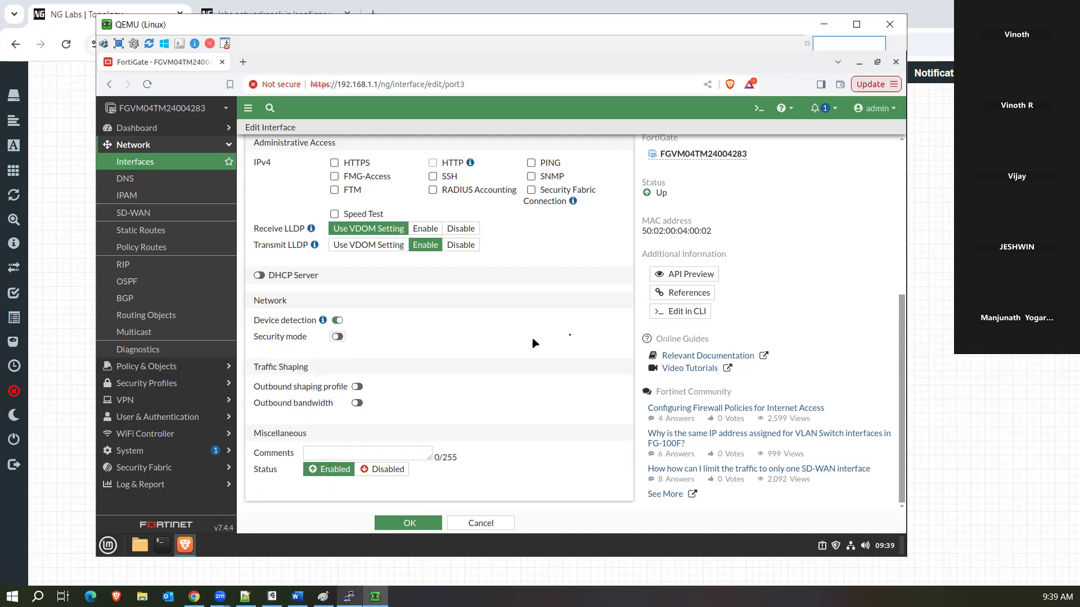
{"action": "scroll", "coordinate": [571, 340], "scroll_direction": "up", "scroll_amount": 5}
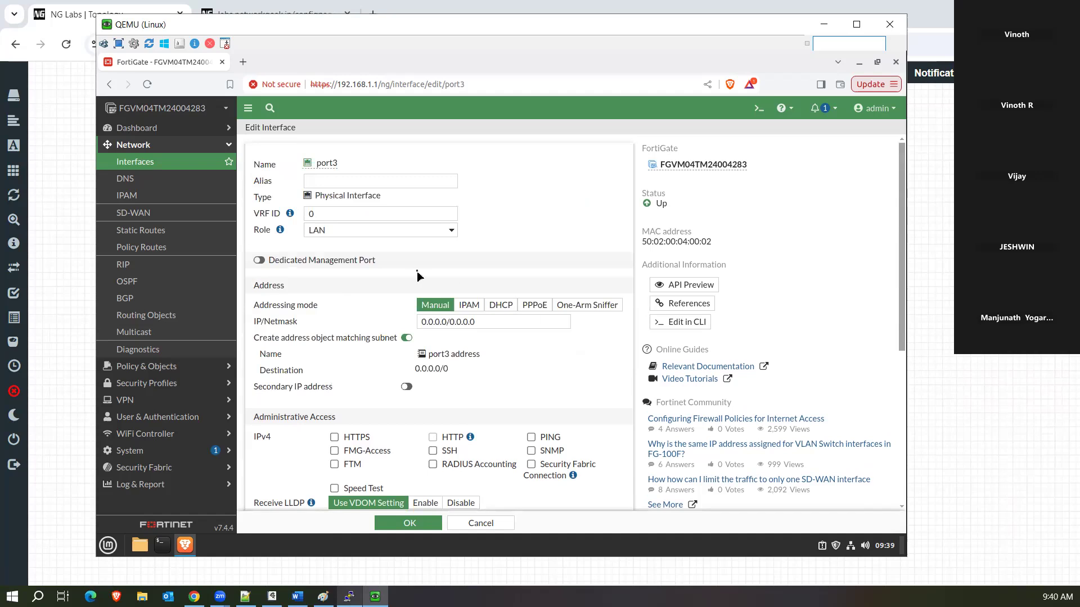
Set port3's role to WAN, then change it to Undefined.
{"action": "left_click", "coordinate": [400, 231]}
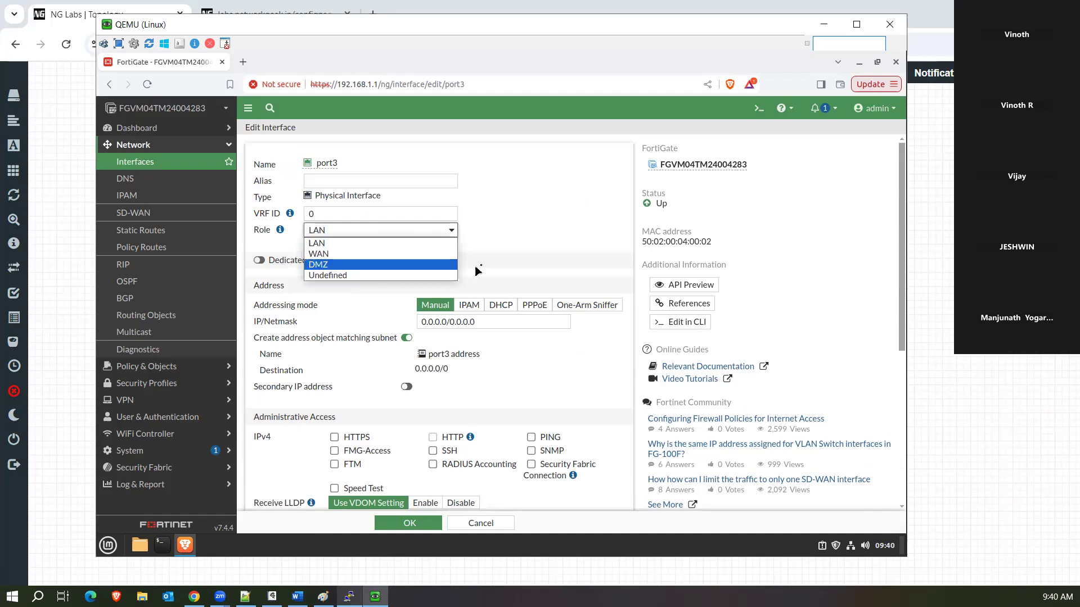
{"action": "left_click", "coordinate": [360, 255]}
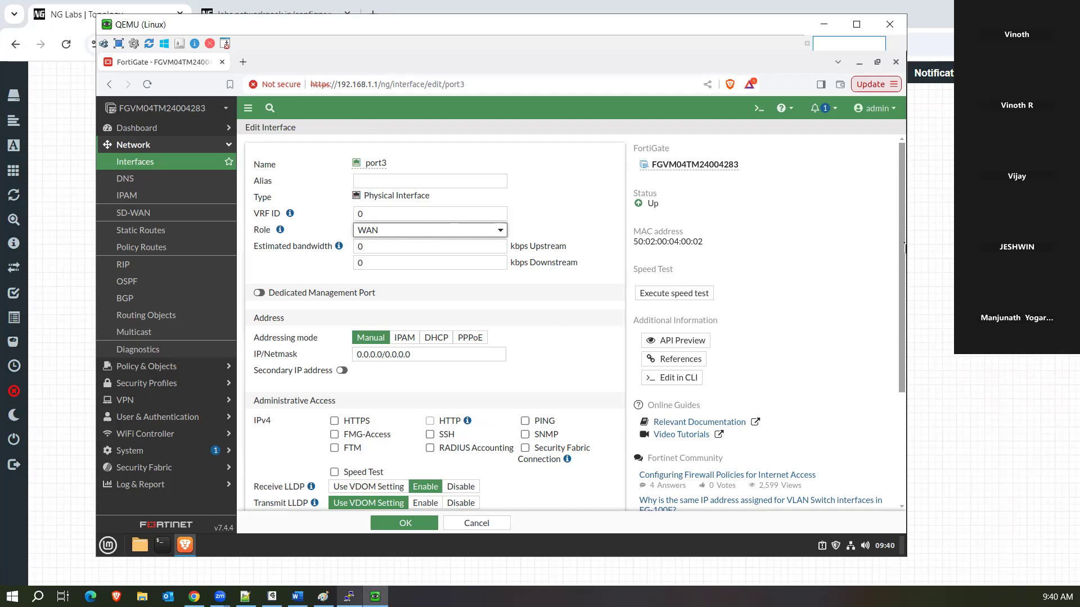
{"action": "scroll", "coordinate": [410, 281], "scroll_direction": "down", "scroll_amount": 3}
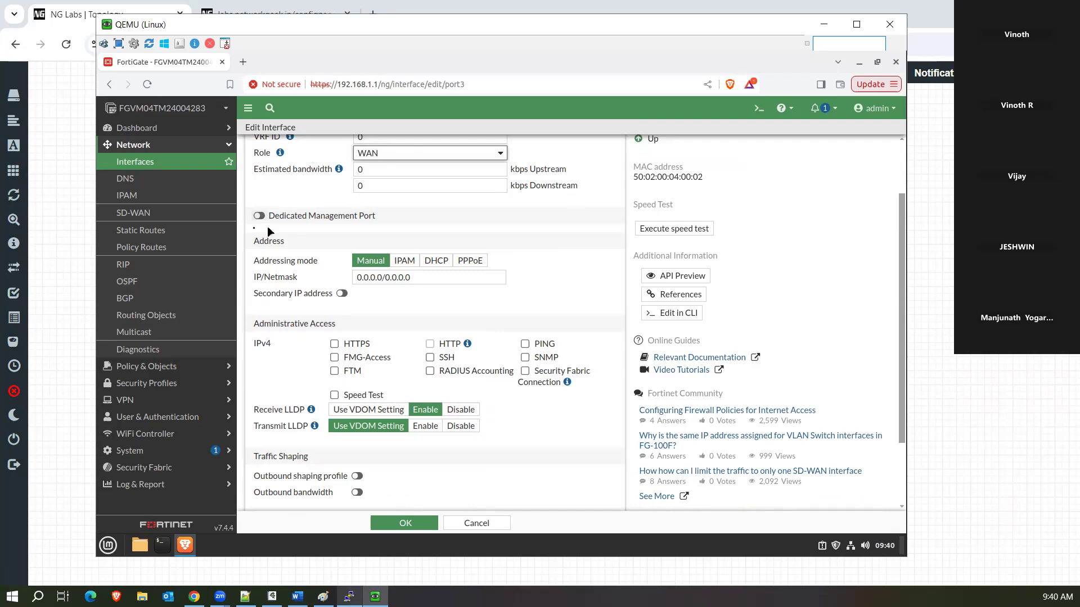
{"action": "left_click", "coordinate": [406, 154]}
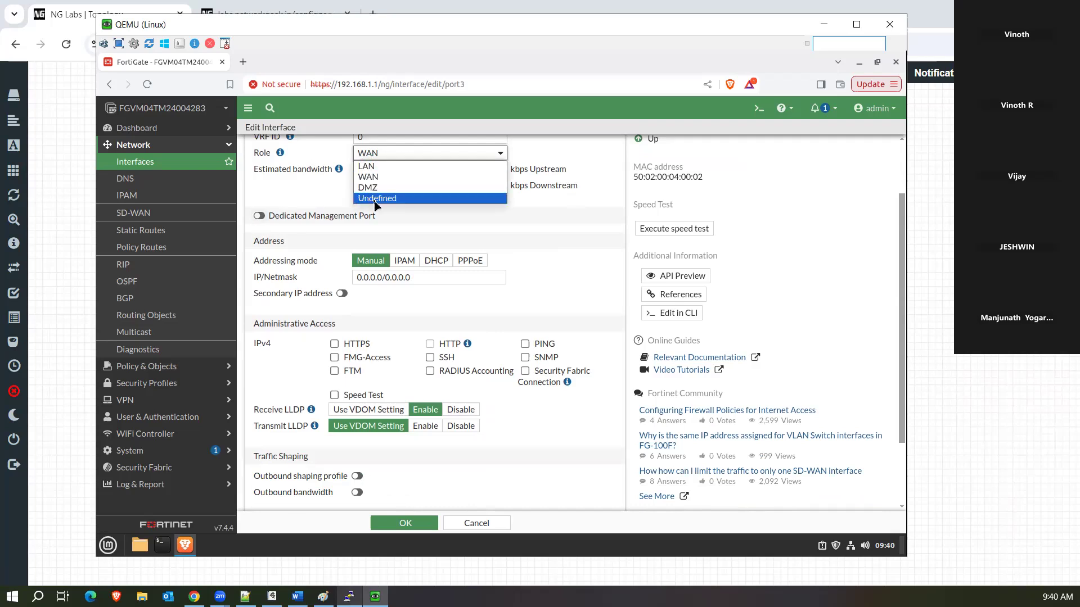
{"action": "left_click", "coordinate": [377, 198]}
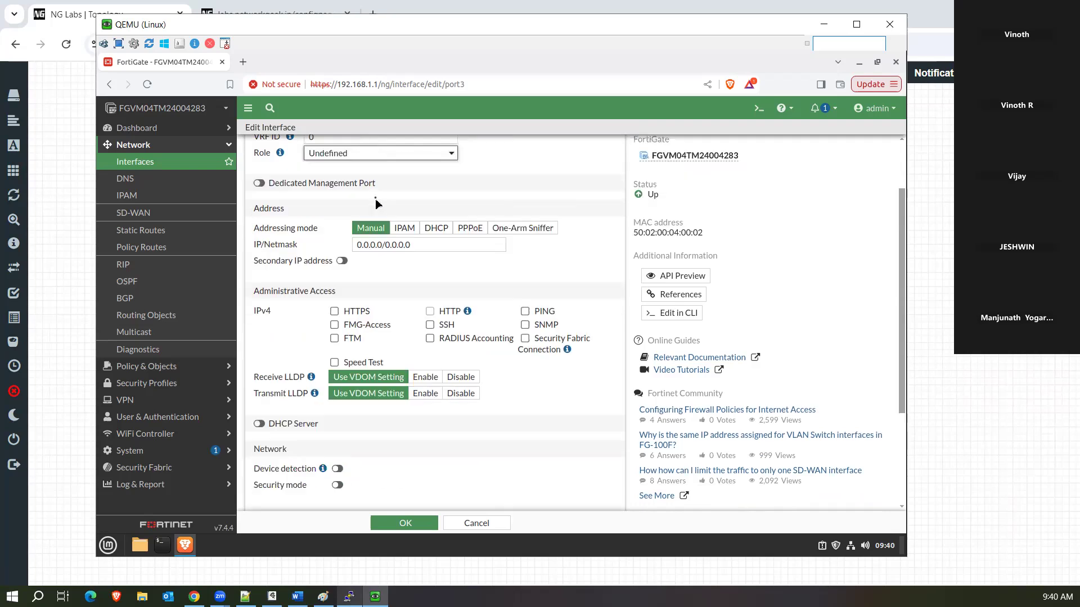
Enable Dedicated Management Port on port3 and enter 10.1.1.1/32 as Trusted Host 1.
{"action": "left_click", "coordinate": [259, 184]}
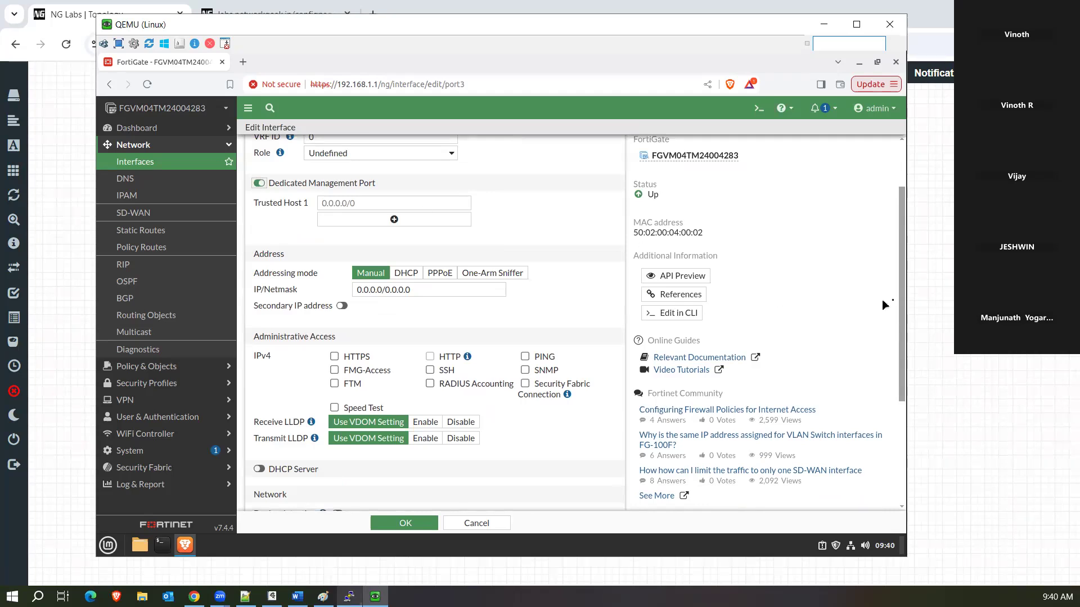
{"action": "scroll", "coordinate": [899, 263], "scroll_direction": "up", "scroll_amount": 2}
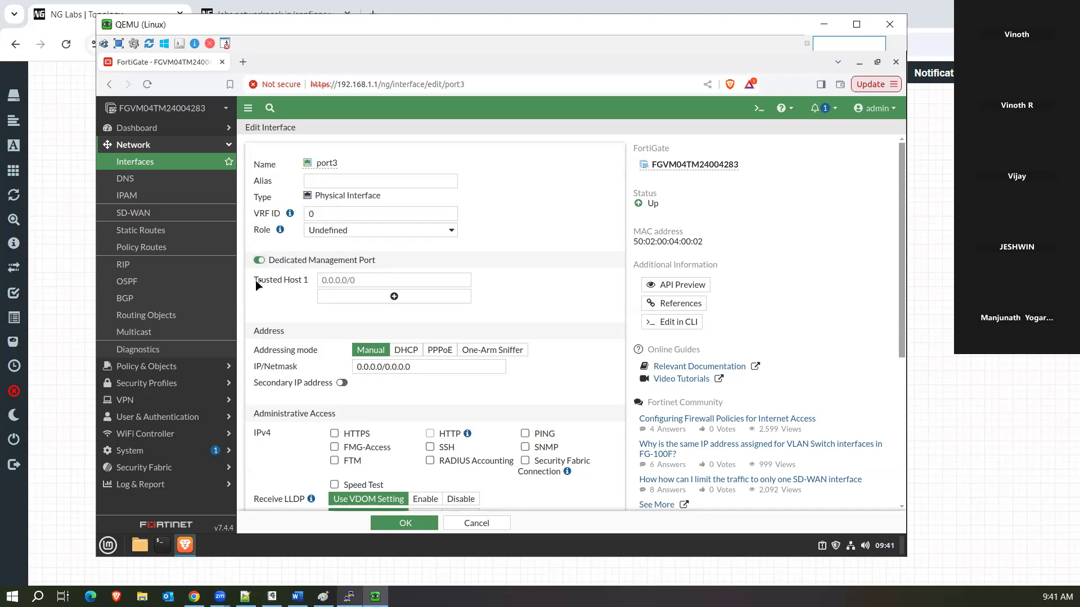
{"action": "left_click_drag", "start_coordinate": [255, 280], "coordinate": [283, 281]}
{"action": "left_click", "coordinate": [304, 303]}
{"action": "left_click", "coordinate": [349, 283]}
{"action": "type", "text": "10.1"}
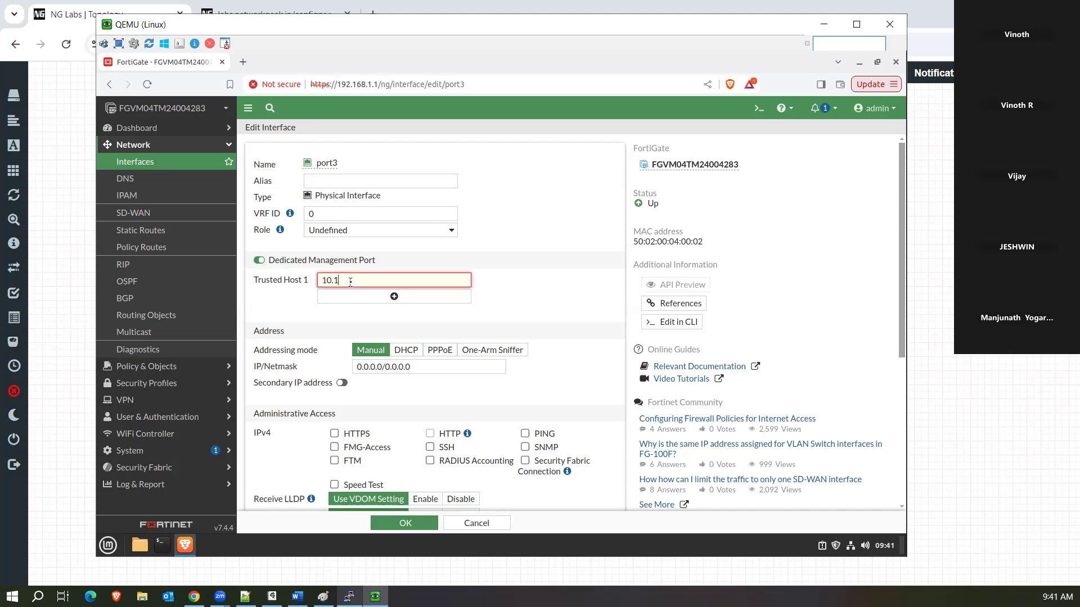
{"action": "type", "text": ".1.1.1/32"}
{"action": "key", "text": "BackSpace"}
{"action": "key", "text": "BackSpace"}
{"action": "key", "text": "BackSpace"}
{"action": "type", "text": "/32"}
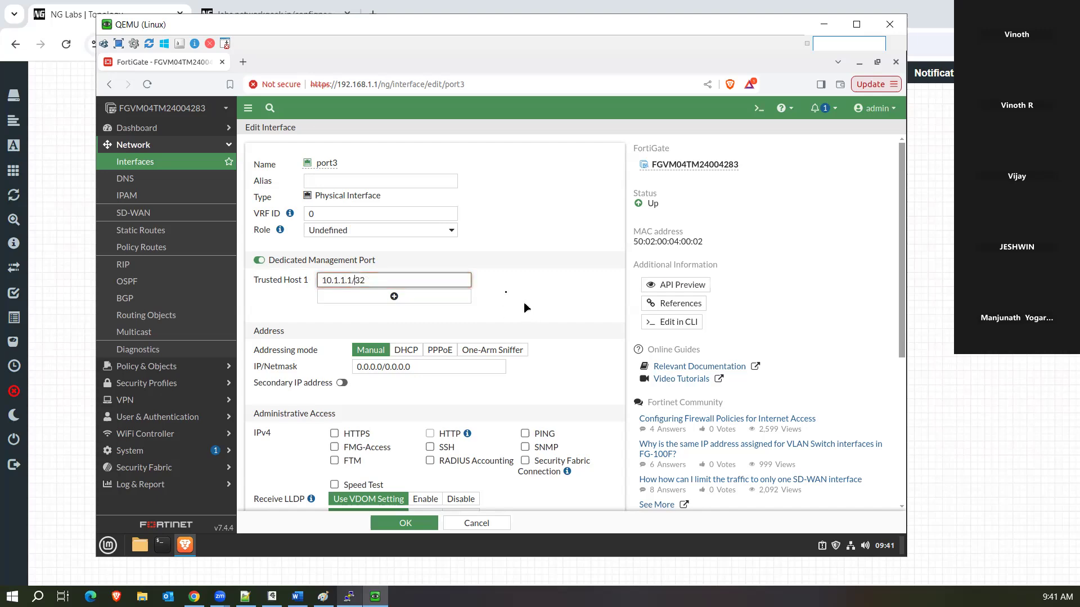
{"action": "left_click", "coordinate": [509, 296]}
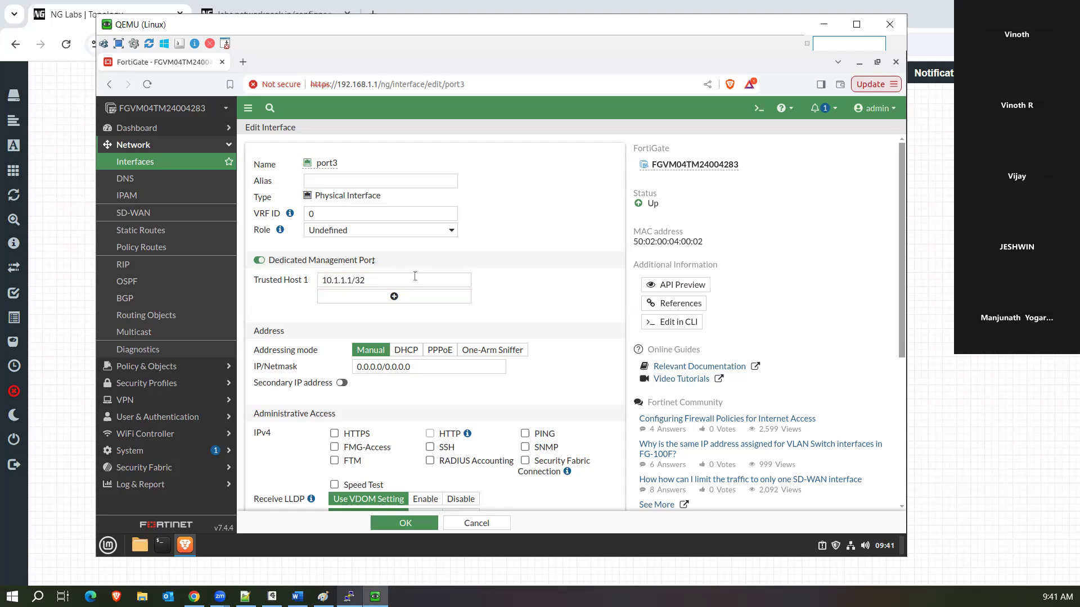
{"action": "left_click_drag", "start_coordinate": [352, 280], "coordinate": [318, 281]}
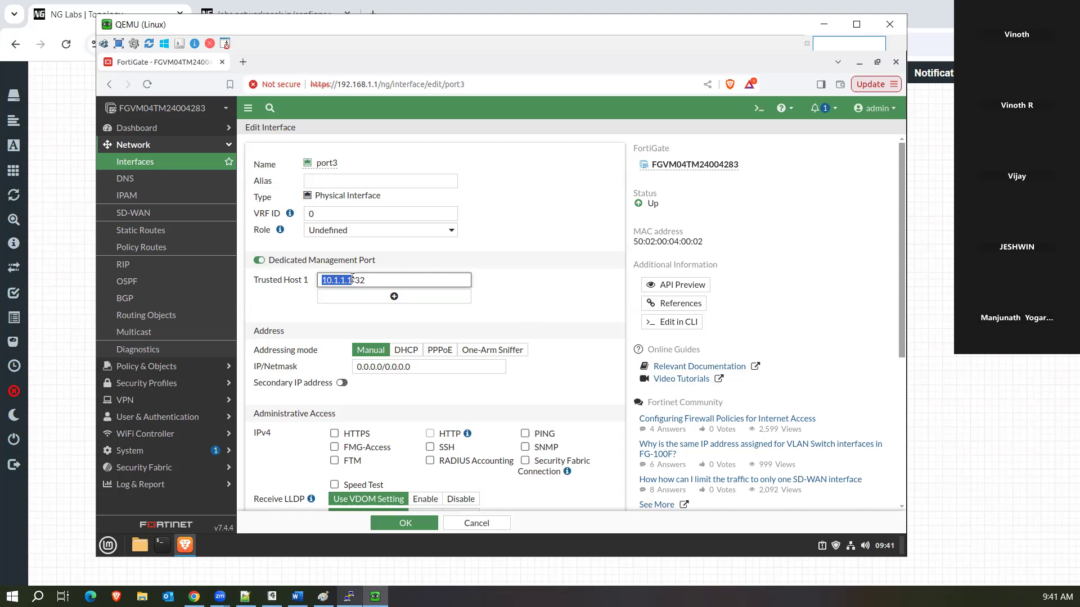
{"action": "left_click", "coordinate": [355, 279]}
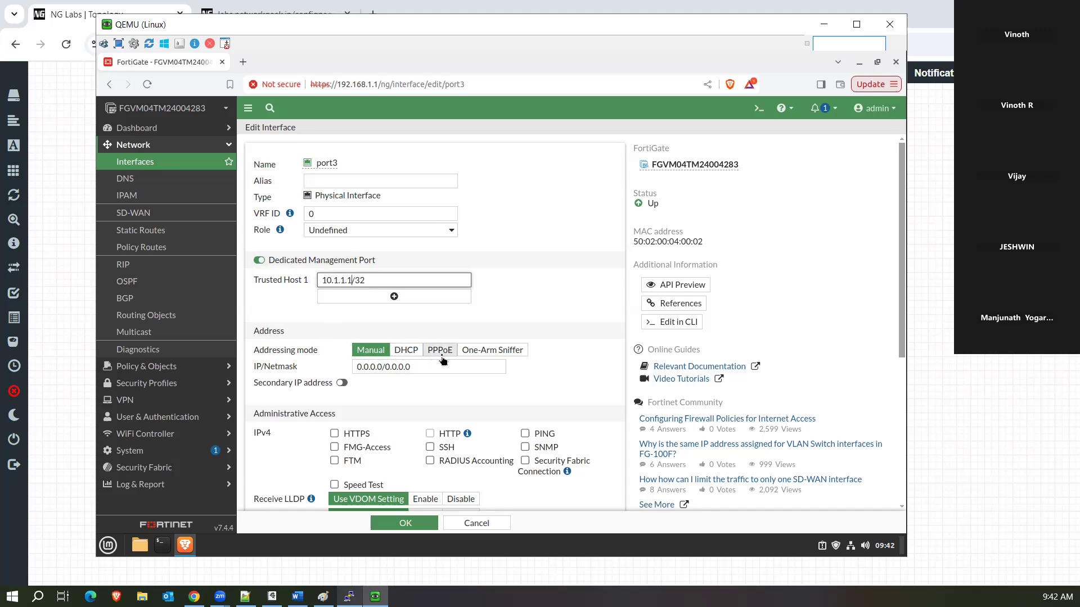
{"action": "left_click", "coordinate": [503, 350]}
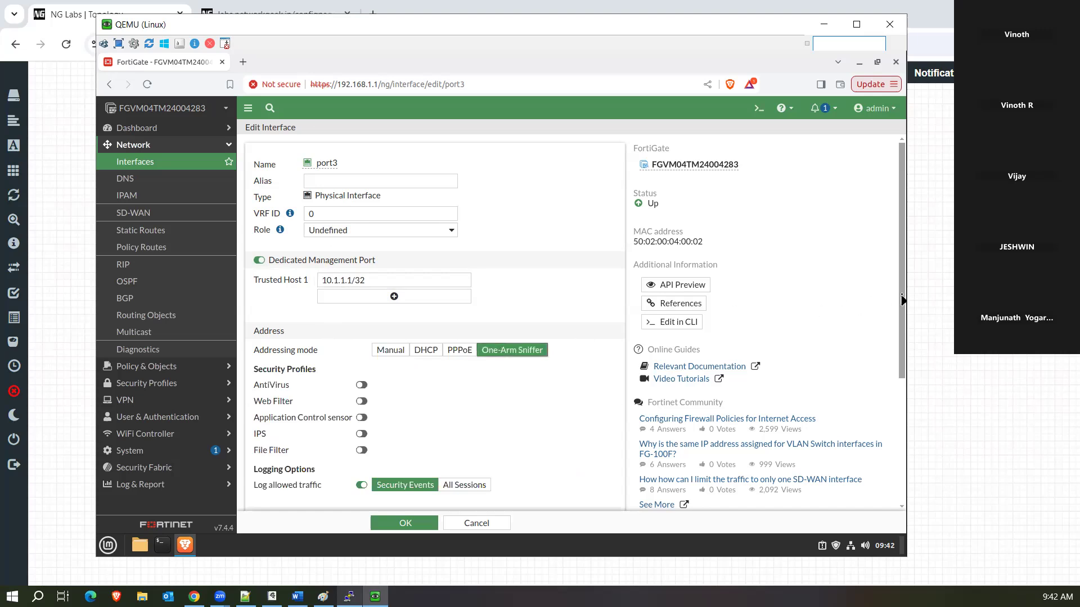
{"action": "left_click_drag", "start_coordinate": [903, 310], "coordinate": [902, 327]}
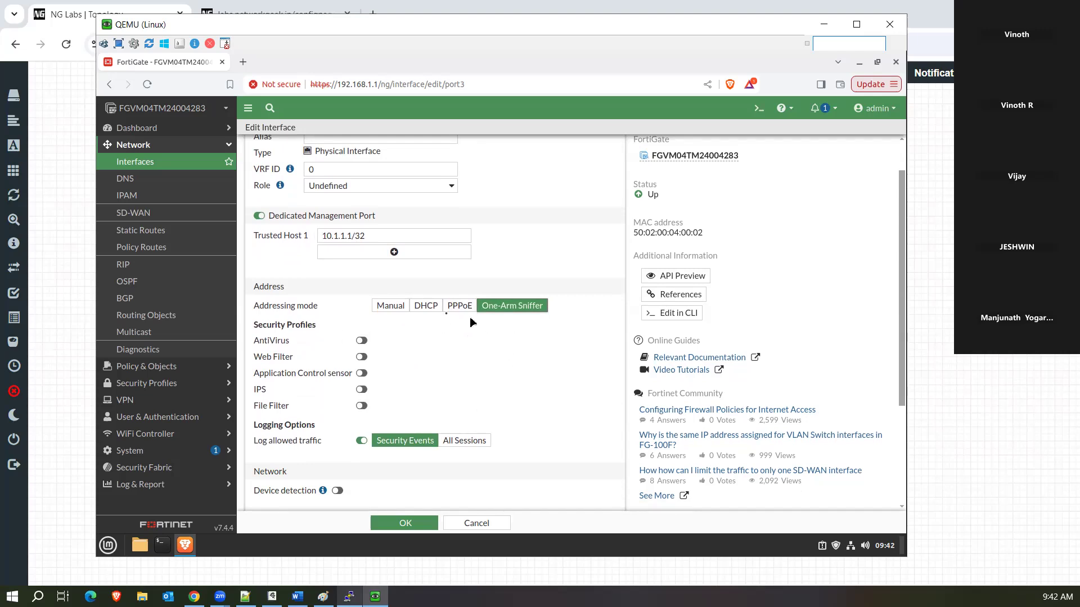
{"action": "left_click", "coordinate": [395, 307]}
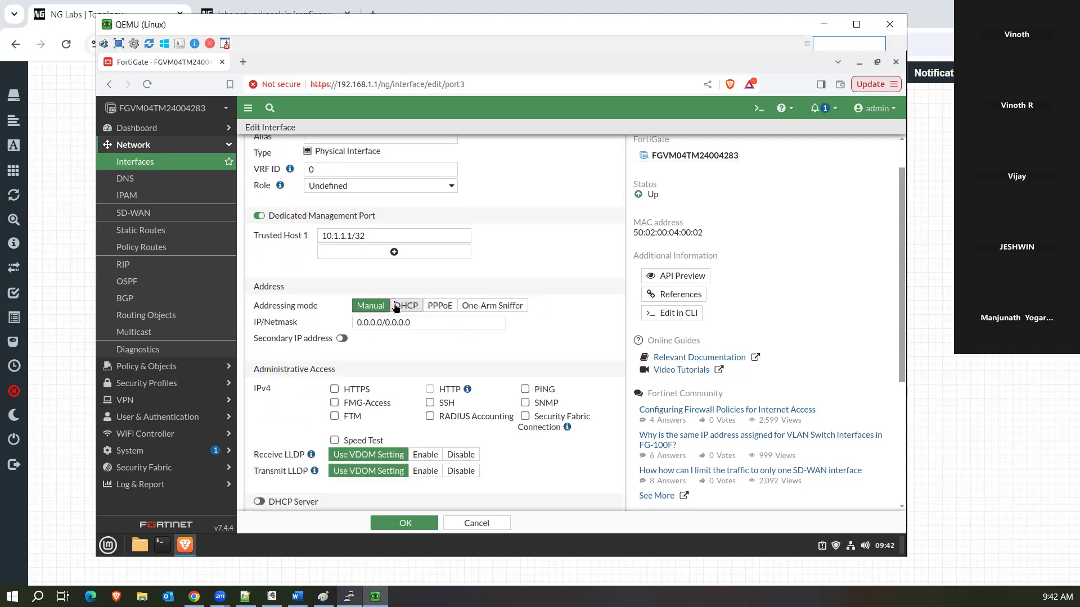
Enable secondary IP addressing on port3 and set its IP/Netmask to 10.1.1.1/30.
{"action": "left_click", "coordinate": [342, 338]}
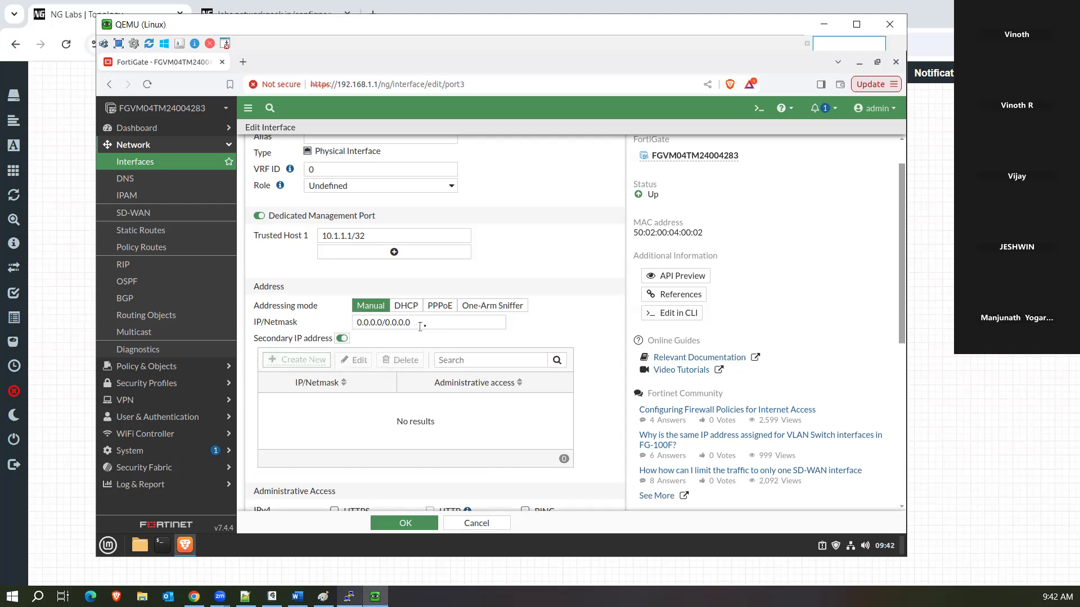
{"action": "left_click_drag", "start_coordinate": [423, 323], "coordinate": [334, 327]}
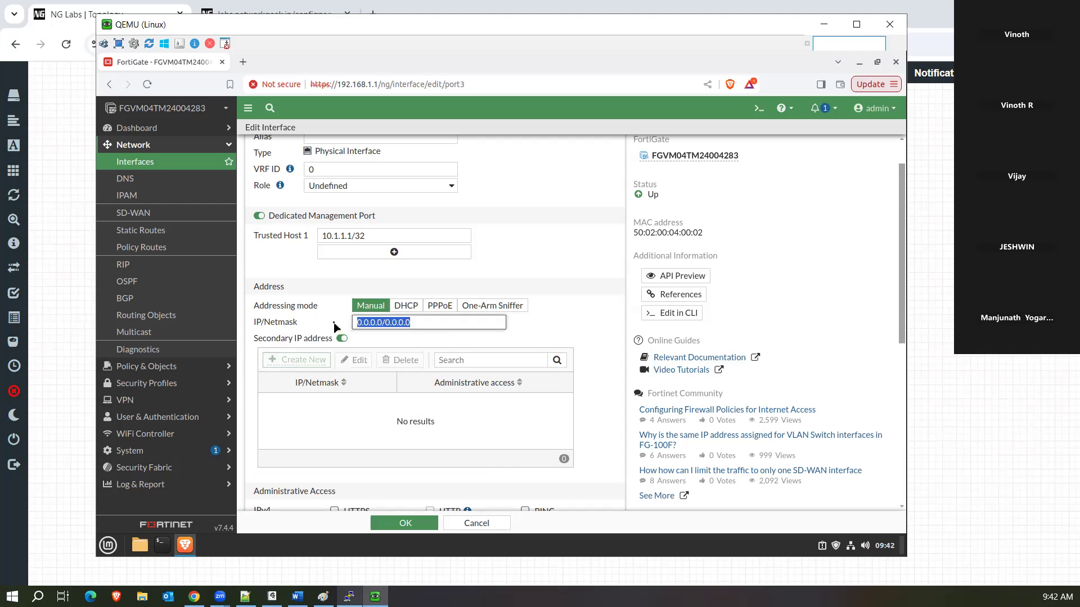
{"action": "type", "text": "10.1.1.1"}
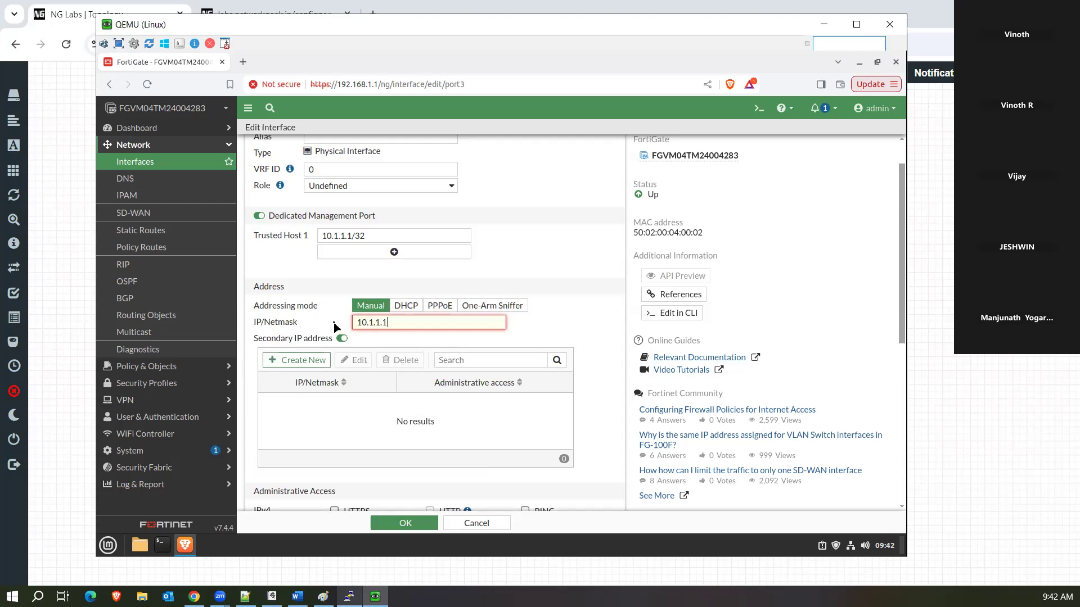
{"action": "type", "text": "/30"}
Add a secondary IP 20.1.1.1/30 with PING allowed.
{"action": "left_click", "coordinate": [311, 360]}
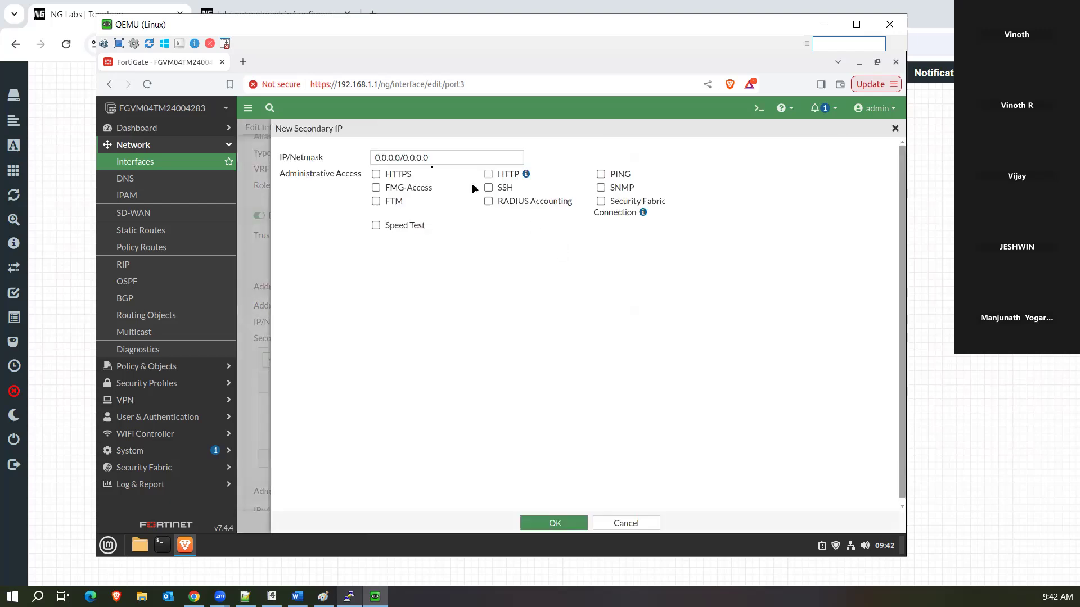
{"action": "left_click", "coordinate": [328, 156]}
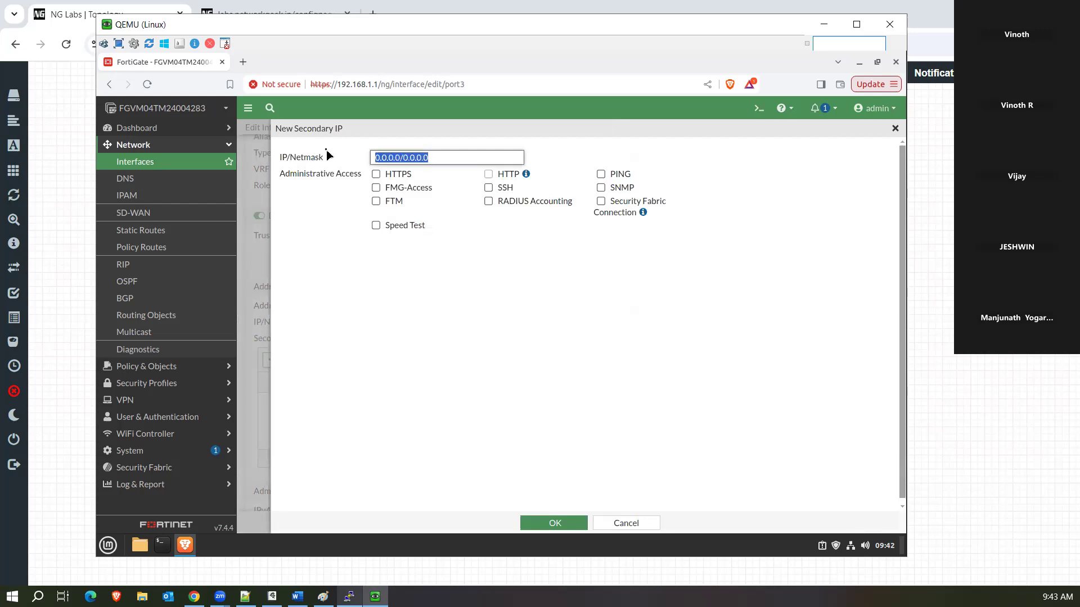
{"action": "type", "text": "20.1."}
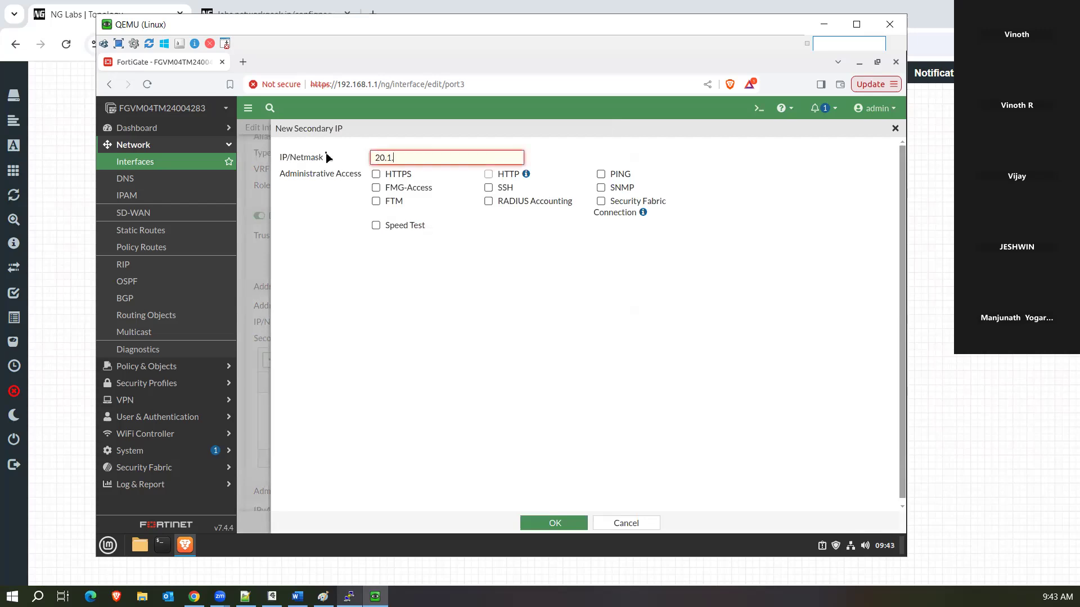
{"action": "type", "text": "1.1/30"}
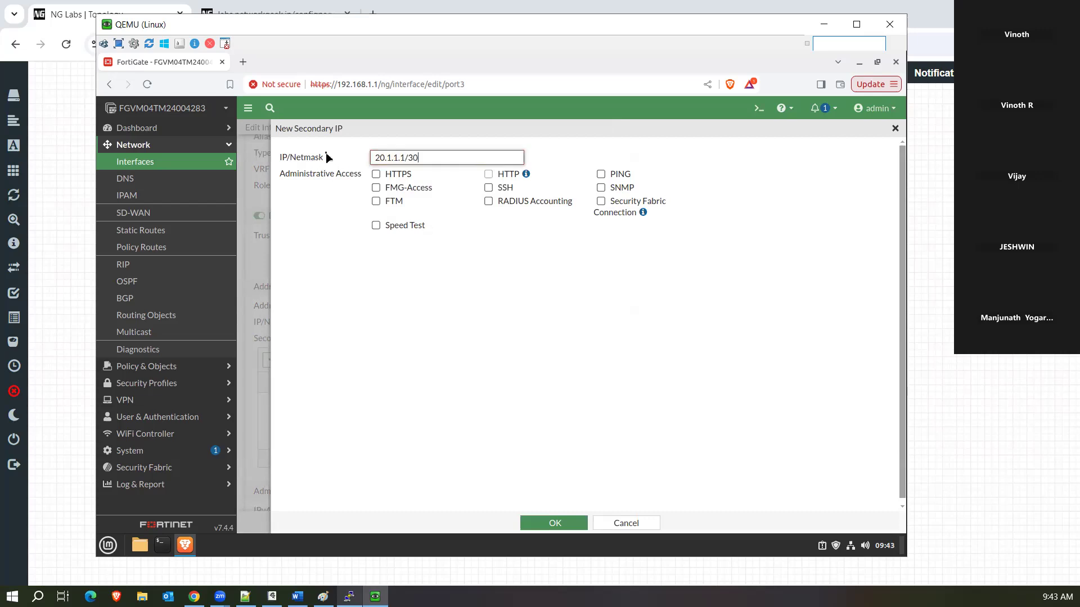
{"action": "left_click", "coordinate": [600, 175]}
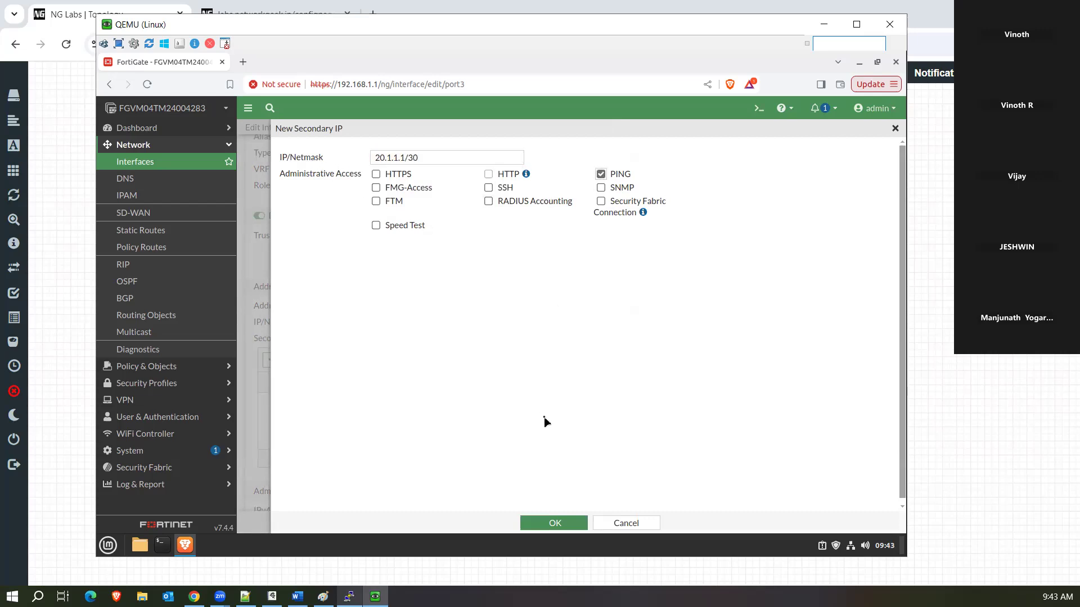
{"action": "left_click", "coordinate": [525, 523]}
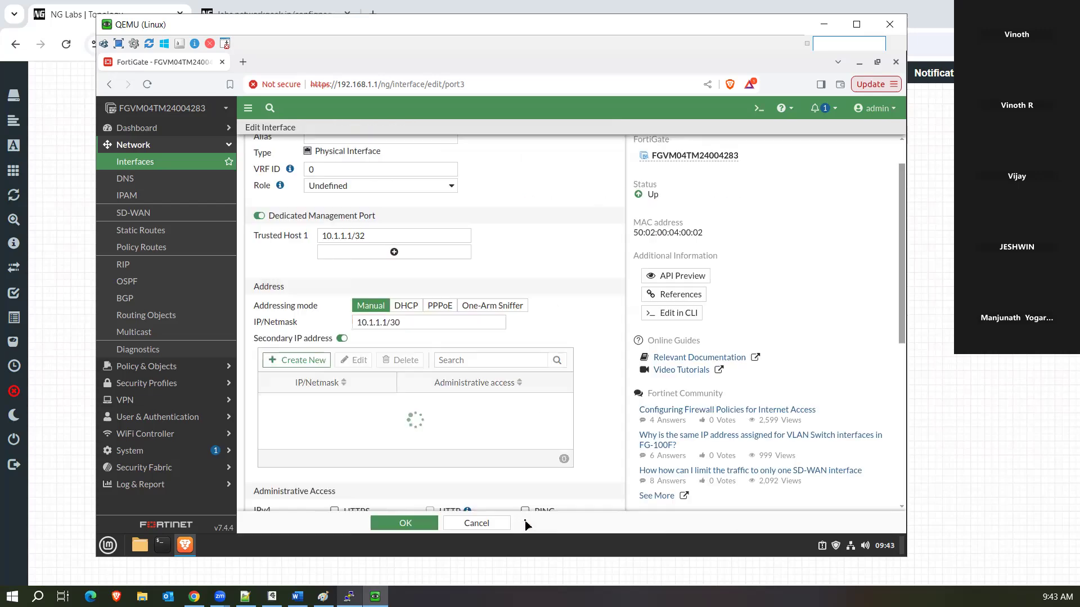
Save port3 and run 'get router info routing-table details' in the CLI console.
{"action": "left_click", "coordinate": [392, 524]}
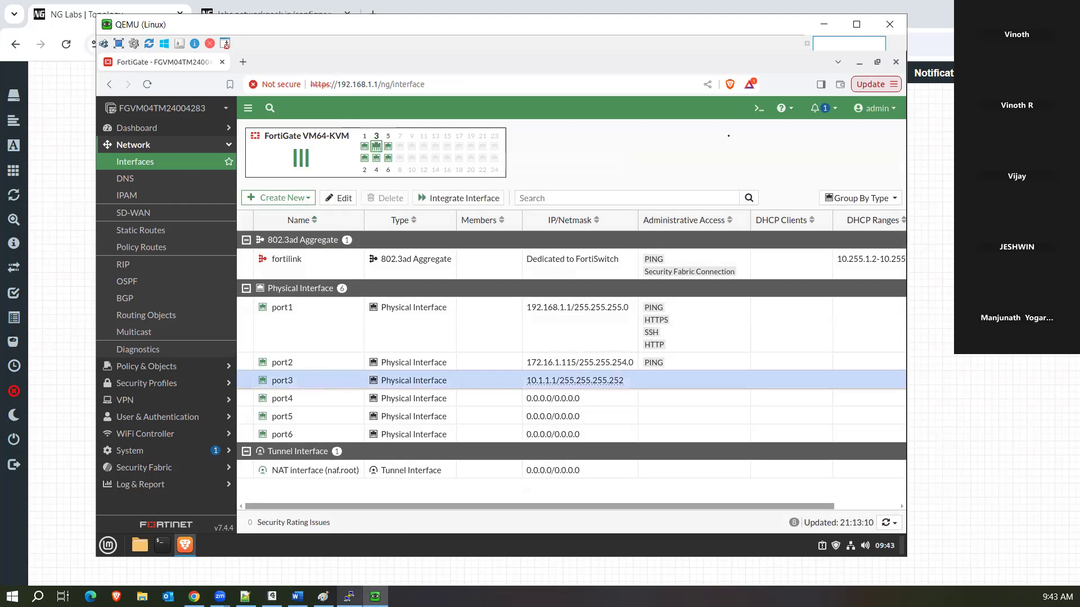
{"action": "left_click", "coordinate": [759, 108]}
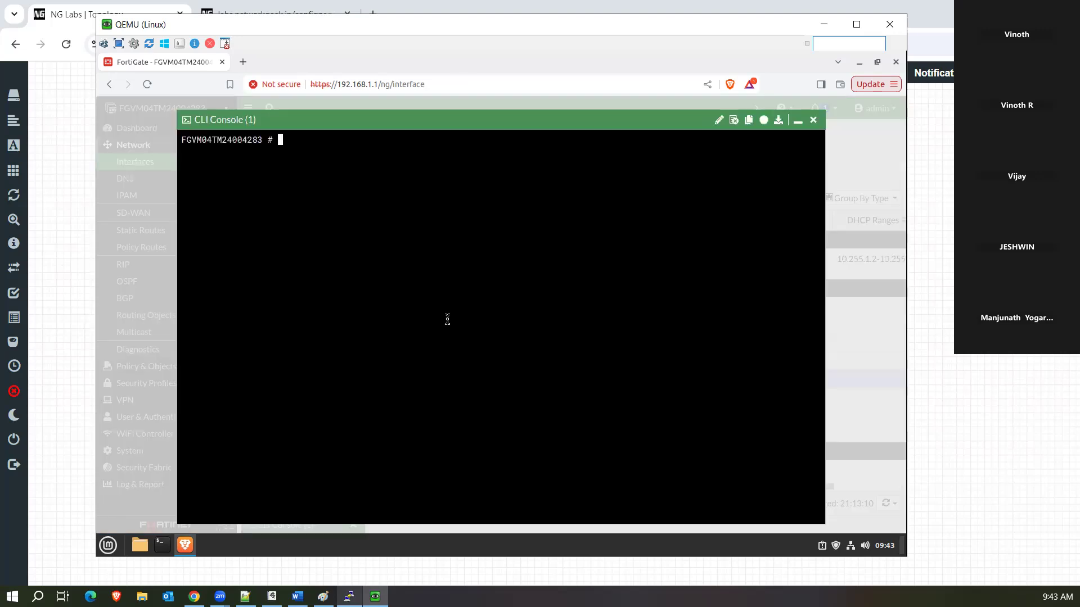
{"action": "key", "text": "Return"}
{"action": "type", "text": "get router info routing-table details"}
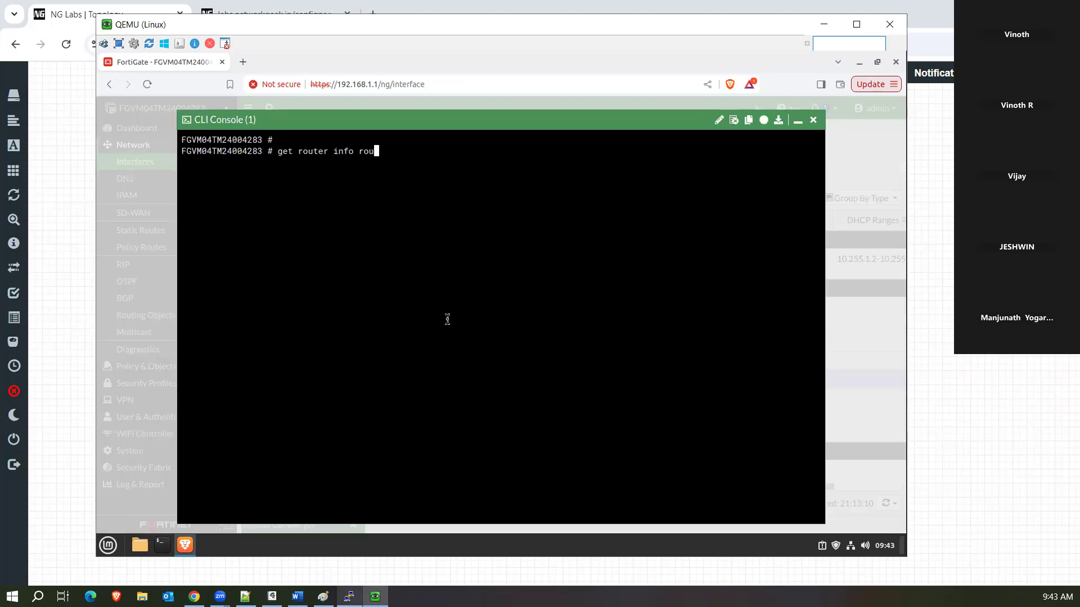
{"action": "key", "text": "Return"}
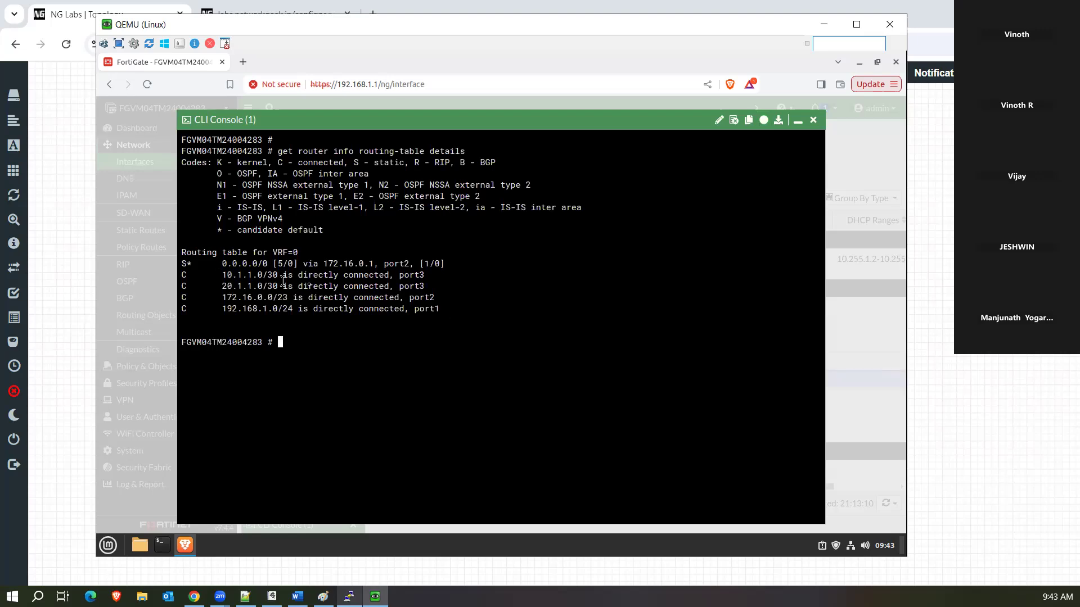
Highlight the two directly connected port3 routes, 10.1.1.0/30 and 20.1.1.0/30, then bring up the lab topology.
{"action": "left_click_drag", "start_coordinate": [215, 275], "coordinate": [434, 284]}
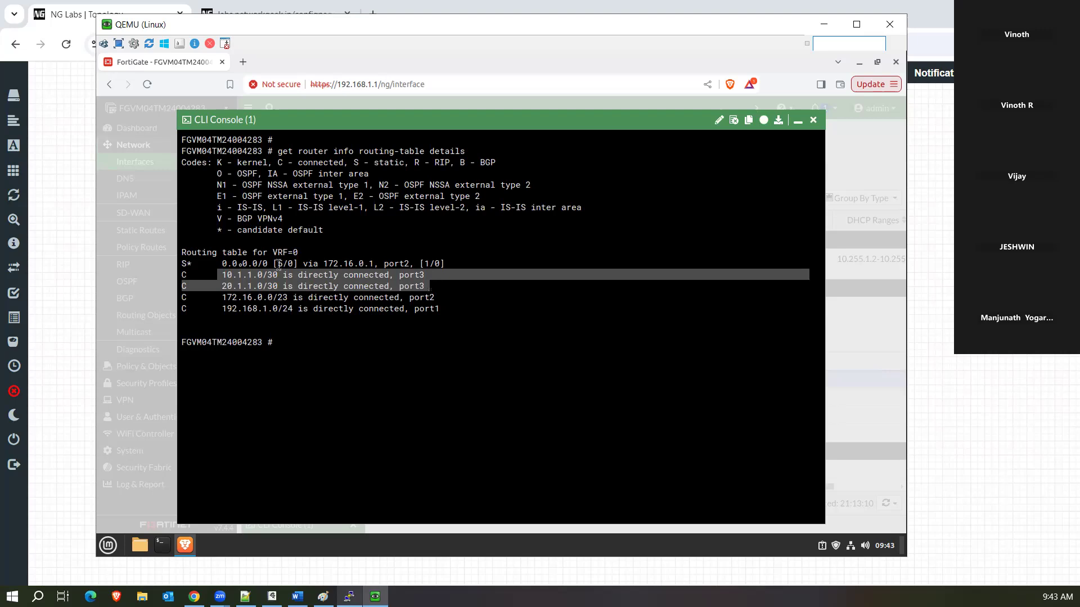
{"action": "left_click_drag", "start_coordinate": [218, 274], "coordinate": [266, 287]}
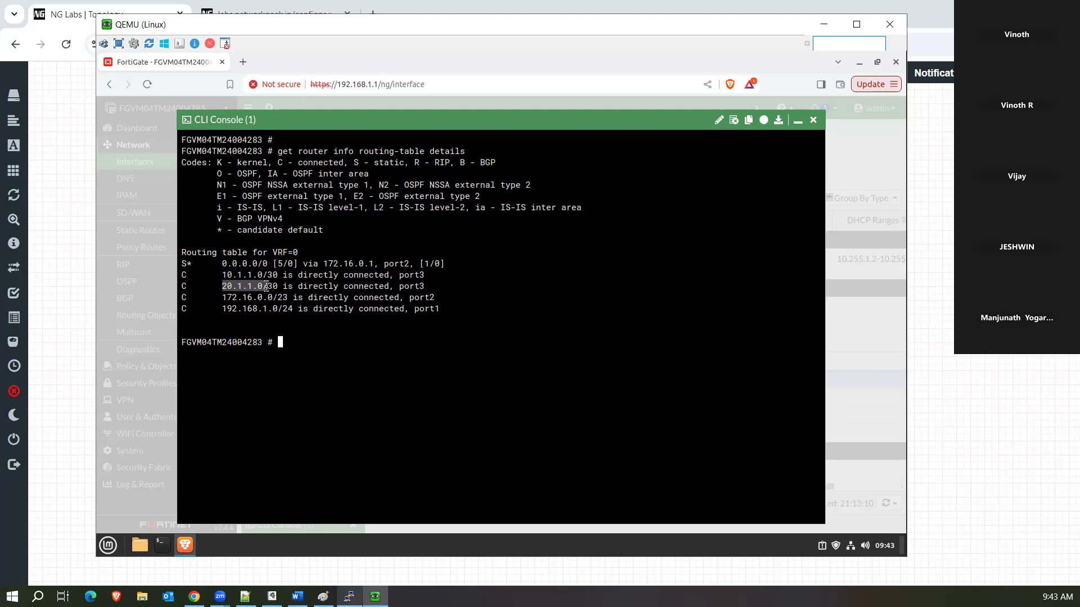
{"action": "left_click", "coordinate": [431, 288]}
{"action": "left_click_drag", "start_coordinate": [428, 286], "coordinate": [185, 275]}
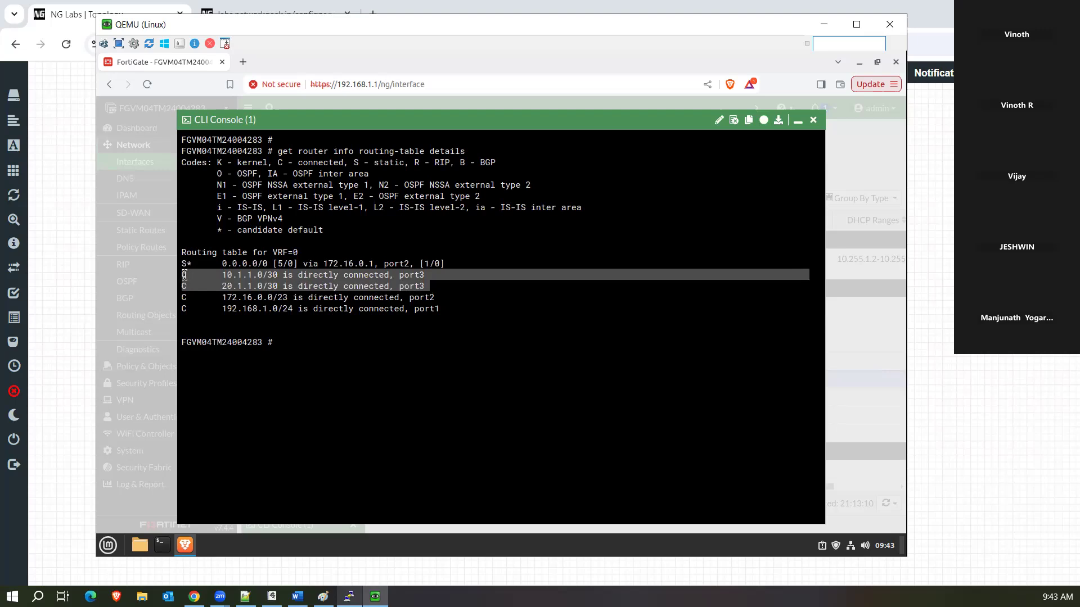
{"action": "left_click", "coordinate": [184, 275]}
{"action": "left_click_drag", "start_coordinate": [185, 275], "coordinate": [426, 285]}
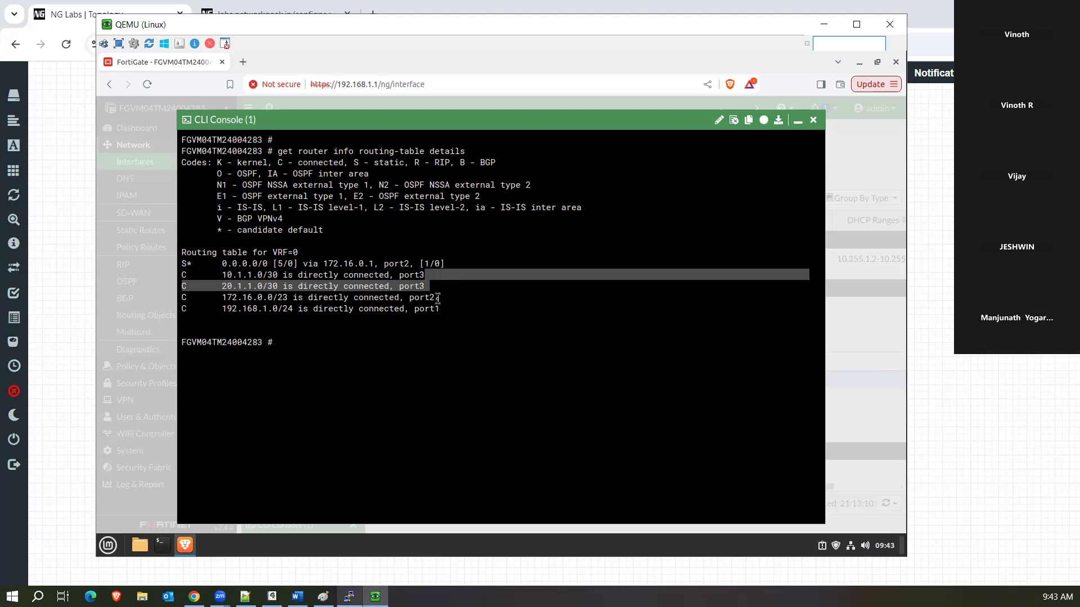
{"action": "left_click", "coordinate": [194, 596]}
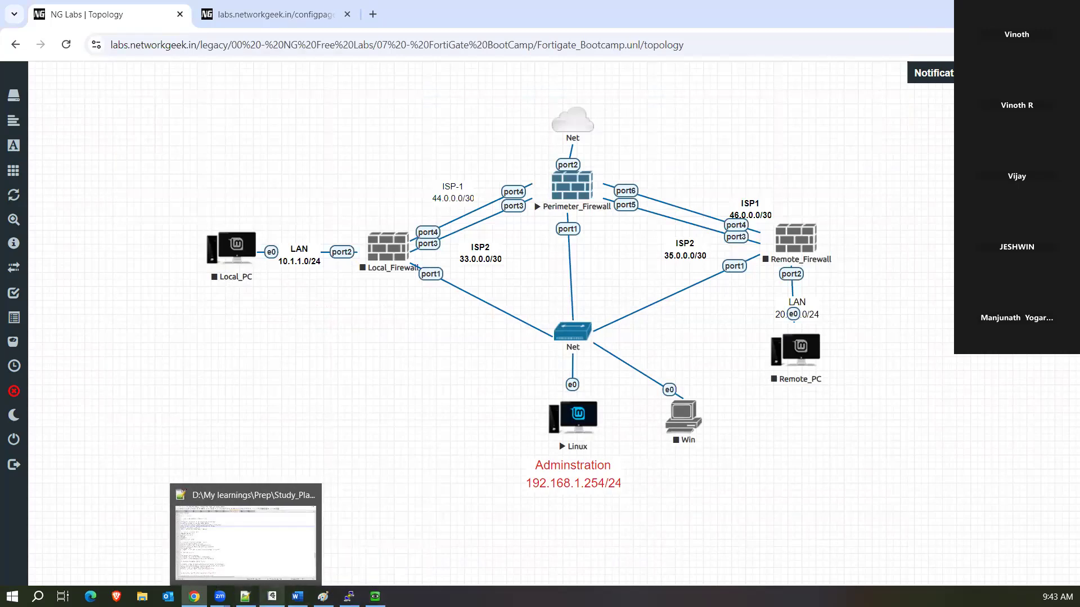
In the whiteboard, sketch the firewall rectangle with a link labelled Port1.
{"action": "left_click", "coordinate": [273, 596]}
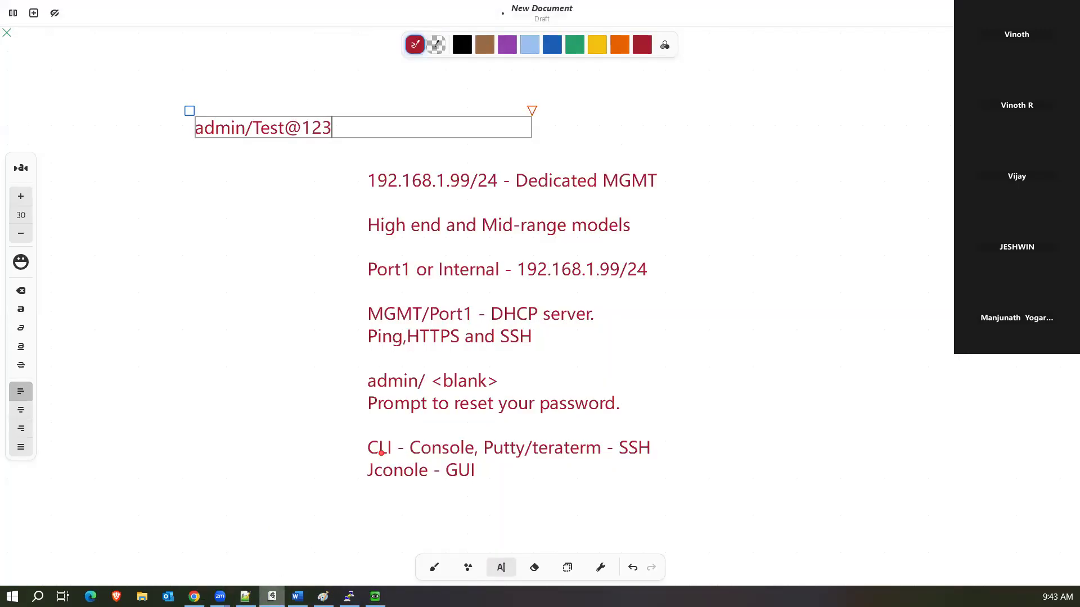
{"action": "left_click", "coordinate": [110, 251]}
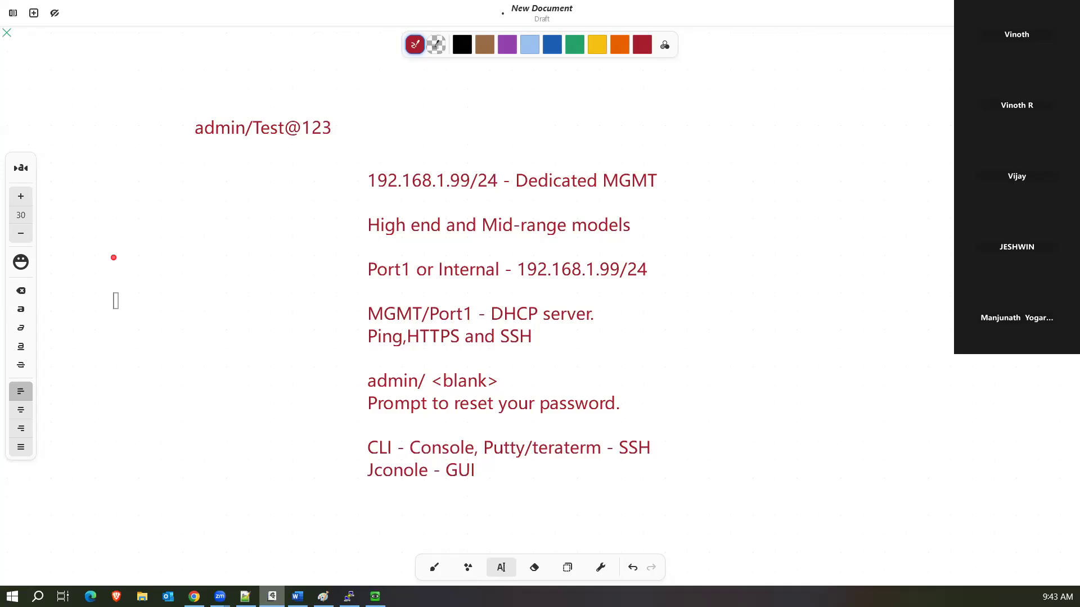
{"action": "left_click", "coordinate": [434, 568]}
{"action": "left_click_drag", "start_coordinate": [116, 260], "coordinate": [231, 244]}
{"action": "mouse_move", "coordinate": [235, 286]}
{"action": "left_mouse_down"}
{"action": "mouse_move", "coordinate": [121, 309]}
{"action": "mouse_move", "coordinate": [158, 311]}
{"action": "mouse_move", "coordinate": [145, 343]}
{"action": "left_mouse_up"}
{"action": "left_click_drag", "start_coordinate": [74, 356], "coordinate": [124, 373]}
{"action": "left_click", "coordinate": [117, 349]}
{"action": "left_click_drag", "start_coordinate": [130, 347], "coordinate": [139, 372]}
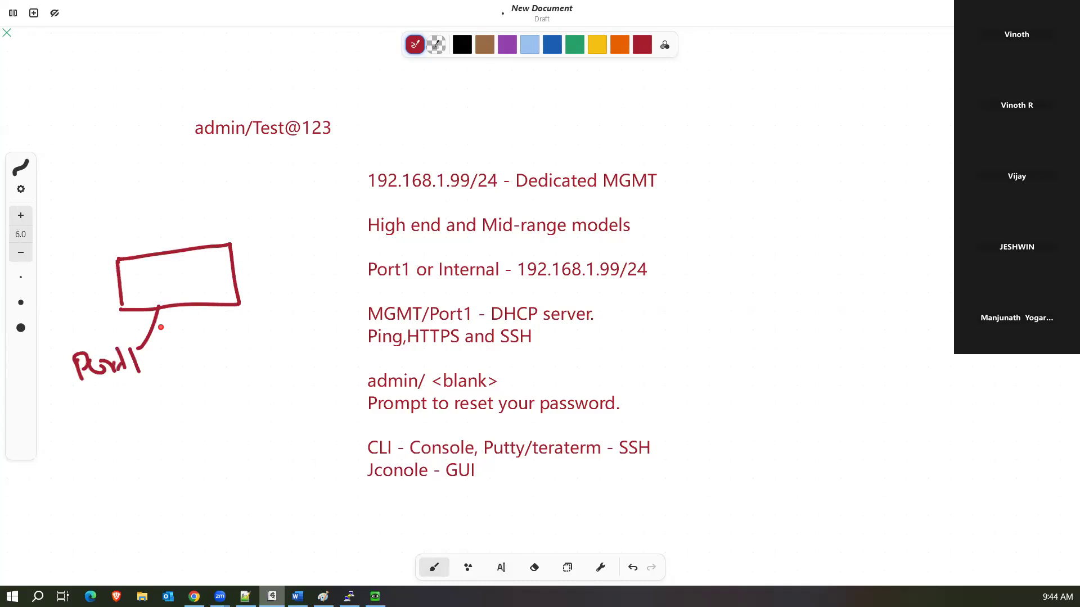
Write the addresses 10.0.0.1 and 20.0.0.1 under the Port1 label.
{"action": "mouse_move", "coordinate": [66, 398]}
{"action": "left_mouse_down"}
{"action": "mouse_move", "coordinate": [64, 427]}
{"action": "mouse_move", "coordinate": [133, 409]}
{"action": "mouse_move", "coordinate": [132, 423]}
{"action": "left_mouse_up"}
{"action": "left_click", "coordinate": [94, 420]}
{"action": "left_click", "coordinate": [120, 416]}
{"action": "left_click", "coordinate": [146, 414]}
{"action": "left_click_drag", "start_coordinate": [155, 401], "coordinate": [157, 421]}
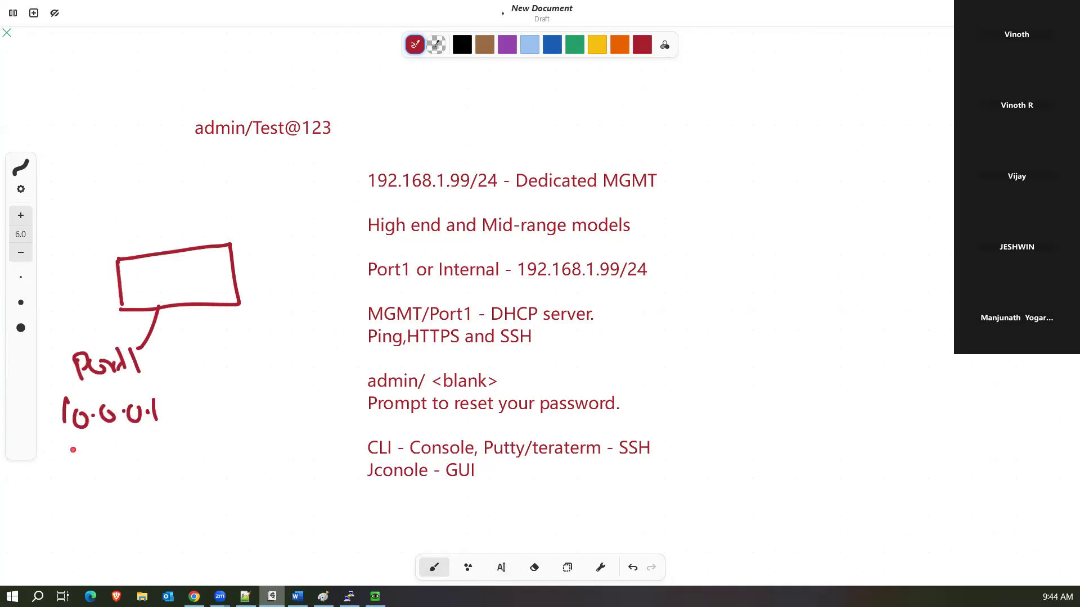
{"action": "left_click_drag", "start_coordinate": [60, 445], "coordinate": [79, 465]}
{"action": "mouse_move", "coordinate": [80, 458]}
{"action": "left_mouse_down"}
{"action": "mouse_move", "coordinate": [126, 445]}
{"action": "mouse_move", "coordinate": [145, 454]}
{"action": "left_mouse_up"}
{"action": "left_click", "coordinate": [104, 450]}
{"action": "left_click", "coordinate": [135, 450]}
{"action": "left_click_drag", "start_coordinate": [149, 450], "coordinate": [163, 452]}
Extend the Port1 link down to a circled host labelled 10.0.0.2.
{"action": "mouse_move", "coordinate": [141, 350]}
{"action": "left_mouse_down"}
{"action": "mouse_move", "coordinate": [181, 484]}
{"action": "mouse_move", "coordinate": [197, 485]}
{"action": "left_mouse_up"}
{"action": "left_click_drag", "start_coordinate": [192, 493], "coordinate": [182, 516]}
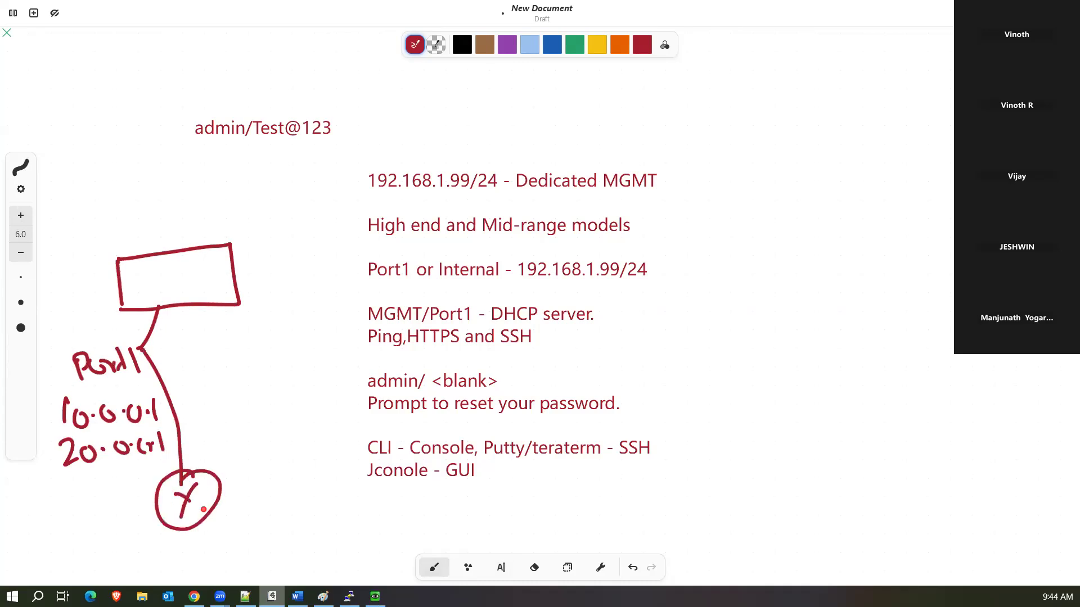
{"action": "left_click_drag", "start_coordinate": [88, 533], "coordinate": [91, 556]}
{"action": "mouse_move", "coordinate": [105, 538]}
{"action": "left_mouse_down"}
{"action": "mouse_move", "coordinate": [98, 550]}
{"action": "mouse_move", "coordinate": [135, 538]}
{"action": "mouse_move", "coordinate": [188, 551]}
{"action": "left_mouse_up"}
{"action": "left_click", "coordinate": [117, 543]}
{"action": "left_click", "coordinate": [145, 542]}
{"action": "left_click", "coordinate": [167, 543]}
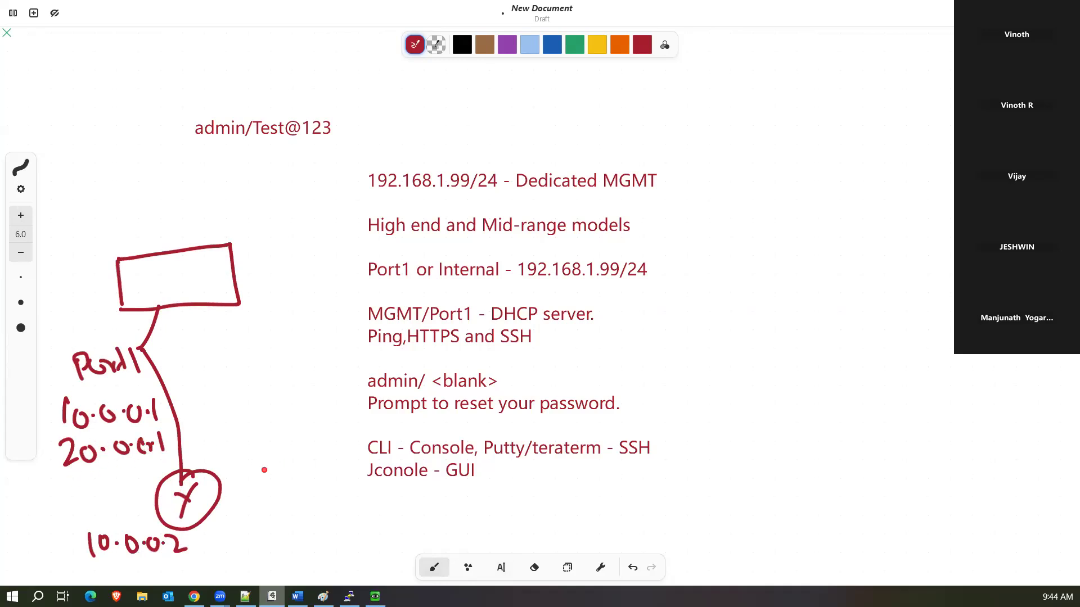
Draw the second host and a switch on the Port1 line, undoing a stray connecting line.
{"action": "mouse_move", "coordinate": [265, 464]}
{"action": "left_mouse_down"}
{"action": "mouse_move", "coordinate": [292, 483]}
{"action": "mouse_move", "coordinate": [265, 463]}
{"action": "left_mouse_up"}
{"action": "mouse_move", "coordinate": [279, 475]}
{"action": "left_mouse_down"}
{"action": "mouse_move", "coordinate": [271, 501]}
{"action": "mouse_move", "coordinate": [282, 502]}
{"action": "mouse_move", "coordinate": [257, 515]}
{"action": "mouse_move", "coordinate": [273, 529]}
{"action": "mouse_move", "coordinate": [336, 516]}
{"action": "left_mouse_up"}
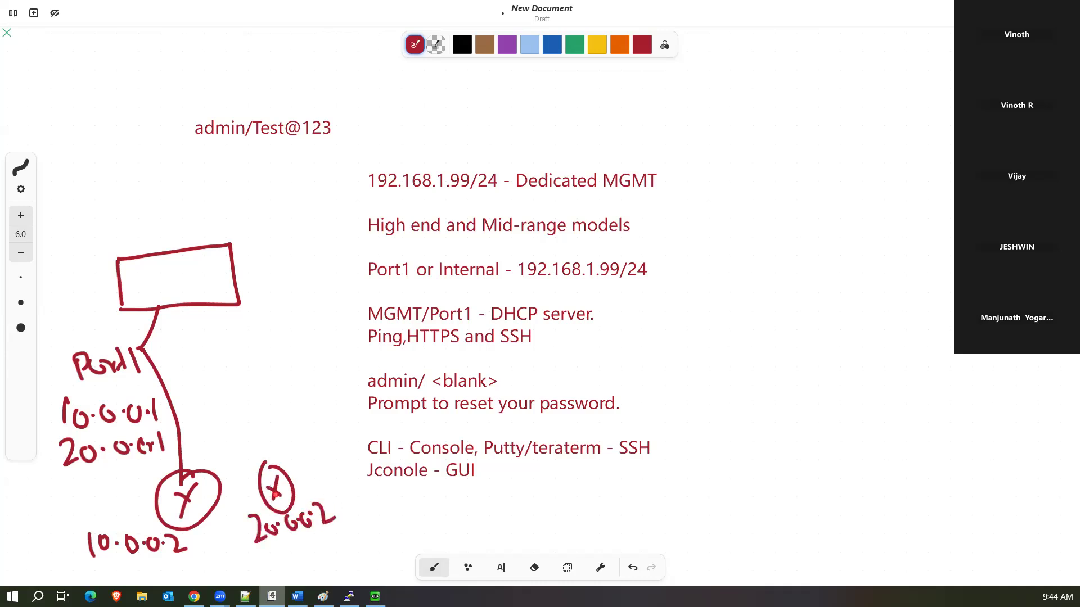
{"action": "mouse_move", "coordinate": [175, 435]}
{"action": "left_mouse_down"}
{"action": "mouse_move", "coordinate": [216, 402]}
{"action": "mouse_move", "coordinate": [247, 419]}
{"action": "mouse_move", "coordinate": [181, 441]}
{"action": "left_mouse_up"}
{"action": "left_click_drag", "start_coordinate": [267, 465], "coordinate": [184, 344]}
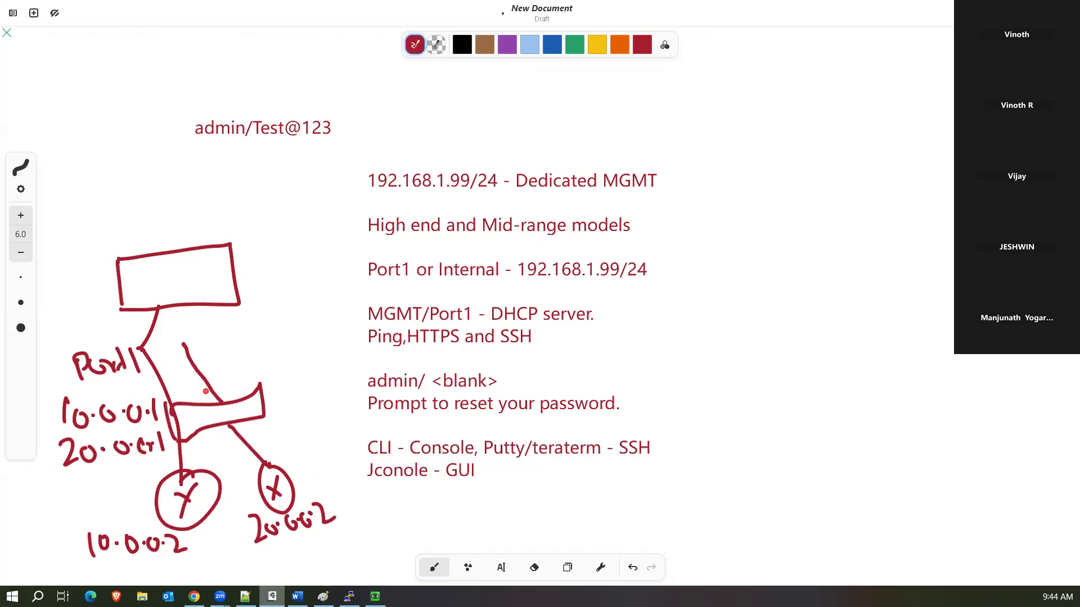
{"action": "key", "text": "ctrl+z"}
Trace the traffic path in blue from both hosts up to Port1, then return to the topology.
{"action": "left_click", "coordinate": [549, 49]}
{"action": "left_click", "coordinate": [310, 362]}
{"action": "mouse_move", "coordinate": [288, 459]}
{"action": "left_mouse_down"}
{"action": "mouse_move", "coordinate": [202, 397]}
{"action": "mouse_move", "coordinate": [168, 351]}
{"action": "mouse_move", "coordinate": [168, 313]}
{"action": "mouse_move", "coordinate": [182, 319]}
{"action": "left_mouse_up"}
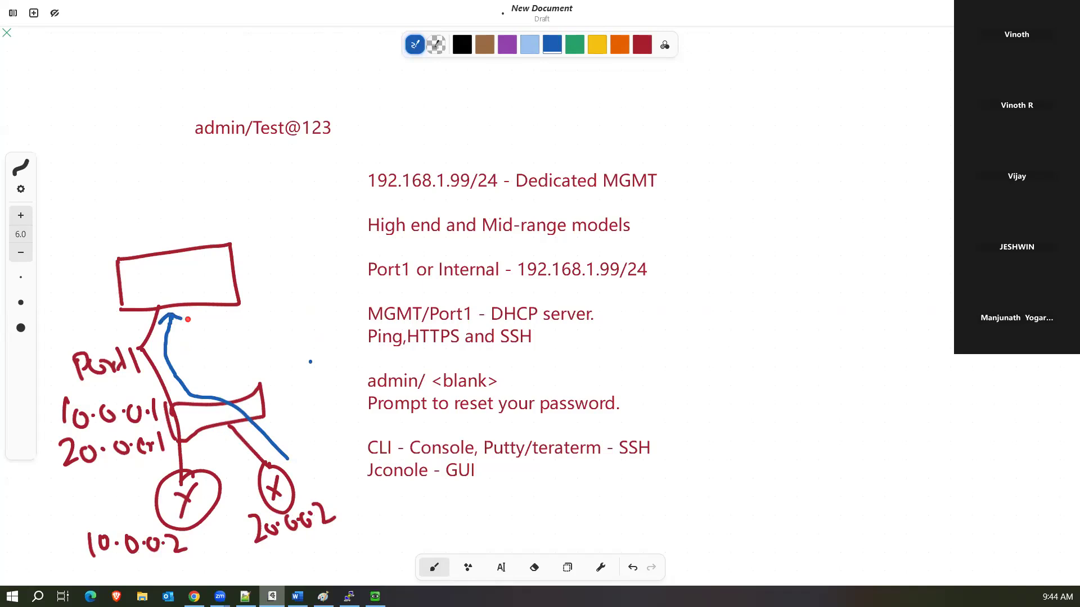
{"action": "mouse_move", "coordinate": [148, 476]}
{"action": "left_mouse_down"}
{"action": "mouse_move", "coordinate": [179, 449]}
{"action": "mouse_move", "coordinate": [158, 349]}
{"action": "mouse_move", "coordinate": [162, 358]}
{"action": "left_mouse_up"}
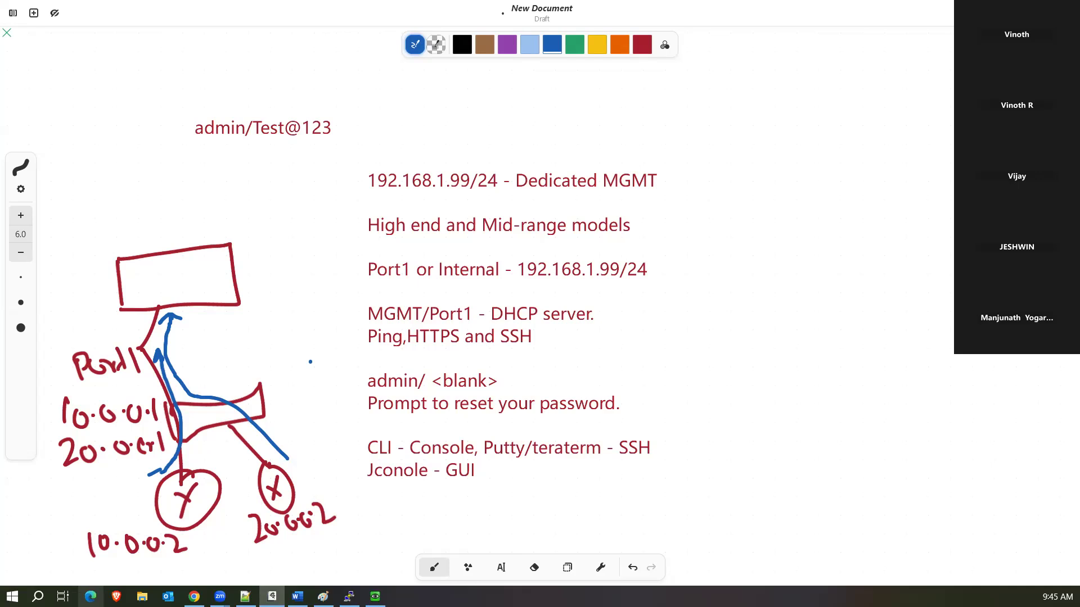
{"action": "key", "text": "alt+Tab"}
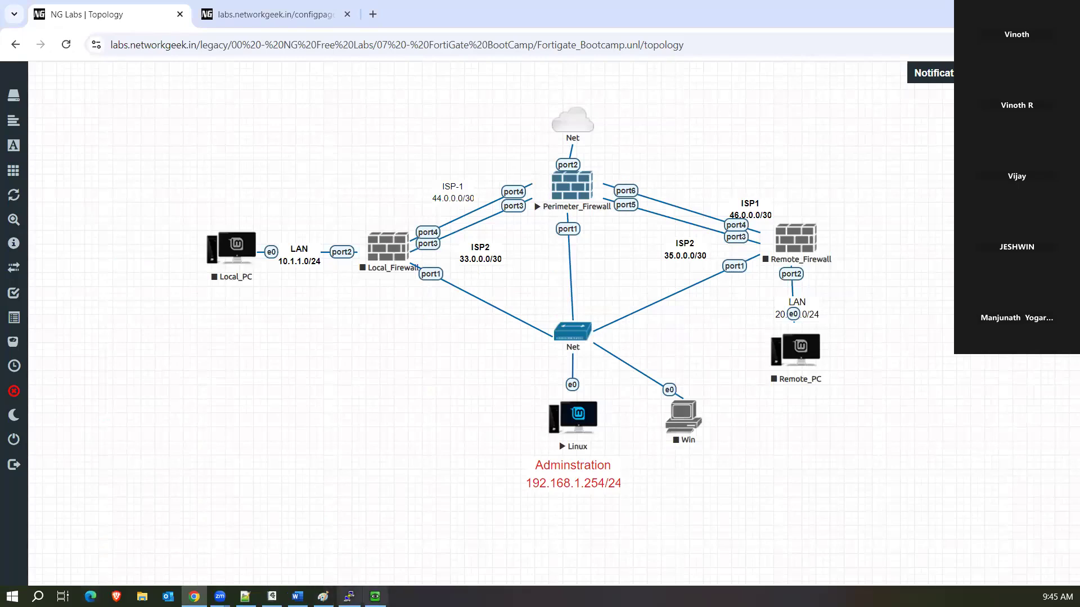
Reopen port3's settings in FortiGate and turn on its DHCP server.
{"action": "left_click", "coordinate": [349, 596]}
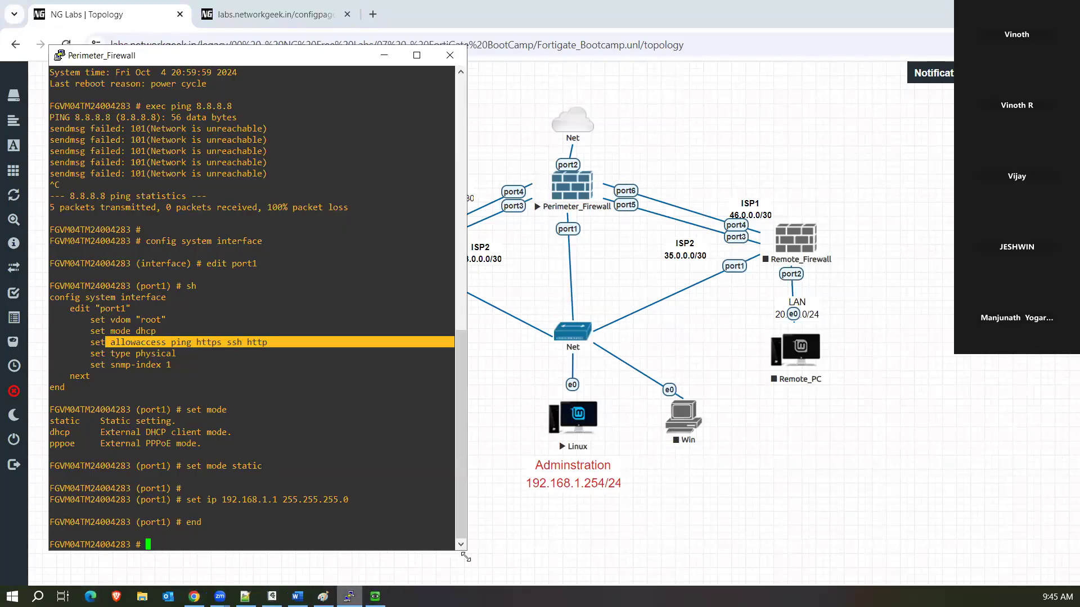
{"action": "left_click", "coordinate": [375, 596]}
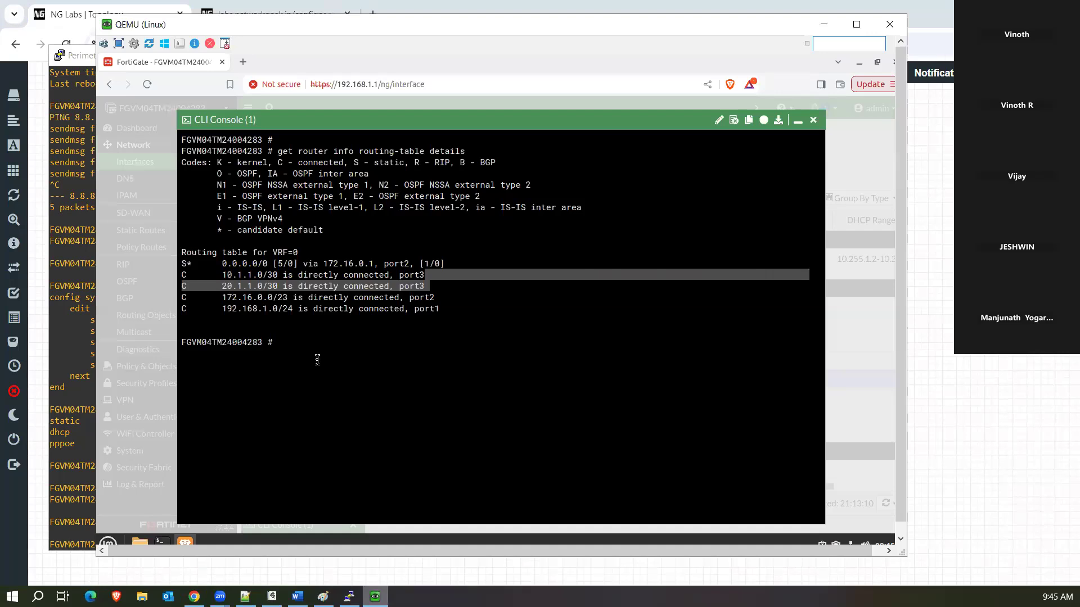
{"action": "left_click", "coordinate": [318, 358]}
{"action": "left_click", "coordinate": [798, 120]}
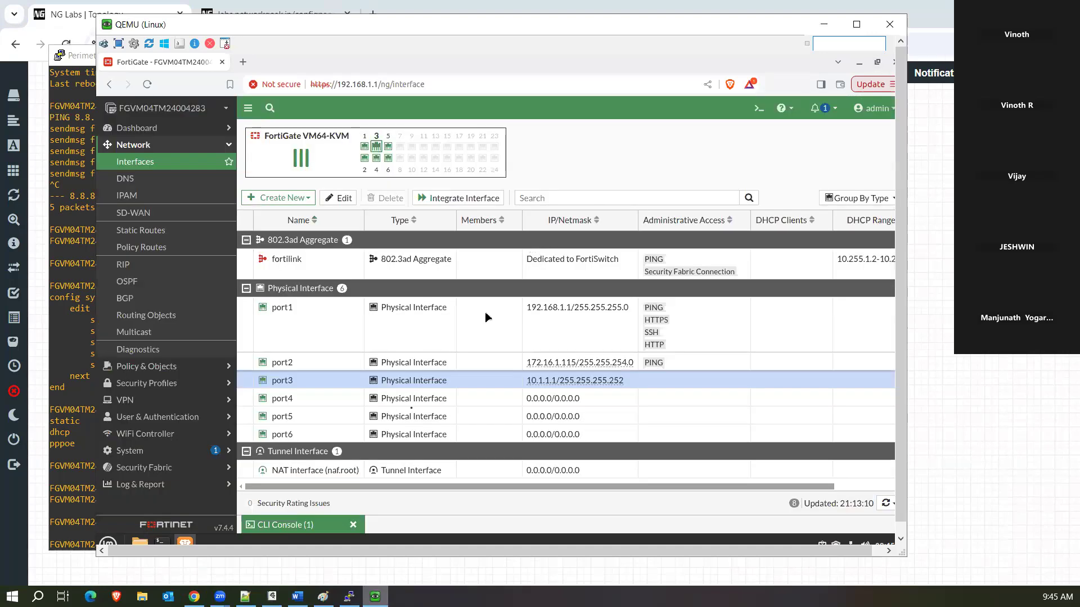
{"action": "left_click", "coordinate": [333, 199]}
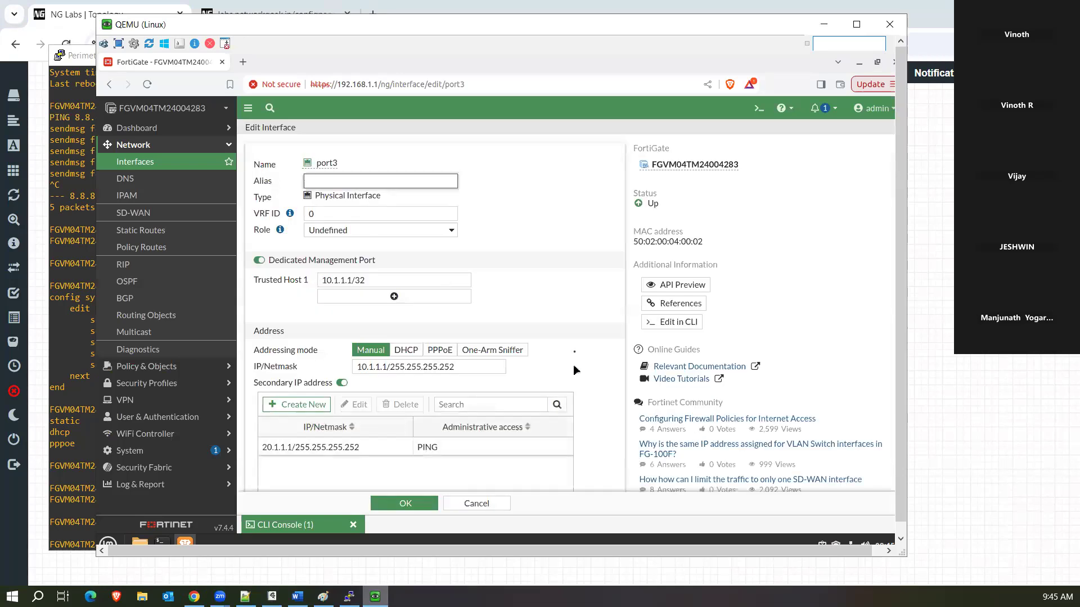
{"action": "scroll", "coordinate": [575, 352], "scroll_direction": "down", "scroll_amount": 5}
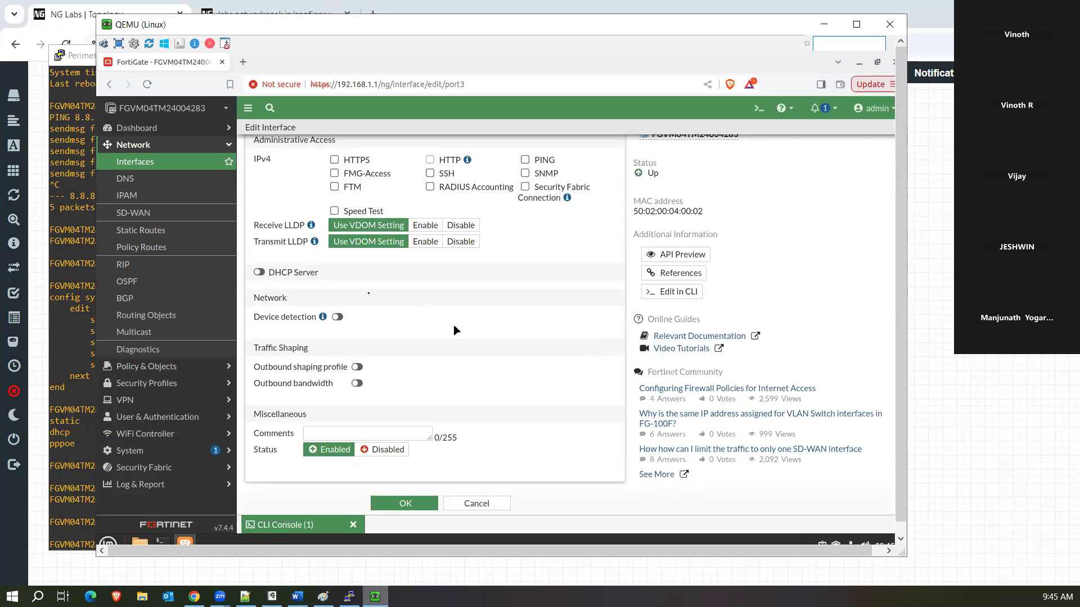
{"action": "left_click", "coordinate": [260, 273]}
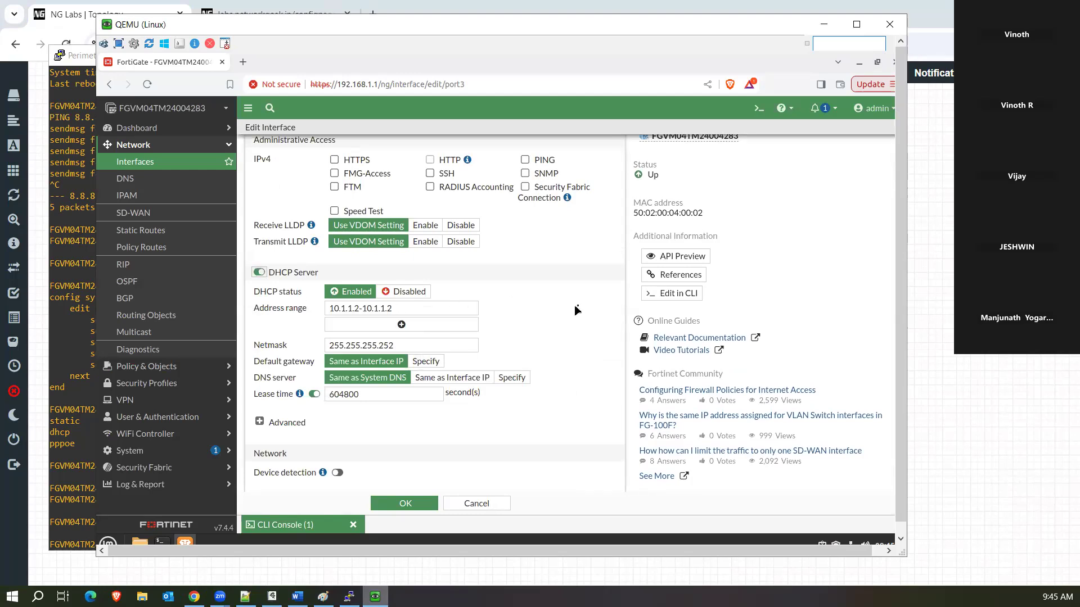
Check port3's IP/Netmask and its existing DHCP address range.
{"action": "scroll", "coordinate": [497, 306], "scroll_direction": "up", "scroll_amount": 8}
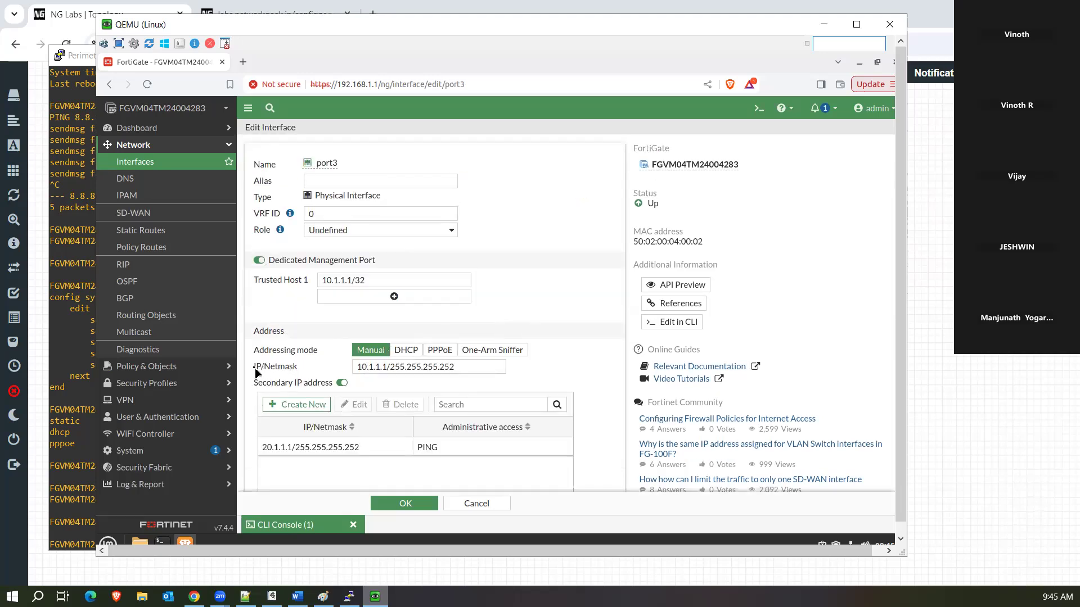
{"action": "scroll", "coordinate": [365, 373], "scroll_direction": "down", "scroll_amount": 10}
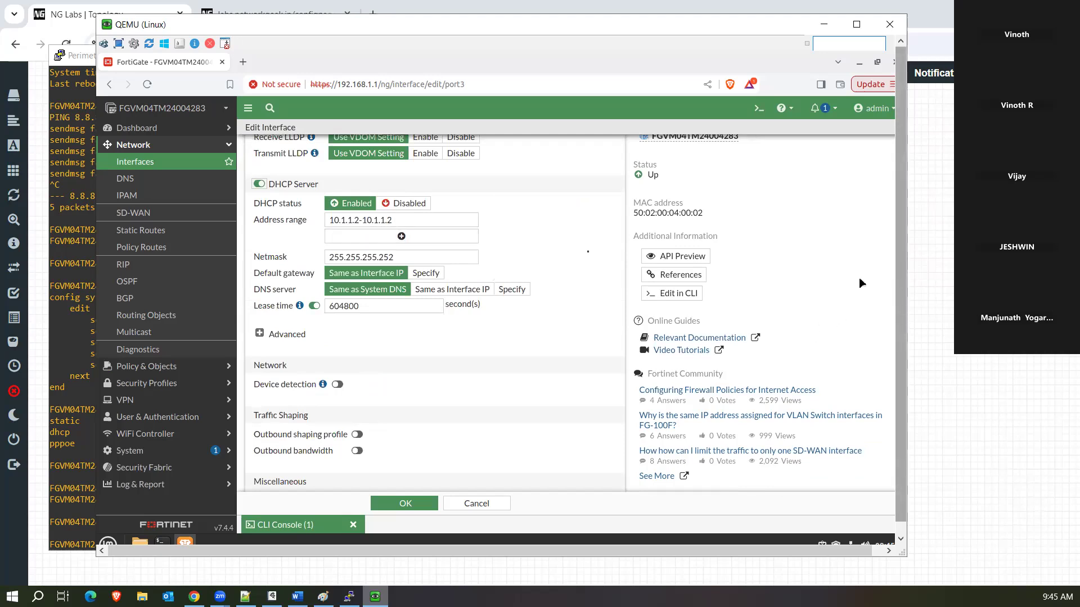
{"action": "scroll", "coordinate": [498, 235], "scroll_direction": "up", "scroll_amount": 10}
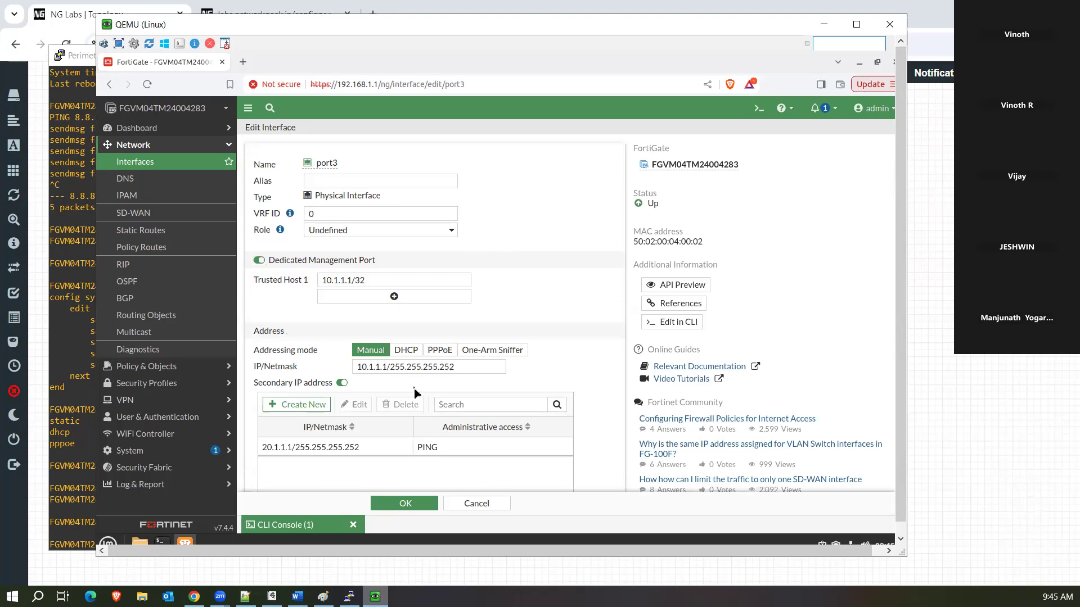
{"action": "left_click", "coordinate": [366, 280]}
{"action": "left_click_drag", "start_coordinate": [460, 365], "coordinate": [347, 370]}
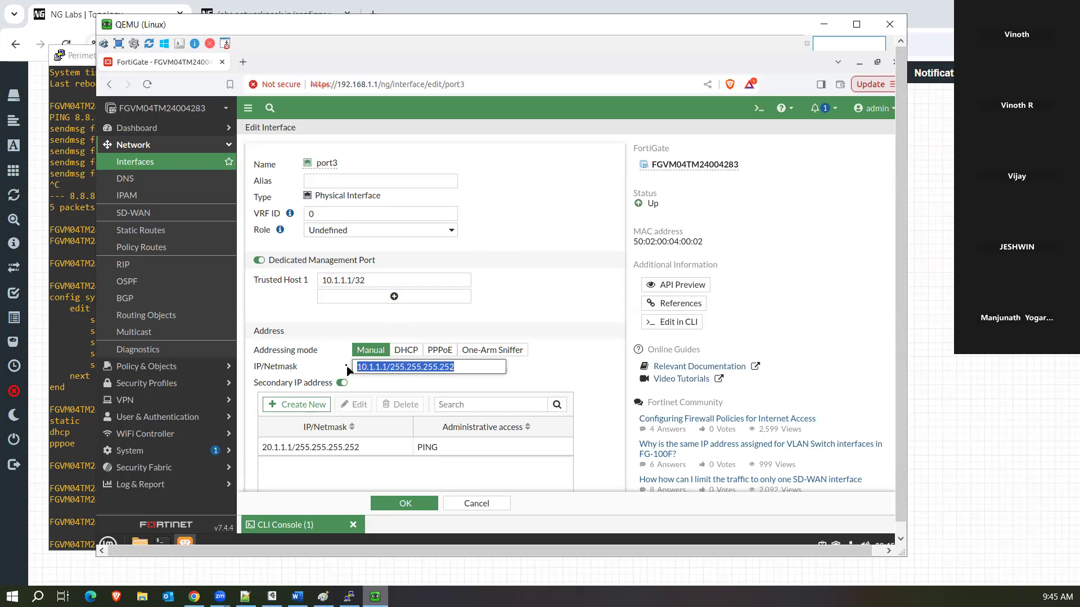
{"action": "scroll", "coordinate": [554, 387], "scroll_direction": "down", "scroll_amount": 10}
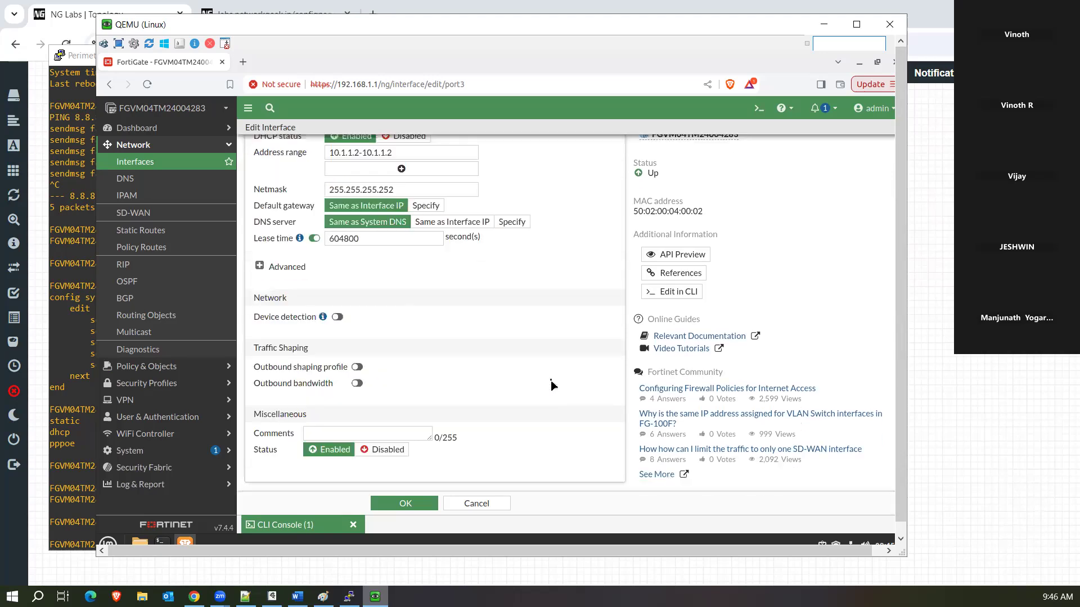
{"action": "scroll", "coordinate": [396, 241], "scroll_direction": "up", "scroll_amount": 1}
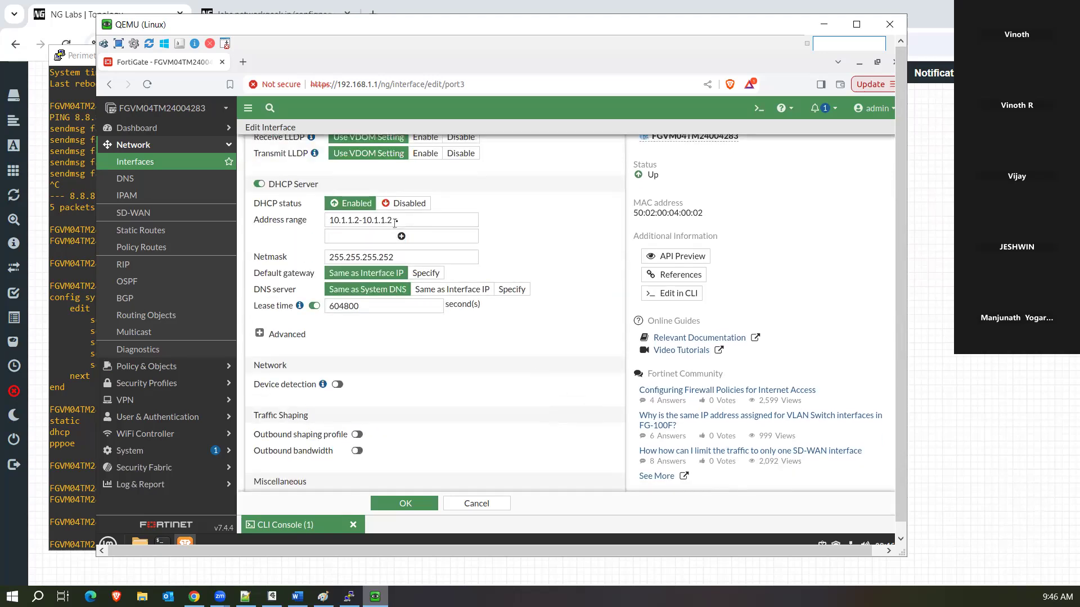
{"action": "left_click_drag", "start_coordinate": [395, 221], "coordinate": [319, 222]}
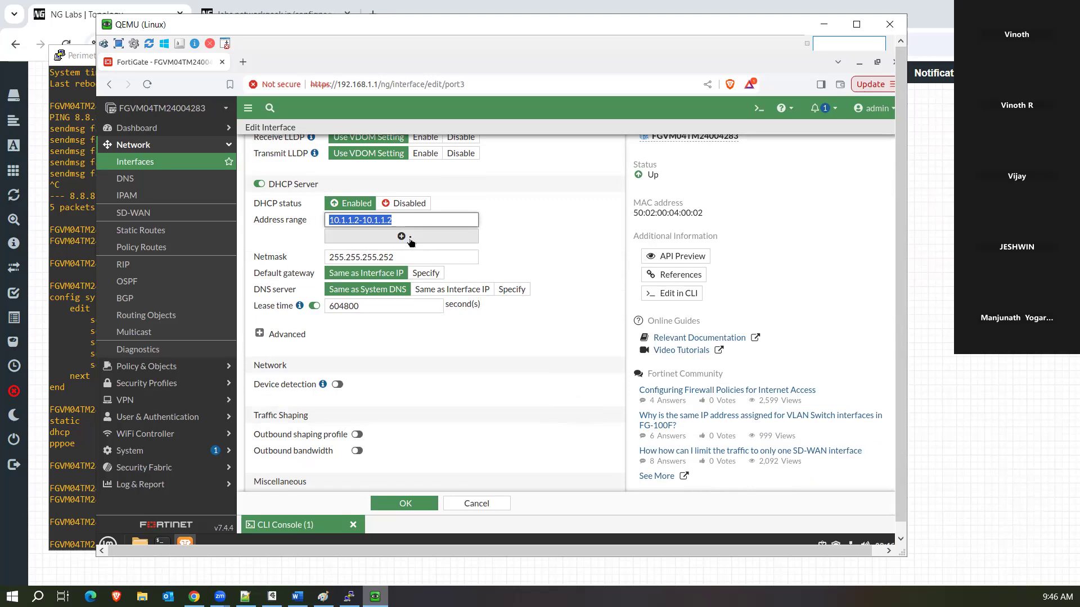
Add a second DHCP address range 30.1.1.1-30.1.1.5.
{"action": "left_click", "coordinate": [411, 240]}
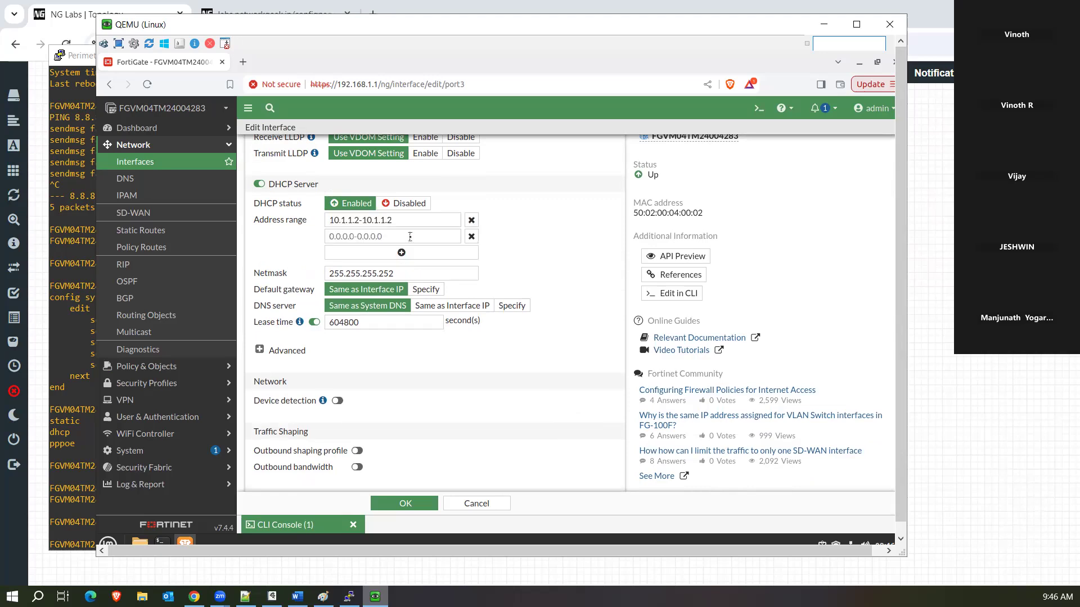
{"action": "left_click", "coordinate": [374, 236]}
{"action": "type", "text": "30.1.1.1"}
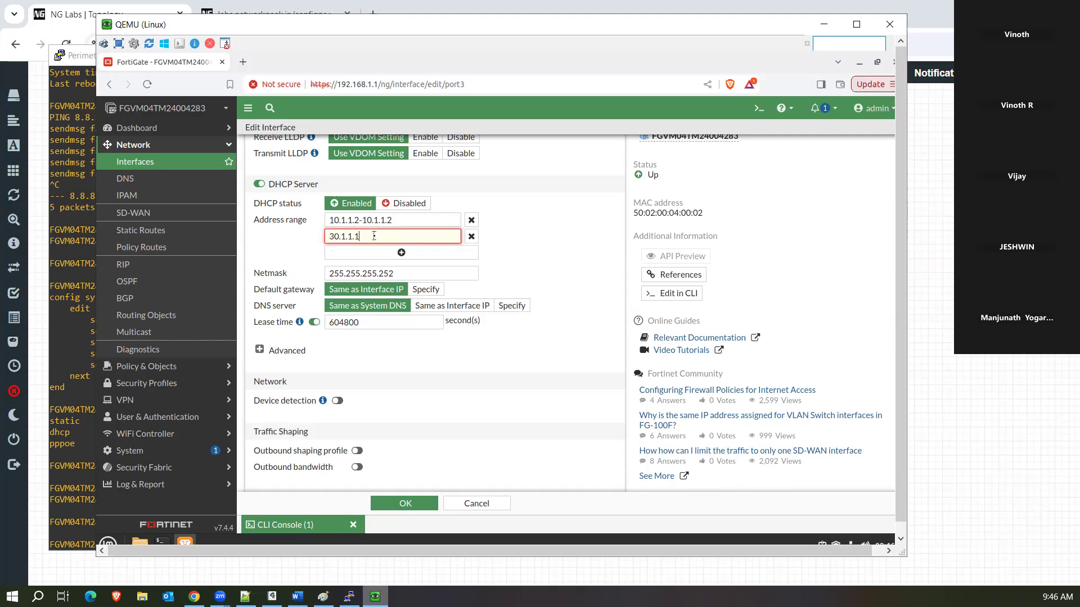
{"action": "type", "text": "-30.1.1.5"}
{"action": "left_click", "coordinate": [570, 242]}
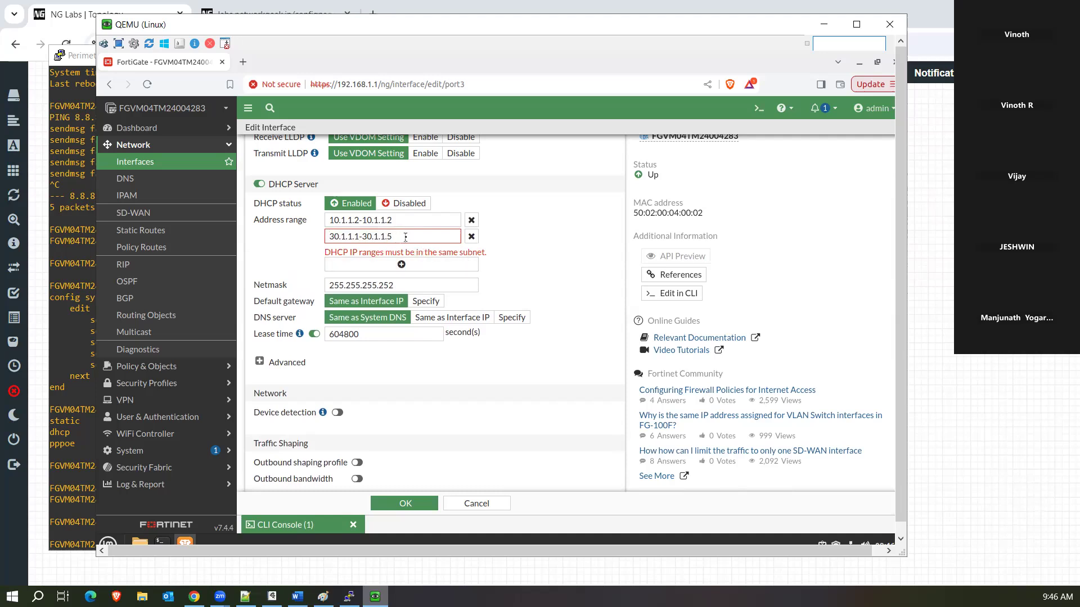
Edit the second range to 20.1.1.1-20.1.1.2.
{"action": "left_click_drag", "start_coordinate": [405, 237], "coordinate": [325, 243]}
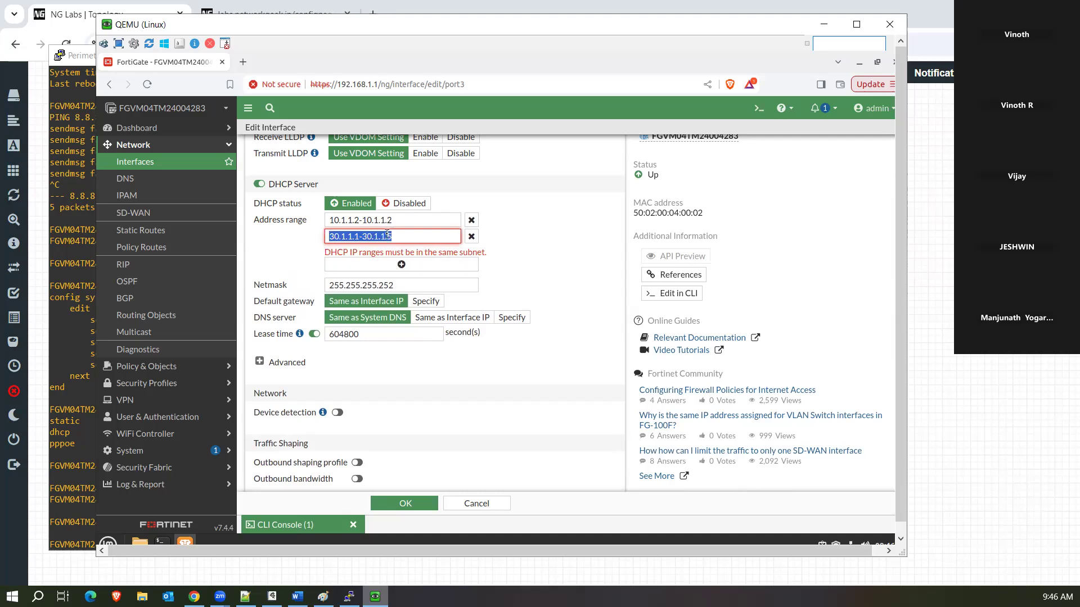
{"action": "key", "text": "Home"}
{"action": "key", "text": "Delete"}
{"action": "type", "text": "2"}
{"action": "key", "text": "Delete"}
{"action": "type", "text": "2"}
{"action": "key", "text": "BackSpace"}
{"action": "type", "text": "2"}
{"action": "left_click", "coordinate": [555, 280]}
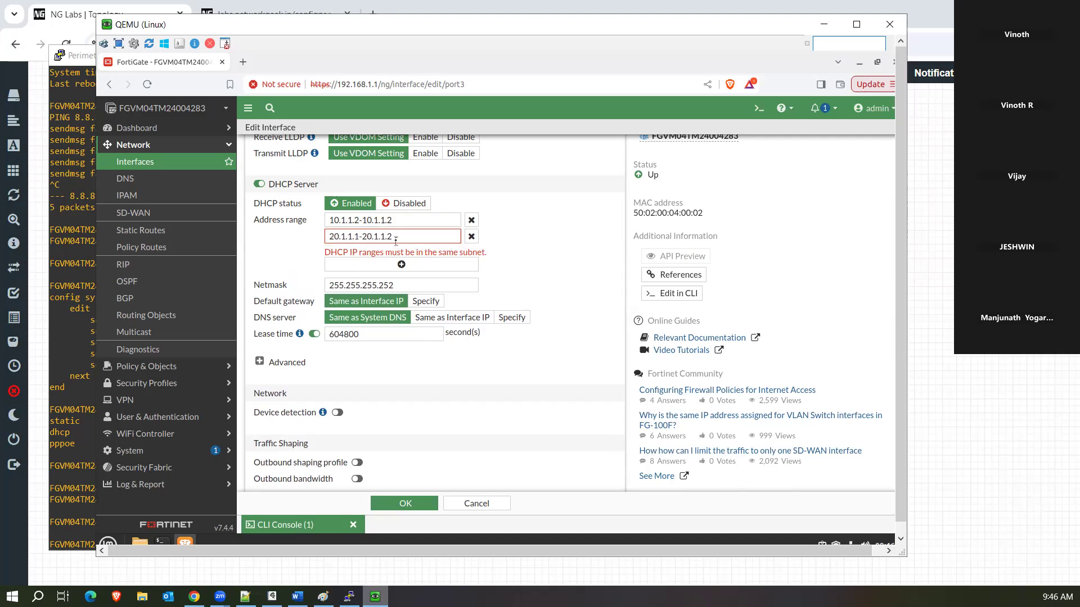
Change the second range's start to 20.1.1.2, then delete that second DHCP range.
{"action": "scroll", "coordinate": [512, 250], "scroll_direction": "up", "scroll_amount": 8}
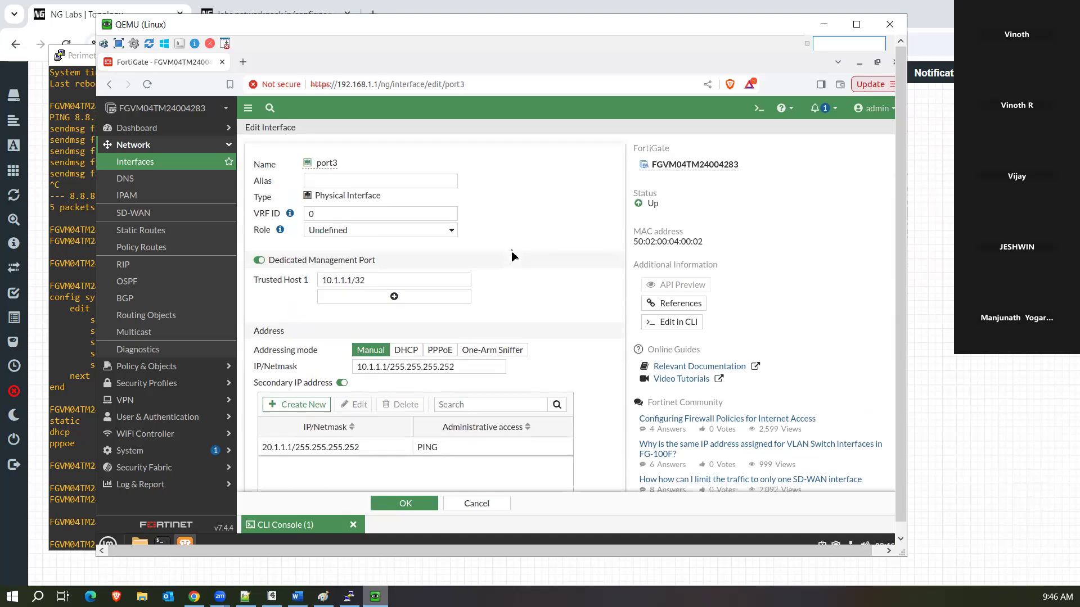
{"action": "scroll", "coordinate": [511, 250], "scroll_direction": "down", "scroll_amount": 1}
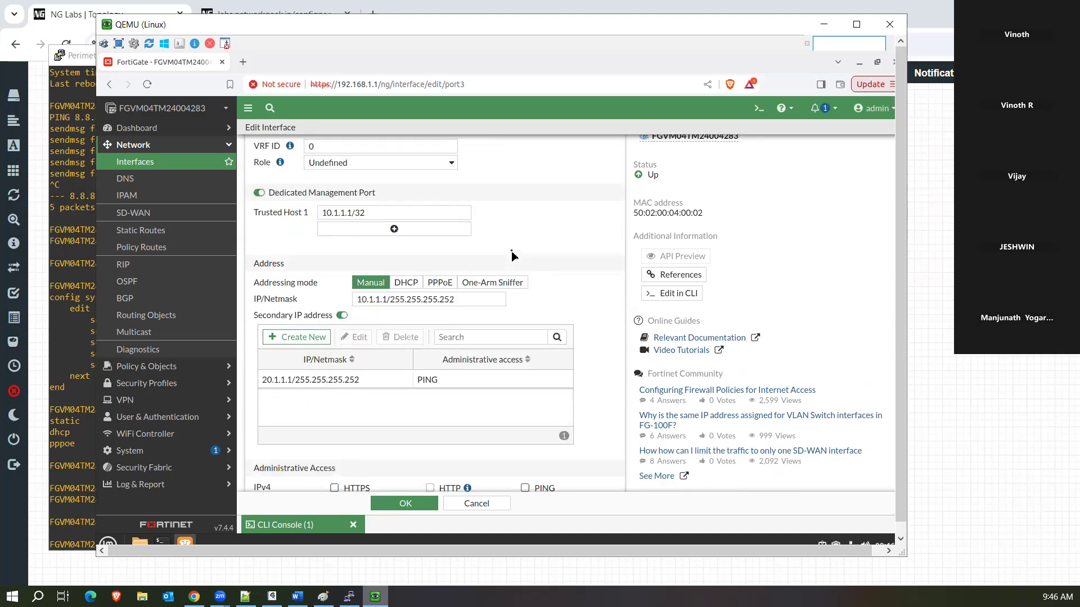
{"action": "scroll", "coordinate": [511, 250], "scroll_direction": "down", "scroll_amount": 6}
{"action": "scroll", "coordinate": [461, 226], "scroll_direction": "up", "scroll_amount": 1}
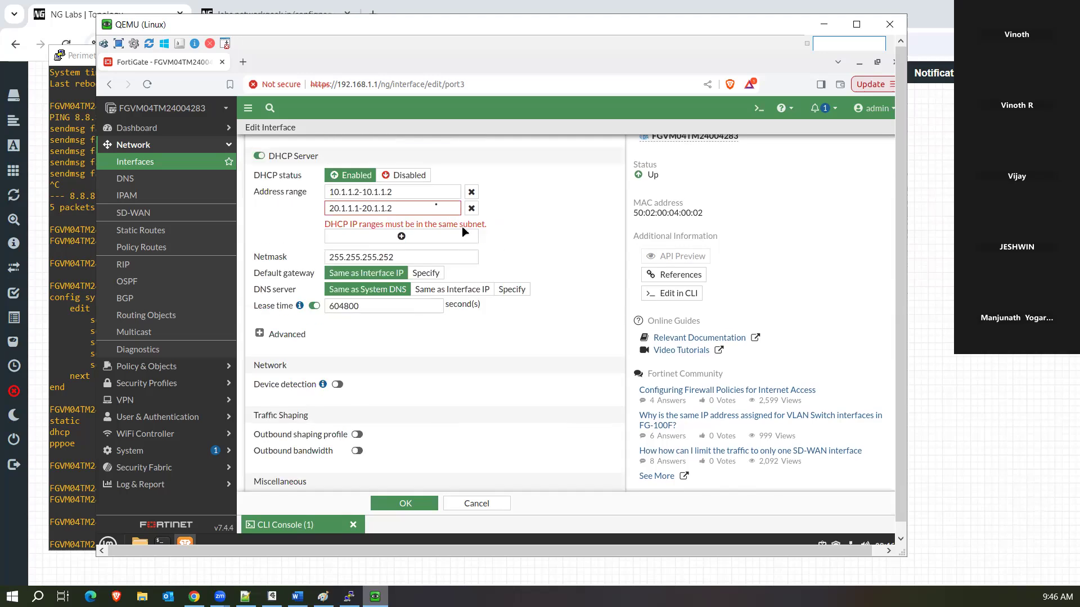
{"action": "left_click", "coordinate": [394, 207]}
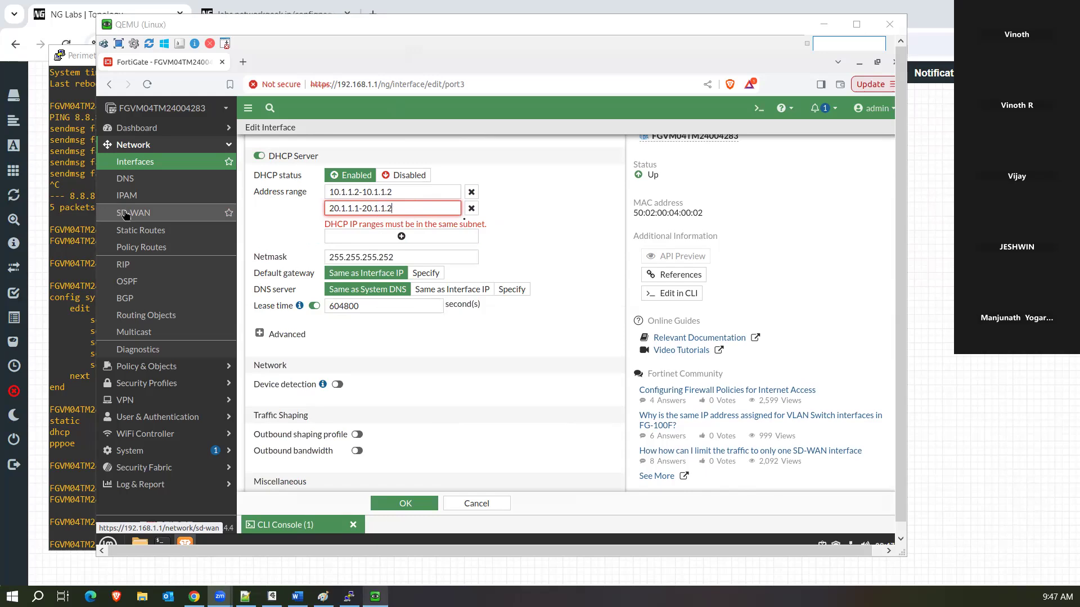
{"action": "left_click", "coordinate": [389, 209]}
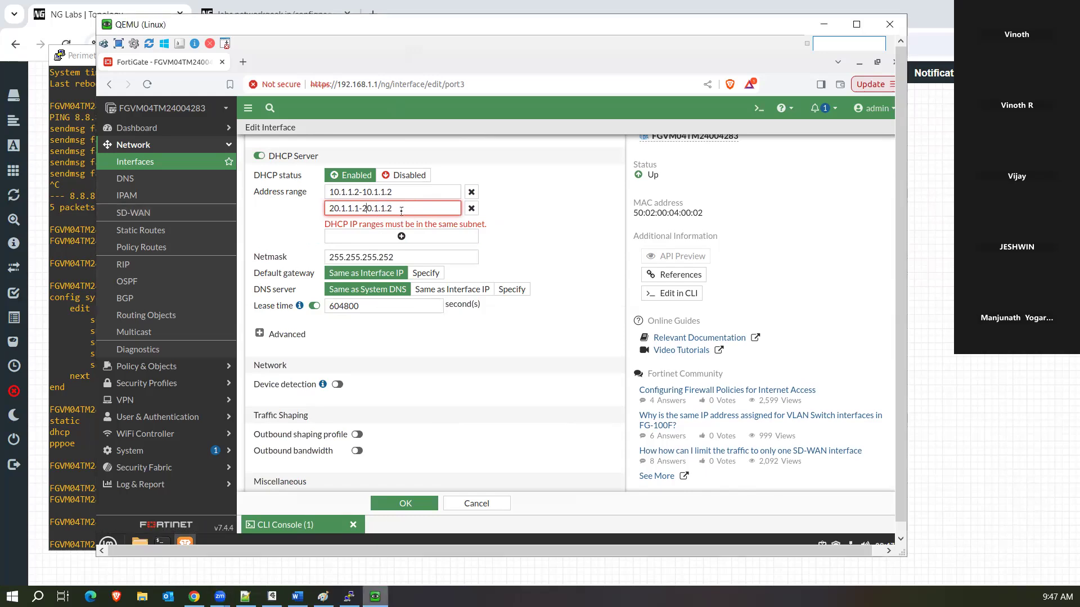
{"action": "key", "text": "BackSpace"}
{"action": "type", "text": "2"}
{"action": "left_click", "coordinate": [471, 208]}
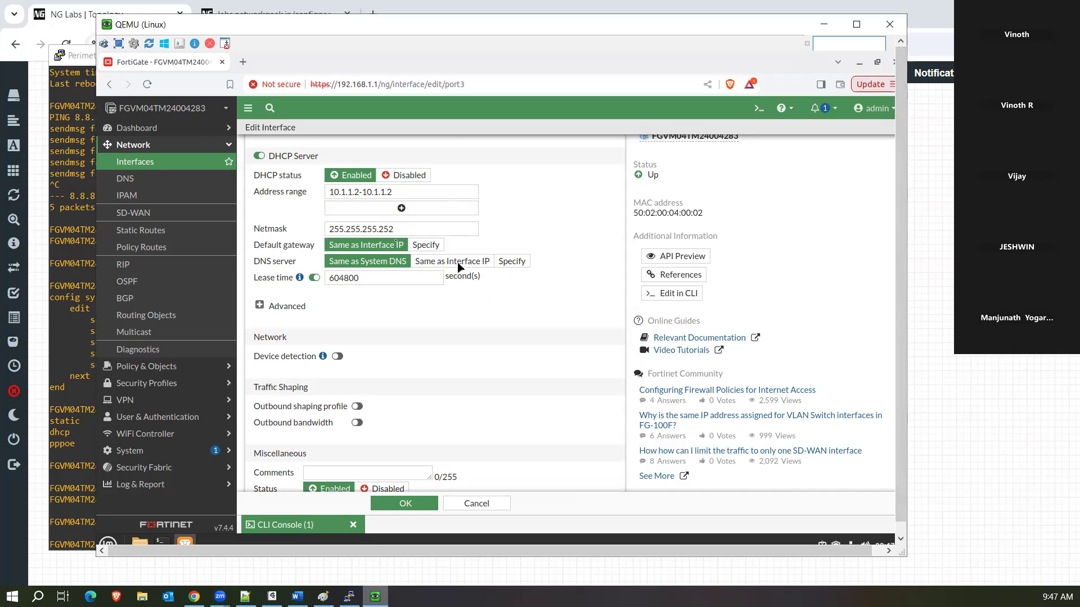
Specify default gateway 10.1.1.1, enter range 30.1.1.2-30.1.1.5, then cancel the port3 edits.
{"action": "left_click", "coordinate": [426, 245]}
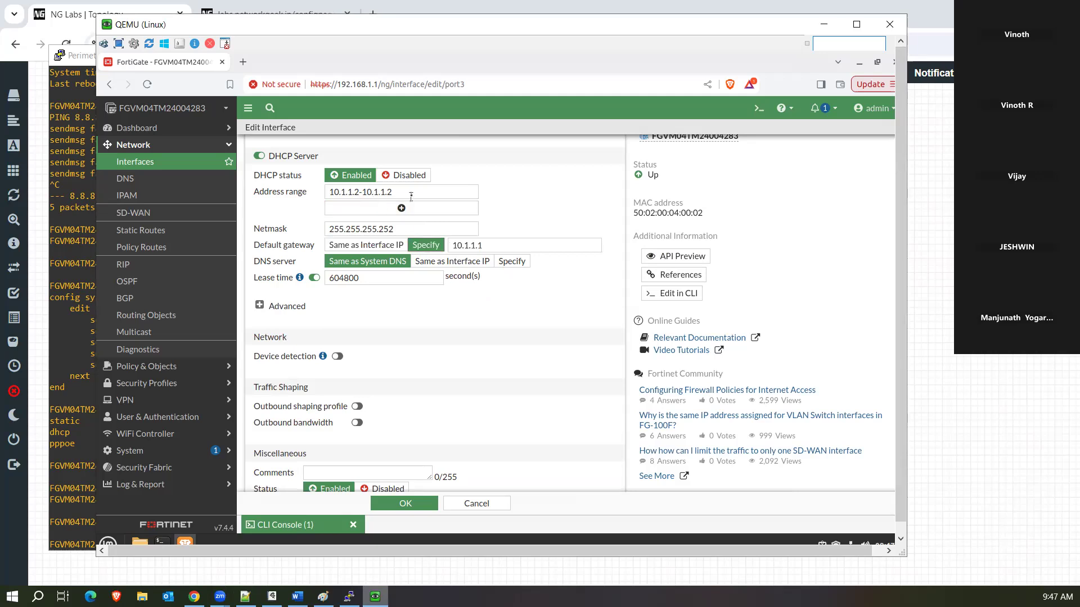
{"action": "left_click_drag", "start_coordinate": [410, 194], "coordinate": [257, 189]}
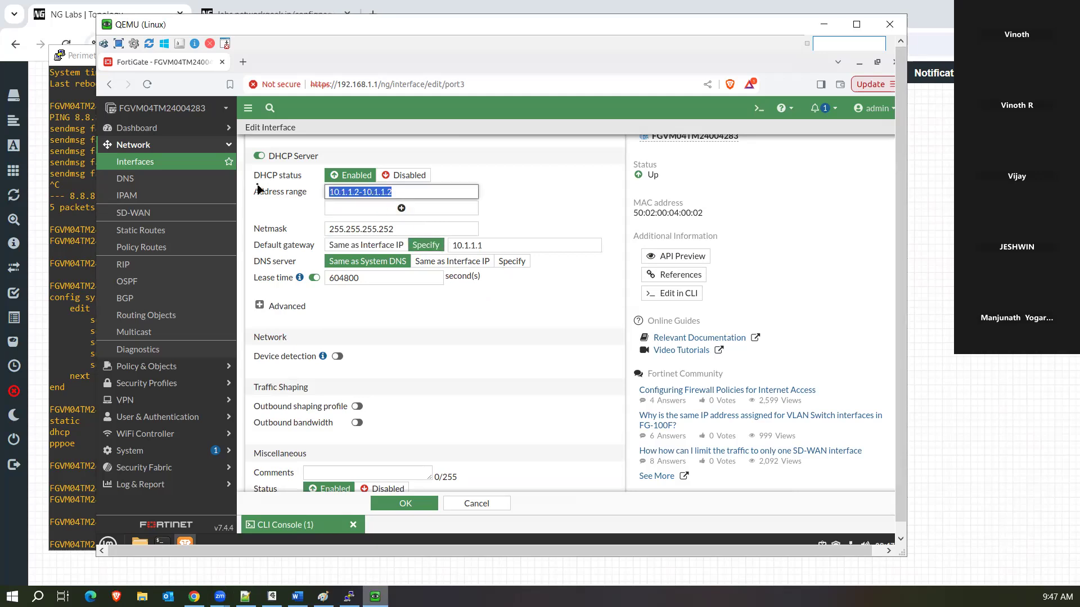
{"action": "type", "text": "30.1.1.1"}
{"action": "key", "text": "BackSpace"}
{"action": "type", "text": "2-10.1."}
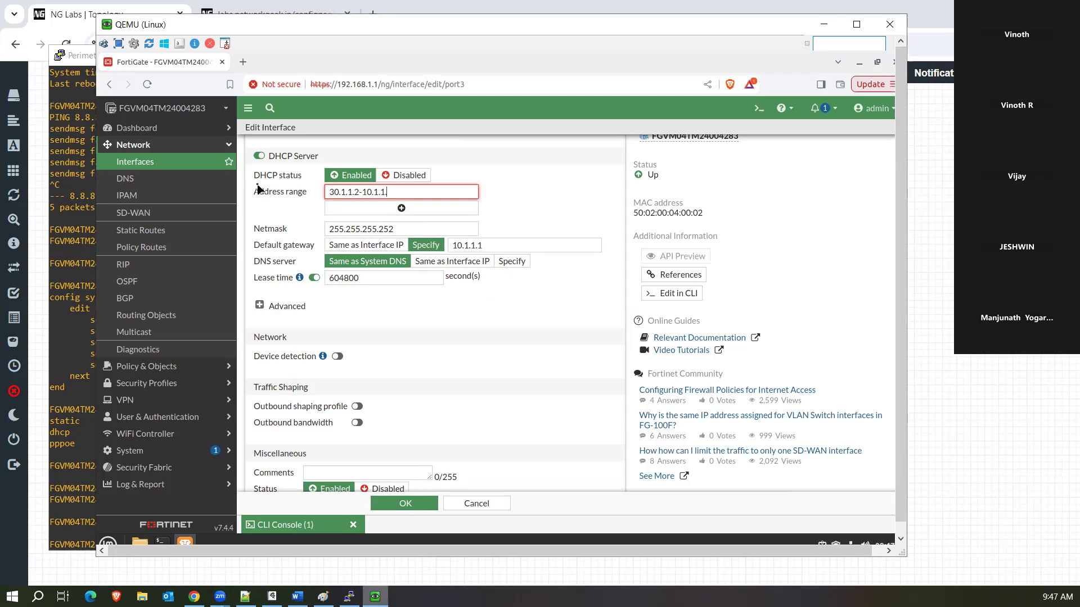
{"action": "key", "text": "BackSpace"}
{"action": "key", "text": "BackSpace"}
{"action": "key", "text": "BackSpace"}
{"action": "key", "text": "BackSpace"}
{"action": "type", "text": "0.1.1.5"}
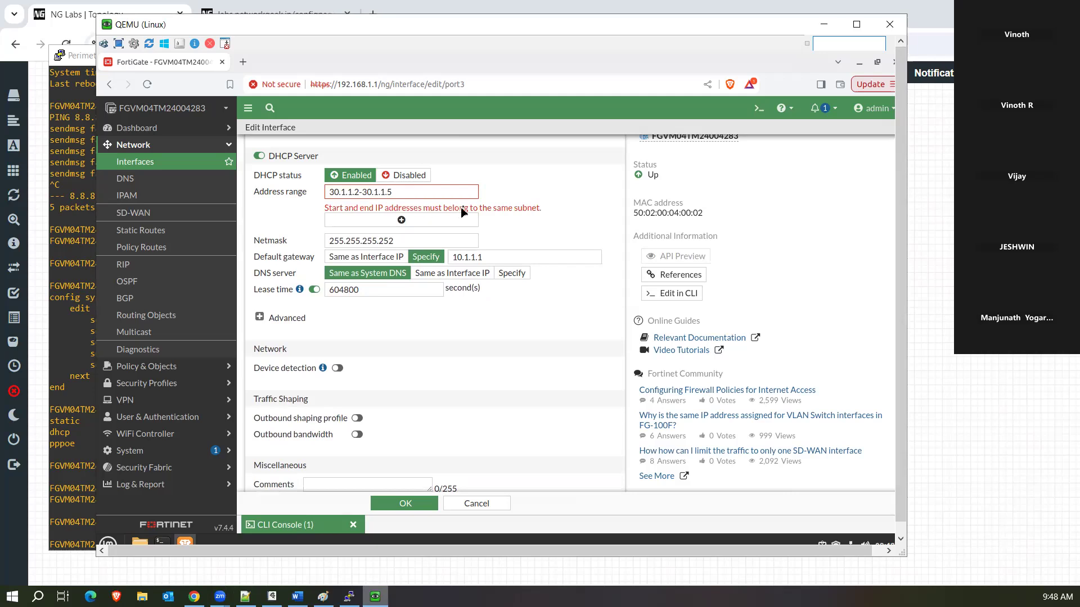
{"action": "left_click", "coordinate": [491, 504]}
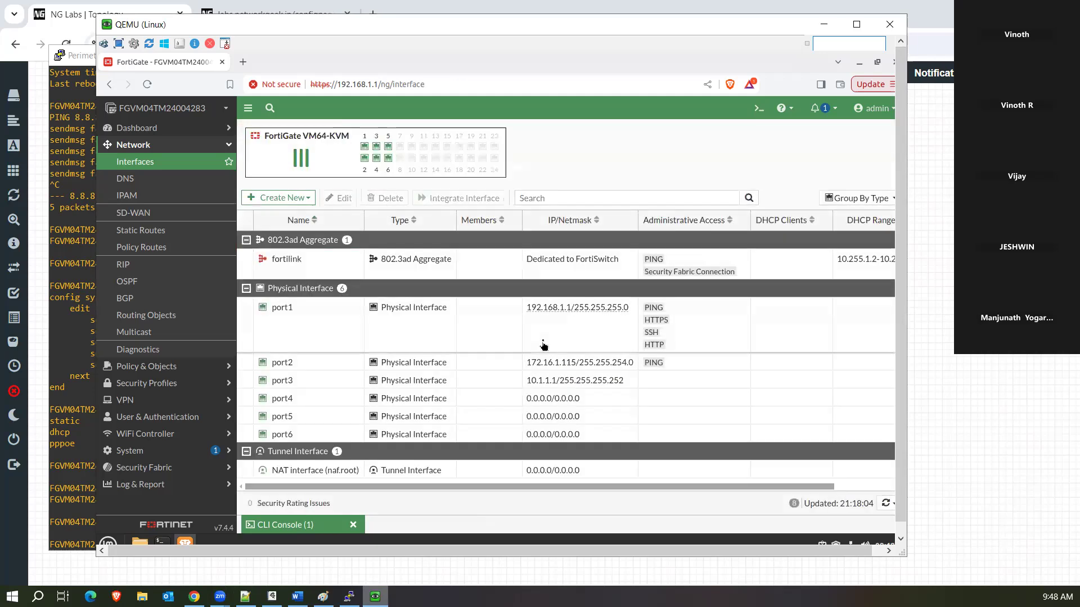
Reopen port3 and enable its DHCP server with gateway 10.1.1.1 and Same as System DNS.
{"action": "left_click", "coordinate": [427, 379]}
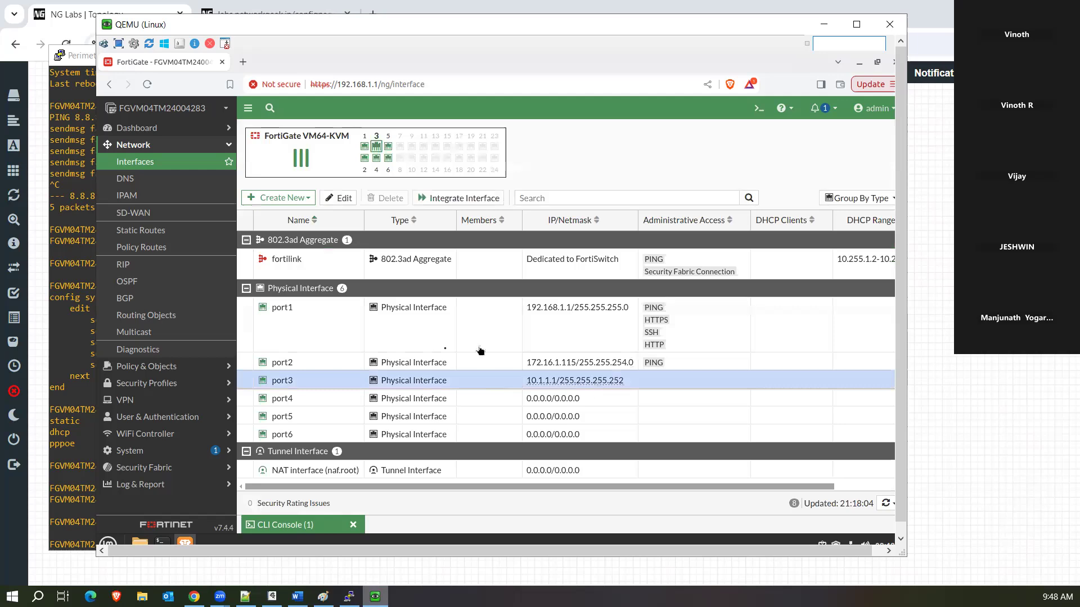
{"action": "left_click", "coordinate": [337, 200]}
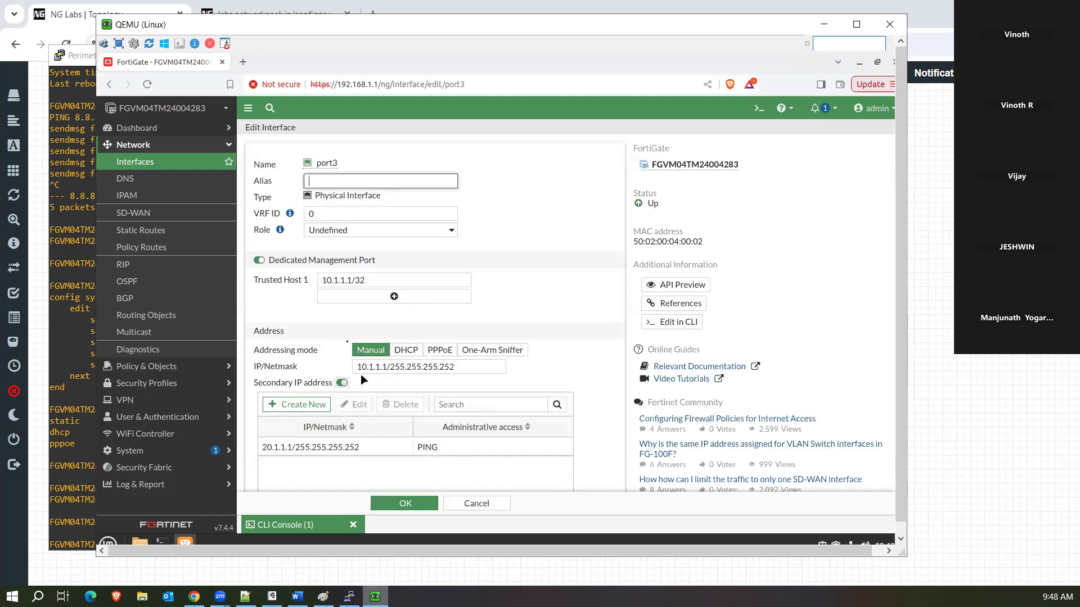
{"action": "scroll", "coordinate": [898, 261], "scroll_direction": "down", "scroll_amount": 1}
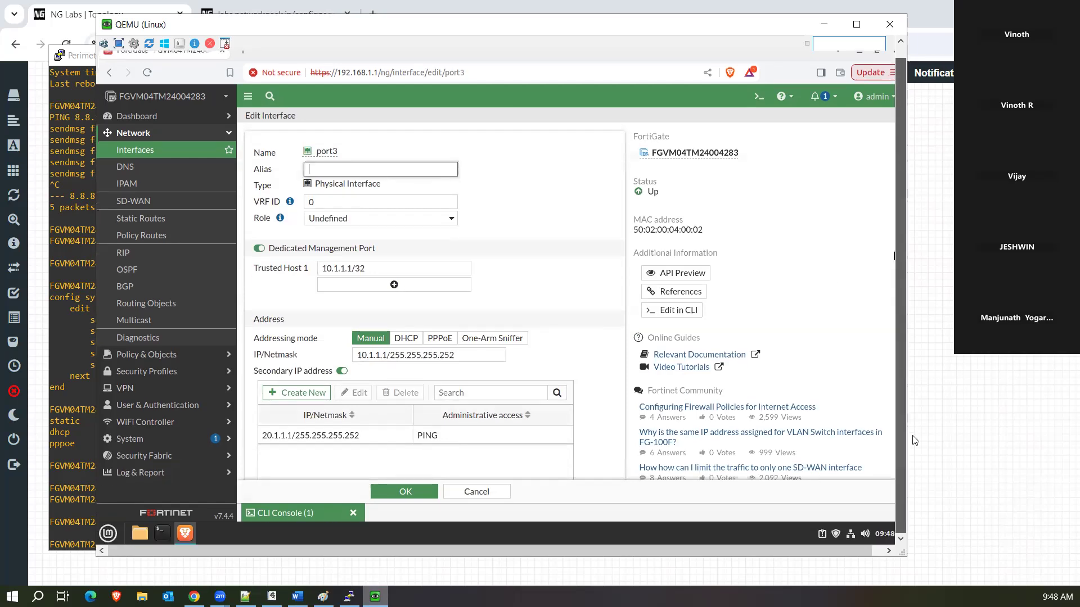
{"action": "scroll", "coordinate": [572, 367], "scroll_direction": "down", "scroll_amount": 5}
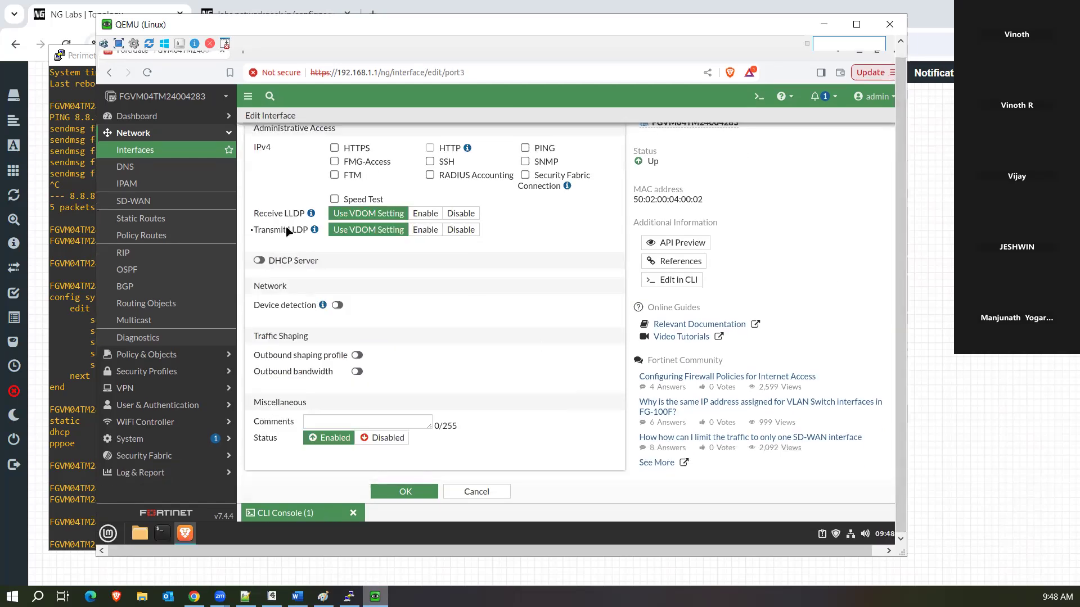
{"action": "left_click", "coordinate": [259, 263]}
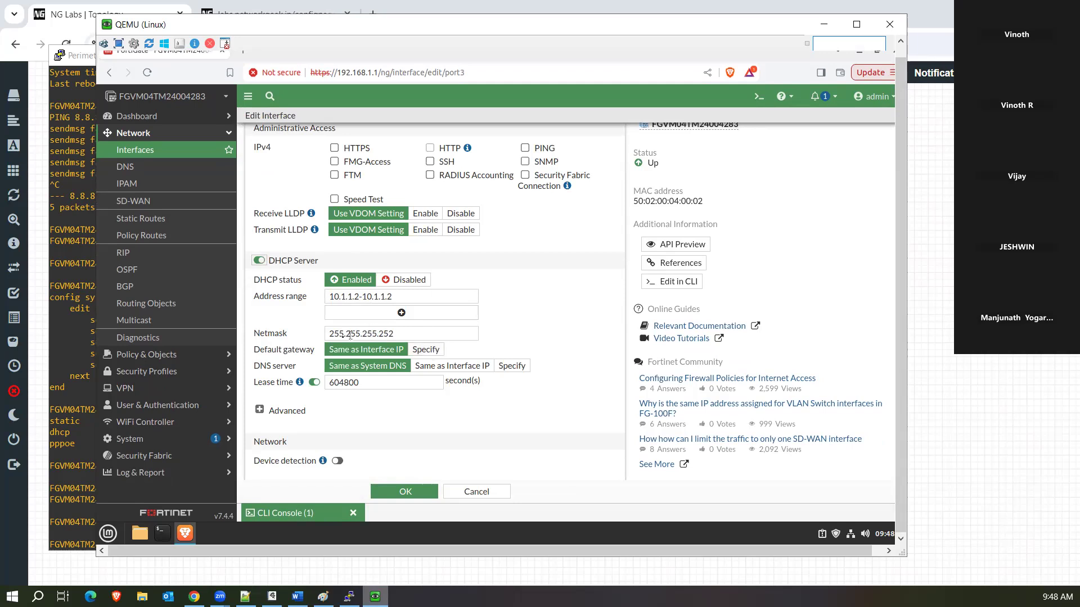
{"action": "left_click", "coordinate": [425, 350]}
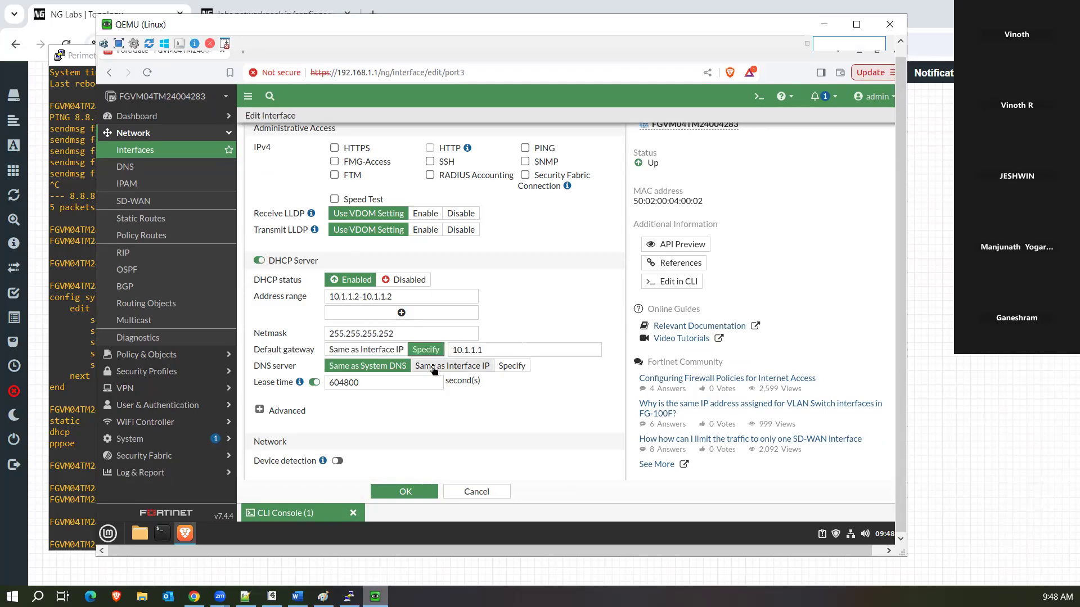
{"action": "left_click", "coordinate": [446, 367]}
{"action": "left_click", "coordinate": [394, 366]}
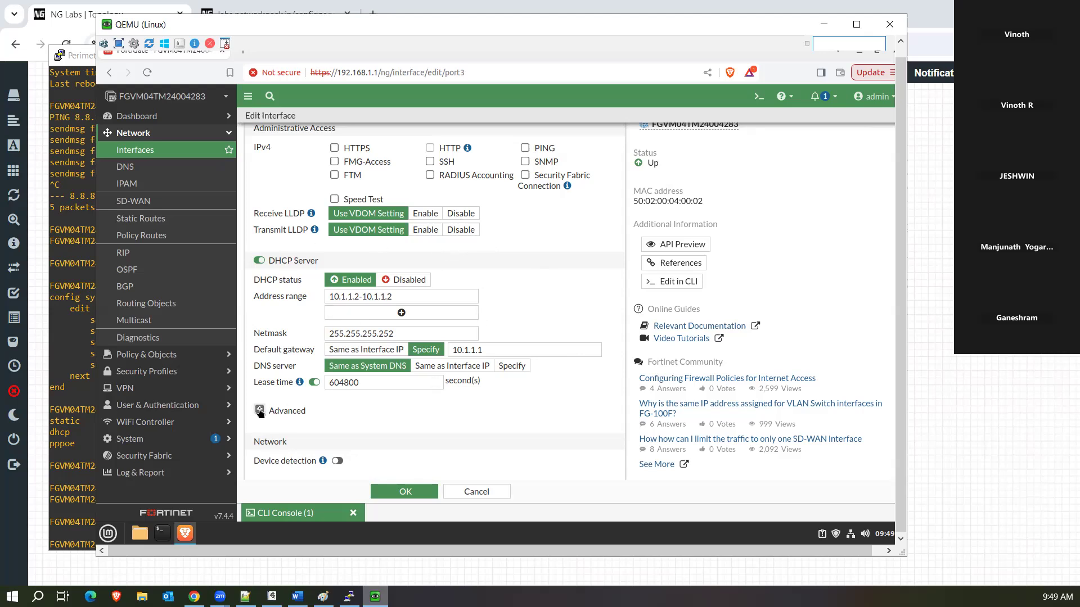
Expand port3's advanced DHCP settings and look through them.
{"action": "left_click", "coordinate": [259, 410]}
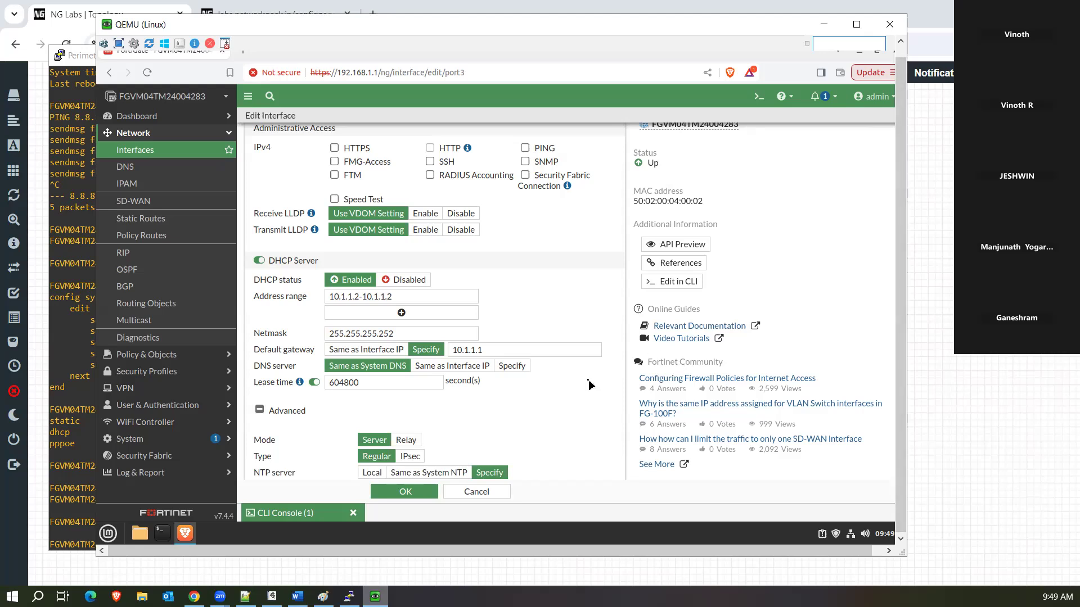
{"action": "scroll", "coordinate": [590, 385], "scroll_direction": "down", "scroll_amount": 5}
{"action": "scroll", "coordinate": [589, 385], "scroll_direction": "up", "scroll_amount": 15}
{"action": "scroll", "coordinate": [589, 385], "scroll_direction": "down", "scroll_amount": 10}
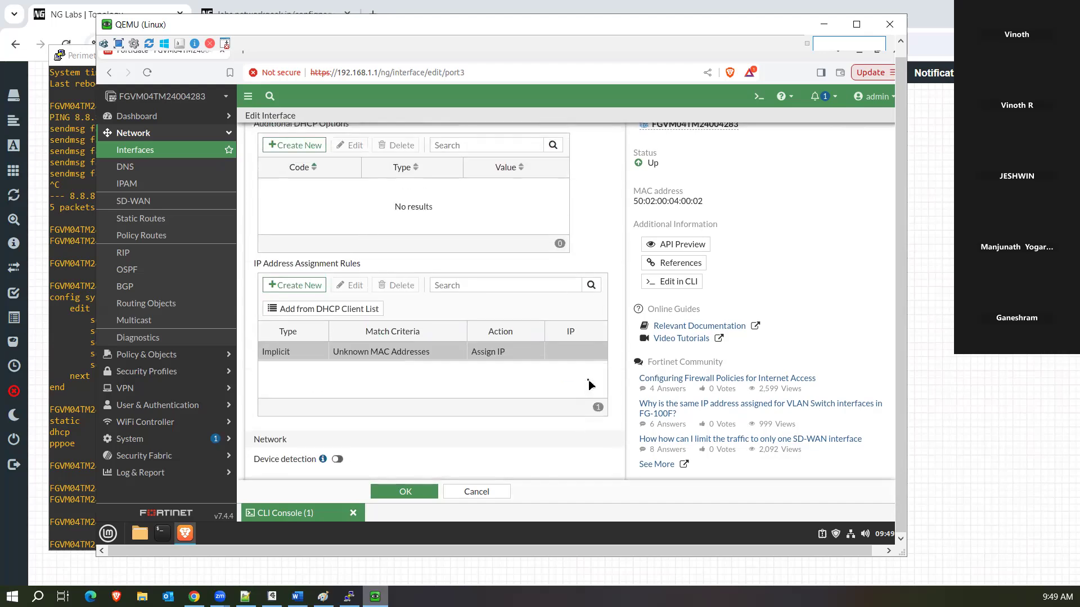
{"action": "scroll", "coordinate": [589, 385], "scroll_direction": "up", "scroll_amount": 3}
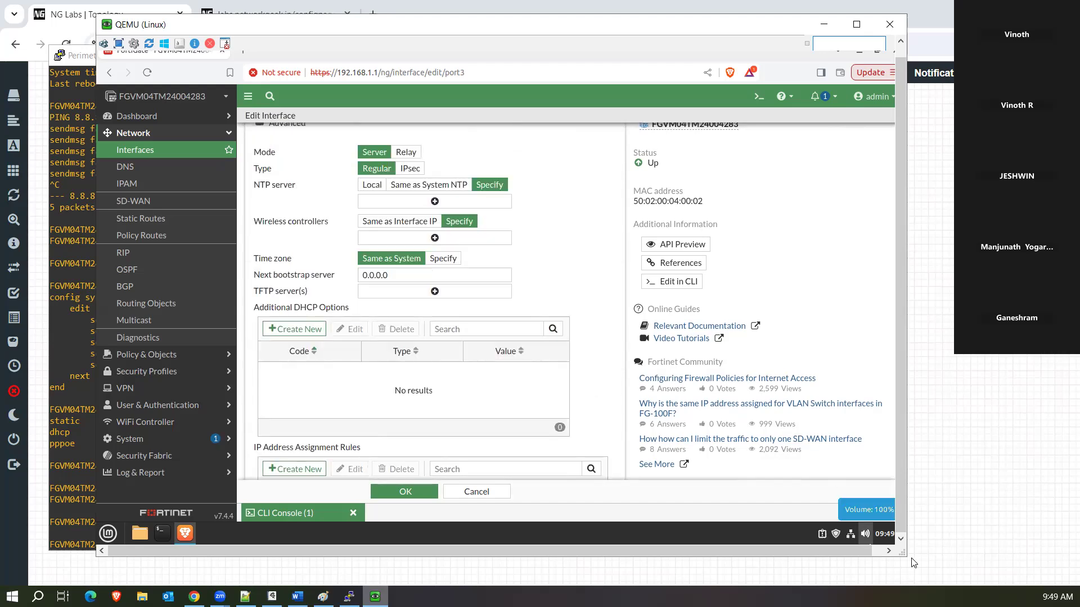
{"action": "left_click_drag", "start_coordinate": [904, 555], "coordinate": [904, 557]}
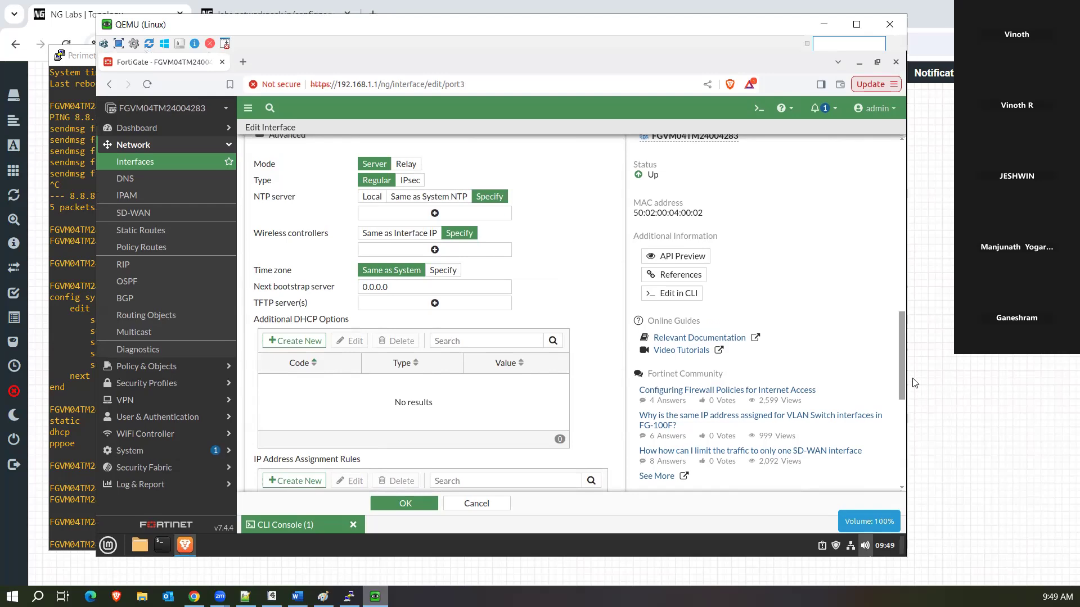
{"action": "scroll", "coordinate": [903, 392], "scroll_direction": "down", "scroll_amount": 2}
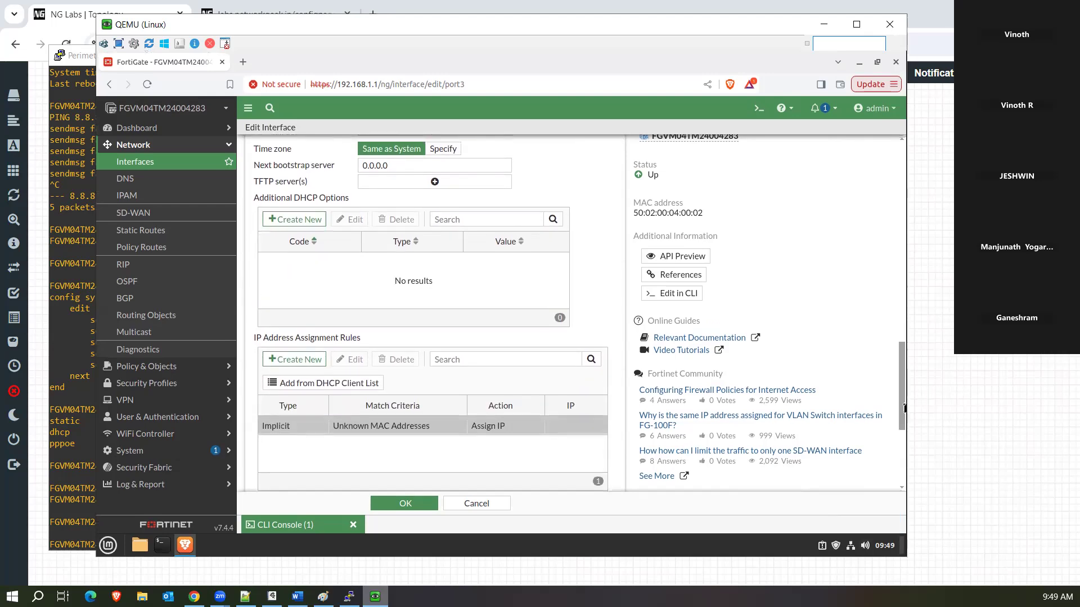
{"action": "scroll", "coordinate": [904, 389], "scroll_direction": "up", "scroll_amount": 1}
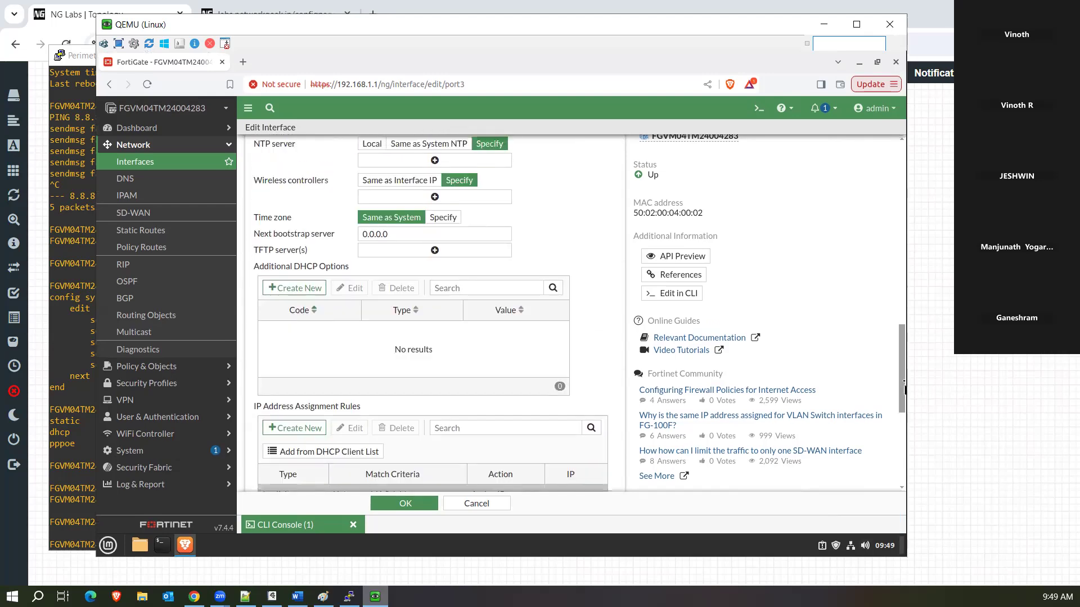
{"action": "scroll", "coordinate": [903, 388], "scroll_direction": "up", "scroll_amount": 2}
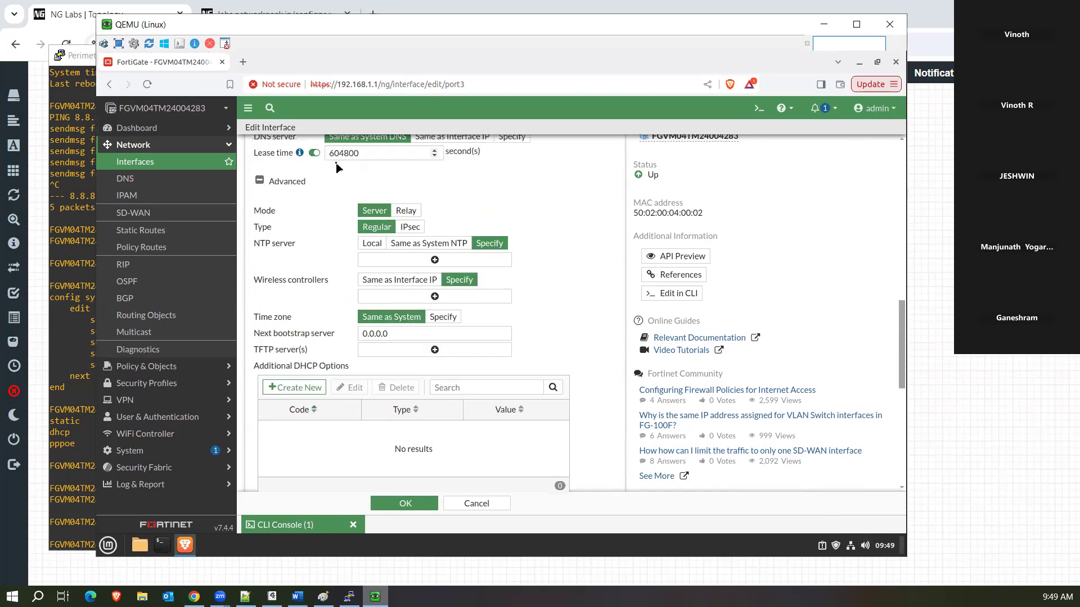
Set DHCP mode back to Server and type back to Regular after trying Relay and IPsec.
{"action": "left_click", "coordinate": [411, 212]}
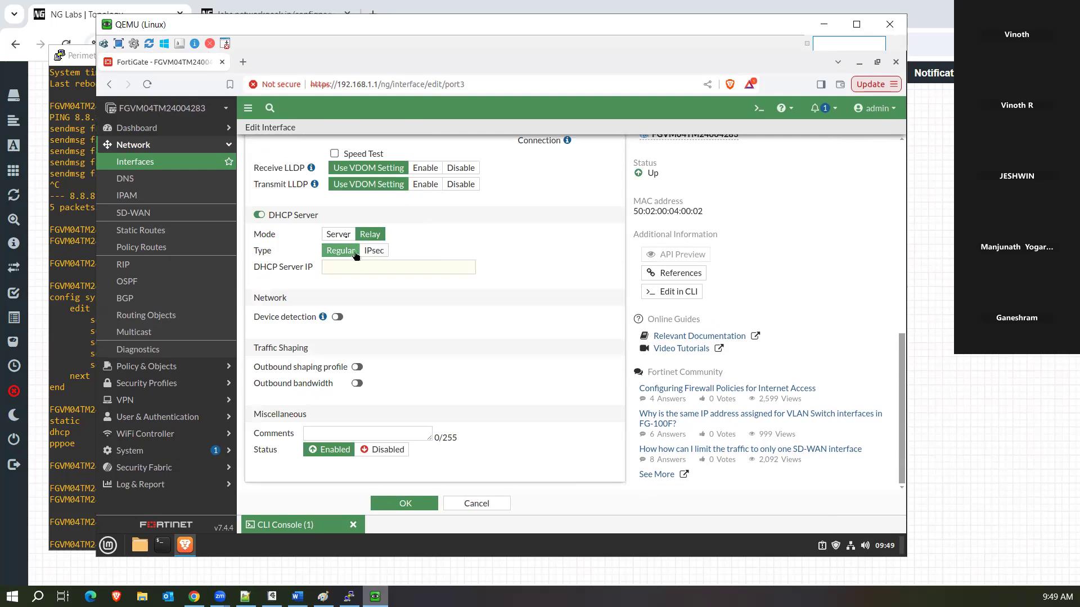
{"action": "left_click", "coordinate": [339, 234]}
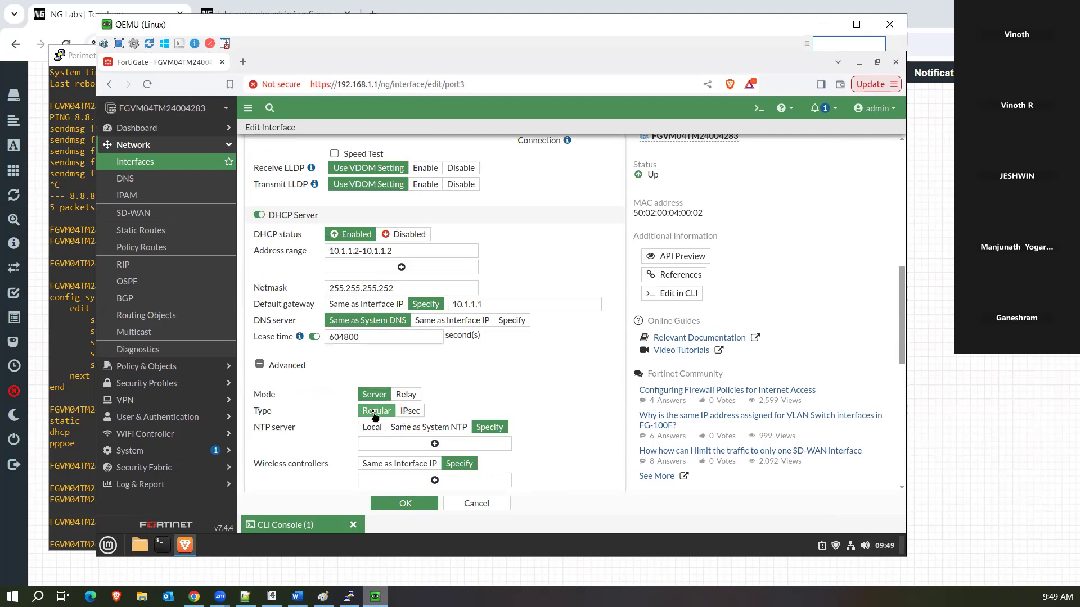
{"action": "left_click", "coordinate": [412, 416]}
{"action": "left_click", "coordinate": [375, 413]}
{"action": "left_click_drag", "start_coordinate": [903, 329], "coordinate": [901, 390]}
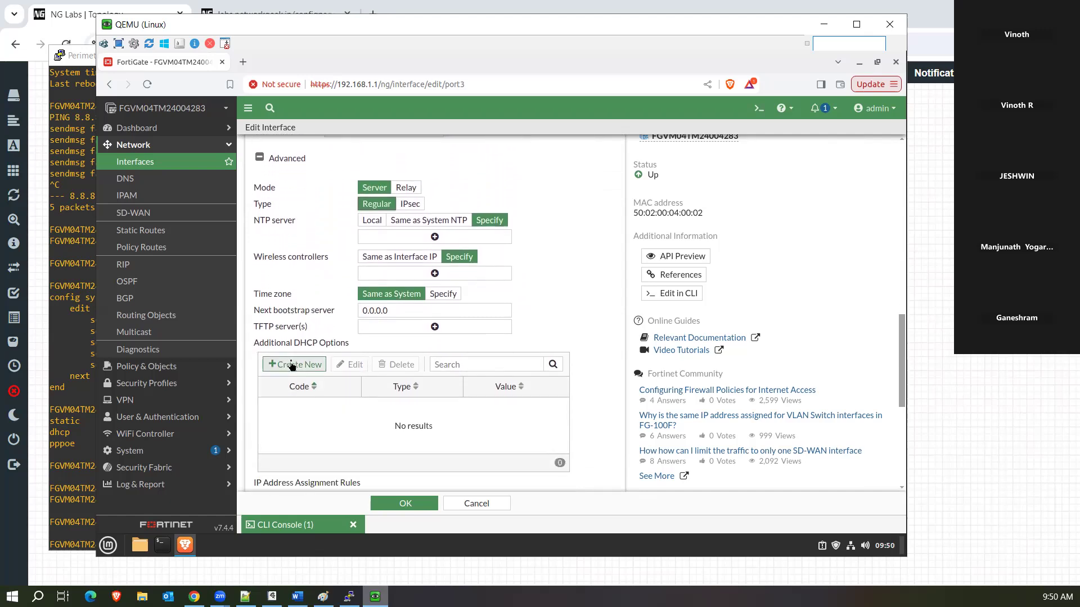
{"action": "left_click", "coordinate": [292, 365]}
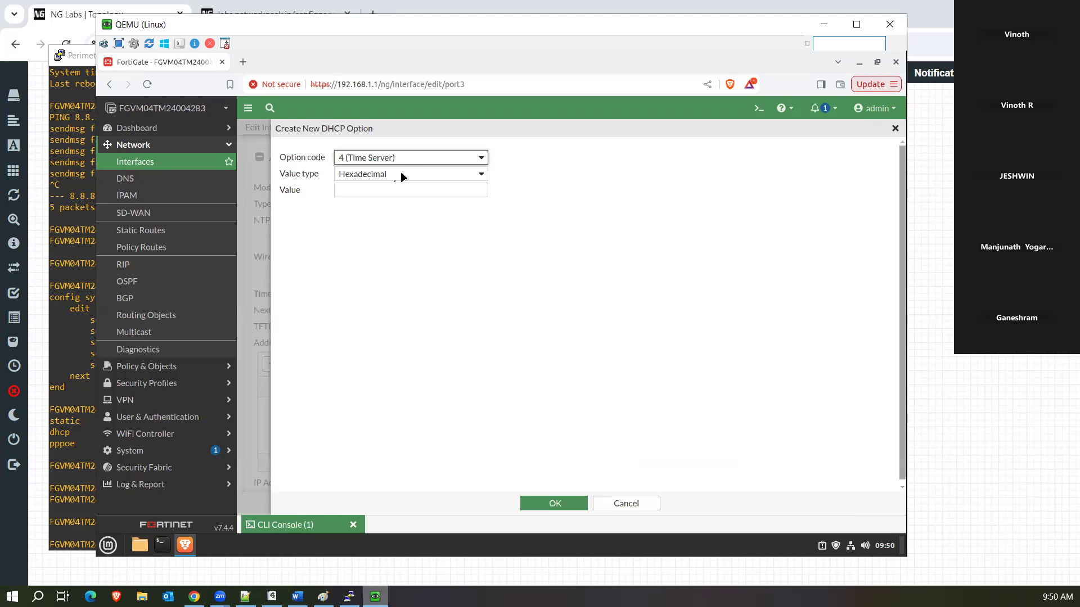
{"action": "left_click", "coordinate": [403, 176]}
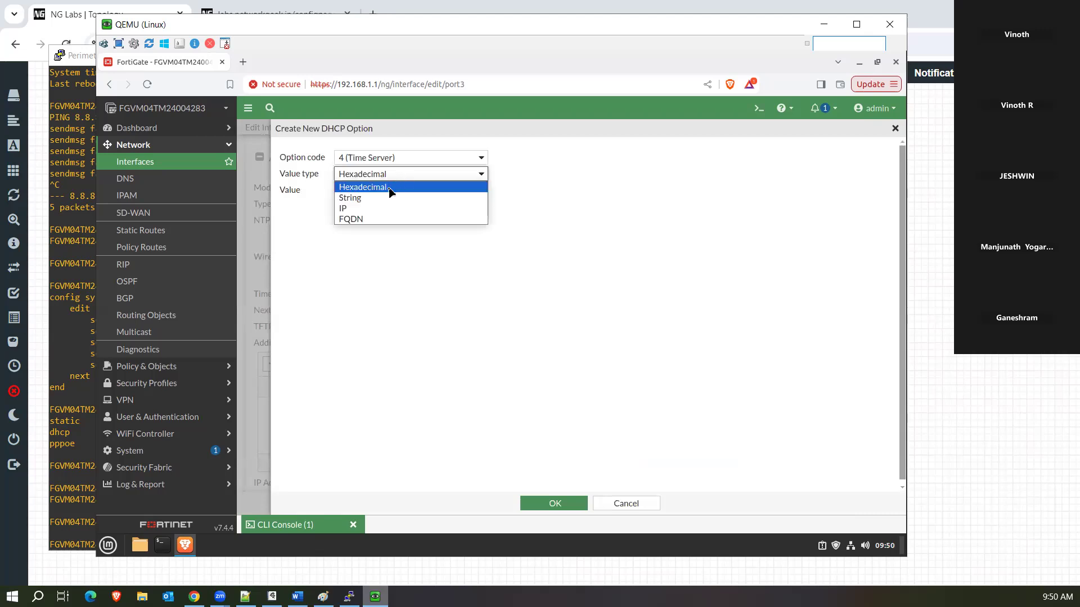
{"action": "left_click", "coordinate": [391, 188]}
{"action": "left_click", "coordinate": [376, 189]}
{"action": "type", "text": "0x5"}
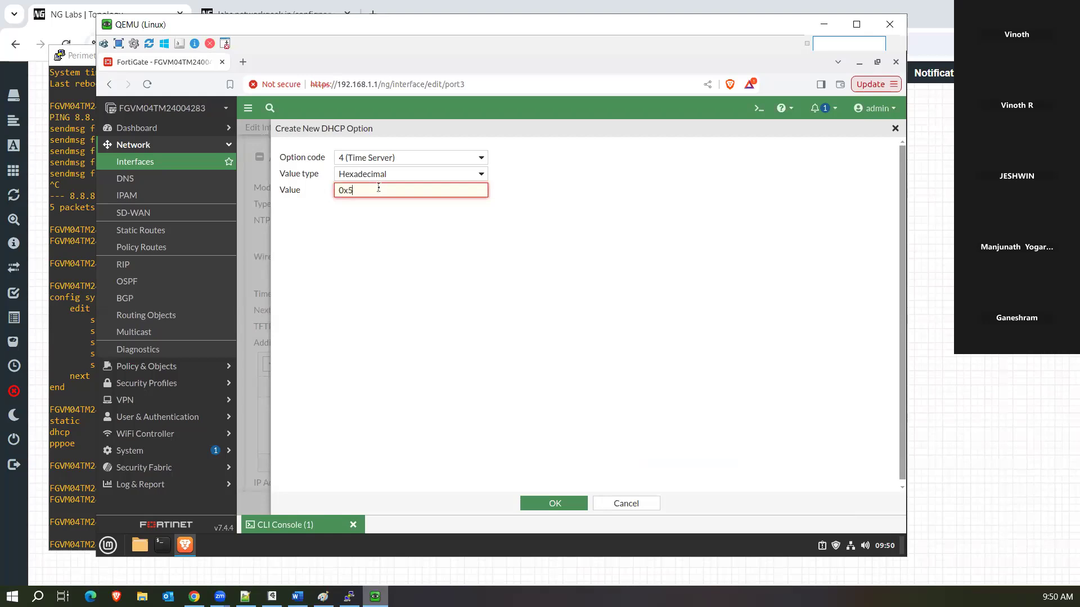
{"action": "key", "text": "BackSpace"}
{"action": "key", "text": "BackSpace"}
{"action": "left_click", "coordinate": [401, 158]}
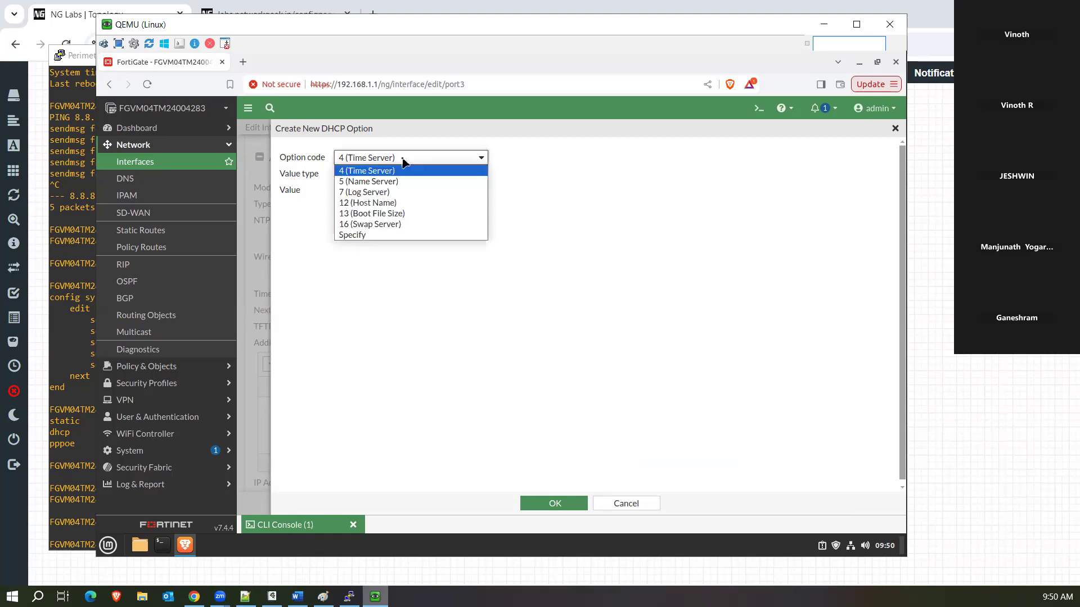
{"action": "left_click", "coordinate": [394, 236]}
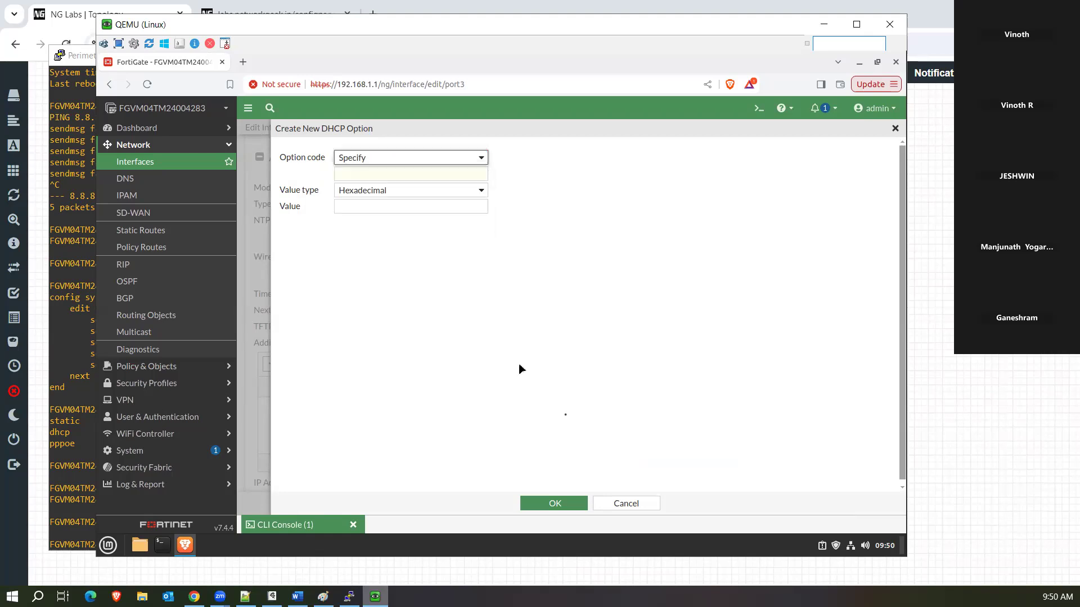
{"action": "left_click", "coordinate": [626, 503]}
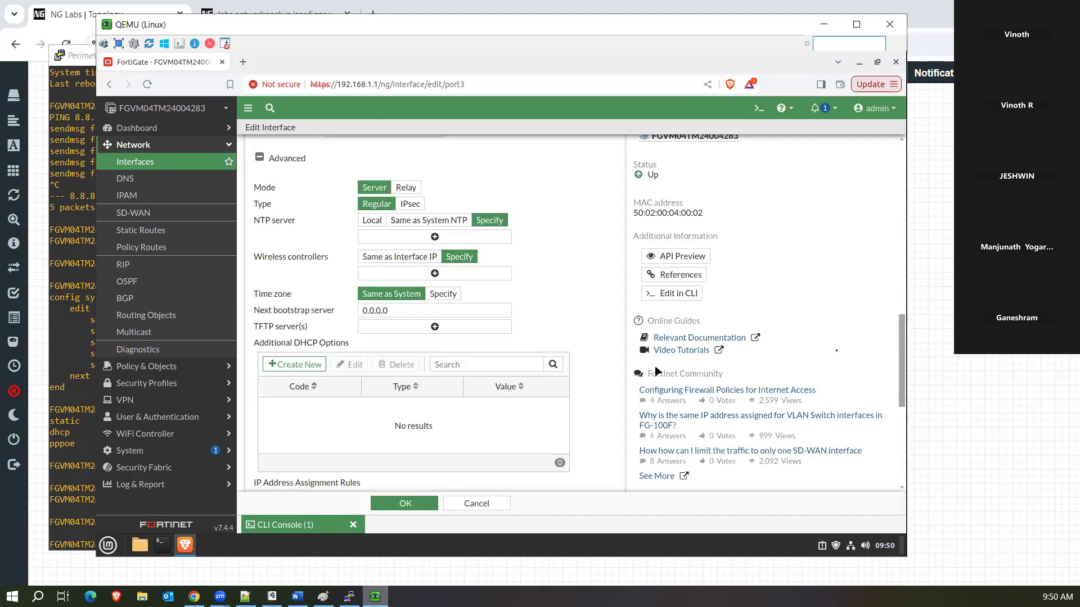
{"action": "left_click_drag", "start_coordinate": [902, 358], "coordinate": [897, 422]}
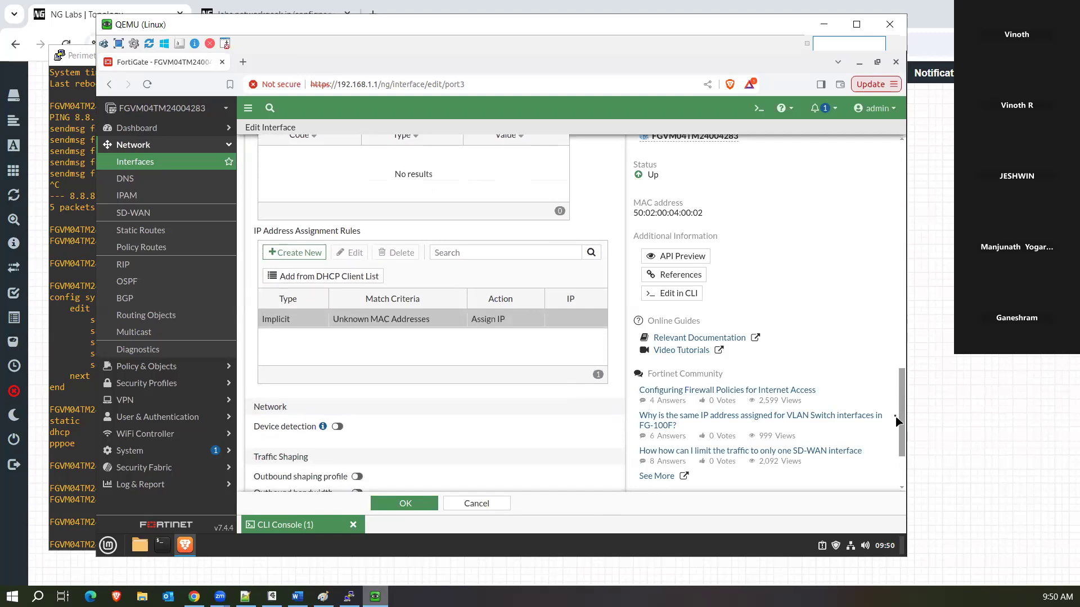
{"action": "left_click", "coordinate": [292, 253]}
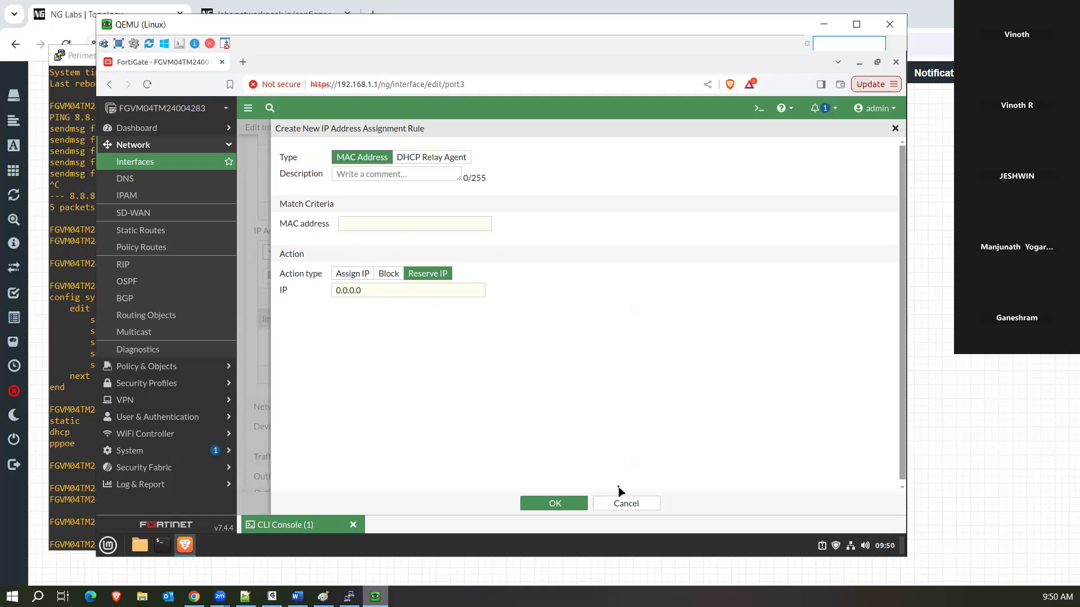
{"action": "left_click", "coordinate": [615, 504]}
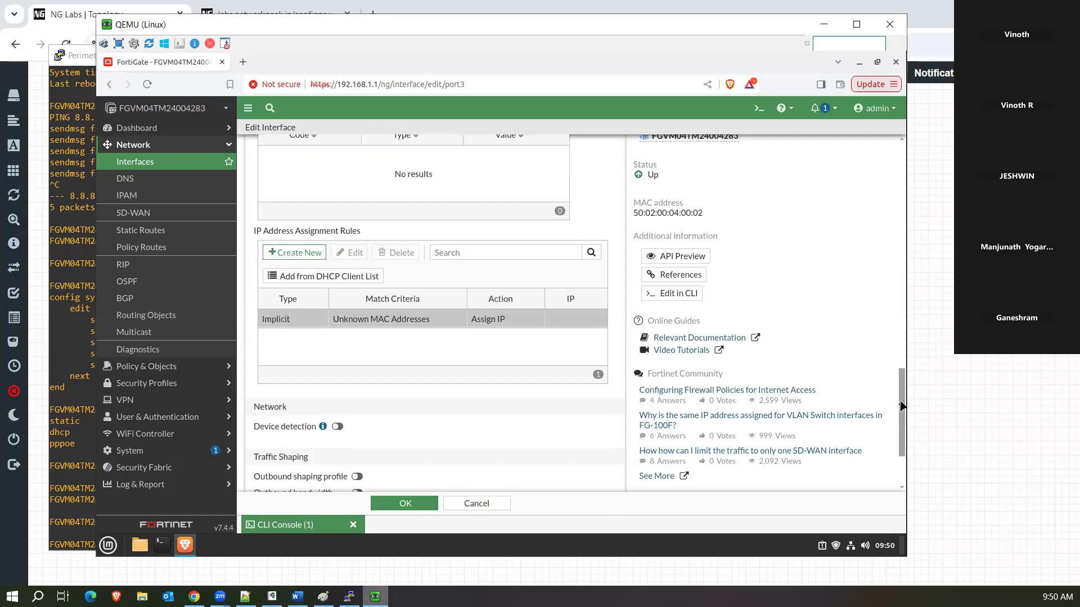
{"action": "scroll", "coordinate": [901, 404], "scroll_direction": "down", "scroll_amount": 3}
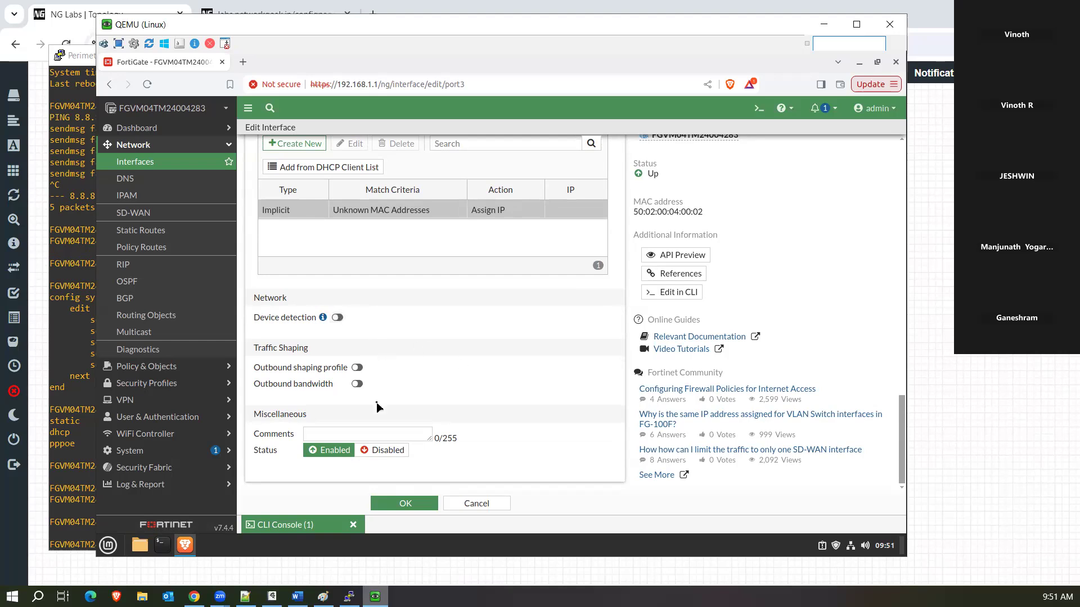
Highlight the Traffic Shaping options and enable the outbound shaping profile.
{"action": "left_click_drag", "start_coordinate": [253, 348], "coordinate": [352, 396]}
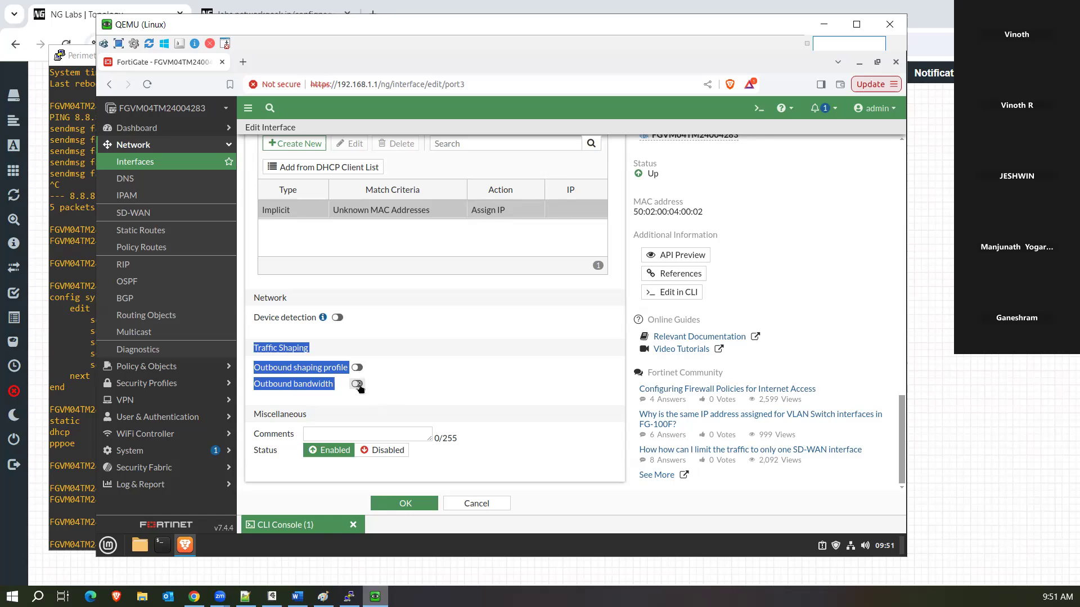
{"action": "left_click", "coordinate": [357, 369]}
{"action": "left_click", "coordinate": [358, 369]}
{"action": "left_click", "coordinate": [357, 367]}
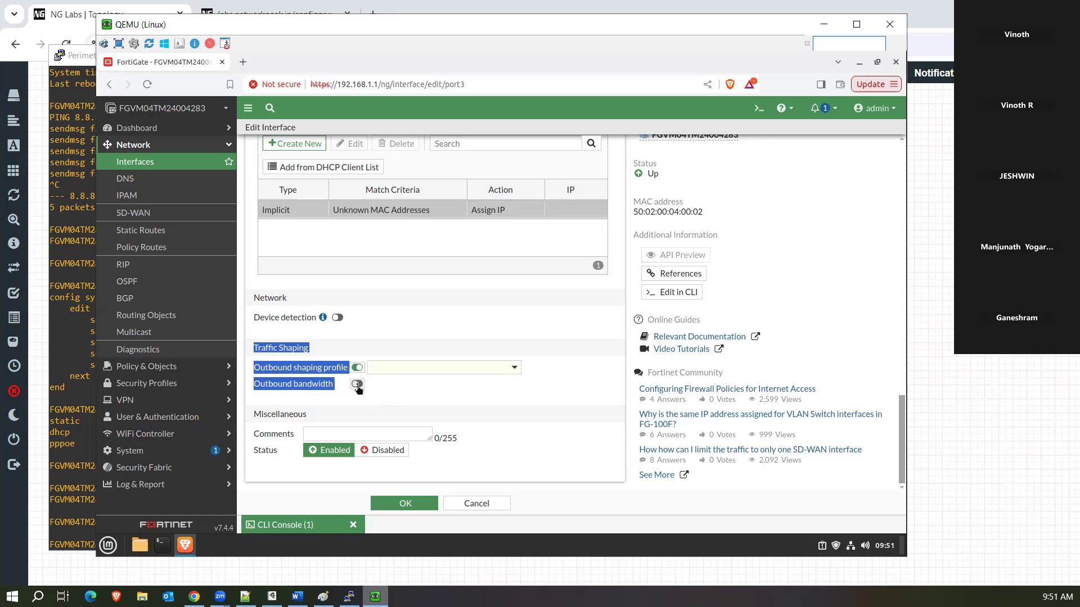
Browse the shaping profile list and new-profile form, then discard the port3 edits.
{"action": "left_click", "coordinate": [394, 370]}
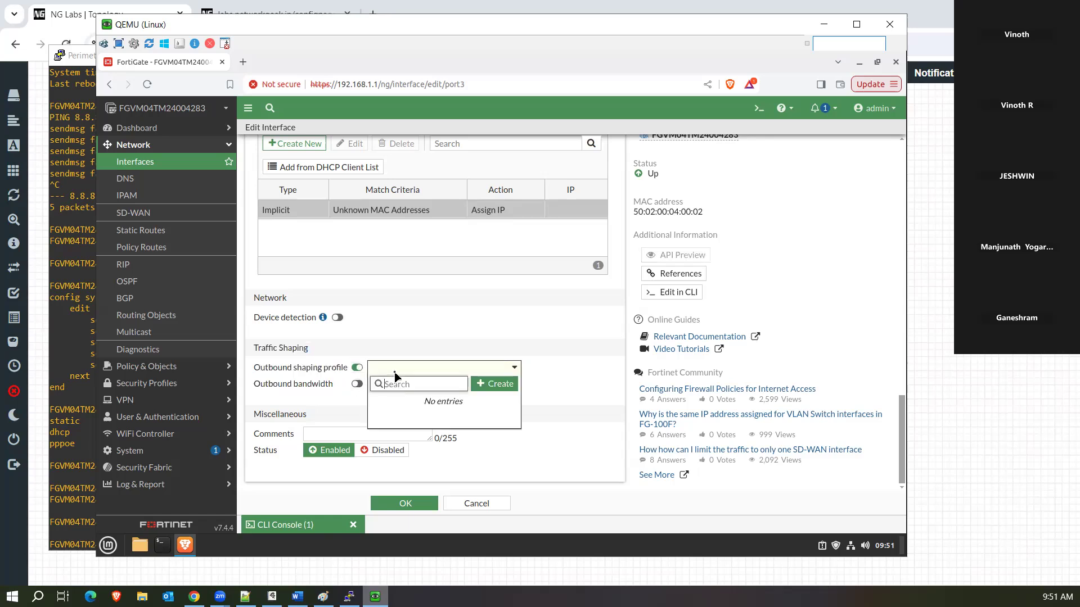
{"action": "left_click", "coordinate": [478, 386]}
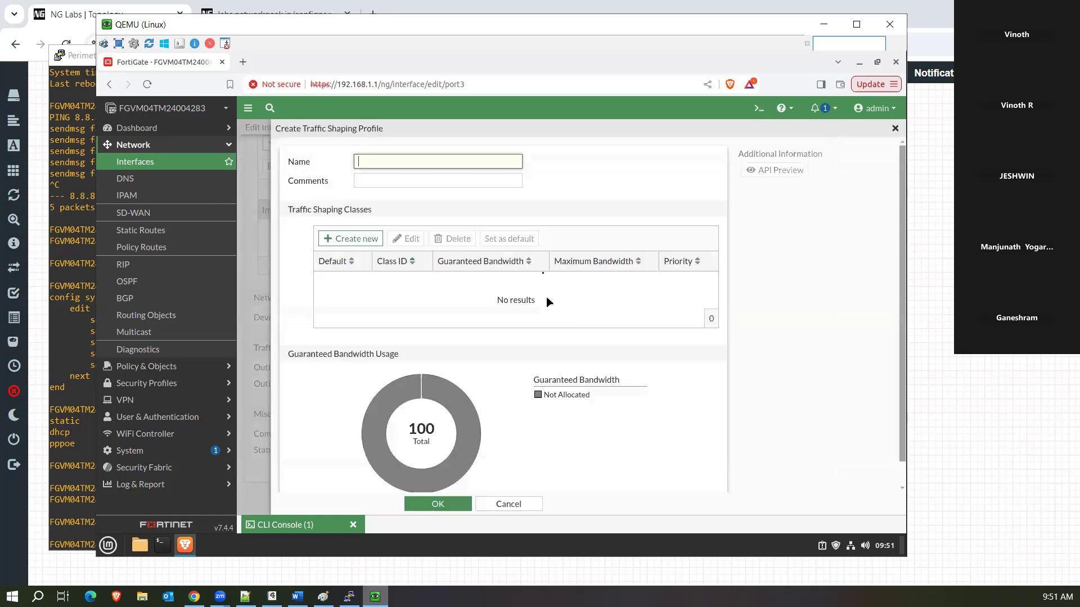
{"action": "left_click", "coordinate": [895, 130]}
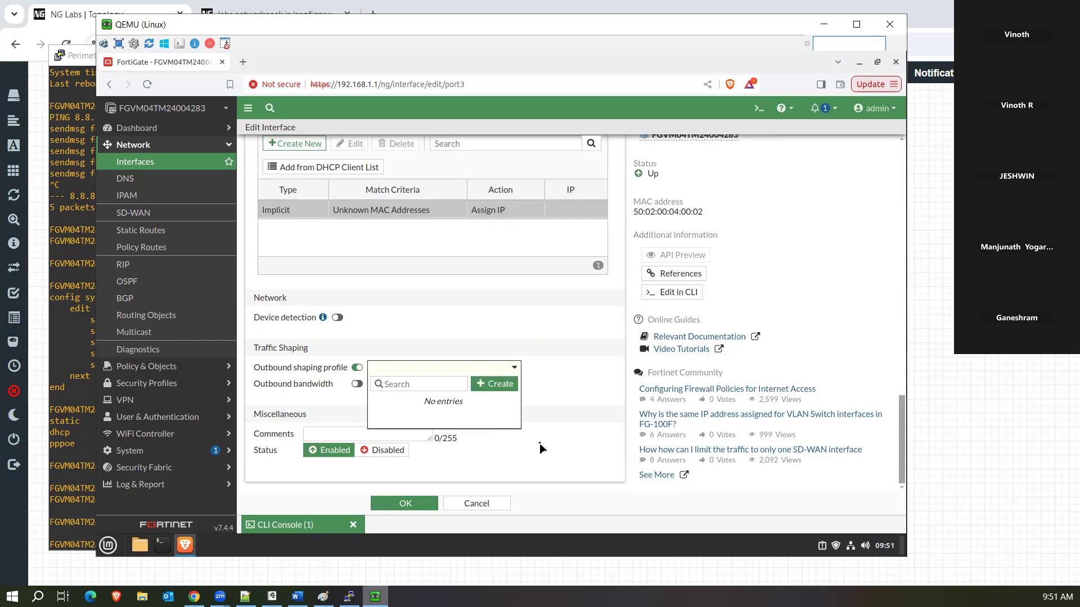
{"action": "left_click", "coordinate": [540, 448]}
{"action": "left_click", "coordinate": [166, 368]}
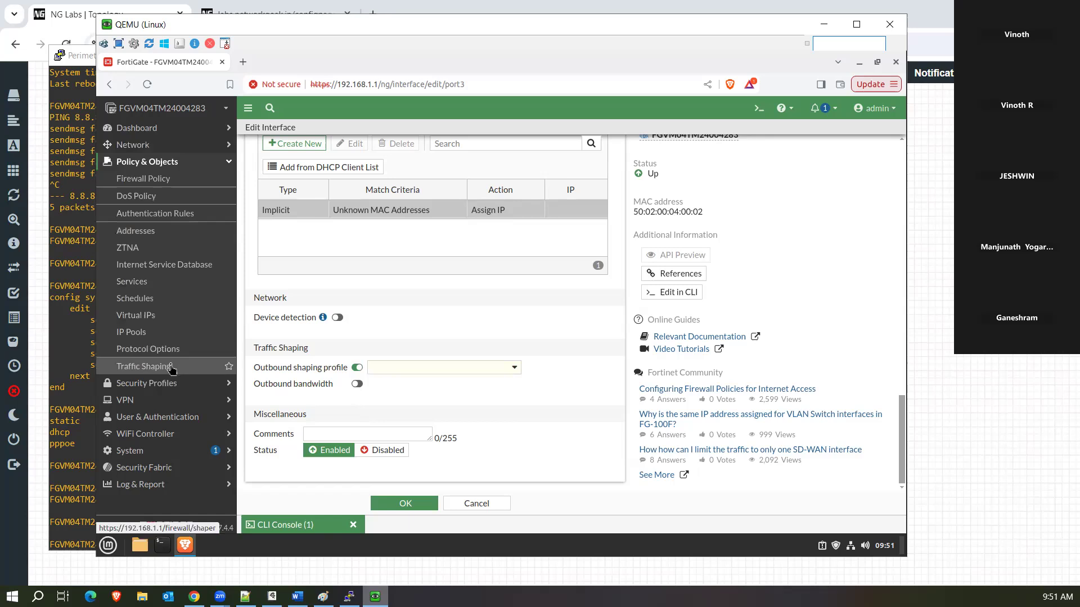
{"action": "left_click", "coordinate": [475, 504]}
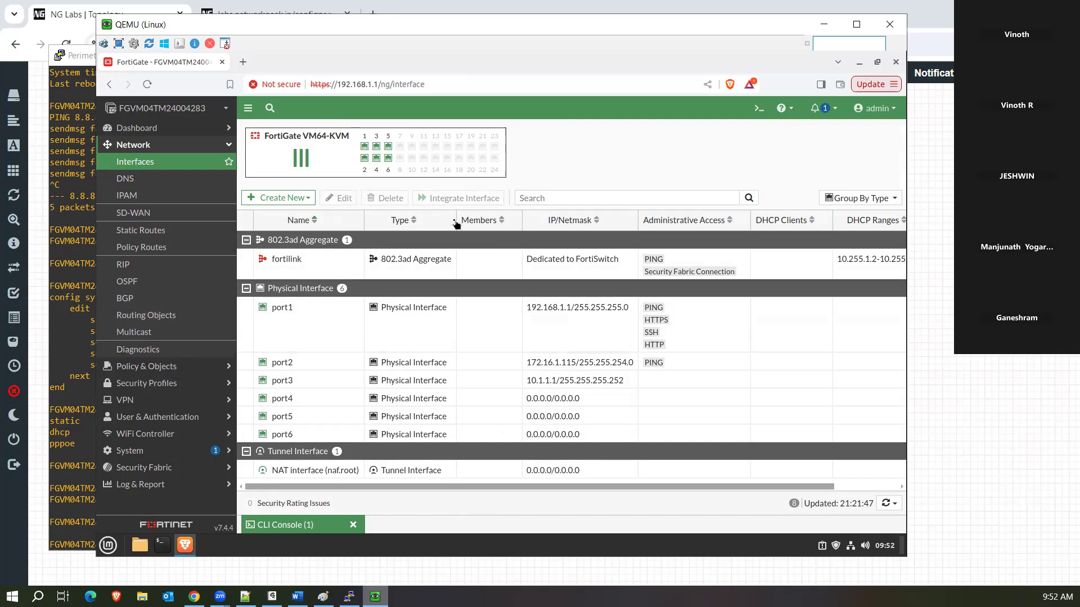
{"action": "left_click", "coordinate": [299, 202]}
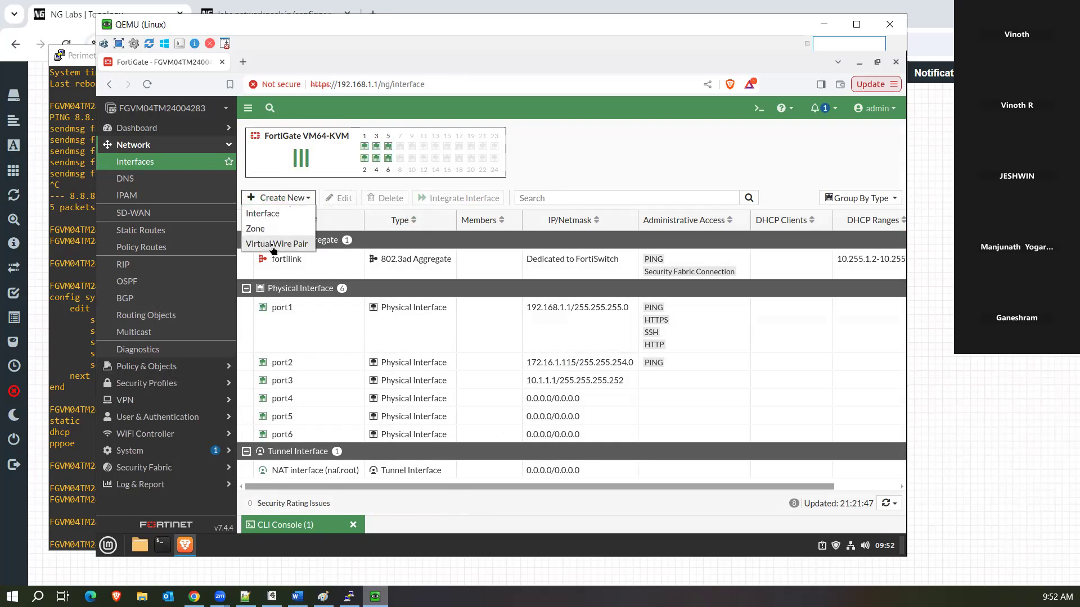
{"action": "left_click", "coordinate": [274, 246]}
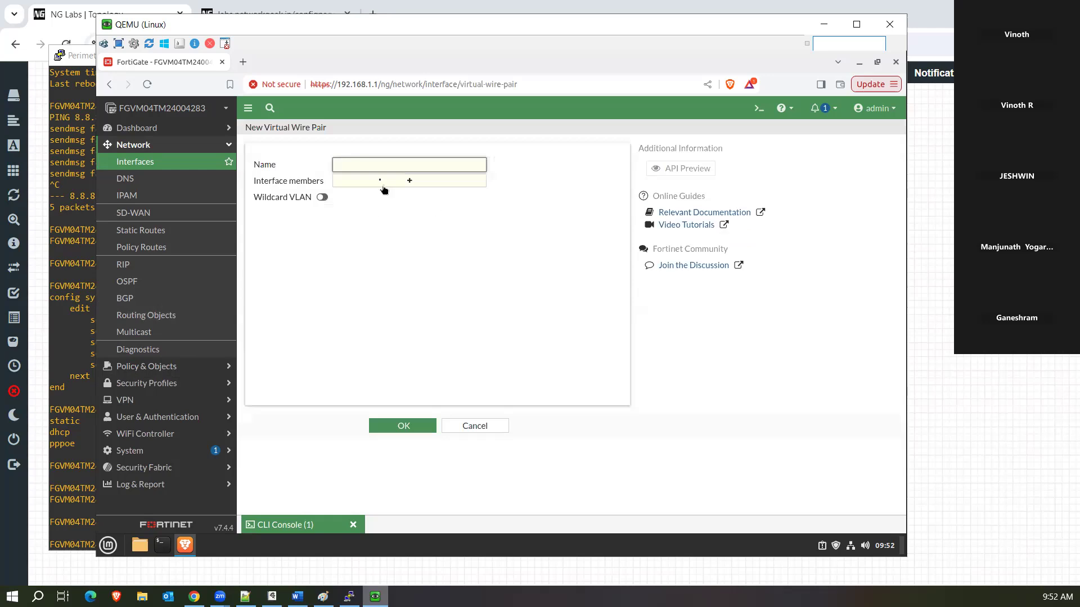
{"action": "left_click", "coordinate": [409, 182]}
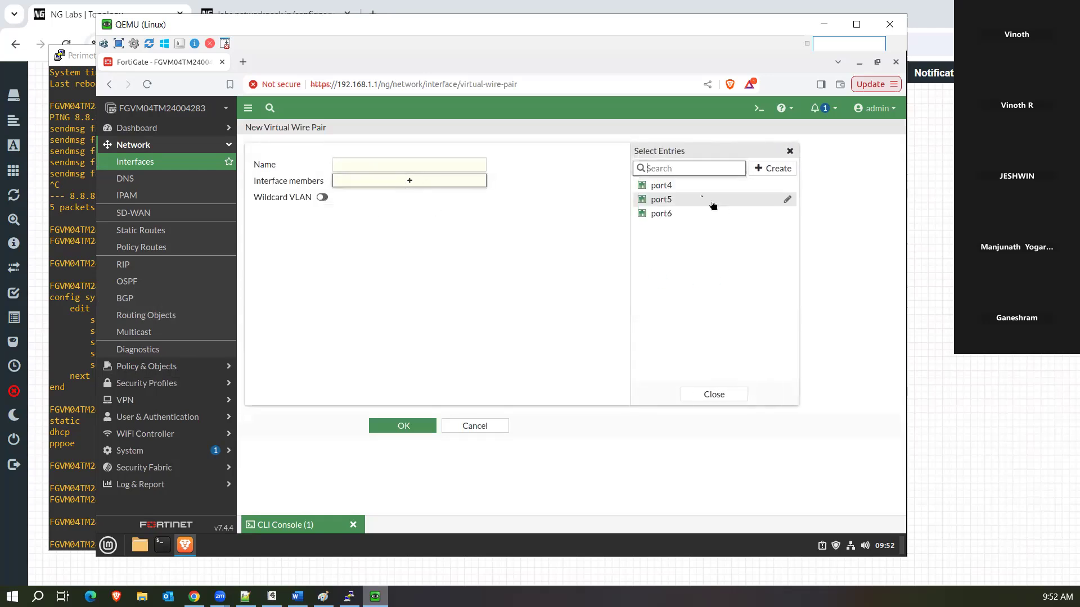
{"action": "left_click", "coordinate": [700, 201]}
{"action": "left_click", "coordinate": [689, 214]}
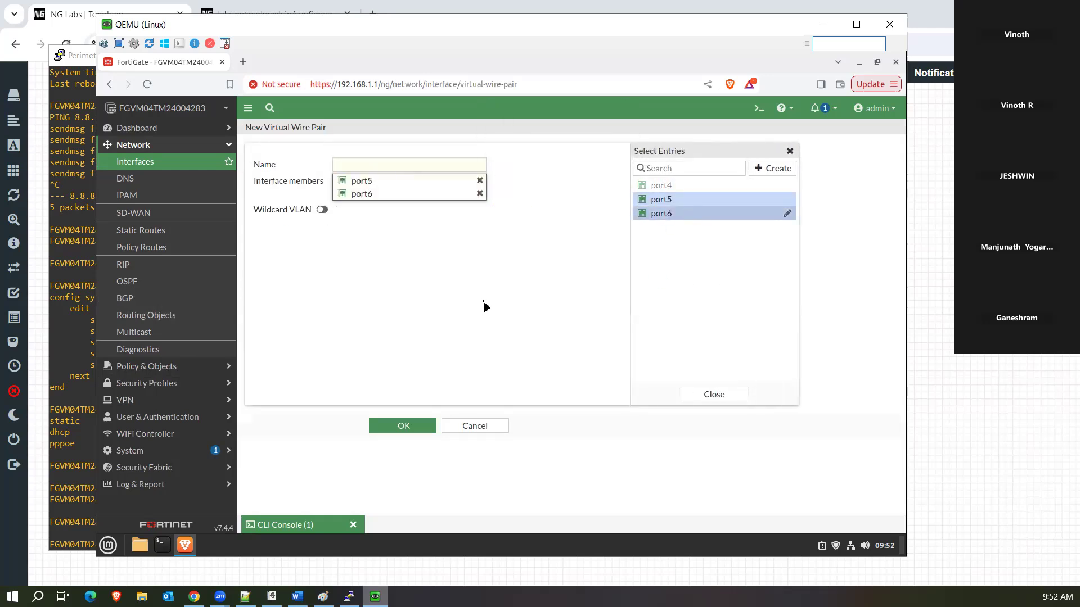
{"action": "mouse_move", "coordinate": [362, 185]}
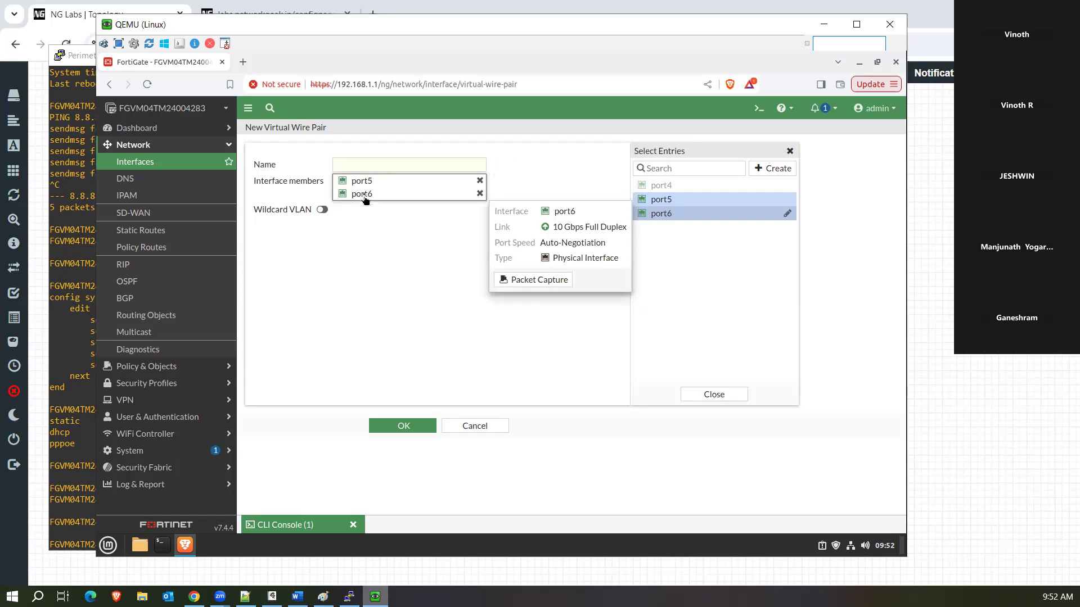
{"action": "left_click", "coordinate": [322, 209]}
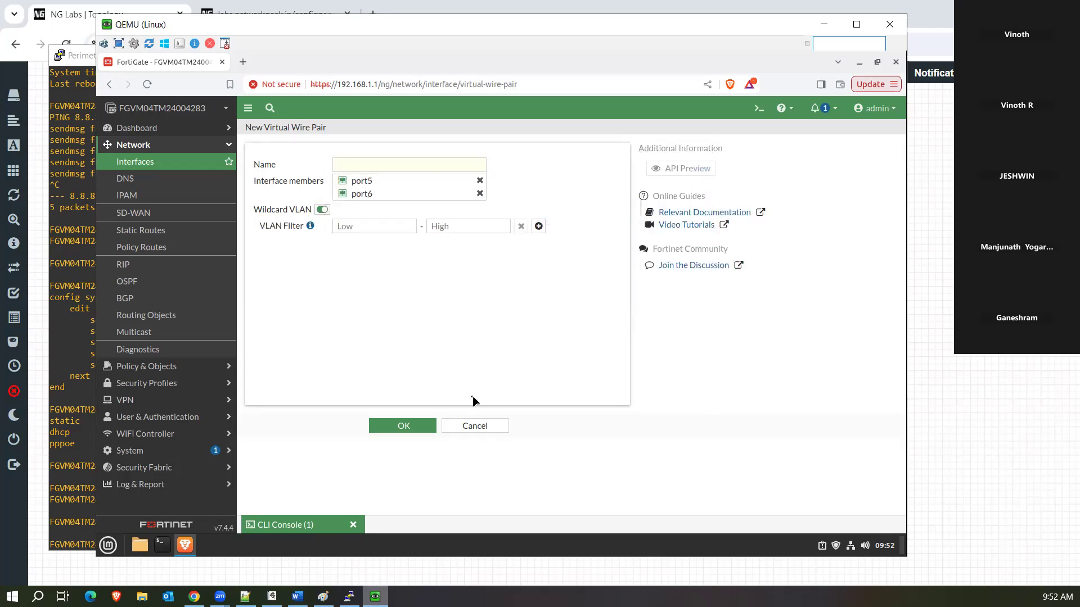
{"action": "left_click", "coordinate": [468, 426]}
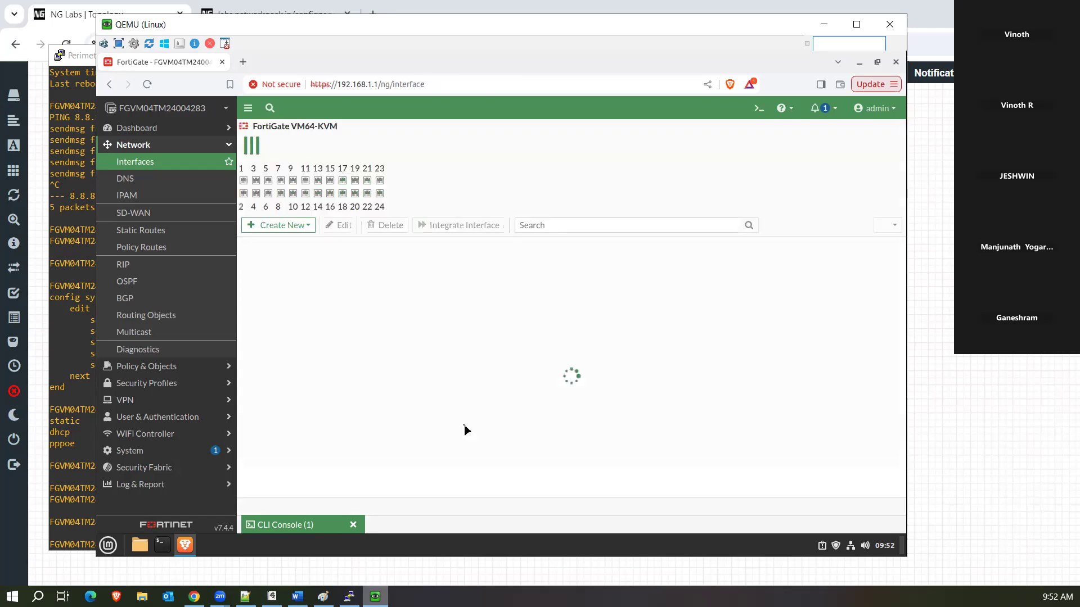
Start a new interface with VLAN as its type.
{"action": "left_click", "coordinate": [283, 200]}
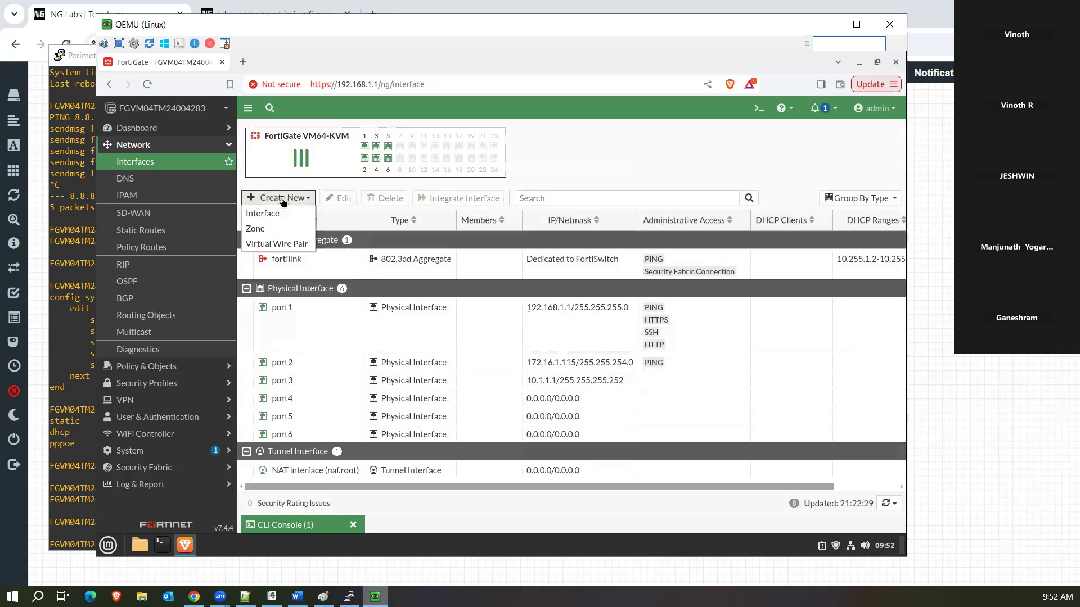
{"action": "left_click", "coordinate": [272, 216]}
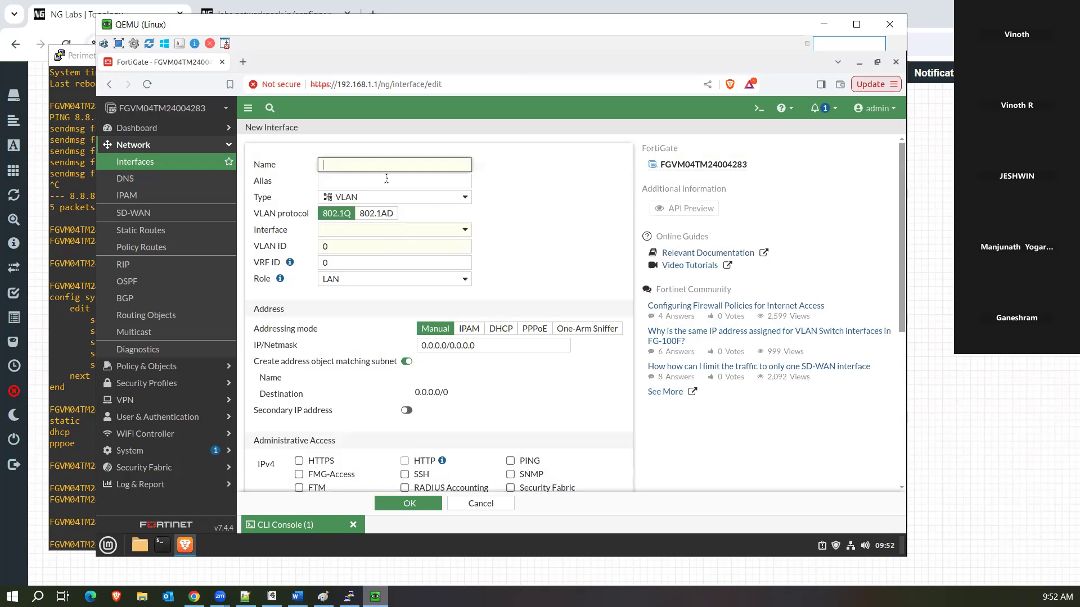
{"action": "left_click", "coordinate": [437, 198]}
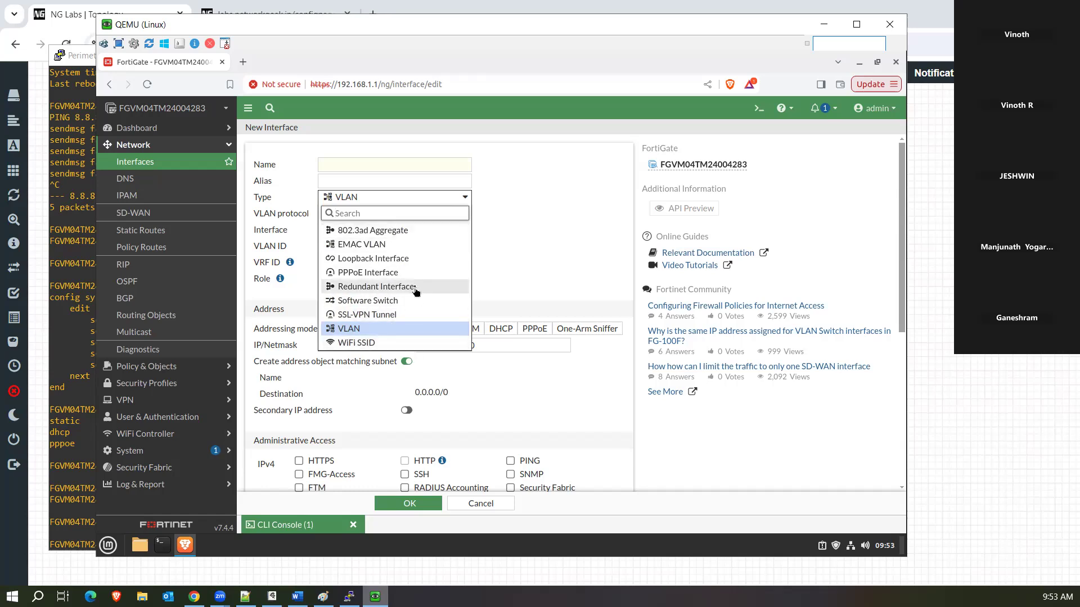
{"action": "left_click", "coordinate": [355, 332]}
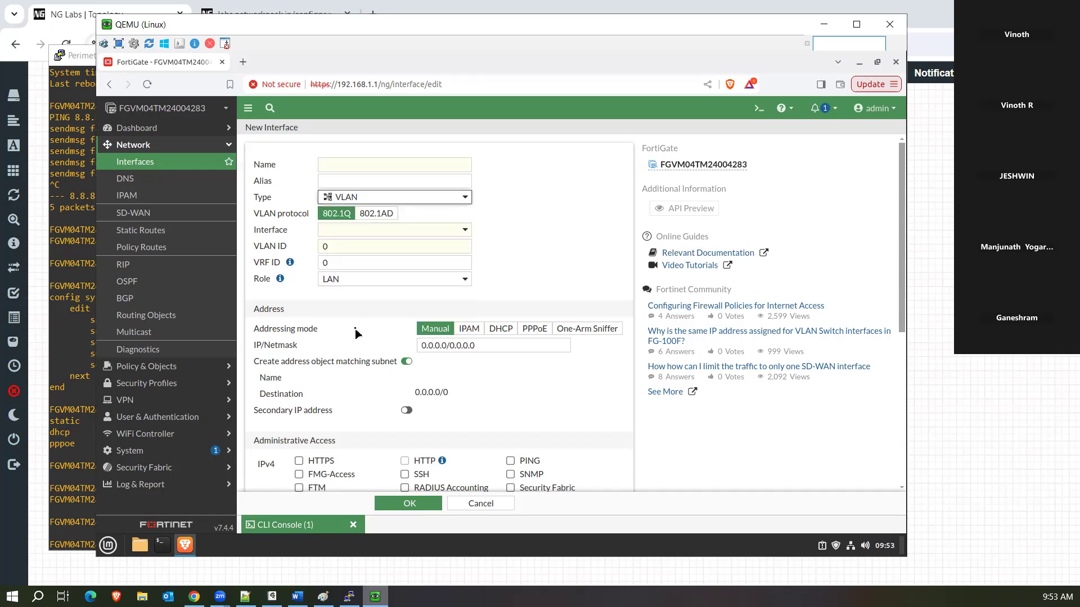
Make port4 the parent interface, keep the LAN role, and scroll through the remaining settings.
{"action": "left_click", "coordinate": [387, 231]}
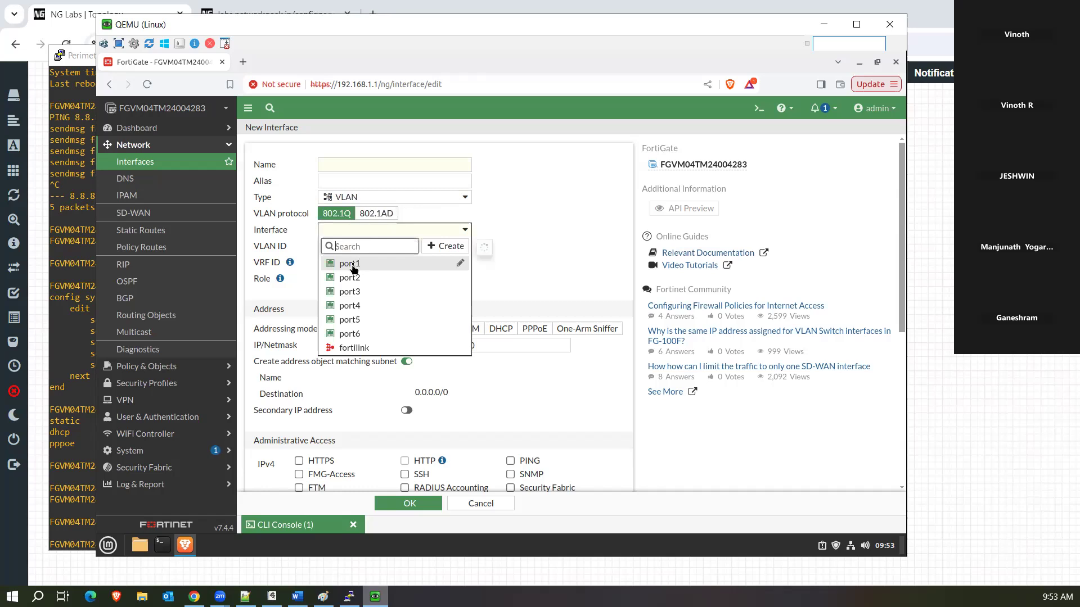
{"action": "mouse_move", "coordinate": [354, 270]}
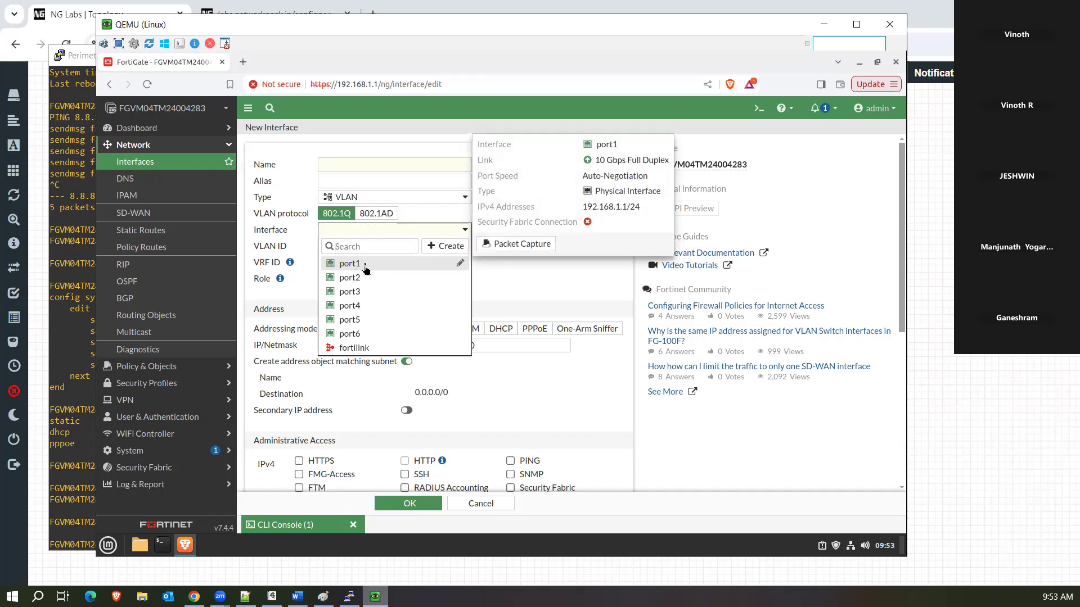
{"action": "left_click", "coordinate": [365, 266]}
{"action": "left_click", "coordinate": [374, 231]}
{"action": "left_click", "coordinate": [350, 311]}
{"action": "key", "text": "Tab"}
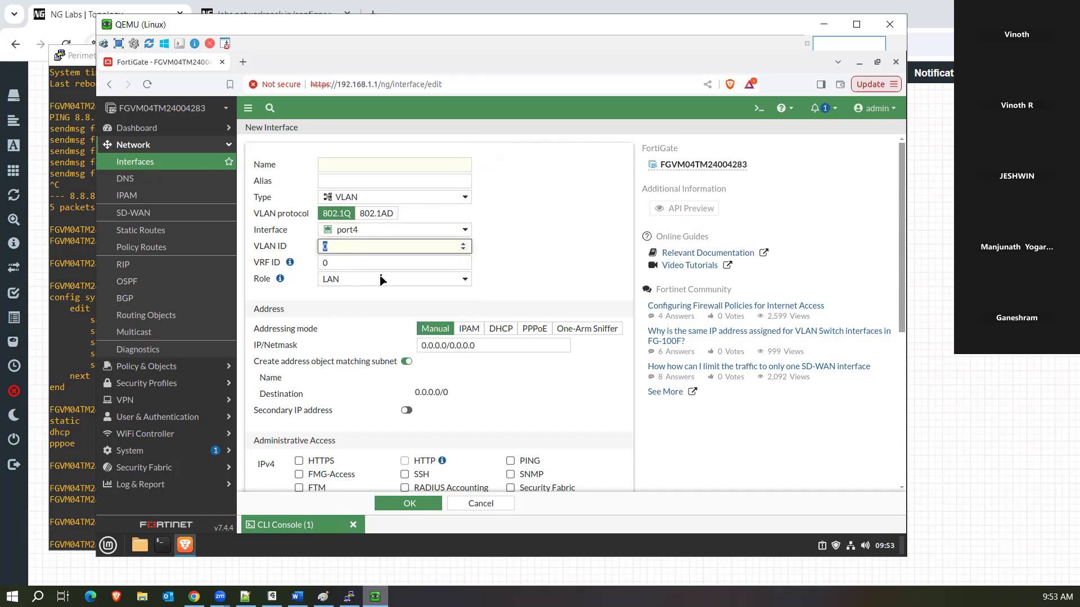
{"action": "left_click", "coordinate": [381, 280]}
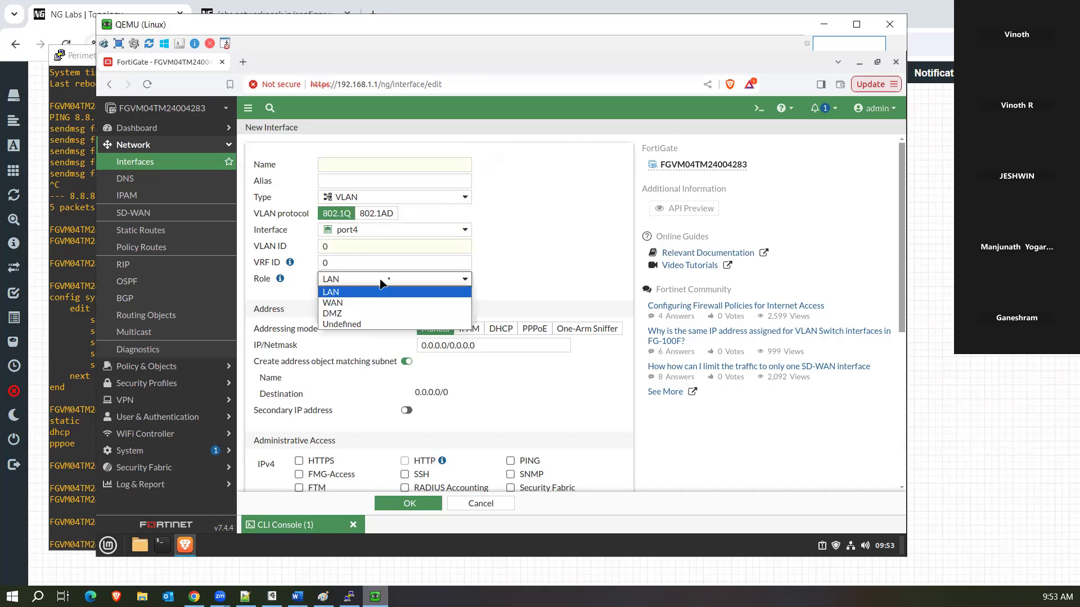
{"action": "left_click", "coordinate": [390, 281]}
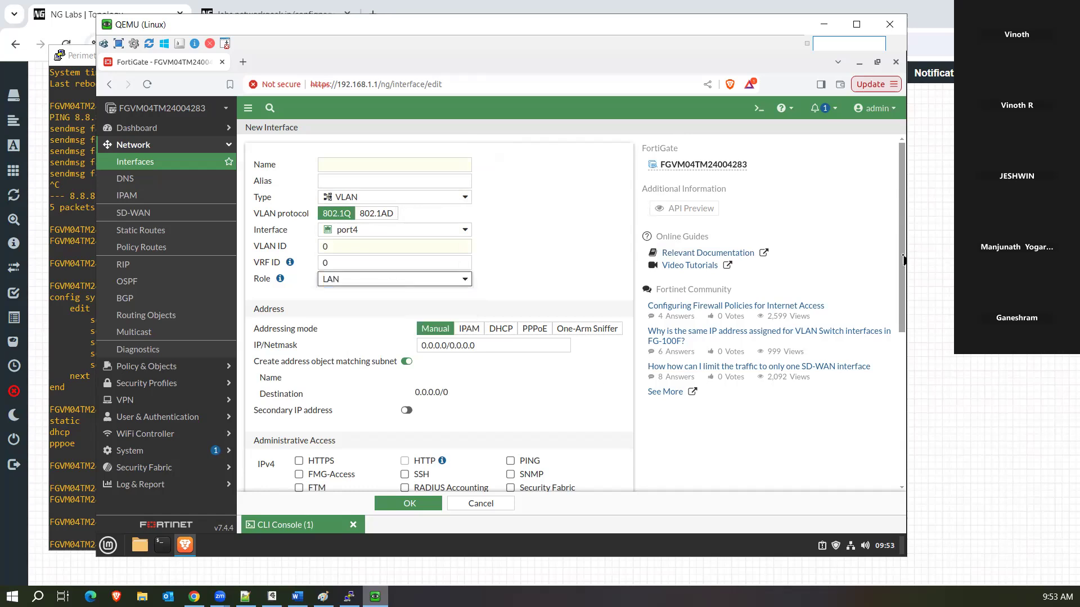
{"action": "left_click_drag", "start_coordinate": [905, 263], "coordinate": [883, 240]}
Switch the interface type from VLAN to Loopback Interface, then cancel the form.
{"action": "left_click", "coordinate": [446, 198]}
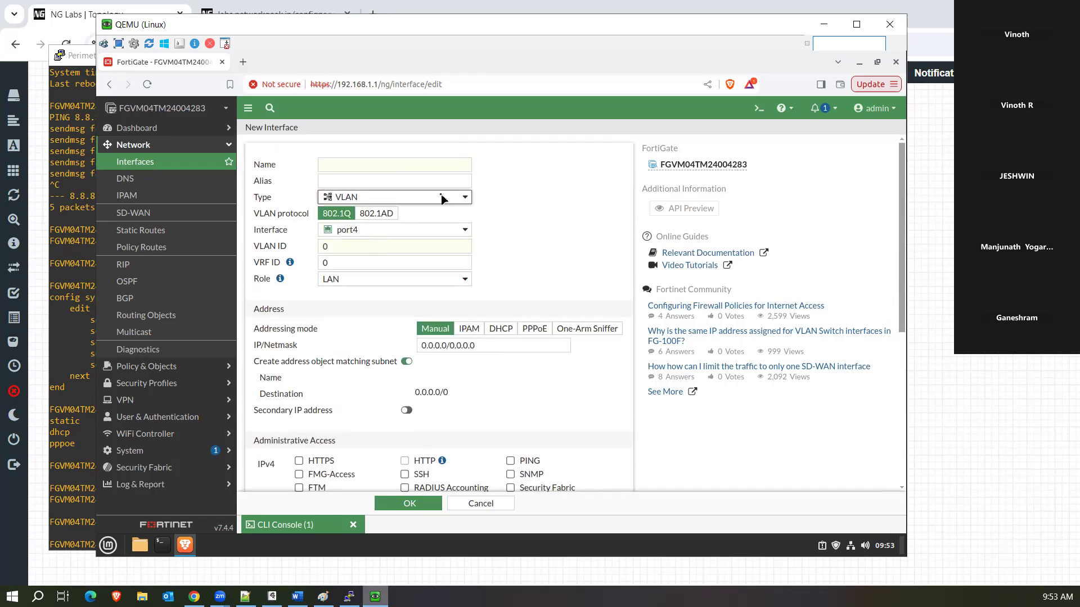
{"action": "left_click", "coordinate": [503, 211]}
{"action": "left_click", "coordinate": [369, 203]}
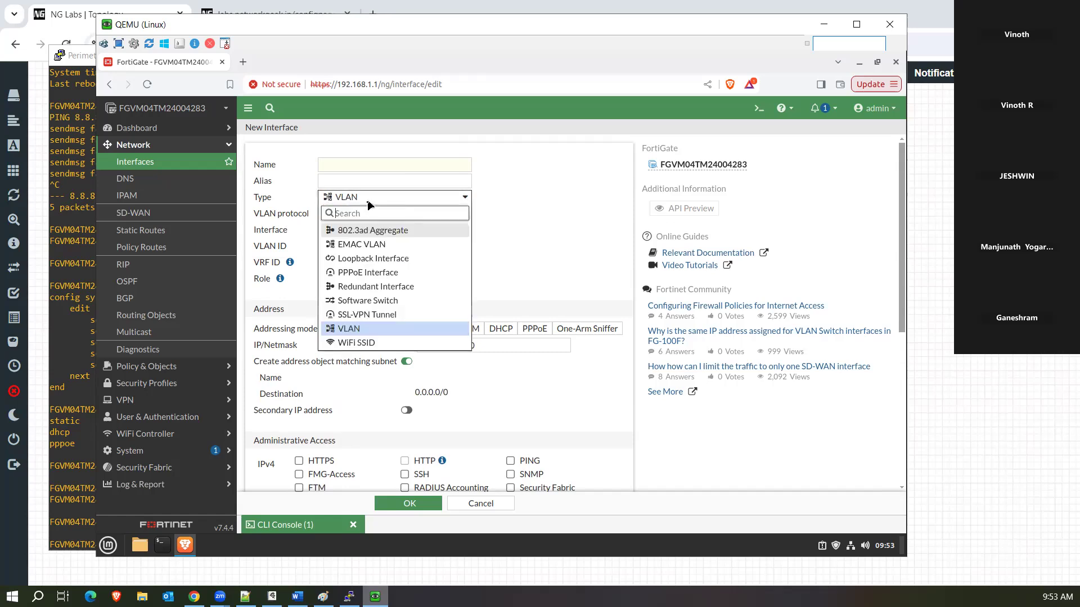
{"action": "left_click", "coordinate": [365, 259]}
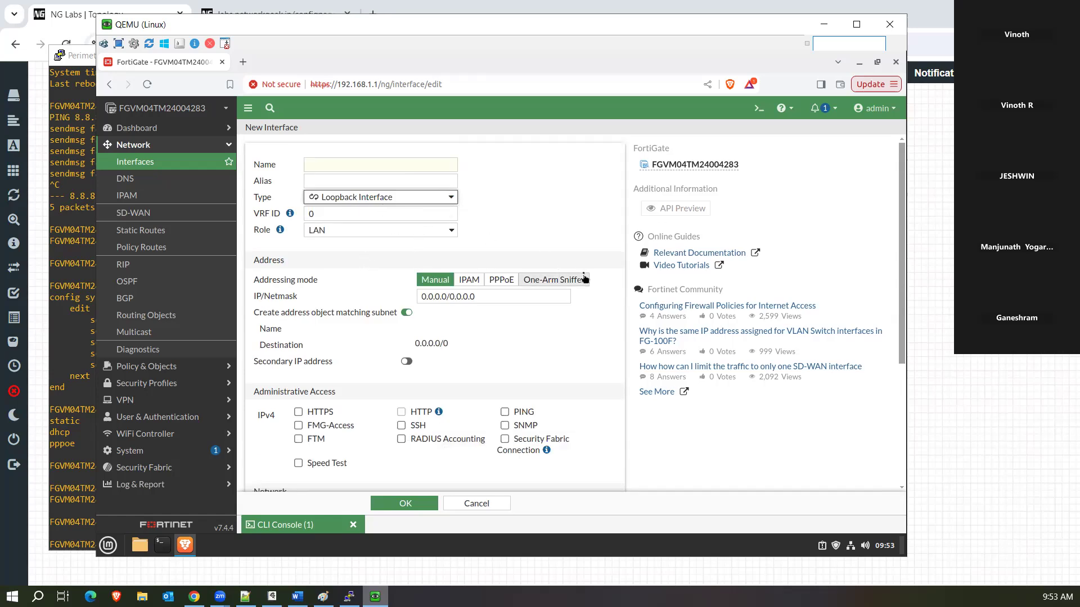
{"action": "left_click", "coordinate": [497, 504]}
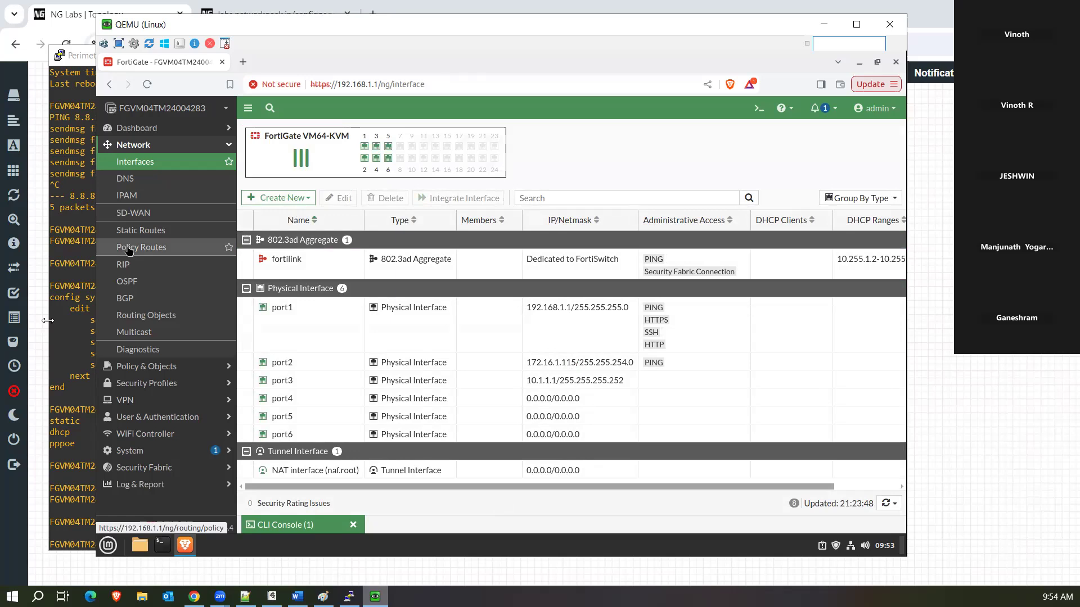
Show the Static Routes page and start a fresh CLI console session.
{"action": "left_click", "coordinate": [166, 234]}
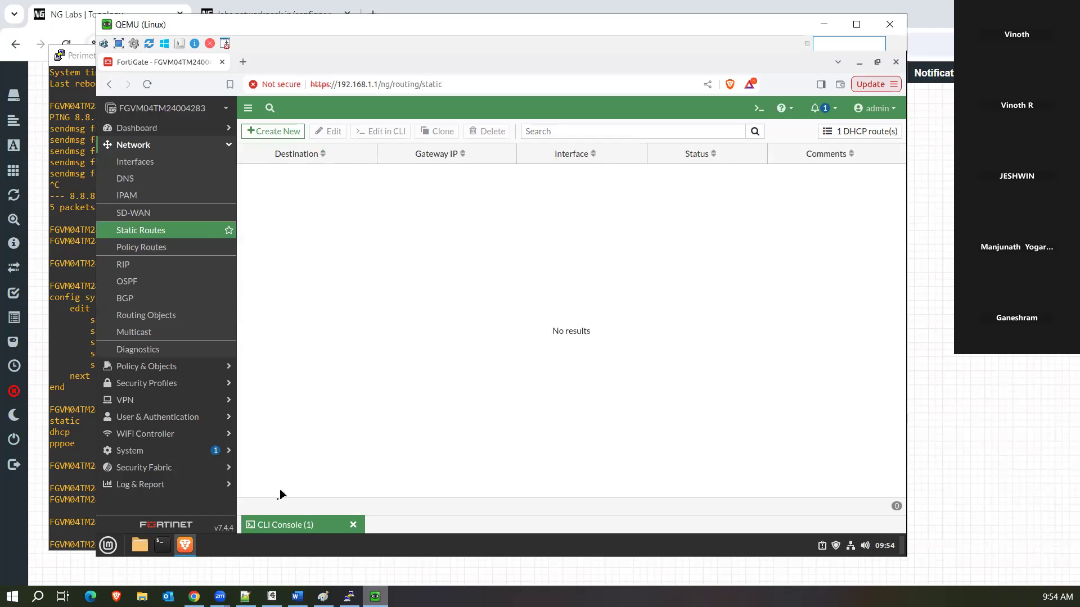
{"action": "left_click", "coordinate": [283, 527]}
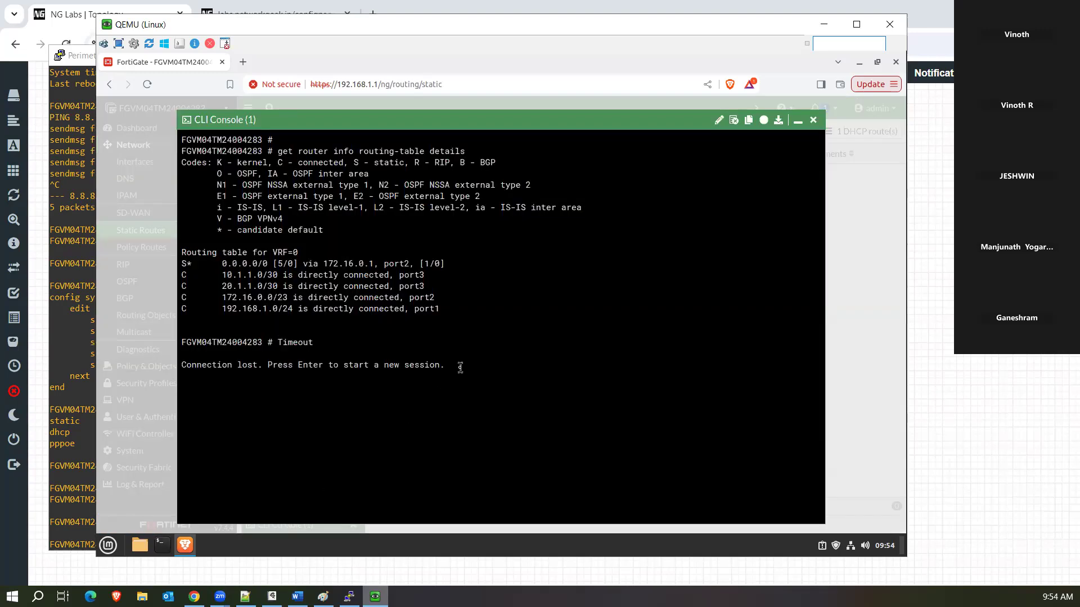
{"action": "left_click", "coordinate": [813, 120]}
{"action": "left_click", "coordinate": [757, 110]}
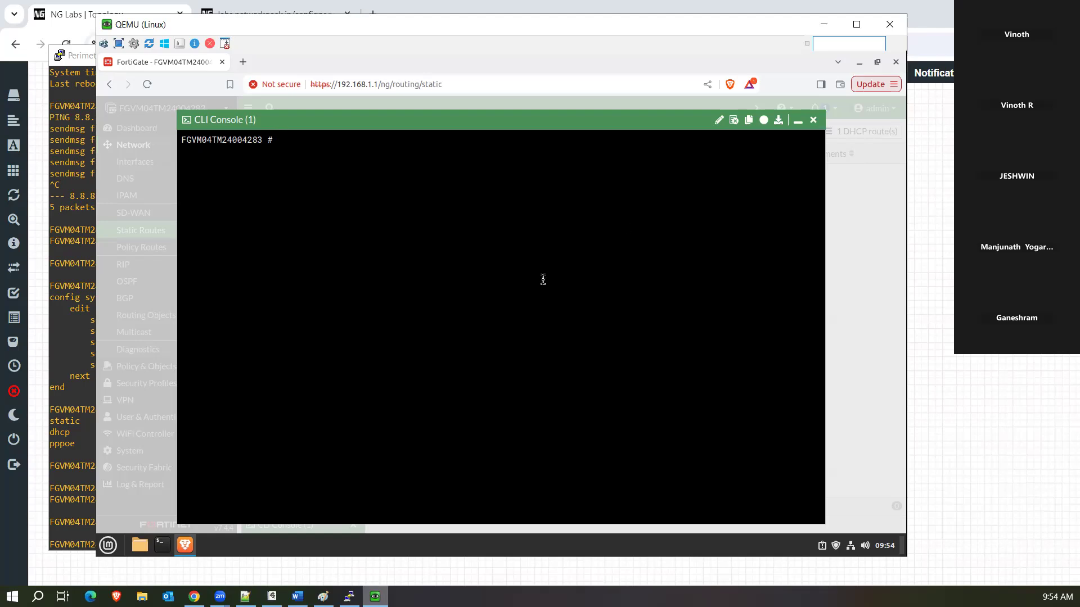
{"action": "key", "text": "Return"}
{"action": "key", "text": "Return"}
{"action": "key", "text": "Return"}
Run 'get router info routing-table details' and highlight the connected routes and the default route with distance 5.
{"action": "type", "text": "get ro"}
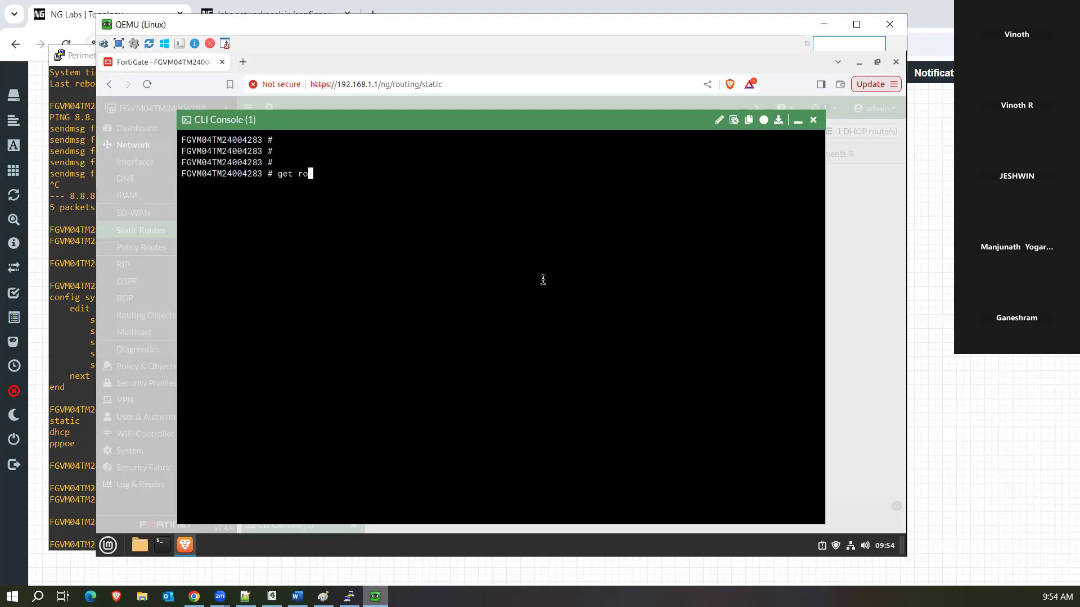
{"action": "type", "text": "uter info routing-table details"}
{"action": "key", "text": "Return"}
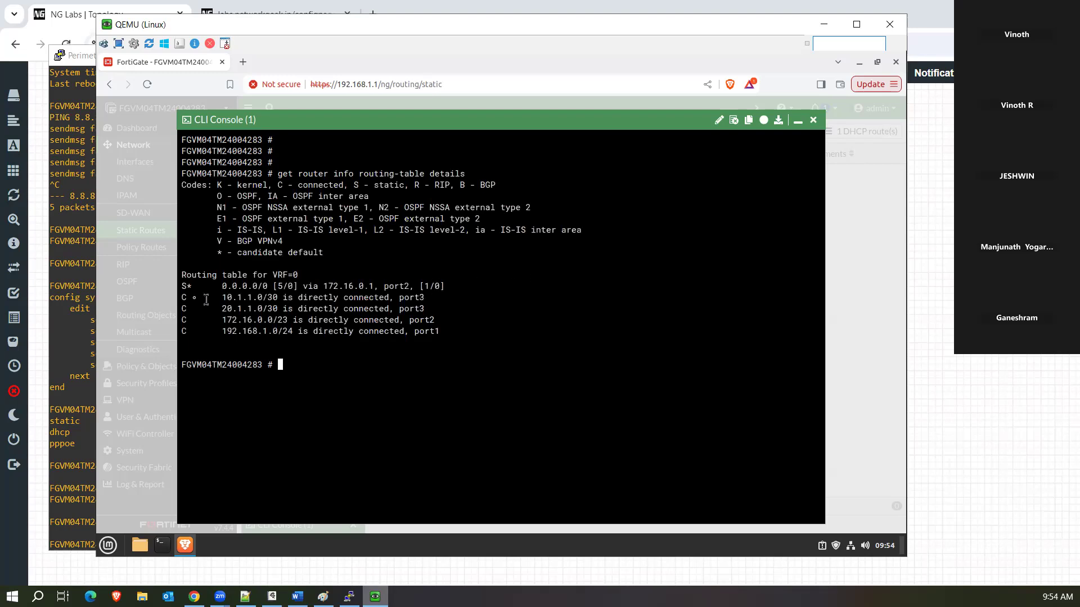
{"action": "left_click_drag", "start_coordinate": [182, 293], "coordinate": [448, 326]}
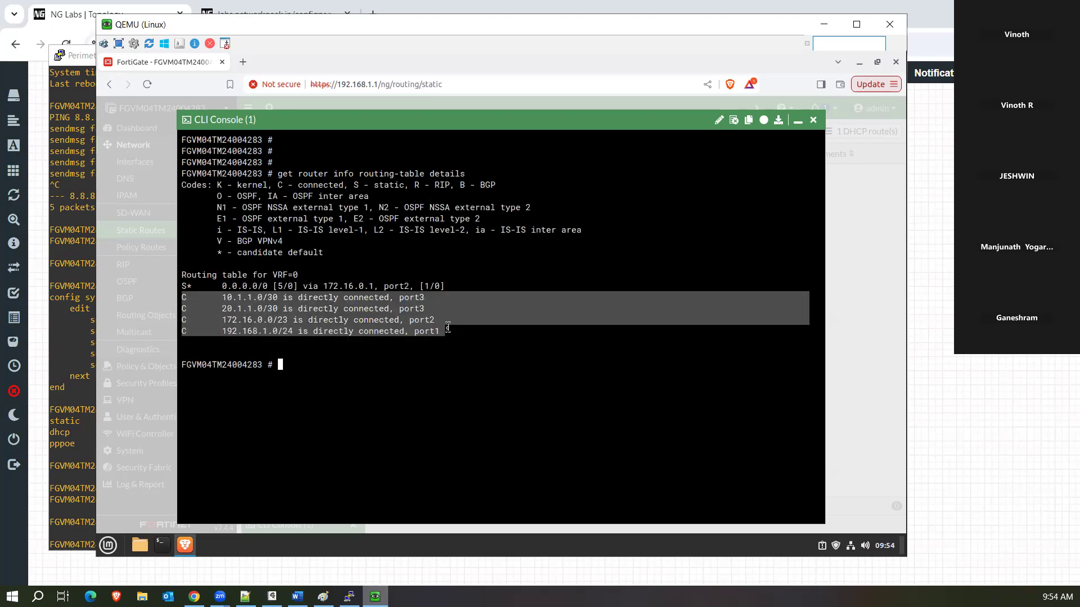
{"action": "left_click_drag", "start_coordinate": [183, 286], "coordinate": [449, 288]}
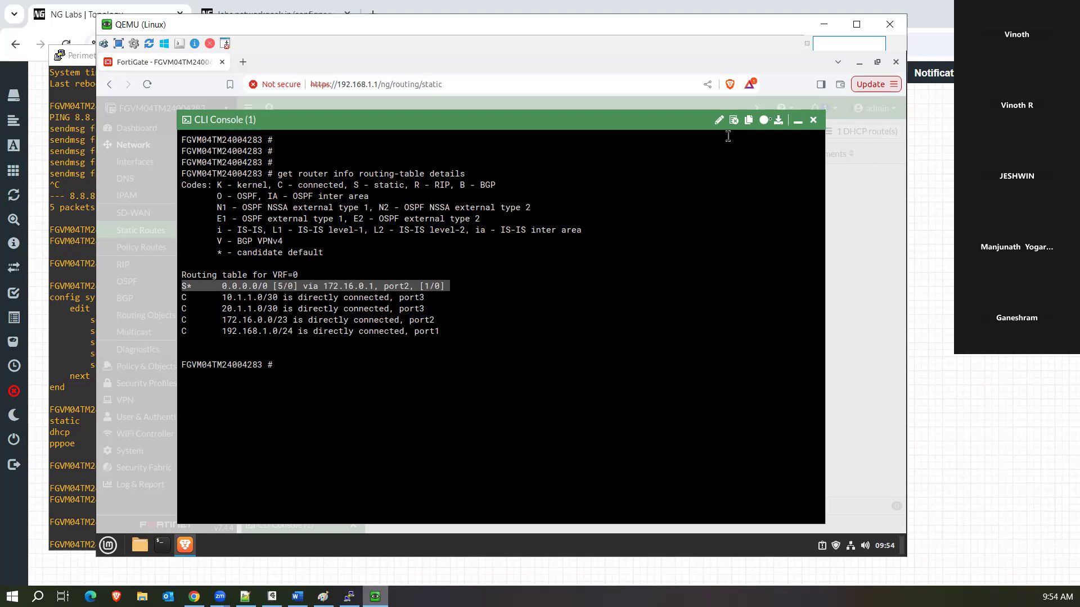
{"action": "left_click", "coordinate": [797, 120]}
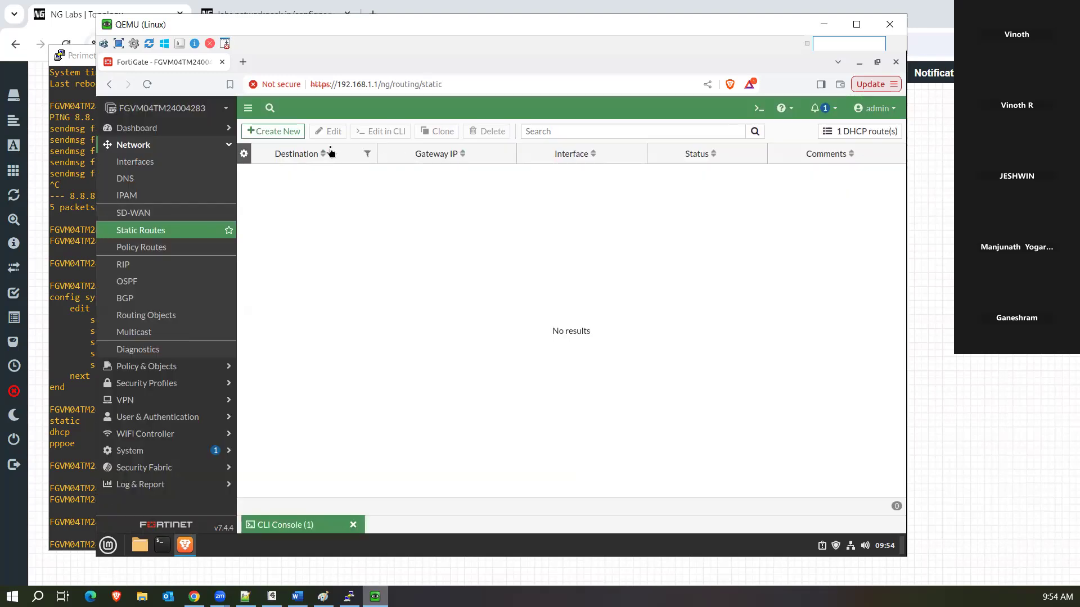
{"action": "left_click", "coordinate": [267, 528]}
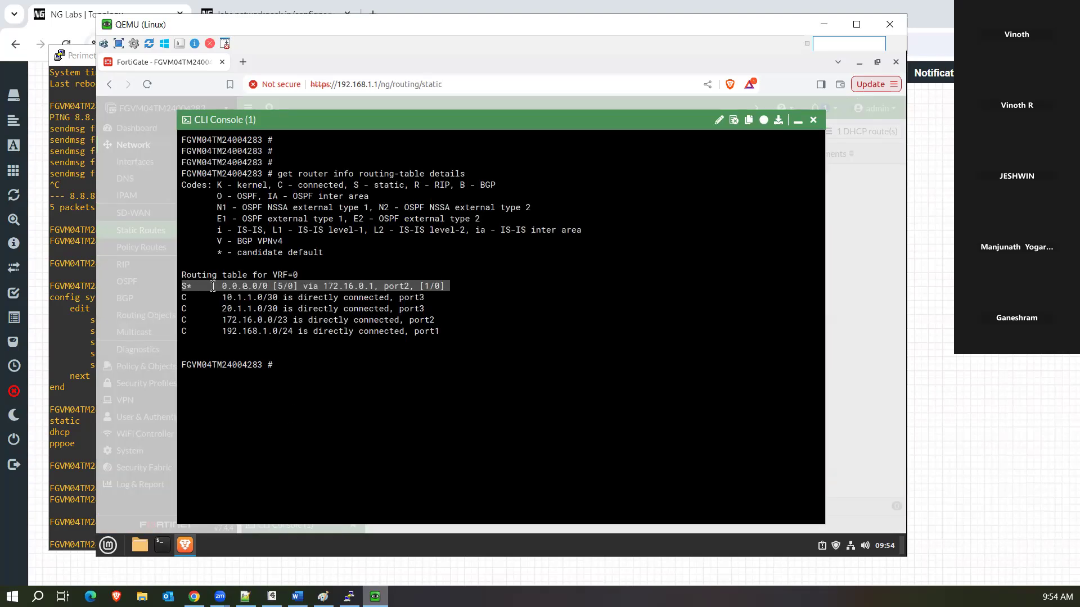
{"action": "left_click", "coordinate": [320, 289]}
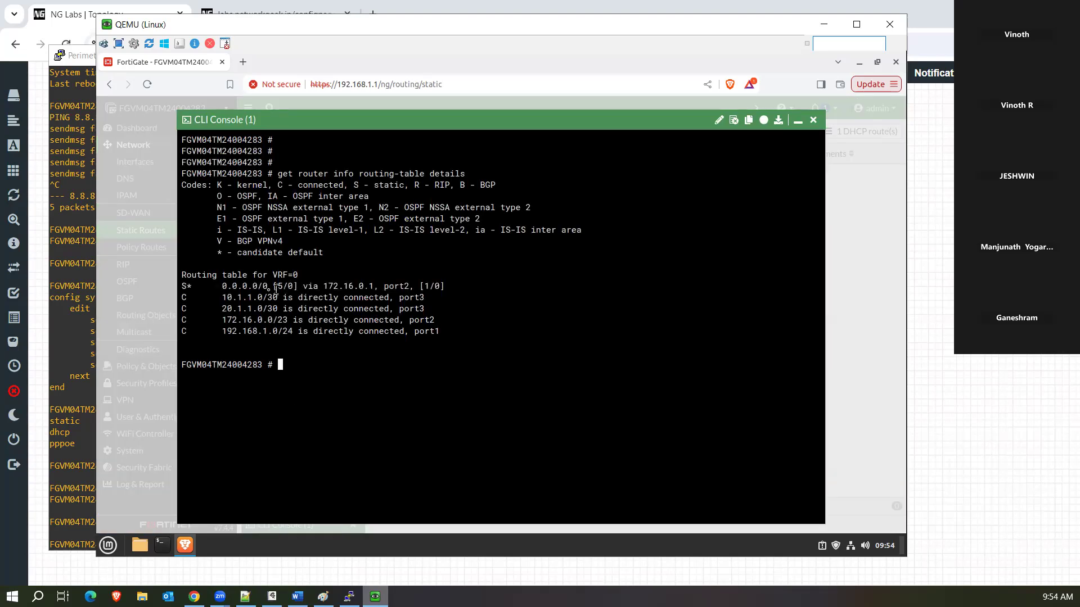
{"action": "left_click_drag", "start_coordinate": [280, 286], "coordinate": [284, 286]}
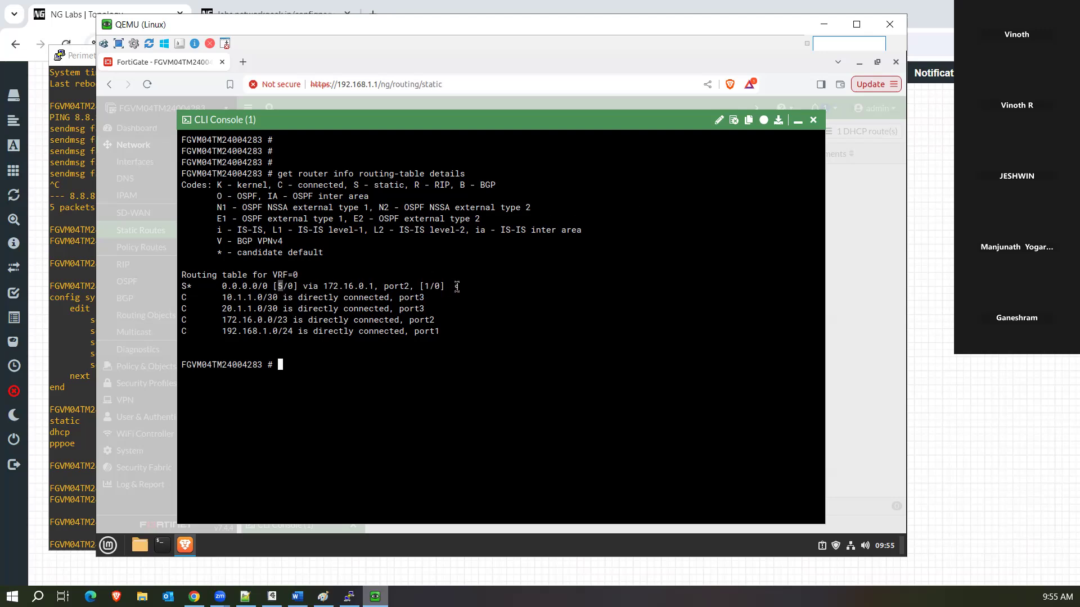
Highlight the S* 0.0.0.0/0 default route via 172.16.0.1 on port2, then close the CLI console.
{"action": "left_click_drag", "start_coordinate": [455, 286], "coordinate": [184, 286]}
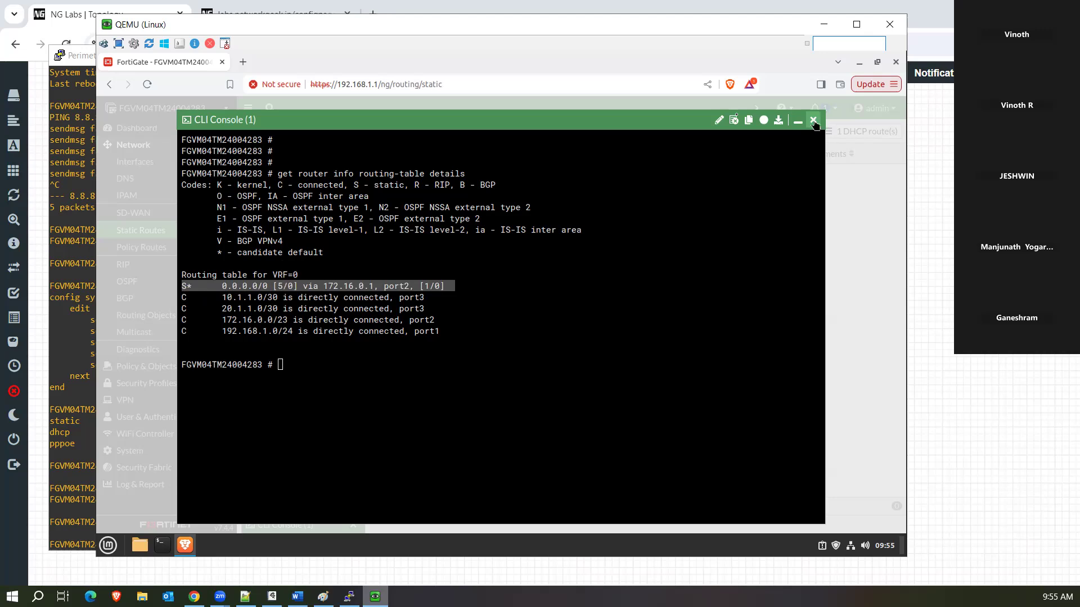
{"action": "left_click", "coordinate": [814, 120]}
{"action": "left_click", "coordinate": [269, 134]}
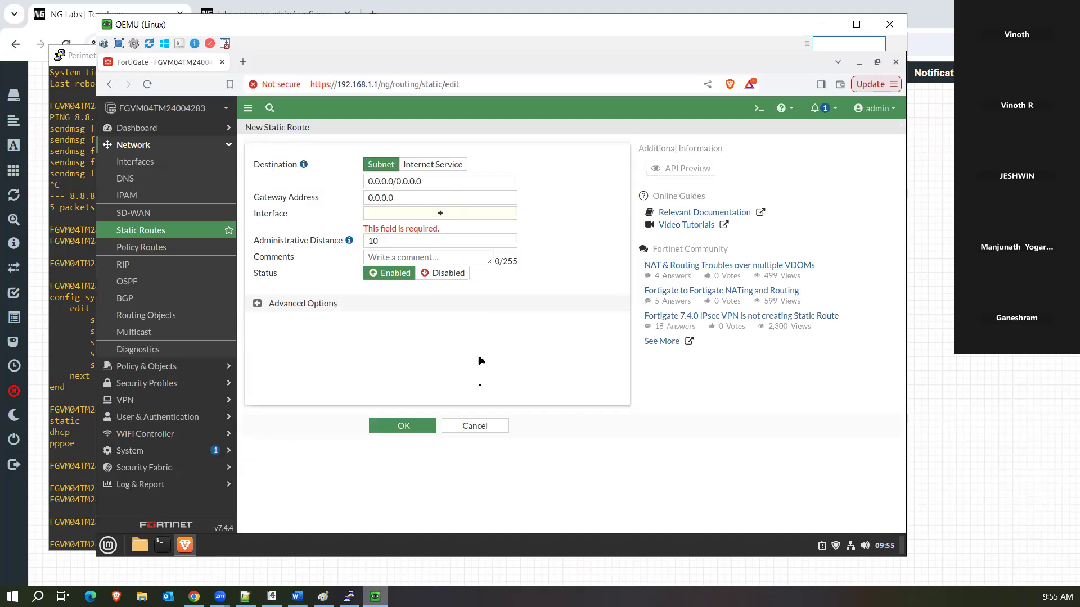
{"action": "left_click", "coordinate": [473, 431]}
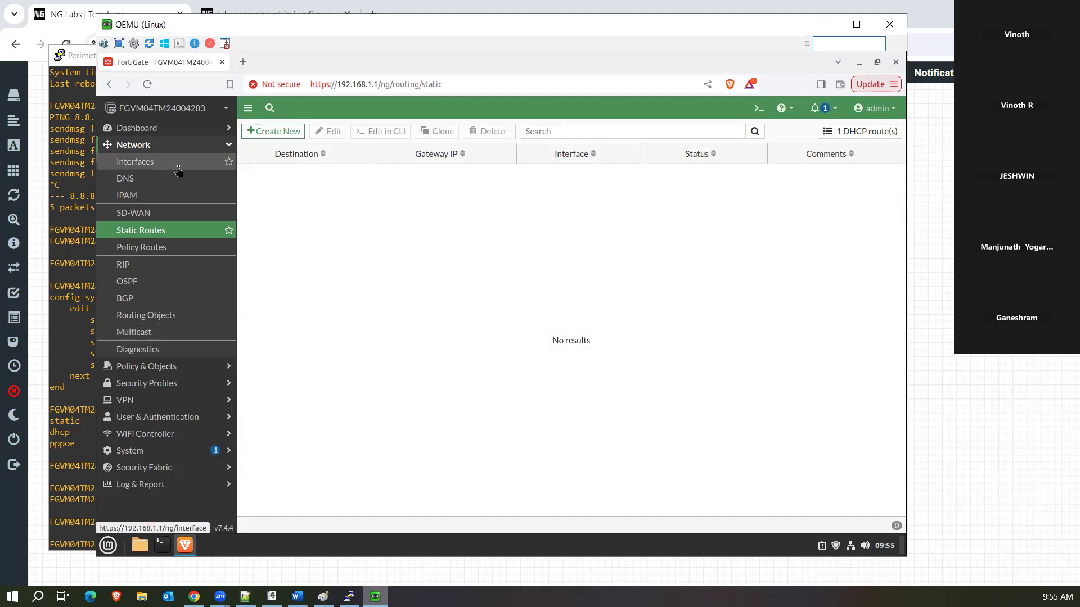
{"action": "left_click", "coordinate": [164, 421]}
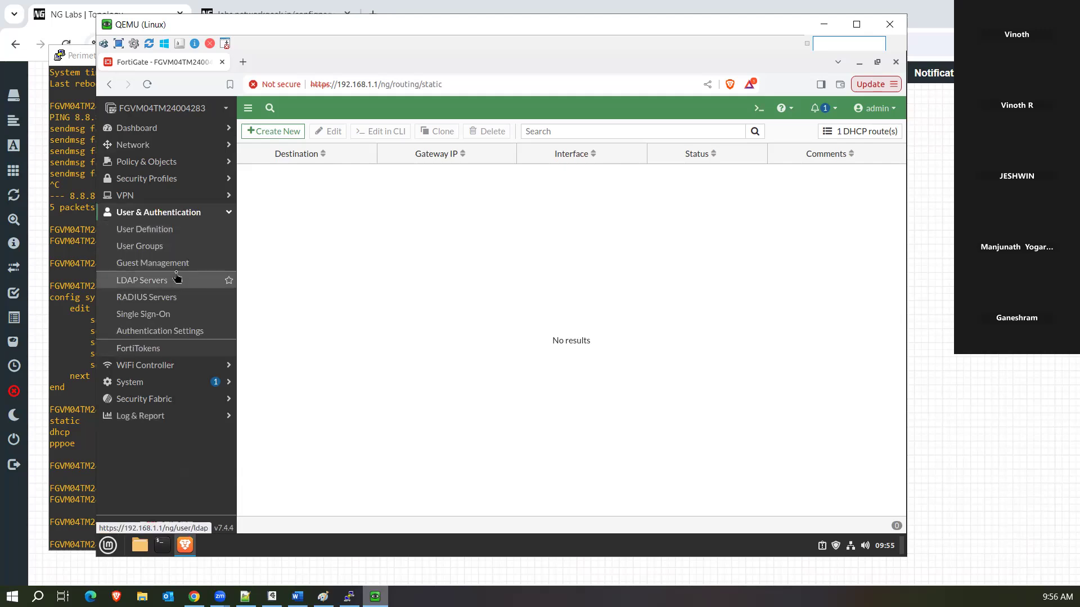
In System > Administrators, preview and cancel an SSO Admin form, then start a regular Administrator.
{"action": "left_click", "coordinate": [163, 385]}
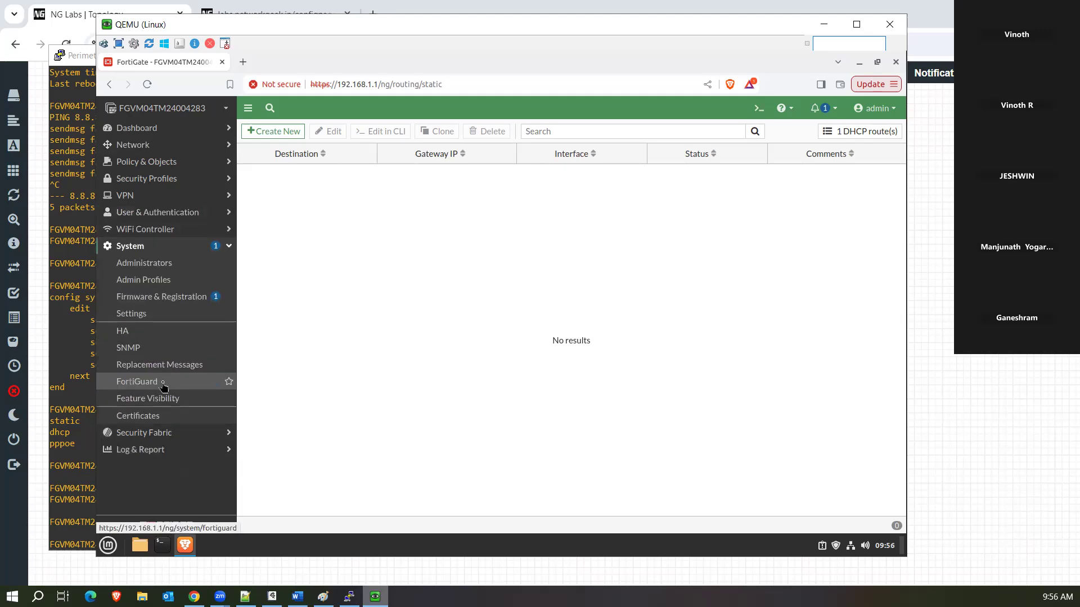
{"action": "left_click", "coordinate": [156, 266]}
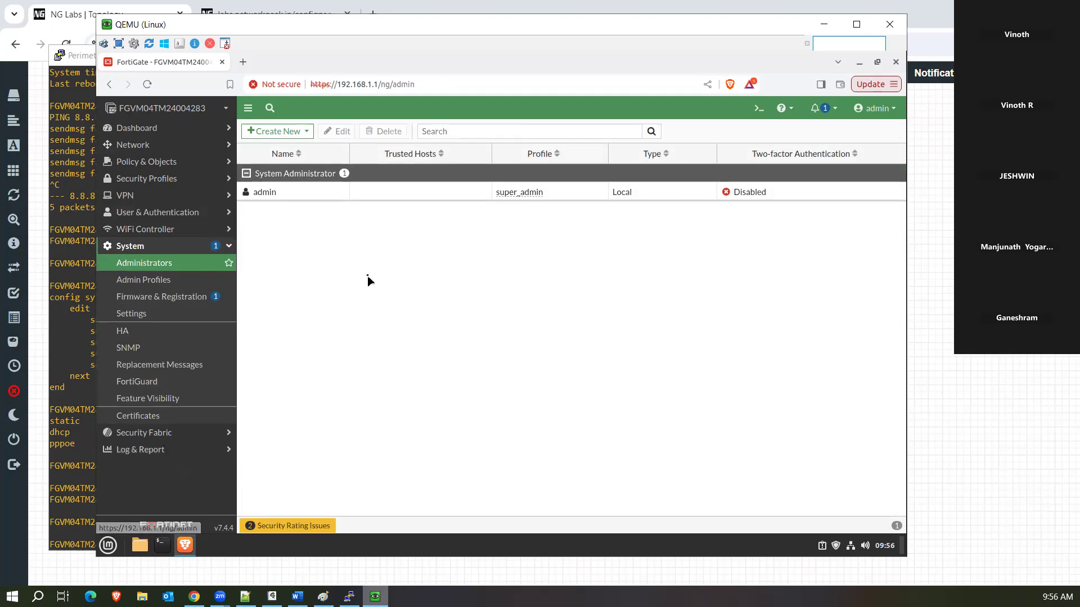
{"action": "left_click", "coordinate": [278, 132]}
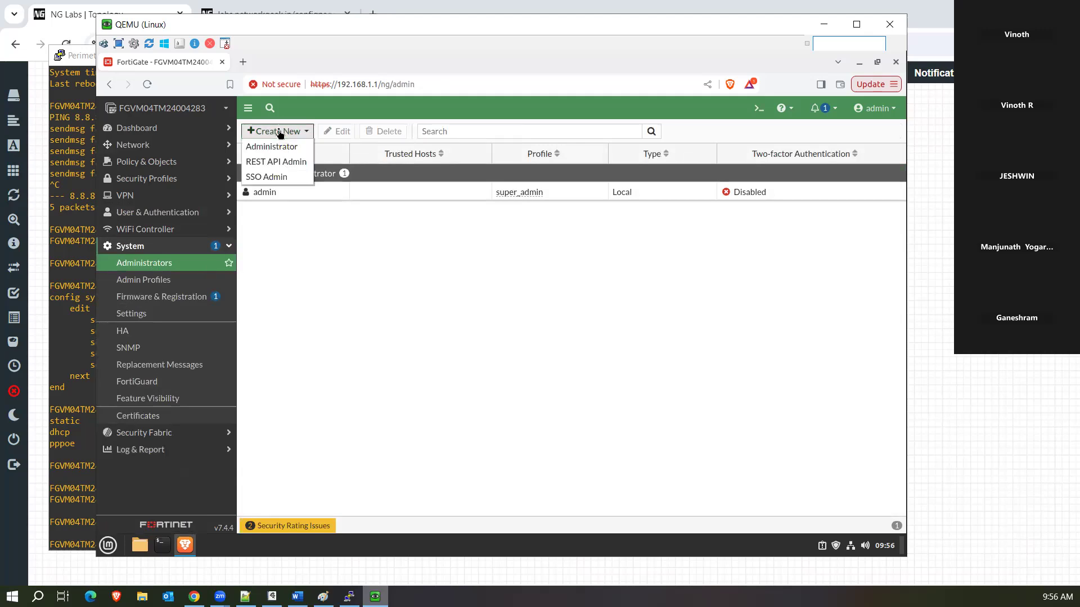
{"action": "left_click", "coordinate": [287, 179]}
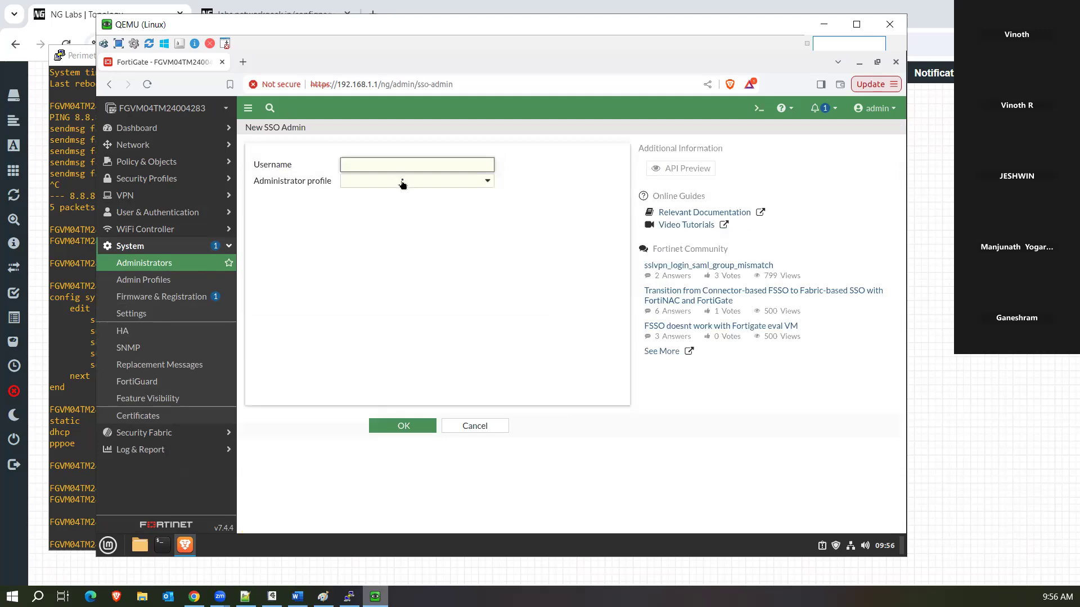
{"action": "left_click", "coordinate": [404, 182]}
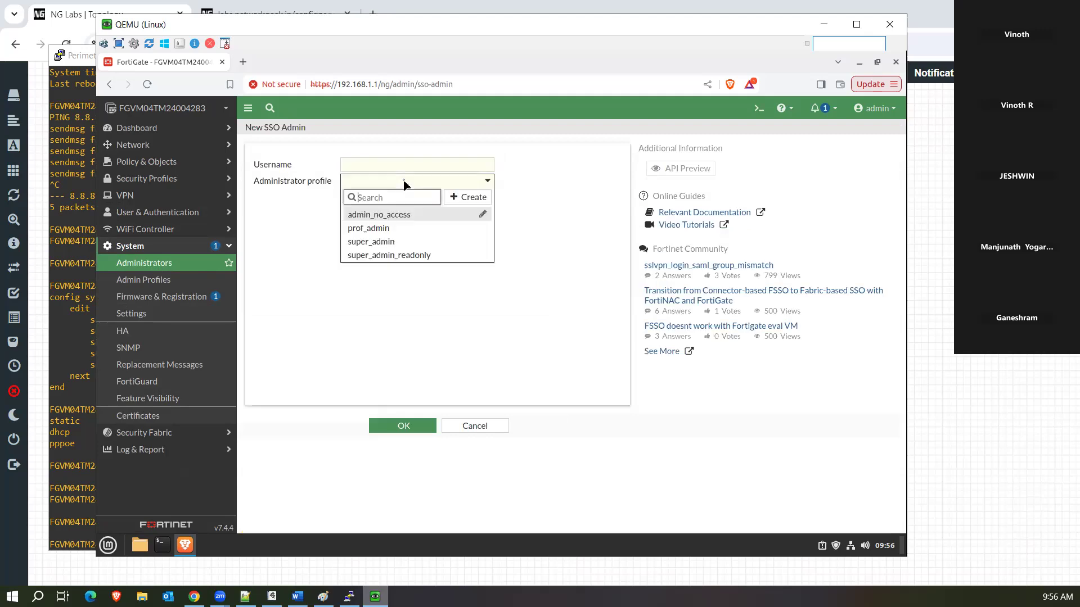
{"action": "left_click", "coordinate": [477, 426]}
{"action": "left_click", "coordinate": [458, 428]}
{"action": "left_click", "coordinate": [271, 135]}
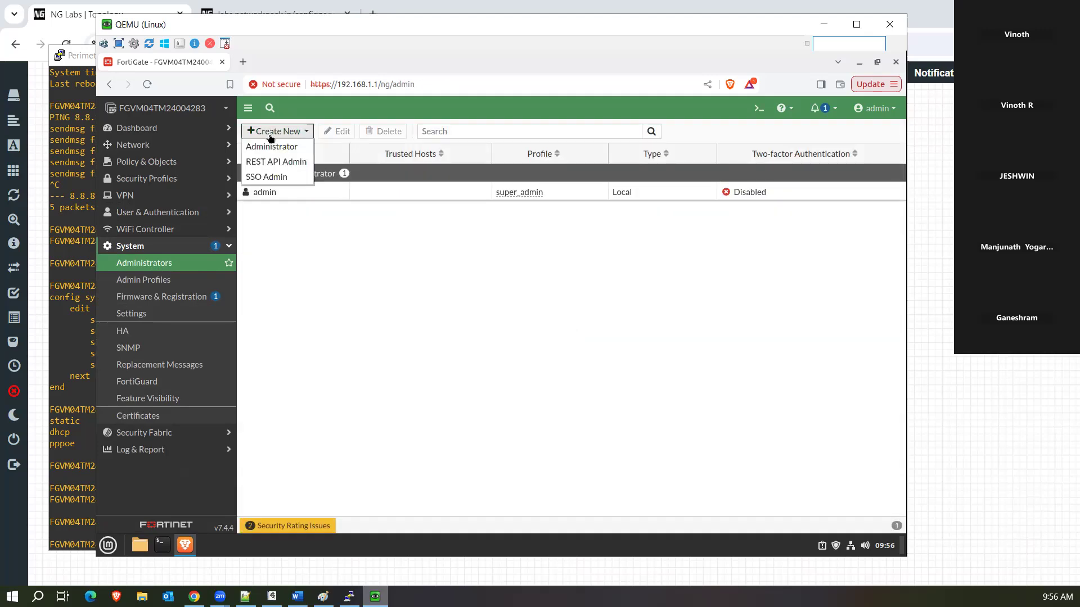
{"action": "left_click", "coordinate": [272, 148]}
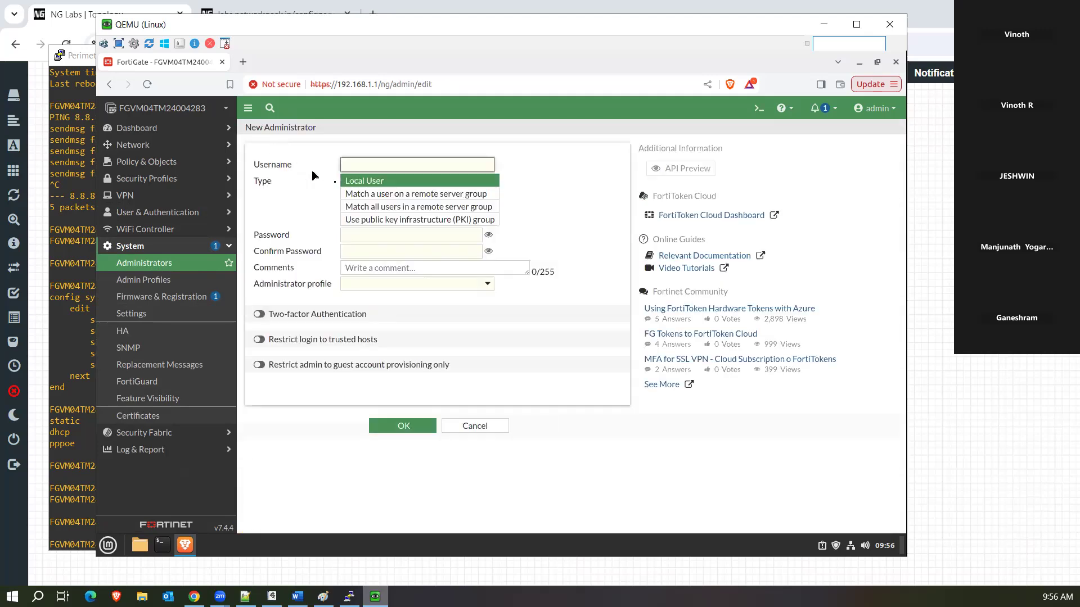
Try the remote and PKI administrator types, then settle on Local User.
{"action": "left_click", "coordinate": [560, 196]}
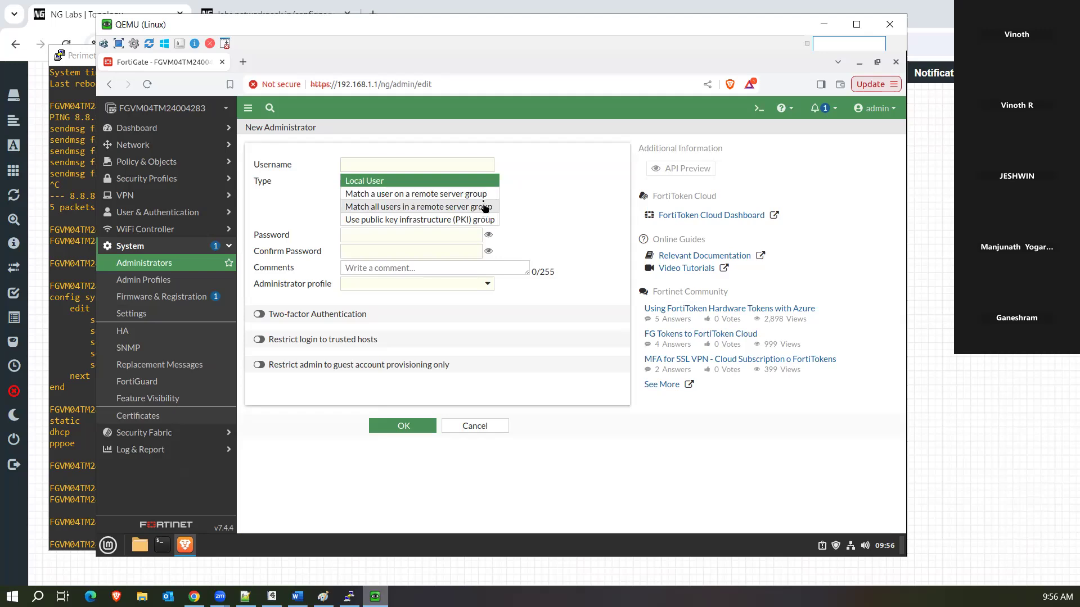
{"action": "left_click", "coordinate": [492, 198]}
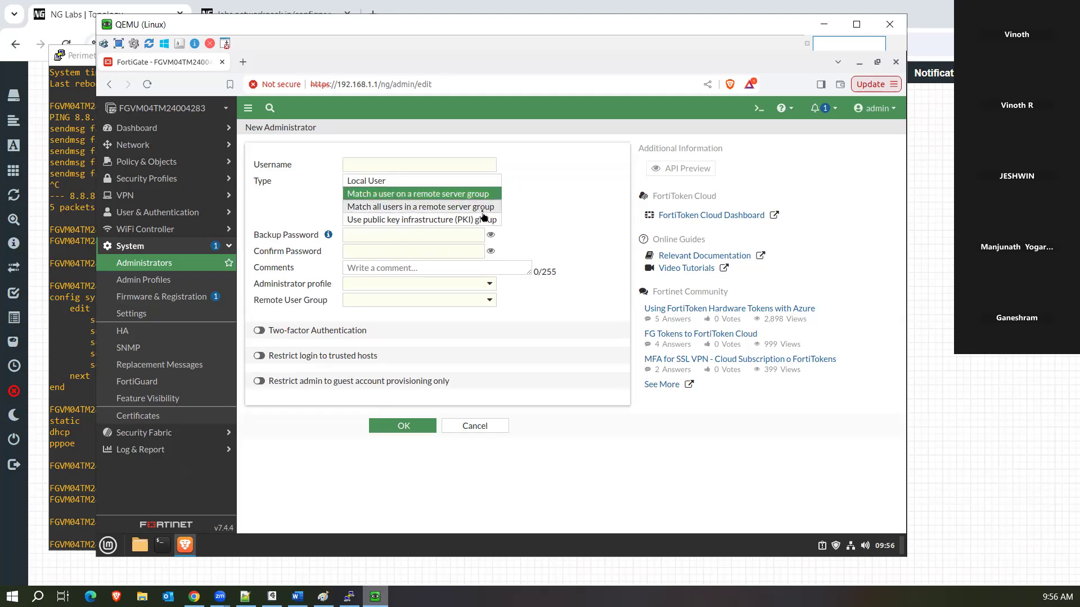
{"action": "left_click", "coordinate": [482, 210]}
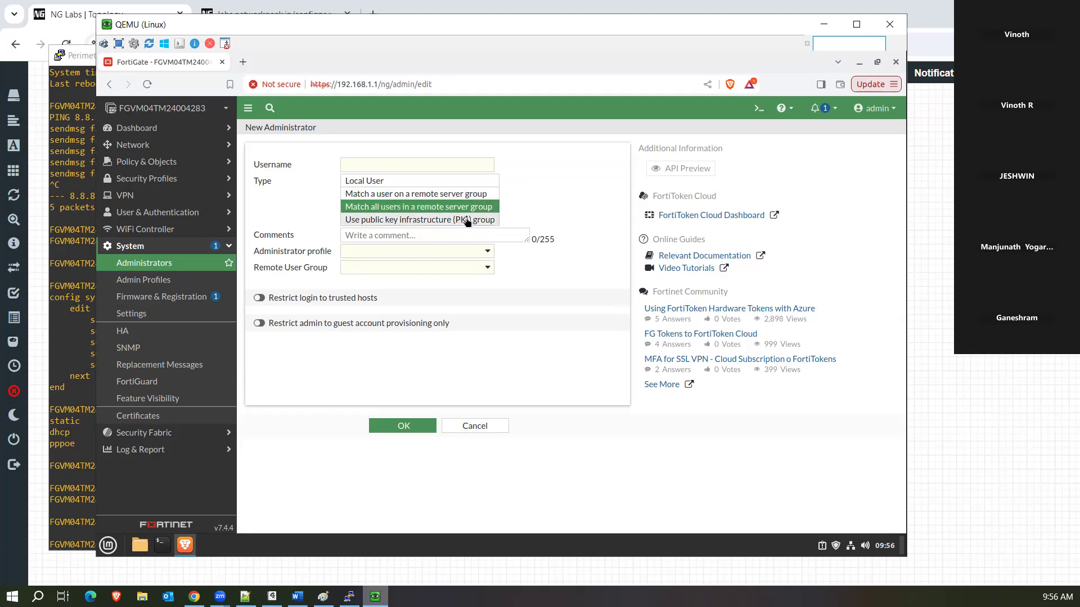
{"action": "left_click", "coordinate": [467, 220]}
{"action": "left_click", "coordinate": [456, 194]}
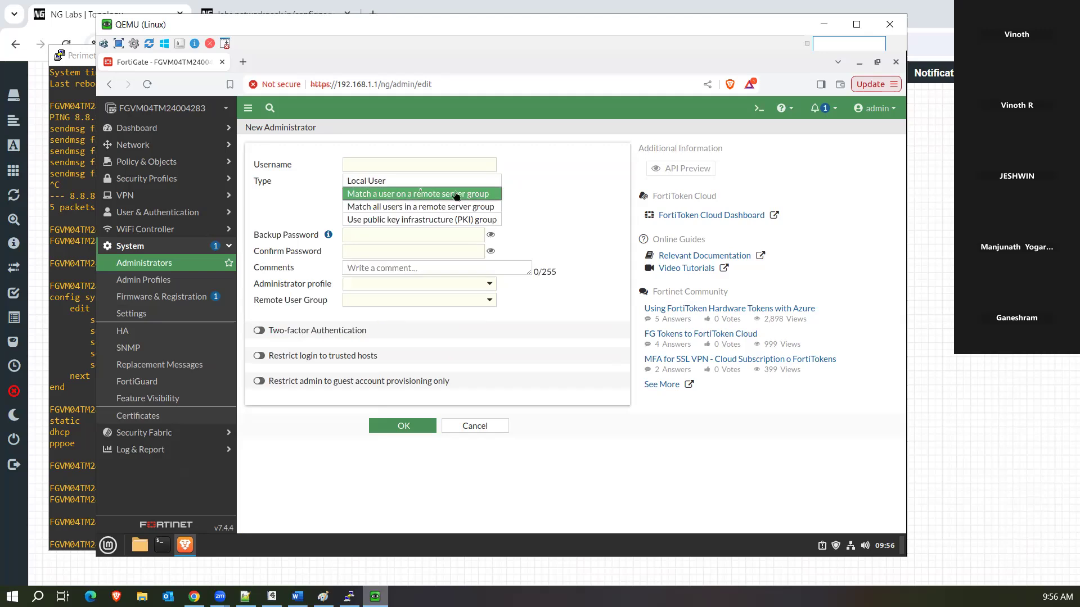
{"action": "left_click", "coordinate": [398, 182]}
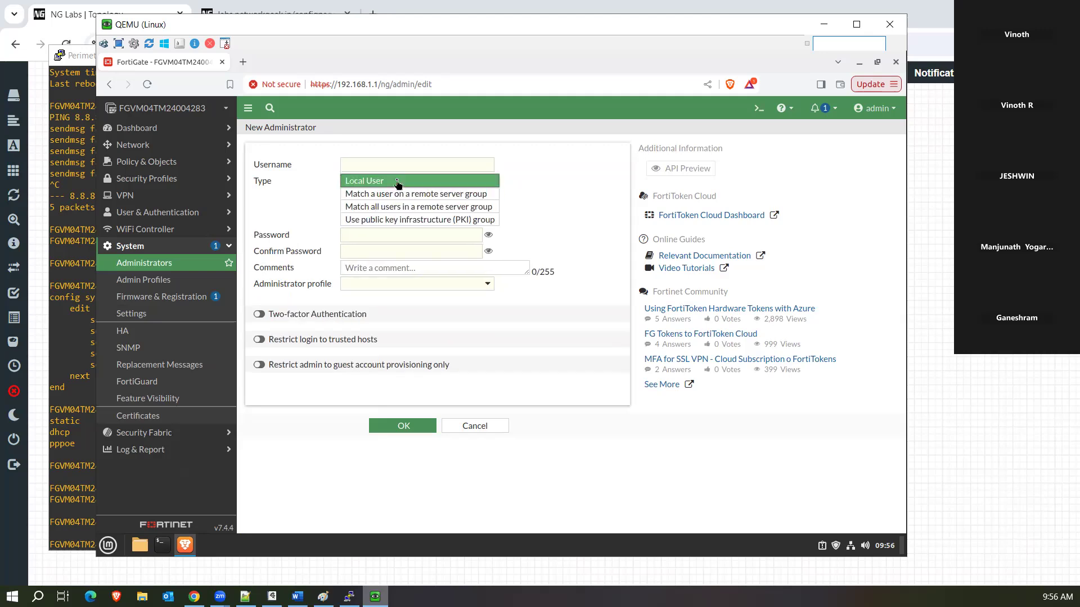
Enter username test123 and paste the password into both password fields.
{"action": "left_click", "coordinate": [366, 166]}
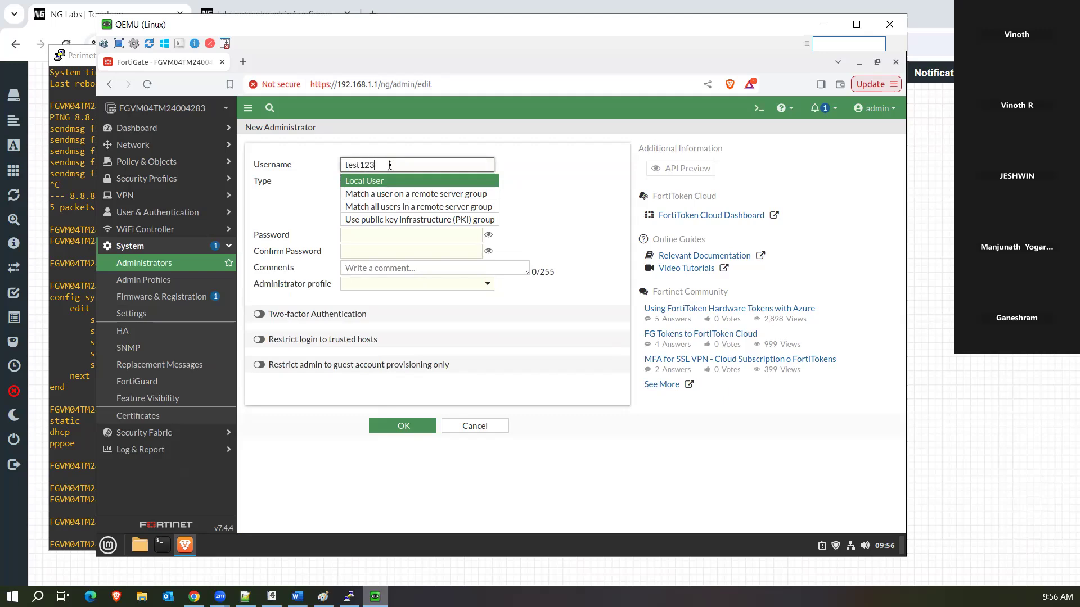
{"action": "left_click", "coordinate": [362, 236]}
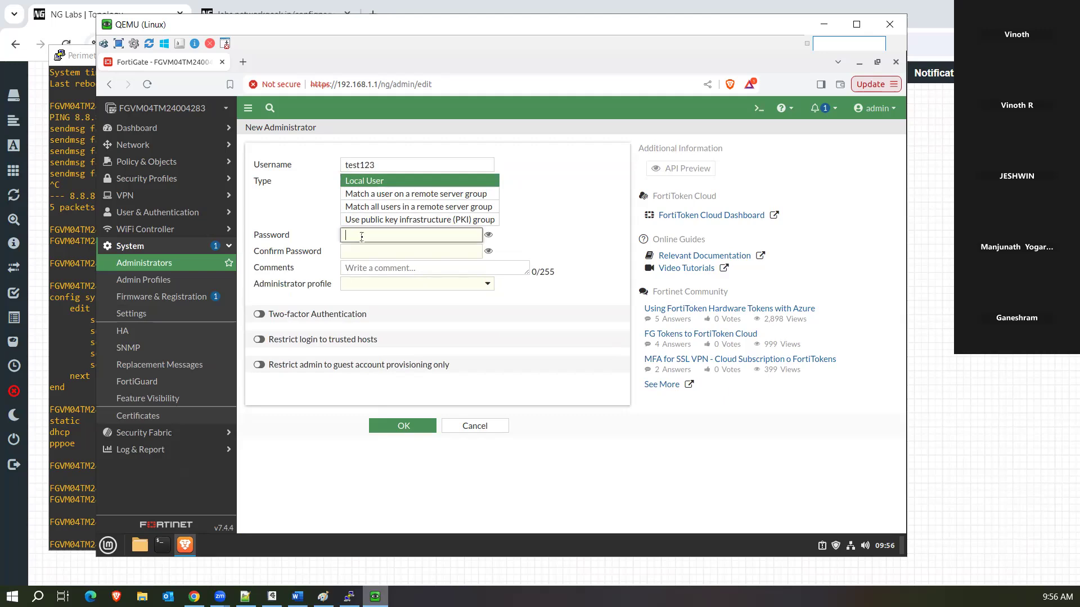
{"action": "triple_click", "coordinate": [383, 162]}
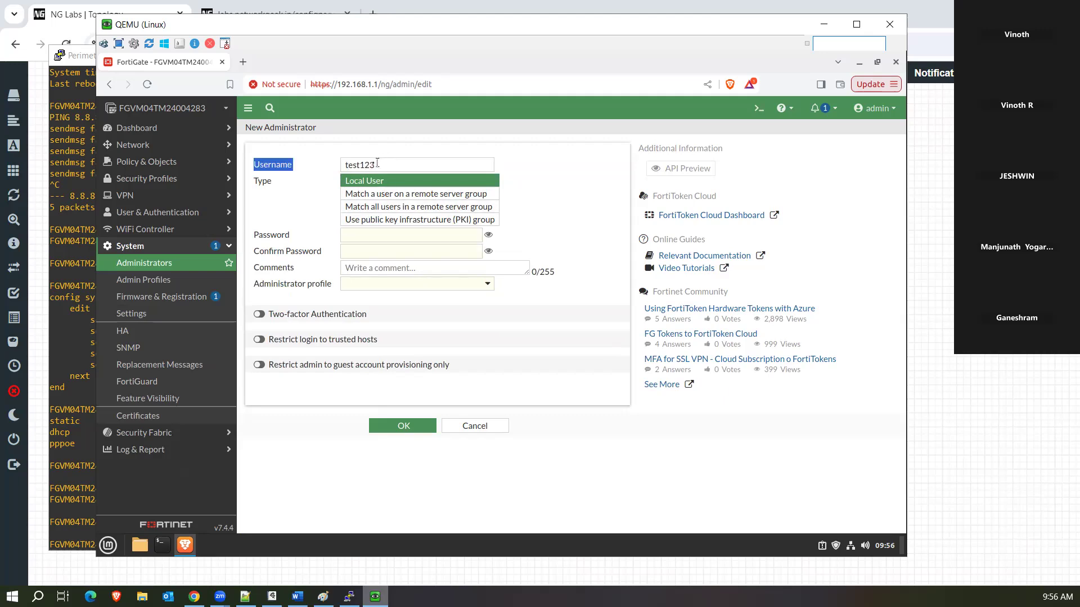
{"action": "left_click_drag", "start_coordinate": [380, 162], "coordinate": [328, 167]}
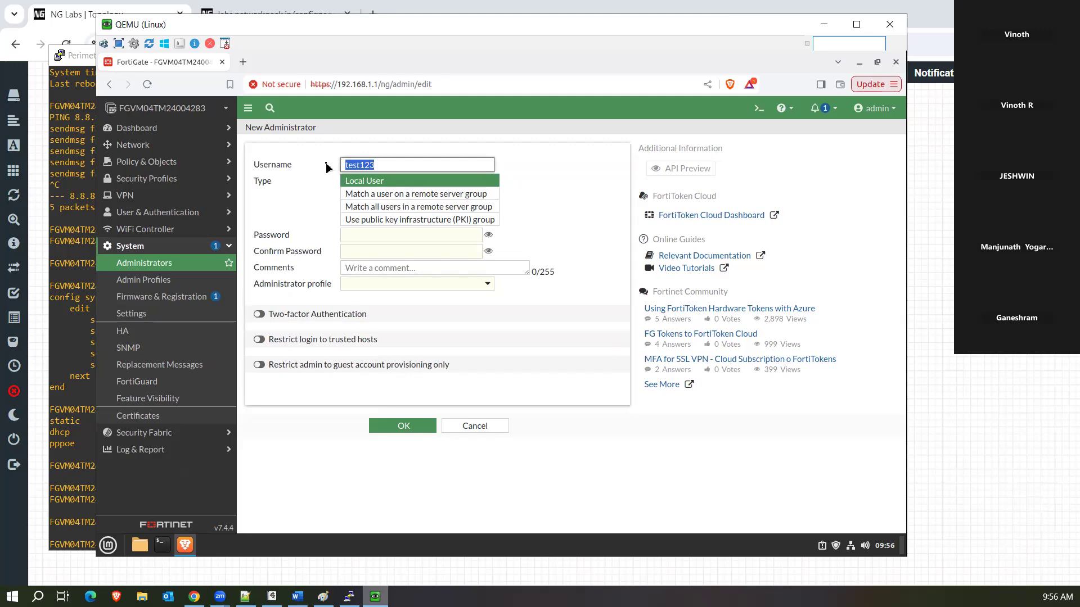
{"action": "left_click", "coordinate": [382, 234]}
{"action": "key", "text": "ctrl+v"}
{"action": "left_click", "coordinate": [370, 251]}
{"action": "key", "text": "ctrl+v"}
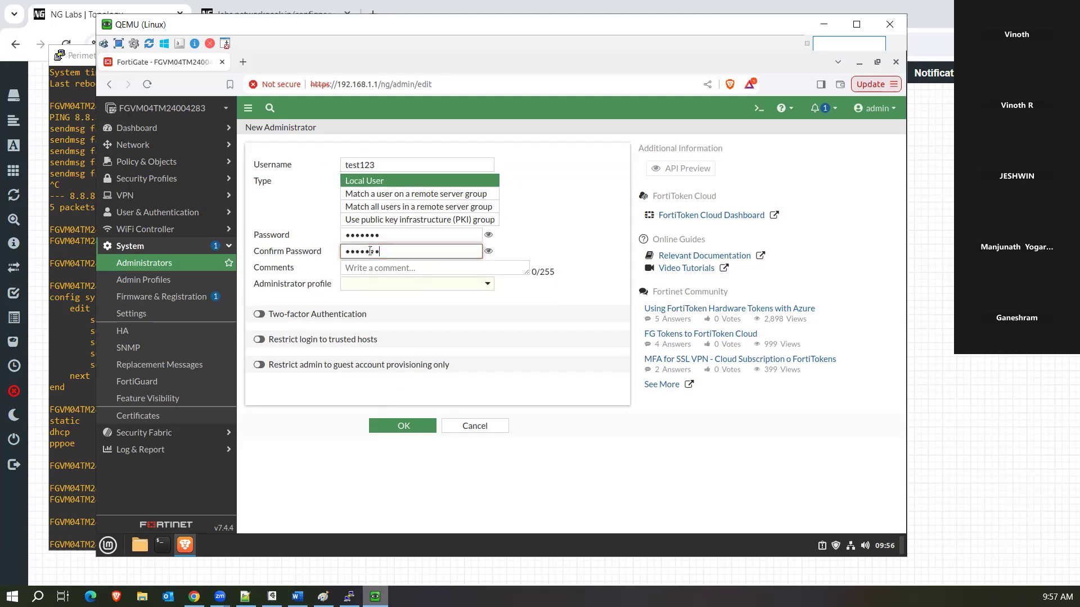
Assign the super_admin profile and save the new administrator.
{"action": "left_click", "coordinate": [401, 286]}
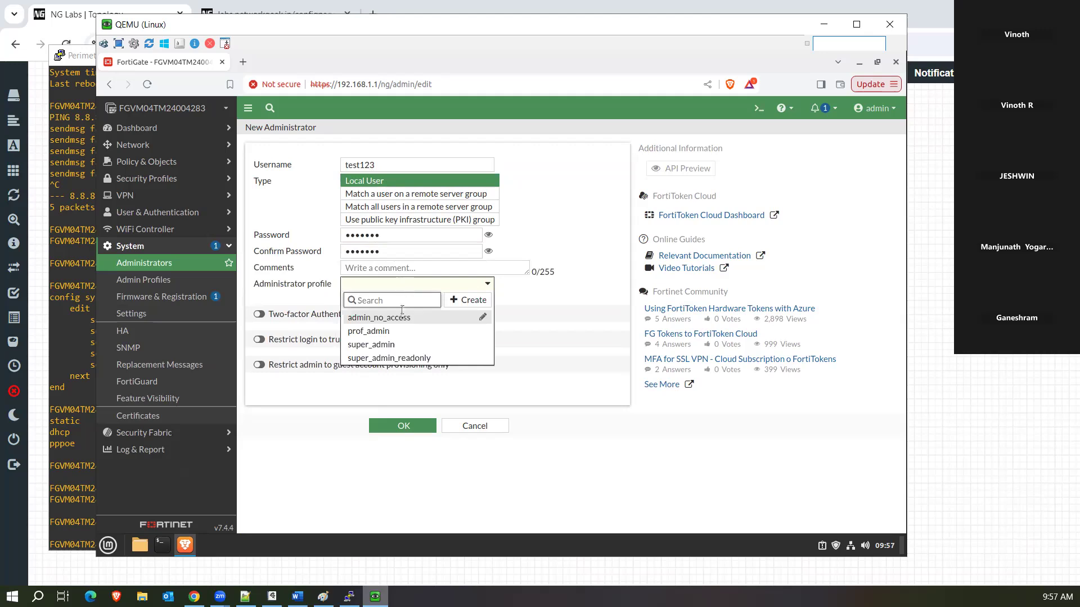
{"action": "mouse_move", "coordinate": [404, 363]}
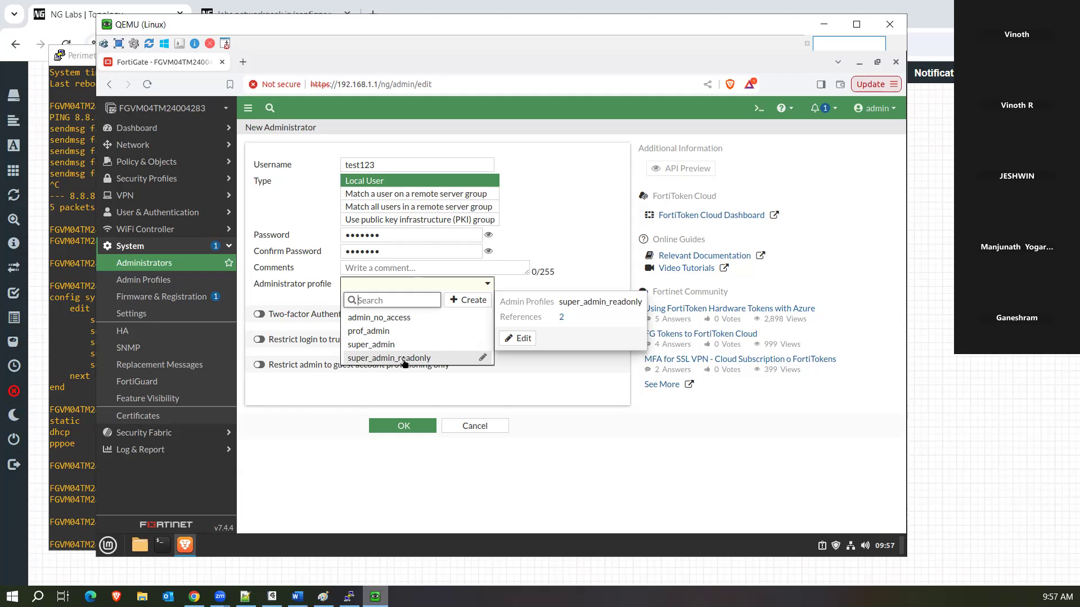
{"action": "left_click", "coordinate": [405, 345]}
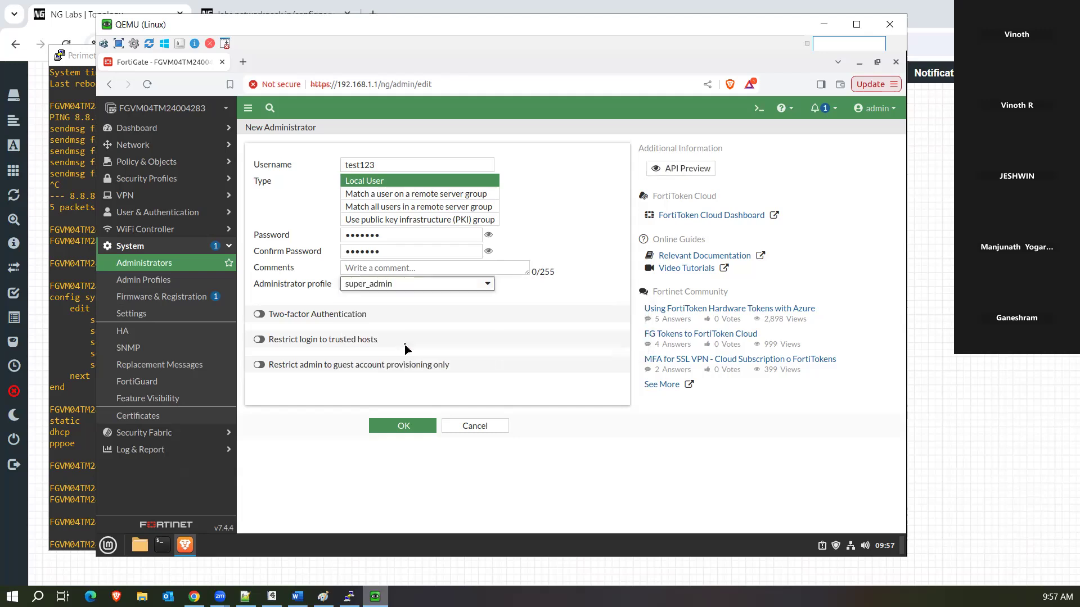
{"action": "left_click", "coordinate": [404, 426]}
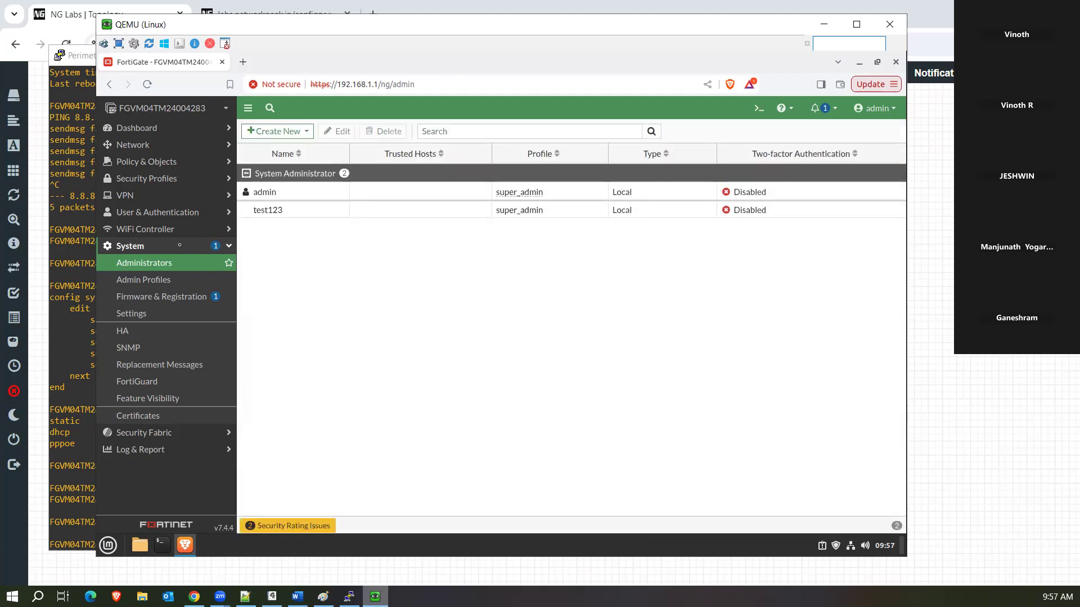
Review the super_admin profile's permissions in Admin Profiles and cancel without changes.
{"action": "left_click", "coordinate": [149, 281]}
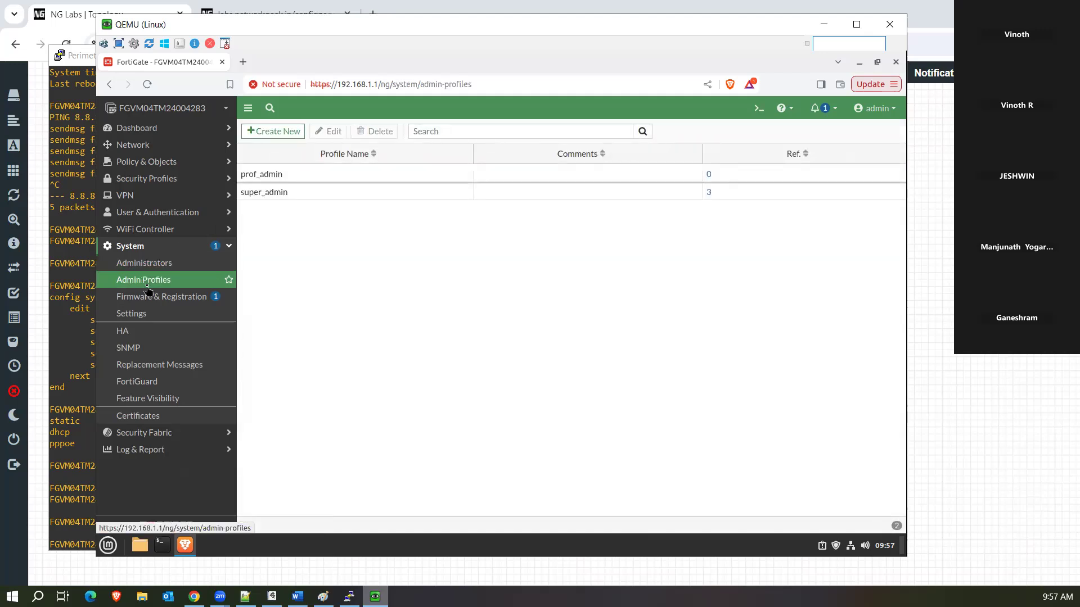
{"action": "double_click", "coordinate": [294, 198]}
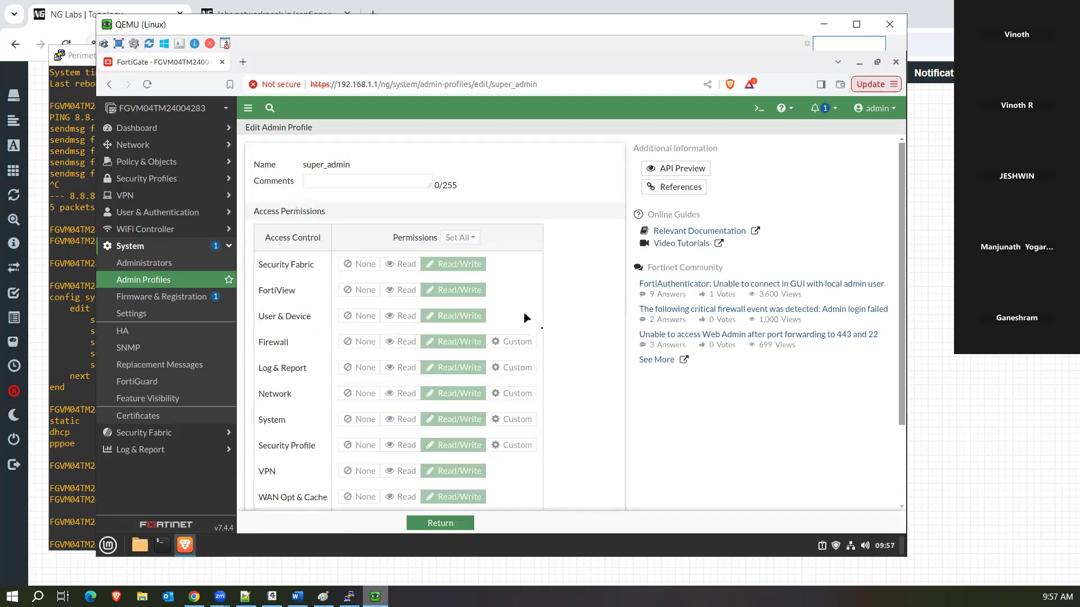
{"action": "scroll", "coordinate": [546, 335], "scroll_direction": "down", "scroll_amount": 3}
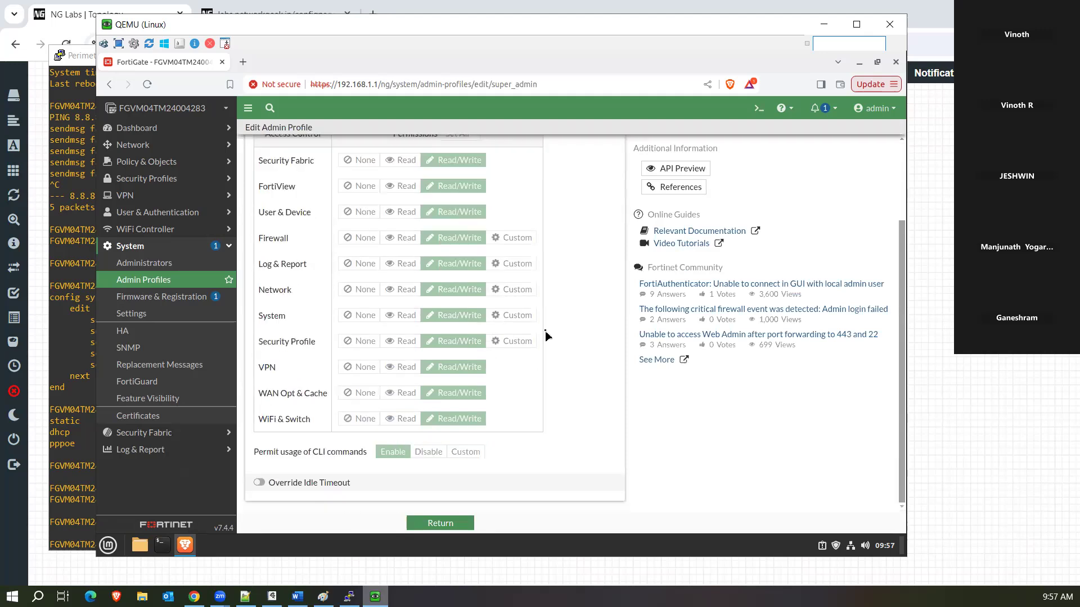
{"action": "scroll", "coordinate": [546, 336], "scroll_direction": "up", "scroll_amount": 2}
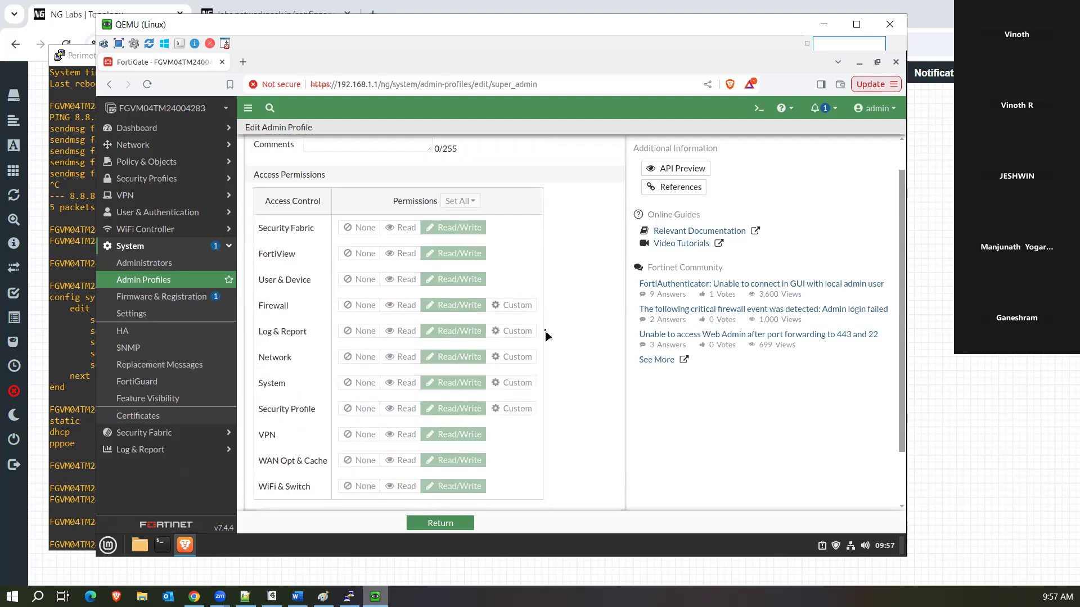
{"action": "scroll", "coordinate": [545, 335], "scroll_direction": "down", "scroll_amount": 2}
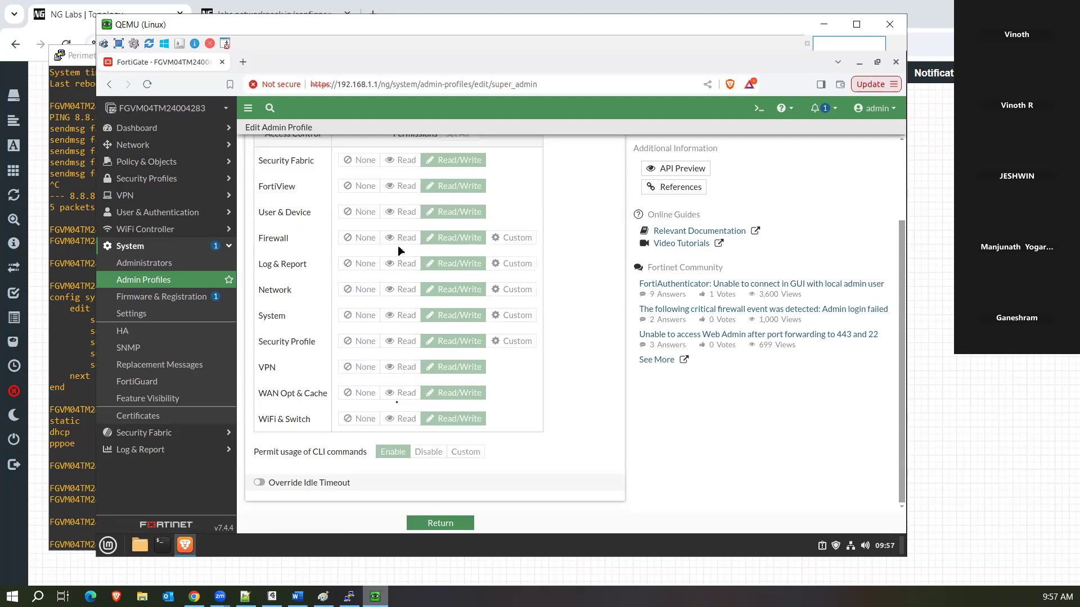
{"action": "left_click", "coordinate": [457, 524]}
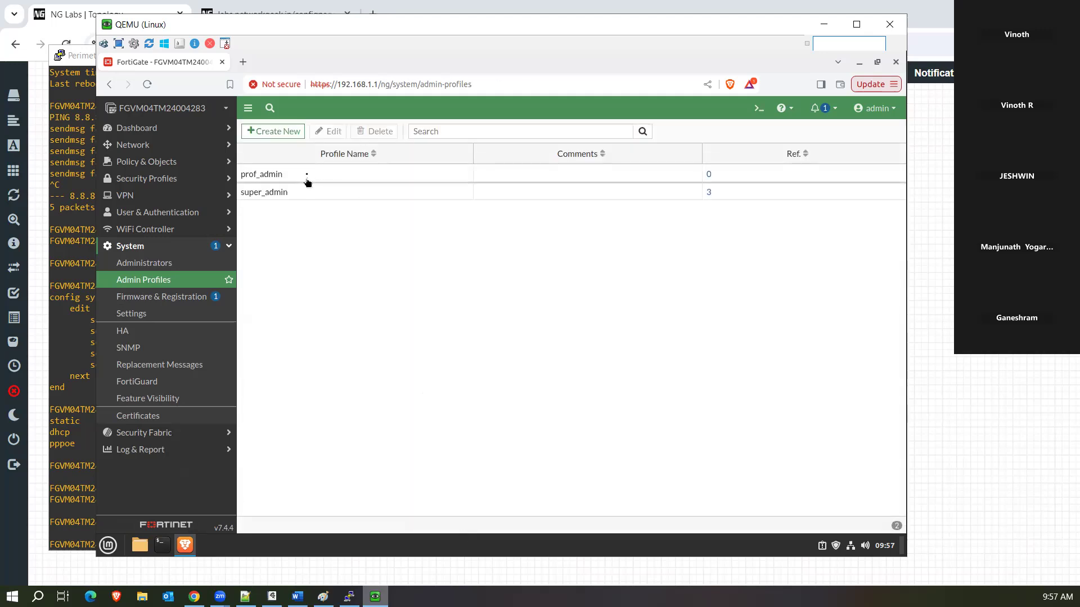
Review prof_admin's set-all options and permissions, then cancel without saving.
{"action": "double_click", "coordinate": [308, 178]}
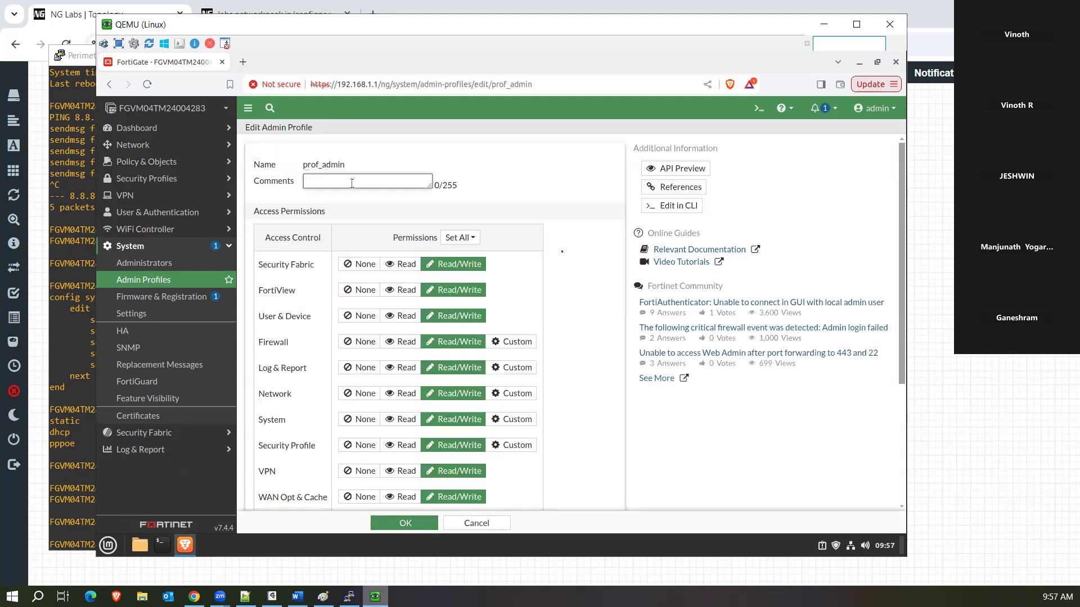
{"action": "left_click", "coordinate": [469, 244]}
{"action": "left_click", "coordinate": [583, 266]}
{"action": "scroll", "coordinate": [583, 266], "scroll_direction": "down", "scroll_amount": 3}
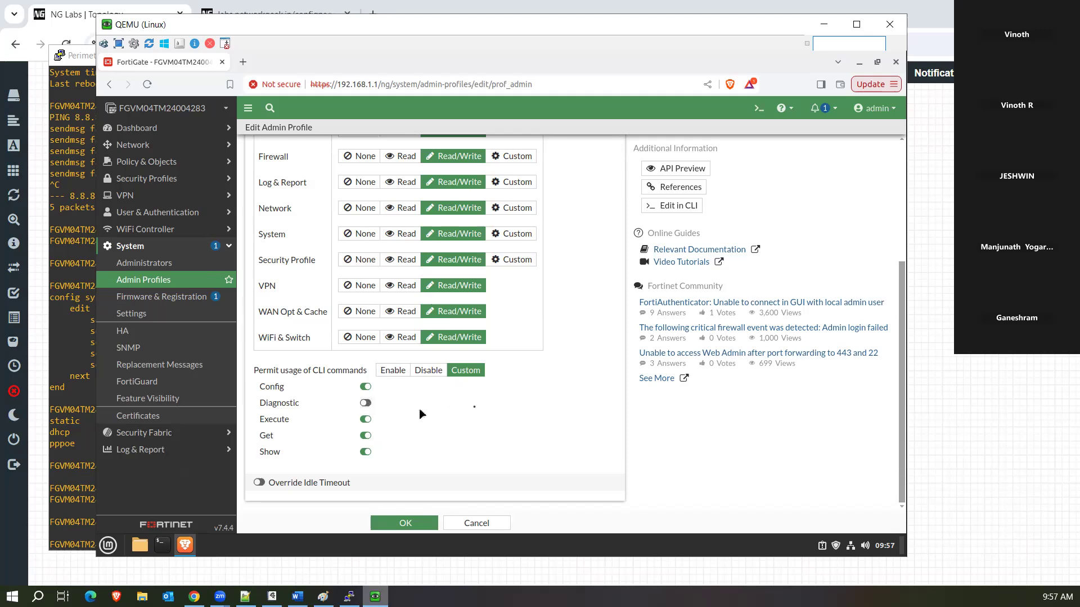
{"action": "scroll", "coordinate": [481, 412], "scroll_direction": "up", "scroll_amount": 3}
{"action": "scroll", "coordinate": [481, 412], "scroll_direction": "up", "scroll_amount": 1}
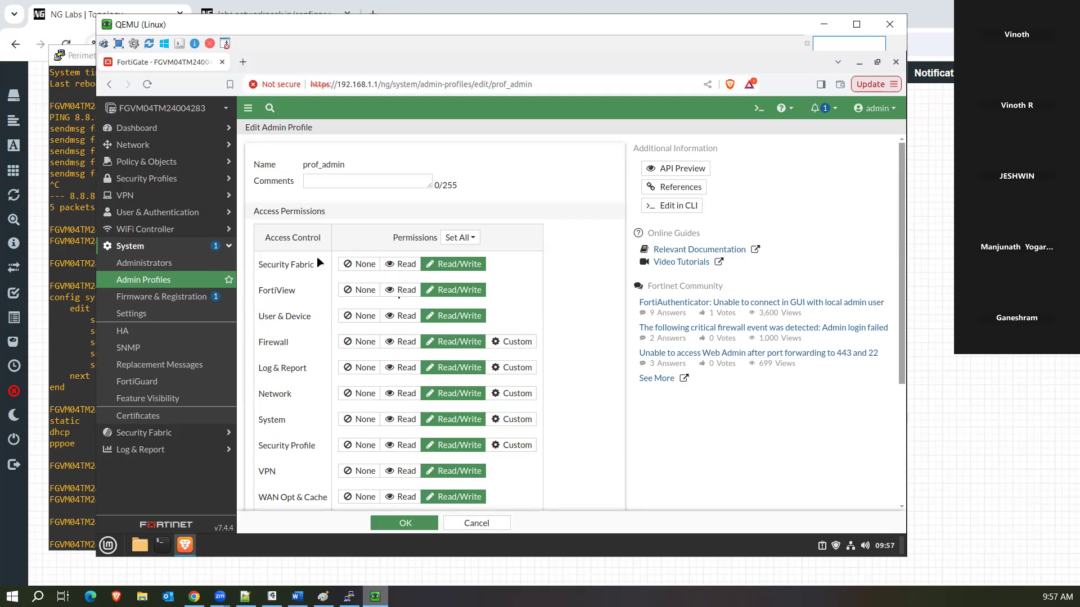
{"action": "left_click", "coordinate": [493, 520]}
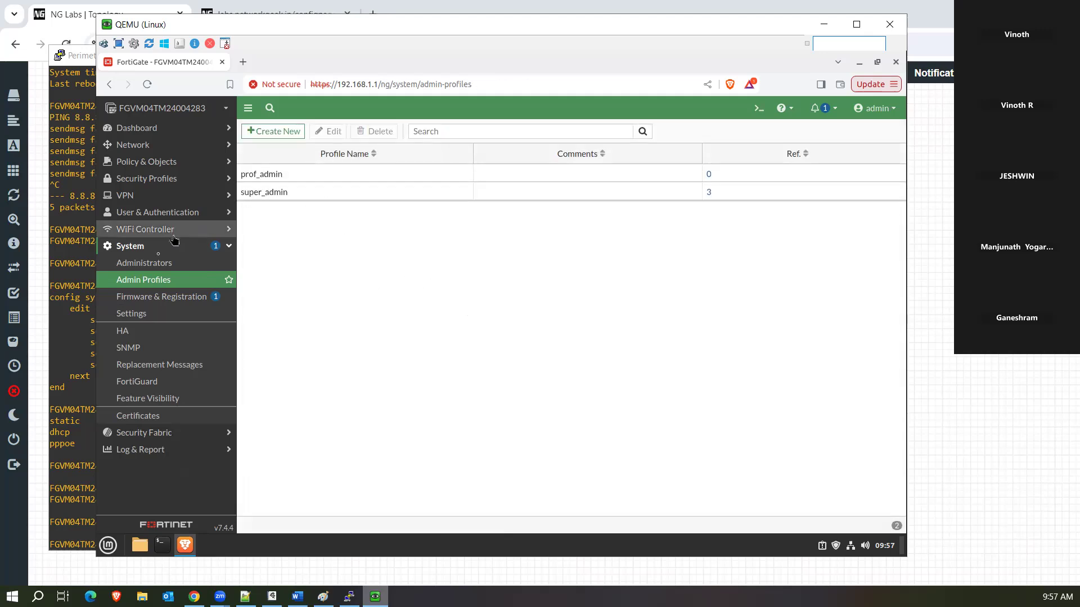
{"action": "left_click", "coordinate": [160, 274]}
Edit administrator test123 and change its administrator profile from super_admin to prof_admin.
{"action": "left_click", "coordinate": [158, 265]}
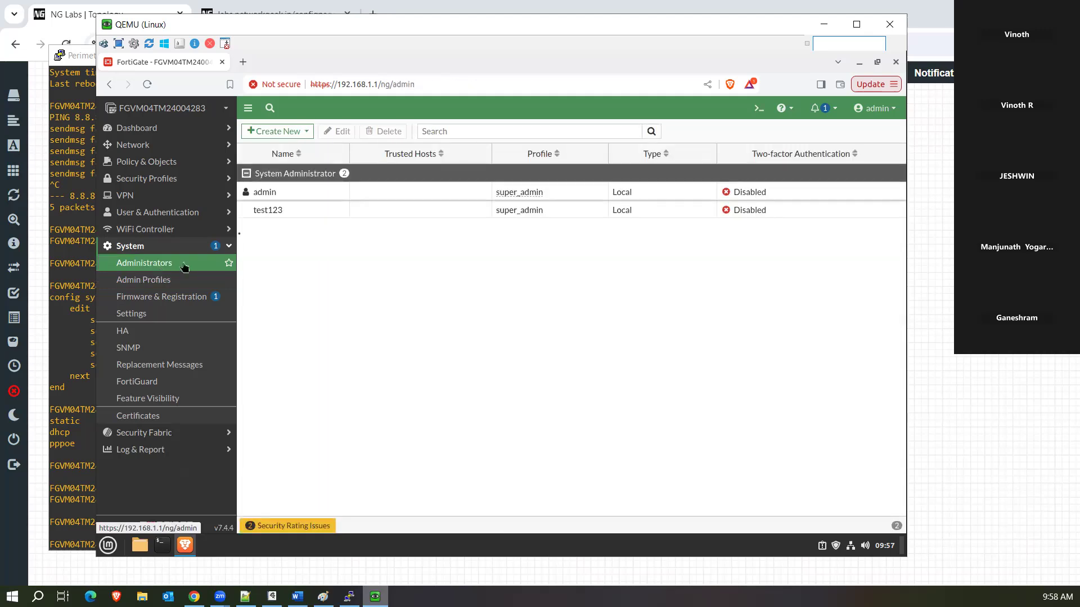
{"action": "left_click", "coordinate": [311, 216]}
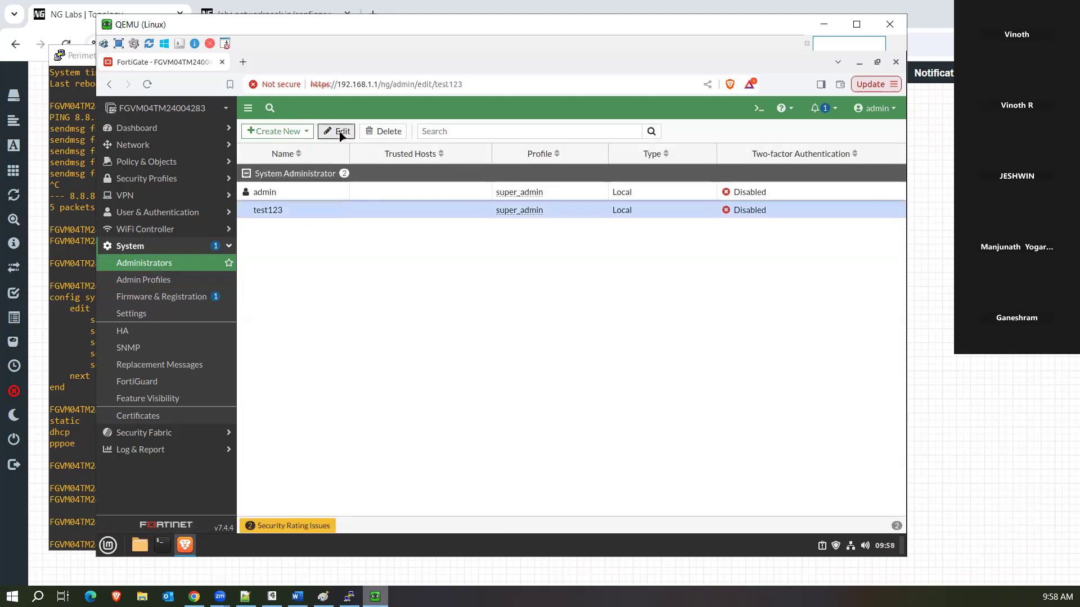
{"action": "left_click", "coordinate": [339, 132]}
{"action": "left_click", "coordinate": [422, 251]}
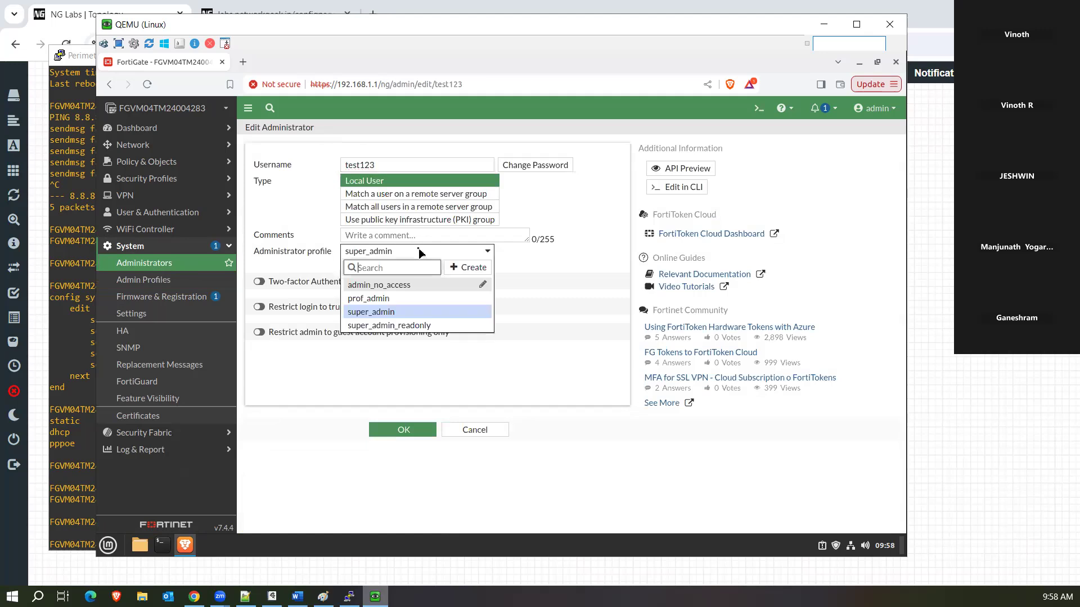
{"action": "left_click", "coordinate": [387, 304]}
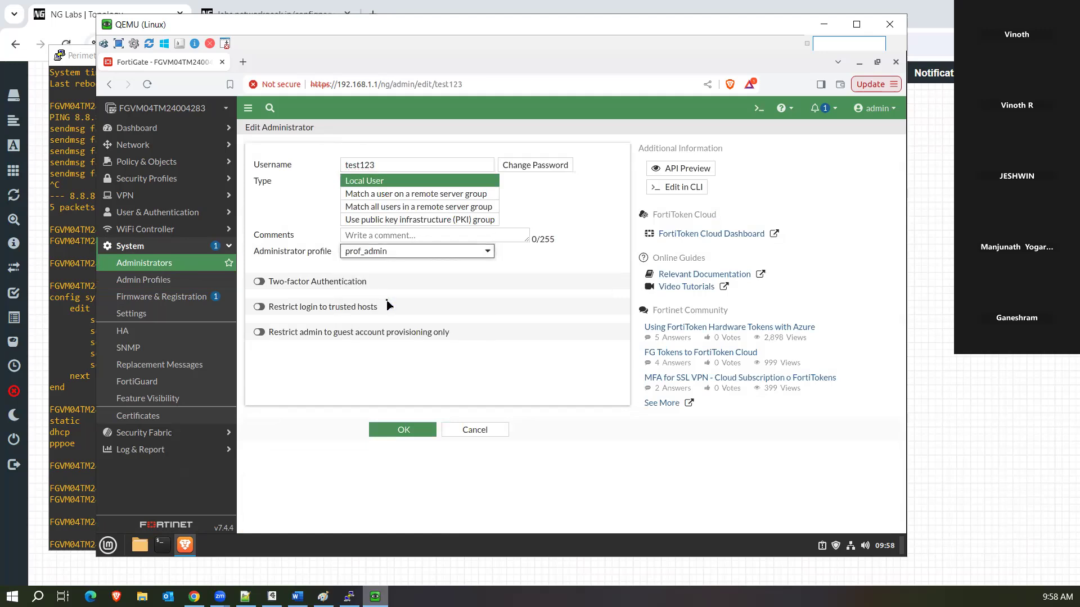
{"action": "mouse_move", "coordinate": [433, 257]}
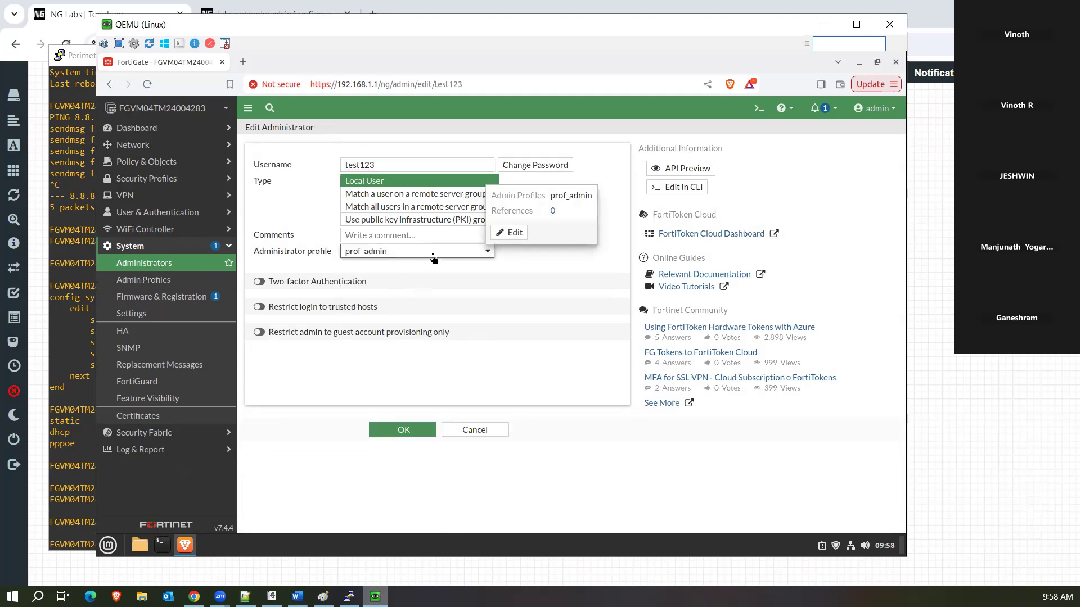
{"action": "left_click", "coordinate": [433, 257]}
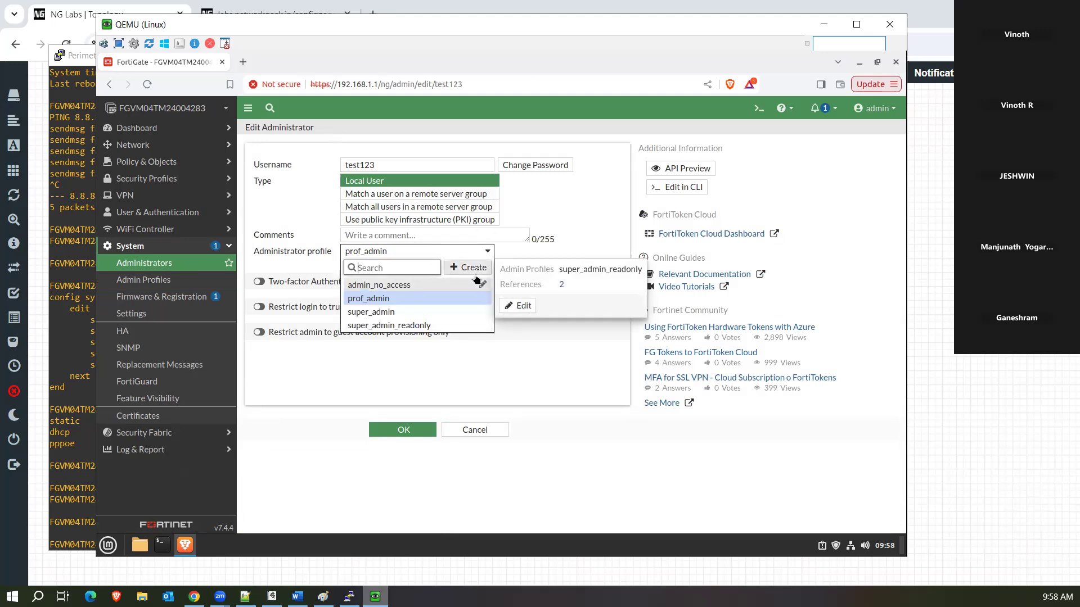
{"action": "left_click", "coordinate": [514, 328]}
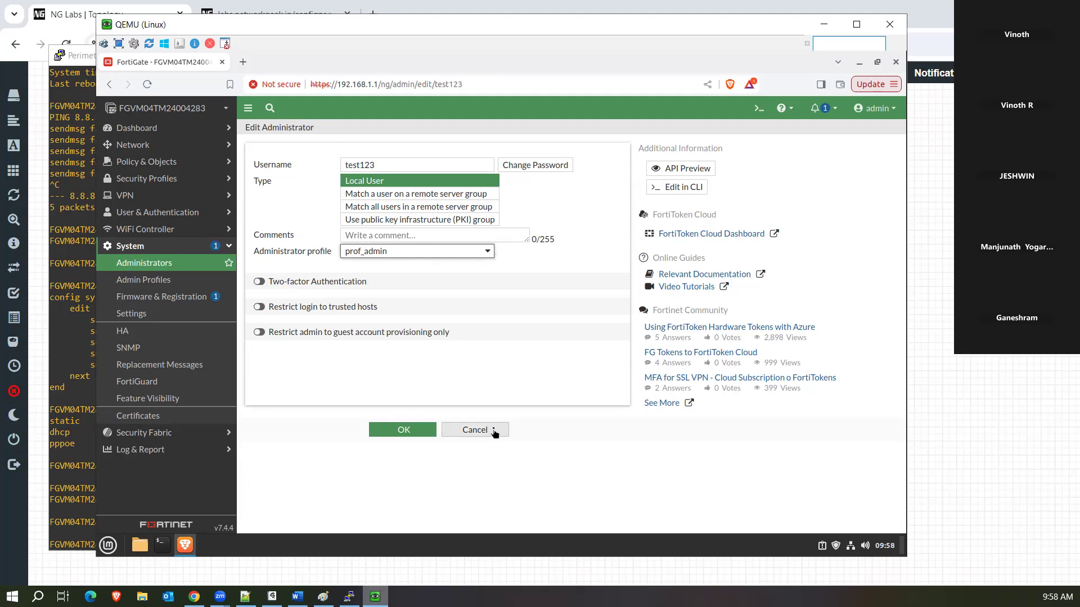
Cancel the test123 edit, look over super_admin and prof_admin, then create a new admin profile.
{"action": "left_click", "coordinate": [494, 432]}
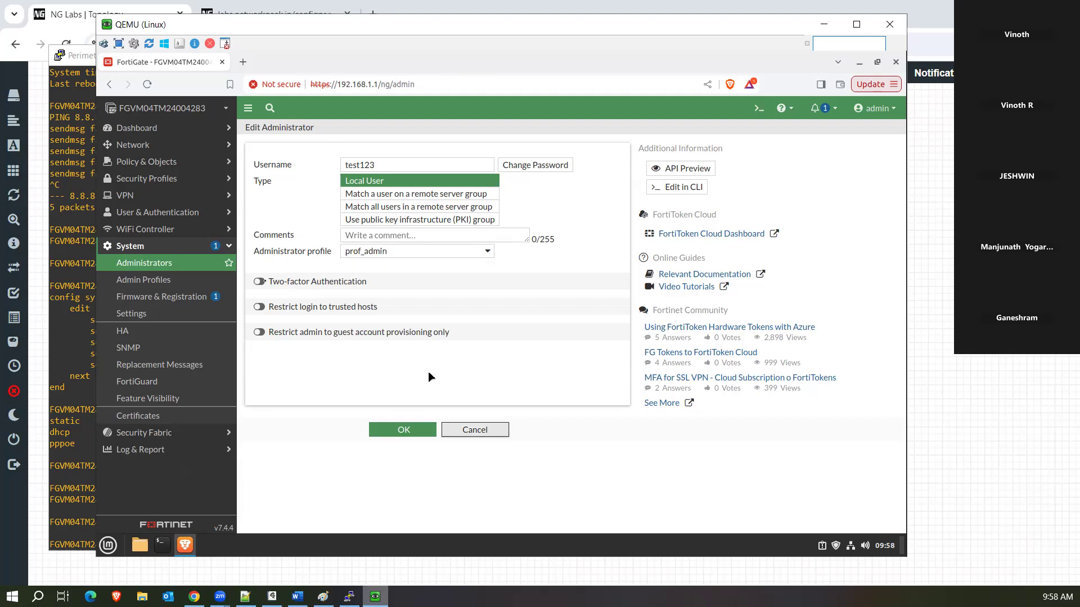
{"action": "left_click", "coordinate": [153, 283]}
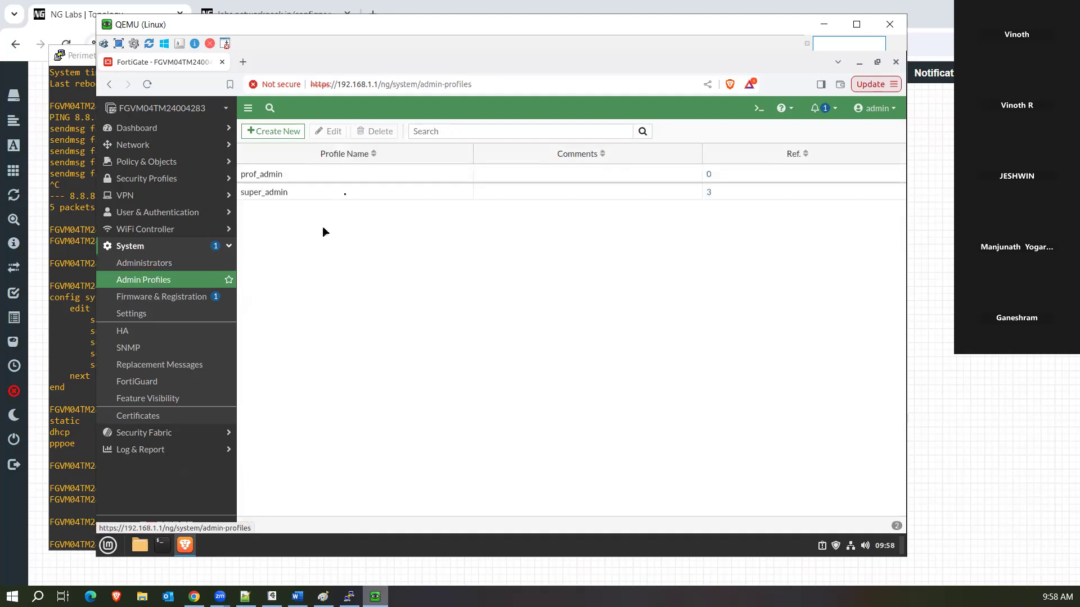
{"action": "left_click", "coordinate": [325, 202]}
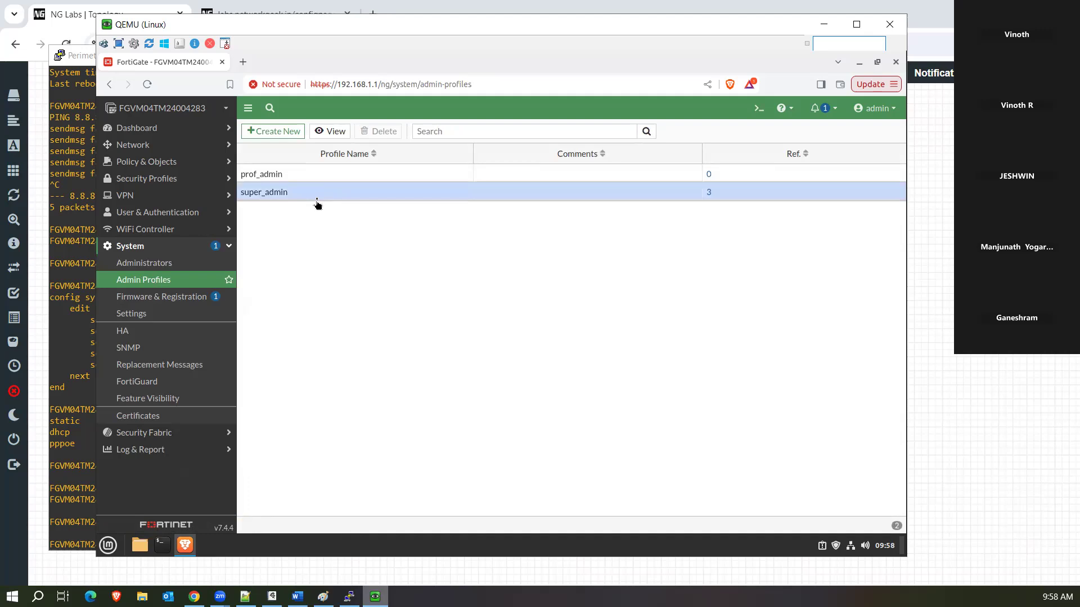
{"action": "left_click", "coordinate": [333, 178]}
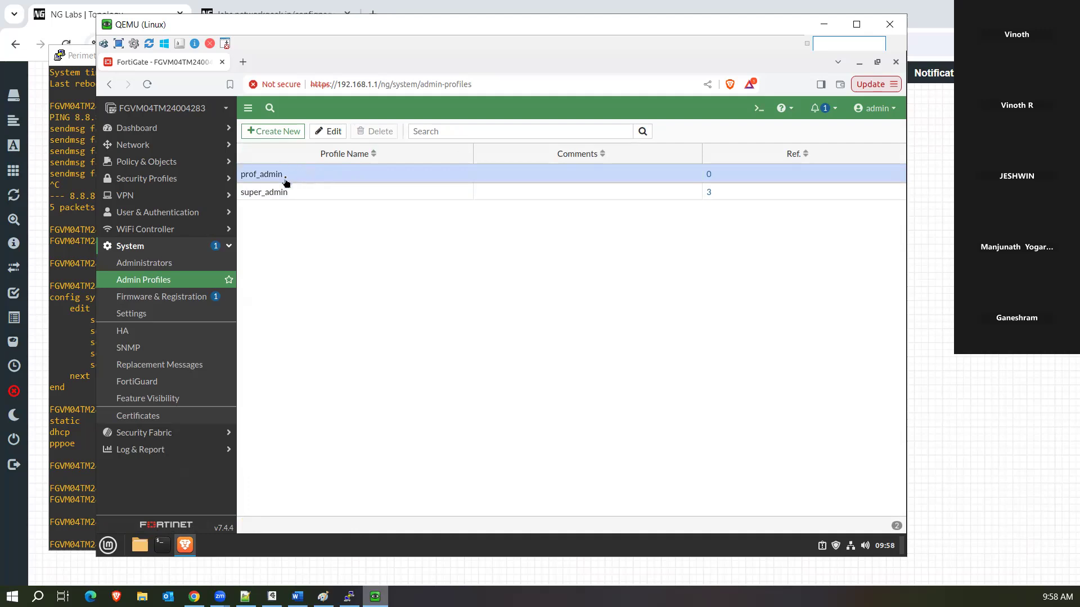
{"action": "left_click", "coordinate": [282, 136]}
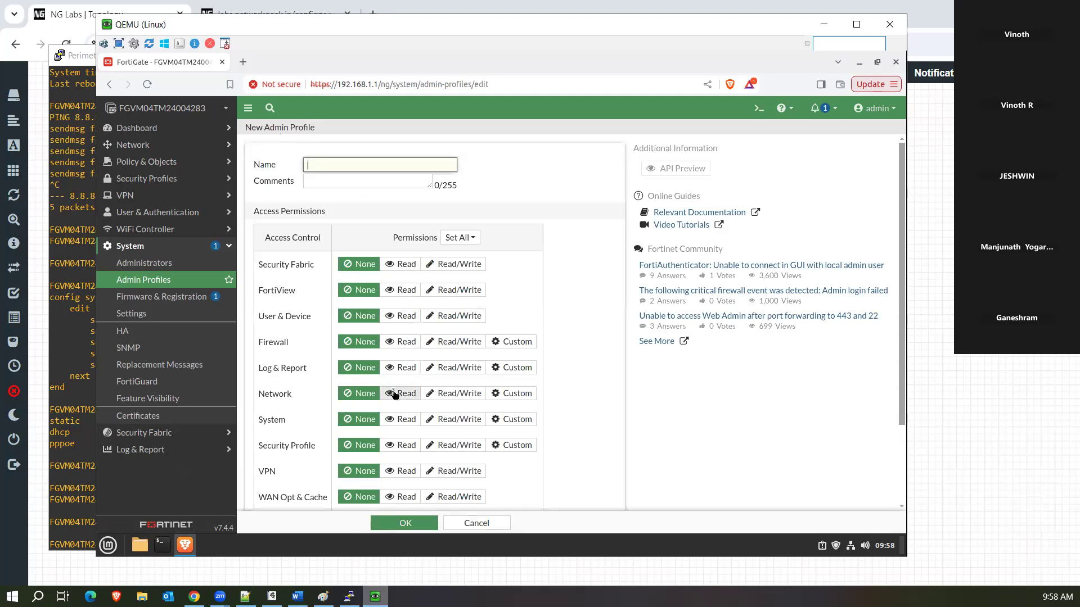
Set Security Fabric to Read/Write and Firewall to Custom permissions.
{"action": "left_click", "coordinate": [352, 271]}
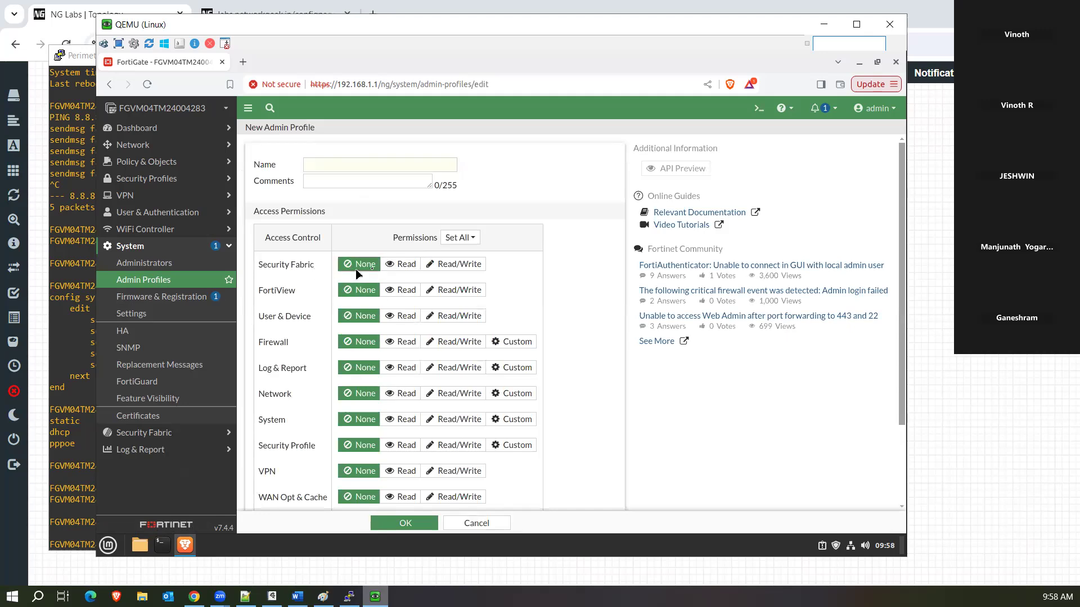
{"action": "left_click", "coordinate": [402, 264]}
{"action": "left_click", "coordinate": [442, 265]}
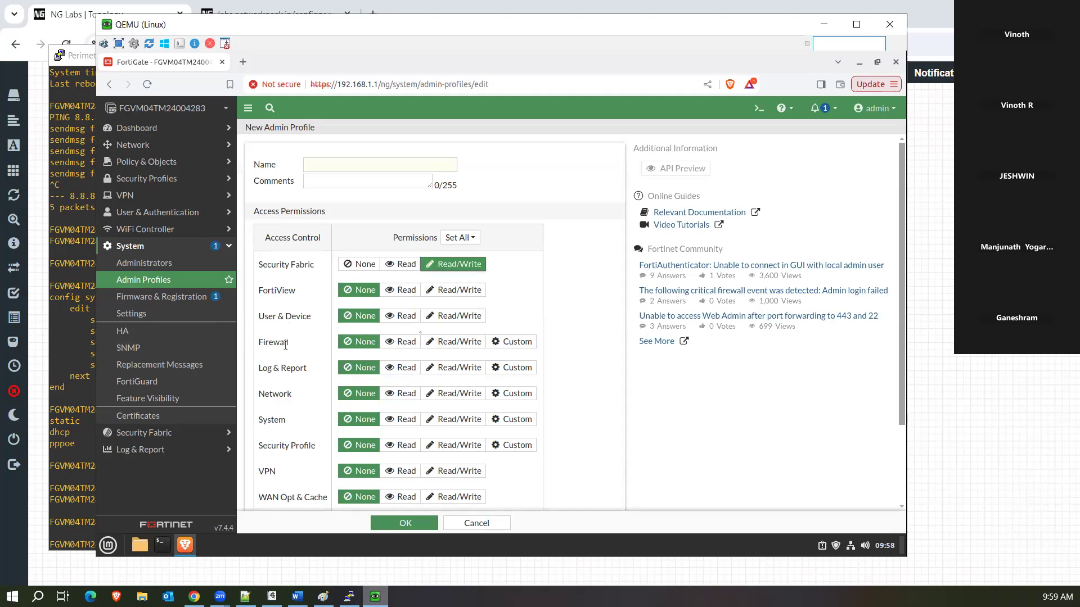
{"action": "left_click", "coordinate": [510, 343]}
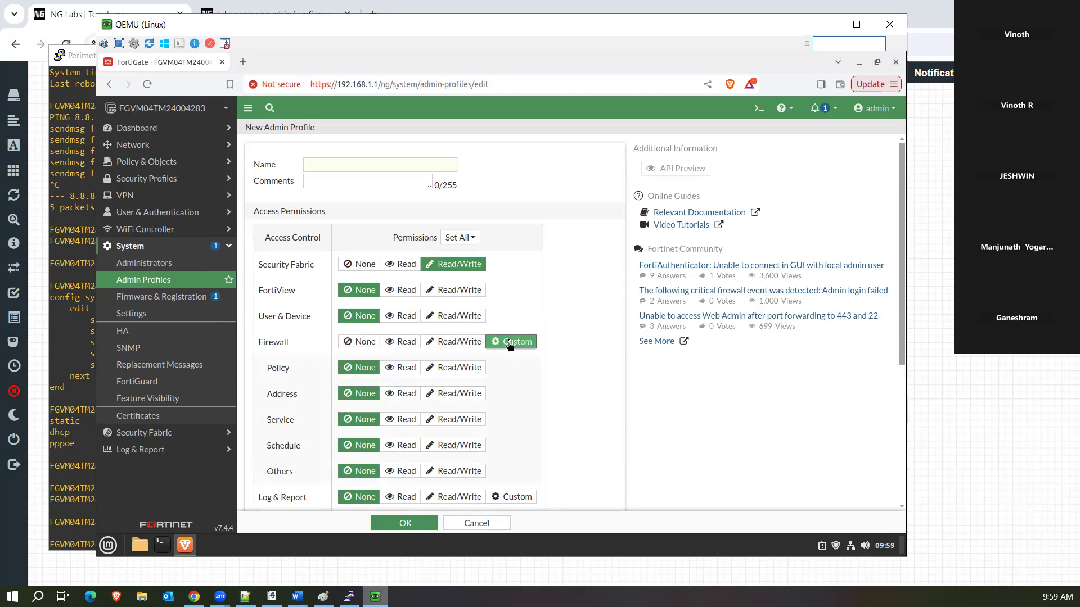
Set Log & Report to Custom with Configuration, Report Access and Threat Weight at Read/Write.
{"action": "scroll", "coordinate": [510, 345], "scroll_direction": "down", "scroll_amount": 4}
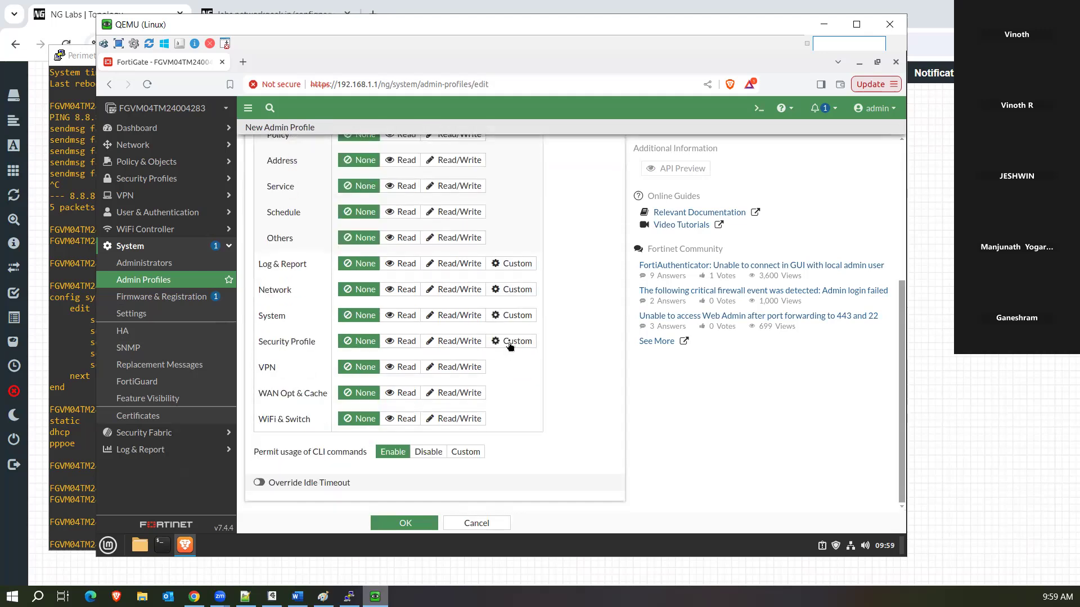
{"action": "left_click", "coordinate": [515, 269]}
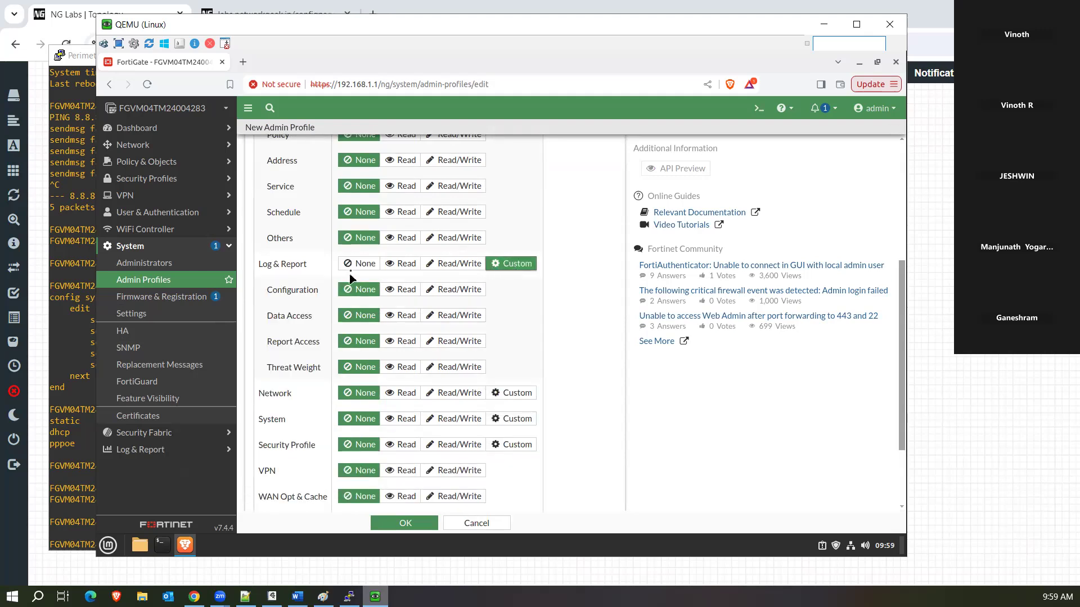
{"action": "left_click", "coordinate": [515, 267]}
{"action": "left_click", "coordinate": [514, 264]}
{"action": "left_click", "coordinate": [415, 291]}
{"action": "left_click", "coordinate": [442, 290]}
{"action": "left_click", "coordinate": [441, 343]}
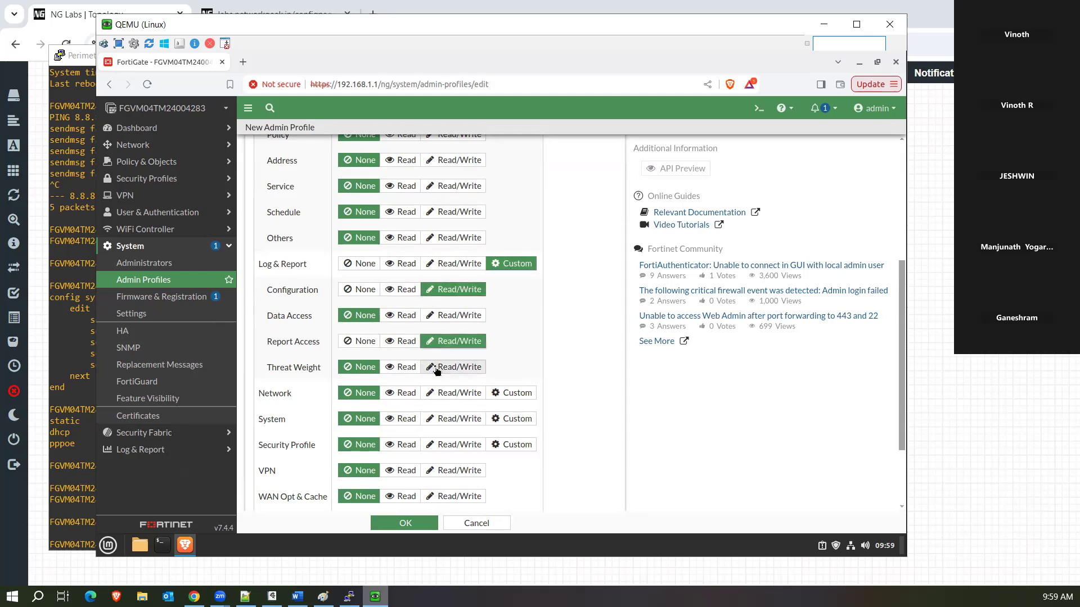
{"action": "left_click", "coordinate": [450, 367]}
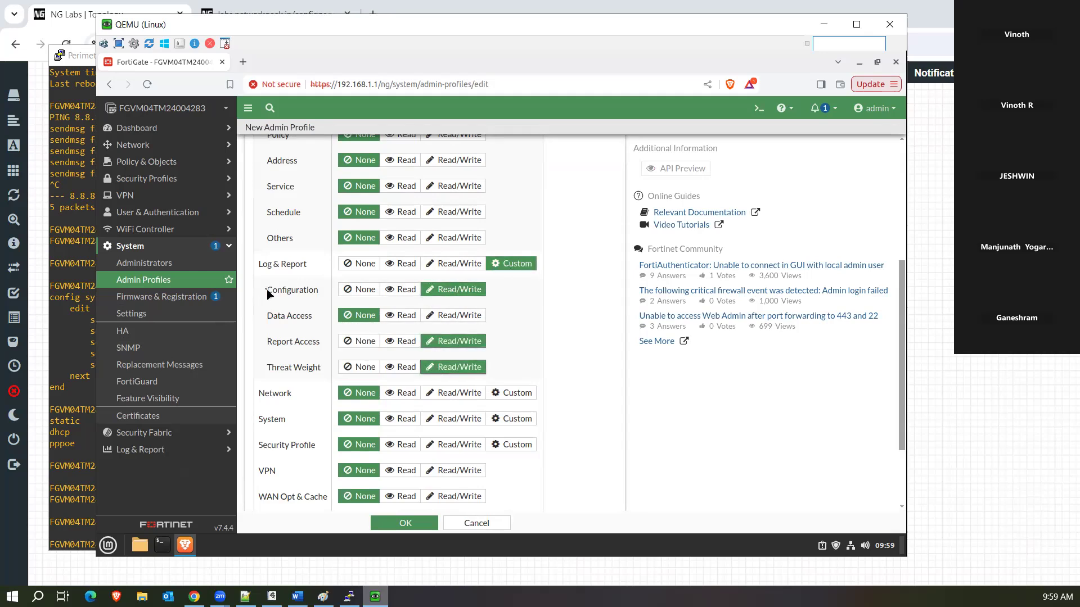
{"action": "left_click_drag", "start_coordinate": [269, 291], "coordinate": [325, 372]}
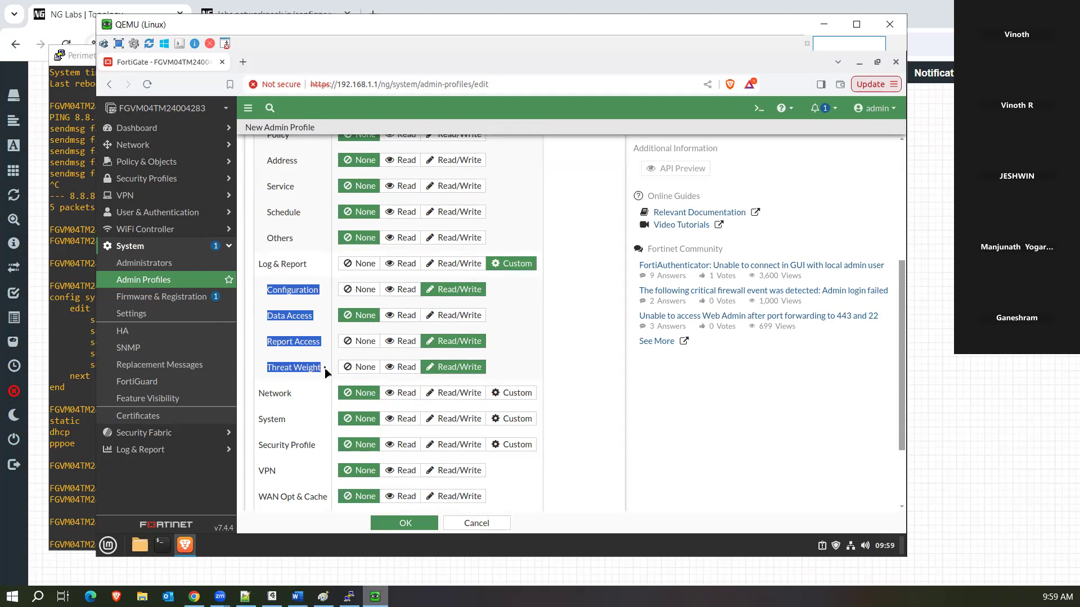
Set Network to Custom permissions and highlight its Router sub-permission.
{"action": "left_click", "coordinate": [513, 393]}
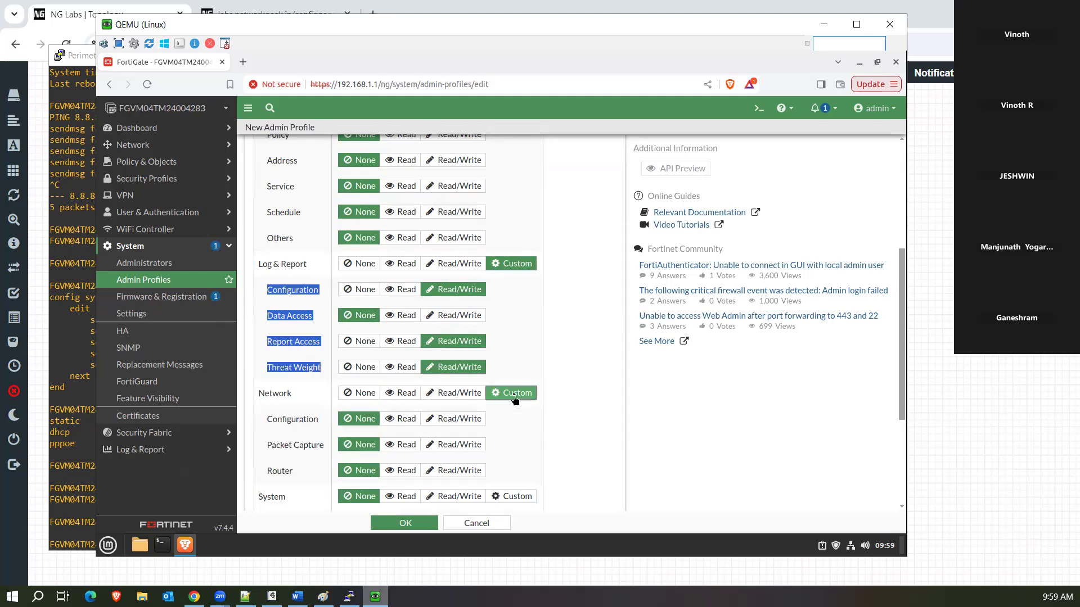
{"action": "left_click", "coordinate": [268, 424]}
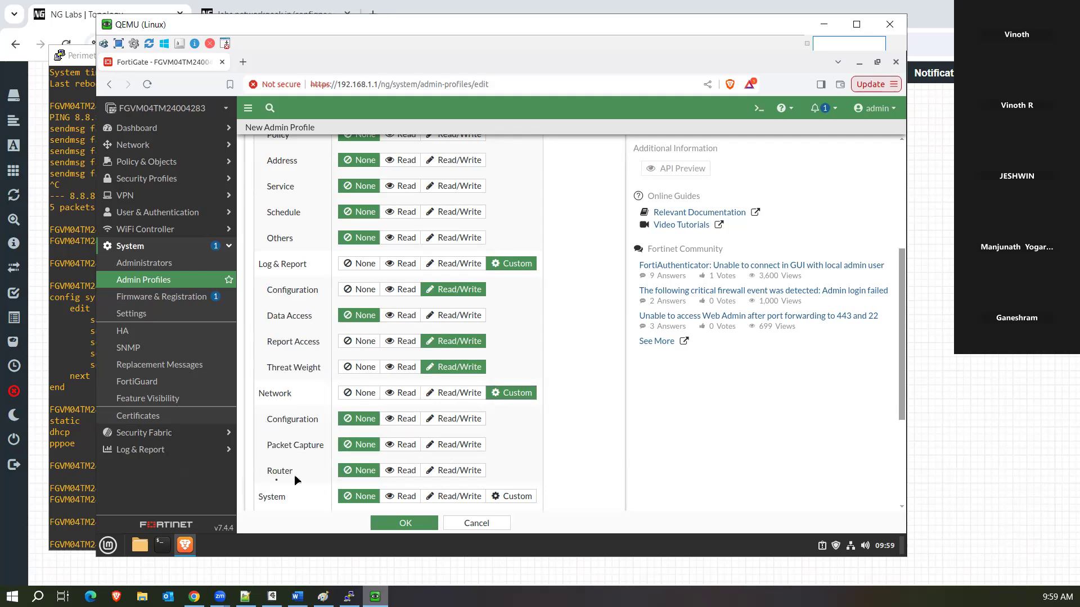
{"action": "left_click_drag", "start_coordinate": [265, 471], "coordinate": [299, 473]}
Try Override Idle Timeout and Never Timeout, leave both off, then go to System > Settings.
{"action": "scroll", "coordinate": [483, 324], "scroll_direction": "down", "scroll_amount": 3}
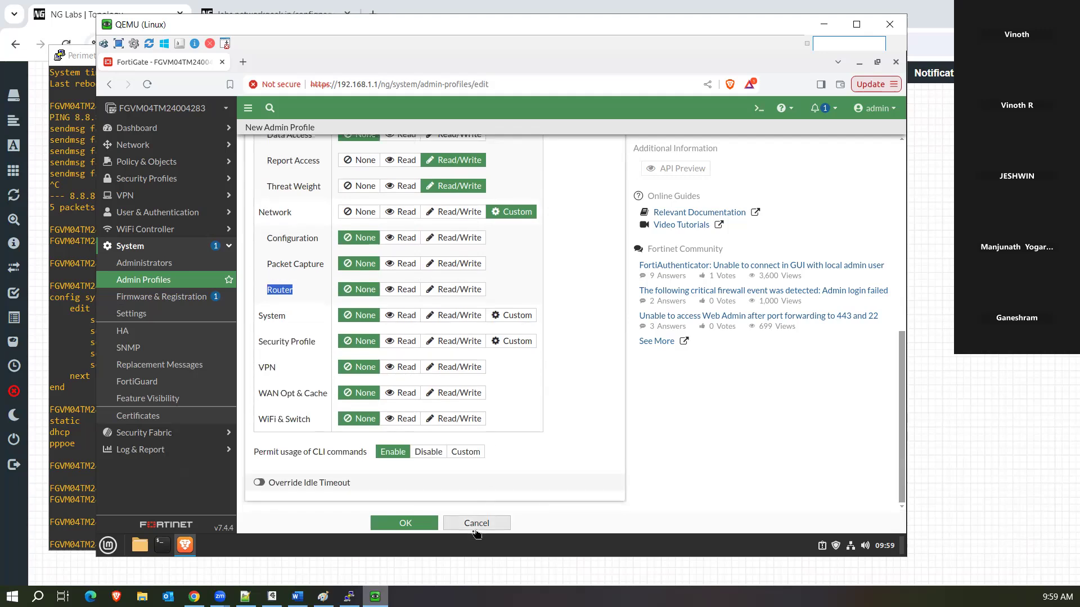
{"action": "left_click", "coordinate": [260, 485]}
{"action": "scroll", "coordinate": [317, 450], "scroll_direction": "down", "scroll_amount": 1}
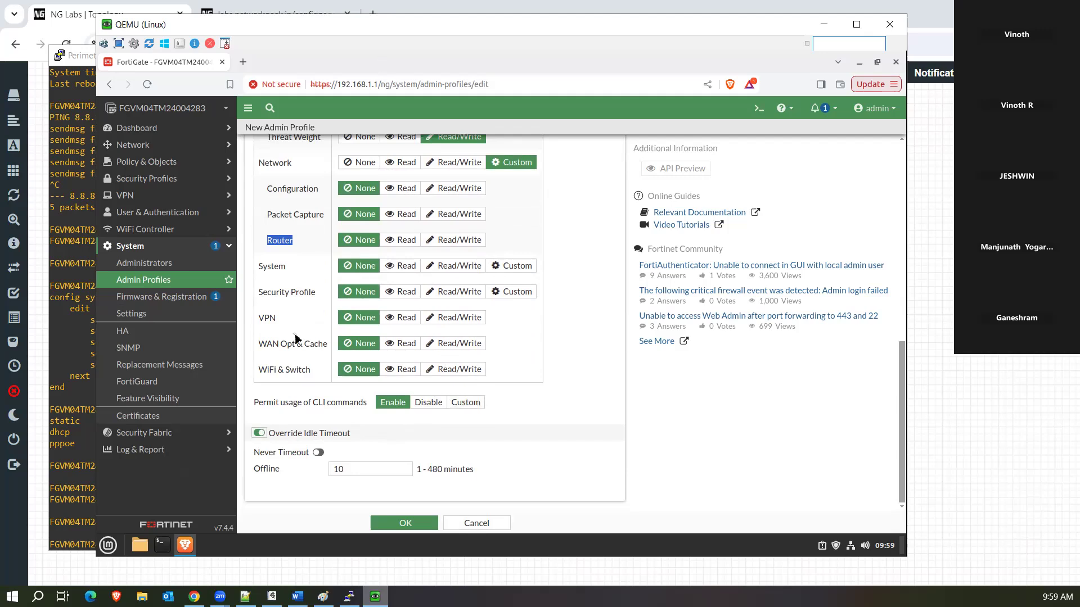
{"action": "left_click_drag", "start_coordinate": [324, 25], "coordinate": [466, 33]}
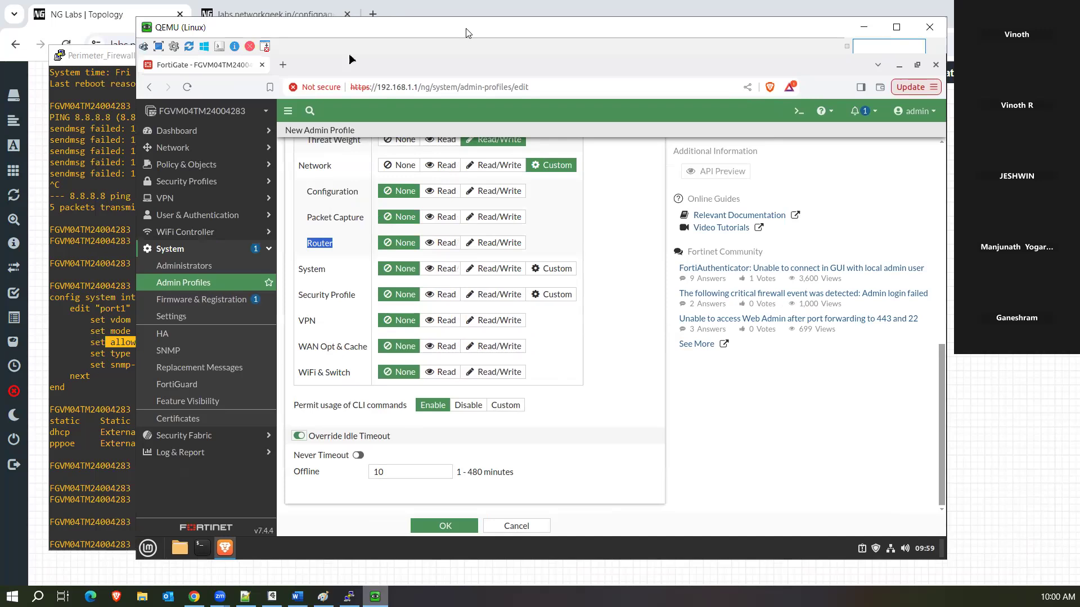
{"action": "left_click_drag", "start_coordinate": [466, 33], "coordinate": [303, 35]}
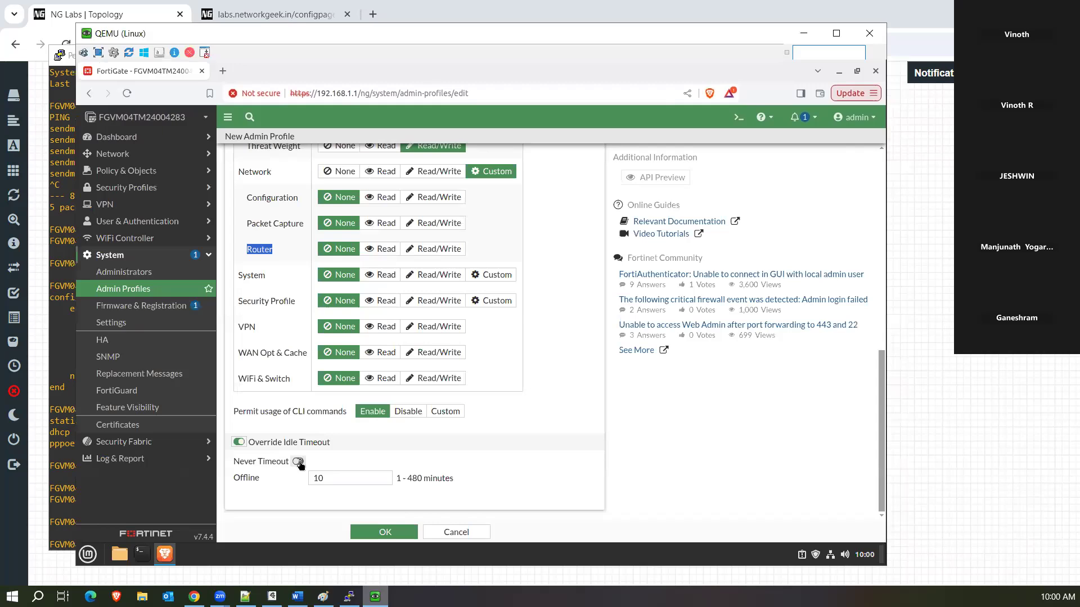
{"action": "left_click", "coordinate": [298, 461]}
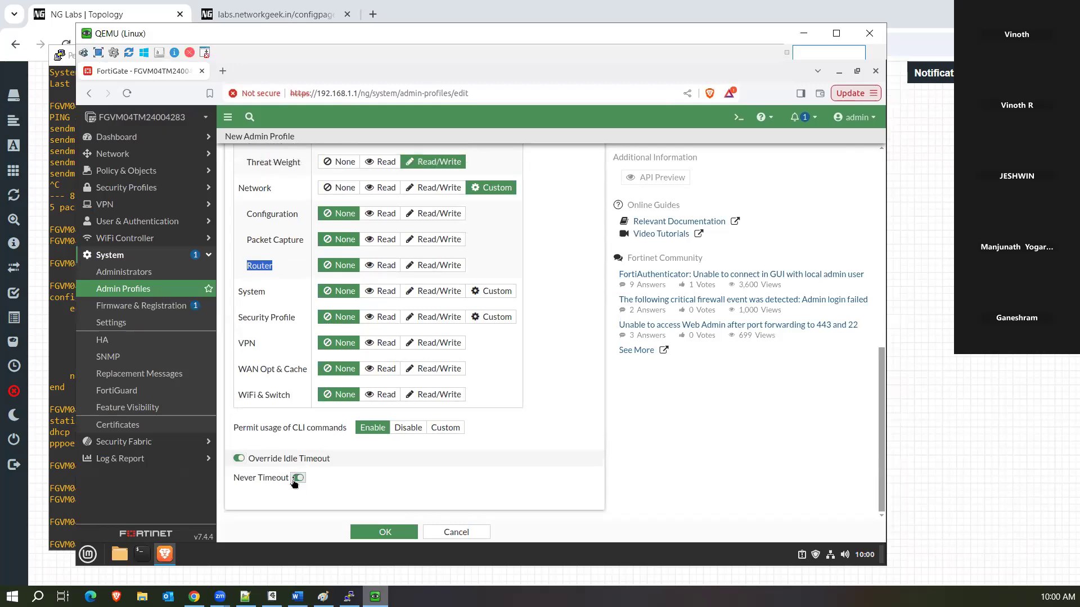
{"action": "left_click", "coordinate": [298, 478]}
{"action": "double_click", "coordinate": [310, 494]}
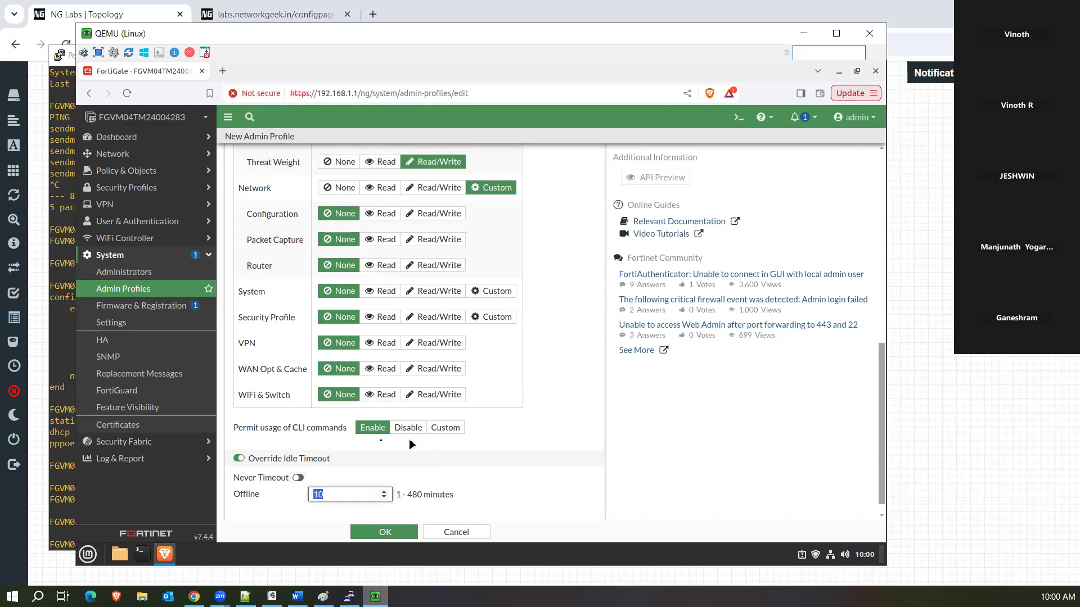
{"action": "left_click", "coordinate": [238, 458]}
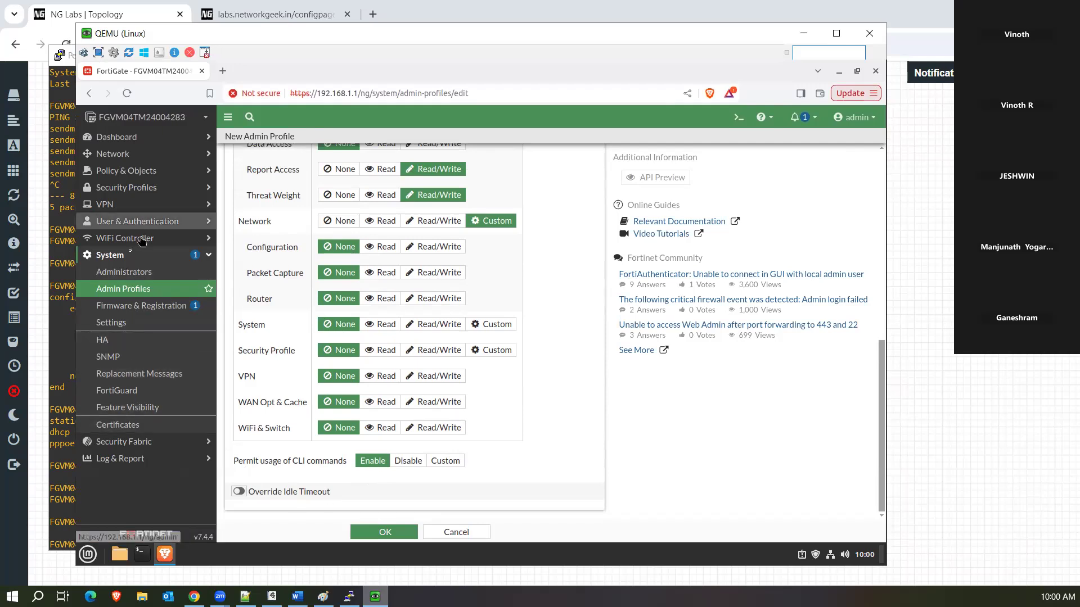
{"action": "left_click", "coordinate": [122, 328]}
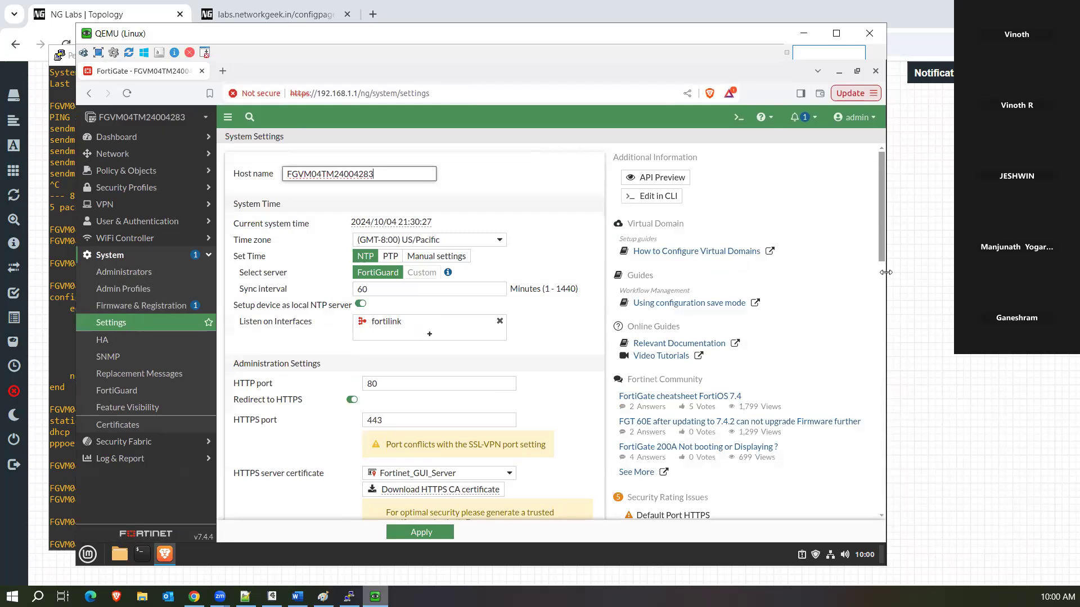
{"action": "scroll", "coordinate": [887, 302], "scroll_direction": "down", "scroll_amount": 3}
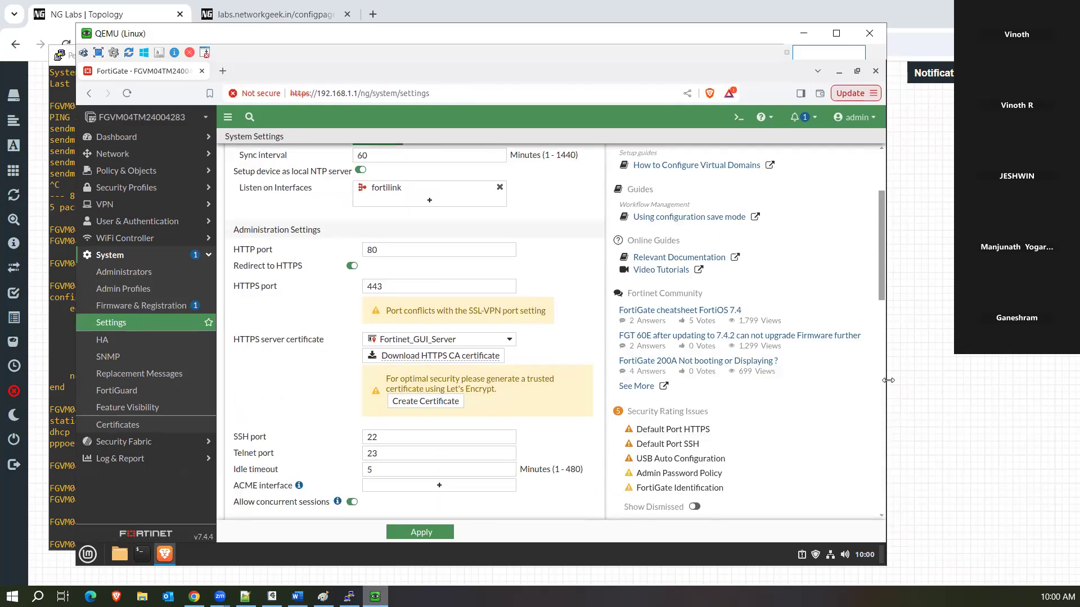
{"action": "scroll", "coordinate": [894, 415], "scroll_direction": "down", "scroll_amount": 10}
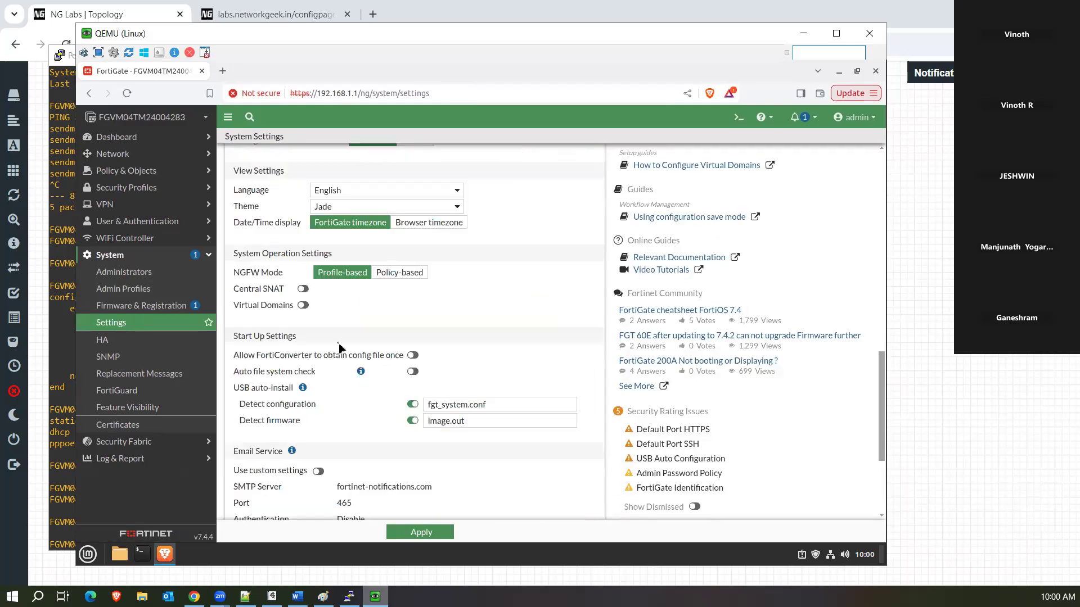
{"action": "left_click_drag", "start_coordinate": [880, 401], "coordinate": [883, 304]}
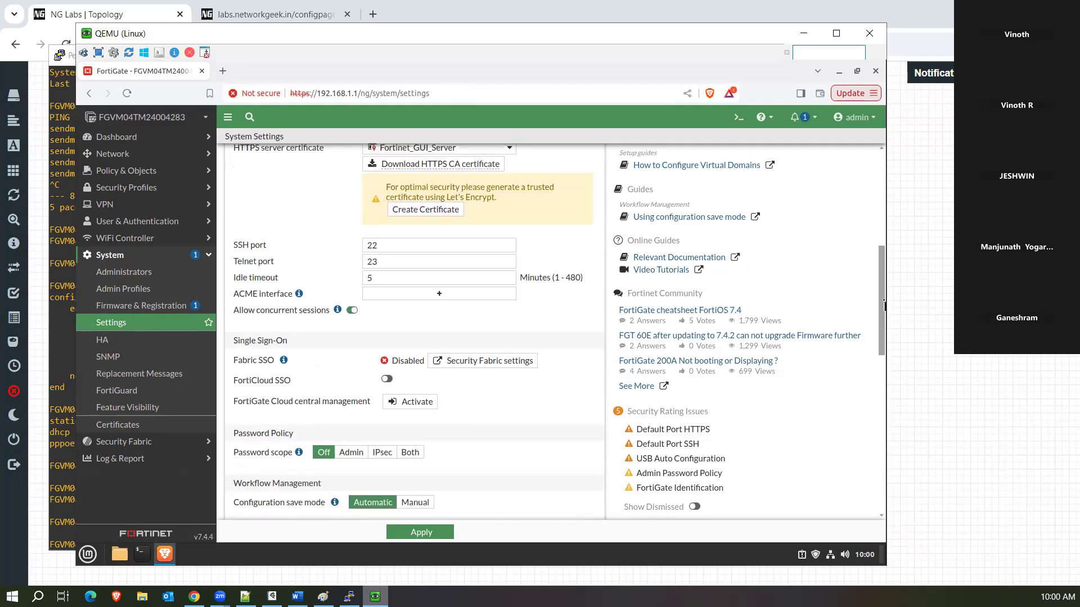
{"action": "left_click_drag", "start_coordinate": [378, 278], "coordinate": [346, 288]}
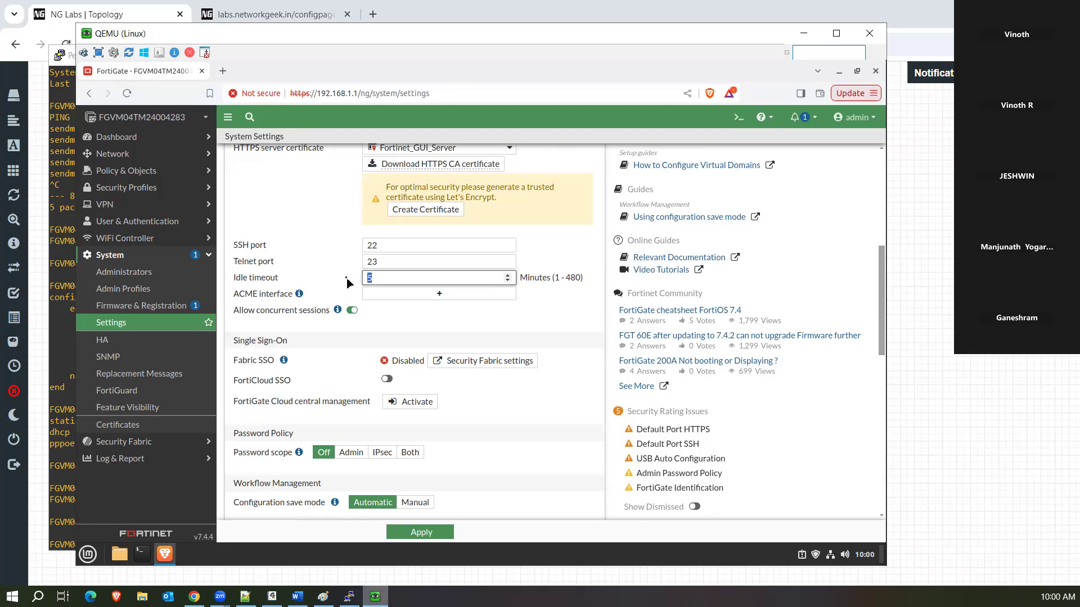
{"action": "left_click_drag", "start_coordinate": [883, 290], "coordinate": [876, 157]}
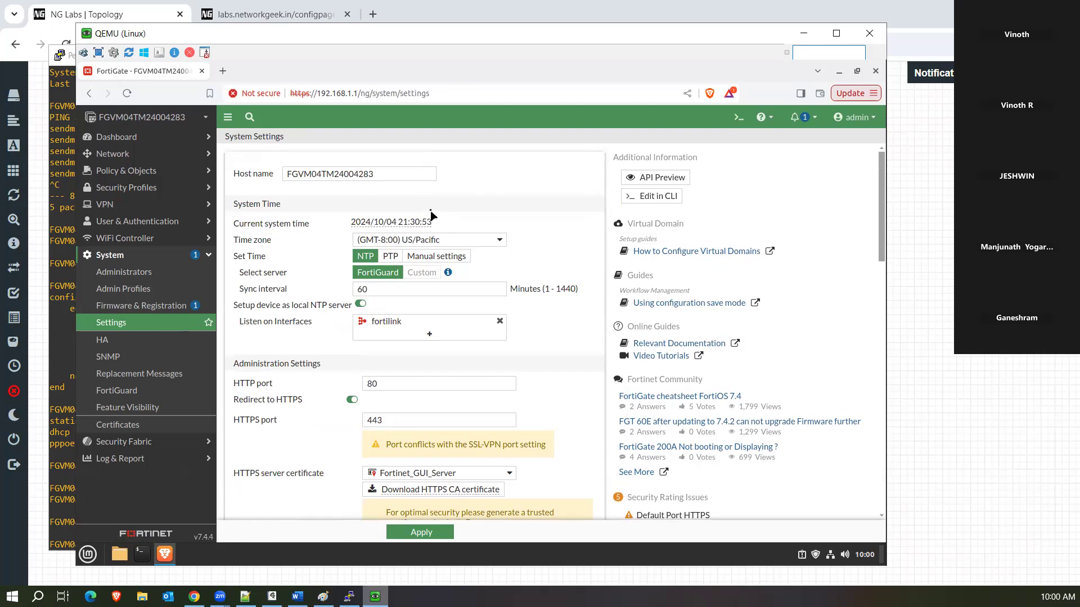
{"action": "left_click_drag", "start_coordinate": [389, 174], "coordinate": [275, 163]}
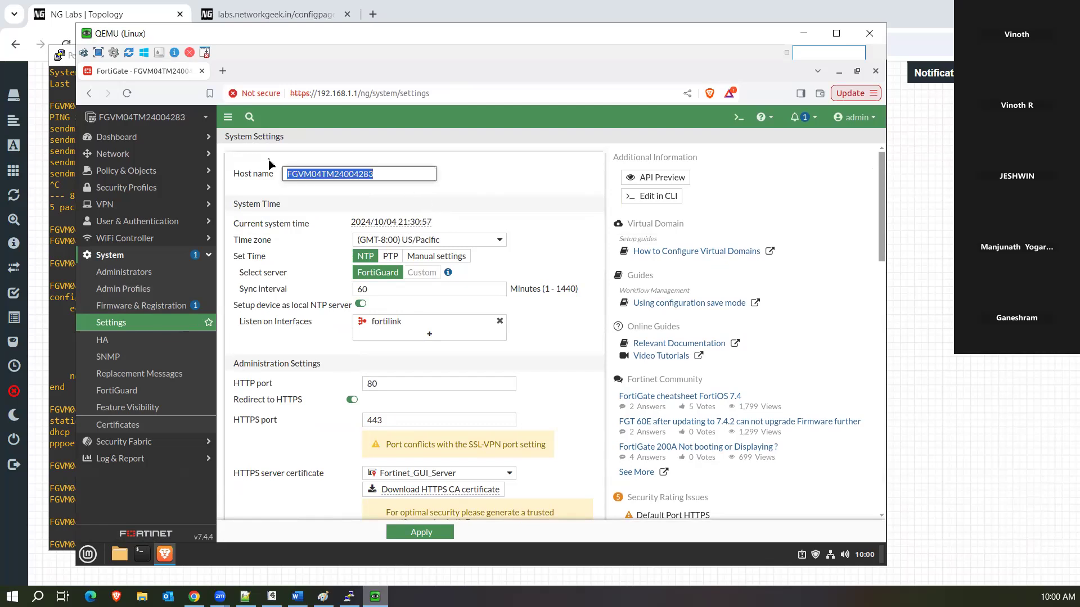
{"action": "left_click", "coordinate": [499, 187]}
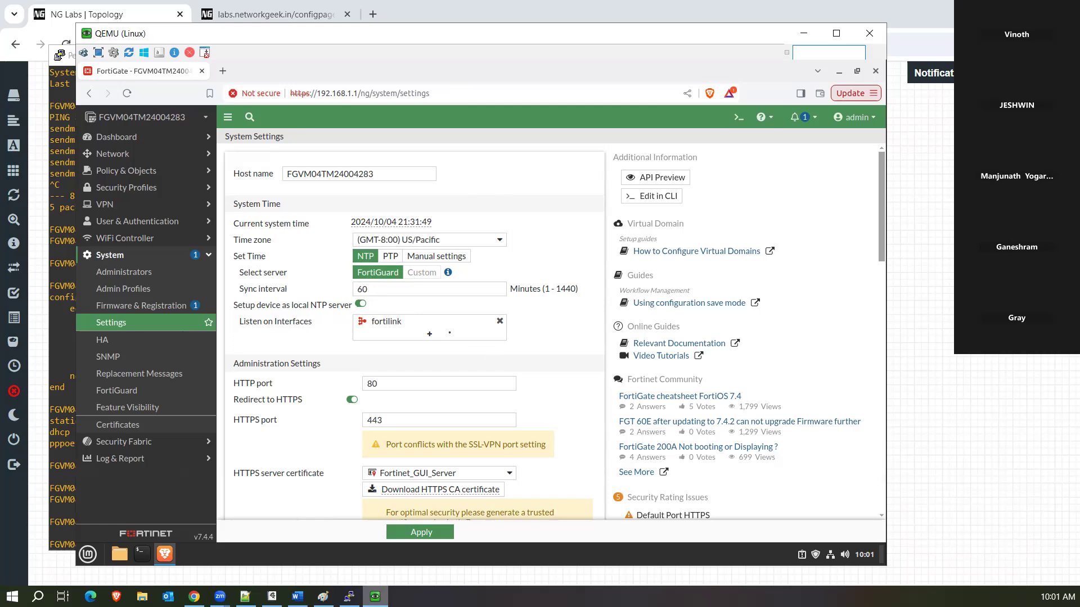
{"action": "left_click", "coordinate": [430, 336]}
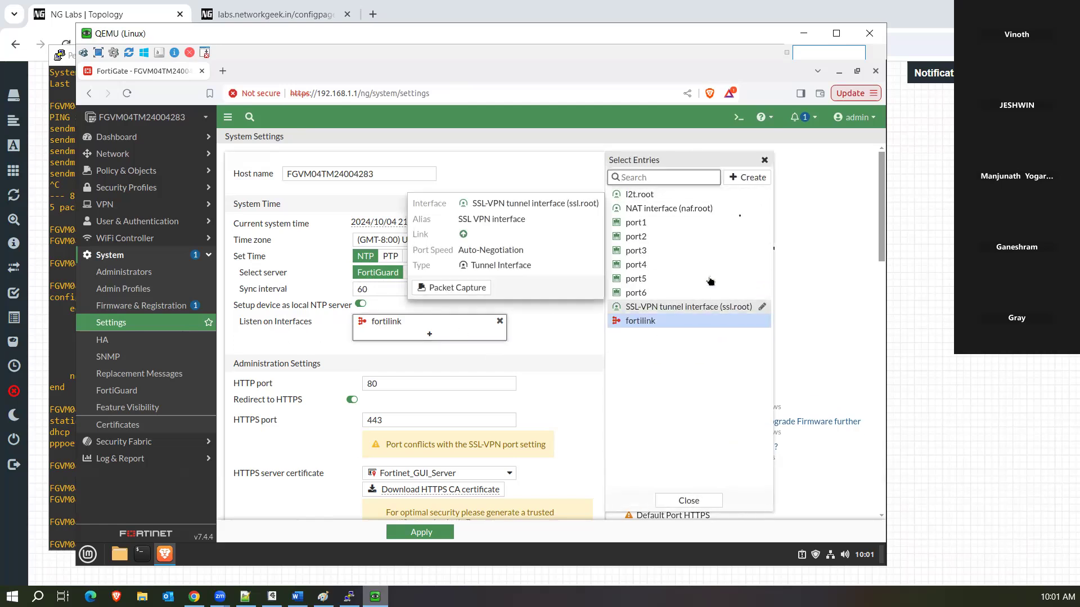
{"action": "left_click", "coordinate": [764, 162]}
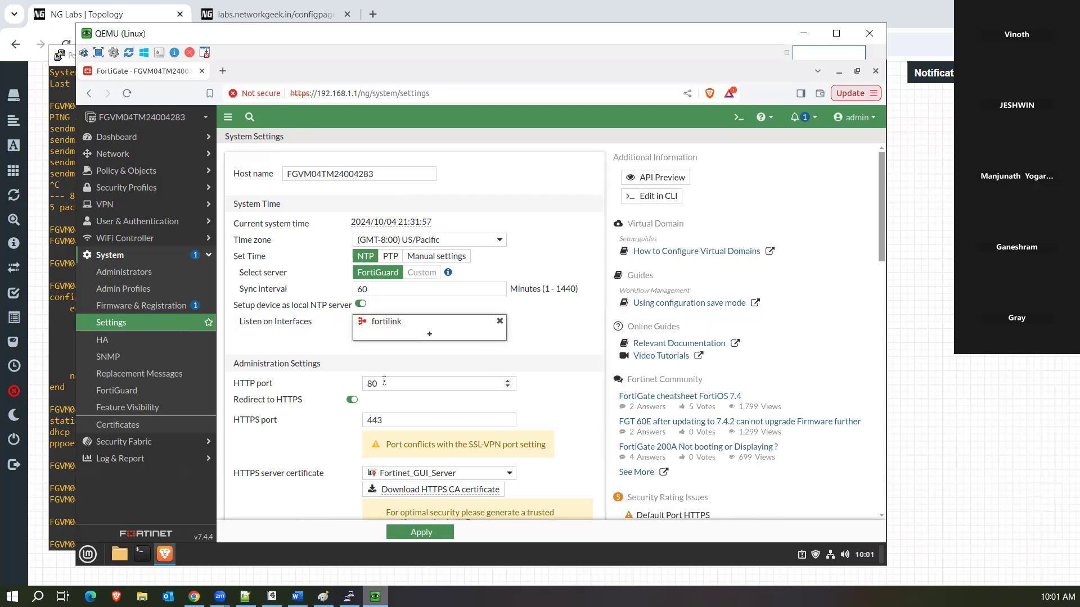
{"action": "left_click_drag", "start_coordinate": [384, 383], "coordinate": [369, 383]}
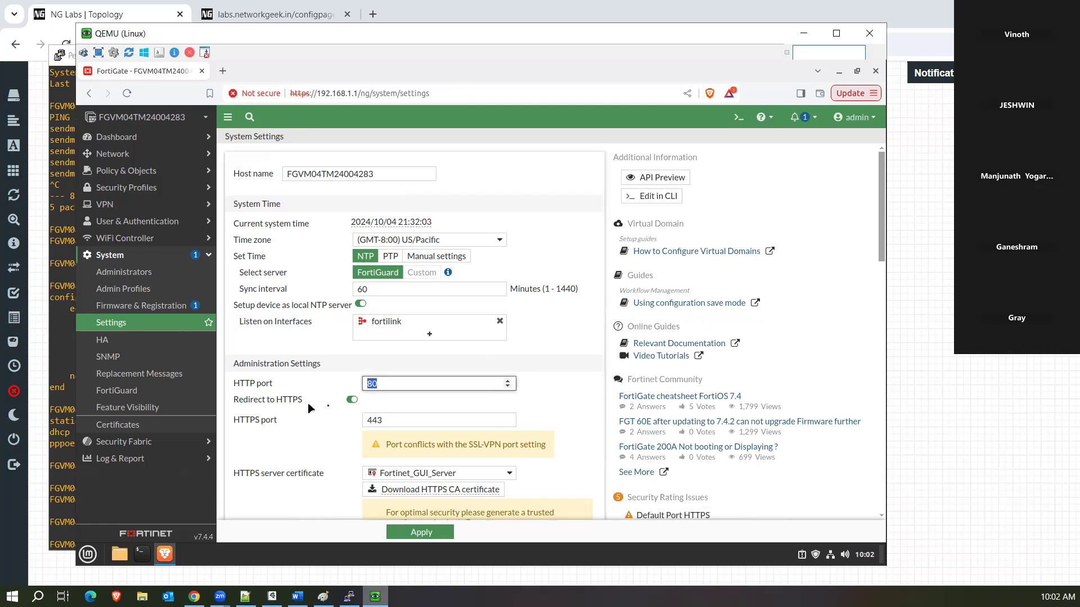
{"action": "left_click", "coordinate": [382, 384]}
{"action": "left_click_drag", "start_coordinate": [381, 384], "coordinate": [367, 388]}
{"action": "left_click", "coordinate": [224, 72]}
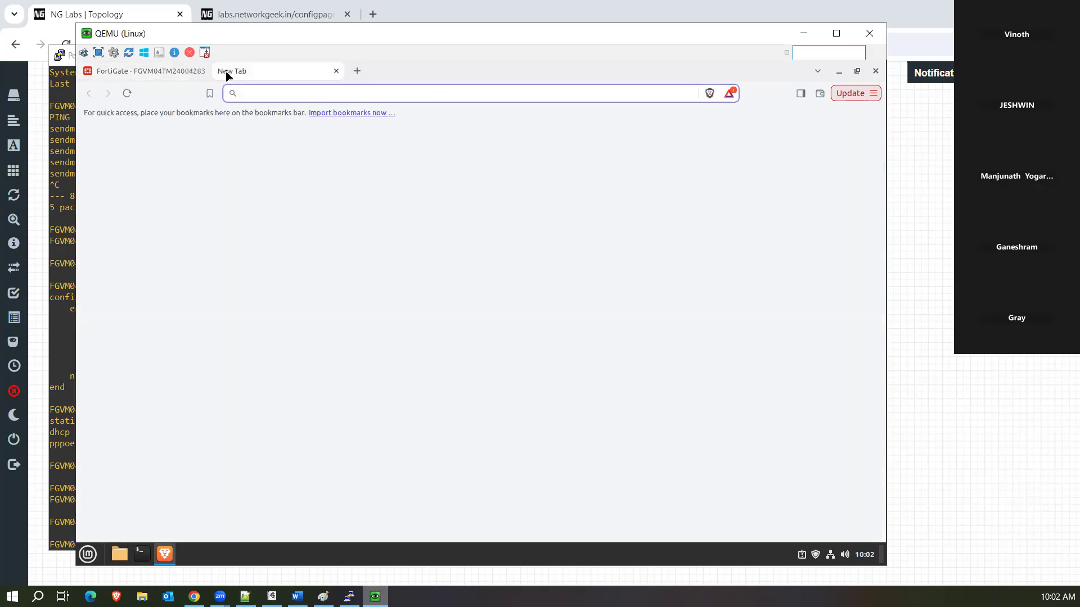
{"action": "type", "text": "http"}
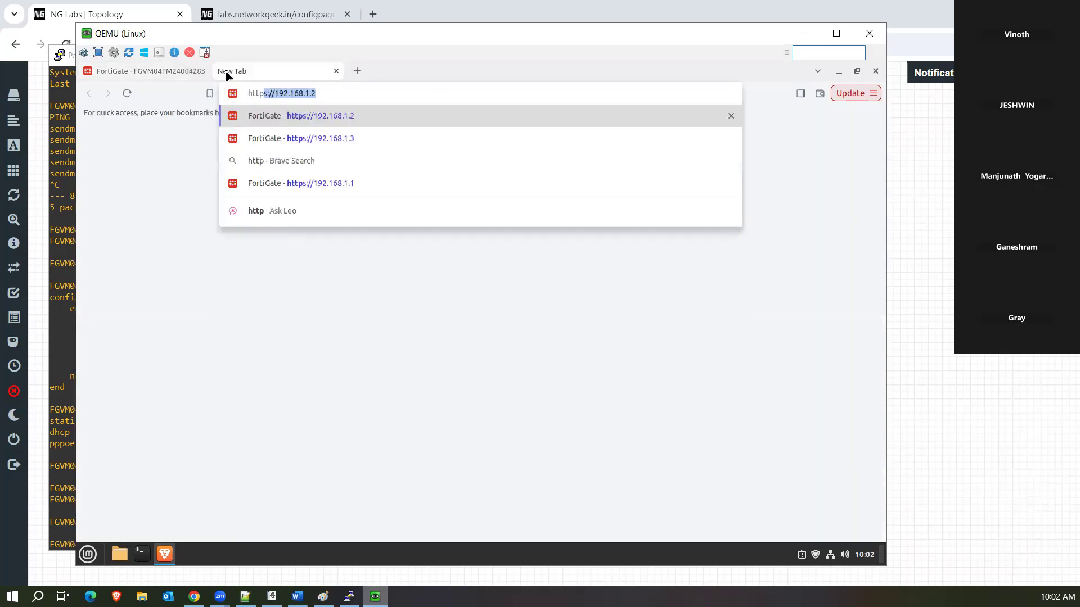
{"action": "type", "text": "\""}
{"action": "key", "text": "BackSpace"}
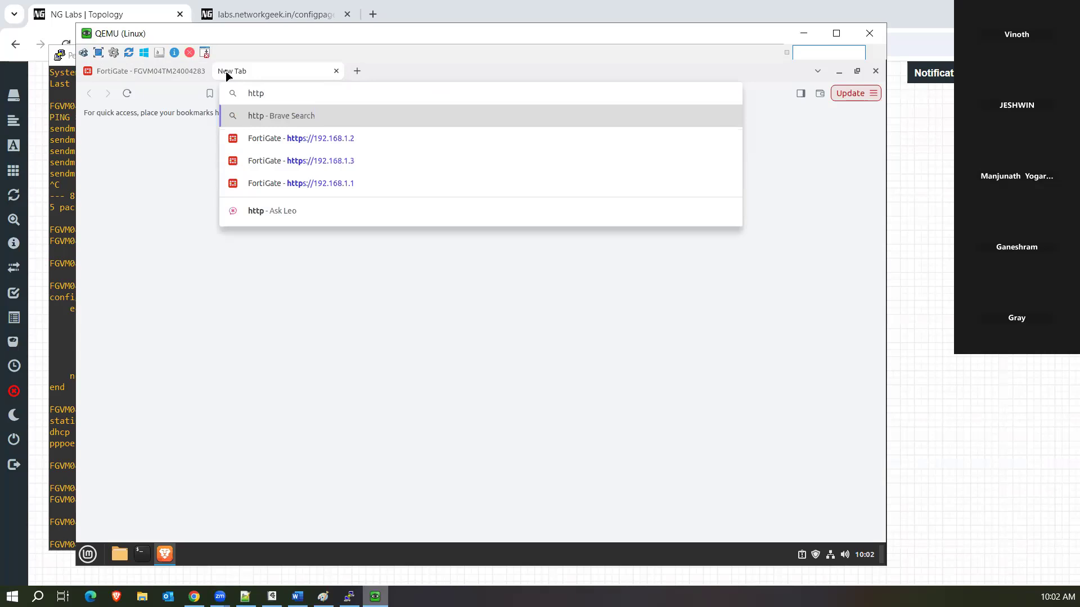
{"action": "type", "text": "://192.168.1.1"}
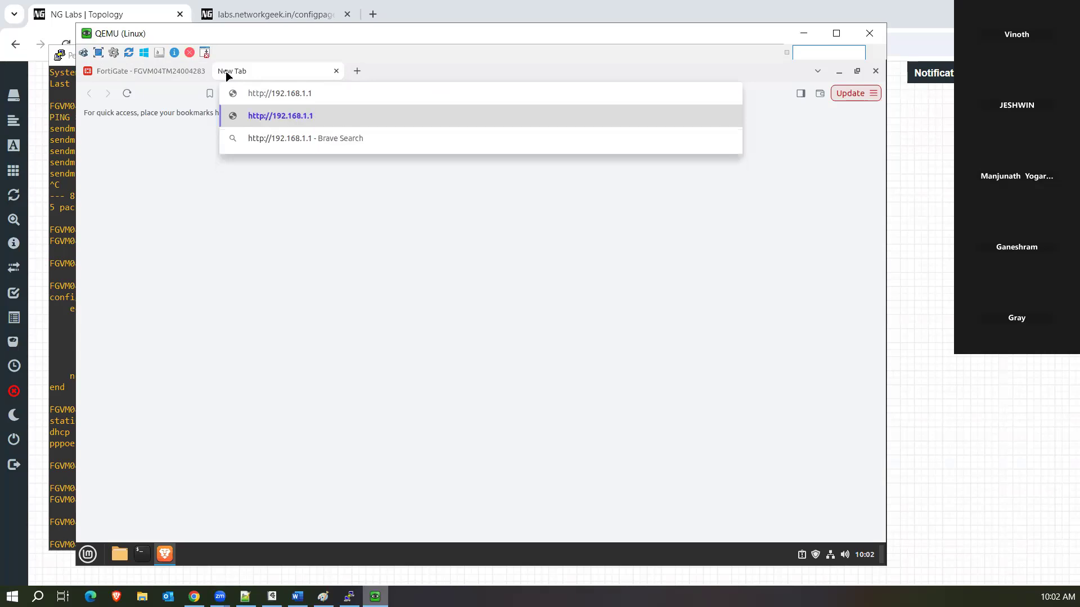
{"action": "key", "text": "Return"}
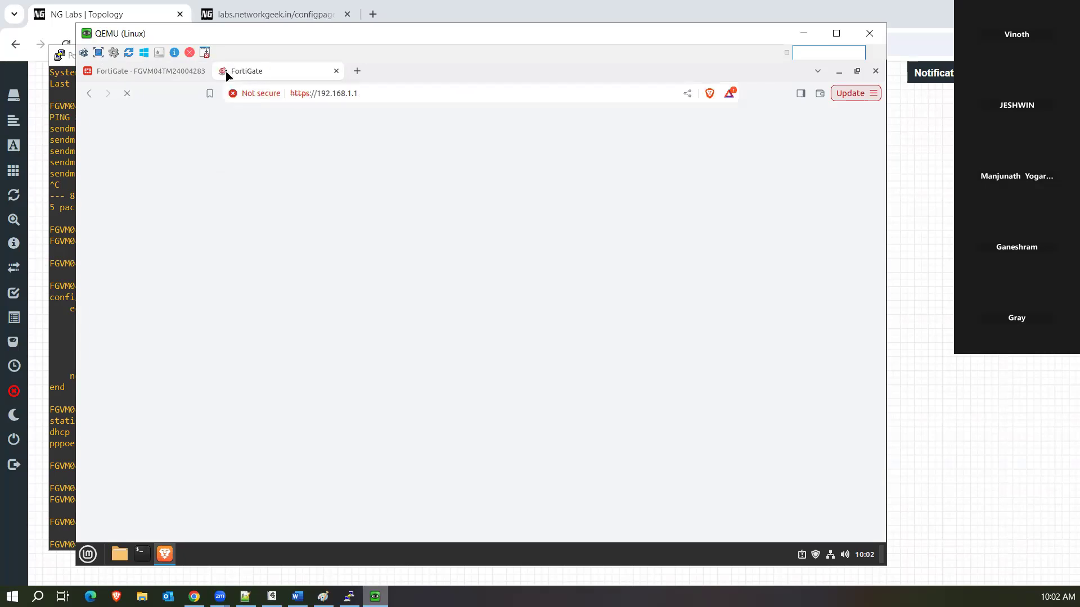
{"action": "left_click", "coordinate": [271, 94]}
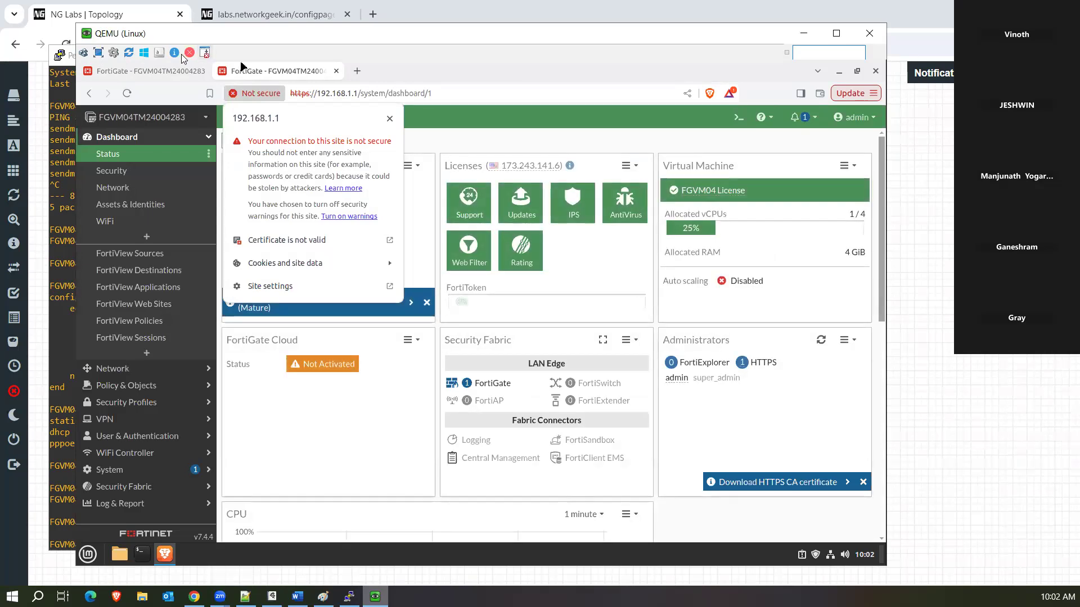
{"action": "left_click", "coordinate": [162, 75]}
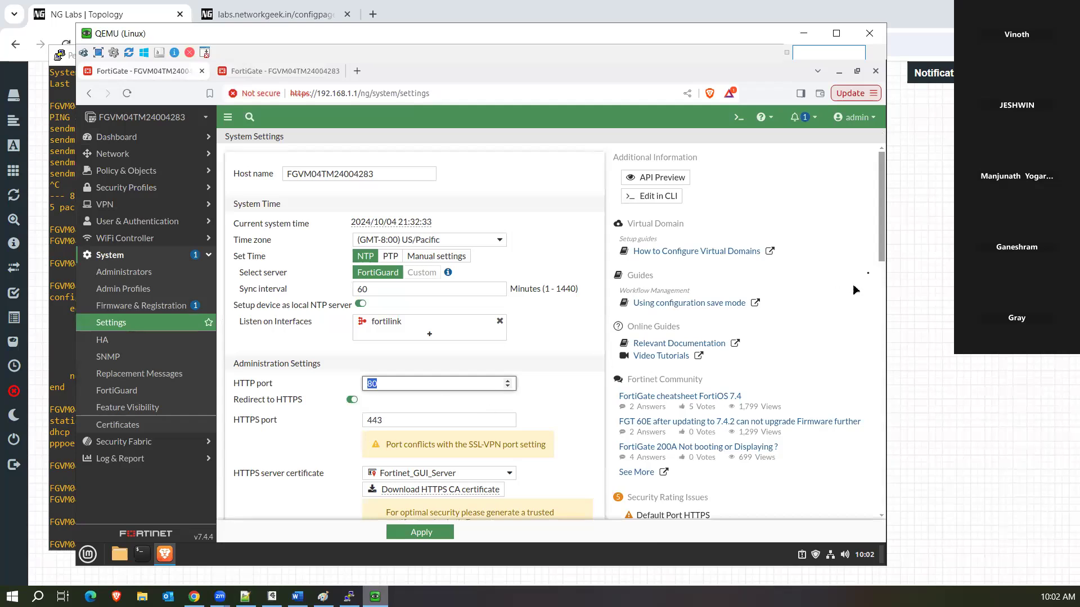
Apply HTTP port 8080 with Redirect to HTTPS off, then close the second FortiGate tab.
{"action": "left_click_drag", "start_coordinate": [883, 258], "coordinate": [883, 275]}
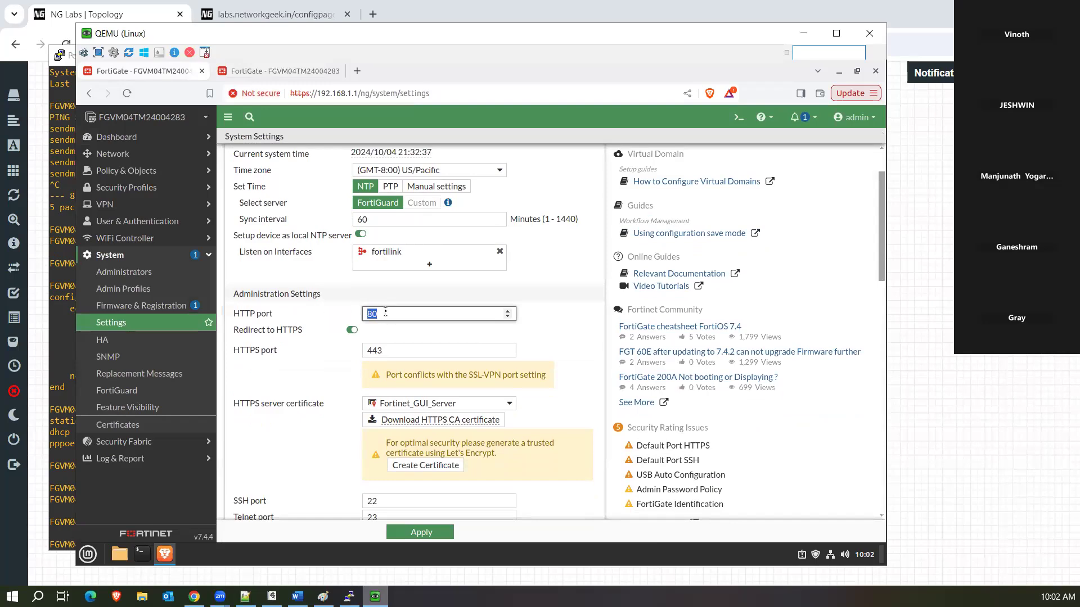
{"action": "type", "text": "8080"}
{"action": "left_click", "coordinate": [352, 330]}
{"action": "left_click", "coordinate": [405, 535]}
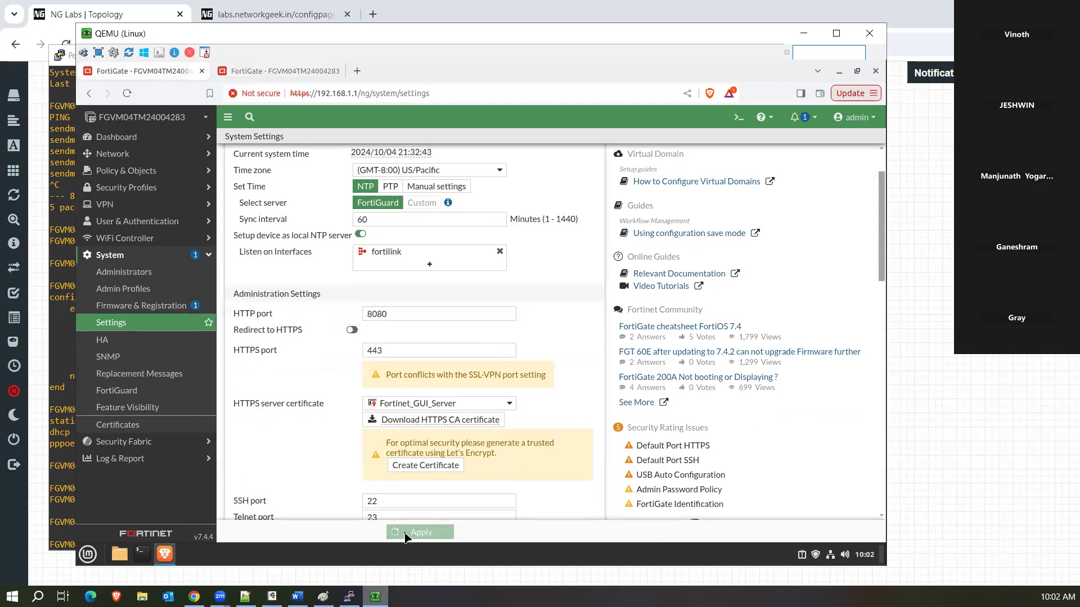
{"action": "left_click", "coordinate": [295, 71]}
{"action": "left_click", "coordinate": [337, 71]}
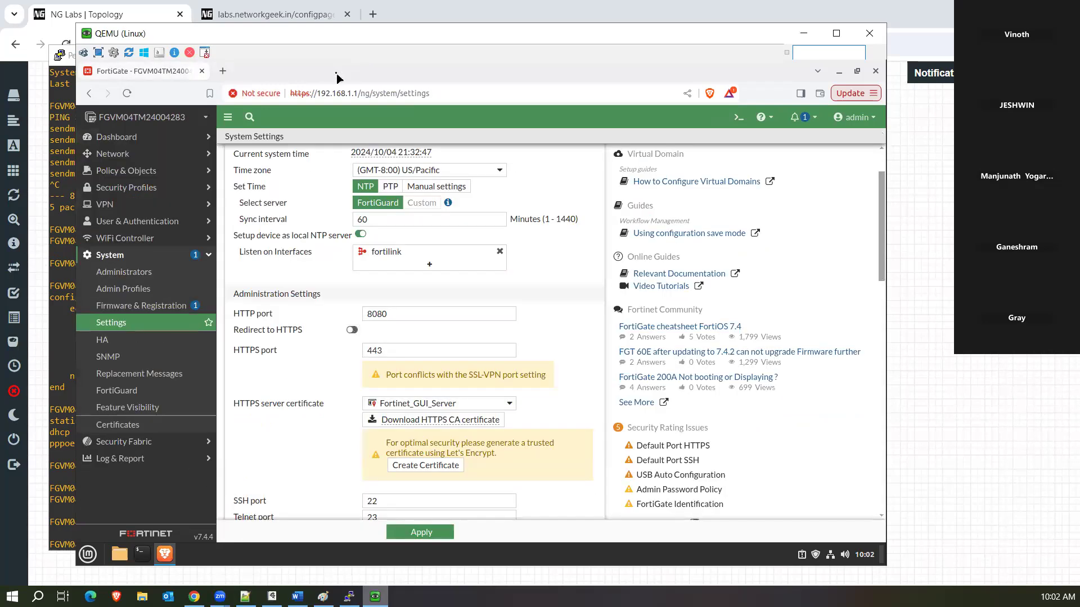
{"action": "left_click", "coordinate": [222, 71]}
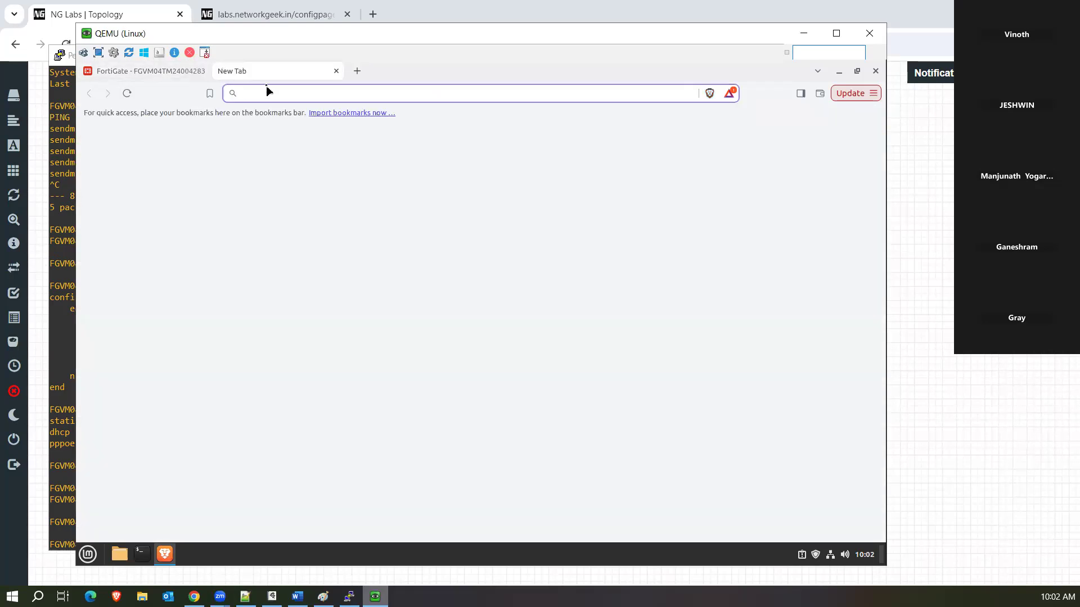
{"action": "type", "text": "http://192"}
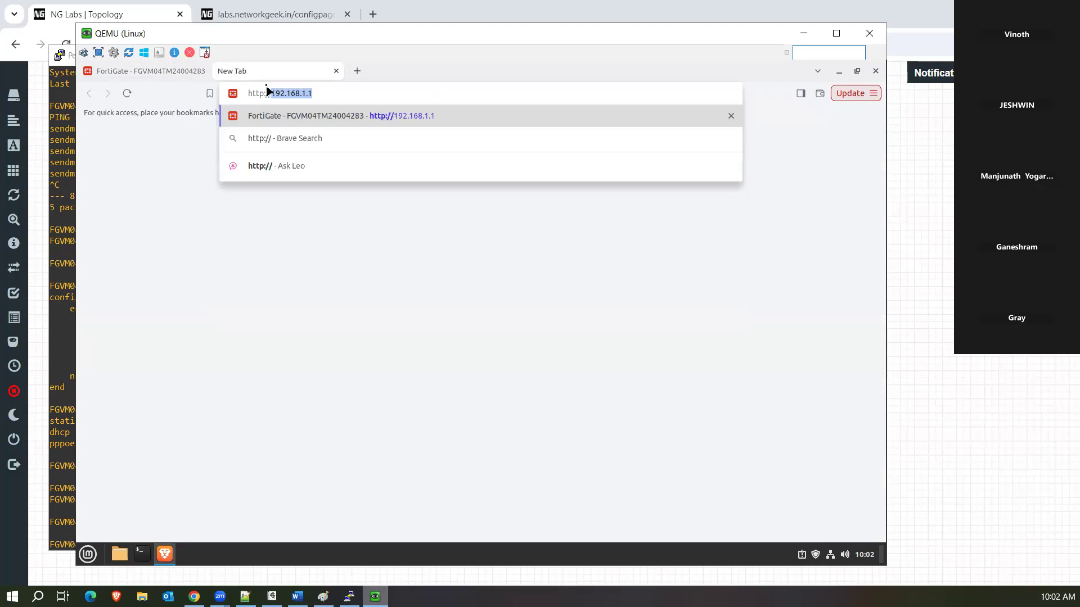
{"action": "type", "text": ".168.1.1"}
{"action": "key", "text": "Return"}
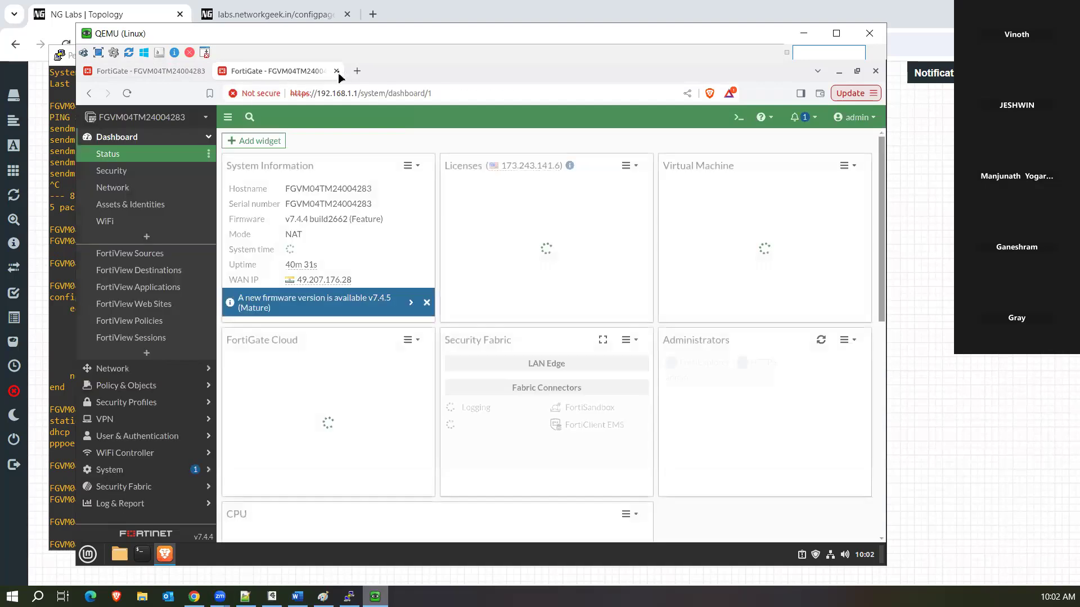
Close the test tab and apply the System Settings once more.
{"action": "left_click", "coordinate": [336, 70]}
{"action": "left_click", "coordinate": [426, 532]}
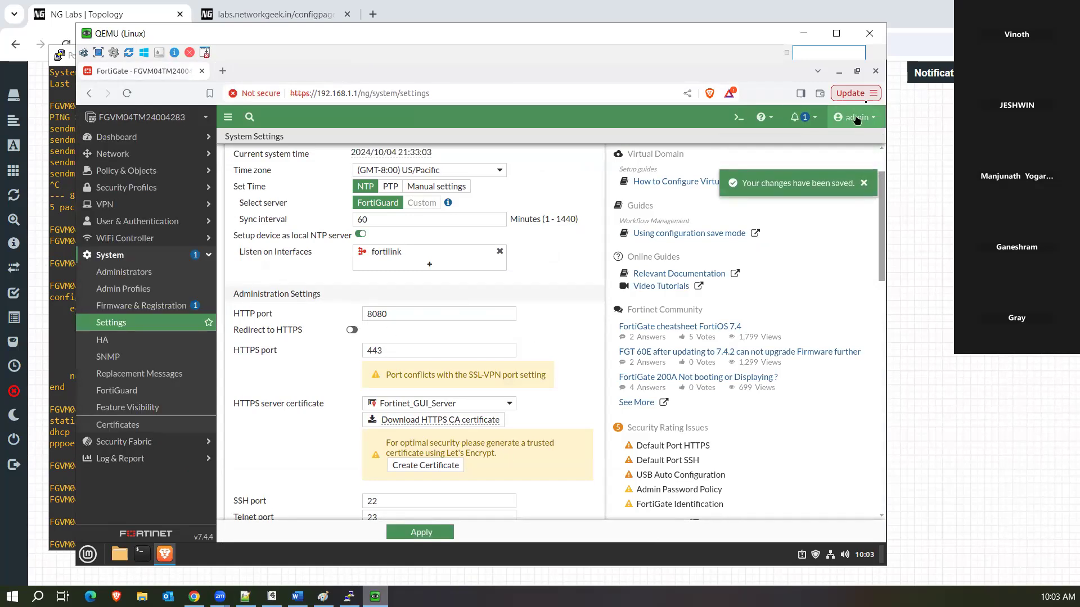
{"action": "left_click", "coordinate": [878, 97]}
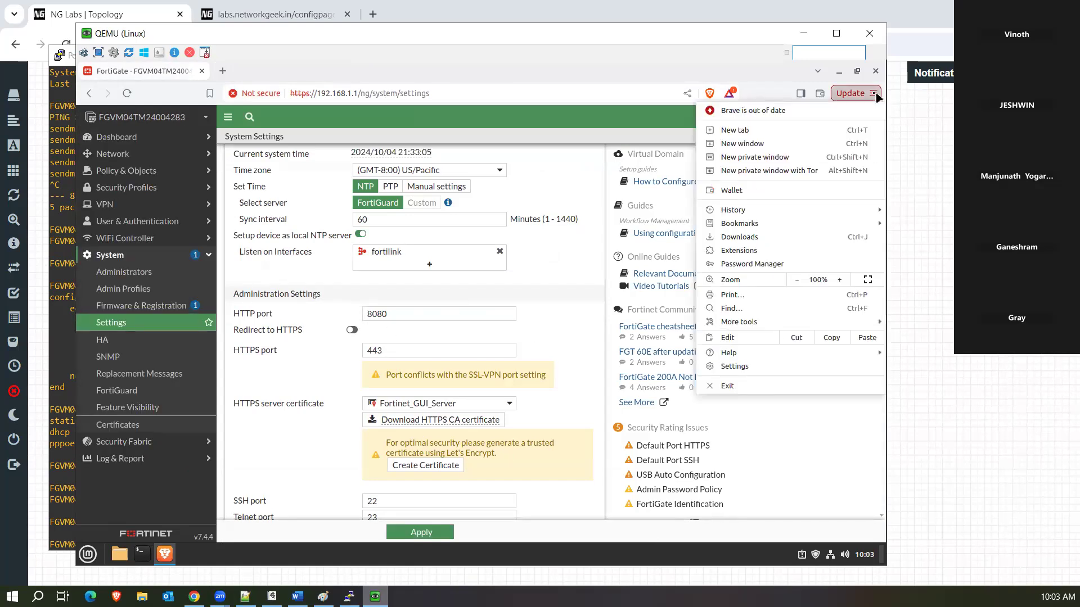
{"action": "left_click", "coordinate": [759, 162]}
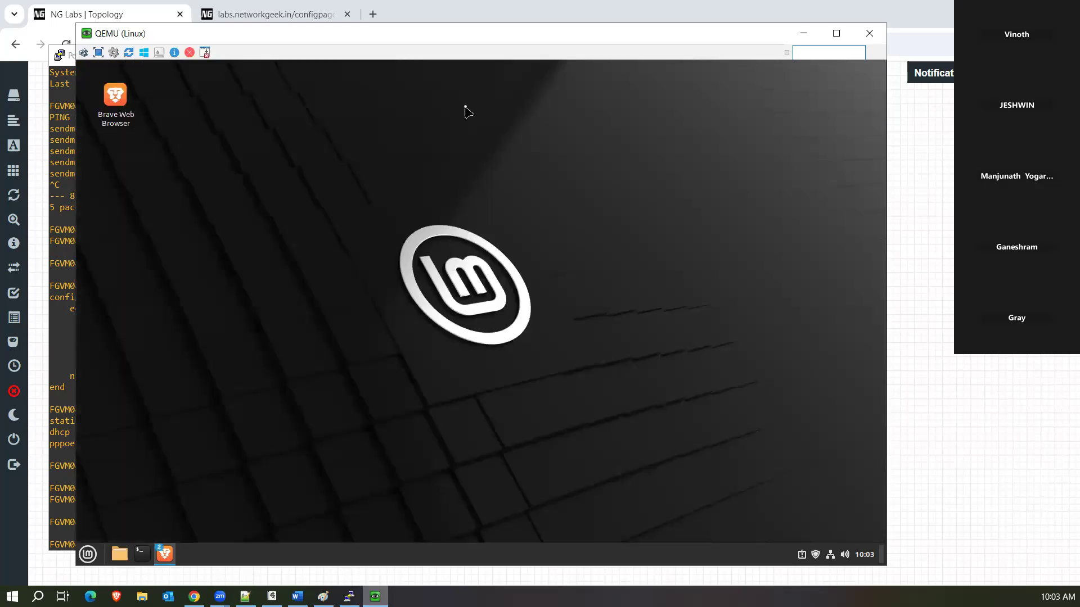
{"action": "type", "text": "h"}
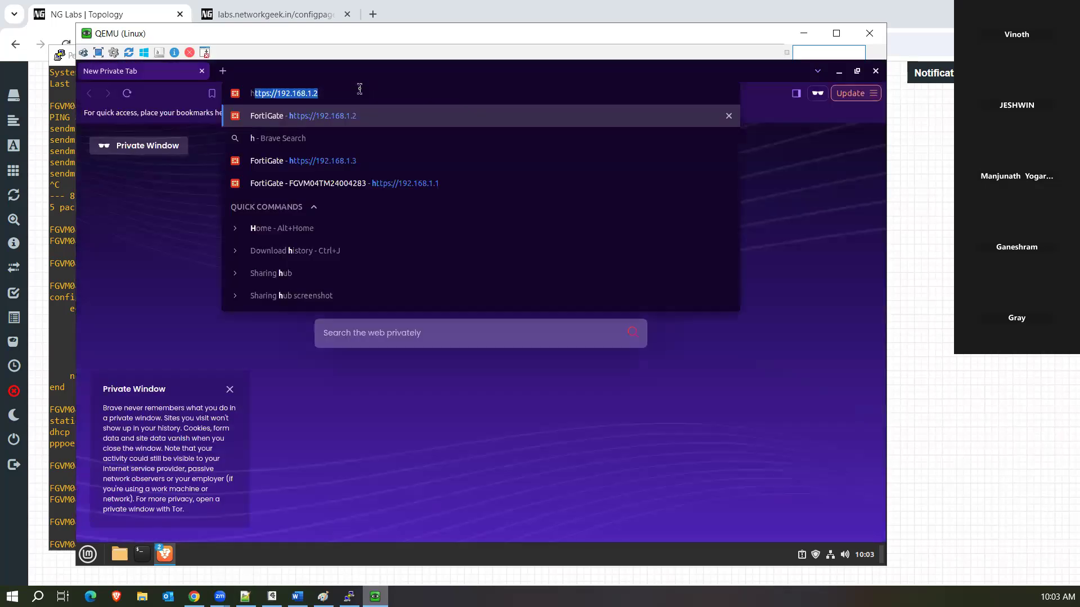
{"action": "type", "text": "ttp://192.168.1.1"}
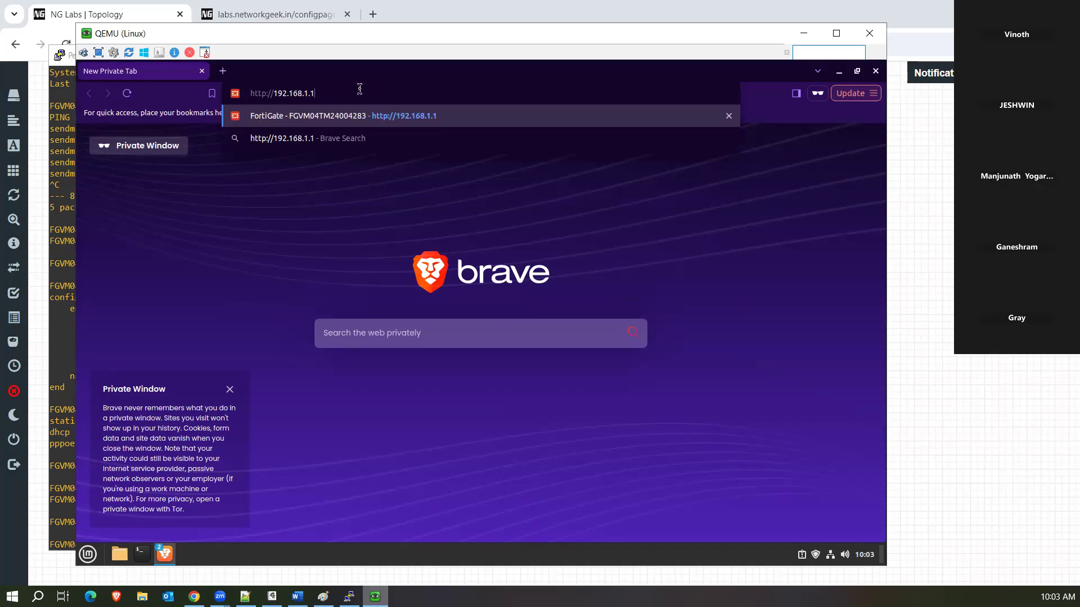
{"action": "key", "text": "Return"}
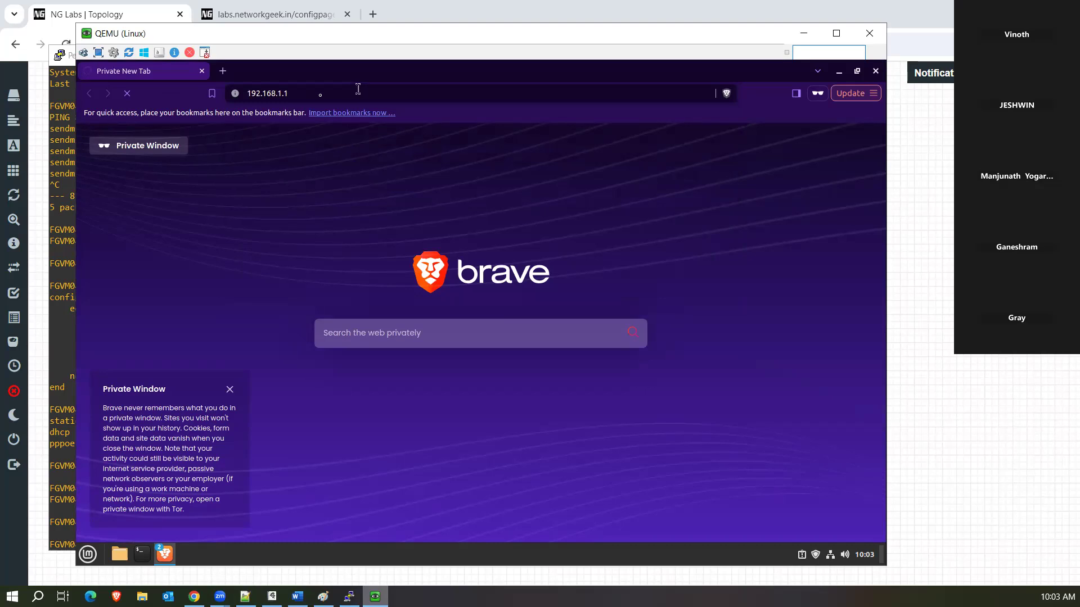
{"action": "left_click", "coordinate": [304, 95]}
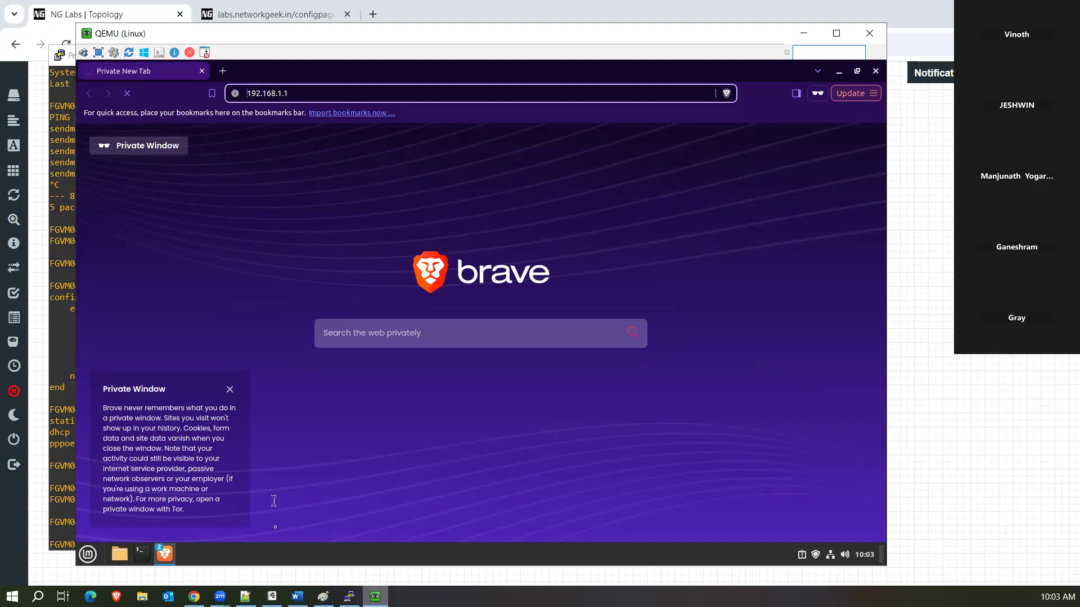
{"action": "left_click", "coordinate": [839, 73]}
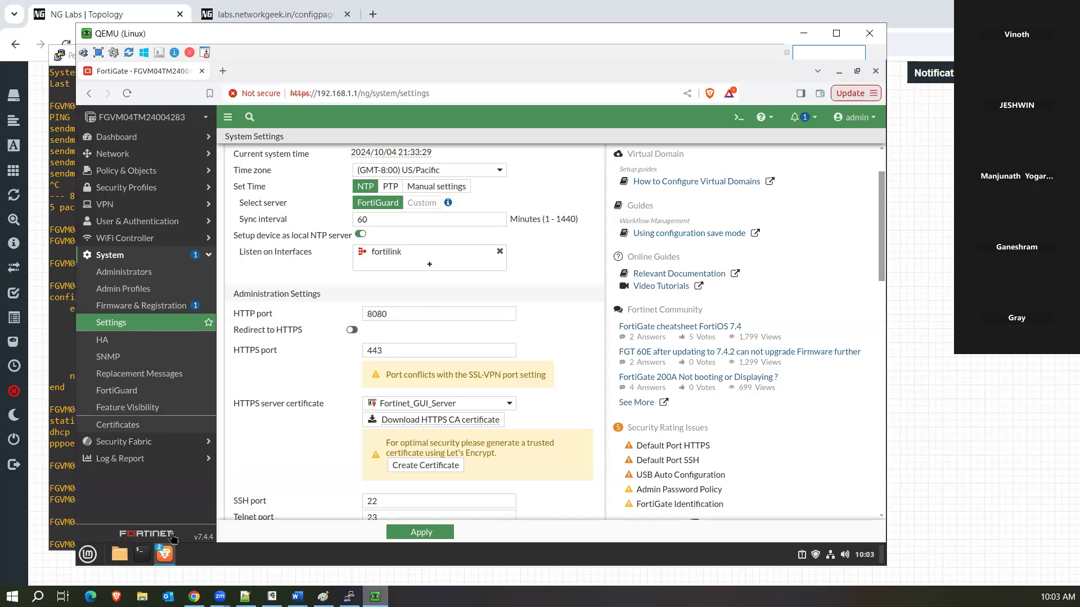
{"action": "left_click", "coordinate": [162, 558]}
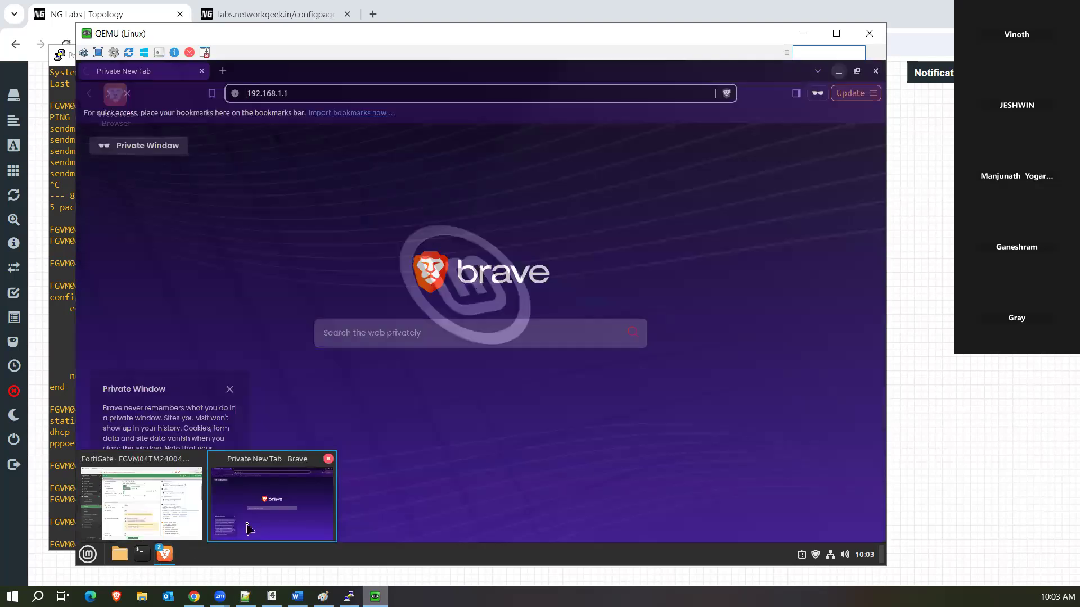
{"action": "left_click", "coordinate": [247, 529]}
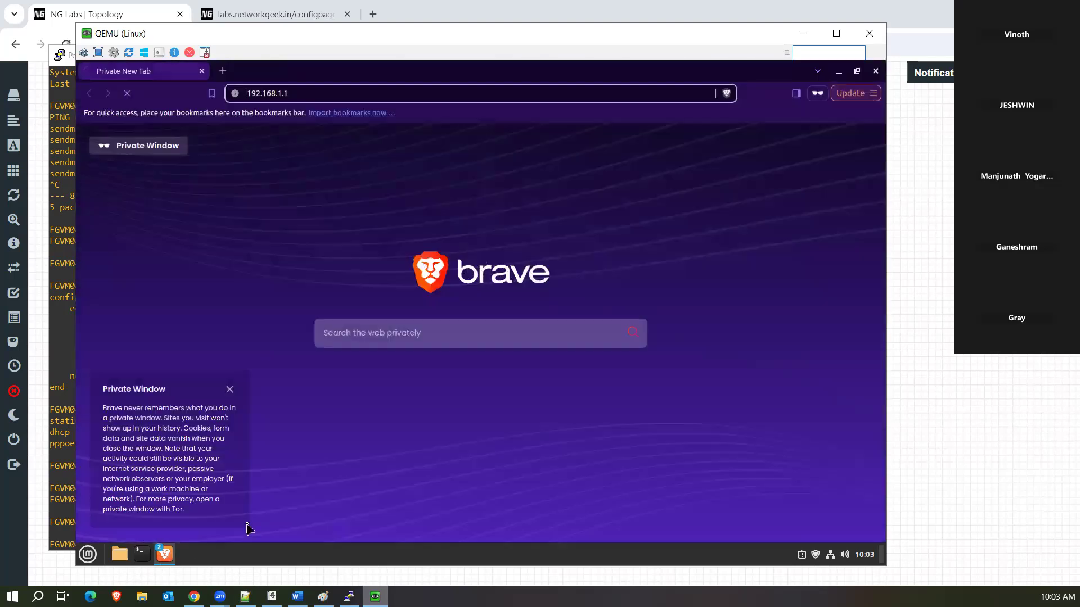
Reload the address on port 8080 to reach the FortiGate login page, then minimise the window.
{"action": "left_click", "coordinate": [302, 94]}
{"action": "type", "text": ":80808"}
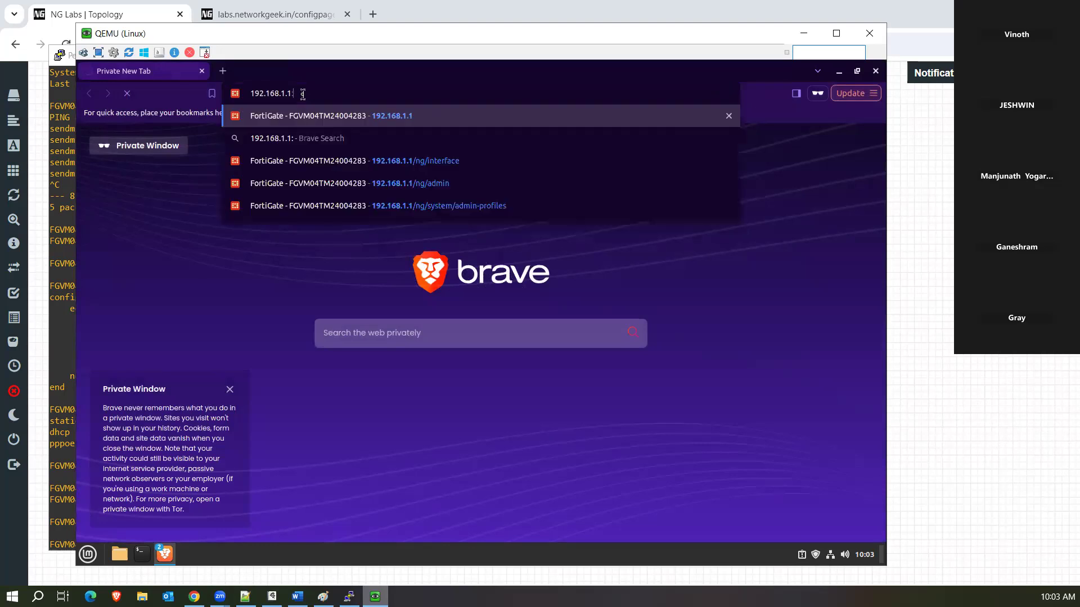
{"action": "key", "text": "BackSpace"}
{"action": "key", "text": "BackSpace"}
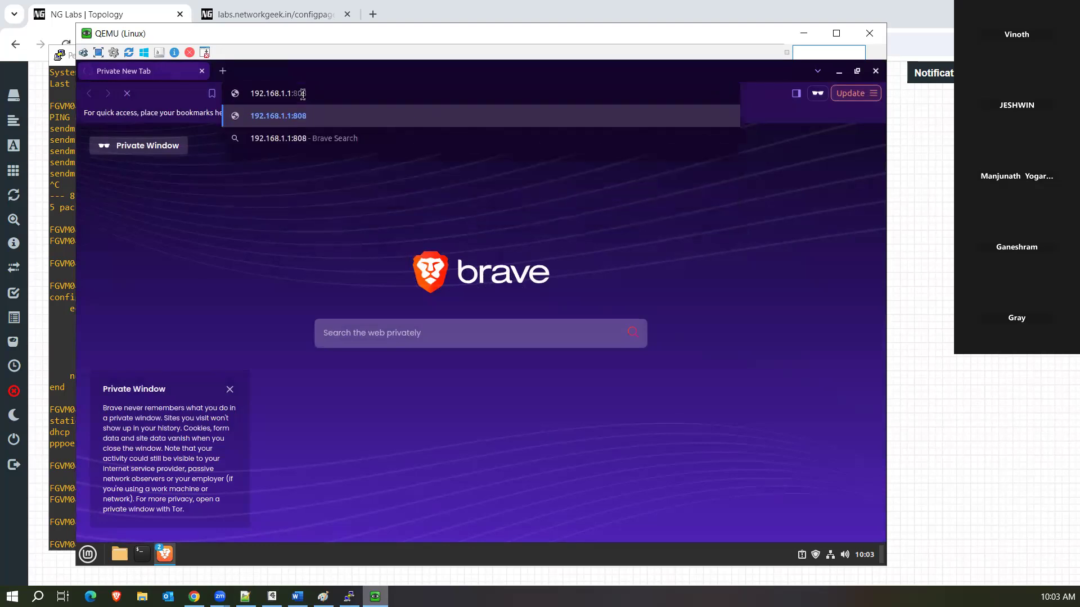
{"action": "type", "text": "0"}
{"action": "key", "text": "Return"}
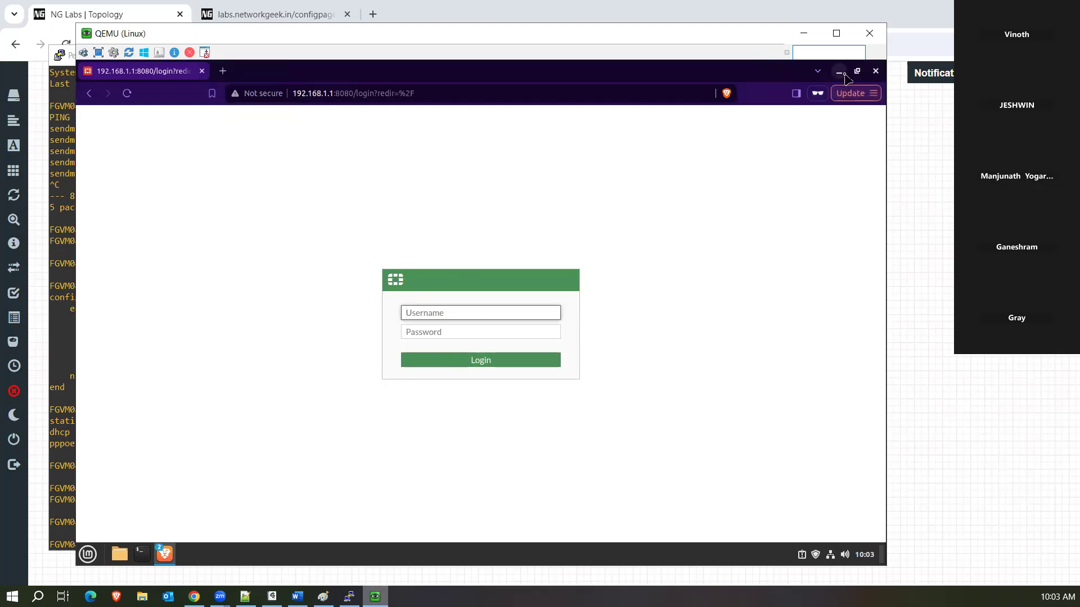
{"action": "left_click", "coordinate": [840, 72]}
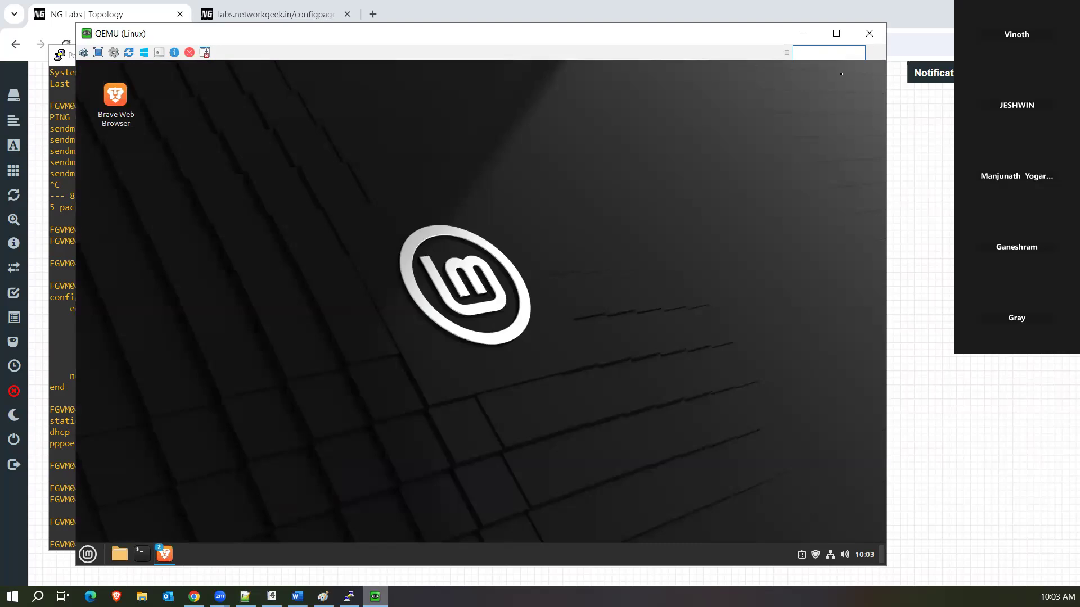
Close the private login-page window and bring back the FortiGate System Settings window.
{"action": "left_click", "coordinate": [166, 557]}
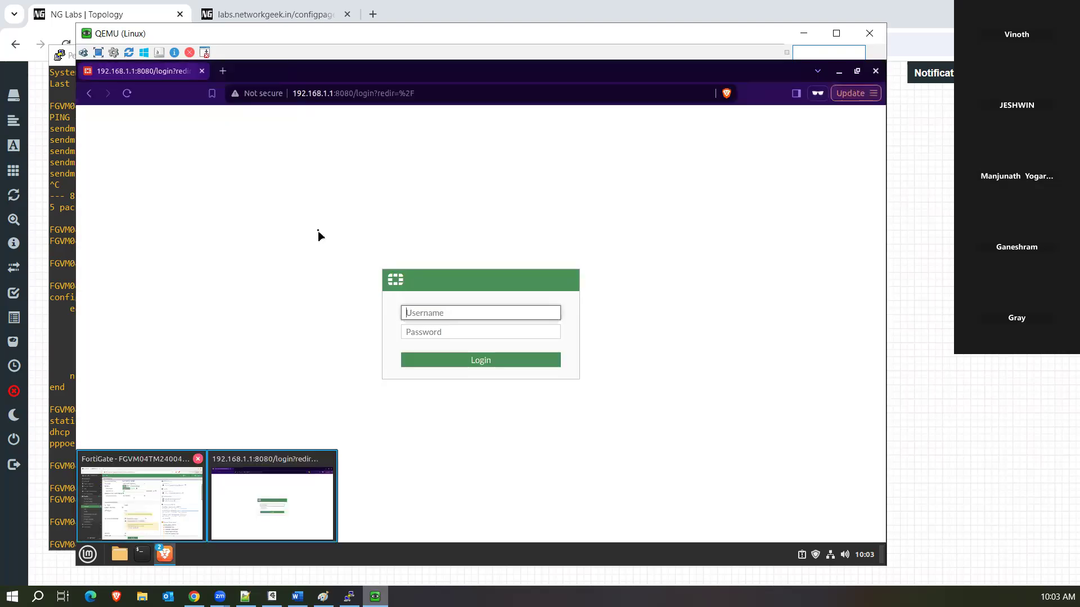
{"action": "left_click", "coordinate": [876, 71]}
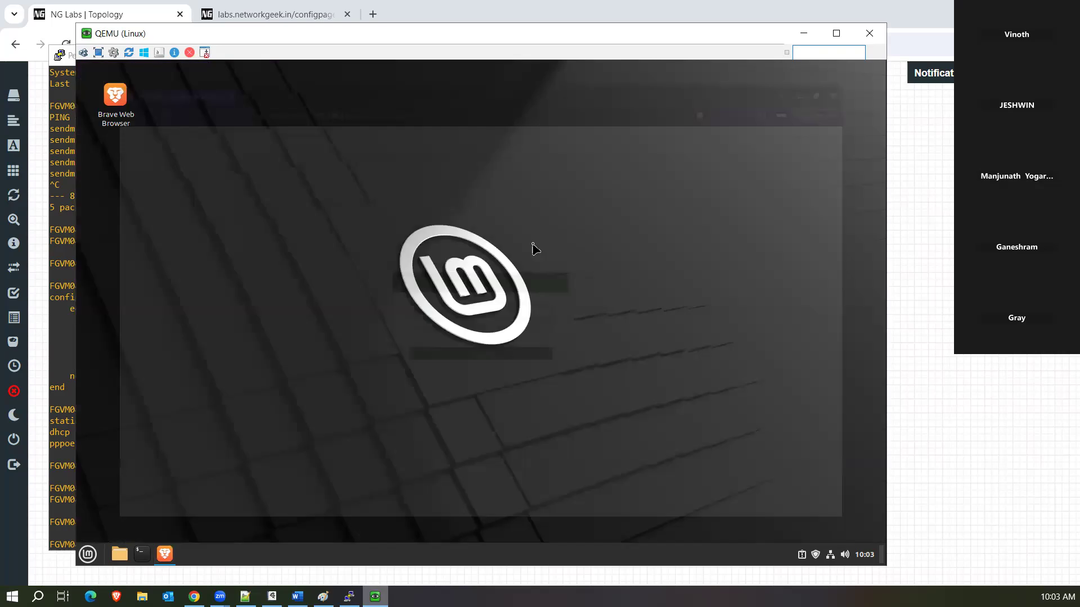
{"action": "mouse_move", "coordinate": [165, 554]}
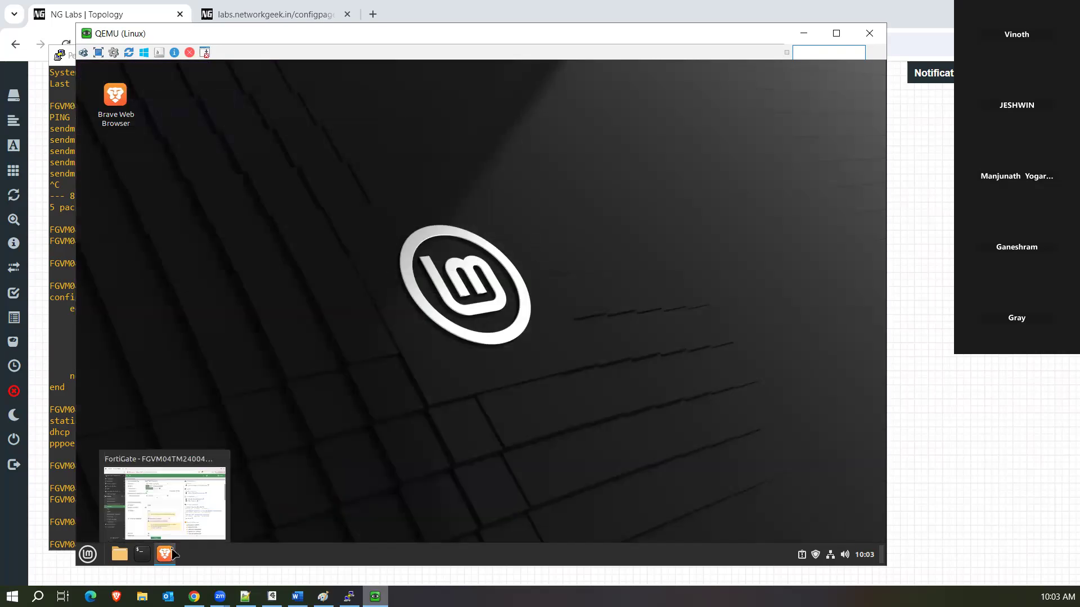
{"action": "left_click", "coordinate": [200, 526]}
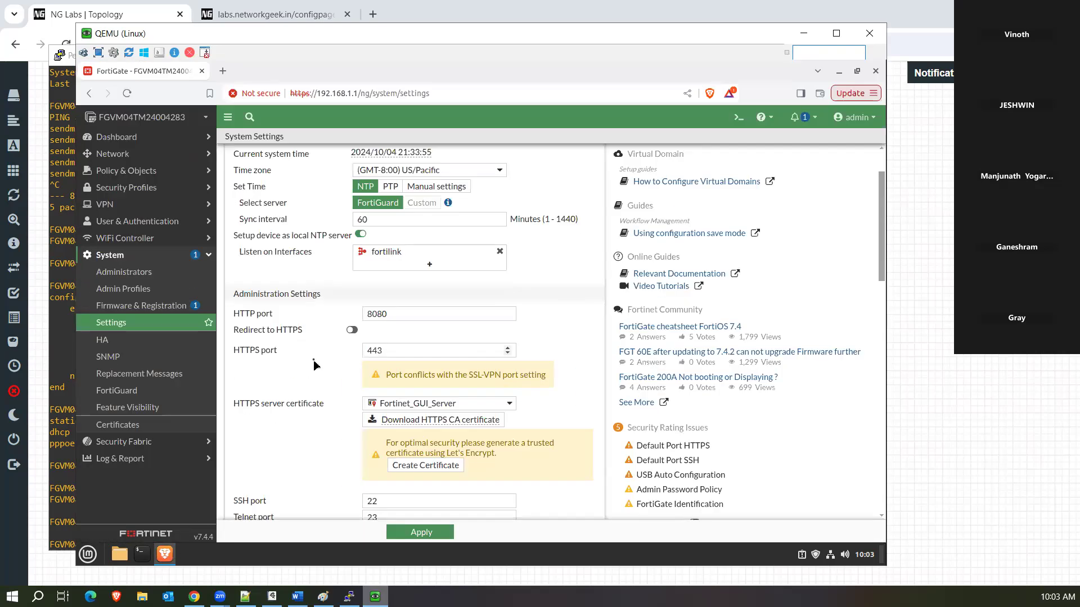
Set the HTTP port to 80, enable Redirect to HTTPS, and begin changing the HTTPS port.
{"action": "left_click", "coordinate": [410, 313]}
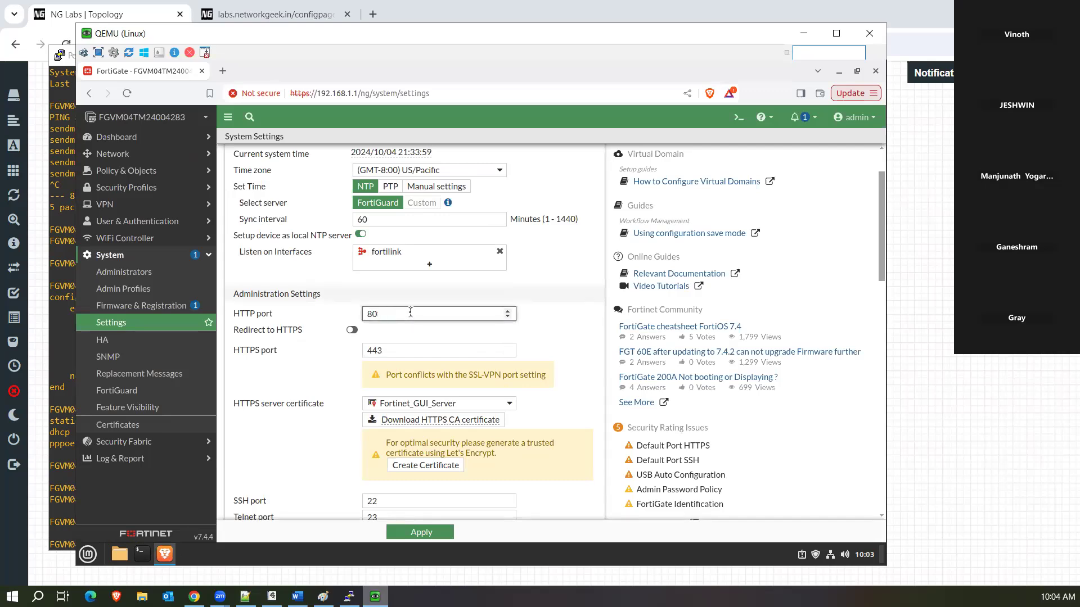
{"action": "left_click", "coordinate": [352, 330]}
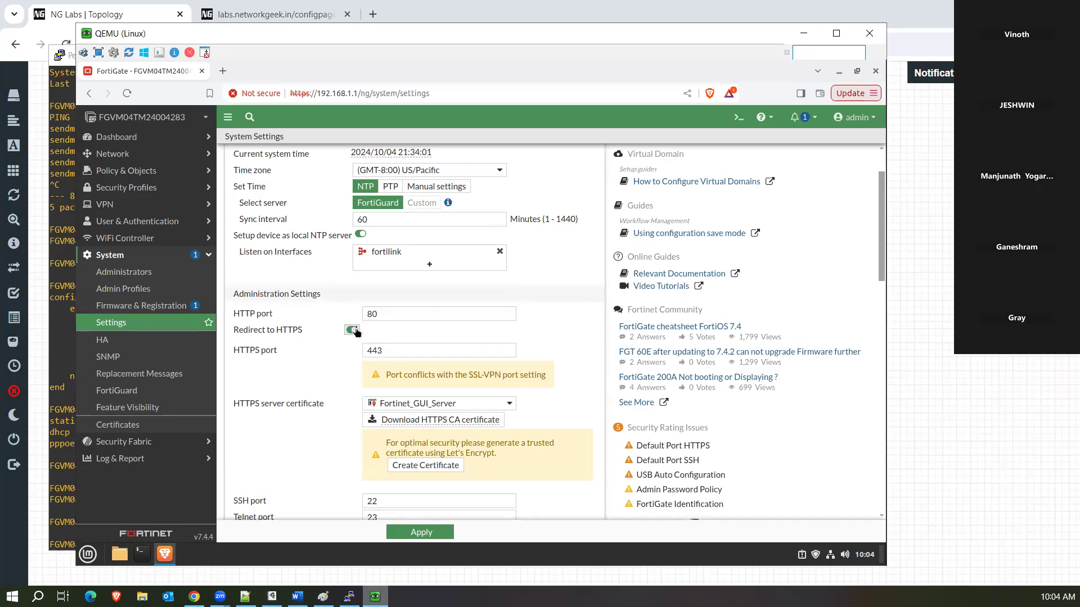
{"action": "left_click", "coordinate": [385, 352]}
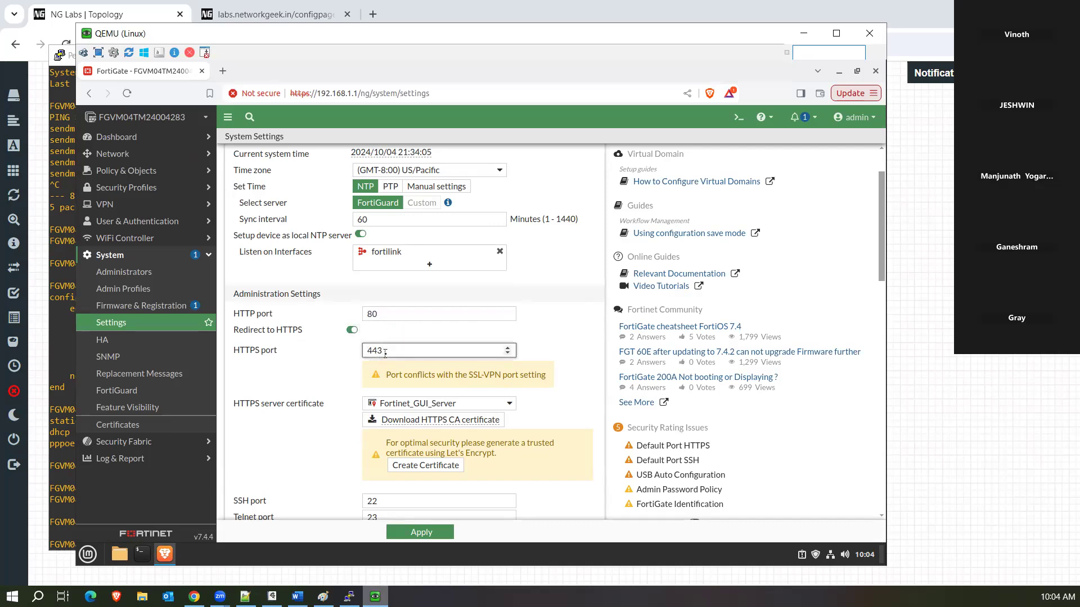
{"action": "type", "text": "4"}
Keep Fortinet_GUI_Server as the HTTPS certificate and show the site's 'Not secure' connection details.
{"action": "scroll", "coordinate": [883, 233], "scroll_direction": "down", "scroll_amount": 1}
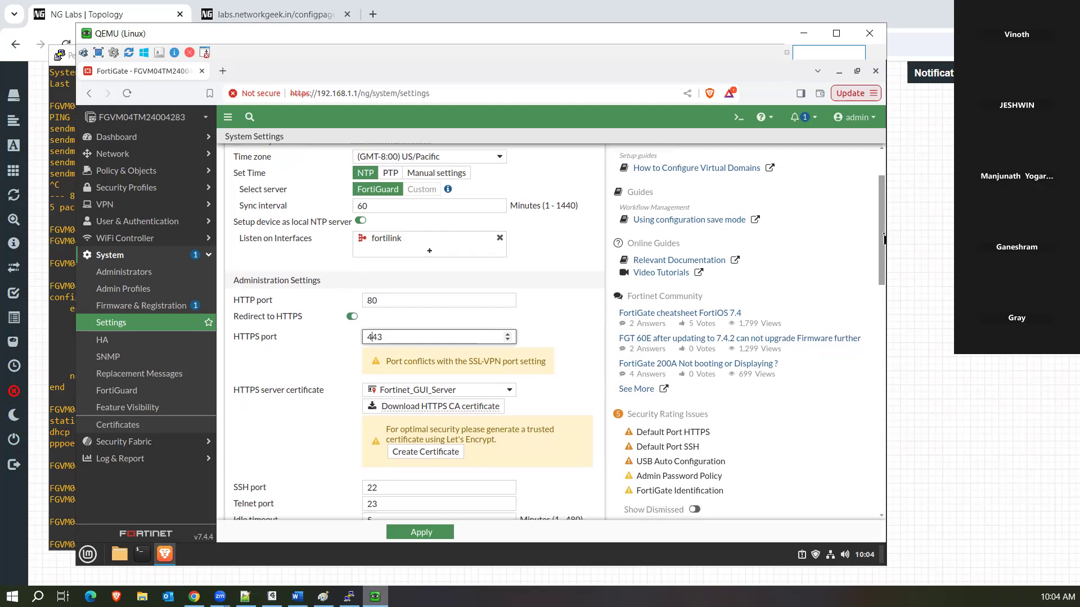
{"action": "scroll", "coordinate": [883, 238], "scroll_direction": "down", "scroll_amount": 1}
{"action": "left_click", "coordinate": [561, 324]}
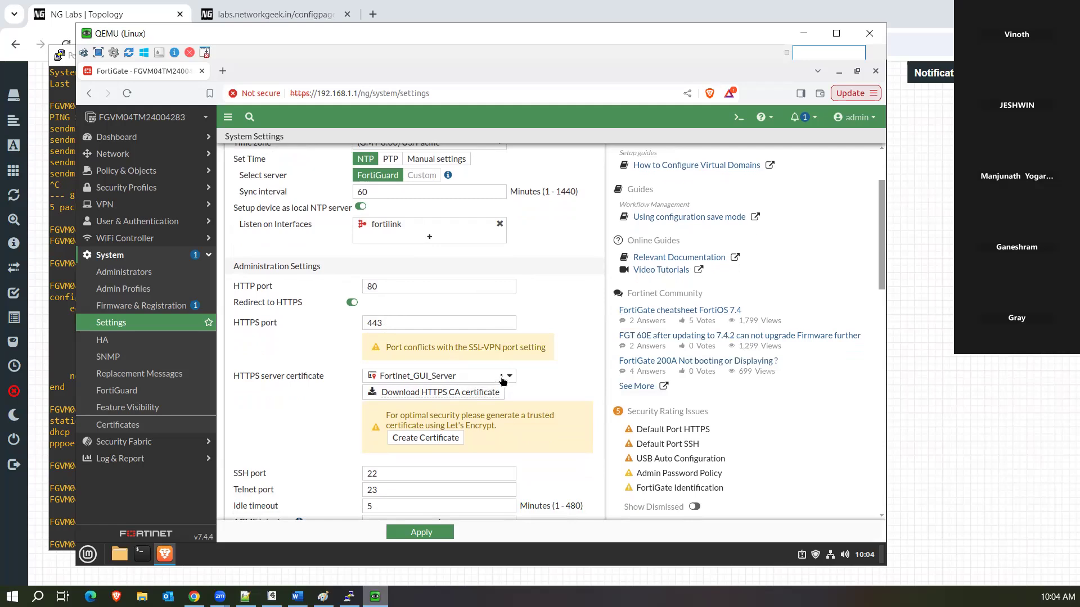
{"action": "left_click", "coordinate": [502, 376]}
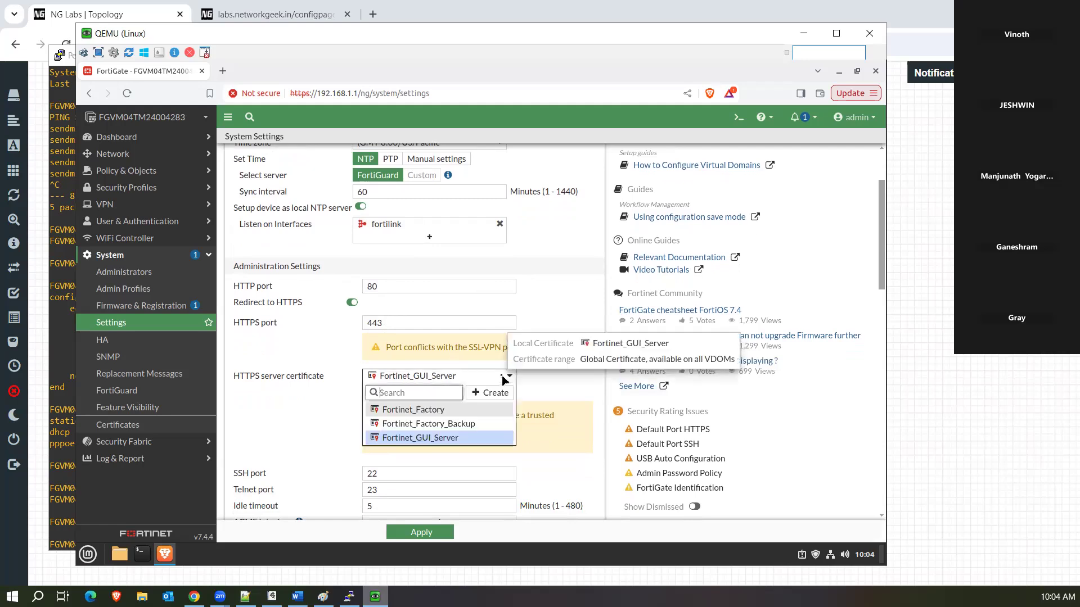
{"action": "left_click", "coordinate": [571, 384]}
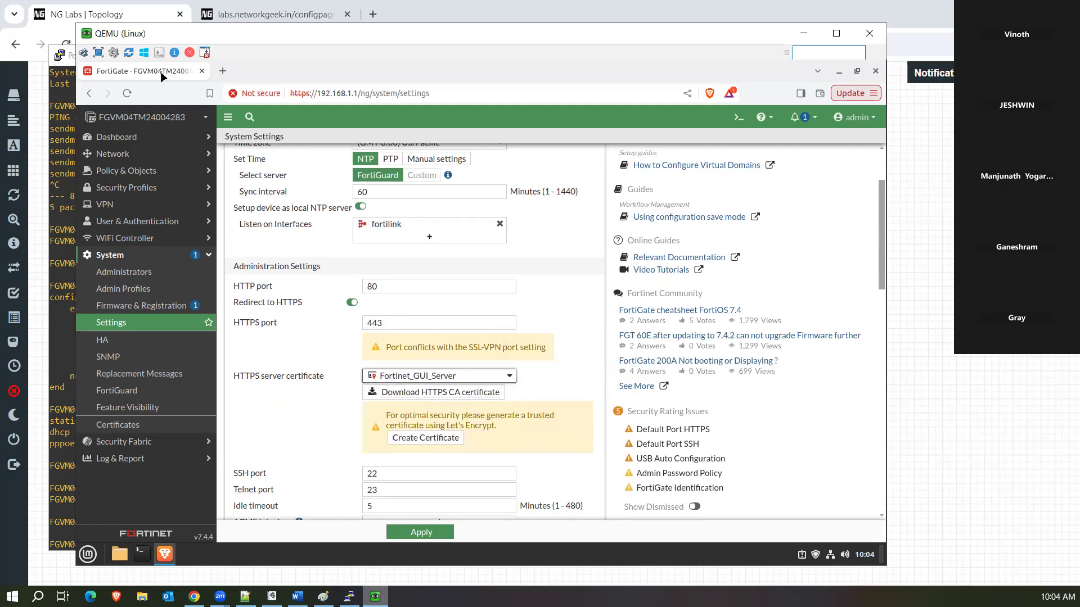
{"action": "left_click", "coordinate": [256, 95]}
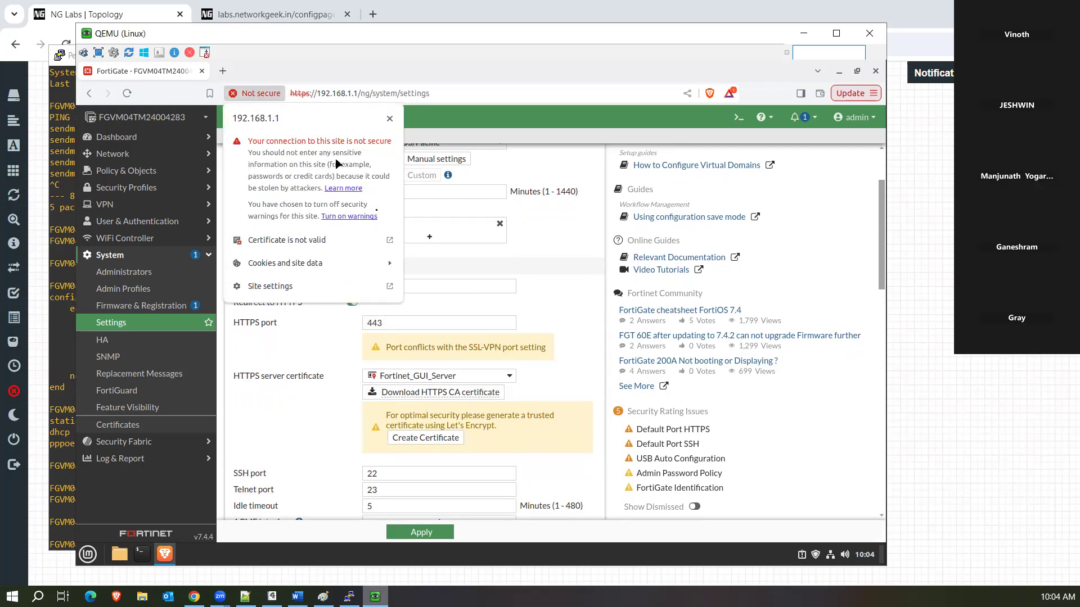
Open the invalid certificate in the viewer, review its Issued To and Issued By details, then close it.
{"action": "left_click", "coordinate": [396, 243]}
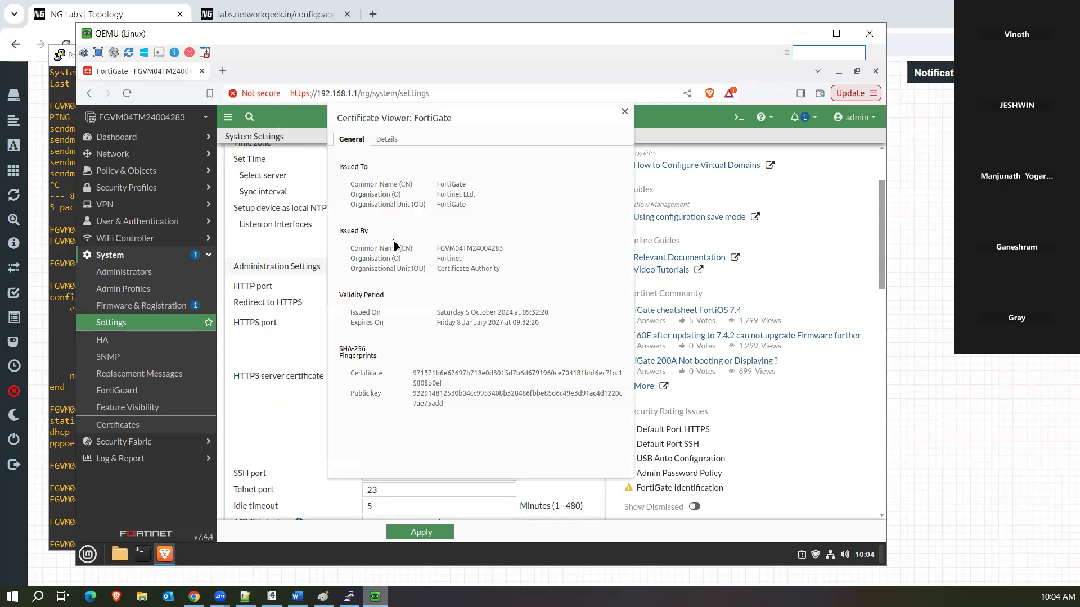
{"action": "left_click_drag", "start_coordinate": [438, 248], "coordinate": [369, 253]}
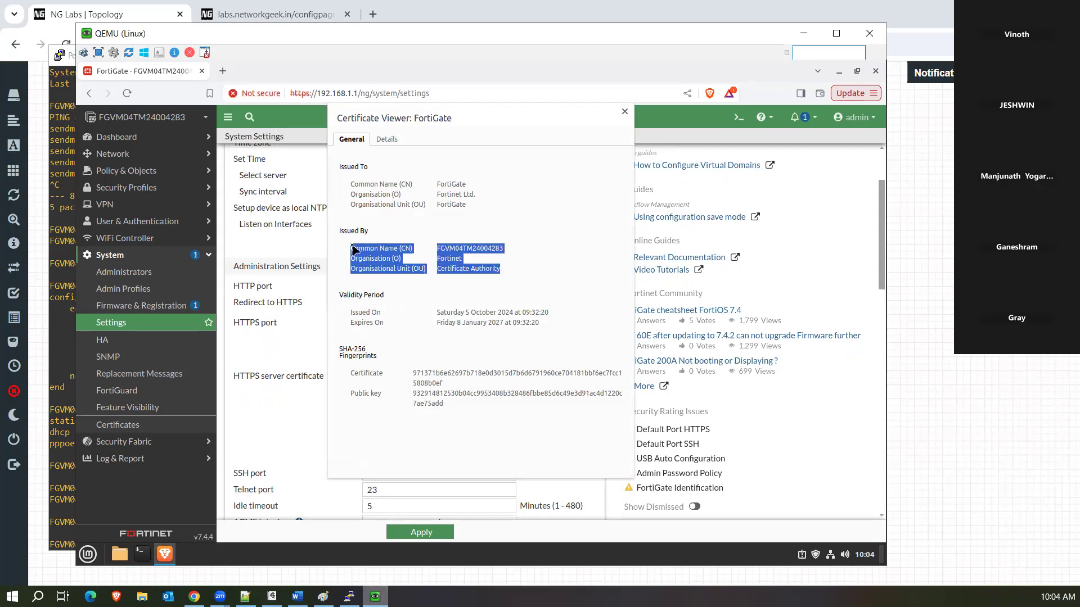
{"action": "left_click_drag", "start_coordinate": [345, 184], "coordinate": [504, 273]}
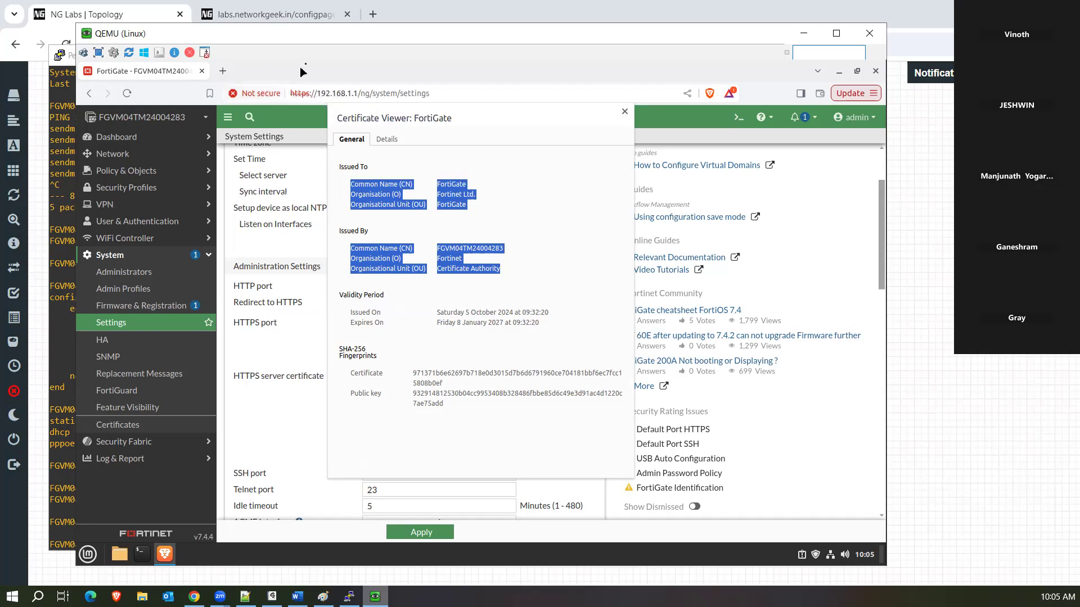
{"action": "left_click", "coordinate": [625, 111]}
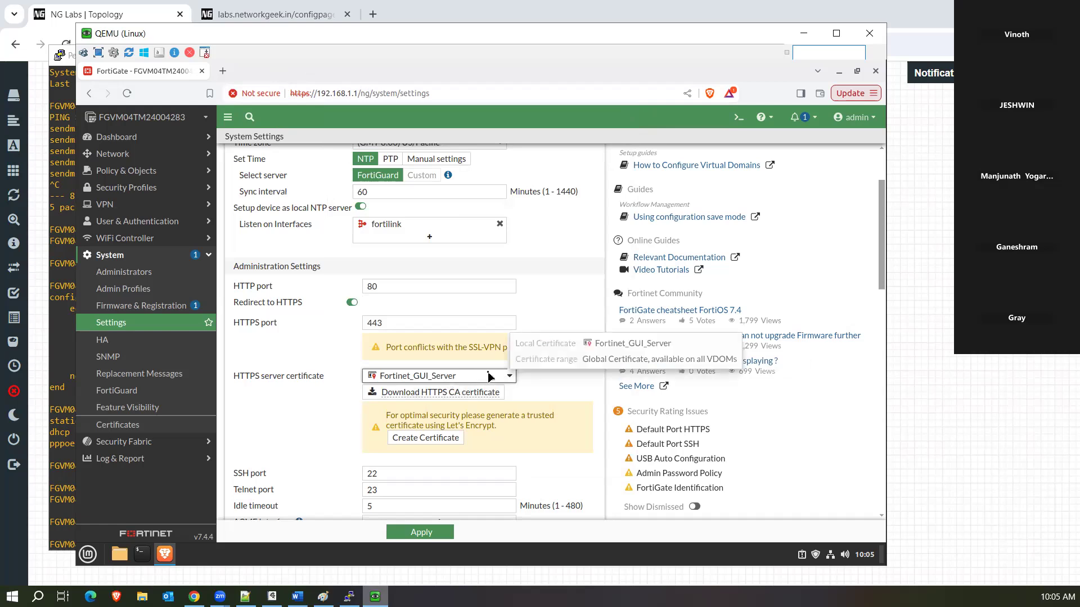
{"action": "left_click", "coordinate": [484, 381]}
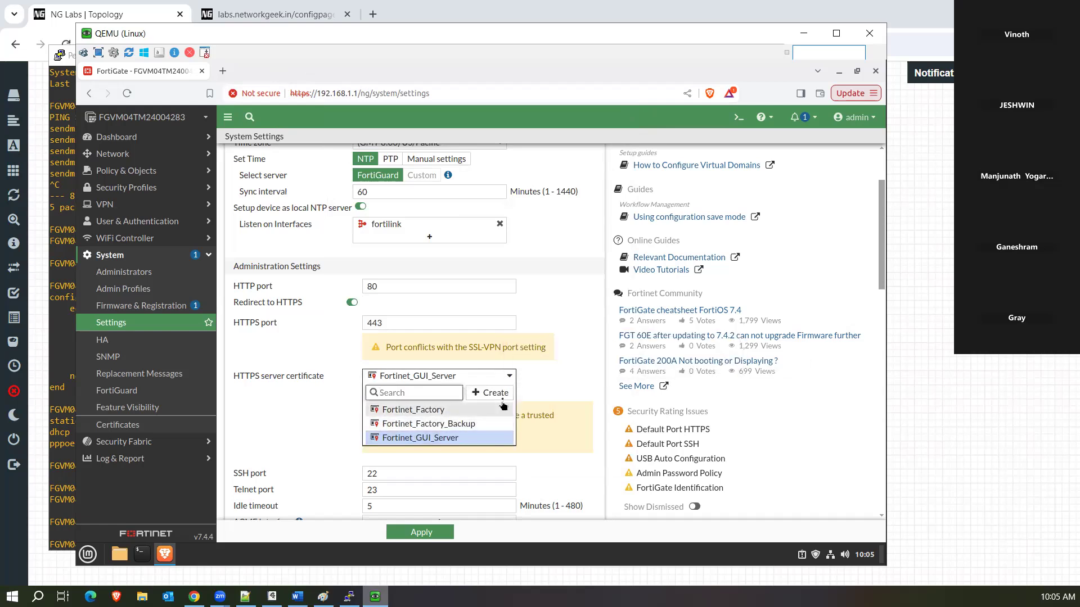
{"action": "mouse_move", "coordinate": [416, 410]}
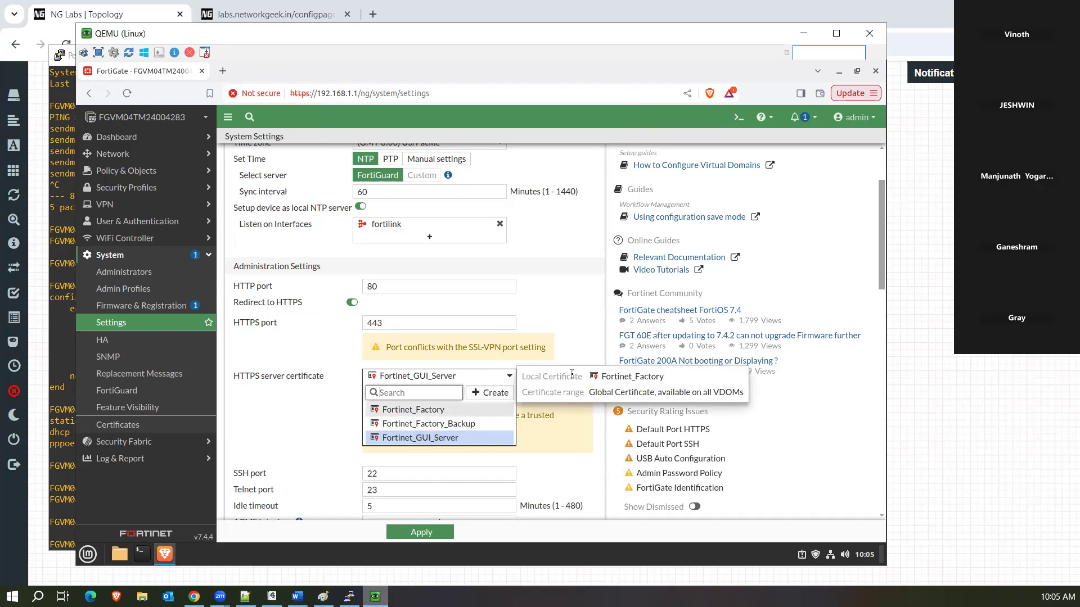
{"action": "left_click", "coordinate": [589, 349]}
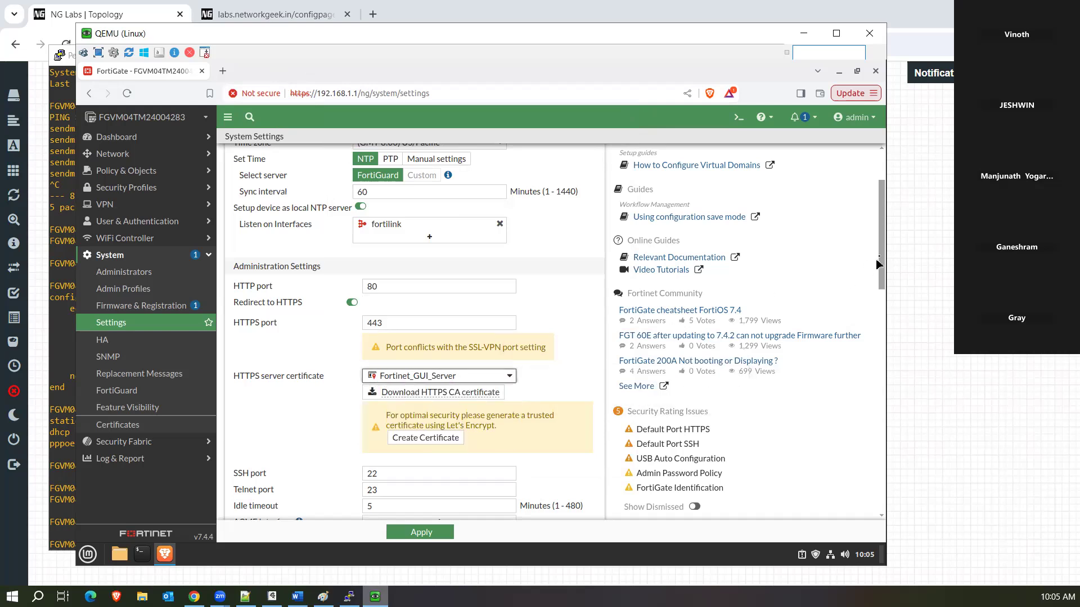
{"action": "left_click_drag", "start_coordinate": [881, 260], "coordinate": [882, 300]}
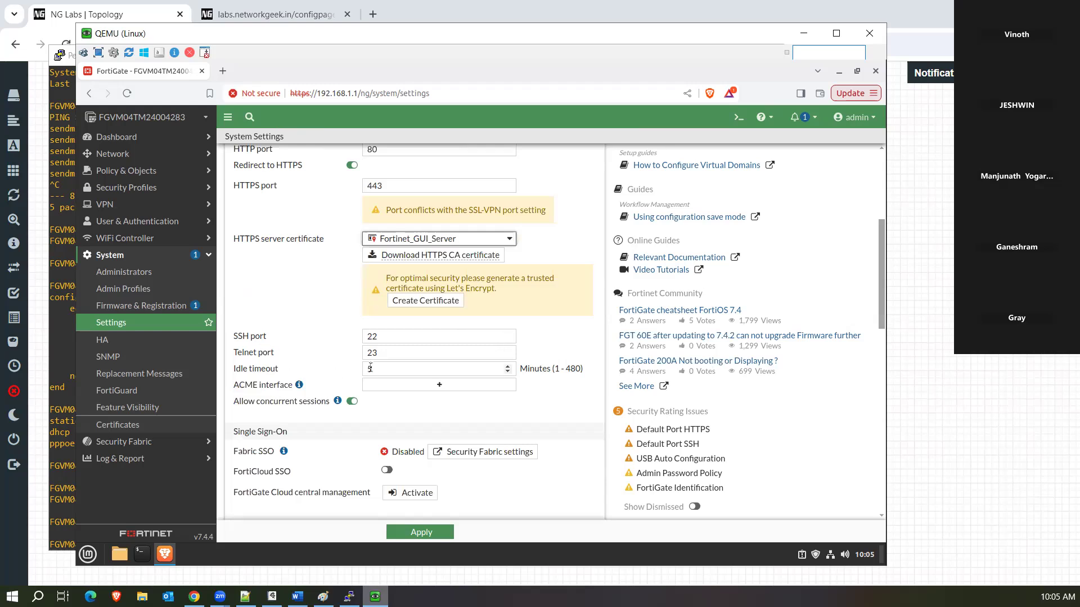
{"action": "mouse_move", "coordinate": [299, 387]}
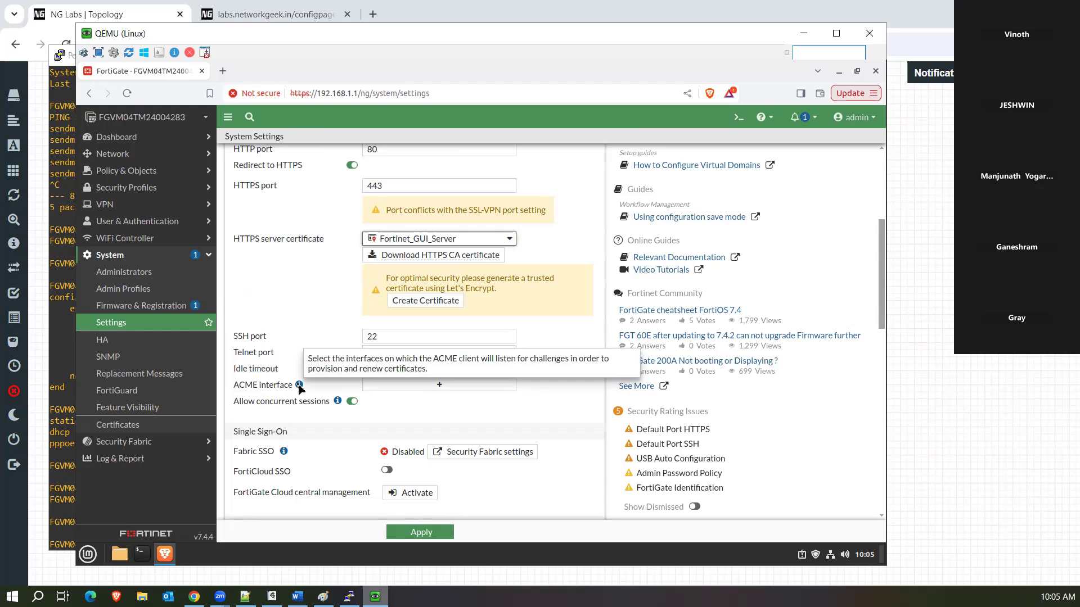
{"action": "left_click_drag", "start_coordinate": [282, 403], "coordinate": [326, 413]}
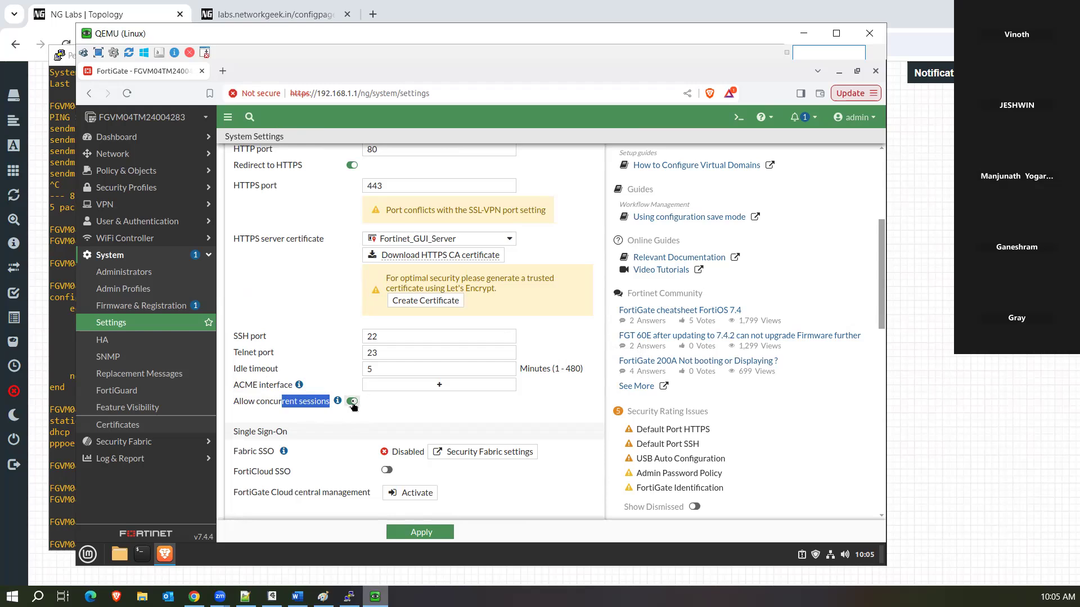
{"action": "left_click", "coordinate": [353, 402]}
{"action": "left_click", "coordinate": [353, 403]}
{"action": "left_click_drag", "start_coordinate": [883, 274], "coordinate": [883, 325]}
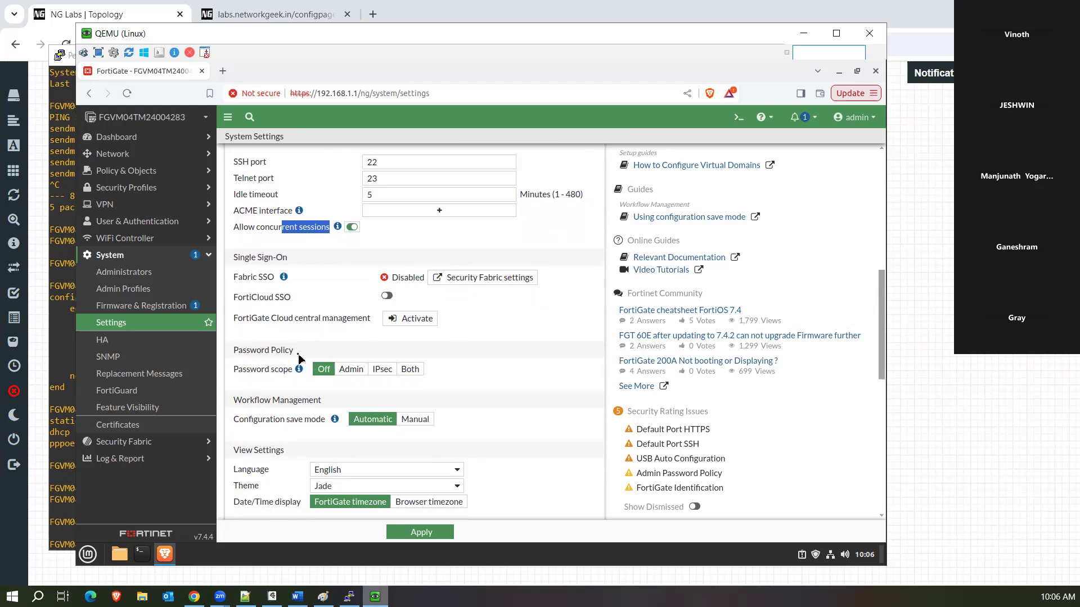
{"action": "left_click", "coordinate": [359, 370]}
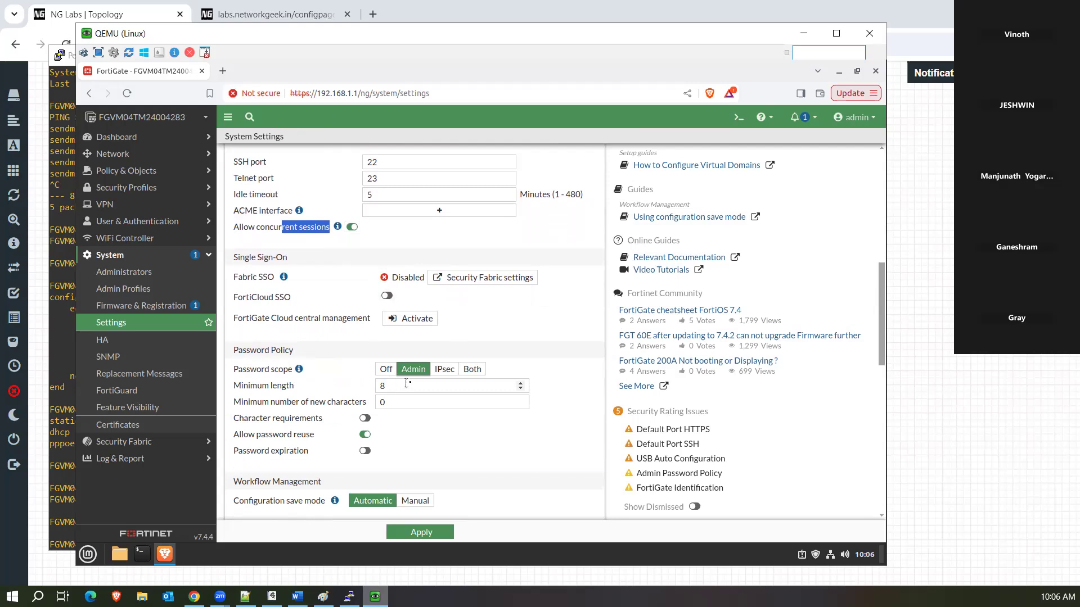
{"action": "left_click", "coordinate": [437, 373]}
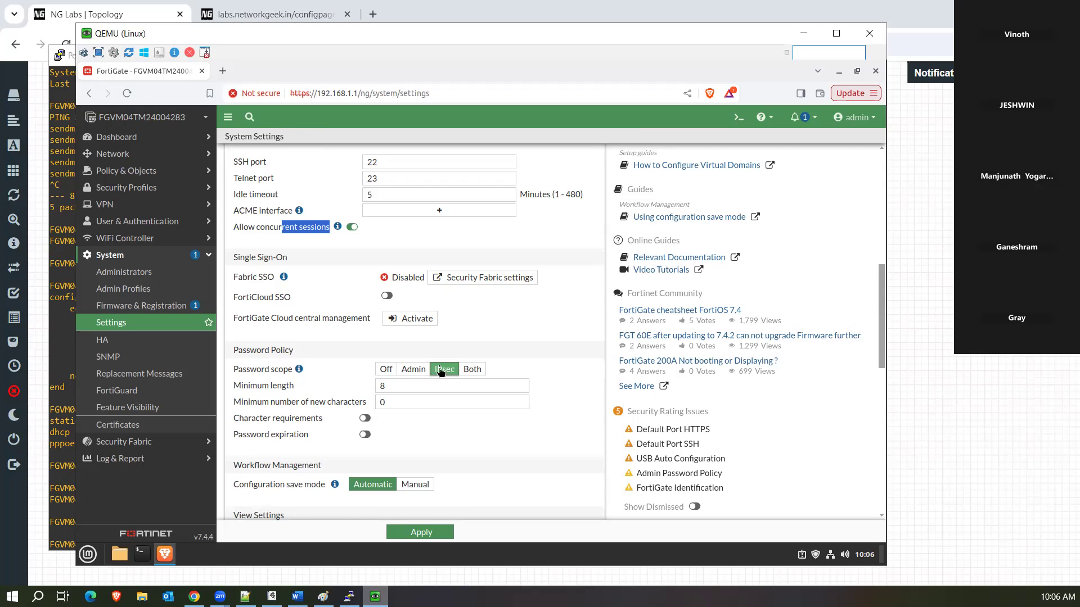
{"action": "left_click", "coordinate": [468, 369]}
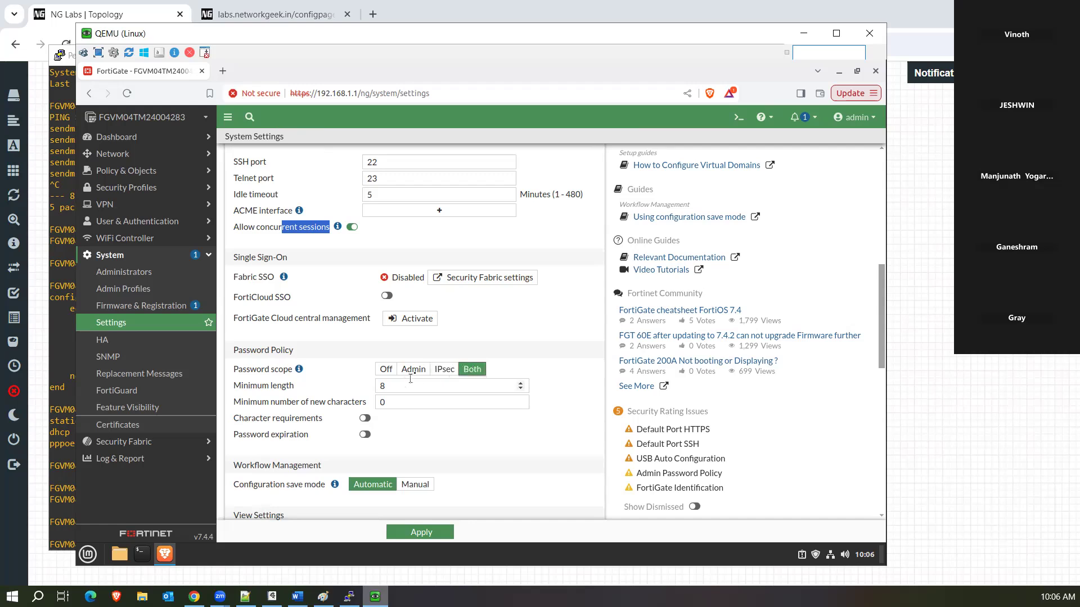
{"action": "left_click", "coordinate": [391, 373]}
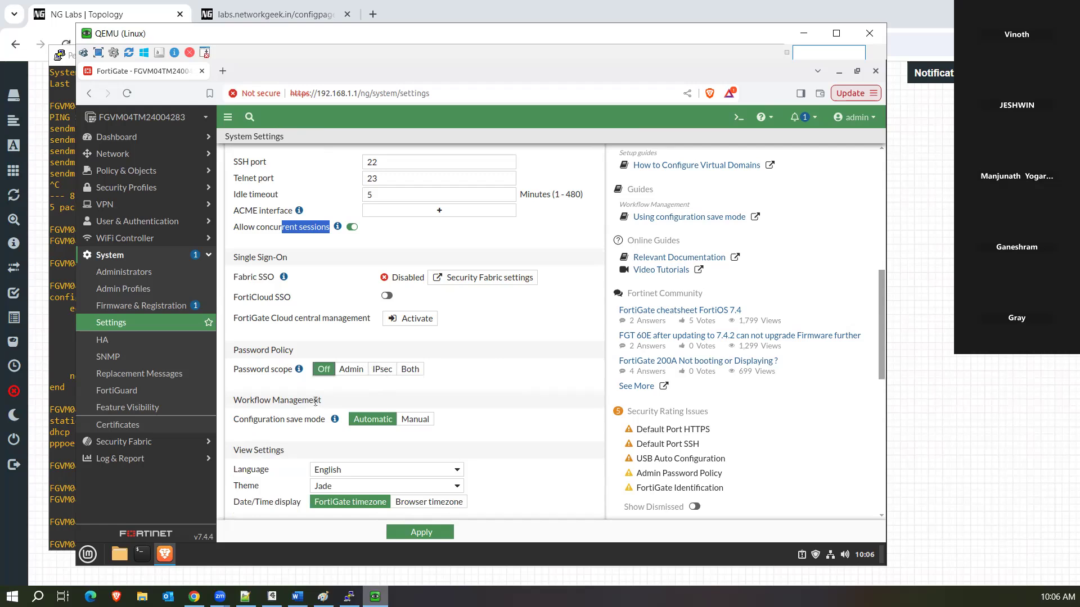
Choose Manual for Configuration save mode under Workflow Management, with Revert upon timeout left off.
{"action": "mouse_move", "coordinate": [334, 420]}
{"action": "left_click_drag", "start_coordinate": [882, 303], "coordinate": [881, 329]}
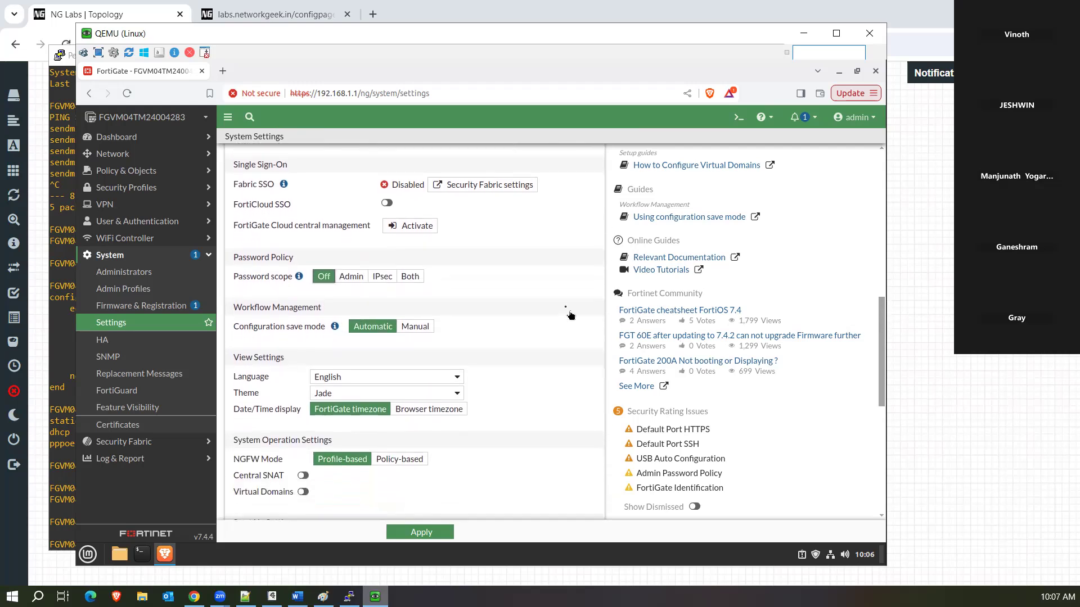
{"action": "left_click", "coordinate": [415, 328]}
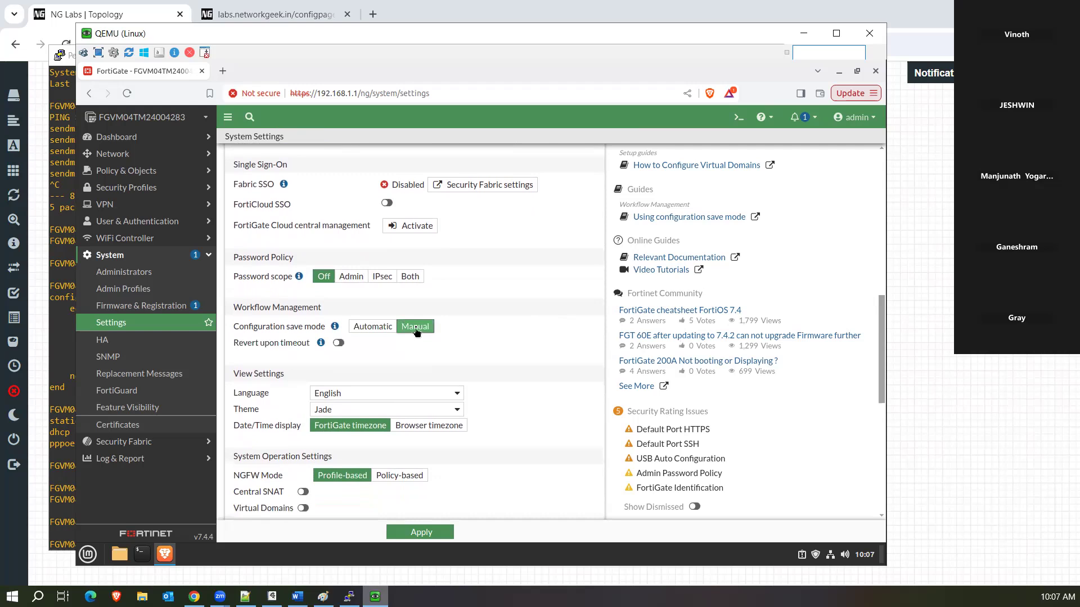
{"action": "left_click", "coordinate": [366, 332]}
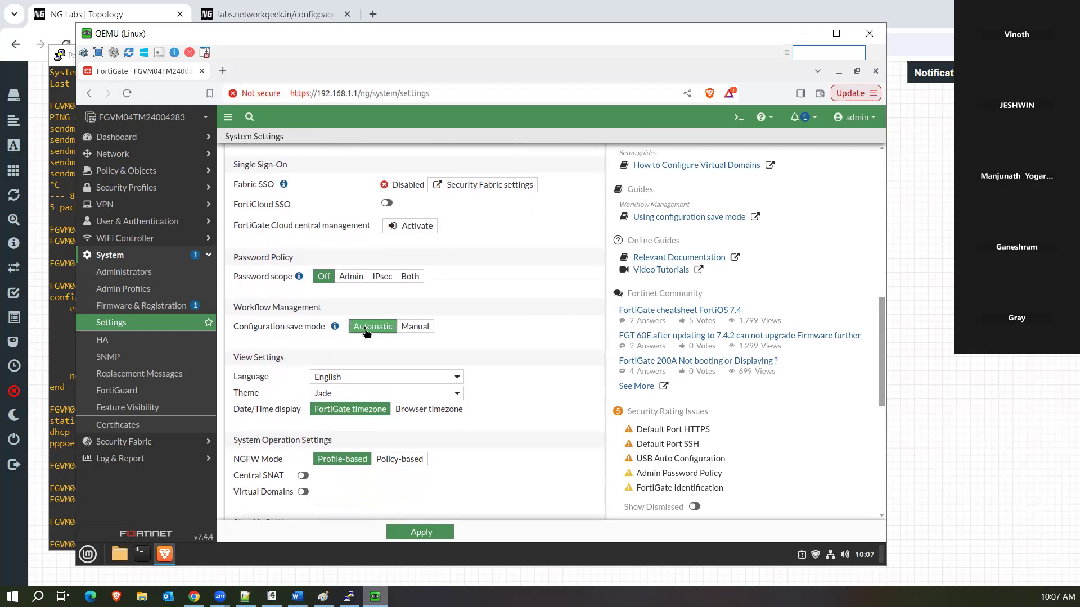
{"action": "left_click", "coordinate": [409, 329]}
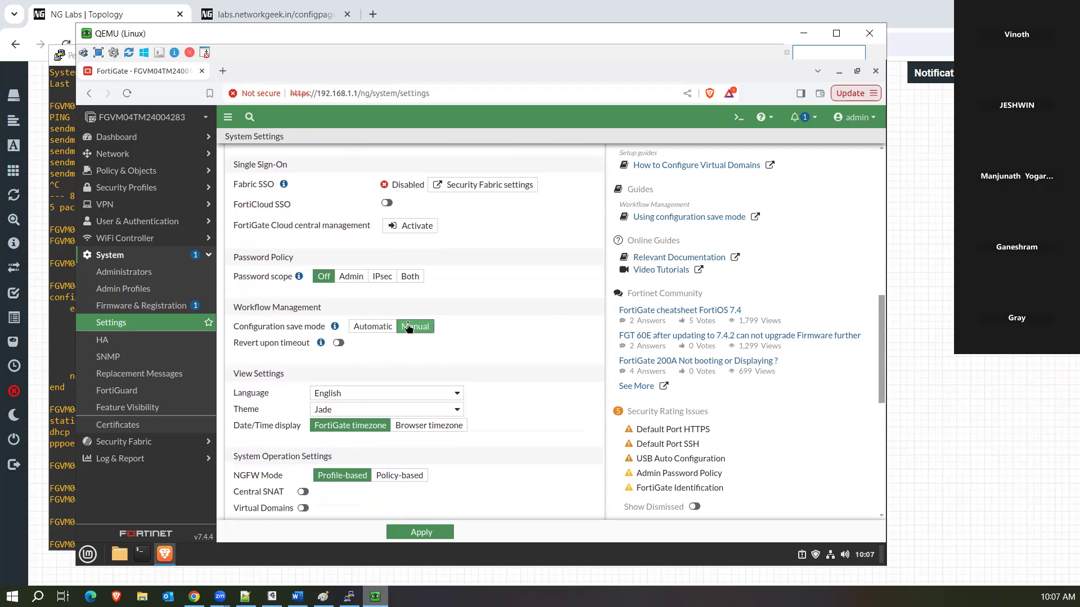
{"action": "left_click", "coordinate": [337, 344]}
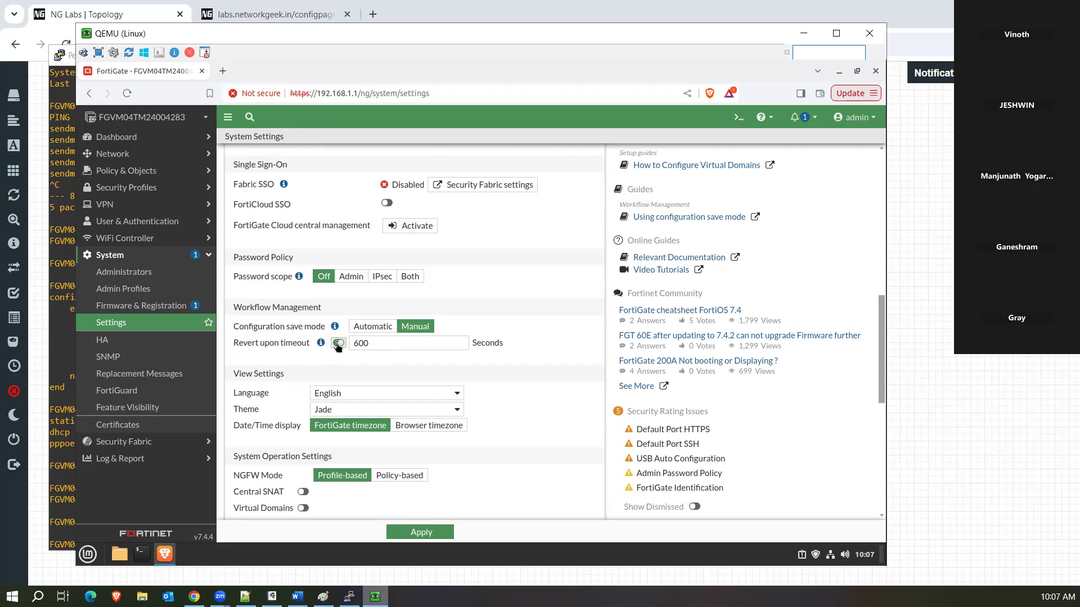
{"action": "left_click", "coordinate": [338, 344]}
{"action": "mouse_move", "coordinate": [335, 329]}
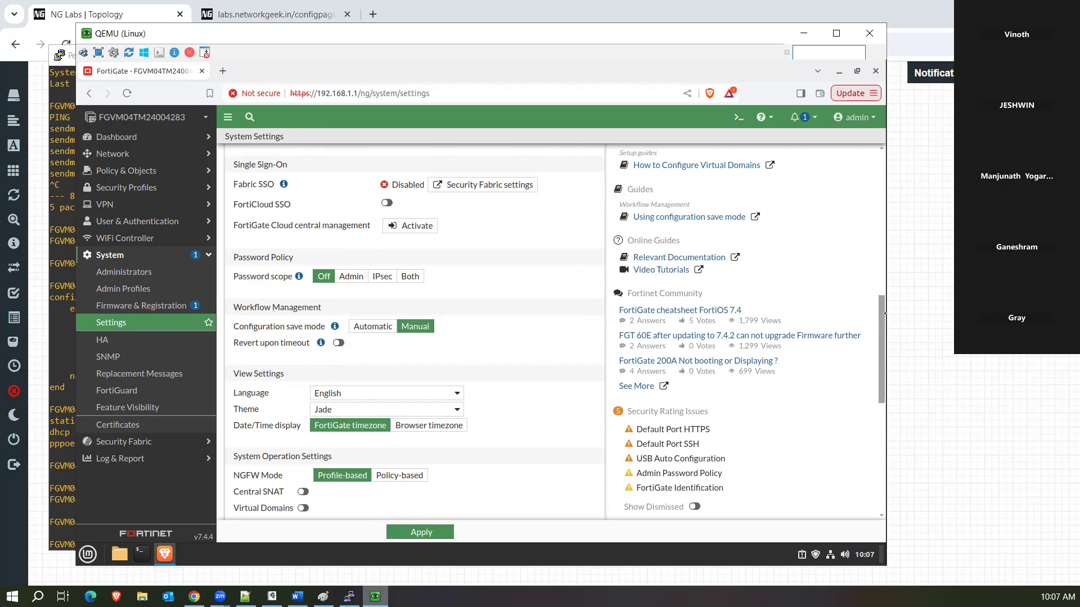
{"action": "left_click_drag", "start_coordinate": [884, 313], "coordinate": [884, 360]}
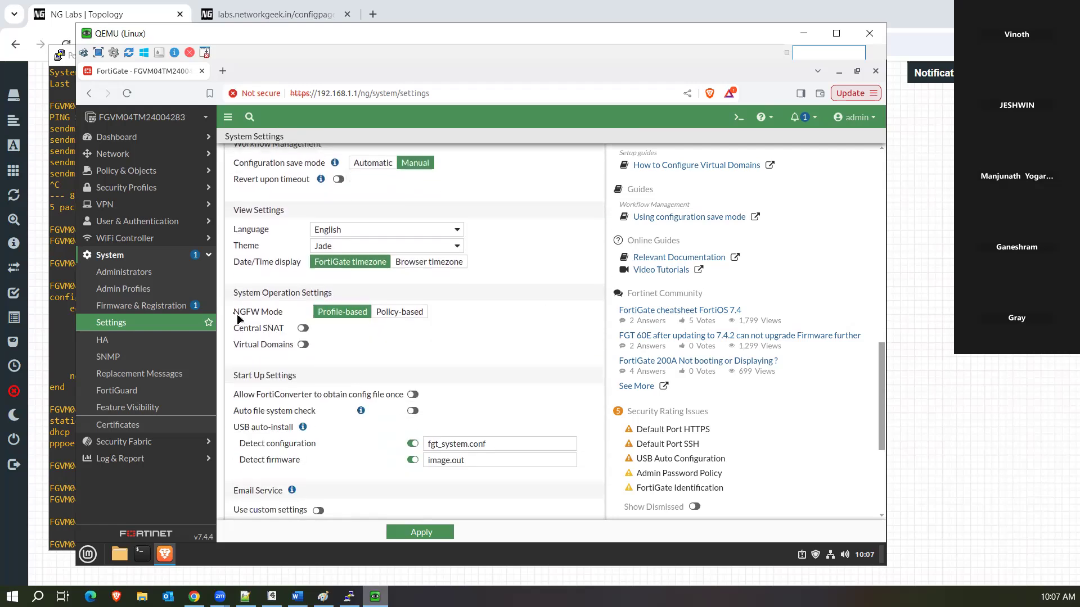
{"action": "left_click_drag", "start_coordinate": [261, 313], "coordinate": [284, 313]}
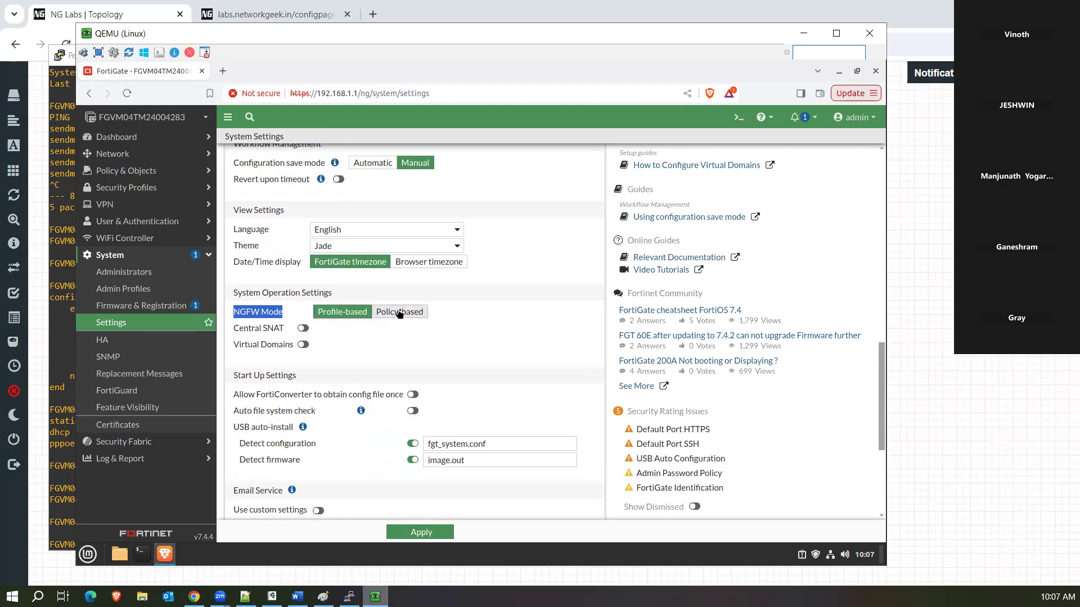
{"action": "left_click", "coordinate": [395, 313]}
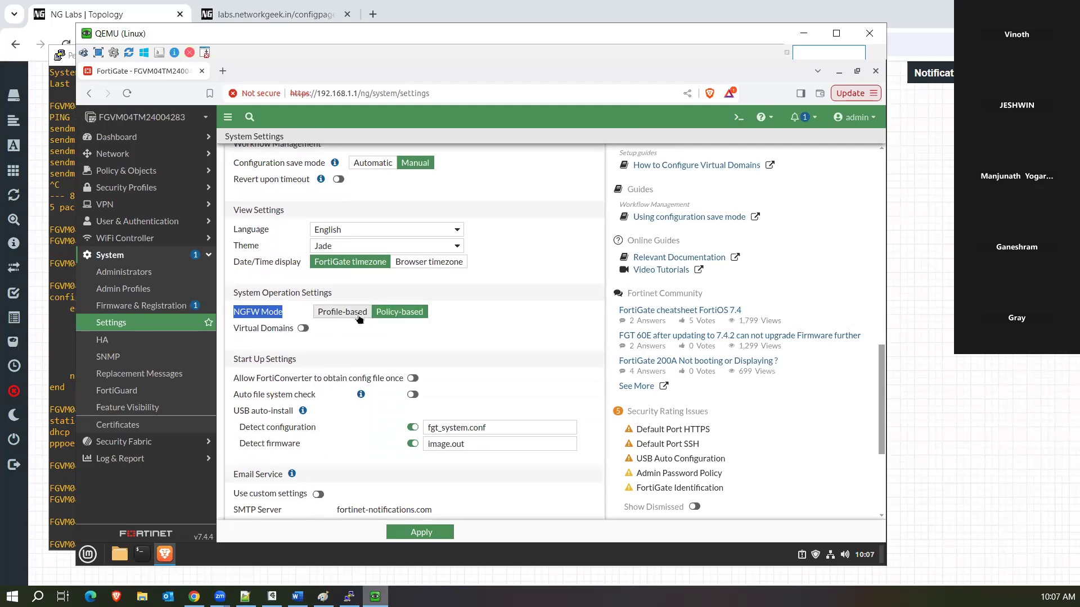
{"action": "left_click", "coordinate": [359, 318]}
{"action": "left_click", "coordinate": [384, 316]}
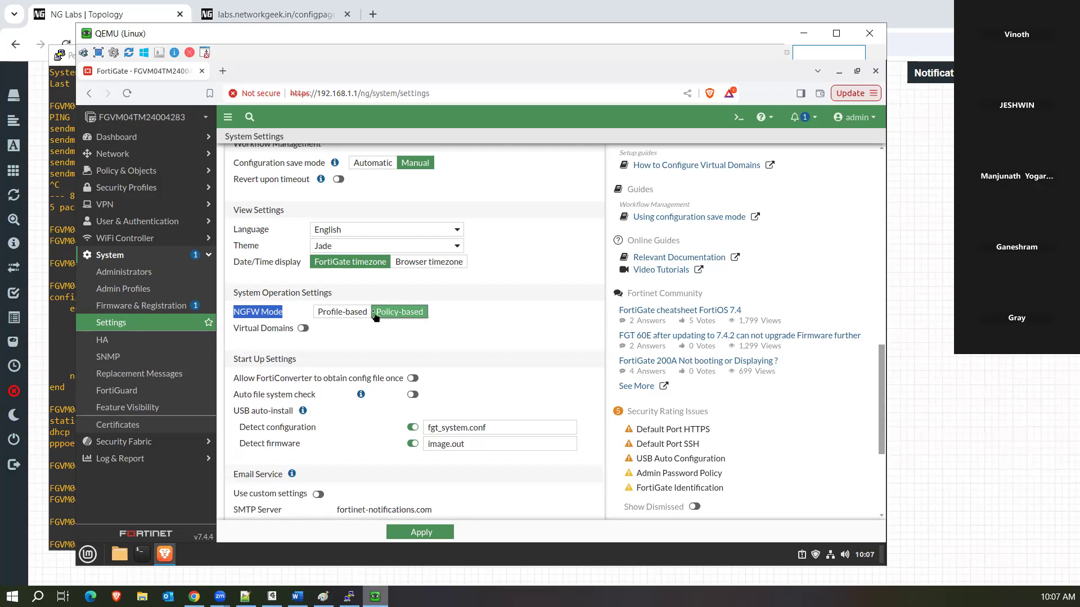
{"action": "left_click", "coordinate": [367, 315]}
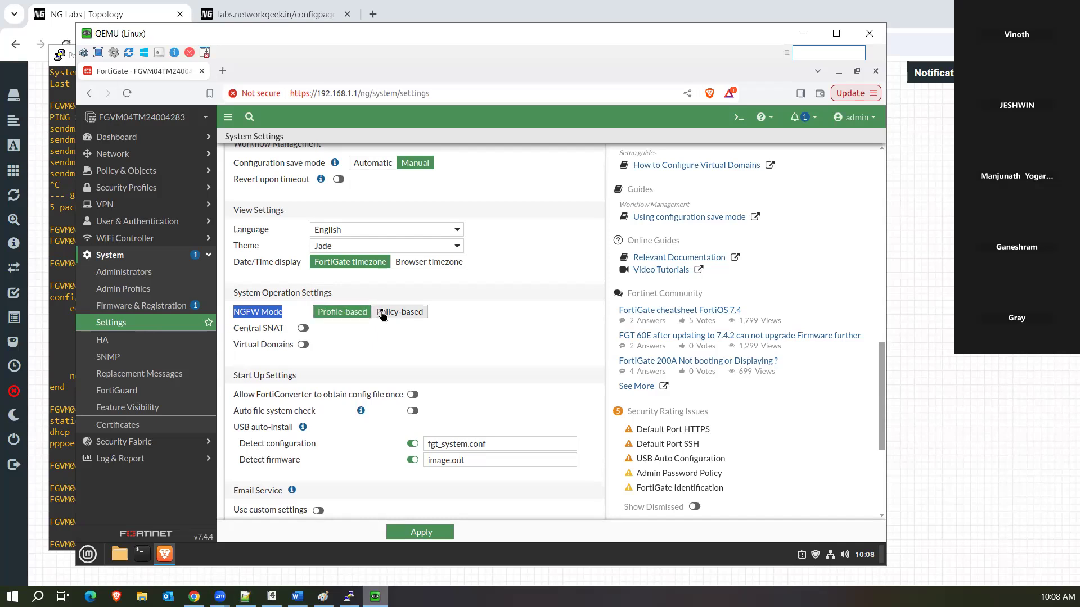
{"action": "left_click", "coordinate": [382, 314]}
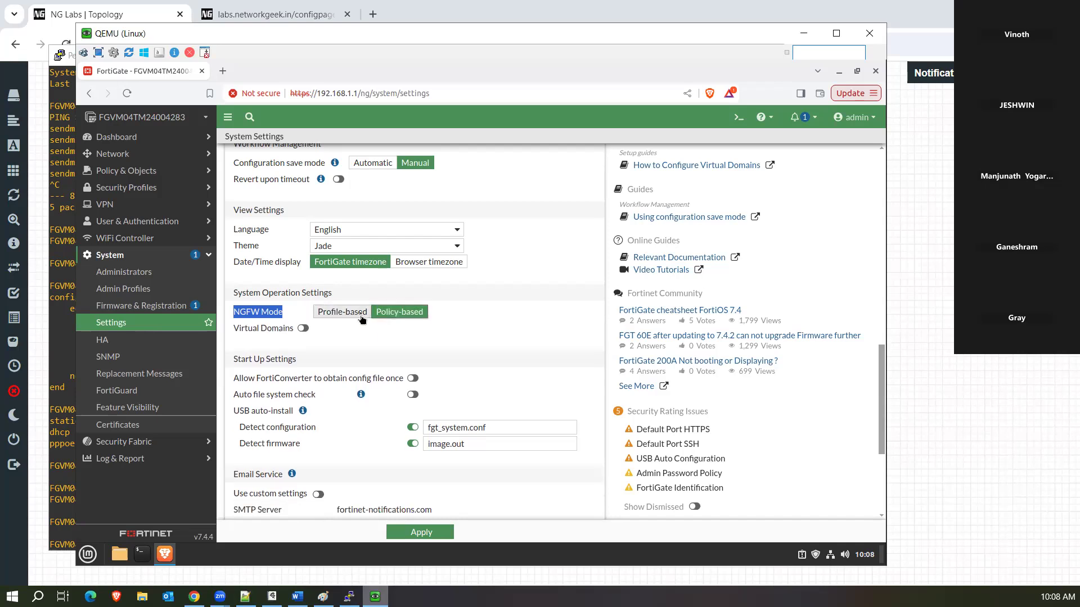
{"action": "left_click", "coordinate": [360, 313]}
{"action": "left_click", "coordinate": [304, 330]}
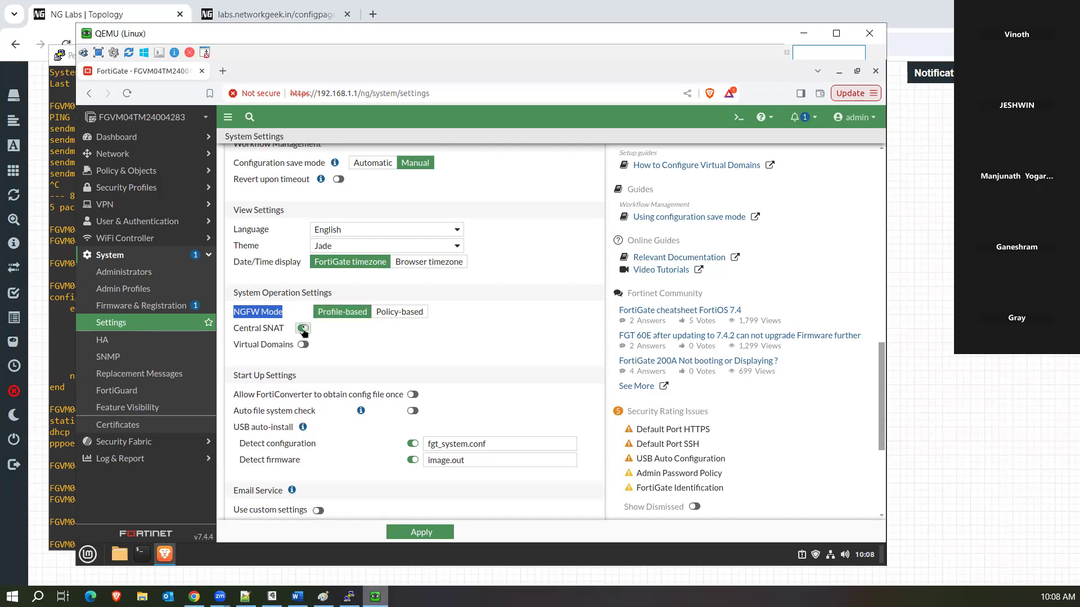
{"action": "left_click", "coordinate": [304, 330]}
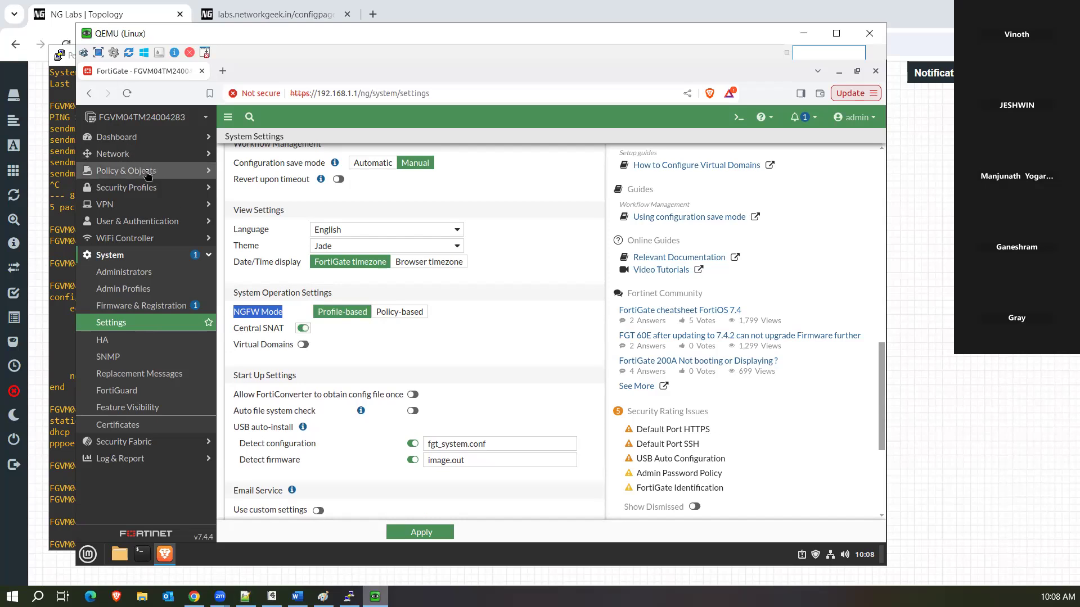
{"action": "left_click", "coordinate": [304, 331]}
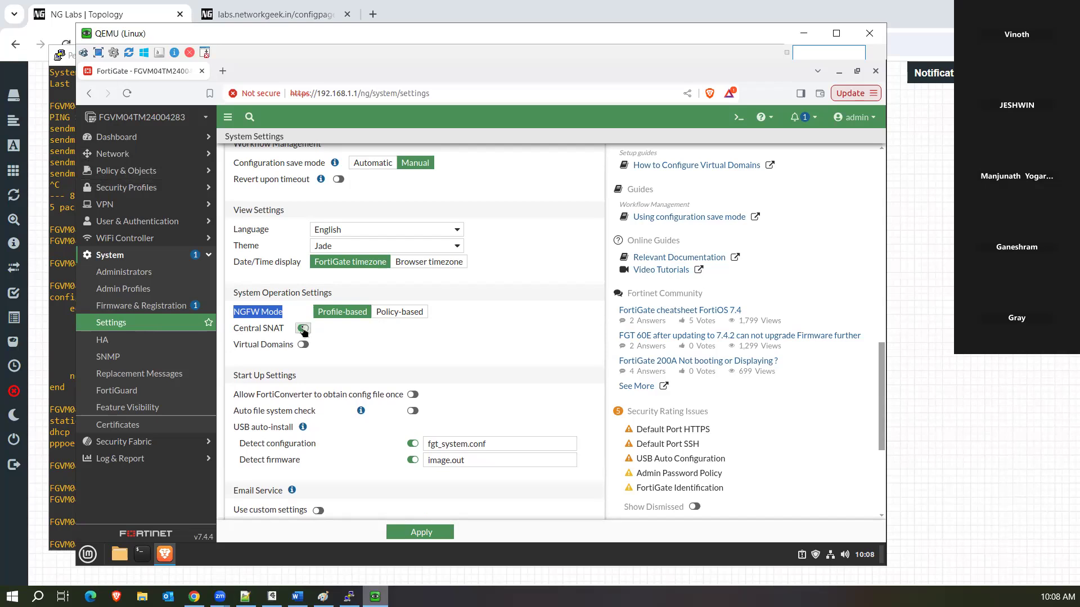
{"action": "left_click", "coordinate": [303, 330]}
{"action": "left_click", "coordinate": [303, 330]}
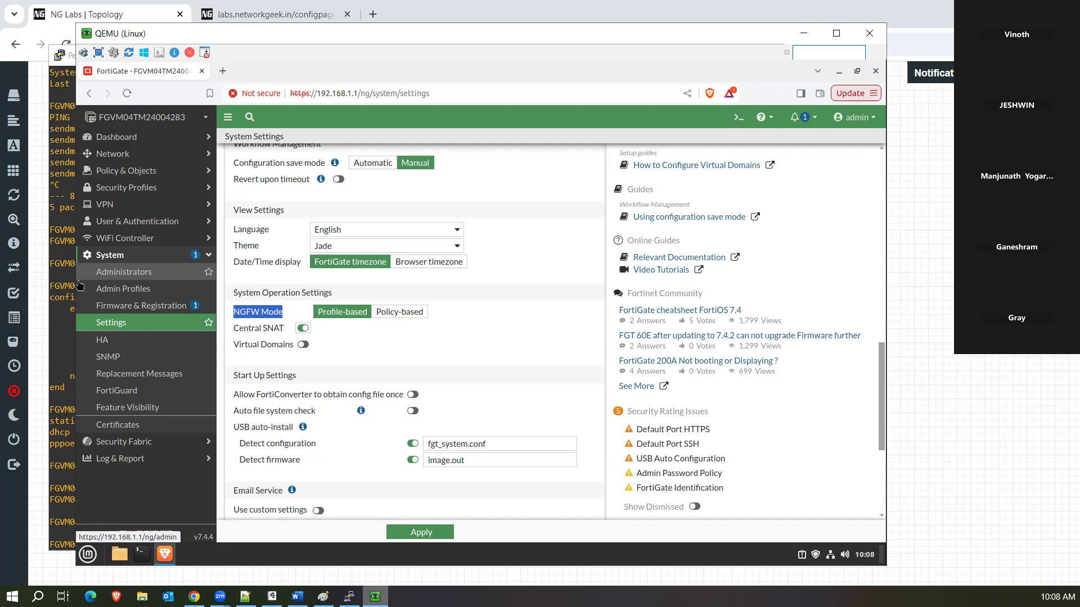
{"action": "left_click", "coordinate": [303, 328]}
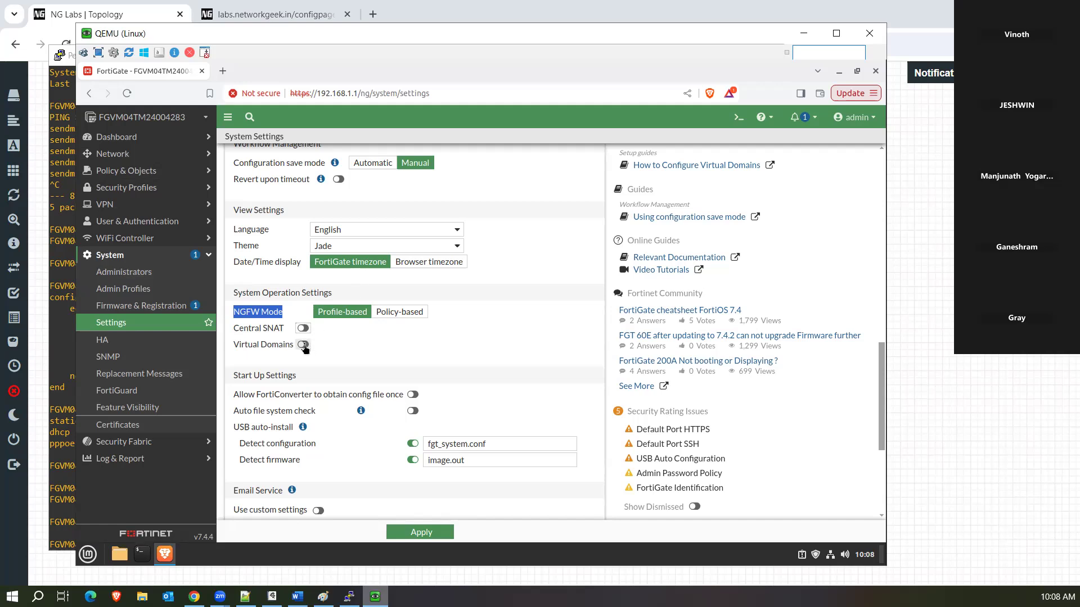
Turn on Virtual Domains, log back in with the admin credentials, and postpone the FortiGate setup.
{"action": "left_click", "coordinate": [303, 344]}
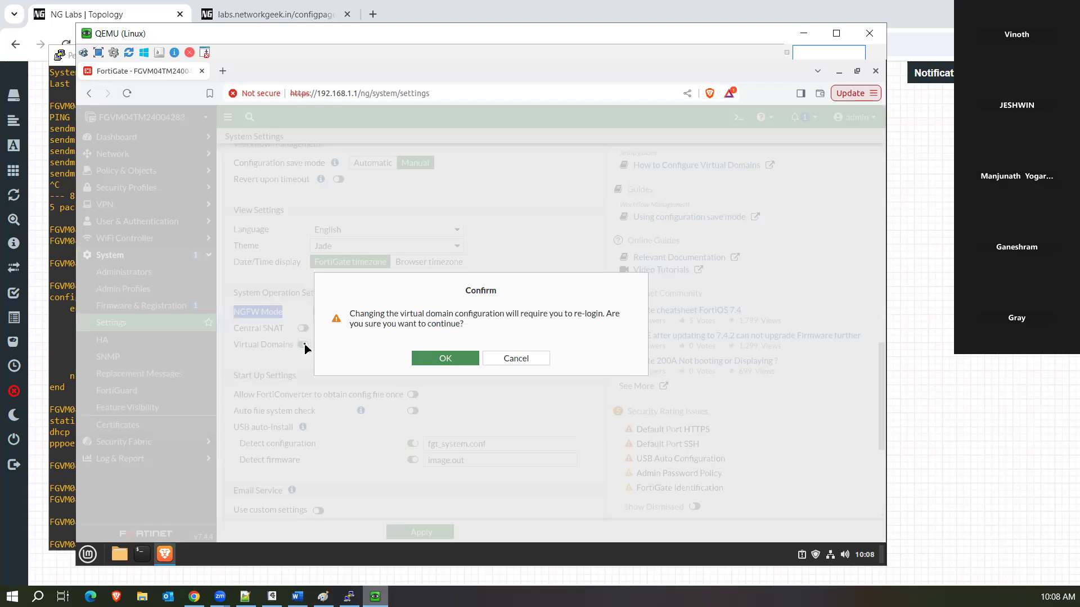
{"action": "left_click", "coordinate": [430, 362]}
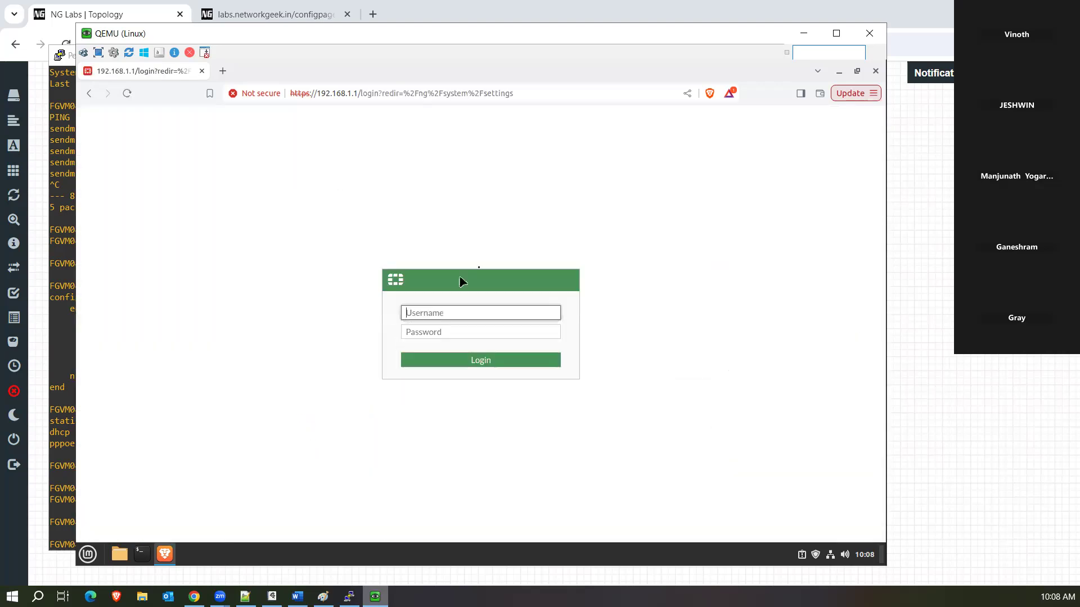
{"action": "type", "text": "admin"}
{"action": "key", "text": "Tab"}
{"action": "type", "text": "admin123"}
{"action": "key", "text": "Return"}
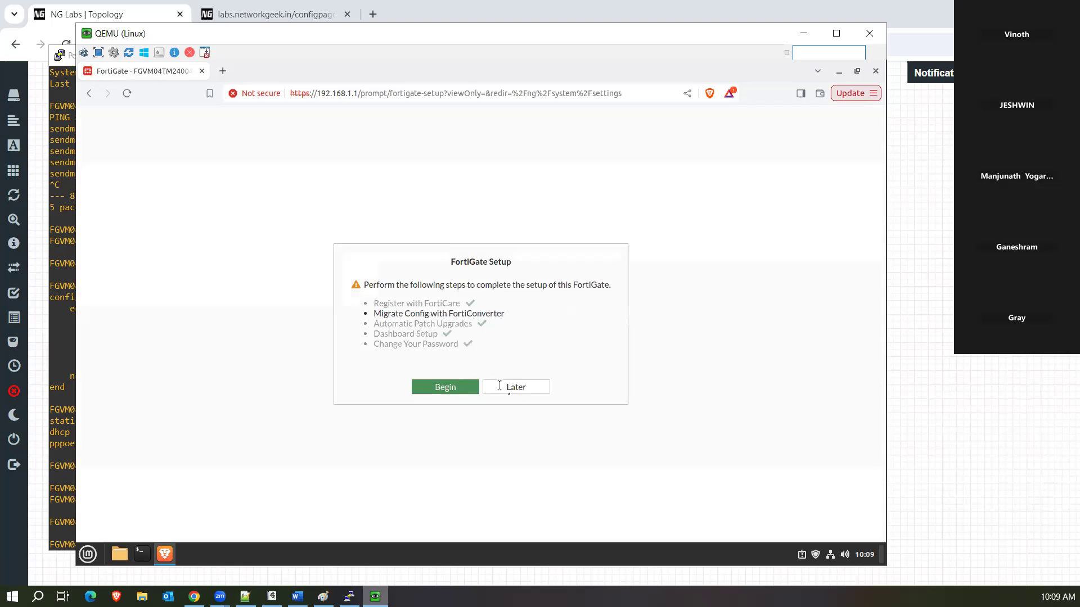
{"action": "left_click", "coordinate": [524, 393]}
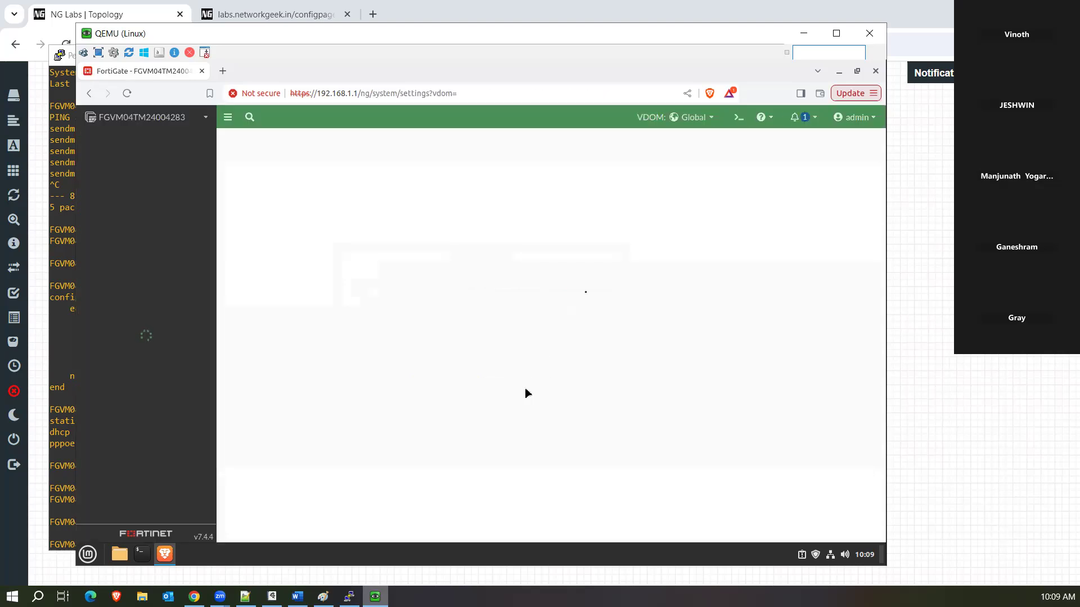
{"action": "left_click", "coordinate": [702, 118]}
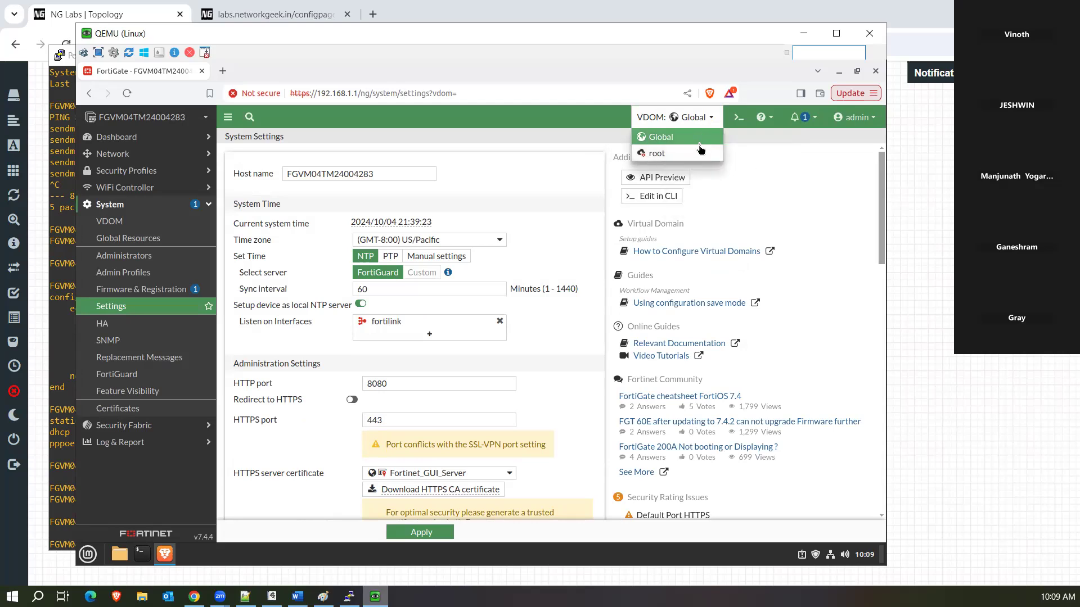
Show the Global Network > Interfaces list and expand the System menu.
{"action": "left_click", "coordinate": [147, 155]}
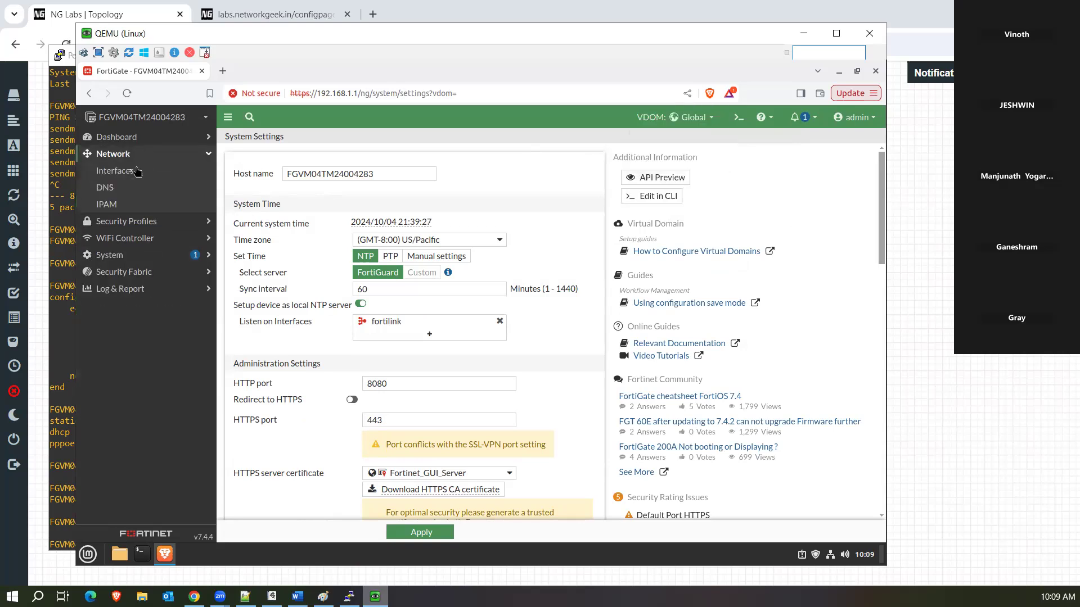
{"action": "left_click", "coordinate": [129, 173]}
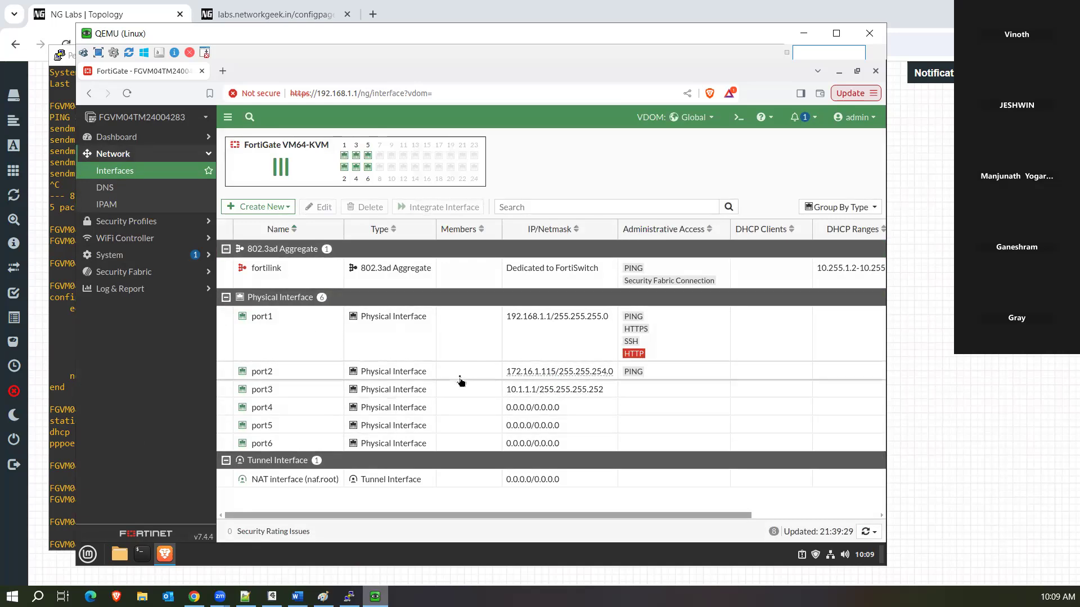
{"action": "left_click_drag", "start_coordinate": [501, 517], "coordinate": [583, 517]}
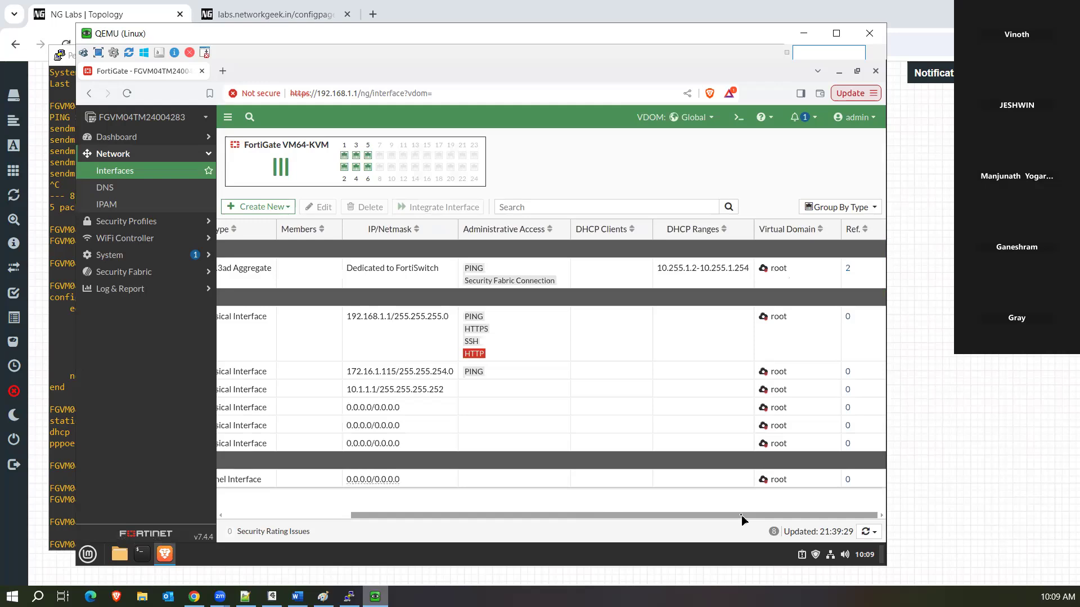
{"action": "left_click_drag", "start_coordinate": [742, 520], "coordinate": [520, 515]}
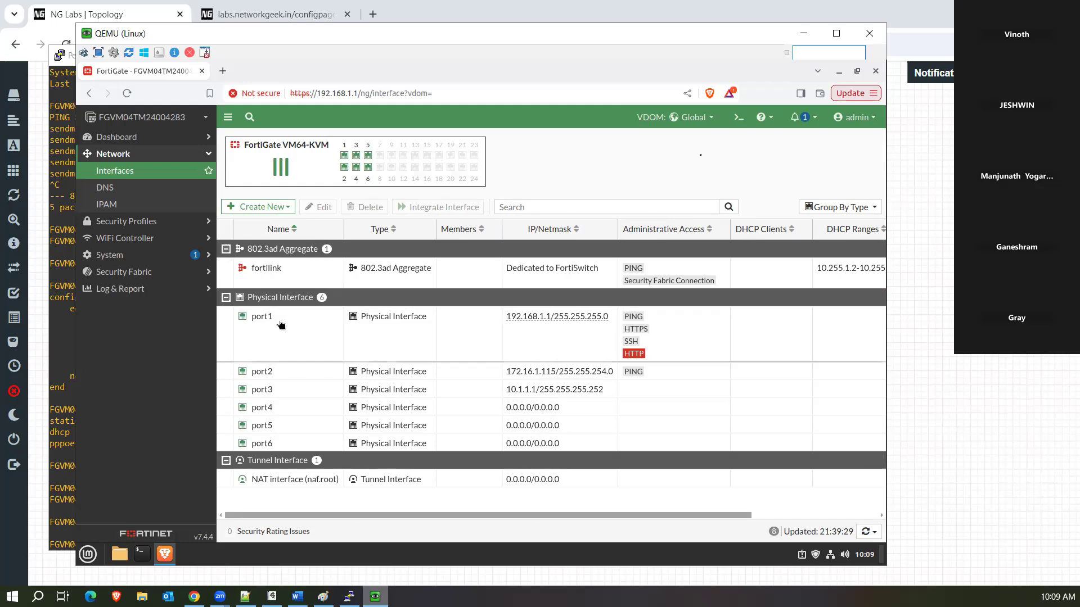
{"action": "left_click", "coordinate": [712, 117]}
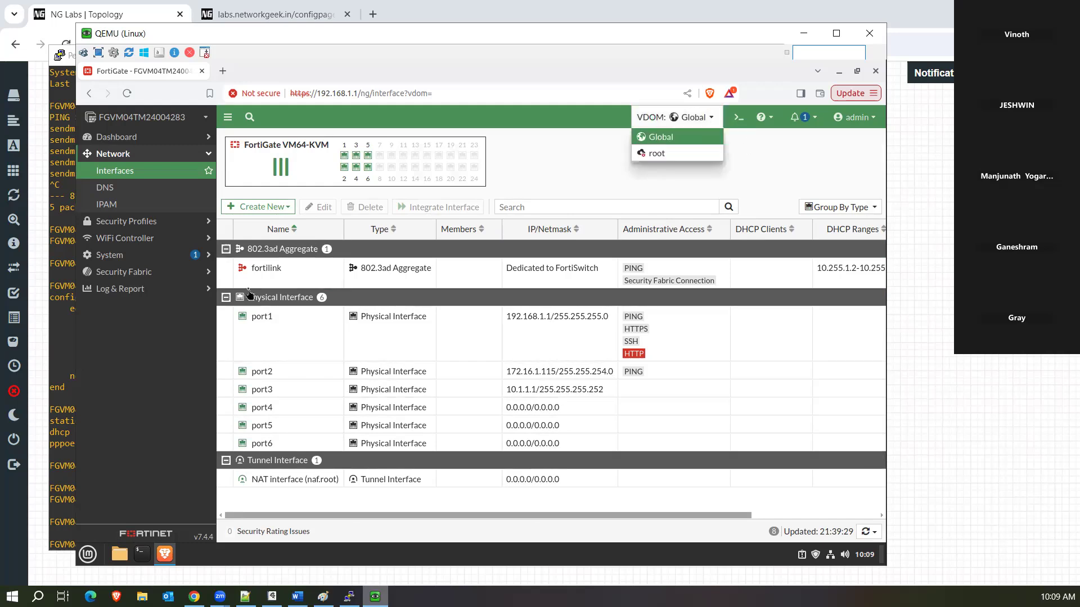
{"action": "left_click", "coordinate": [98, 257]}
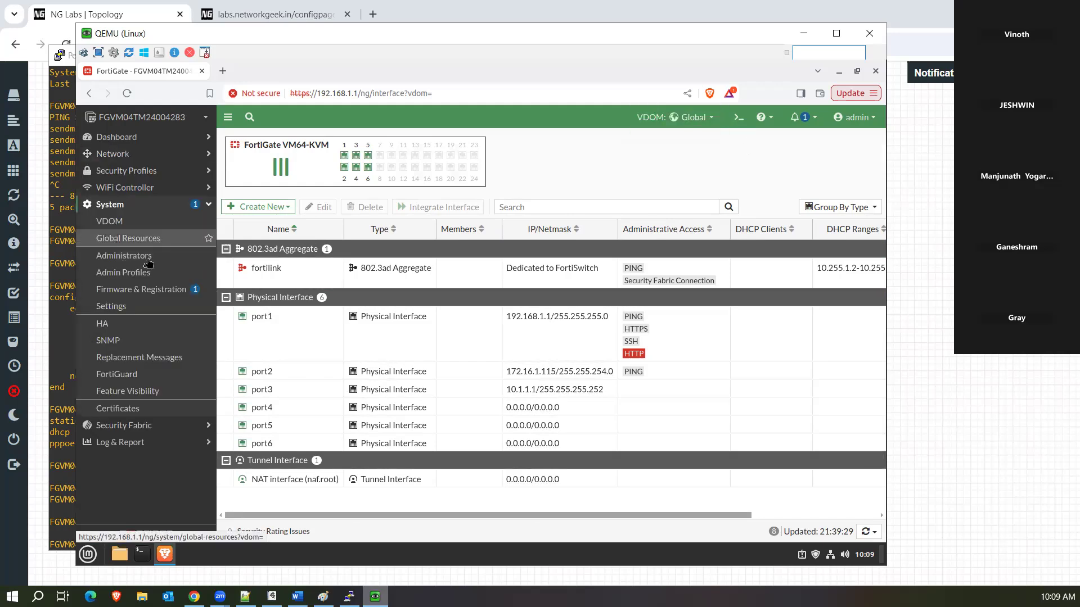
Edit the root VDOM and switch its type to Admin, then back to Traffic.
{"action": "left_click", "coordinate": [141, 225]}
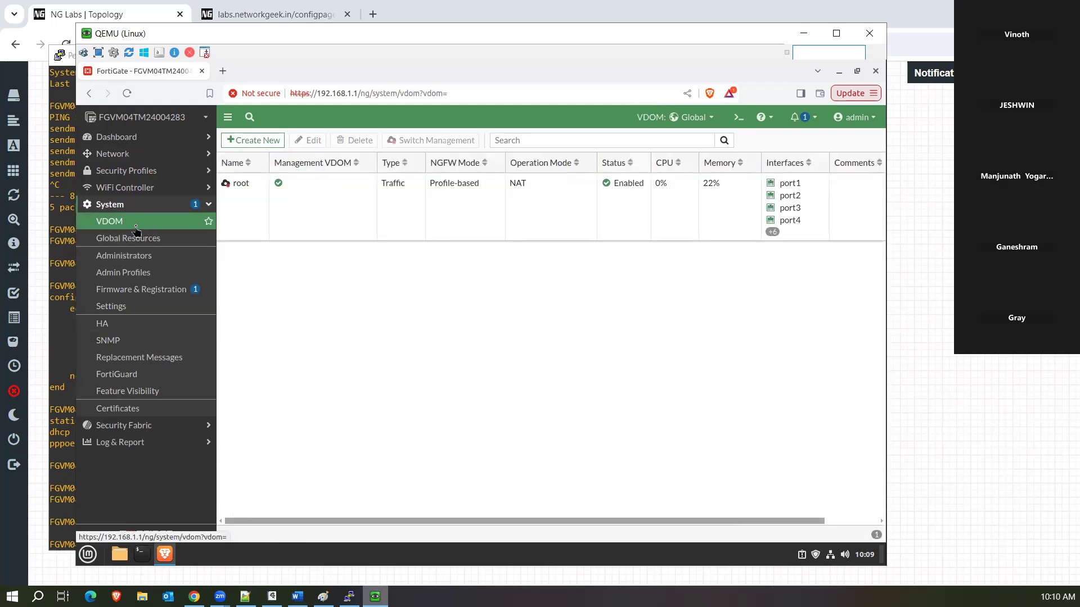
{"action": "left_click", "coordinate": [336, 216]}
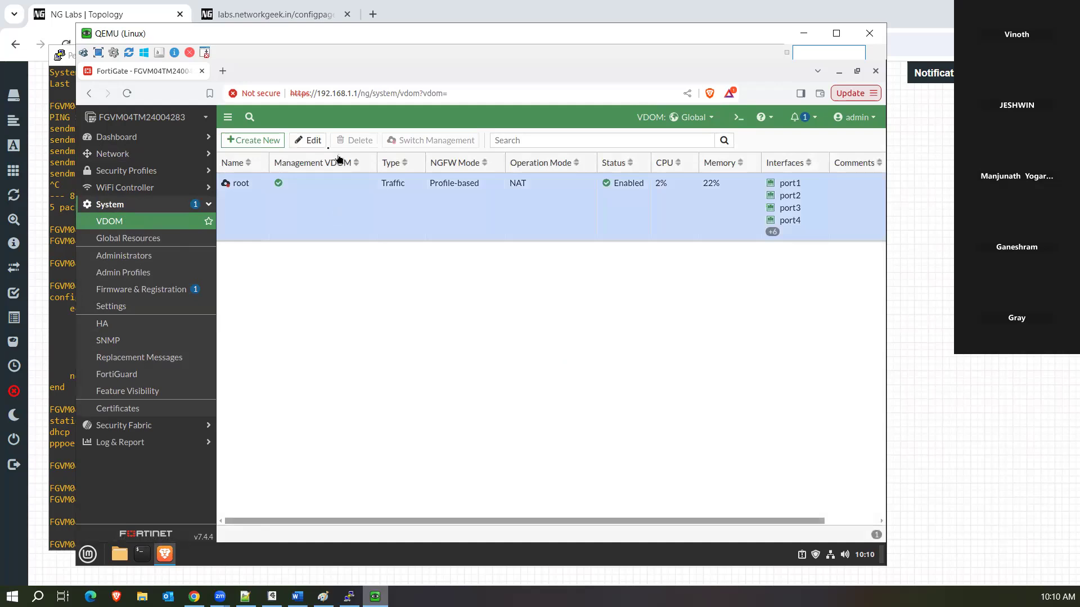
{"action": "left_click", "coordinate": [314, 141]}
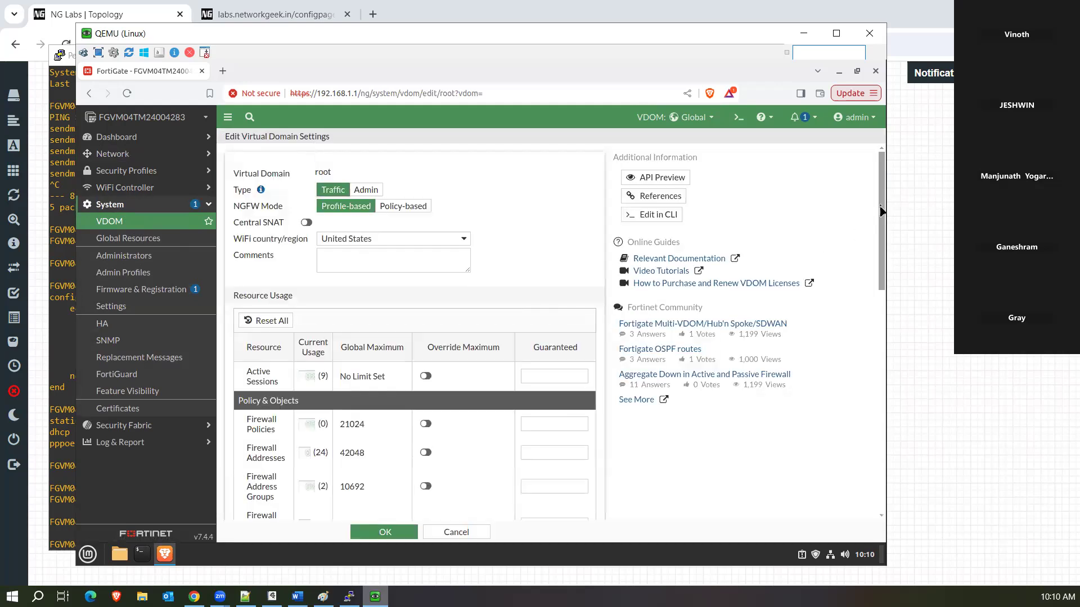
{"action": "left_click_drag", "start_coordinate": [882, 209], "coordinate": [882, 208]}
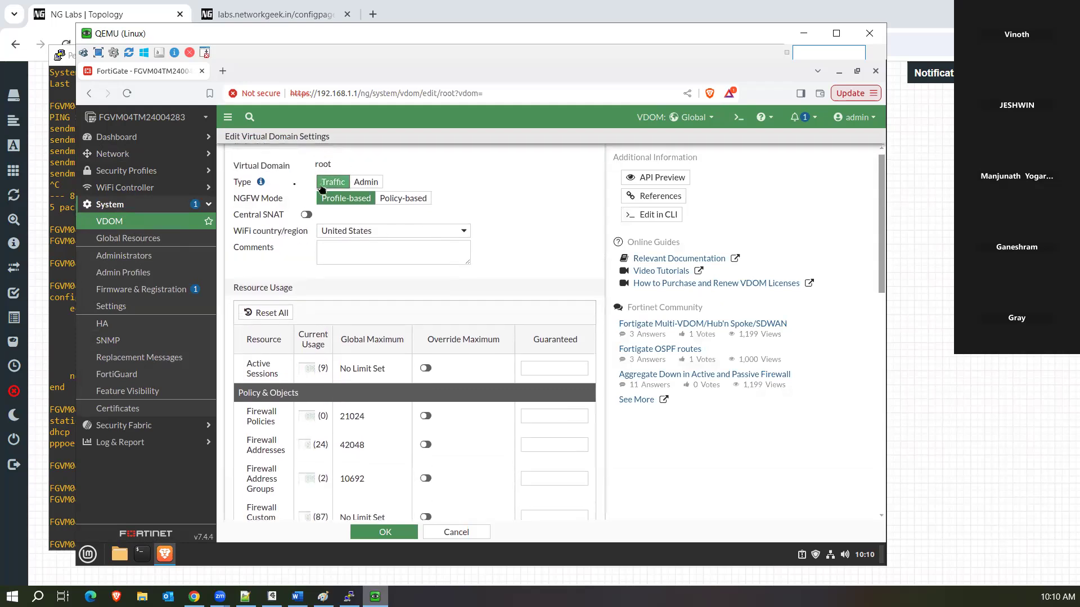
{"action": "left_click", "coordinate": [364, 183]}
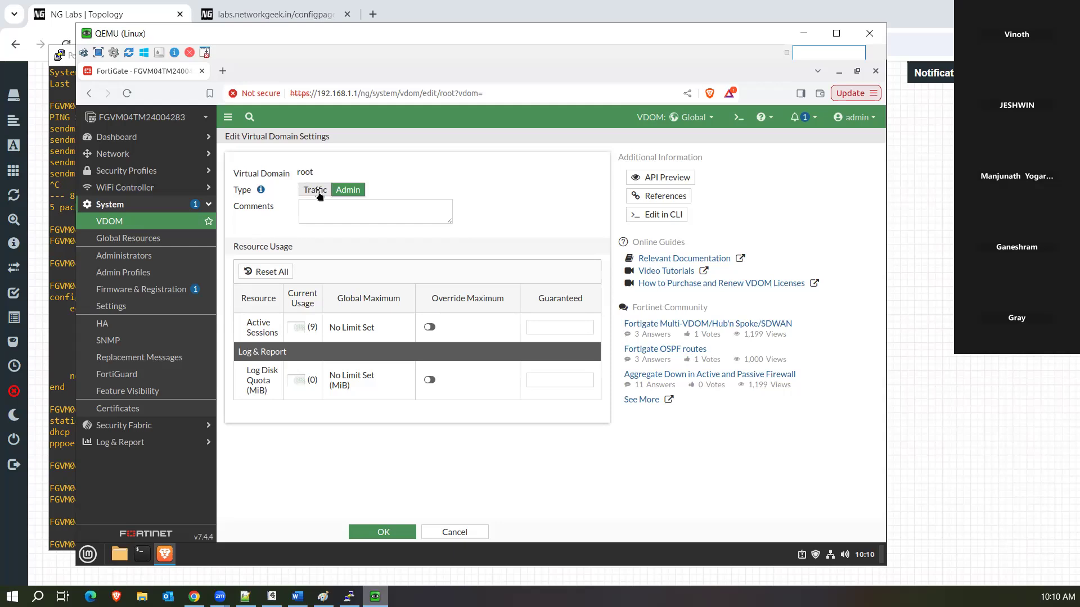
{"action": "left_click", "coordinate": [319, 192]}
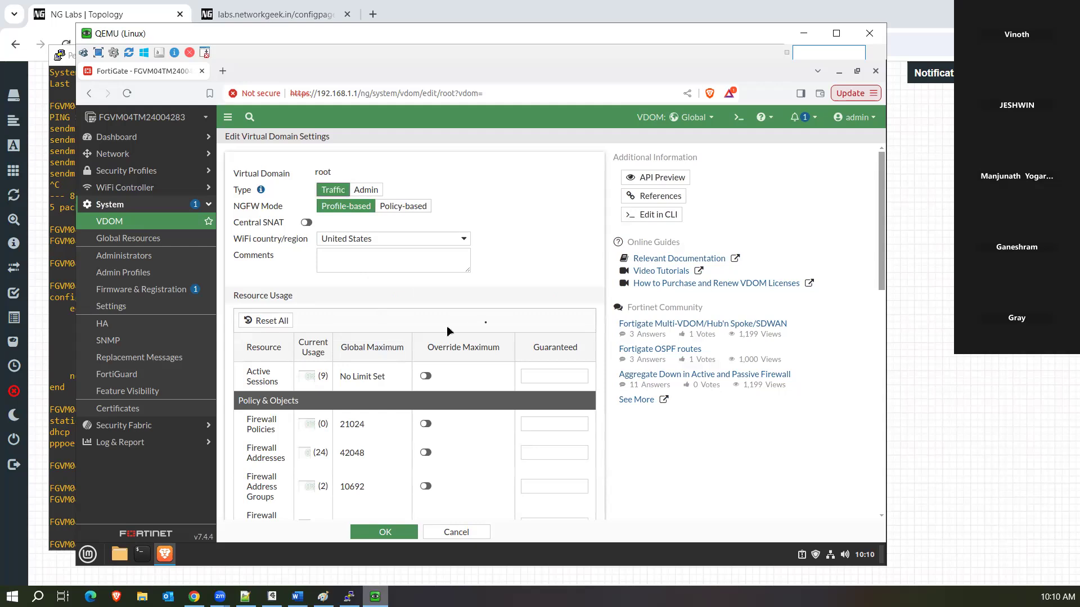
Try overrides for Active Sessions and Firewall Policies (global max 21024), then switch all overrides off.
{"action": "left_click_drag", "start_coordinate": [882, 234], "coordinate": [882, 255]}
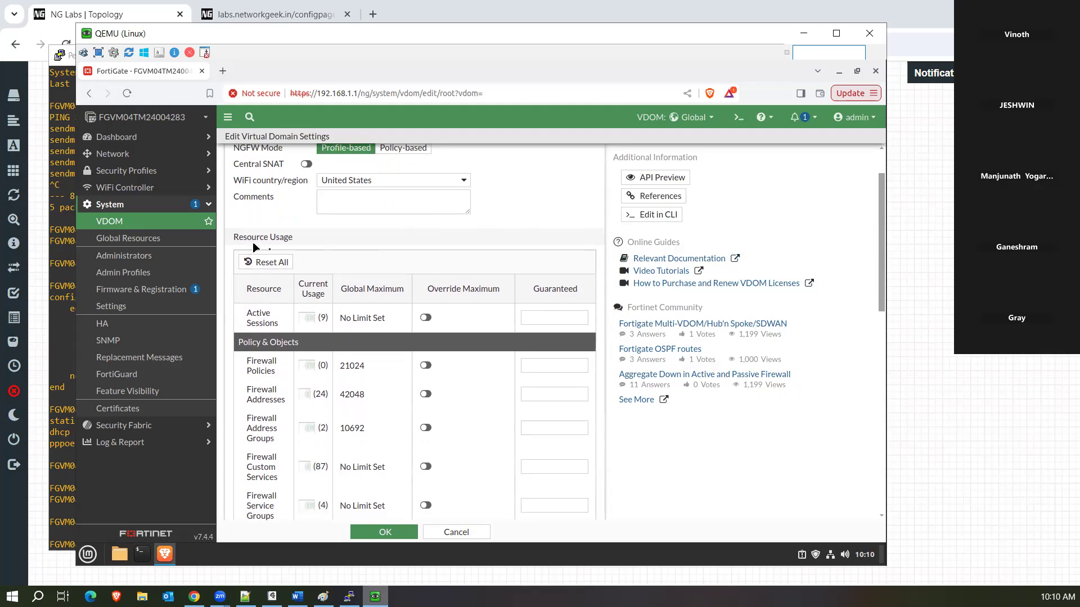
{"action": "left_click", "coordinate": [426, 318]}
{"action": "left_click", "coordinate": [425, 318]}
{"action": "left_click", "coordinate": [426, 366]}
{"action": "left_click_drag", "start_coordinate": [372, 370], "coordinate": [341, 366]}
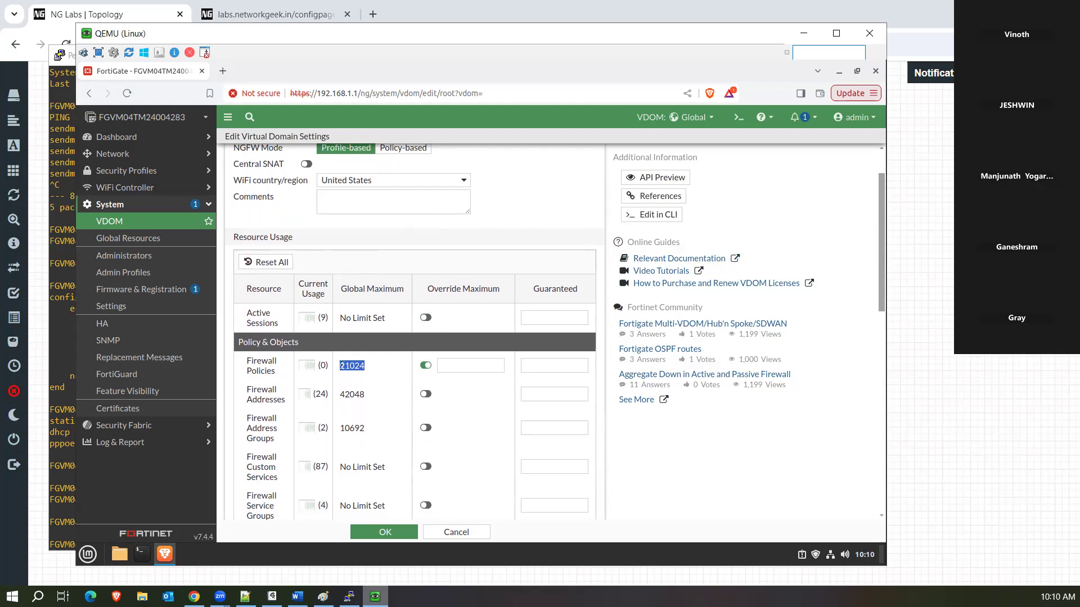
{"action": "left_click", "coordinate": [446, 366]}
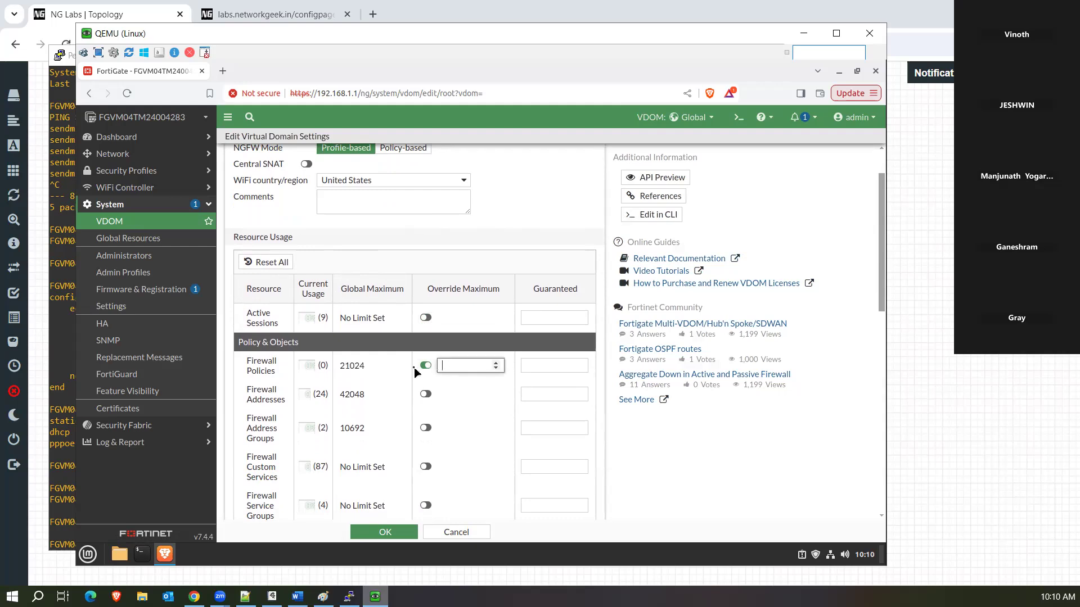
{"action": "left_click", "coordinate": [428, 395]}
{"action": "left_click", "coordinate": [425, 366]}
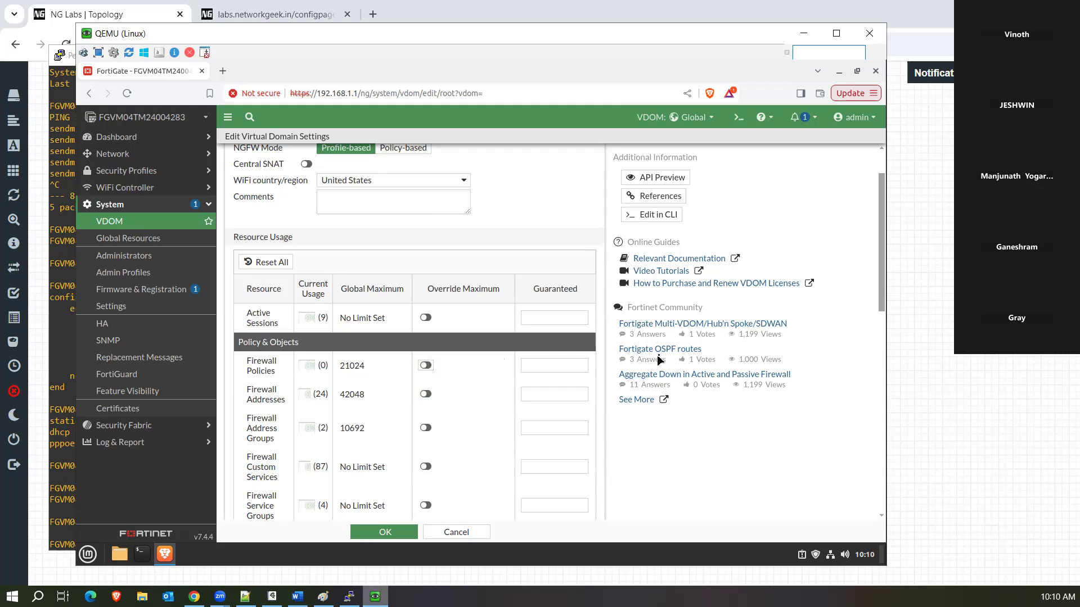
{"action": "left_click_drag", "start_coordinate": [882, 257], "coordinate": [882, 316]}
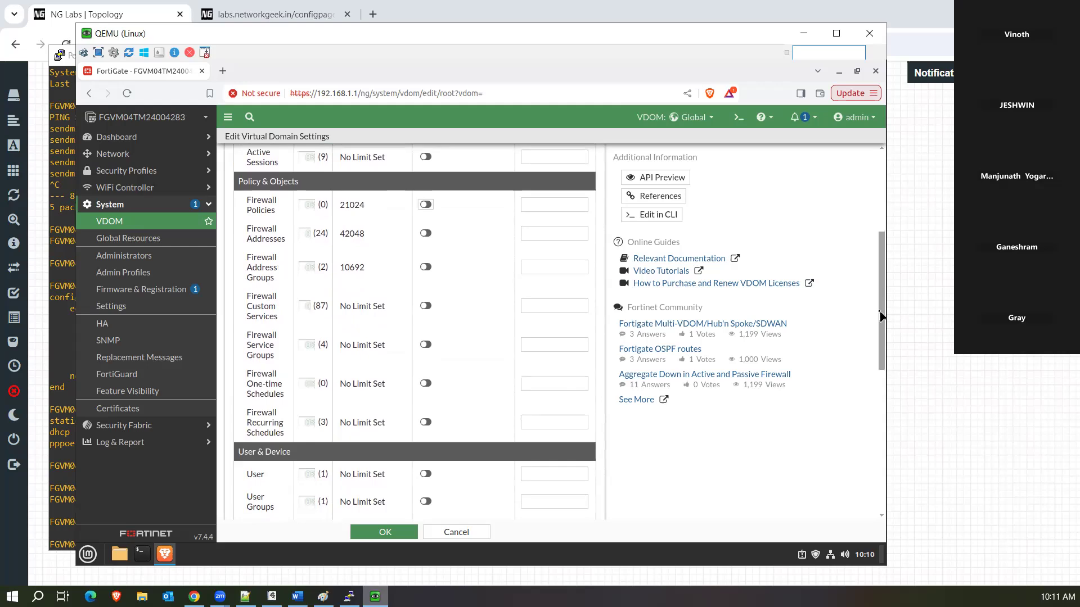
{"action": "left_click_drag", "start_coordinate": [881, 316], "coordinate": [889, 338]}
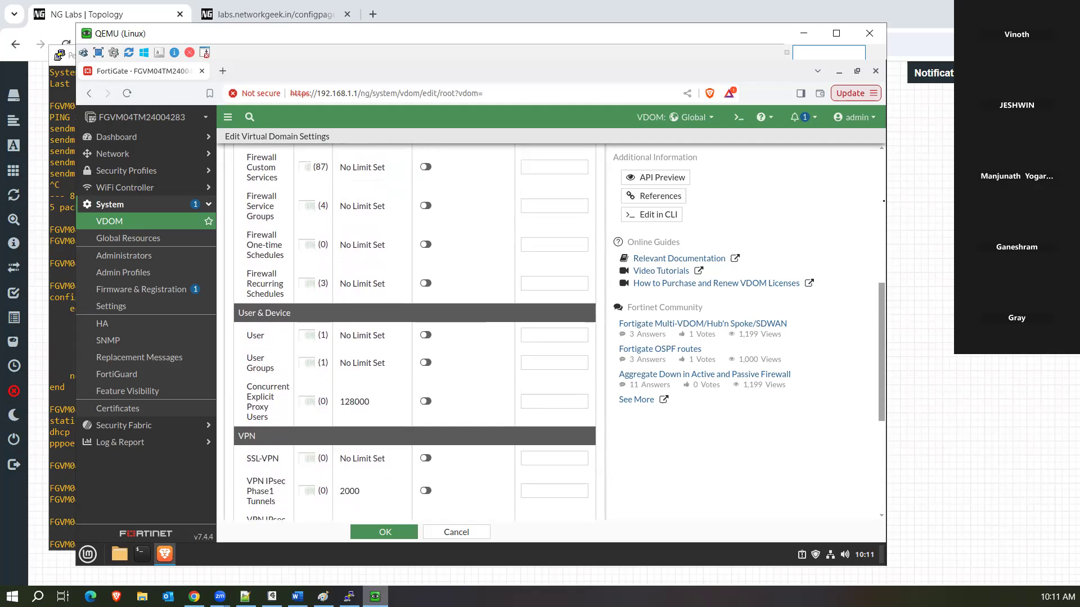
{"action": "left_click", "coordinate": [884, 169]}
{"action": "left_click_drag", "start_coordinate": [883, 168], "coordinate": [882, 180]}
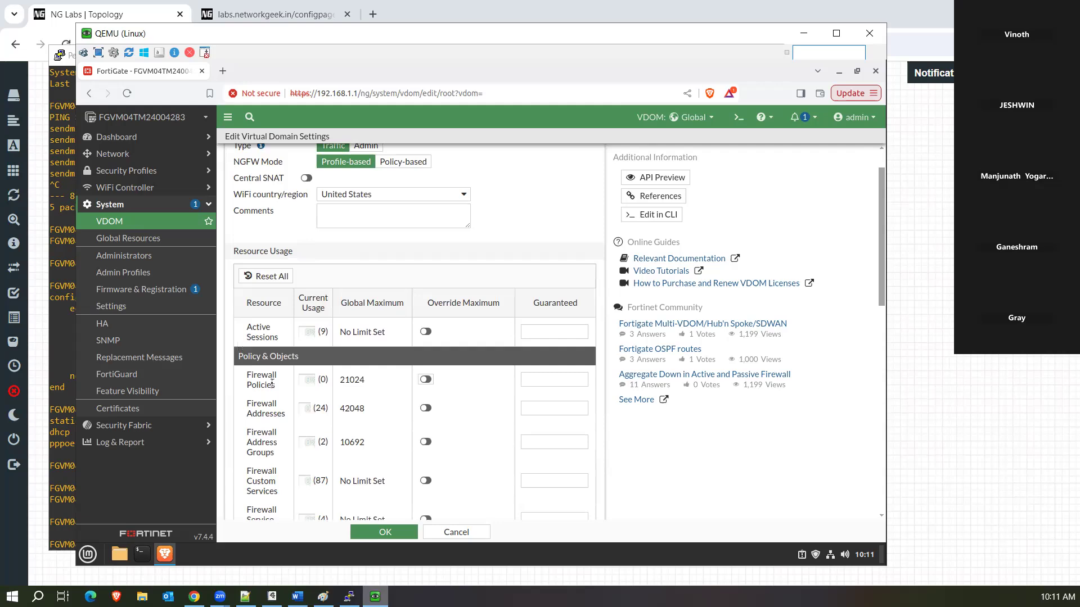
{"action": "scroll", "coordinate": [272, 384], "scroll_direction": "down", "scroll_amount": 10}
{"action": "scroll", "coordinate": [272, 383], "scroll_direction": "up", "scroll_amount": 1}
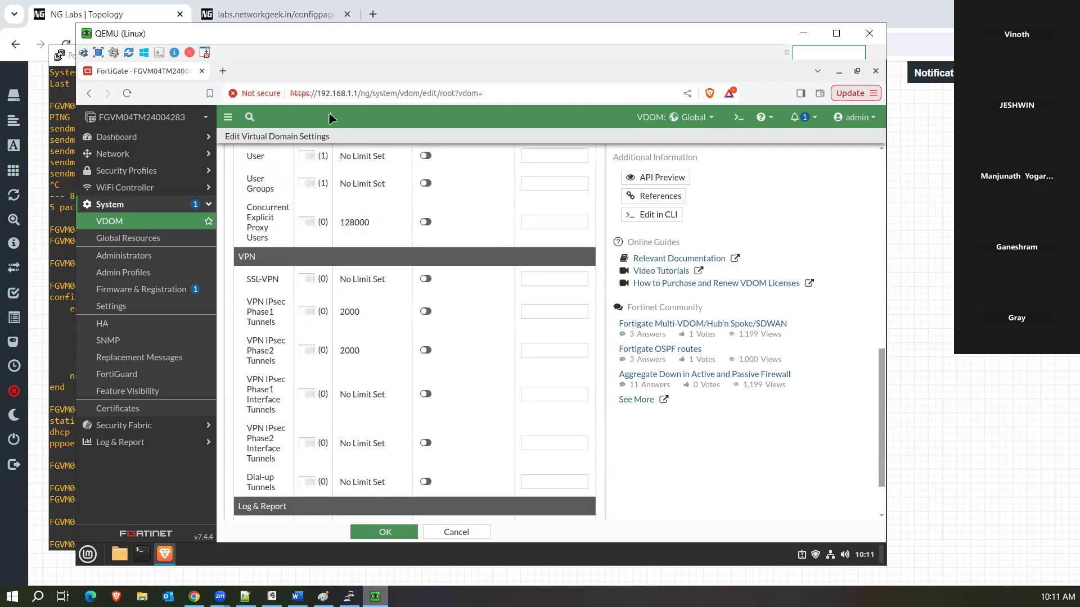
Open a new Chrome tab on the Google home page.
{"action": "left_click", "coordinate": [373, 15]}
{"action": "left_click", "coordinate": [373, 14]}
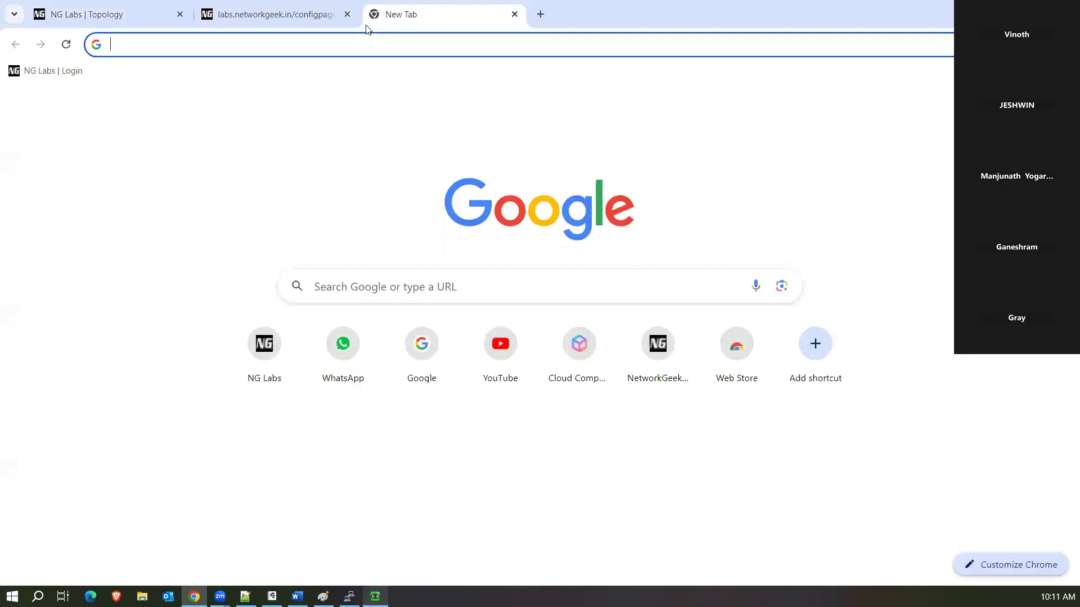
{"action": "type", "text": "google.com"}
{"action": "key", "text": "Return"}
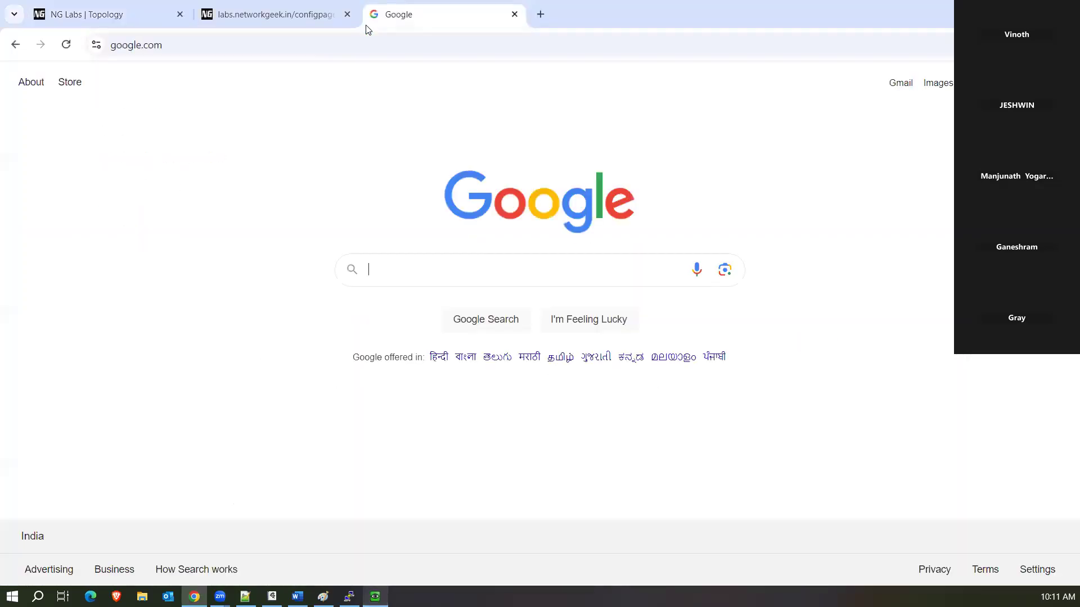
Search 'fortigate table size' and open Fortinet's Maximum Values Table result.
{"action": "type", "text": "fortigate table"}
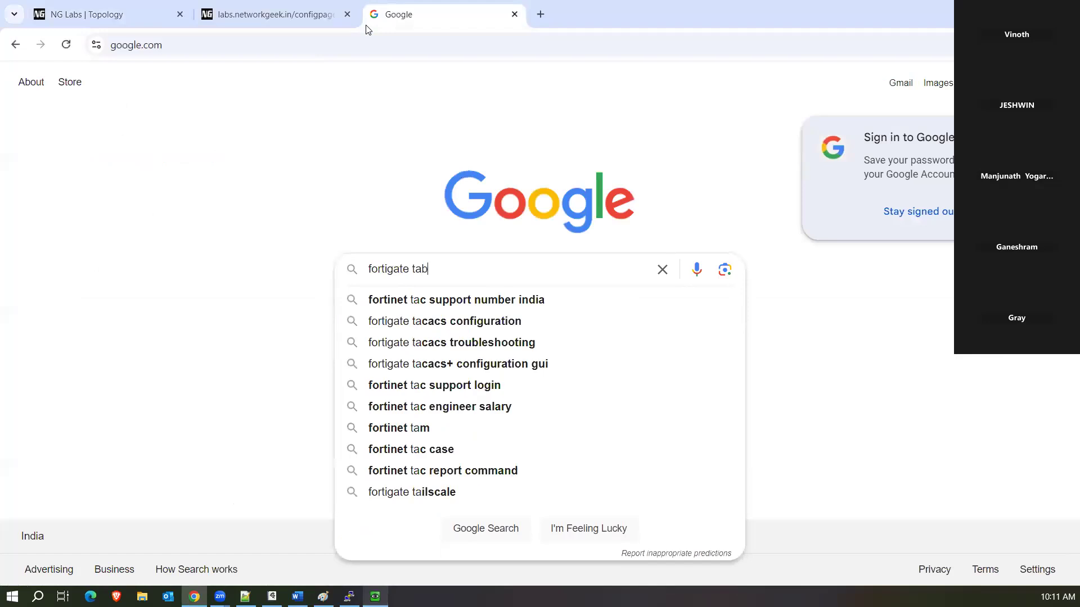
{"action": "key", "text": "Down"}
{"action": "key", "text": "Down"}
{"action": "key", "text": "Return"}
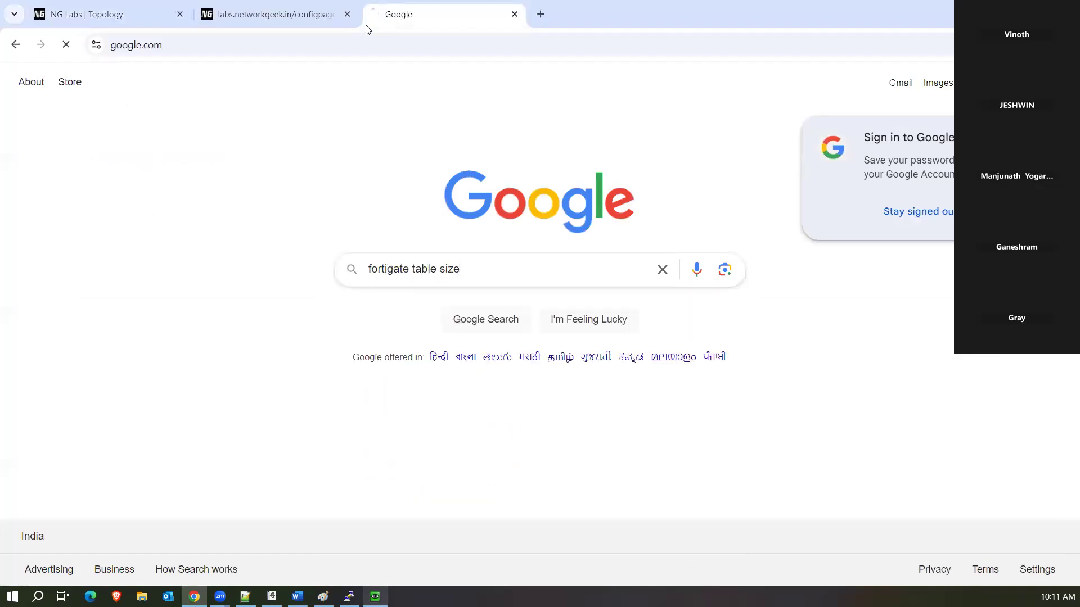
{"action": "left_click", "coordinate": [206, 215]}
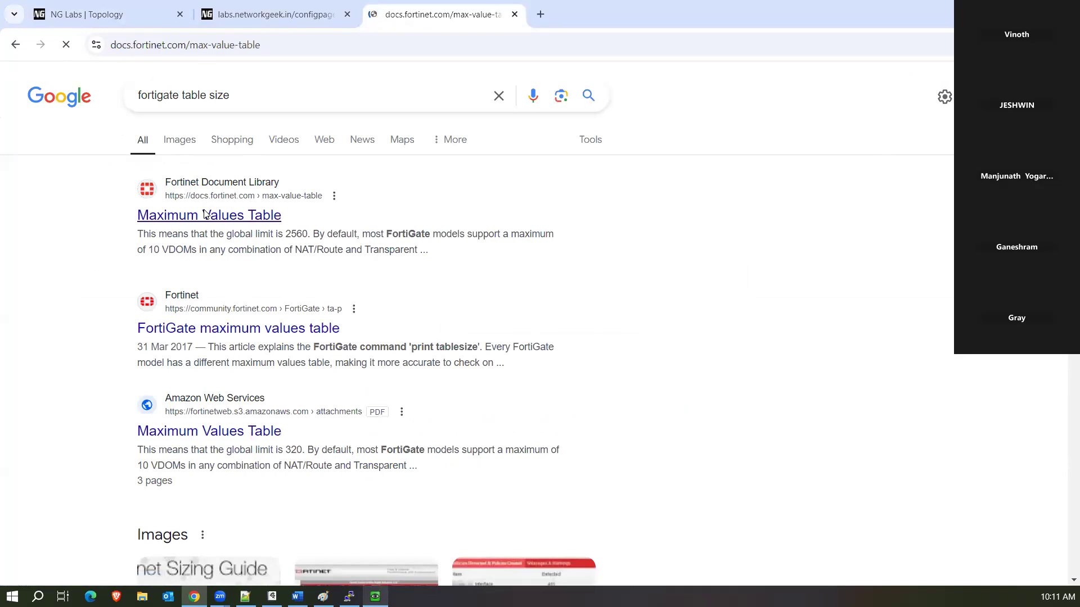
Show the Maximum Values Table for software version 7.4.4 on the FortiGate VM32 model.
{"action": "left_click", "coordinate": [160, 316]}
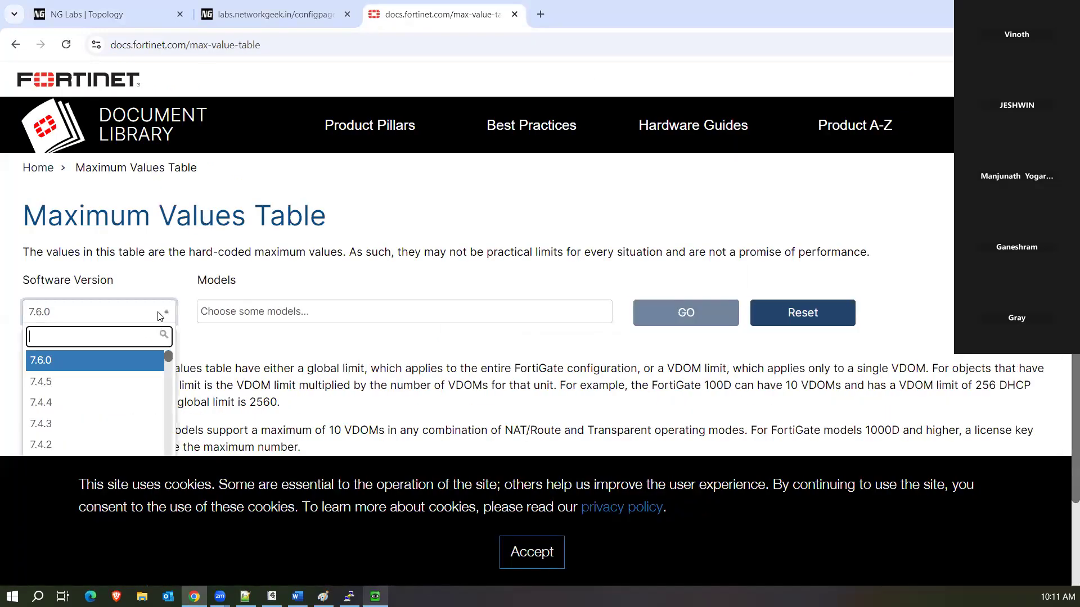
{"action": "left_click", "coordinate": [80, 401]}
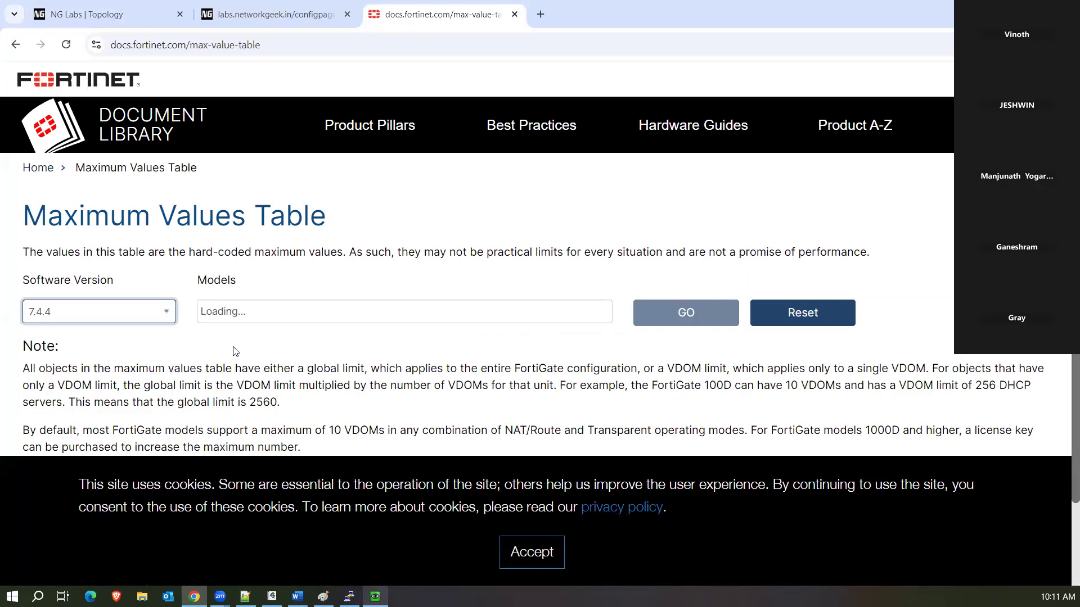
{"action": "left_click", "coordinate": [276, 315]}
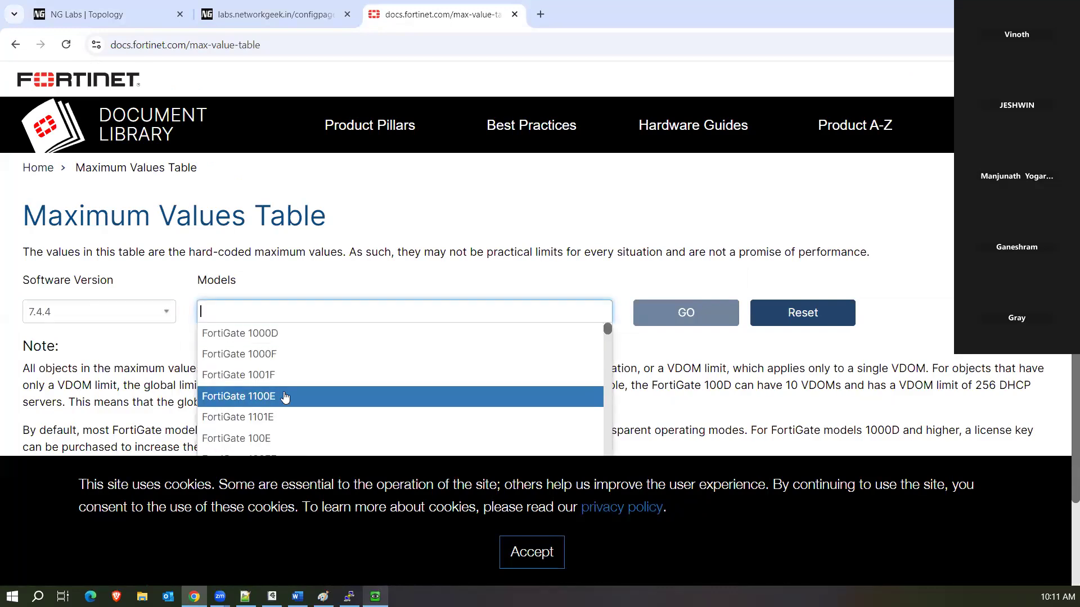
{"action": "scroll", "coordinate": [284, 397], "scroll_direction": "down", "scroll_amount": 10}
{"action": "type", "text": "Vm"}
{"action": "scroll", "coordinate": [289, 393], "scroll_direction": "down", "scroll_amount": 1}
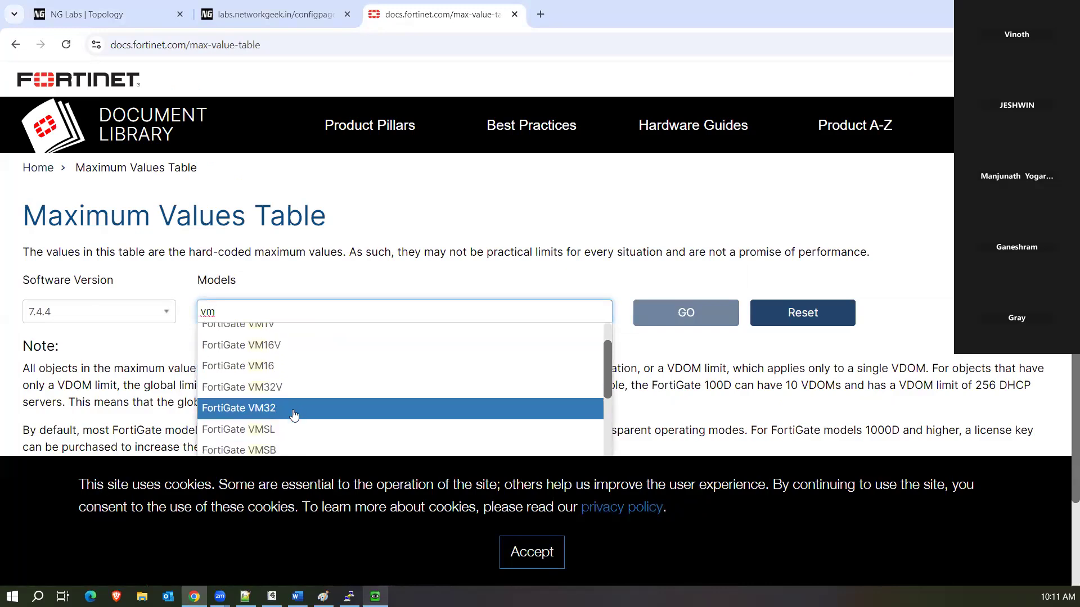
{"action": "left_click", "coordinate": [299, 414]}
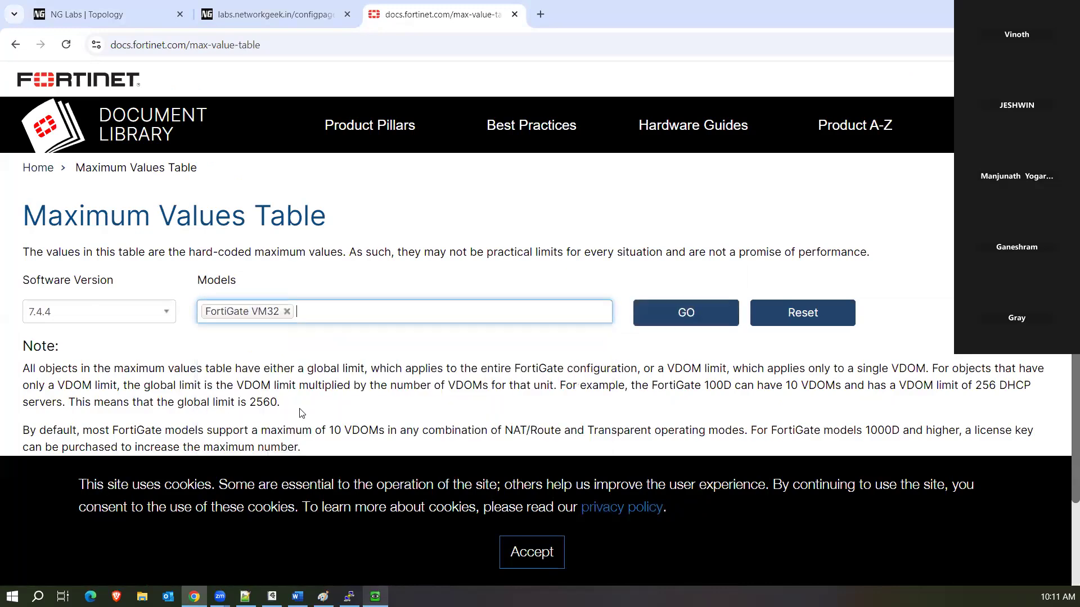
{"action": "left_click", "coordinate": [656, 318]}
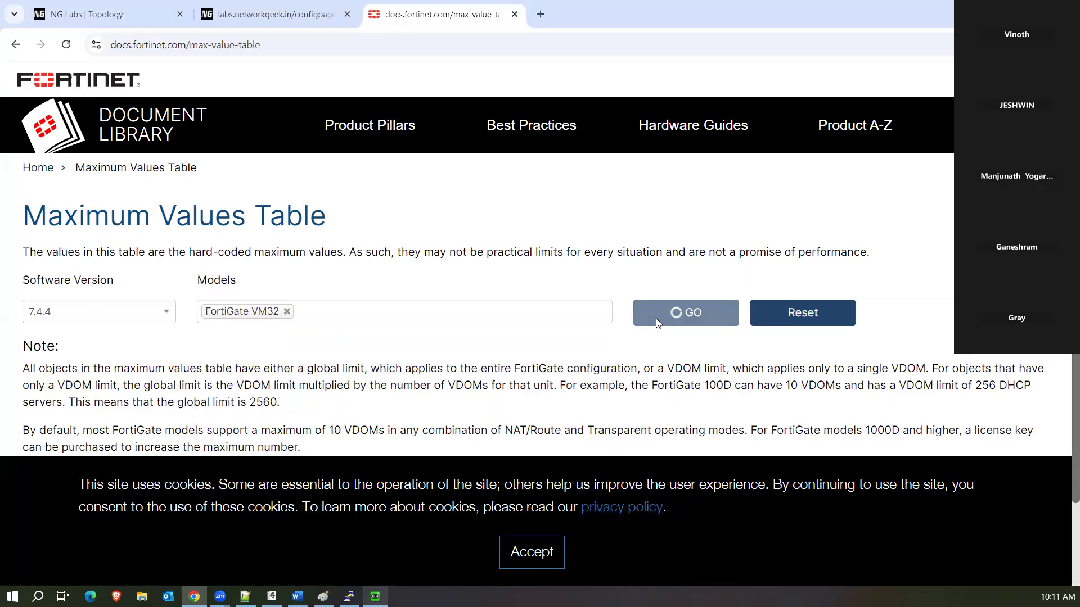
Dismiss the cookie notice and note the antivirus limits: 2000 content types, 500 profiles.
{"action": "left_click", "coordinate": [535, 553]}
{"action": "scroll", "coordinate": [420, 391], "scroll_direction": "down", "scroll_amount": 6}
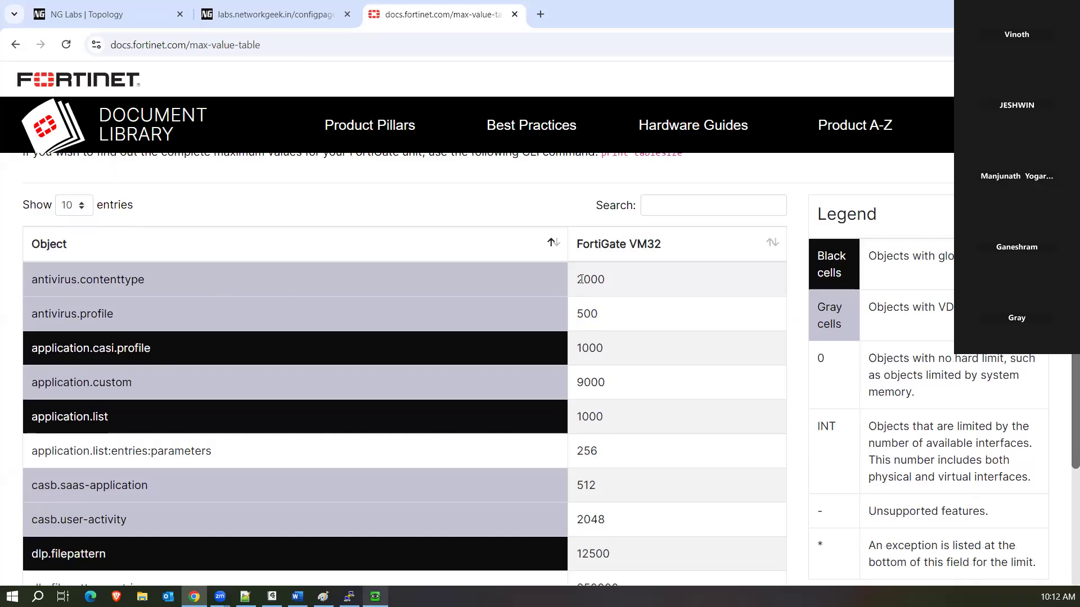
{"action": "left_click_drag", "start_coordinate": [575, 280], "coordinate": [622, 288]}
{"action": "left_click_drag", "start_coordinate": [572, 313], "coordinate": [621, 321]}
{"action": "scroll", "coordinate": [591, 369], "scroll_direction": "down", "scroll_amount": 4}
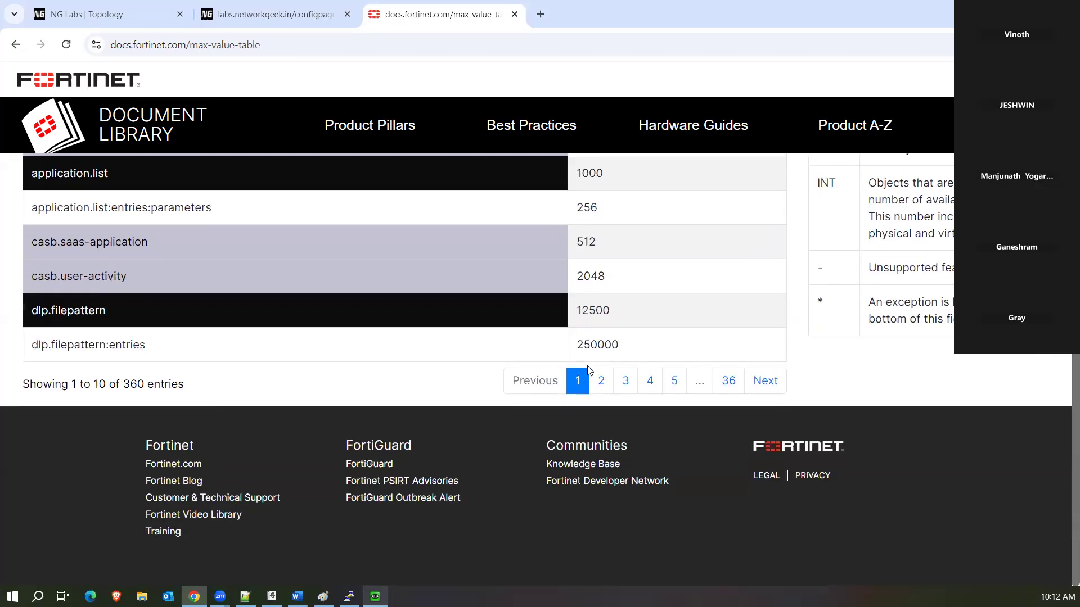
{"action": "scroll", "coordinate": [594, 430], "scroll_direction": "up", "scroll_amount": 2}
{"action": "scroll", "coordinate": [599, 439], "scroll_direction": "up", "scroll_amount": 3}
Search the table for 'pol' and note the 200000 firewall.security-policy limit, then return to FortiGate.
{"action": "left_click", "coordinate": [672, 275]}
{"action": "type", "text": "policy"}
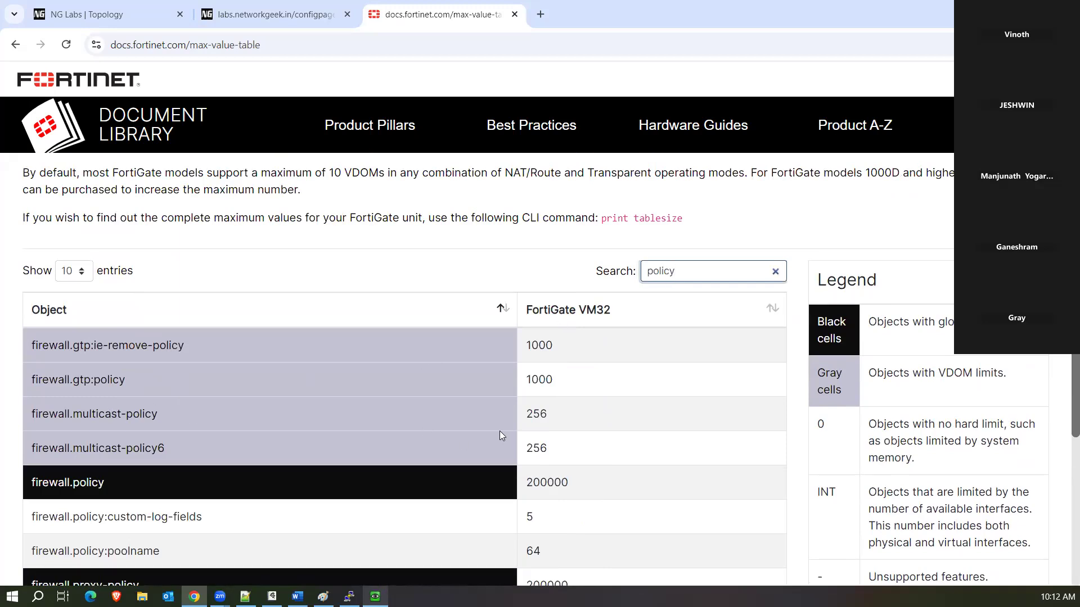
{"action": "left_click", "coordinate": [89, 345]}
{"action": "left_click_drag", "start_coordinate": [88, 345], "coordinate": [283, 376]}
{"action": "scroll", "coordinate": [329, 468], "scroll_direction": "down", "scroll_amount": 1}
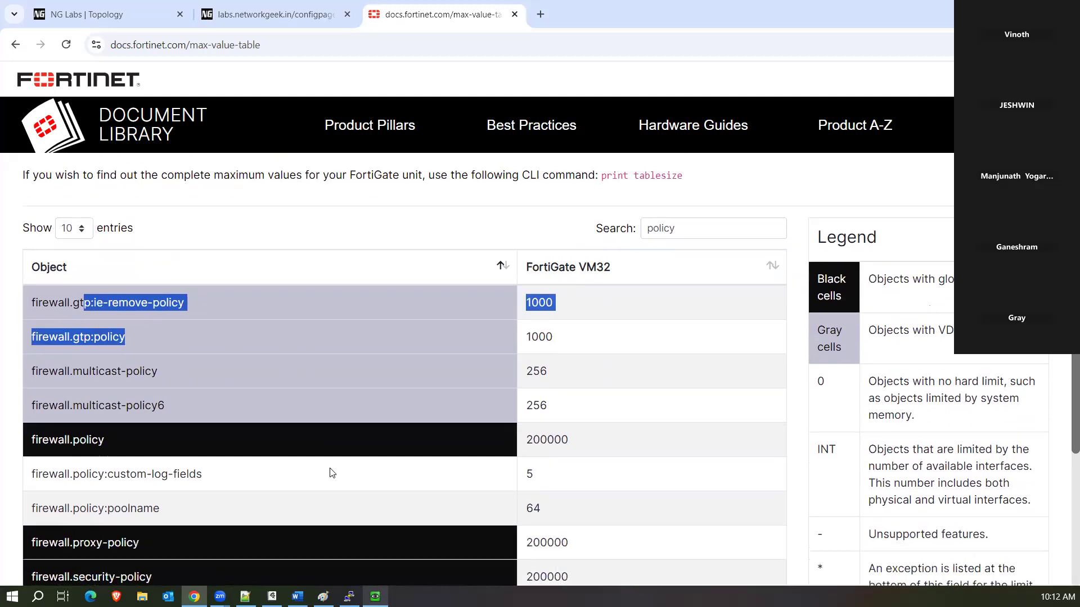
{"action": "scroll", "coordinate": [235, 459], "scroll_direction": "down", "scroll_amount": 2}
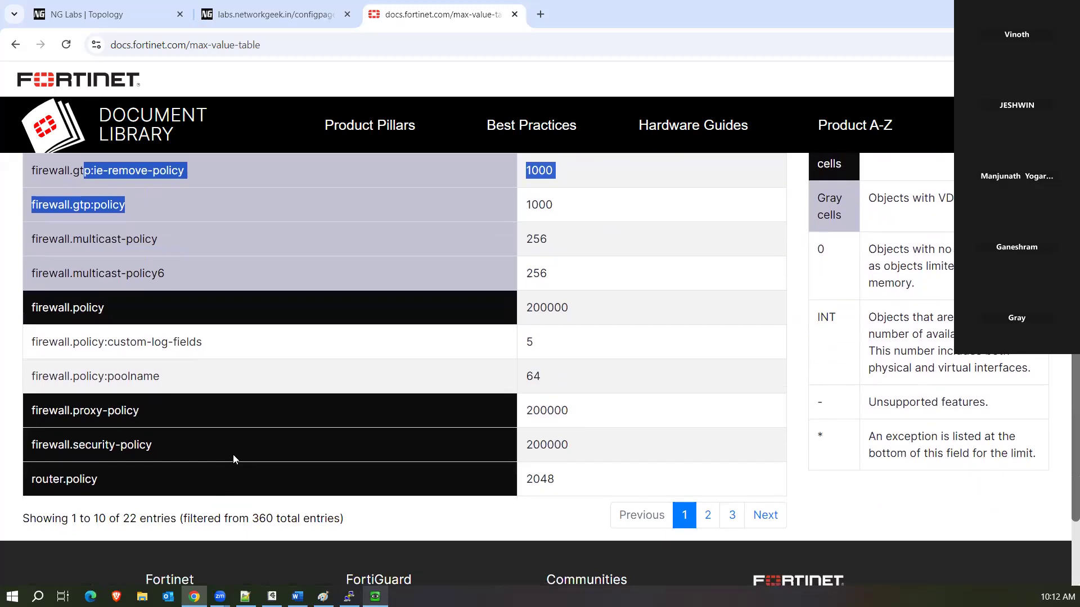
{"action": "left_click", "coordinate": [146, 449]}
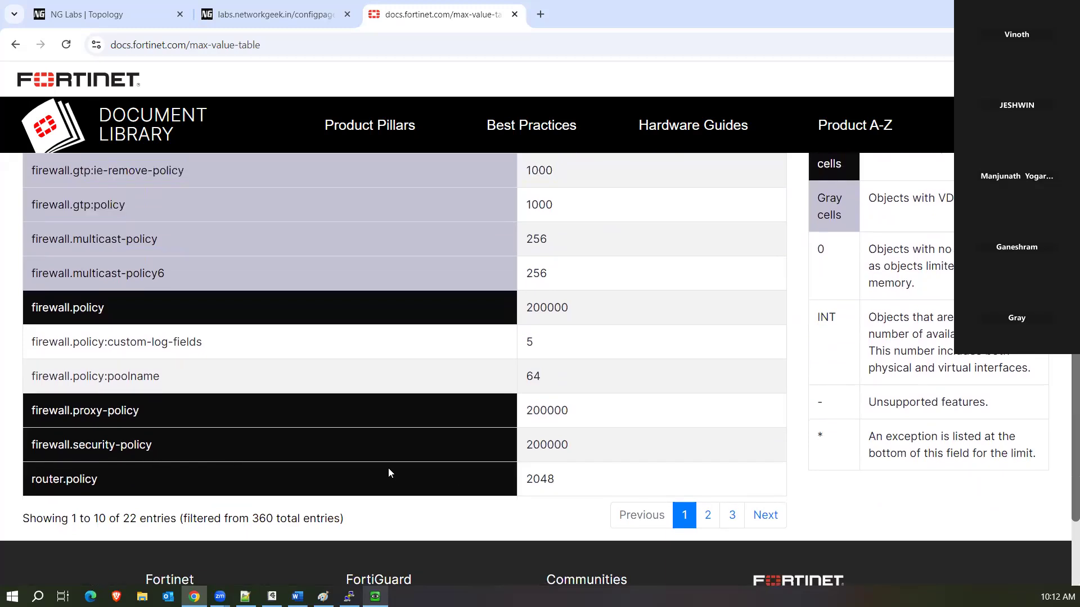
{"action": "left_click_drag", "start_coordinate": [569, 445], "coordinate": [514, 441]}
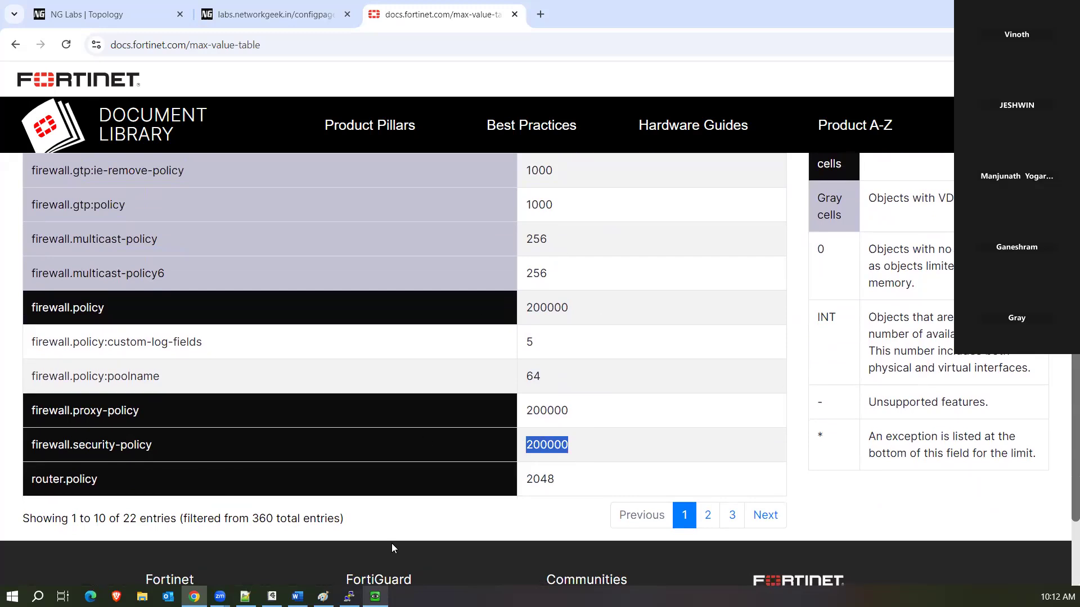
{"action": "left_click", "coordinate": [375, 595]}
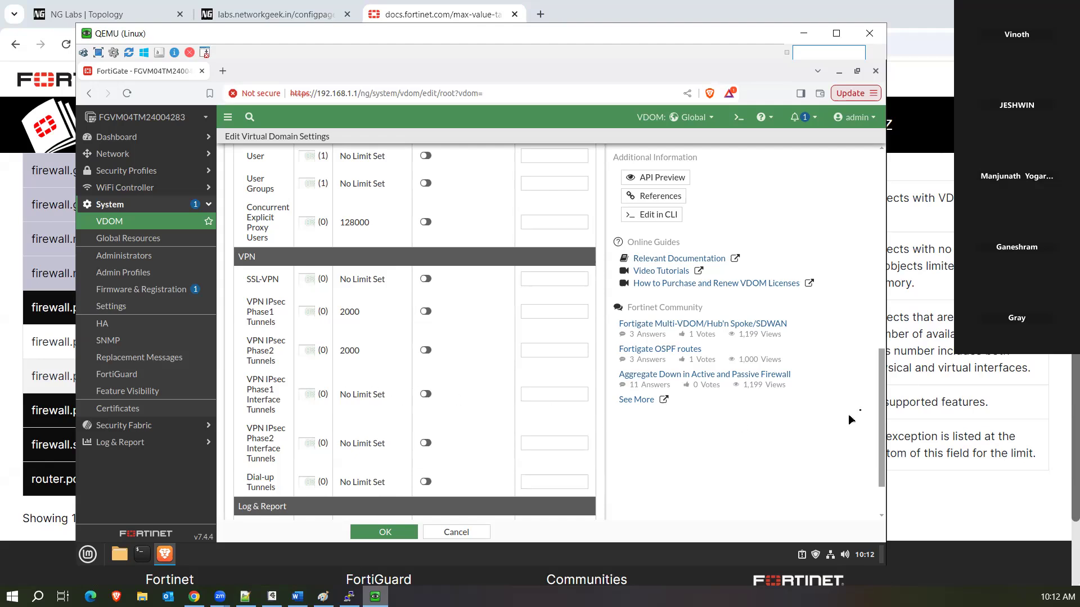
{"action": "scroll", "coordinate": [875, 377], "scroll_direction": "up", "scroll_amount": 6}
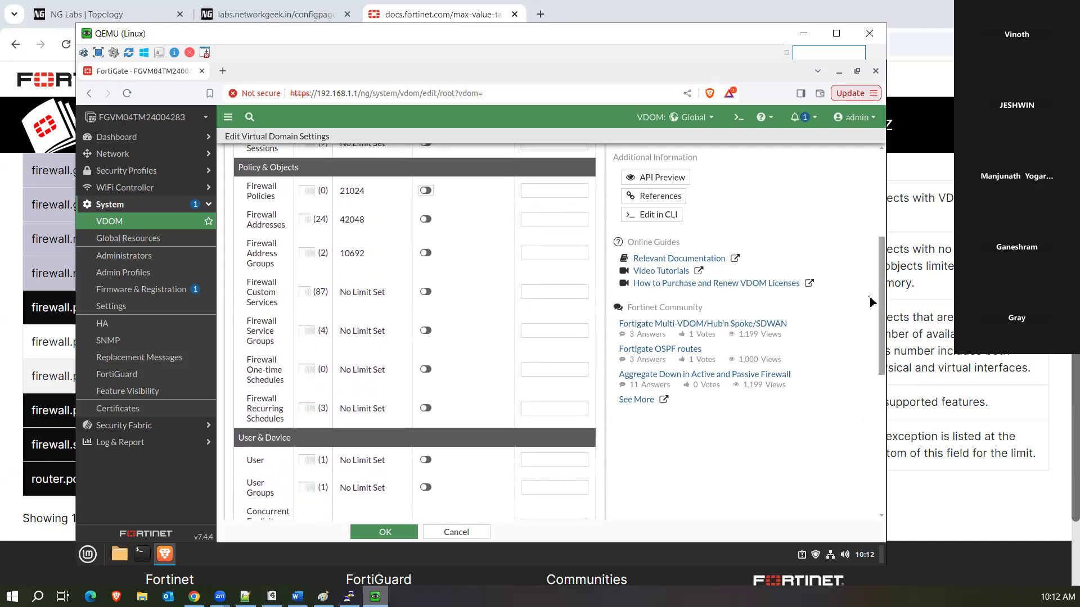
{"action": "scroll", "coordinate": [880, 292], "scroll_direction": "up", "scroll_amount": 1}
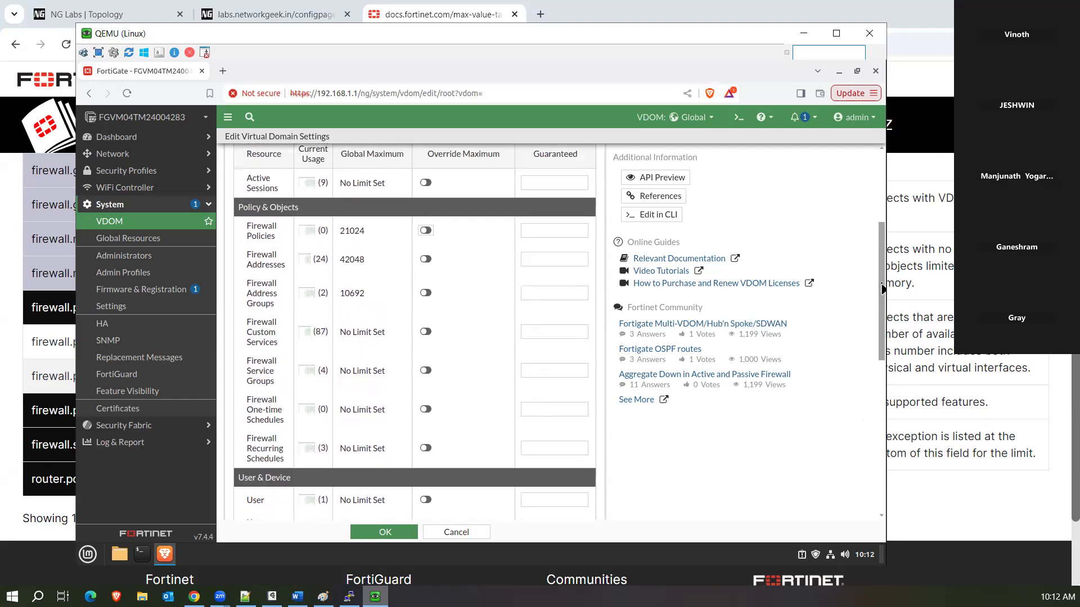
{"action": "scroll", "coordinate": [882, 289], "scroll_direction": "up", "scroll_amount": 3}
{"action": "scroll", "coordinate": [881, 337], "scroll_direction": "down", "scroll_amount": 4}
{"action": "scroll", "coordinate": [881, 336], "scroll_direction": "down", "scroll_amount": 3}
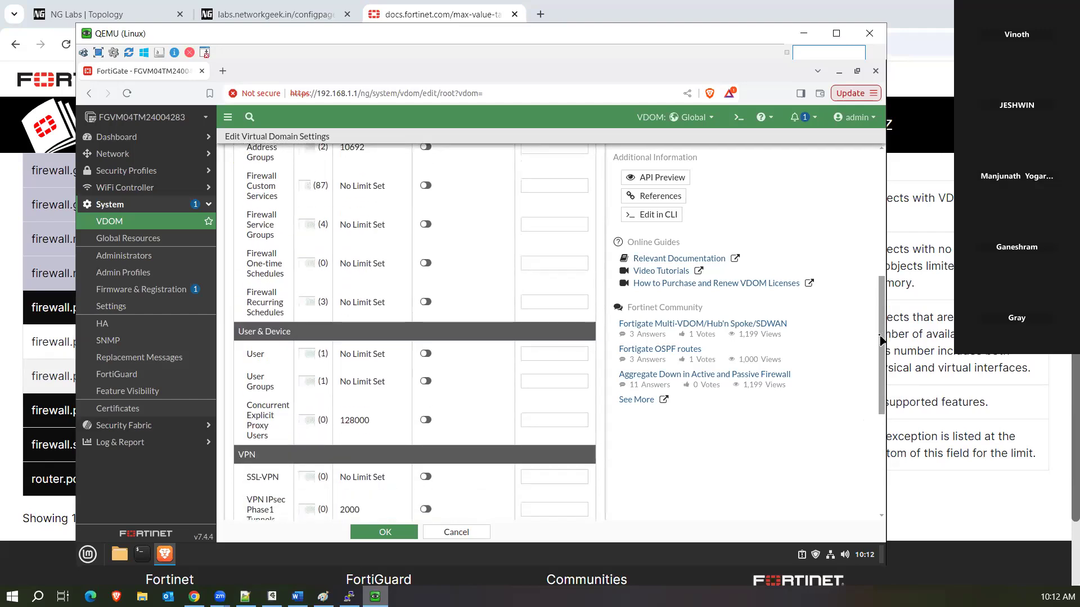
{"action": "left_click_drag", "start_coordinate": [881, 337], "coordinate": [883, 448]}
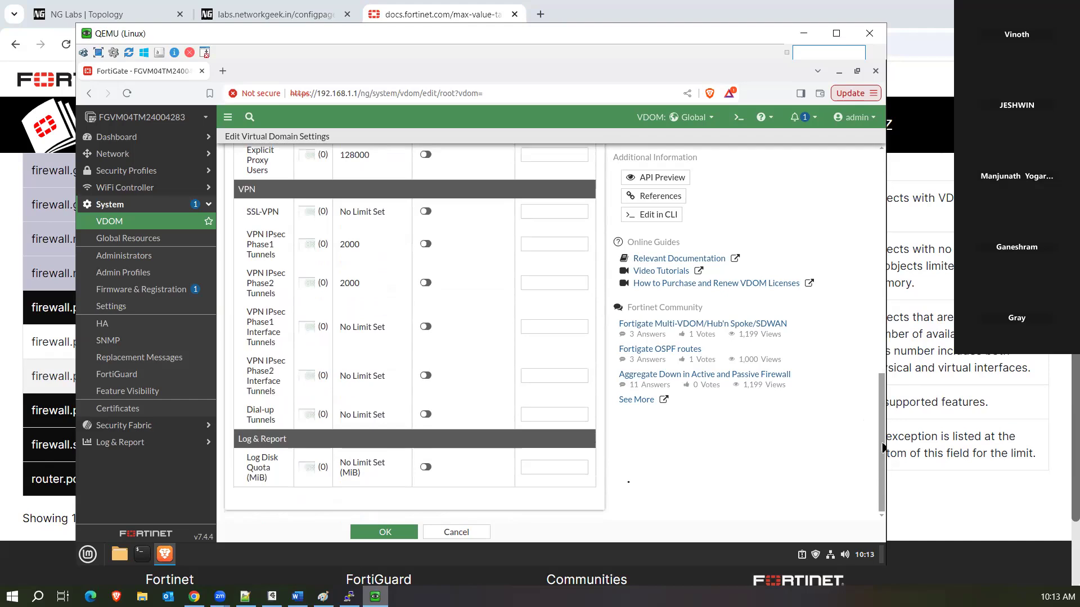
Discard the root VDOM edits and create a new traffic VDOM named 'test'.
{"action": "left_click", "coordinate": [453, 533]}
{"action": "left_click", "coordinate": [328, 216]}
{"action": "left_click", "coordinate": [254, 140]}
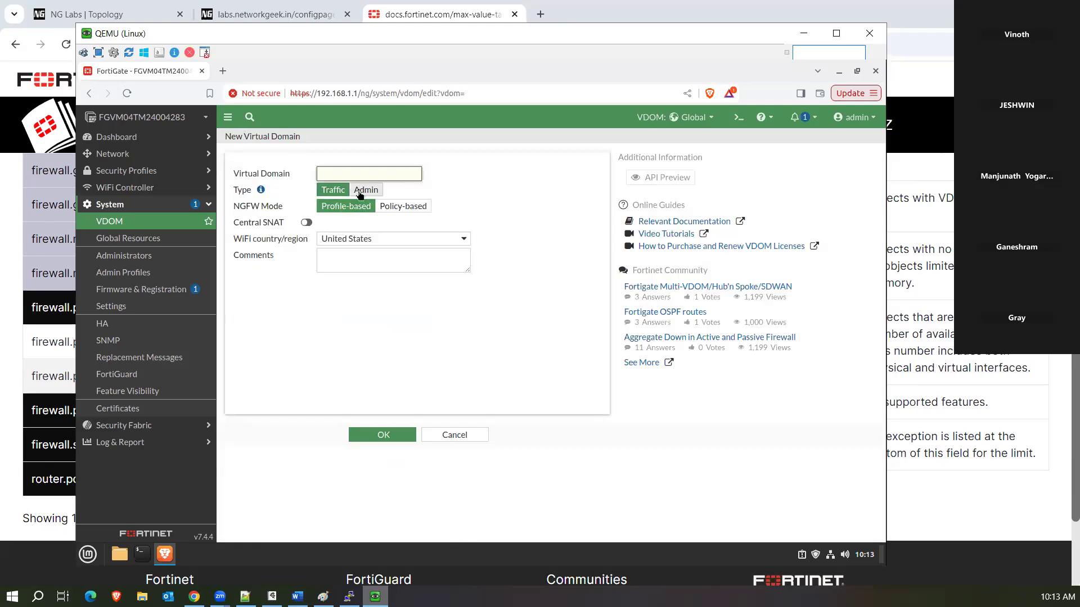
{"action": "type", "text": "test"}
{"action": "left_click", "coordinate": [381, 439]}
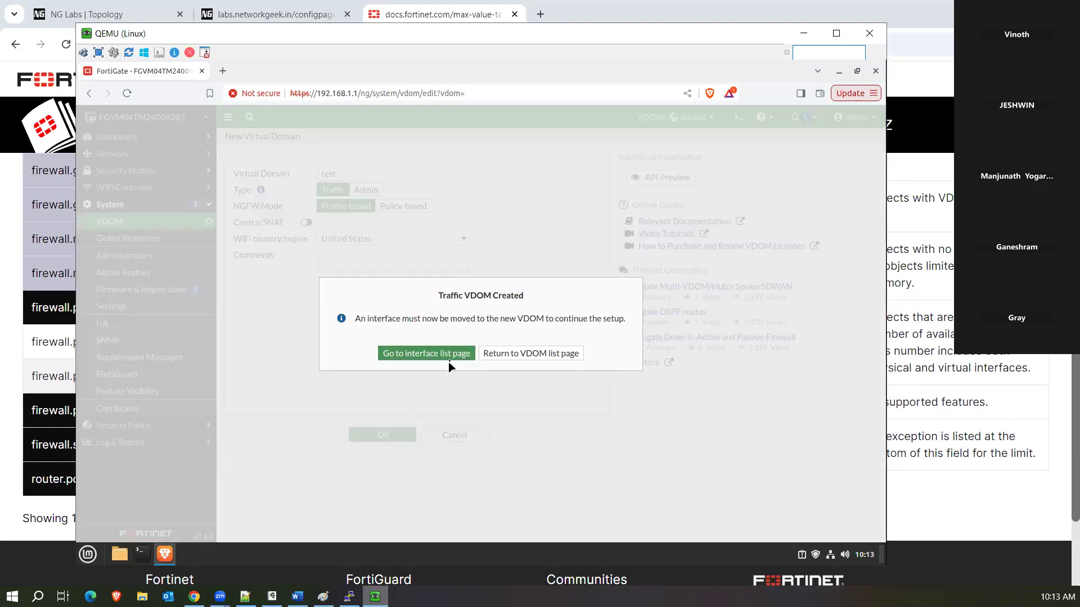
{"action": "left_click", "coordinate": [508, 355]}
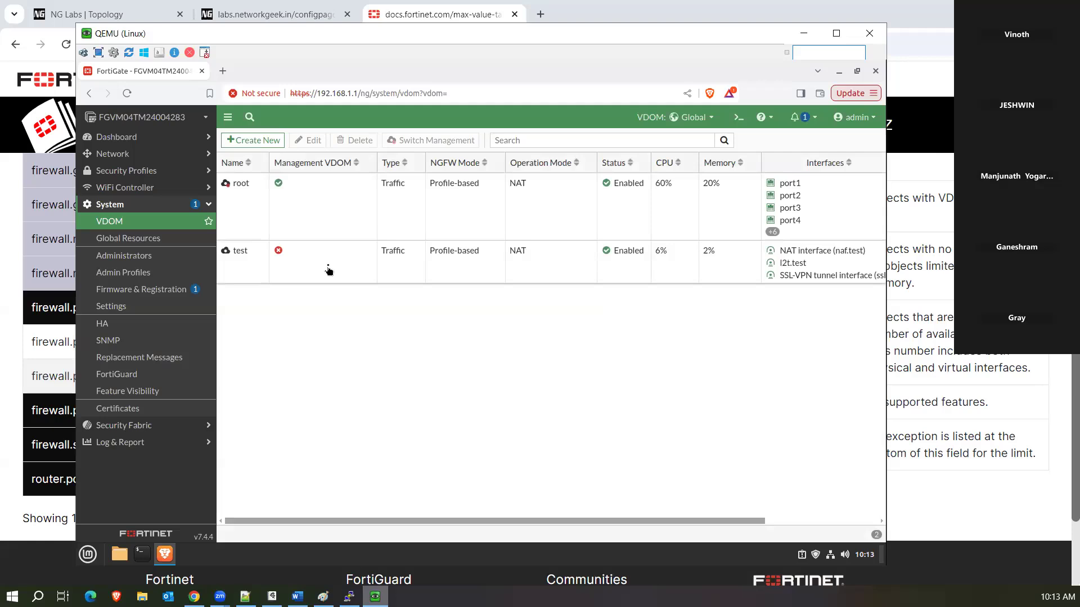
Select the new test VDOM in the list and look over its row details.
{"action": "left_click", "coordinate": [329, 270]}
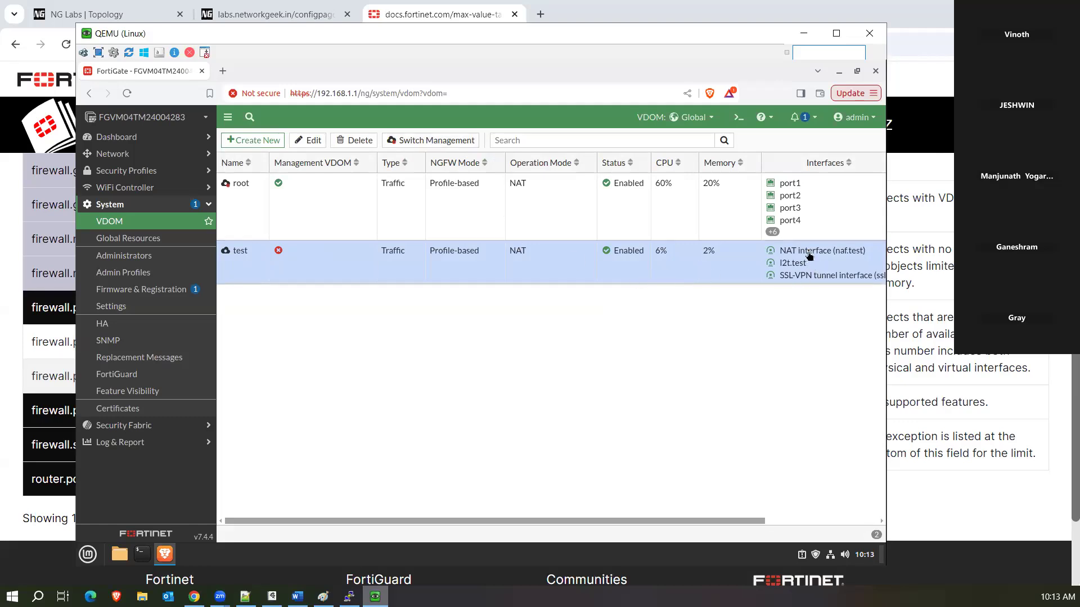
{"action": "mouse_move", "coordinate": [809, 258]}
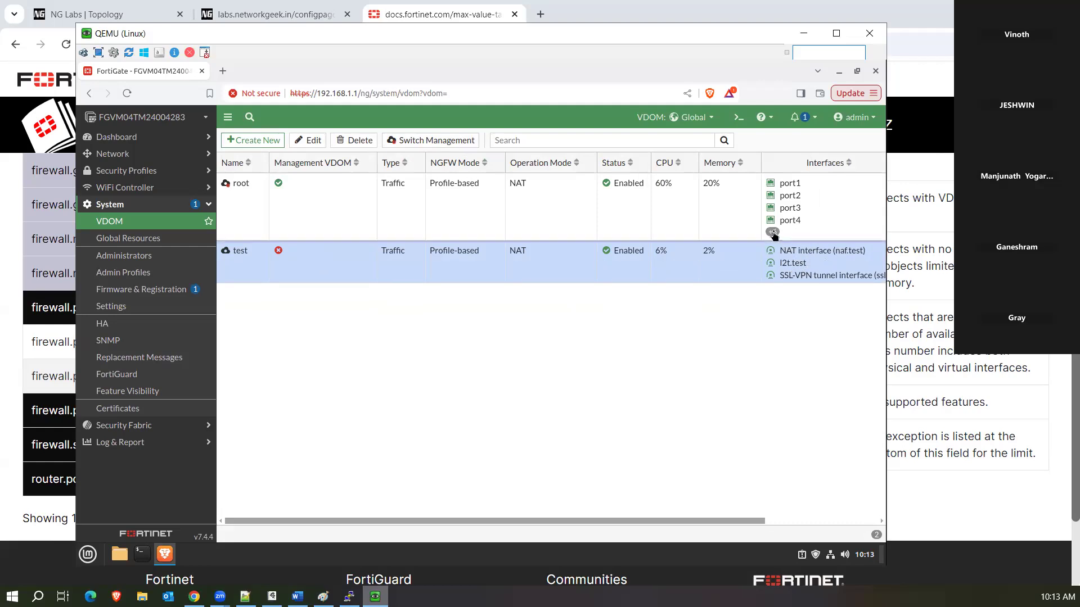
{"action": "mouse_move", "coordinate": [773, 235]}
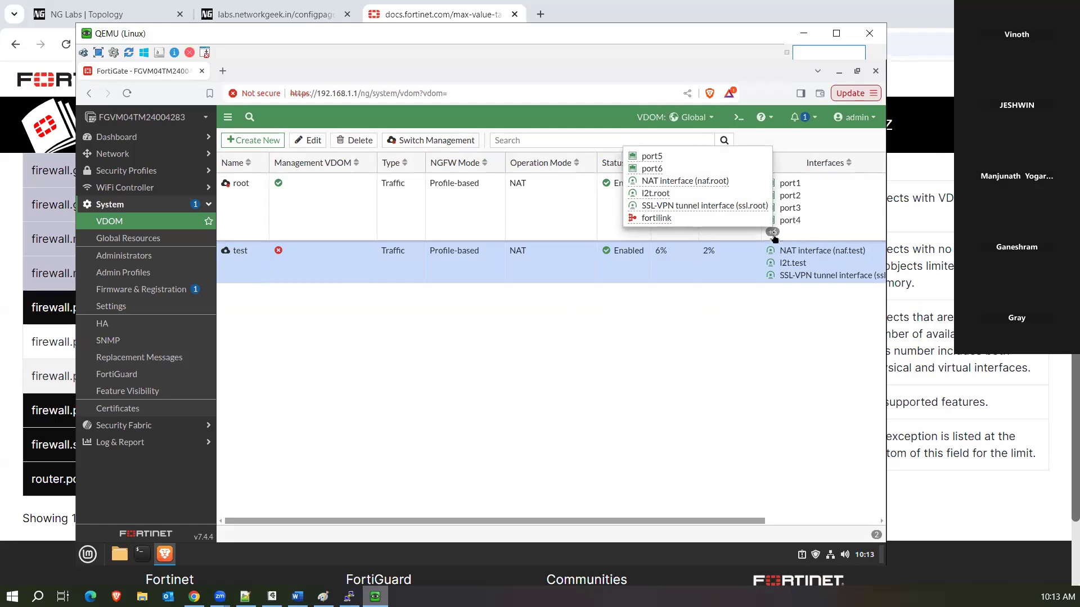
{"action": "mouse_move", "coordinate": [636, 189]}
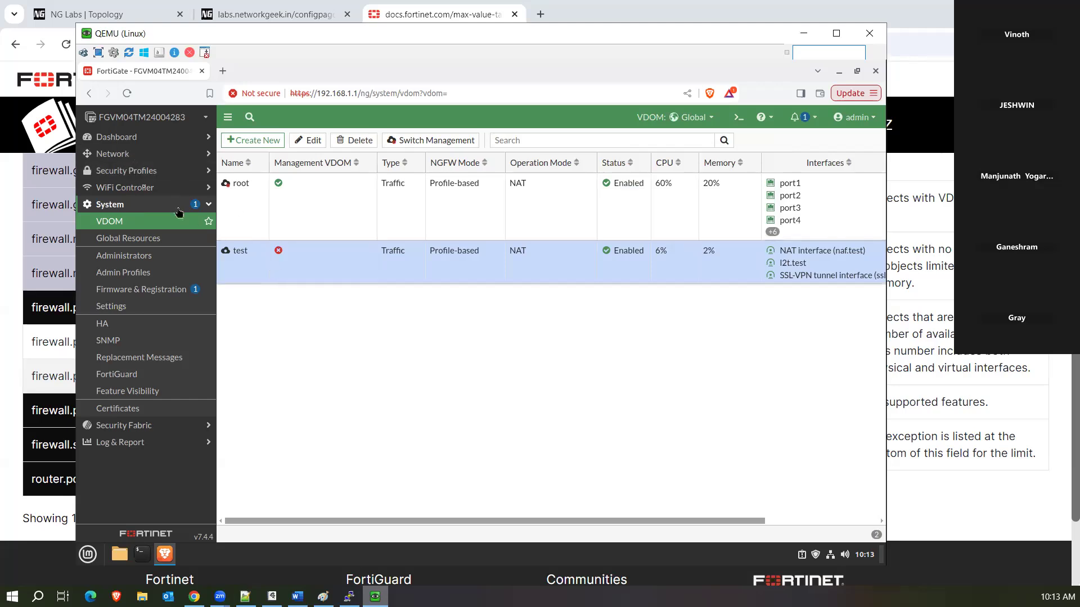
In Network > Interfaces, change port6's virtual domain to test and save it.
{"action": "left_click", "coordinate": [130, 157]}
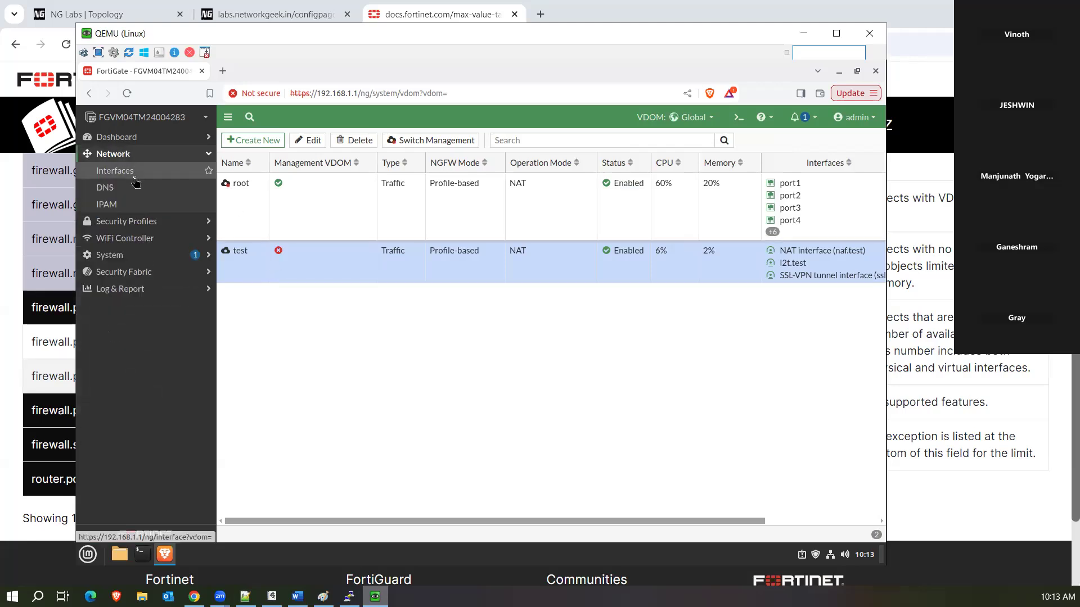
{"action": "left_click", "coordinate": [703, 118]}
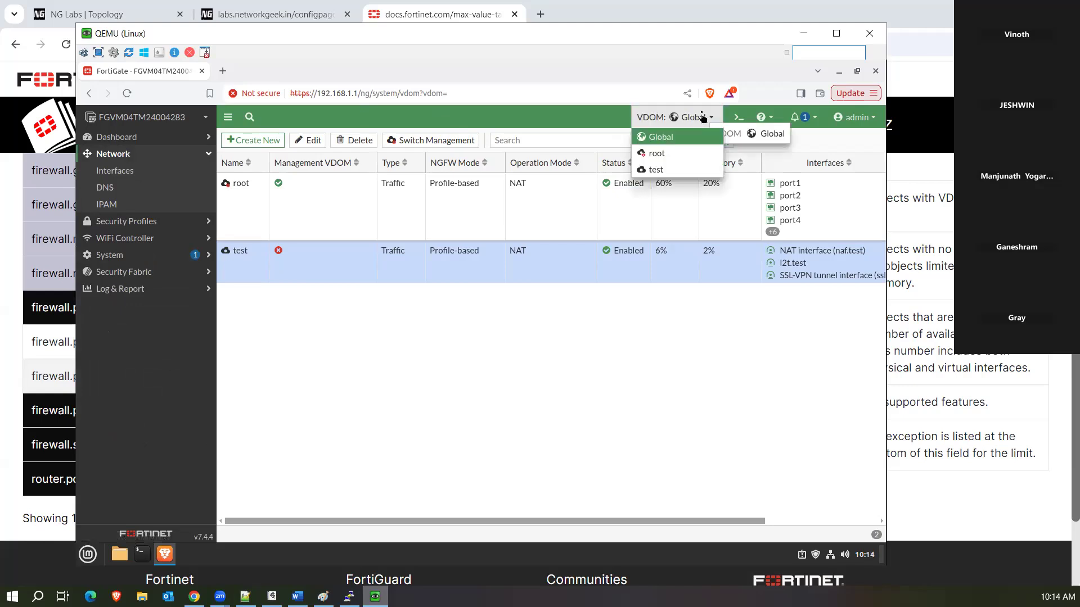
{"action": "left_click", "coordinate": [118, 171]}
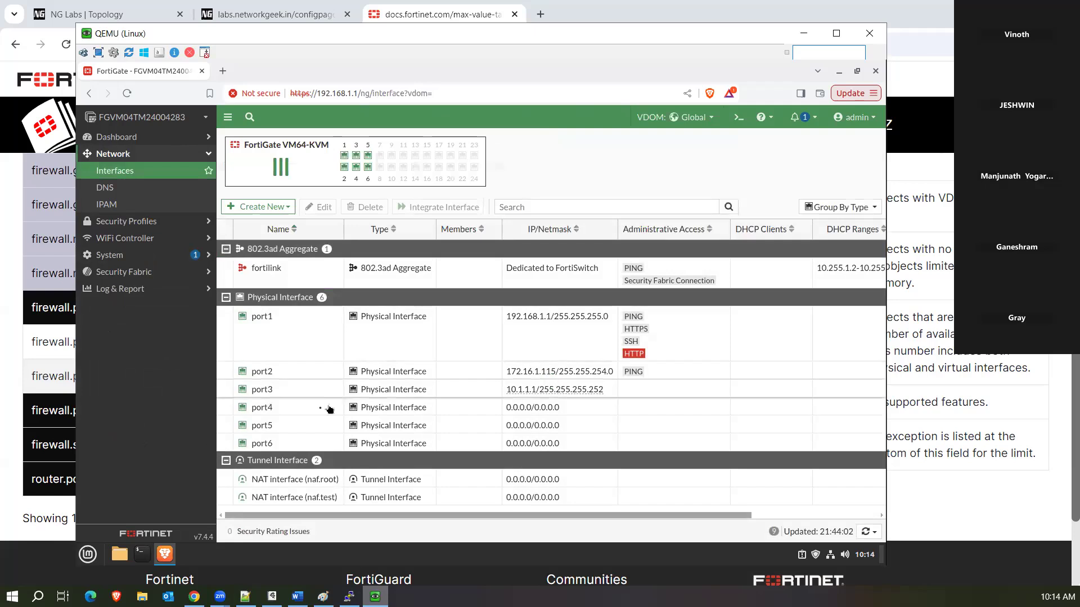
{"action": "left_click", "coordinate": [291, 449]}
{"action": "double_click", "coordinate": [291, 450]}
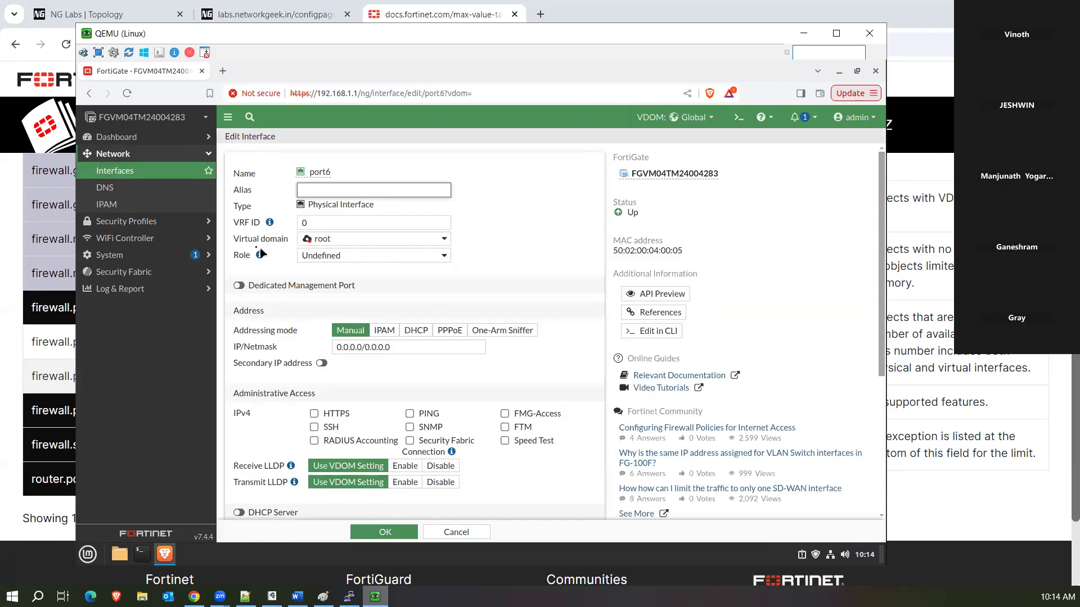
{"action": "left_click_drag", "start_coordinate": [236, 239], "coordinate": [275, 239]}
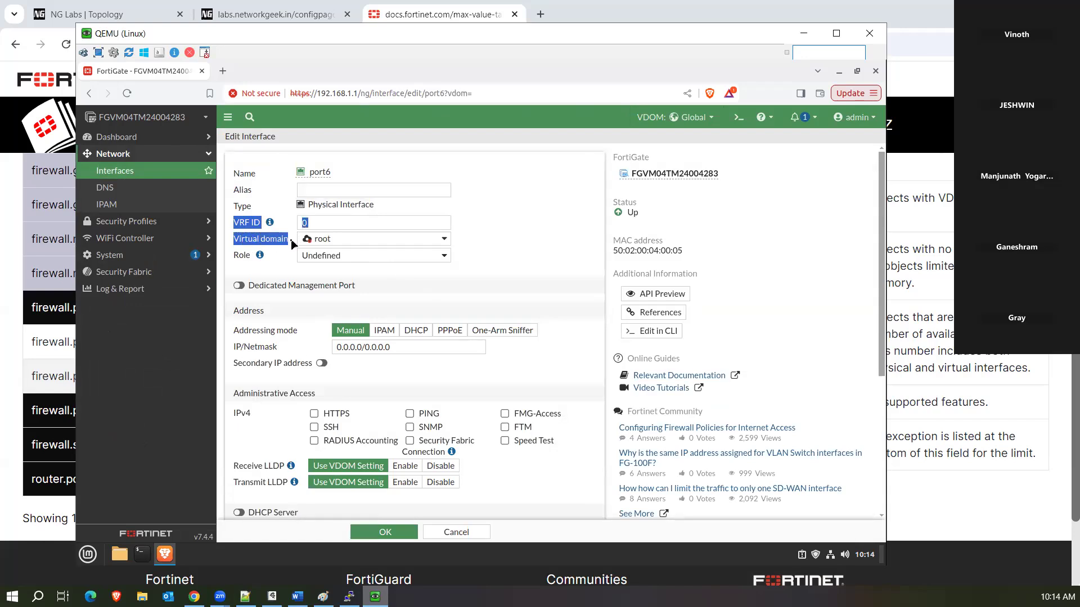
{"action": "left_click", "coordinate": [480, 254]}
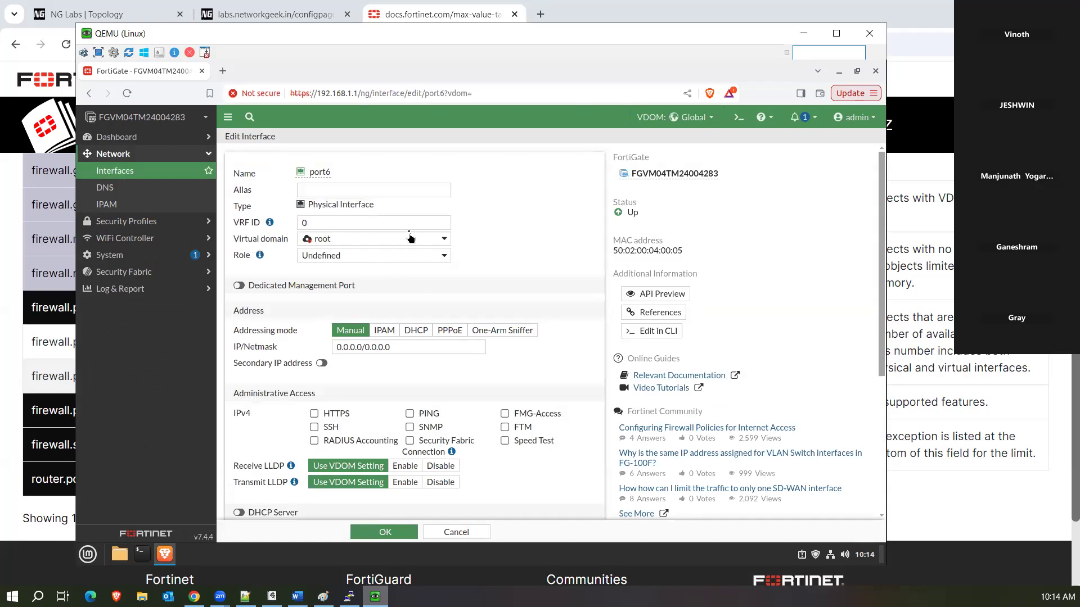
{"action": "mouse_move", "coordinate": [409, 242]}
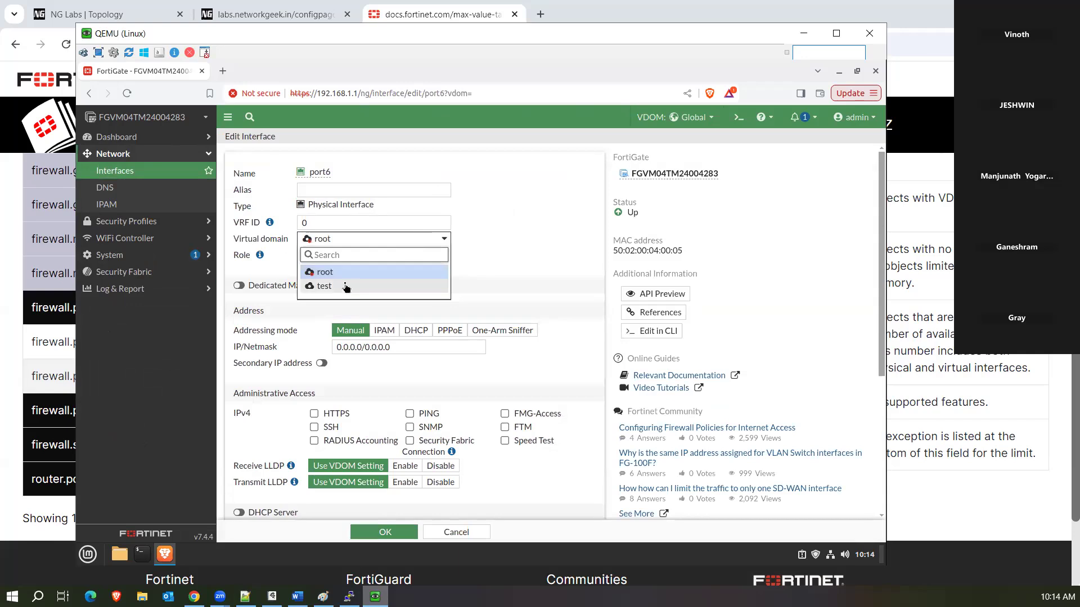
{"action": "left_click", "coordinate": [346, 286]}
{"action": "left_click", "coordinate": [381, 539]}
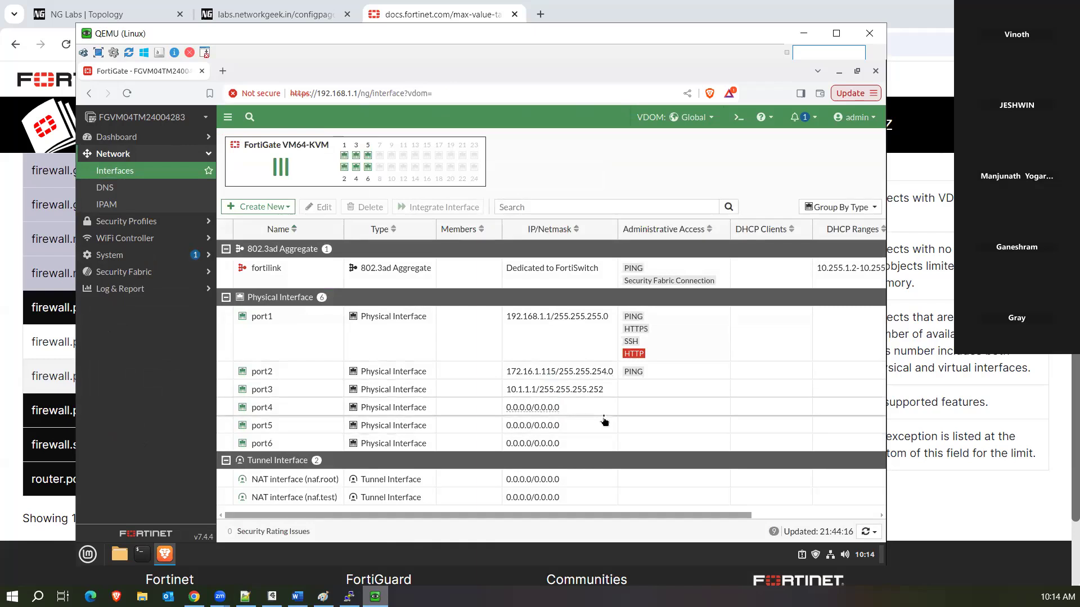
{"action": "left_click_drag", "start_coordinate": [569, 515], "coordinate": [670, 514]}
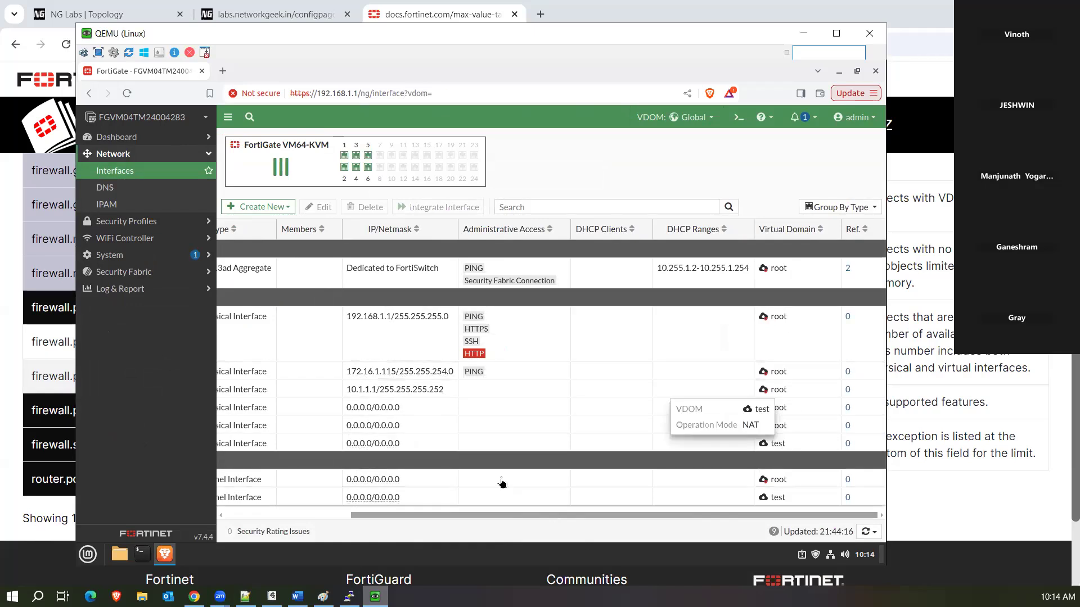
{"action": "left_click", "coordinate": [137, 259]}
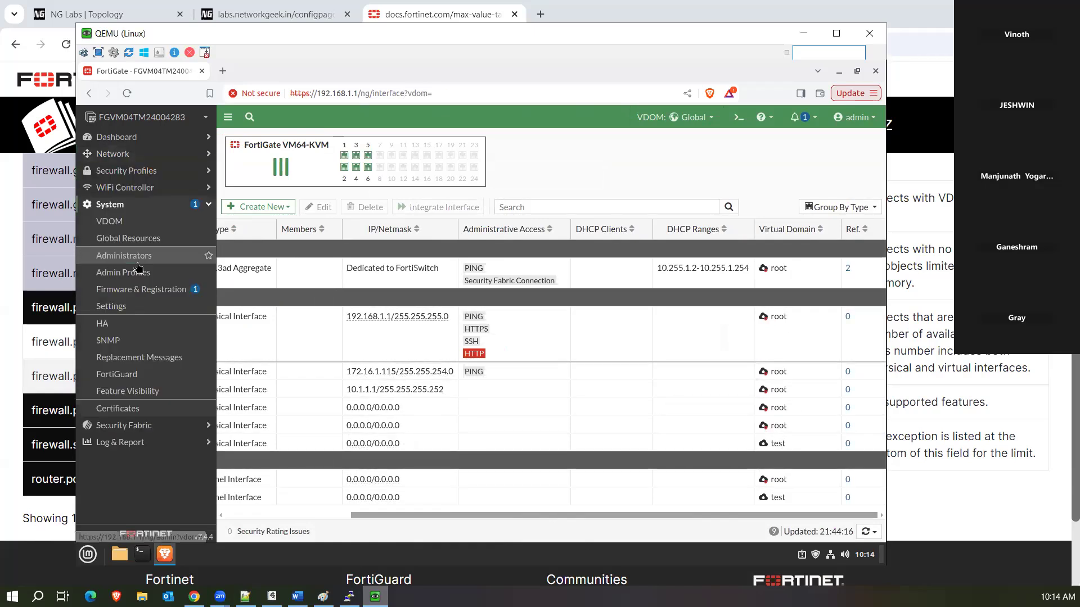
Check the VDOM list to confirm port6 now appears under the test domain's interfaces.
{"action": "left_click", "coordinate": [124, 223]}
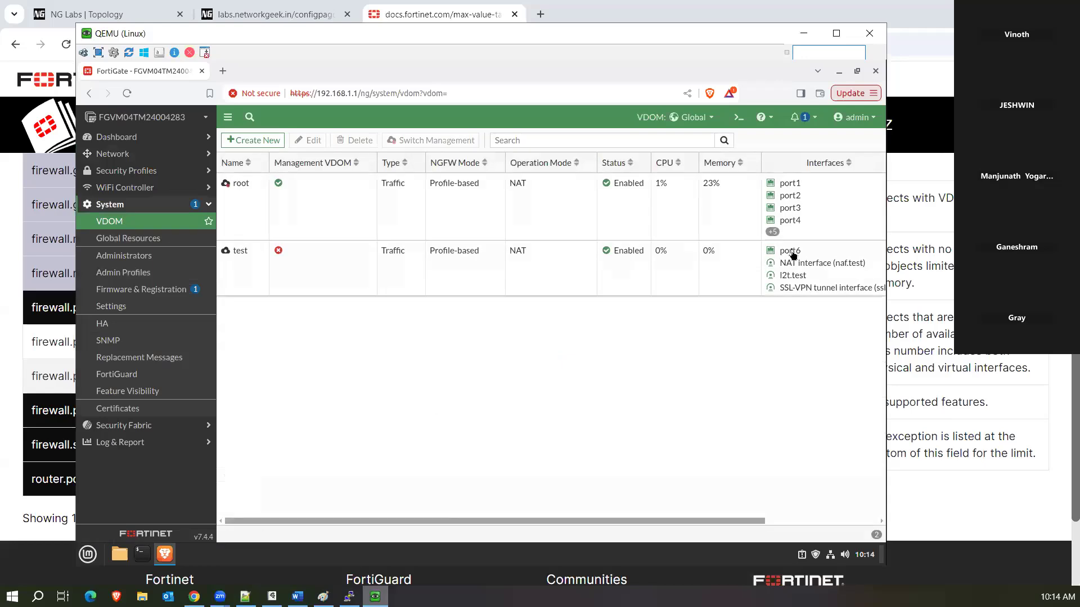
{"action": "mouse_move", "coordinate": [793, 255]}
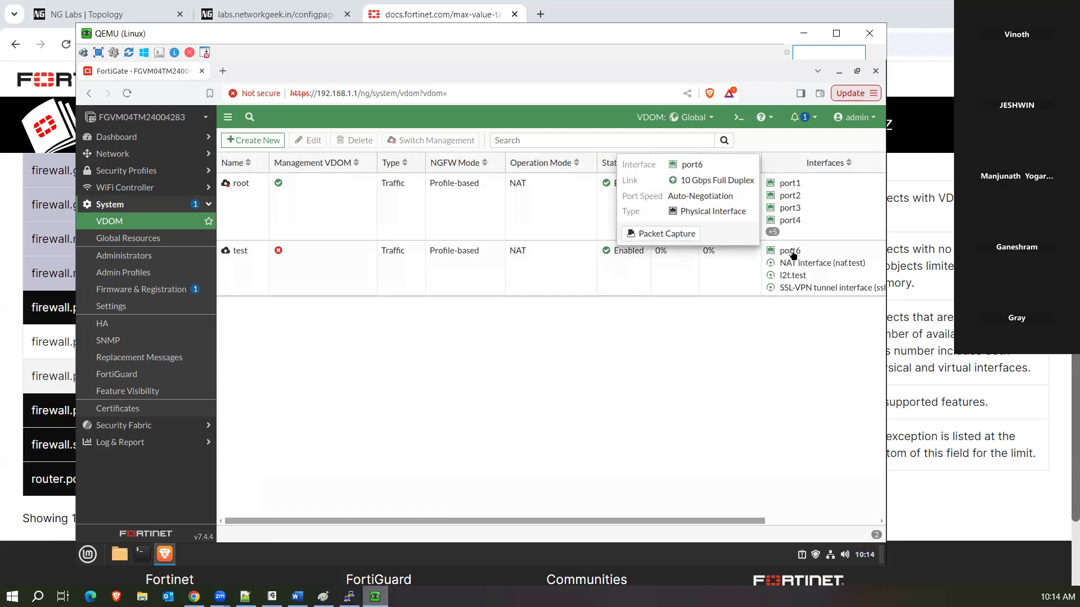
{"action": "left_click", "coordinate": [673, 380]}
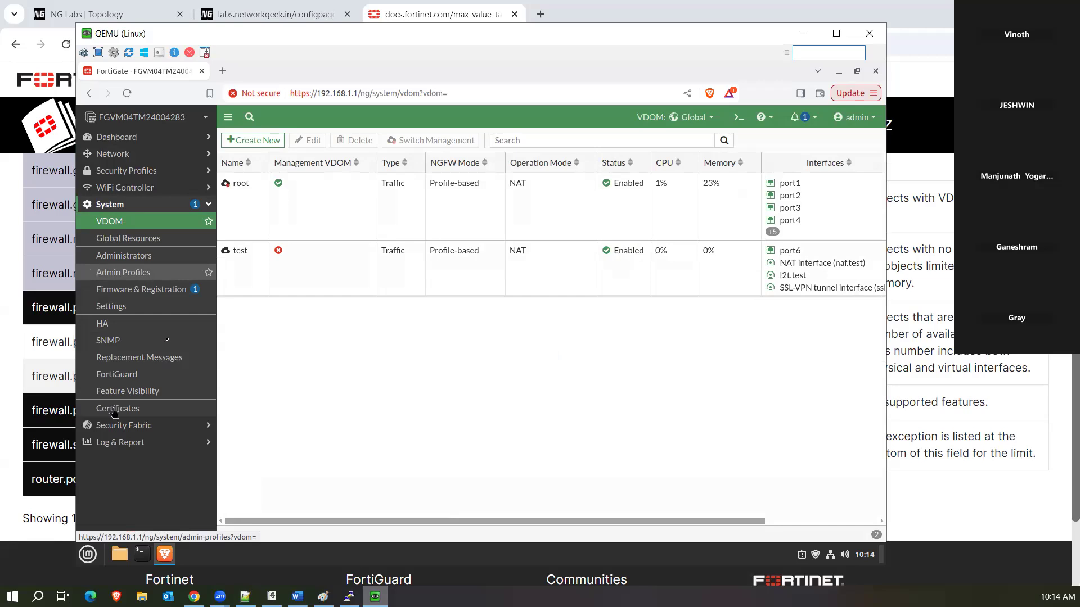
Open port3's Edit Interface form and scroll down to its Administrative Access options.
{"action": "left_click", "coordinate": [124, 162]}
{"action": "left_click", "coordinate": [122, 177]}
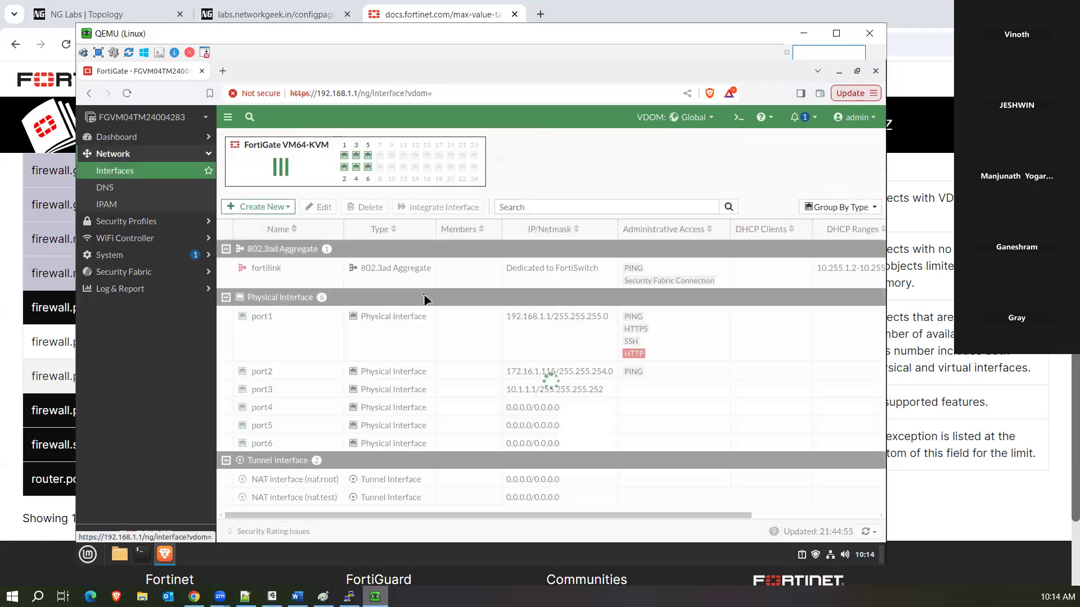
{"action": "double_click", "coordinate": [311, 393]}
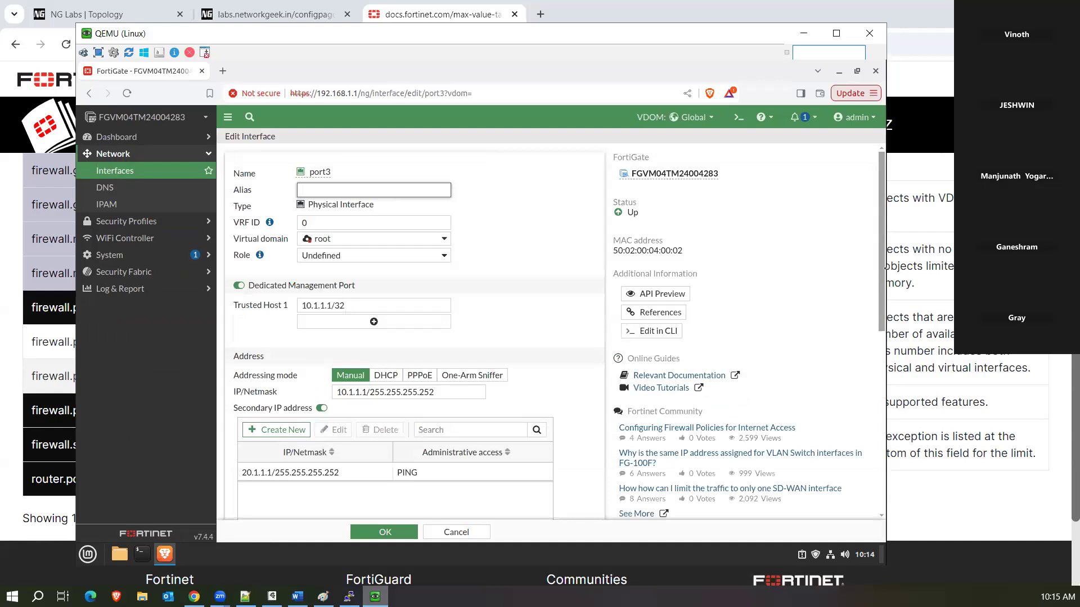
{"action": "left_click_drag", "start_coordinate": [885, 271], "coordinate": [884, 362]}
{"action": "scroll", "coordinate": [565, 358], "scroll_direction": "down", "scroll_amount": 2}
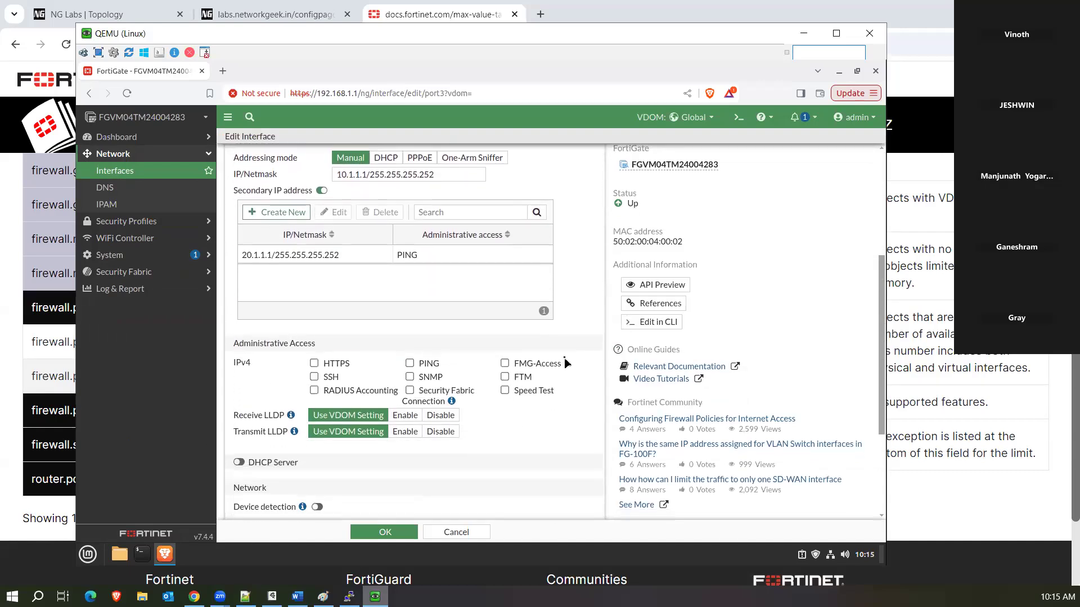
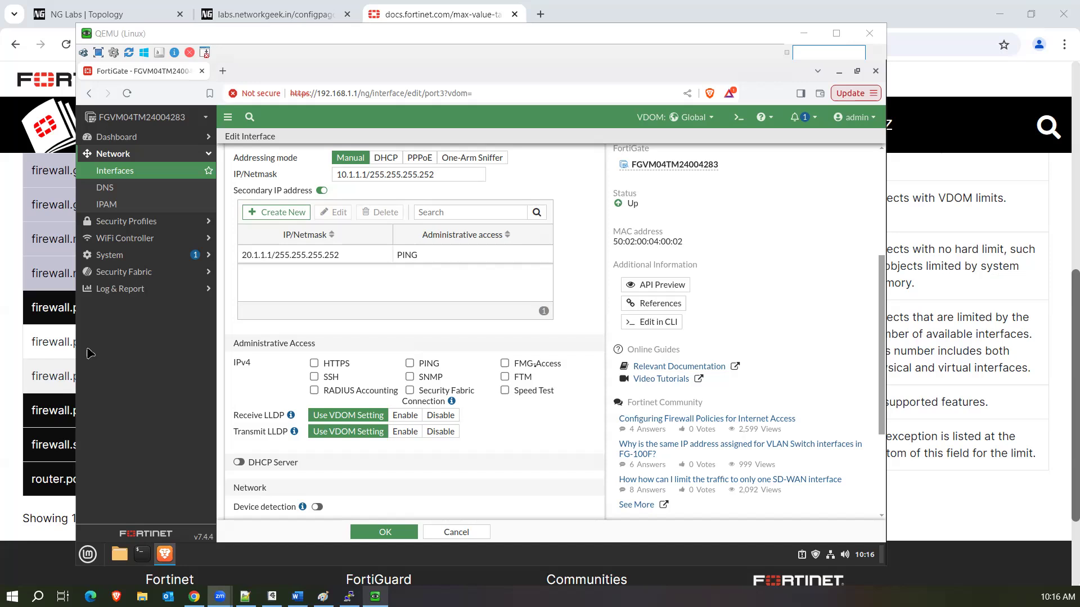
On port3, tick FTM under Administrative Access, leaving FMG-Access unticked.
{"action": "left_click", "coordinate": [90, 353]}
{"action": "left_click", "coordinate": [505, 364]}
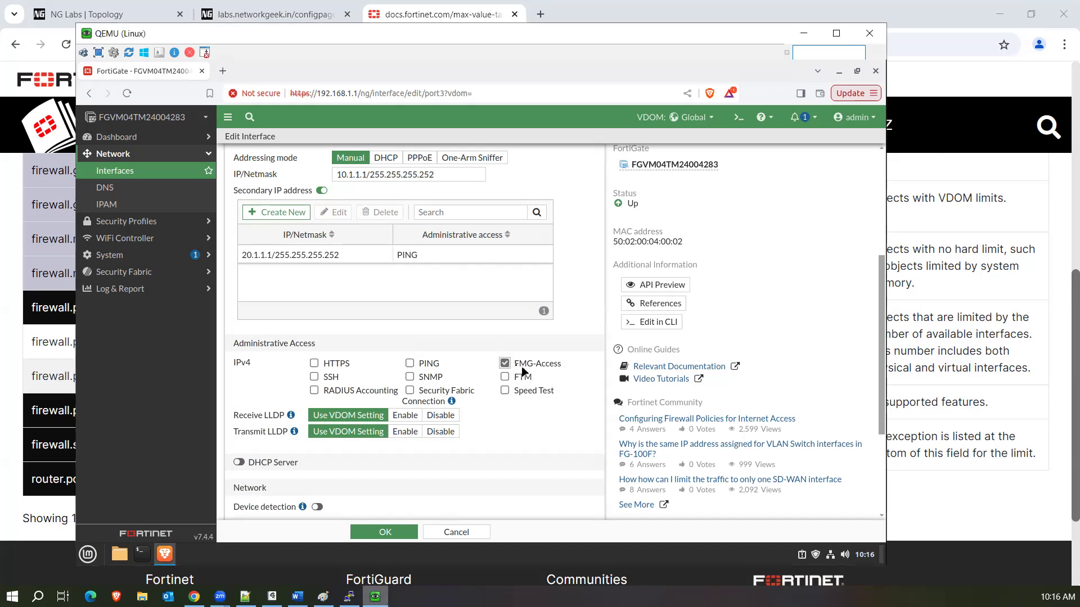
{"action": "left_click_drag", "start_coordinate": [513, 365], "coordinate": [567, 369]}
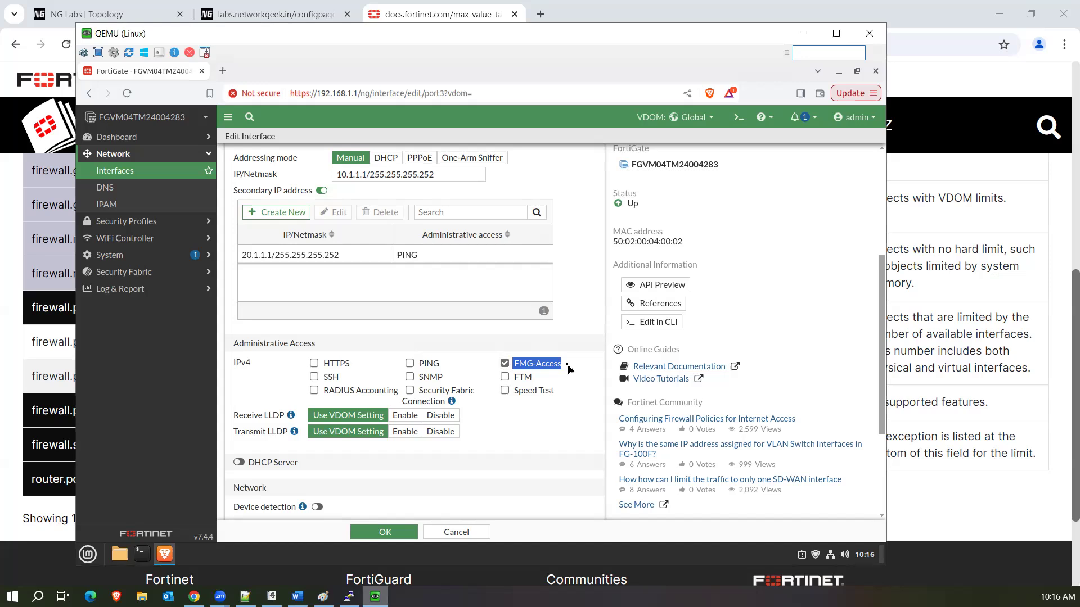
{"action": "left_click", "coordinate": [504, 363]}
{"action": "left_click", "coordinate": [505, 377]}
{"action": "left_click", "coordinate": [524, 378]}
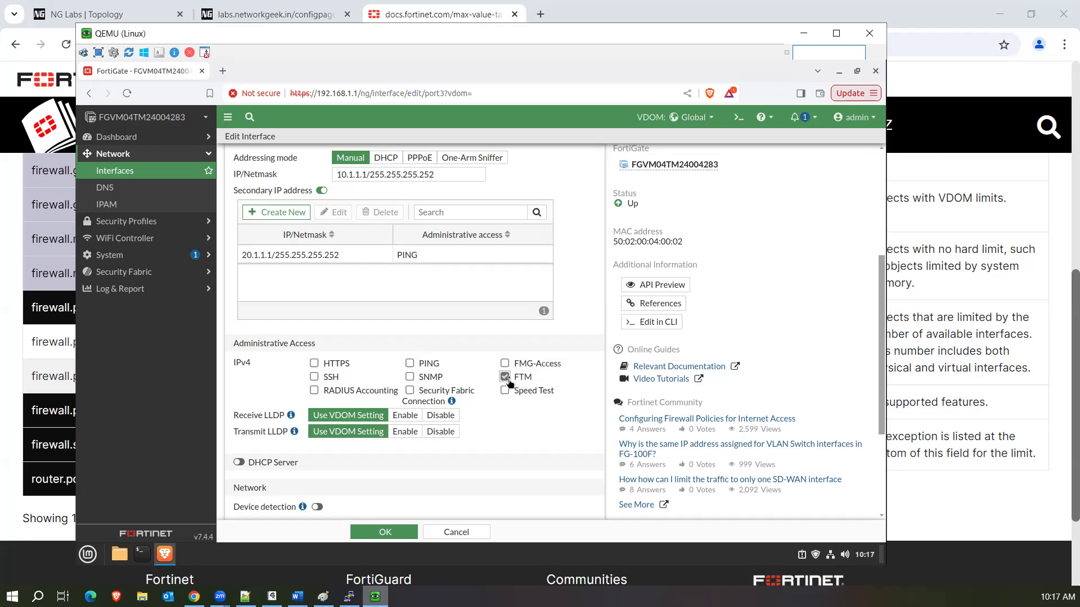
{"action": "left_click", "coordinate": [503, 379]}
Dismiss the browser context menu and expand the Security Fabric menu.
{"action": "right_click", "coordinate": [316, 397]}
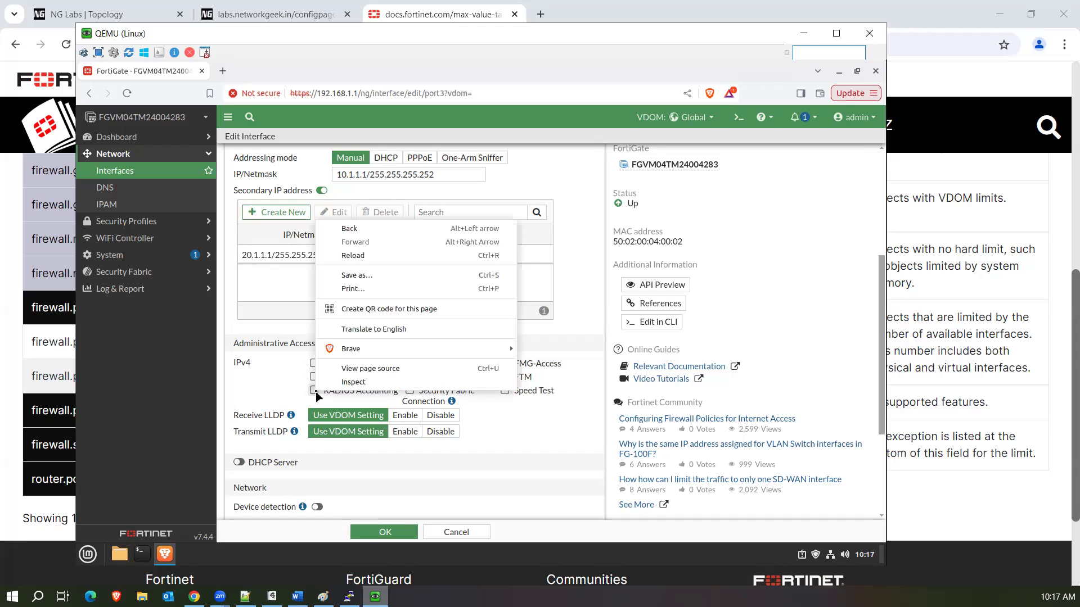
{"action": "left_click", "coordinate": [518, 438]}
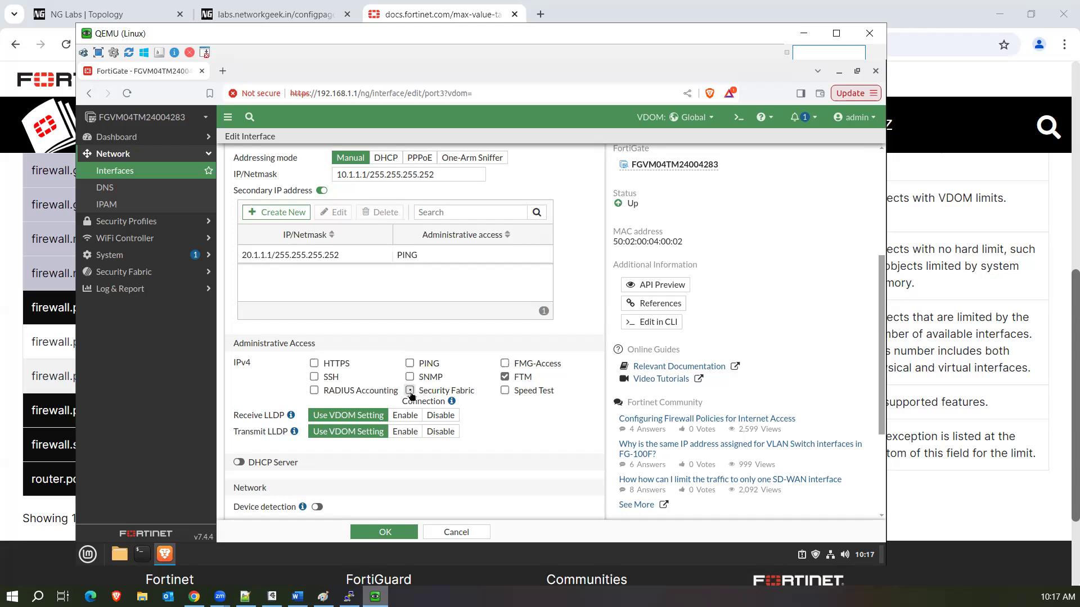
{"action": "mouse_move", "coordinate": [453, 402]}
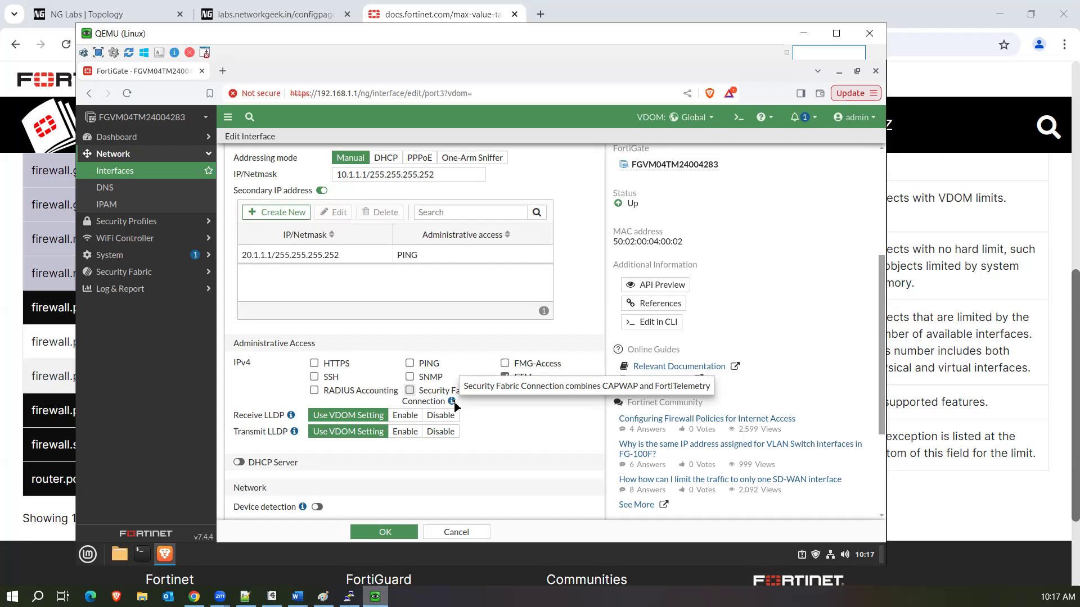
{"action": "left_click", "coordinate": [156, 272]}
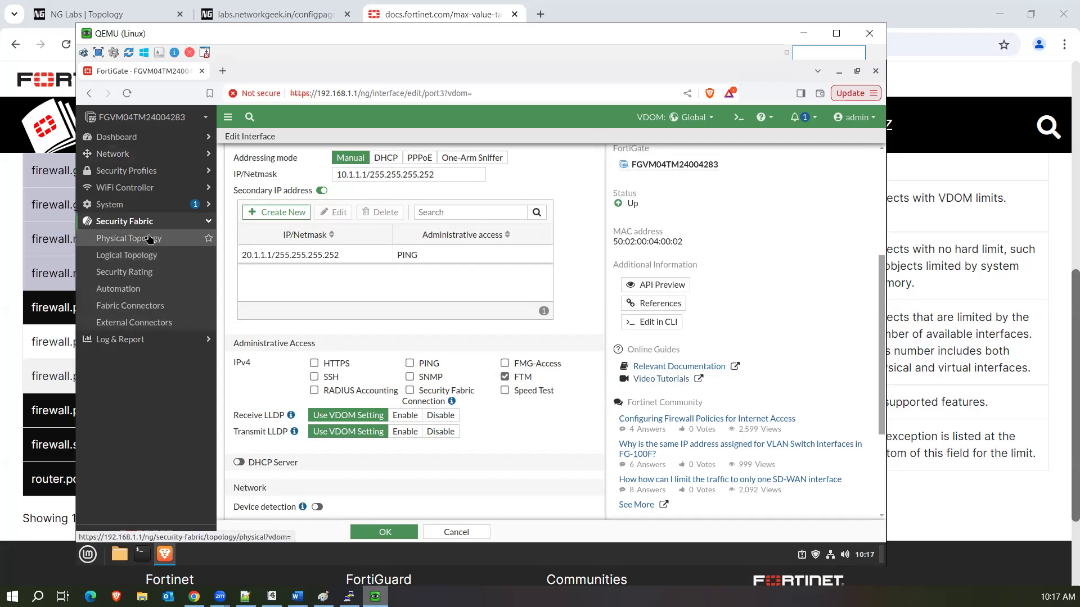
Check Security Rating, then view the Physical Topology and the FortiGate fabric root's details.
{"action": "left_click", "coordinate": [128, 275]}
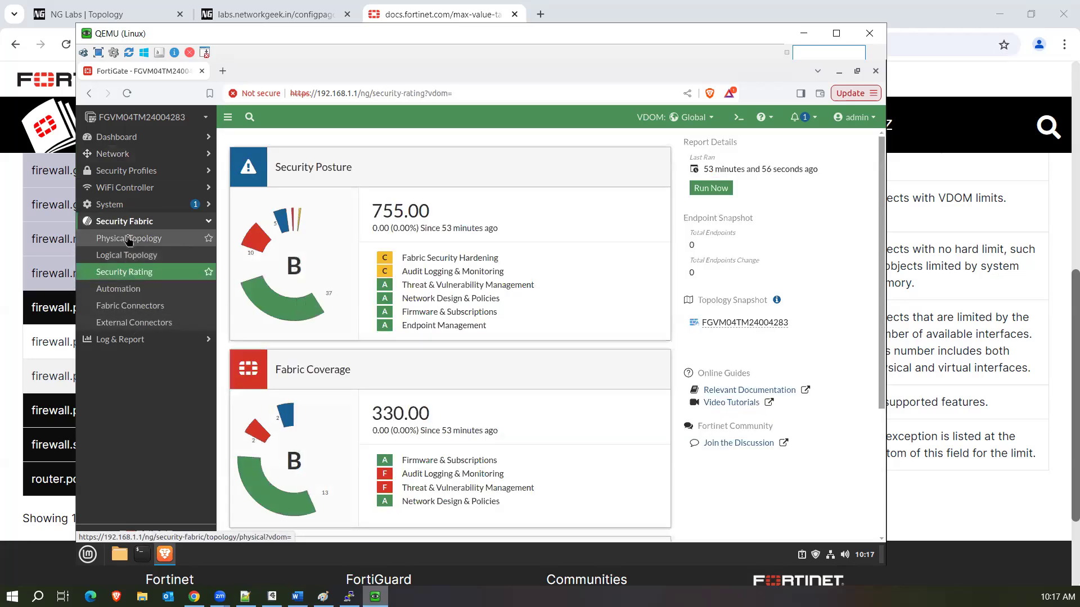
{"action": "left_click", "coordinate": [129, 239]}
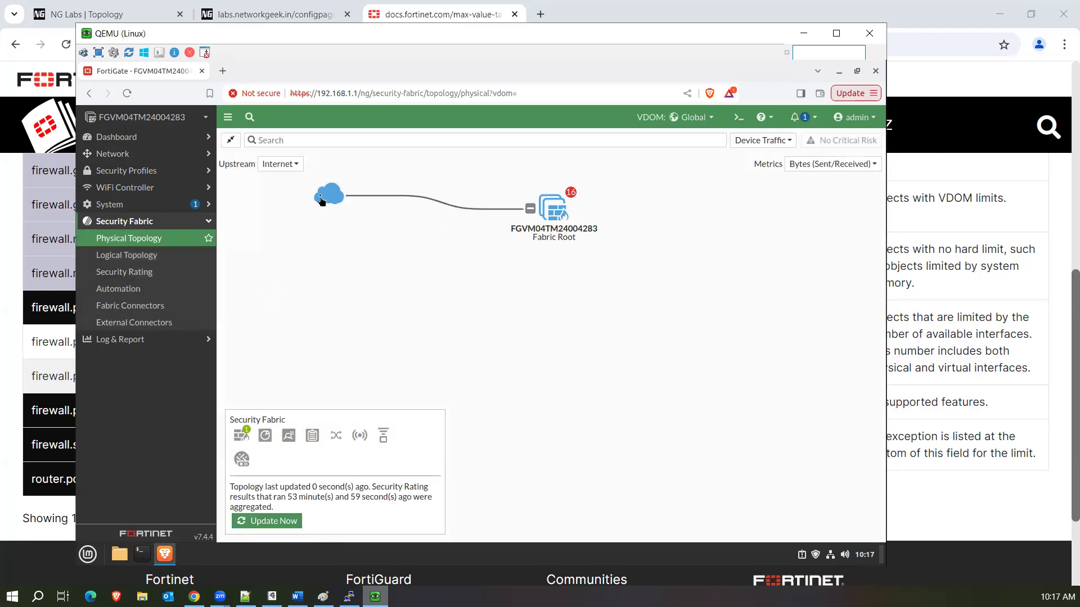
{"action": "left_click", "coordinate": [555, 217]}
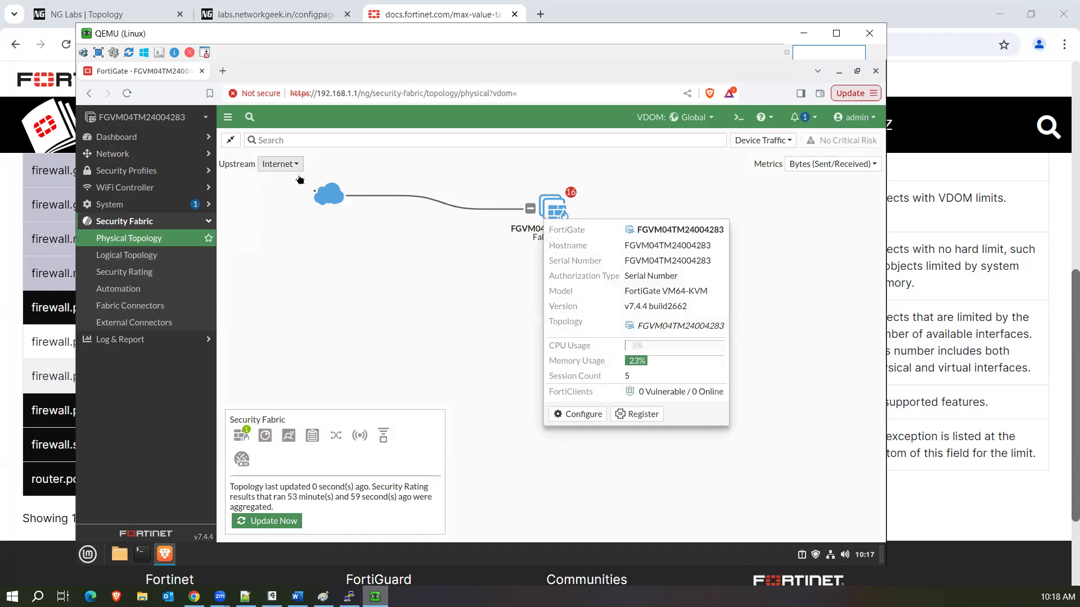
{"action": "mouse_move", "coordinate": [551, 217]}
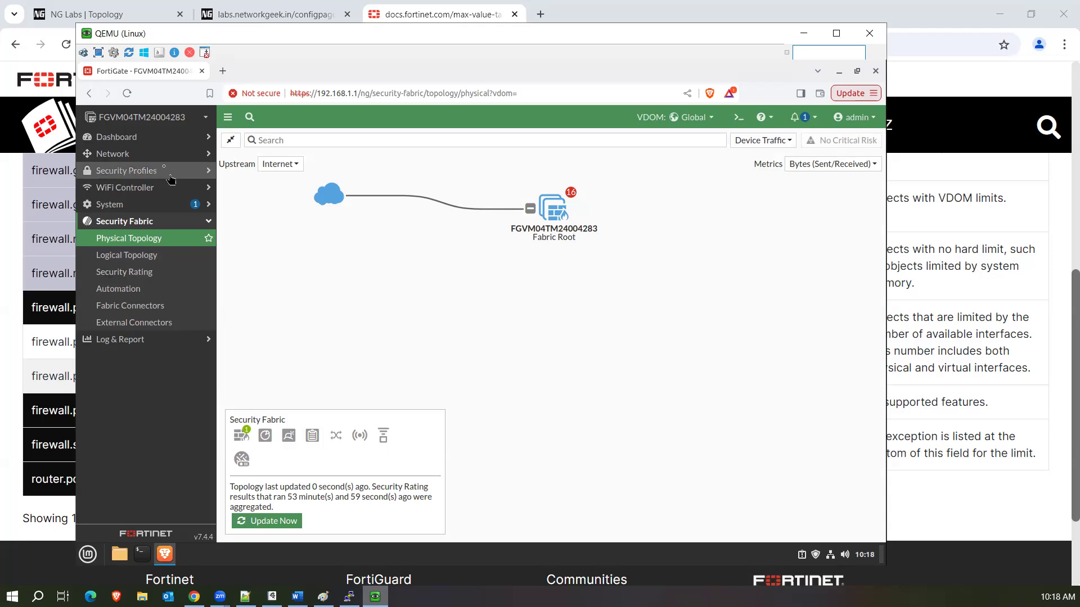
{"action": "left_click", "coordinate": [151, 156]}
Open port3, turn Speed Test on and back off, then return to Network > Interfaces.
{"action": "left_click", "coordinate": [123, 171]}
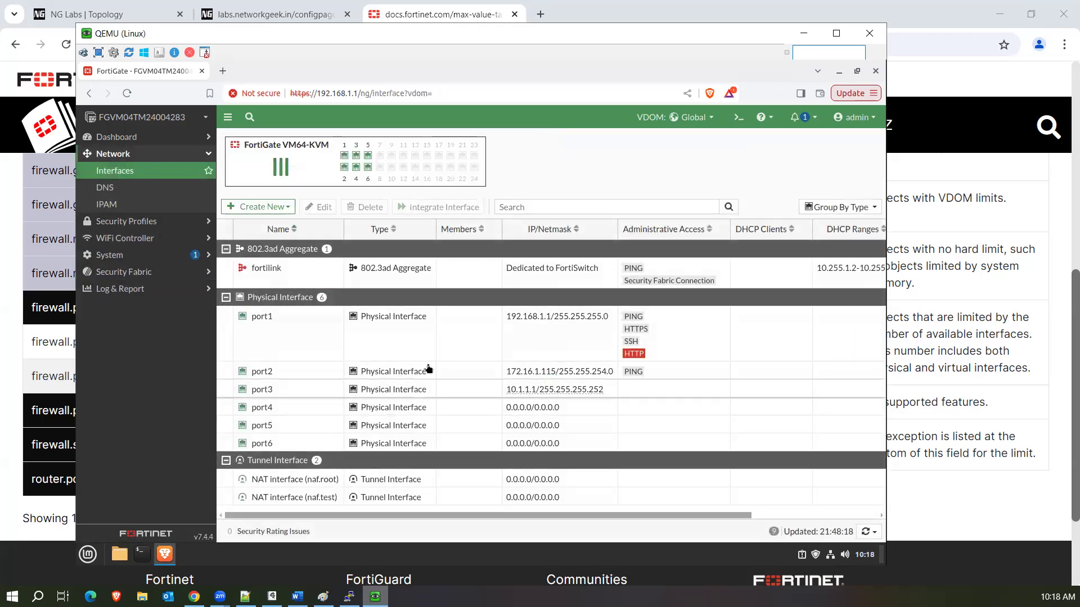
{"action": "double_click", "coordinate": [442, 391]}
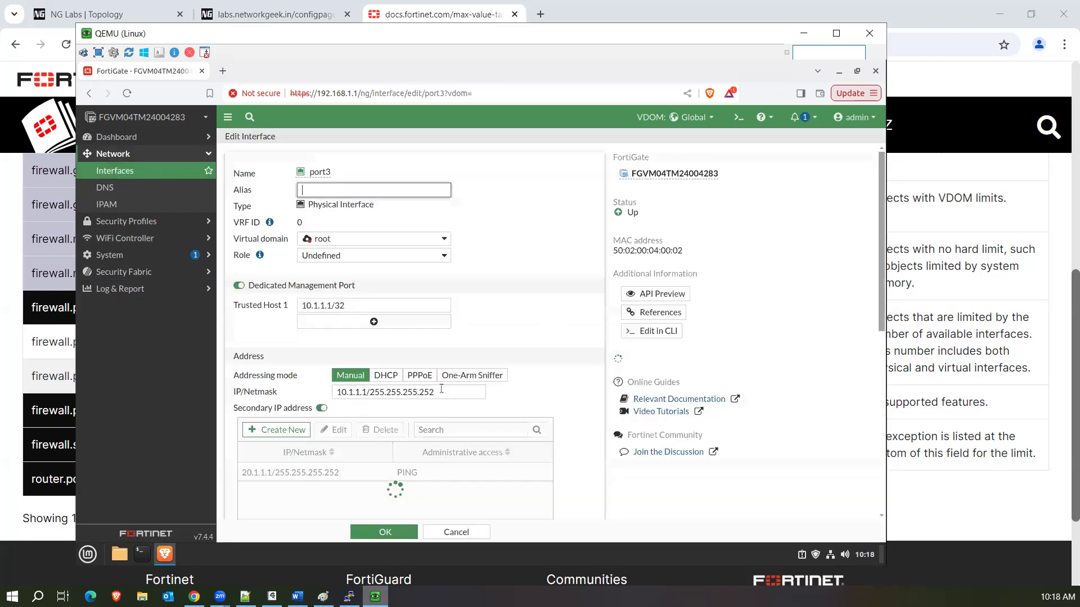
{"action": "scroll", "coordinate": [558, 404], "scroll_direction": "down", "scroll_amount": 1}
{"action": "scroll", "coordinate": [559, 404], "scroll_direction": "down", "scroll_amount": 5}
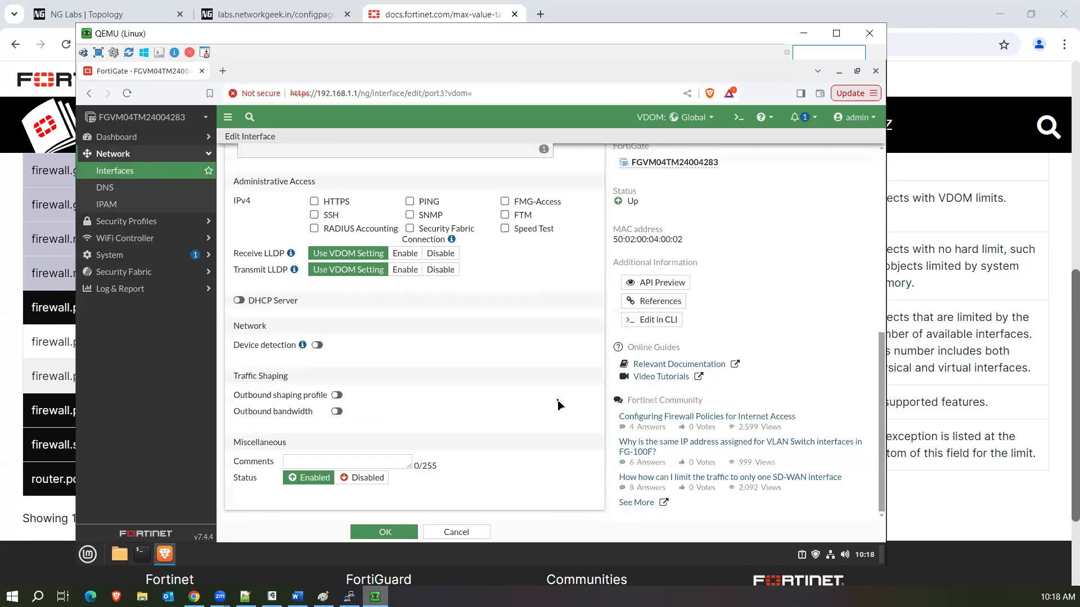
{"action": "left_click", "coordinate": [505, 231]}
{"action": "left_click", "coordinate": [505, 229]}
{"action": "left_click", "coordinate": [136, 171]}
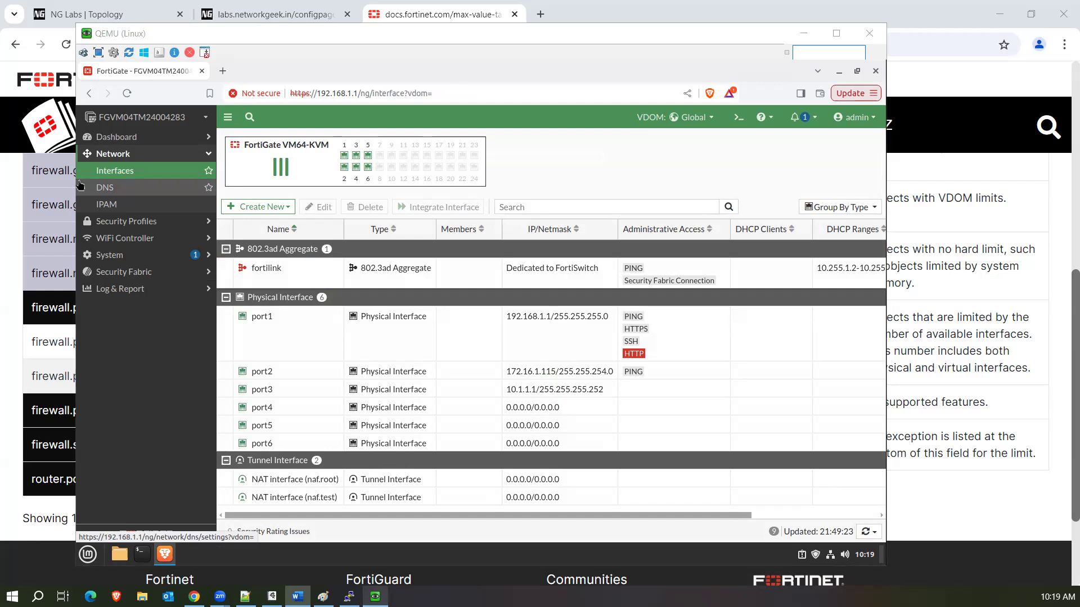
{"action": "left_click", "coordinate": [81, 186]}
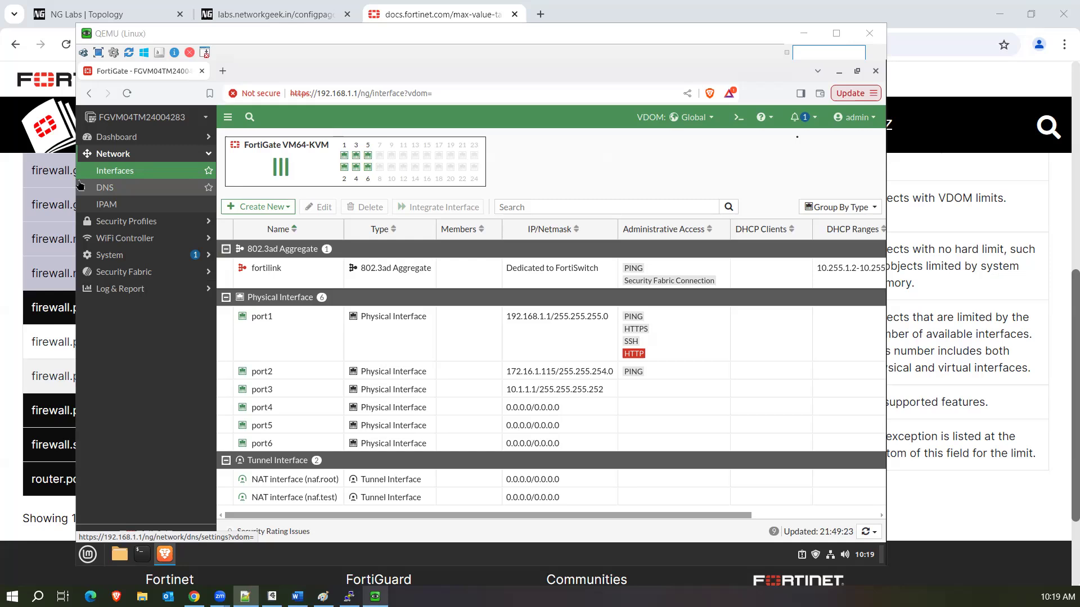
On the configuration backup page, set the scope to VDOM and choose test.
{"action": "left_click", "coordinate": [873, 118]}
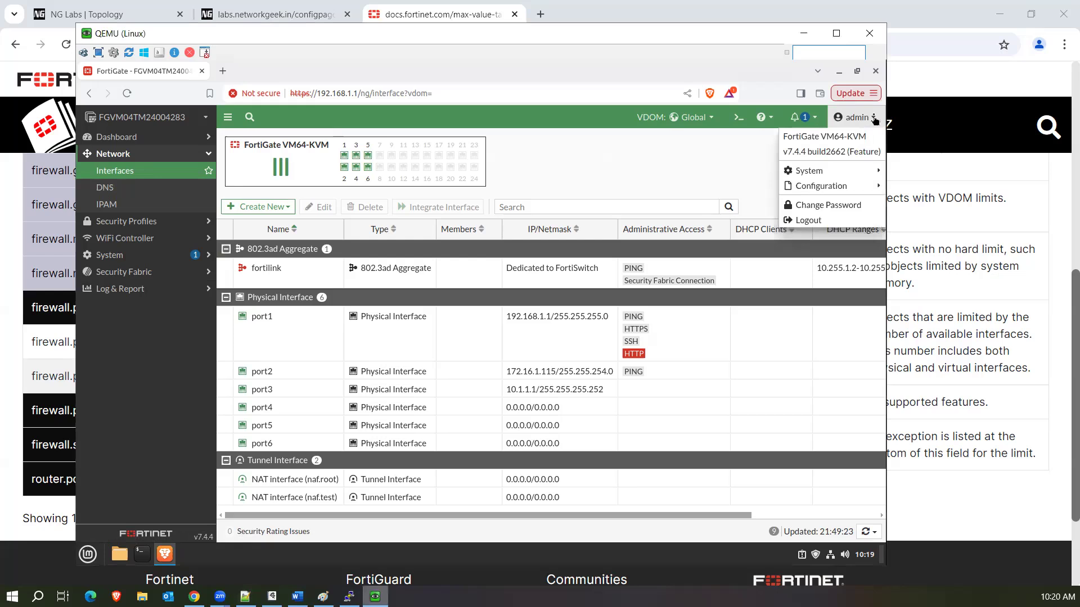
{"action": "mouse_move", "coordinate": [826, 189]}
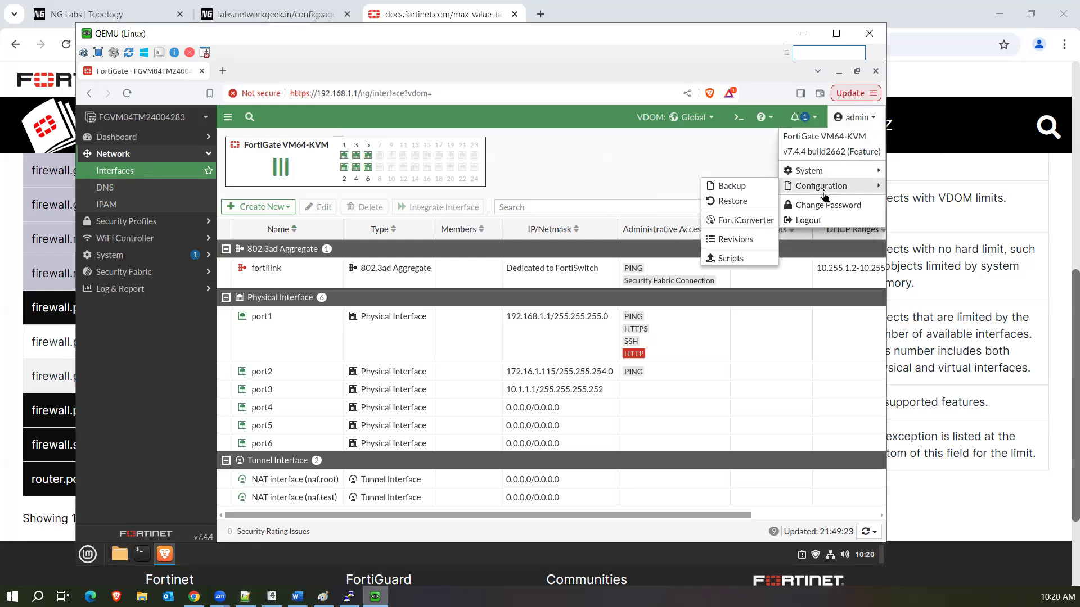
{"action": "left_click", "coordinate": [762, 190]}
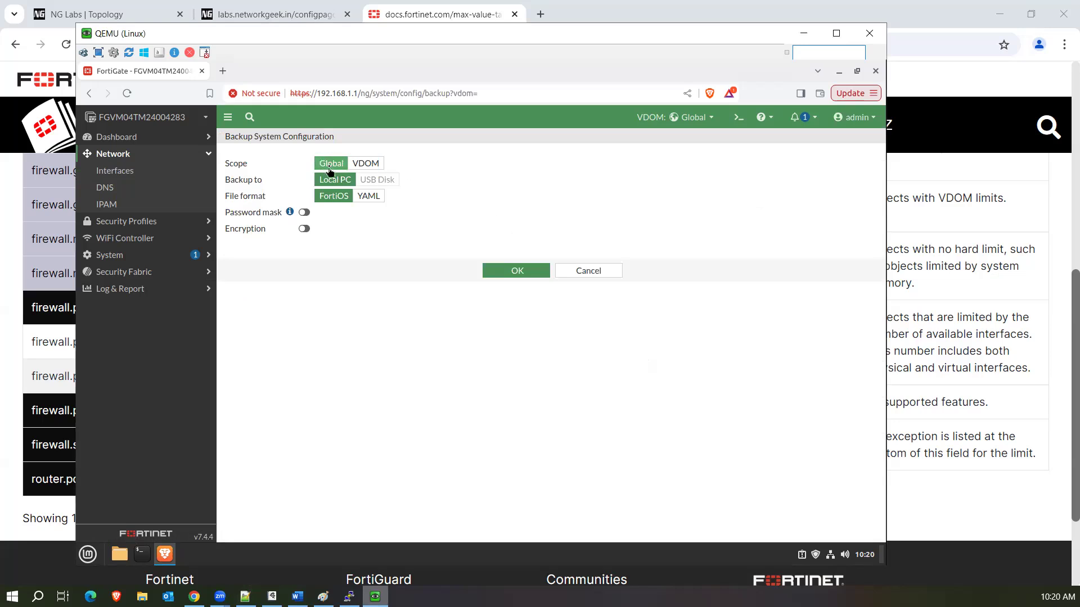
{"action": "left_click", "coordinate": [365, 164]}
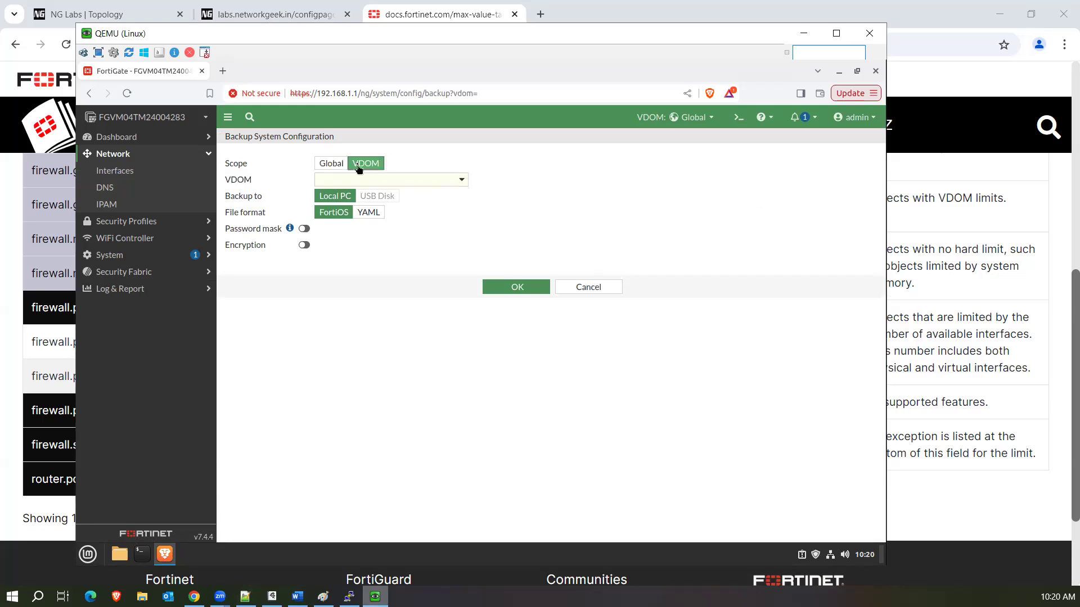
{"action": "left_click", "coordinate": [394, 180]}
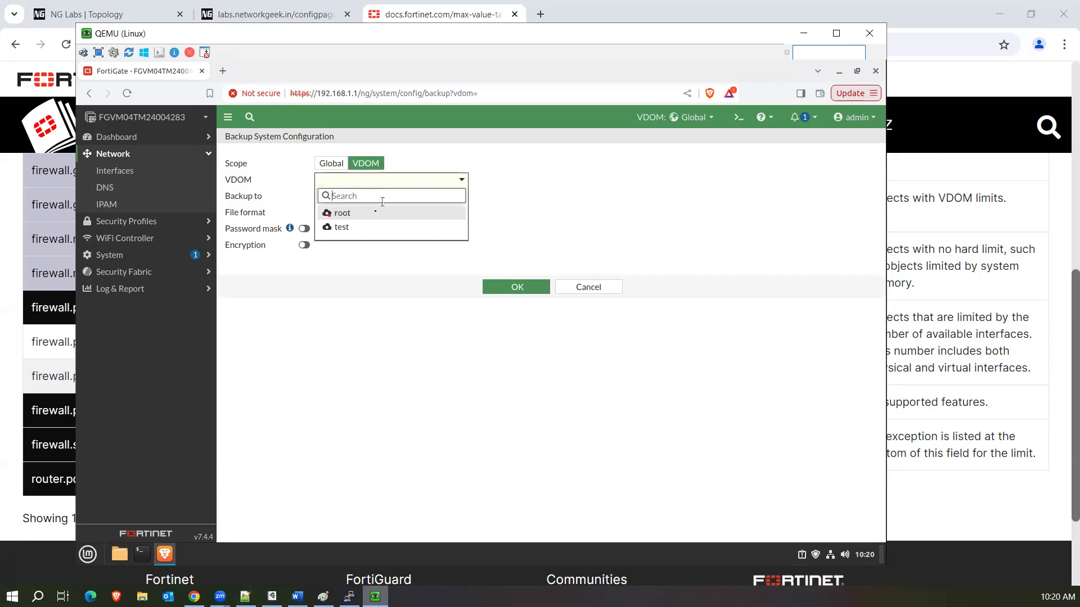
{"action": "left_click", "coordinate": [366, 226]}
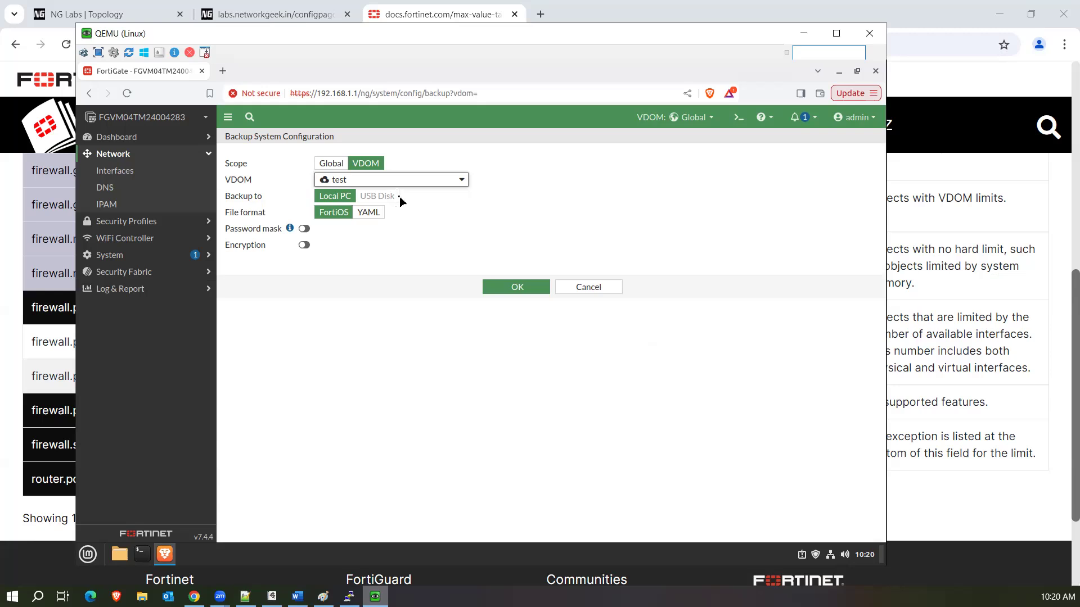
Keep the FortiOS file format and password masking off, and enable encryption with a password.
{"action": "left_click", "coordinate": [364, 217]}
{"action": "left_click", "coordinate": [345, 217]}
{"action": "left_click", "coordinate": [363, 216]}
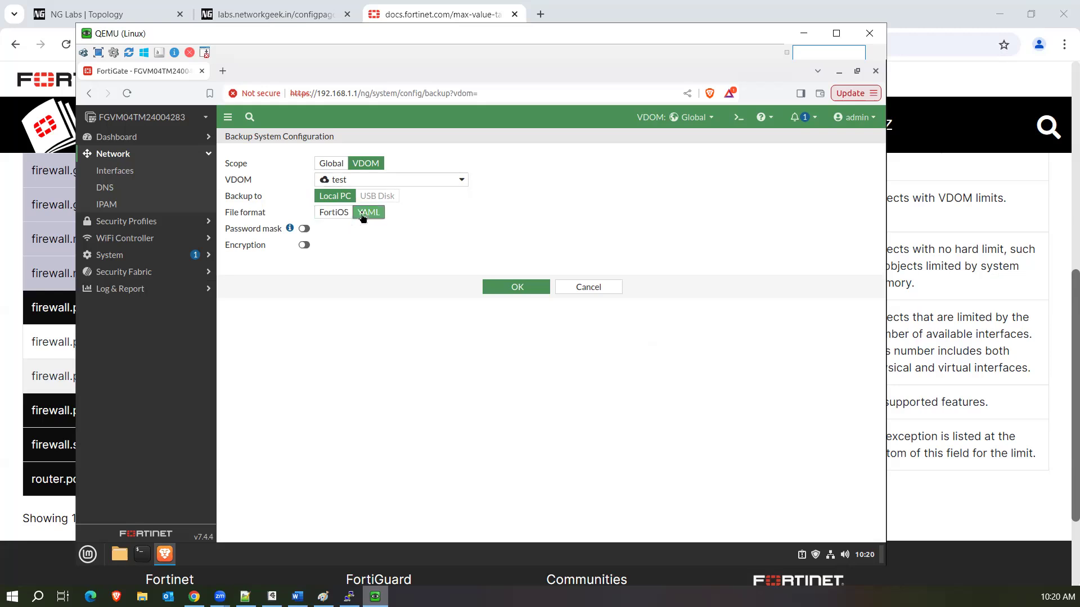
{"action": "left_click", "coordinate": [338, 216]}
{"action": "left_click", "coordinate": [369, 217]}
{"action": "left_click", "coordinate": [337, 217]}
{"action": "left_click", "coordinate": [307, 231]}
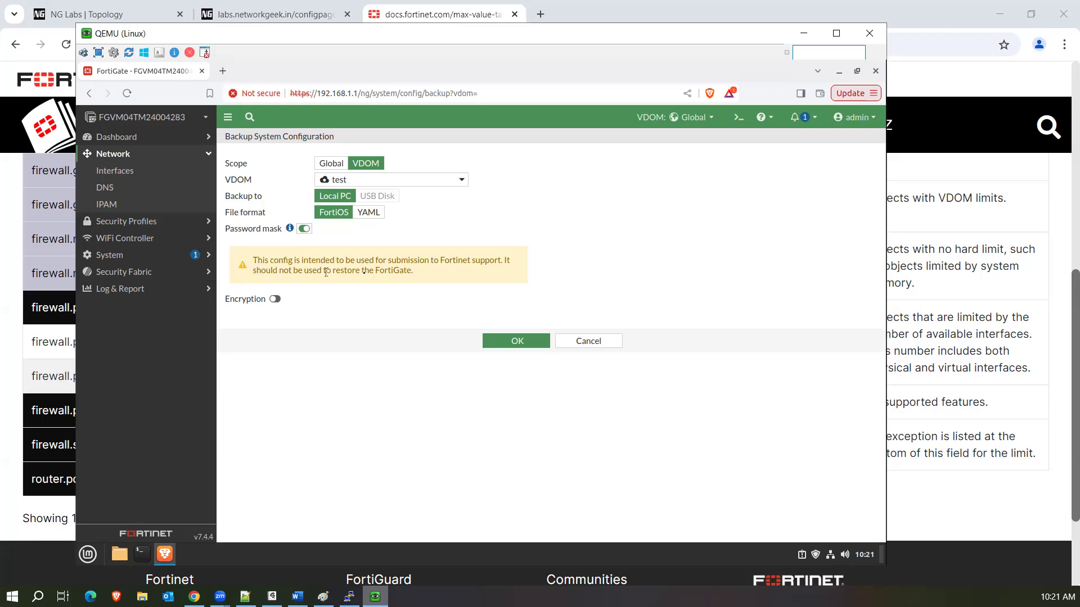
{"action": "left_click", "coordinate": [303, 230]}
{"action": "left_click", "coordinate": [276, 245]}
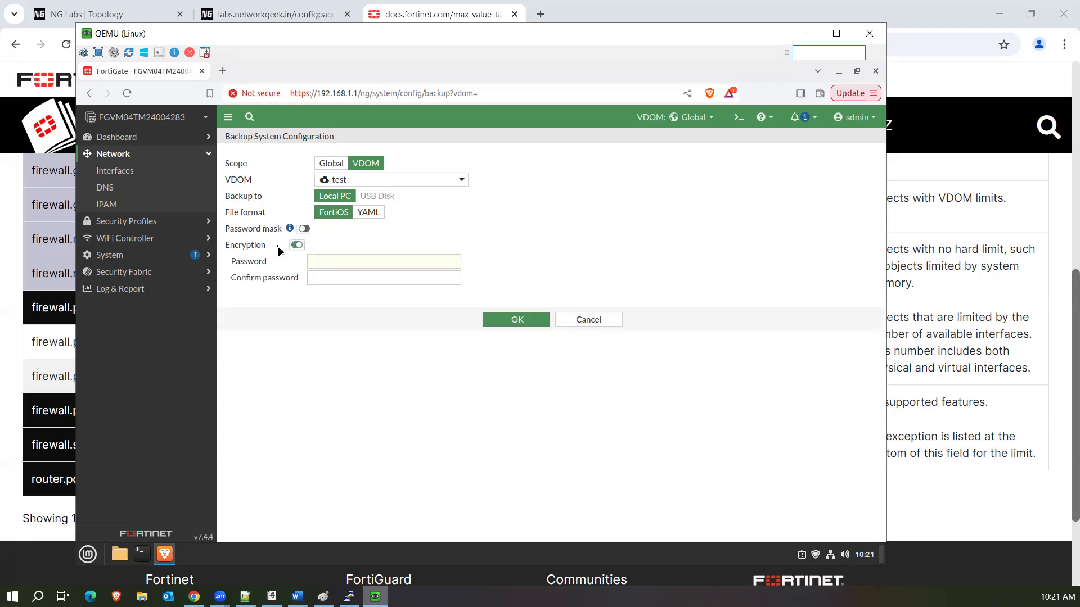
{"action": "left_click", "coordinate": [330, 260]}
{"action": "left_click", "coordinate": [864, 115]}
Look at the Restore System Configuration page, then switch to the Backup System Configuration page.
{"action": "mouse_move", "coordinate": [827, 186]}
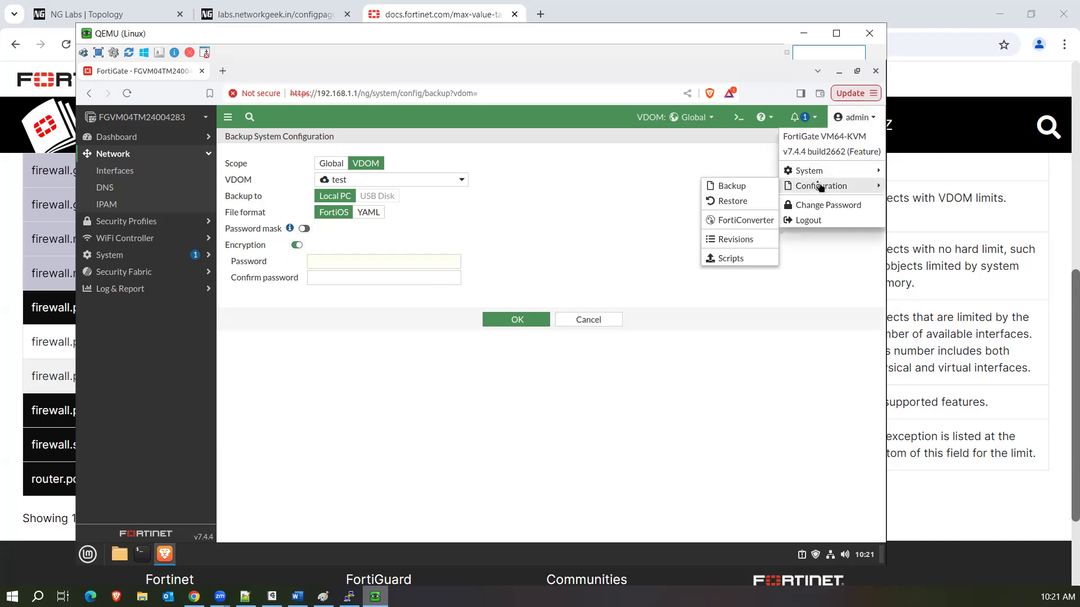
{"action": "left_click", "coordinate": [753, 200]}
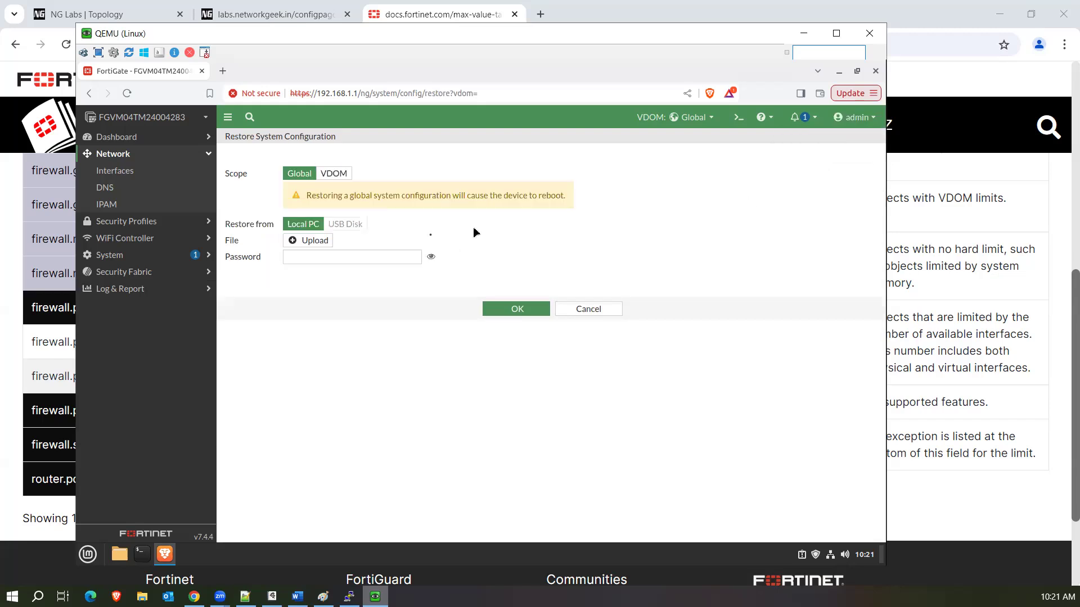
{"action": "left_click", "coordinate": [307, 257]}
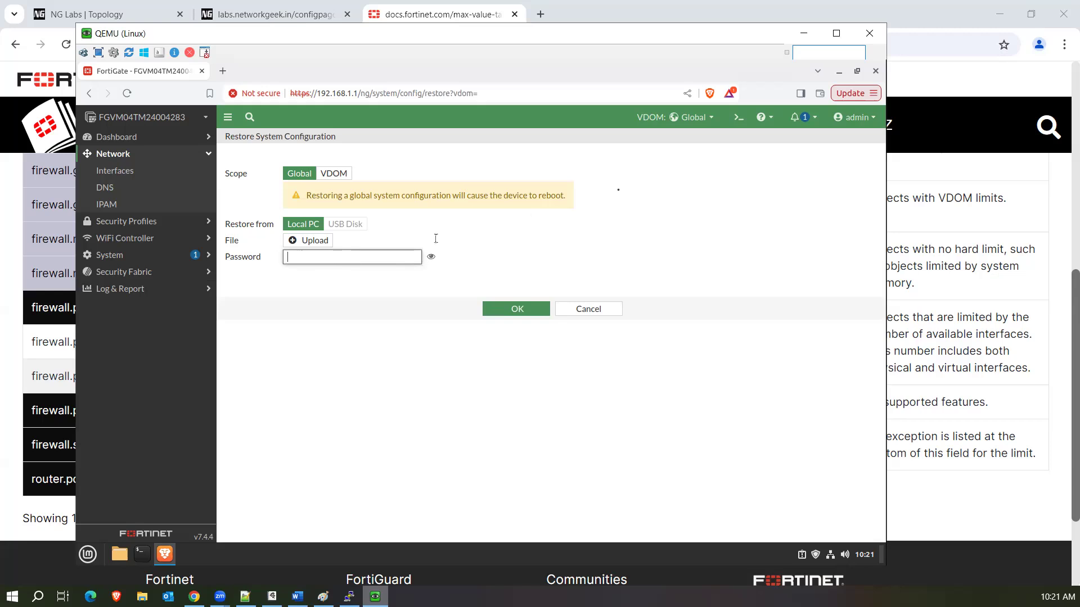
{"action": "left_click", "coordinate": [854, 117]}
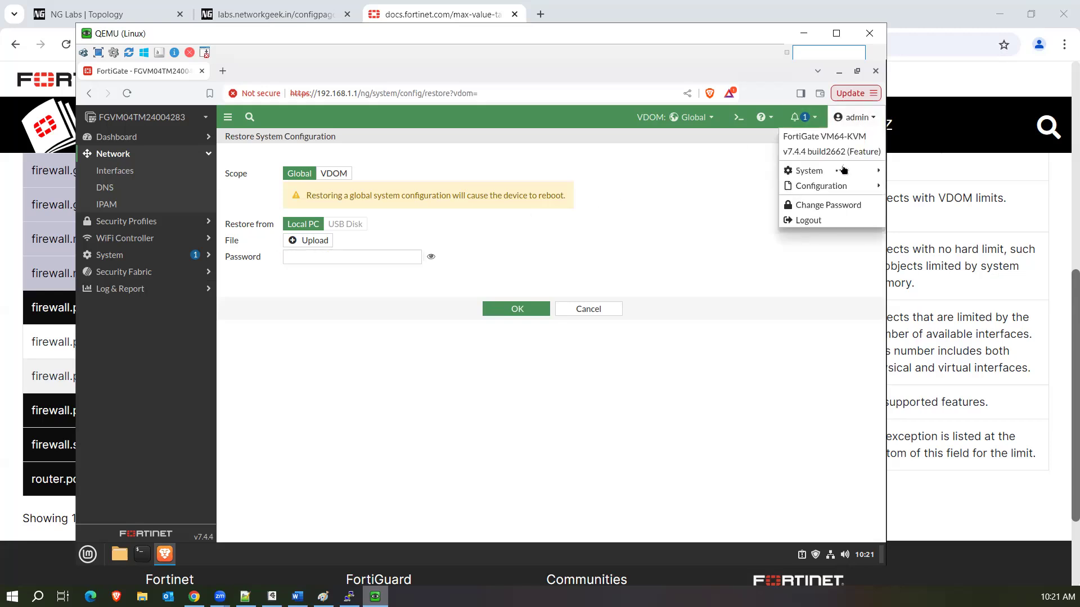
{"action": "mouse_move", "coordinate": [827, 185]}
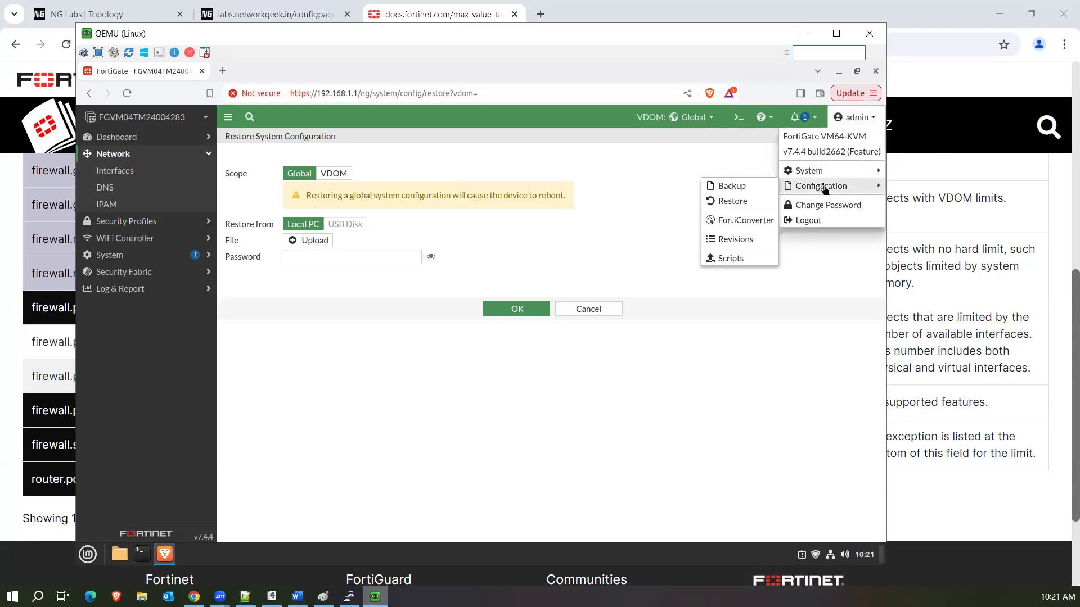
{"action": "left_click", "coordinate": [768, 191]}
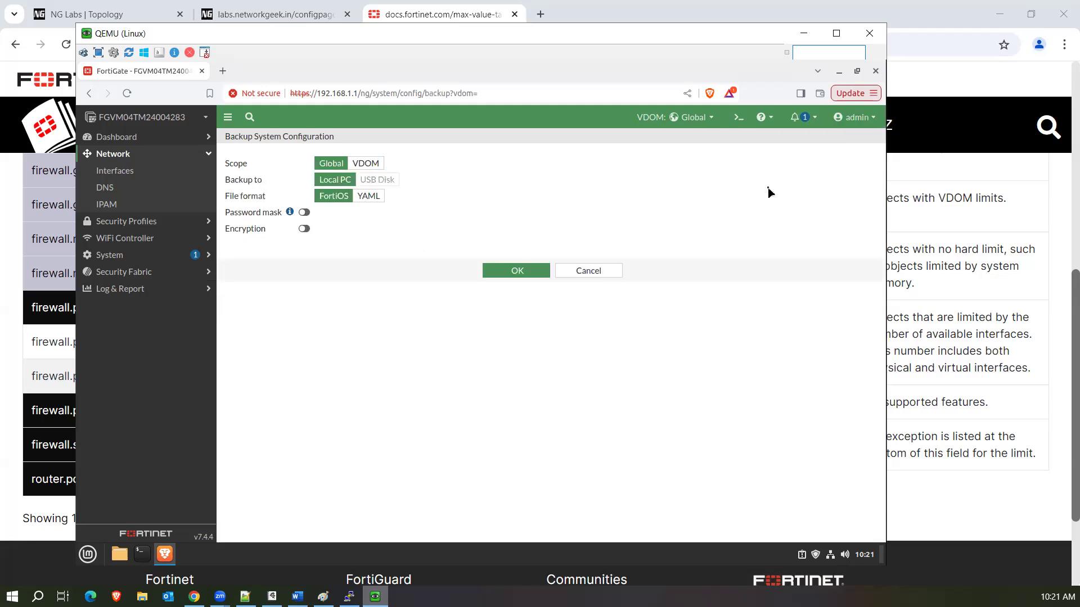
Back up the test VDOM to Downloads as a 64.7 KB .conf file and open it.
{"action": "left_click", "coordinate": [364, 164]}
{"action": "left_click", "coordinate": [360, 180]}
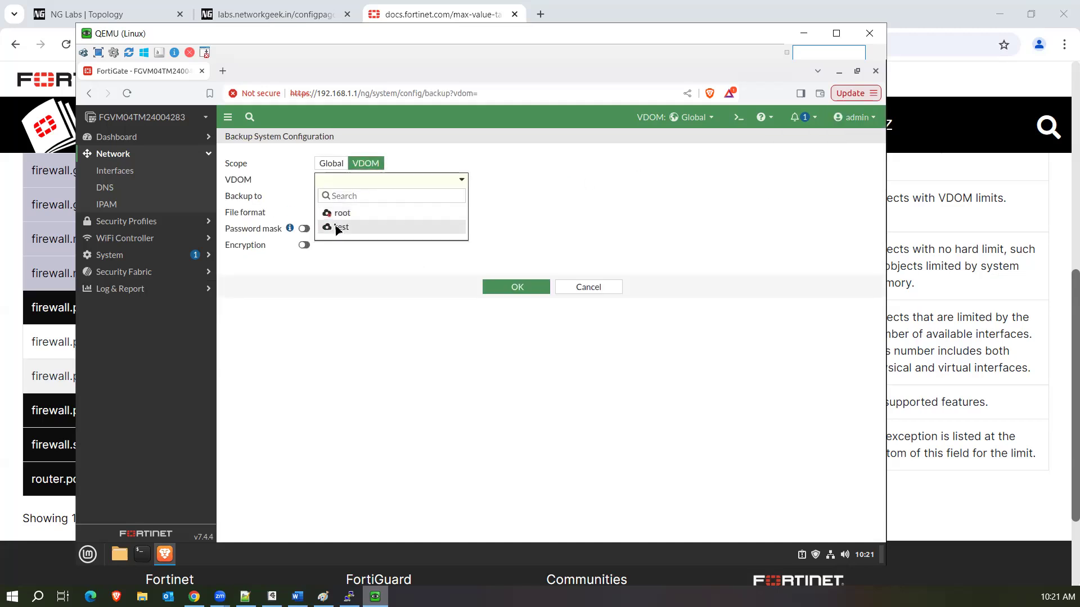
{"action": "left_click", "coordinate": [338, 227]}
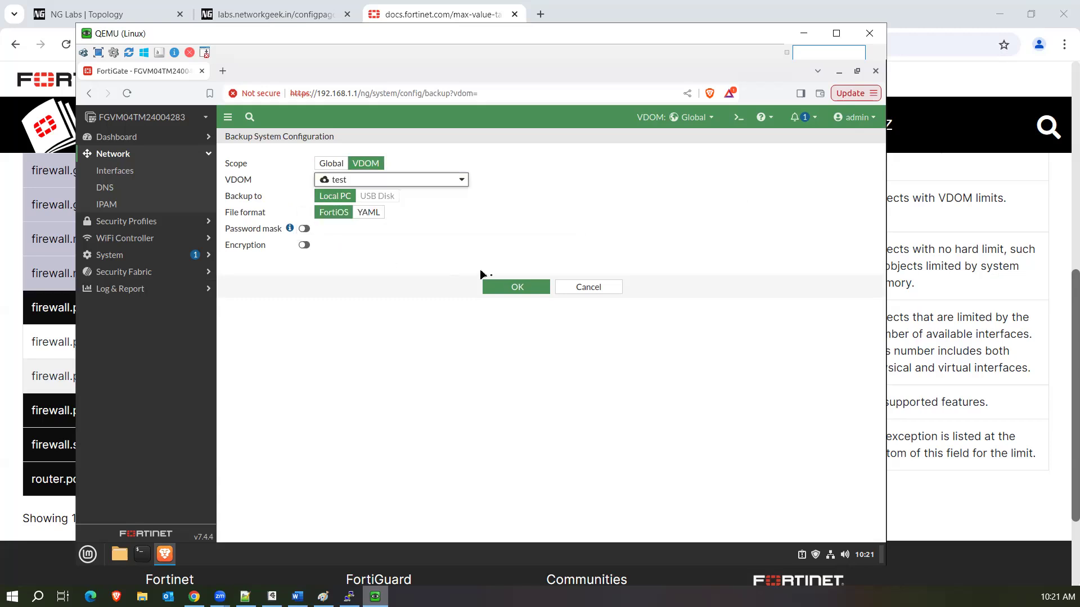
{"action": "left_click", "coordinate": [513, 287]}
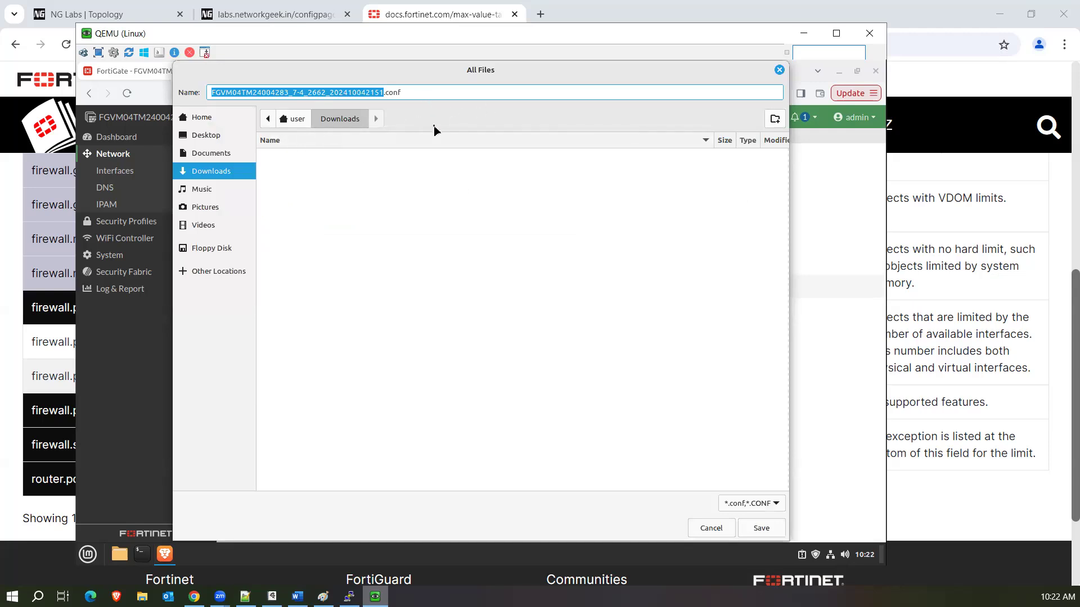
{"action": "left_click", "coordinate": [768, 528]}
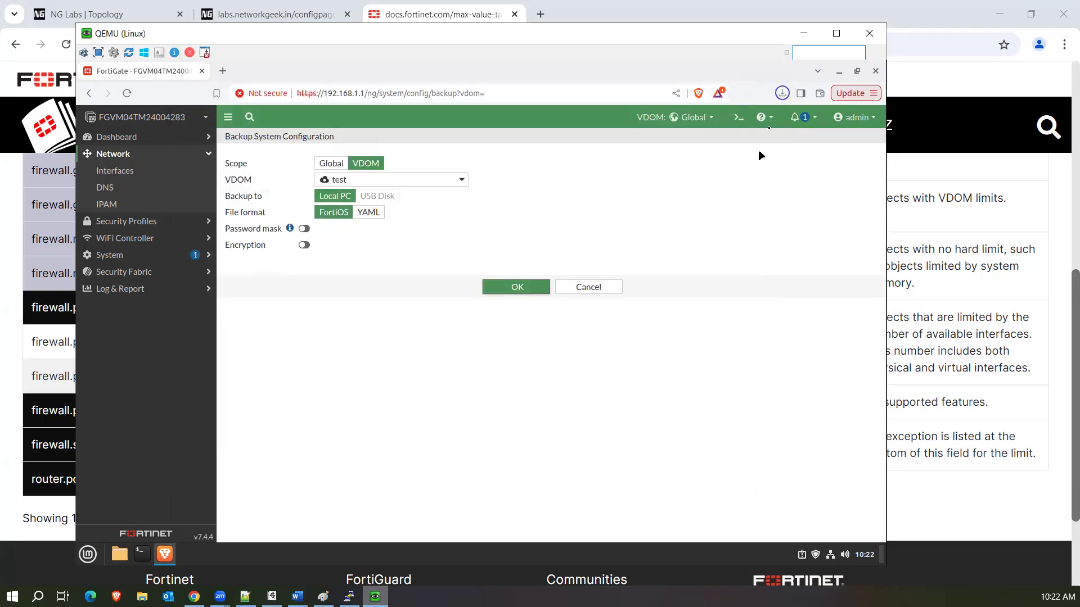
{"action": "left_click", "coordinate": [783, 94]}
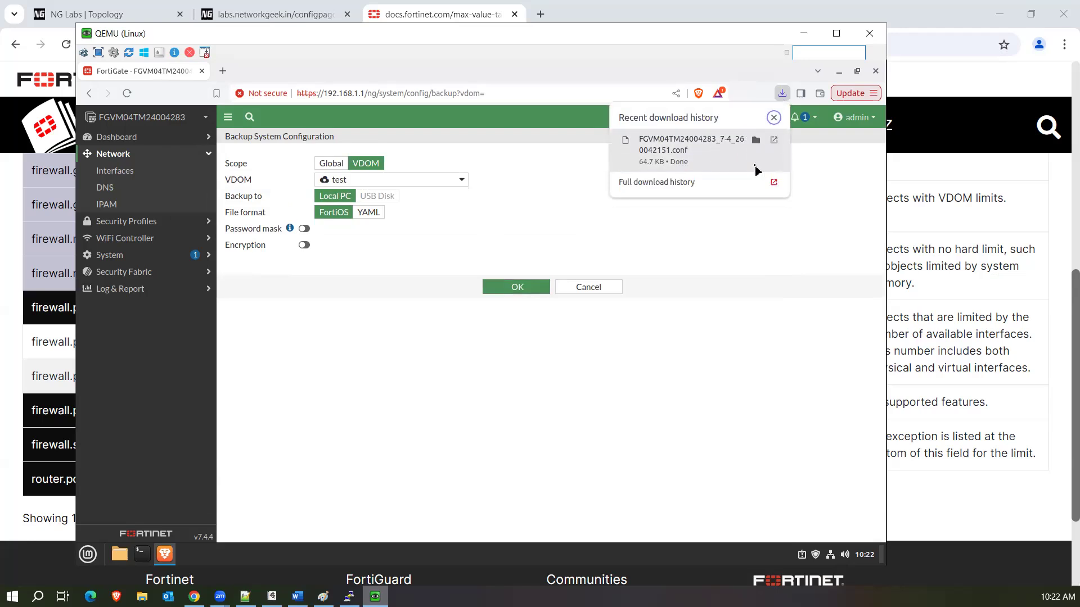
{"action": "left_click", "coordinate": [755, 166]}
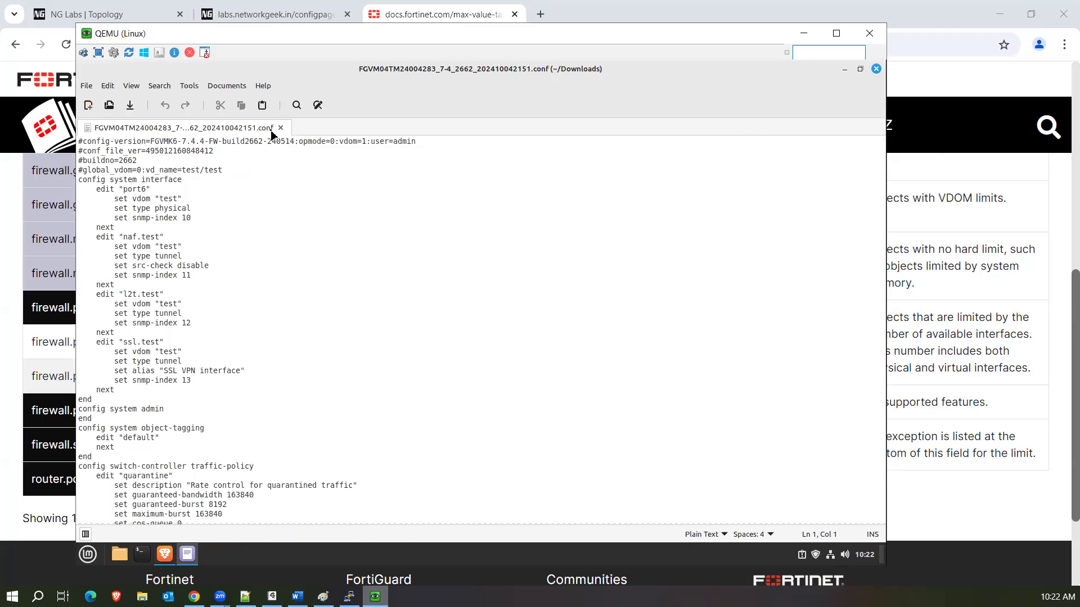
{"action": "left_click", "coordinate": [357, 215]}
{"action": "left_click_drag", "start_coordinate": [80, 141], "coordinate": [177, 140]}
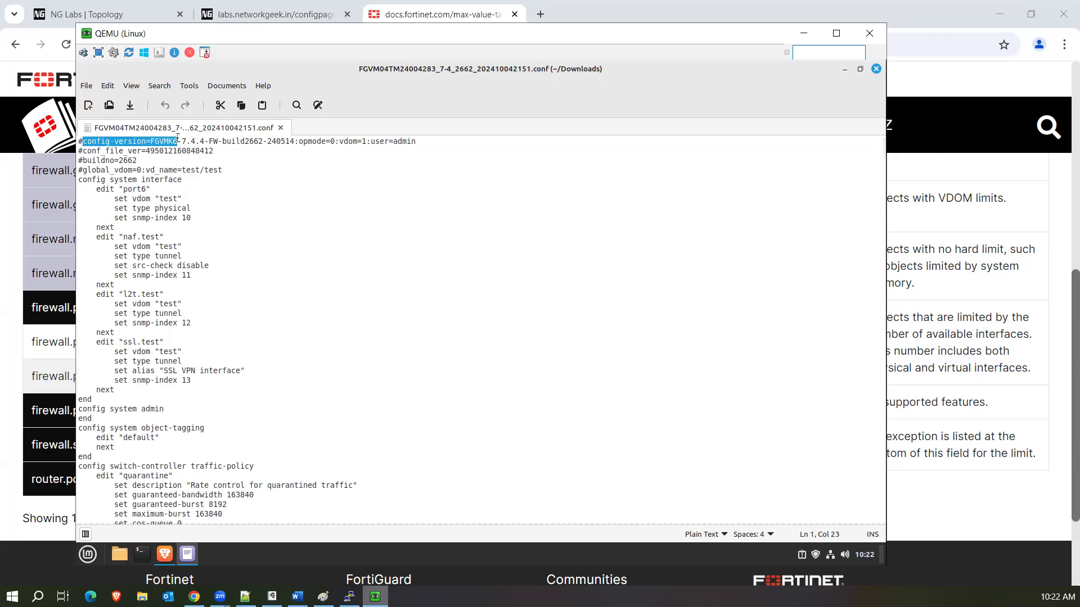
{"action": "left_click_drag", "start_coordinate": [179, 140], "coordinate": [262, 141]}
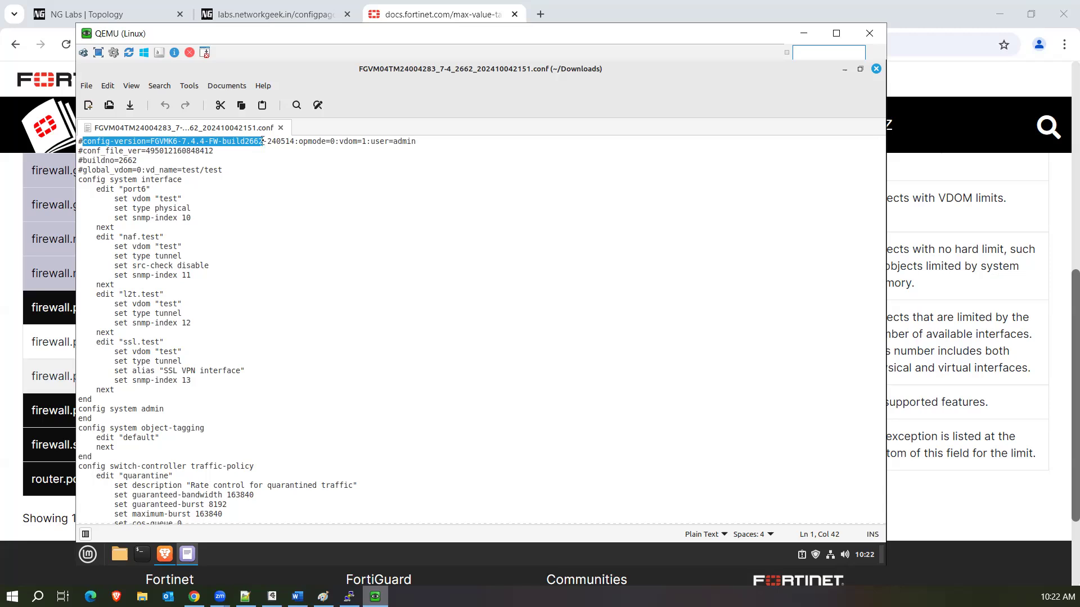
{"action": "left_click", "coordinate": [258, 142], "text": "shift"}
{"action": "left_click", "coordinate": [263, 141], "text": "shift"}
{"action": "left_click_drag", "start_coordinate": [335, 141], "coordinate": [366, 140]}
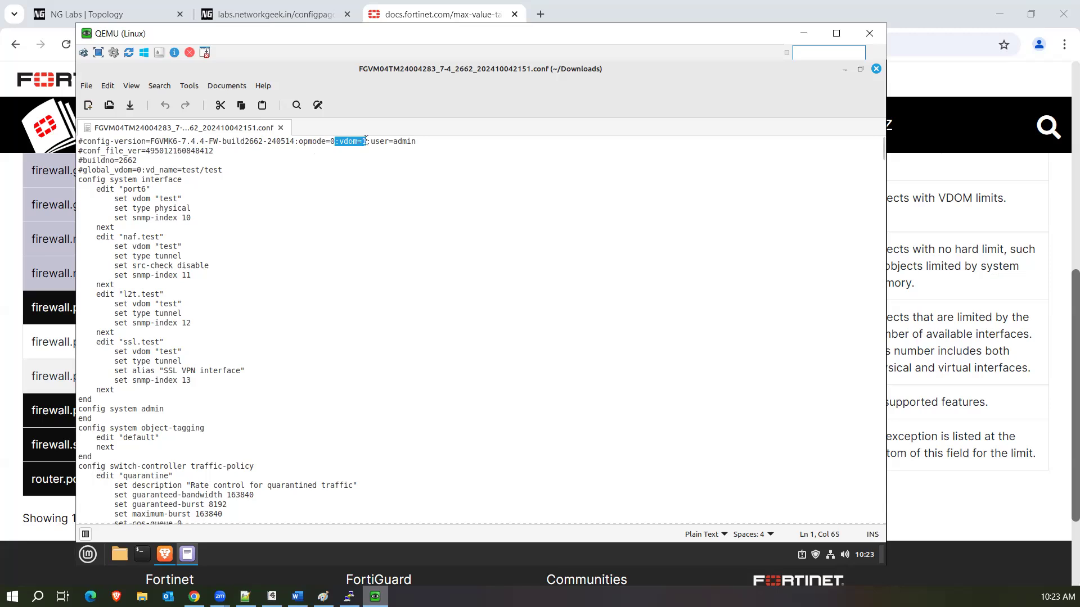
{"action": "mouse_move", "coordinate": [366, 141]}
{"action": "left_mouse_down"}
{"action": "mouse_move", "coordinate": [429, 139]}
{"action": "mouse_move", "coordinate": [366, 143]}
{"action": "left_mouse_up"}
{"action": "left_click", "coordinate": [366, 142]}
{"action": "left_click_drag", "start_coordinate": [366, 143], "coordinate": [341, 143]}
{"action": "left_click_drag", "start_coordinate": [340, 142], "coordinate": [424, 139]}
{"action": "left_click", "coordinate": [214, 151]}
{"action": "left_click_drag", "start_coordinate": [215, 151], "coordinate": [149, 151]}
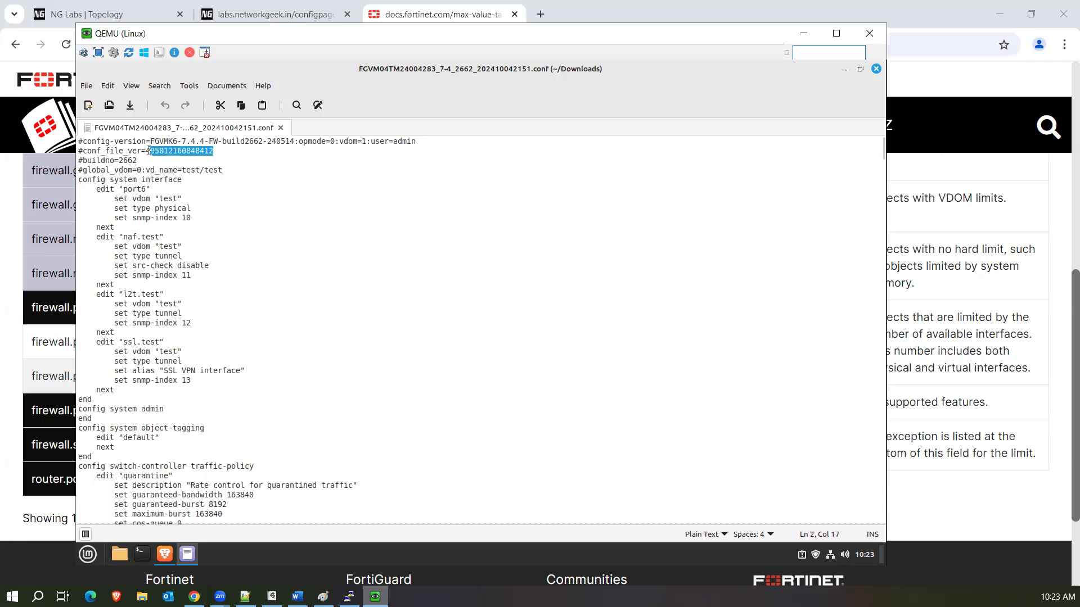
{"action": "left_click", "coordinate": [140, 160]}
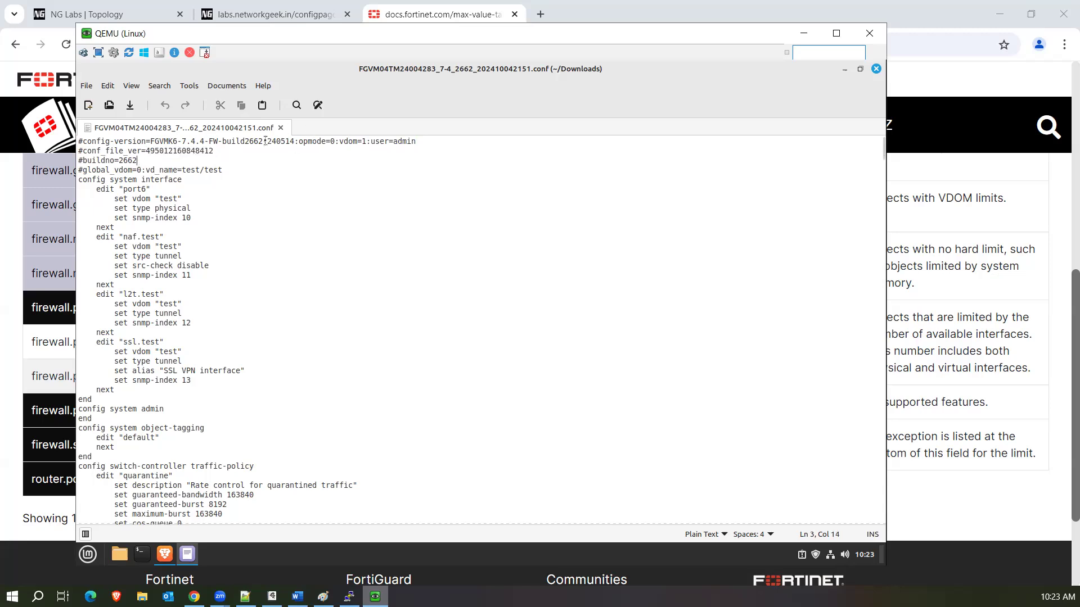
{"action": "left_click_drag", "start_coordinate": [262, 141], "coordinate": [245, 140]}
{"action": "left_click_drag", "start_coordinate": [83, 170], "coordinate": [223, 170]}
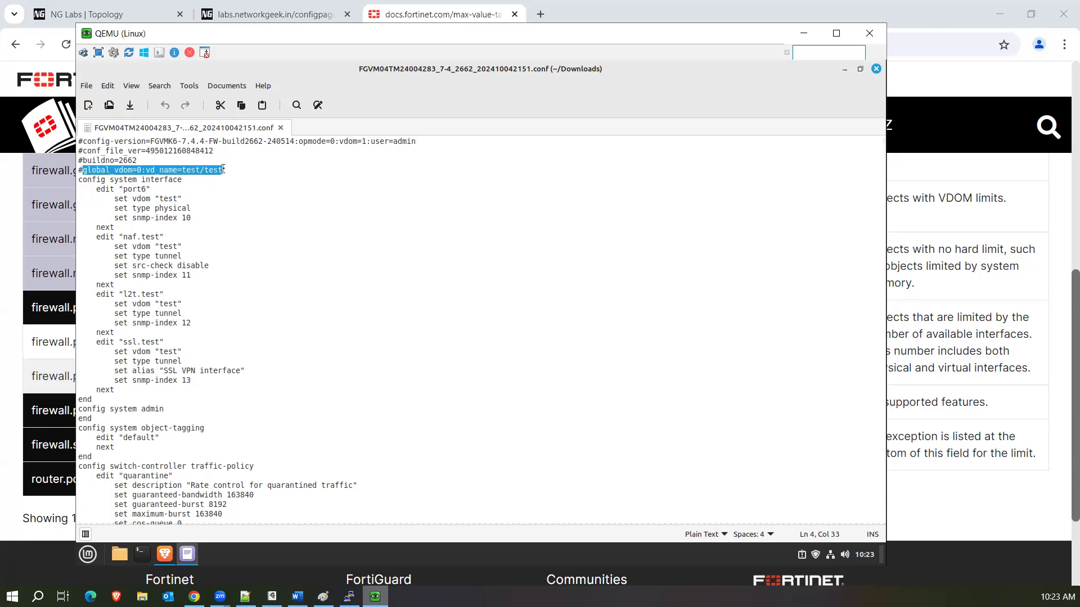
{"action": "left_click_drag", "start_coordinate": [79, 181], "coordinate": [200, 495]}
{"action": "scroll", "coordinate": [199, 478], "scroll_direction": "down", "scroll_amount": 20}
{"action": "scroll", "coordinate": [200, 478], "scroll_direction": "down", "scroll_amount": 20}
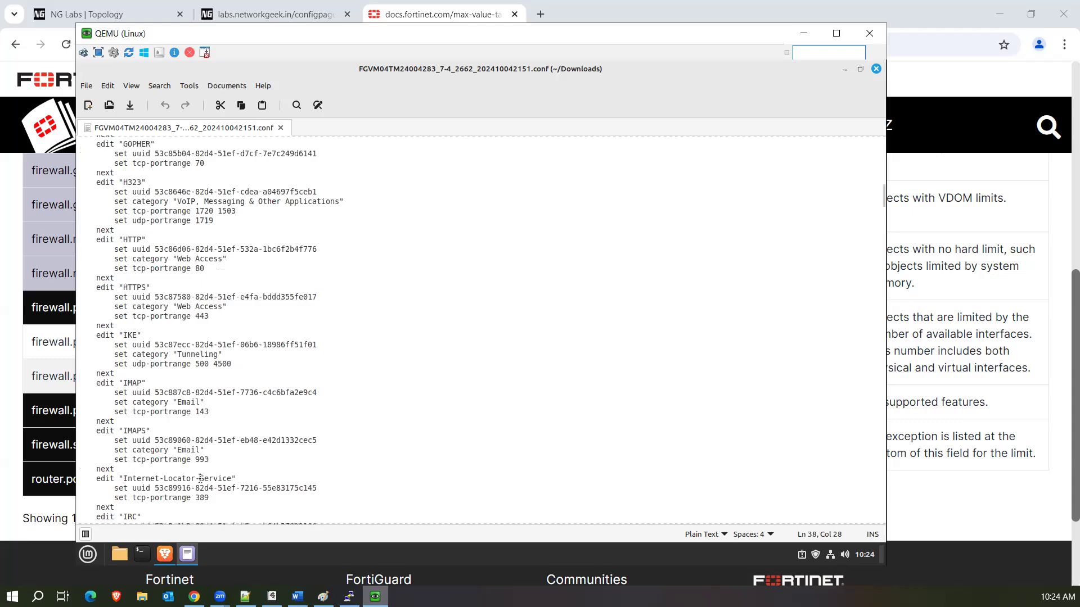
{"action": "scroll", "coordinate": [200, 478], "scroll_direction": "down", "scroll_amount": 20}
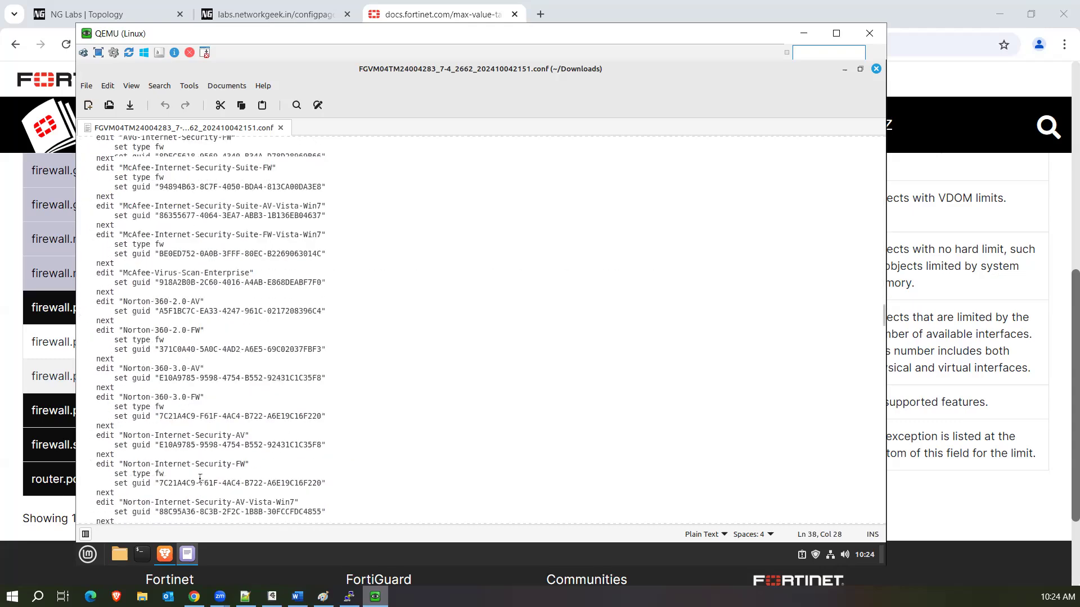
{"action": "scroll", "coordinate": [200, 478], "scroll_direction": "down", "scroll_amount": 20}
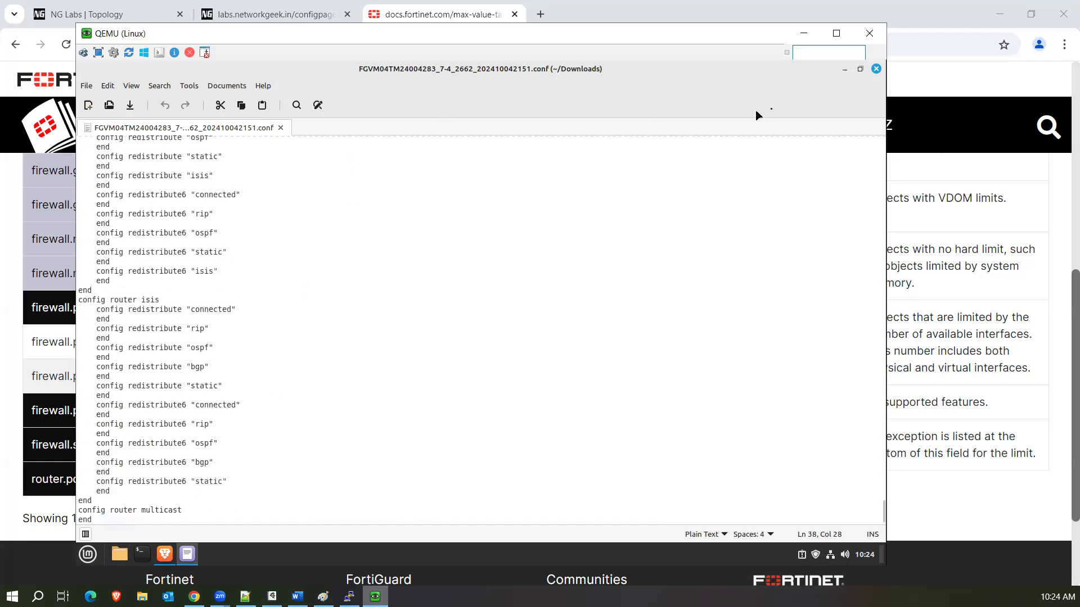
Back up the Global-scope configuration as a 443 KB .conf file and open it in Xed.
{"action": "left_click", "coordinate": [841, 69]}
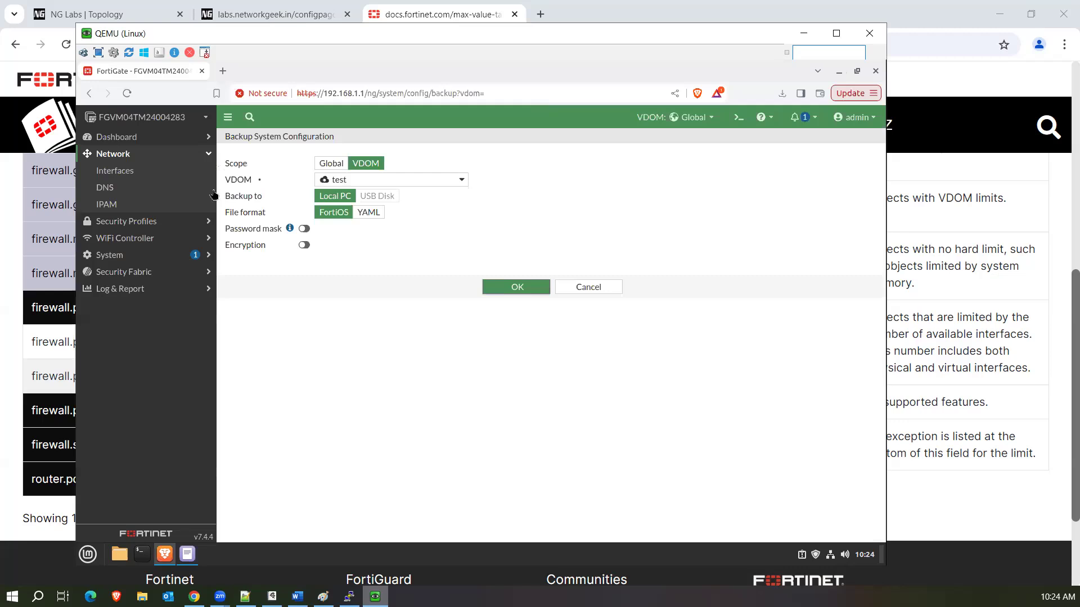
{"action": "left_click", "coordinate": [343, 166]}
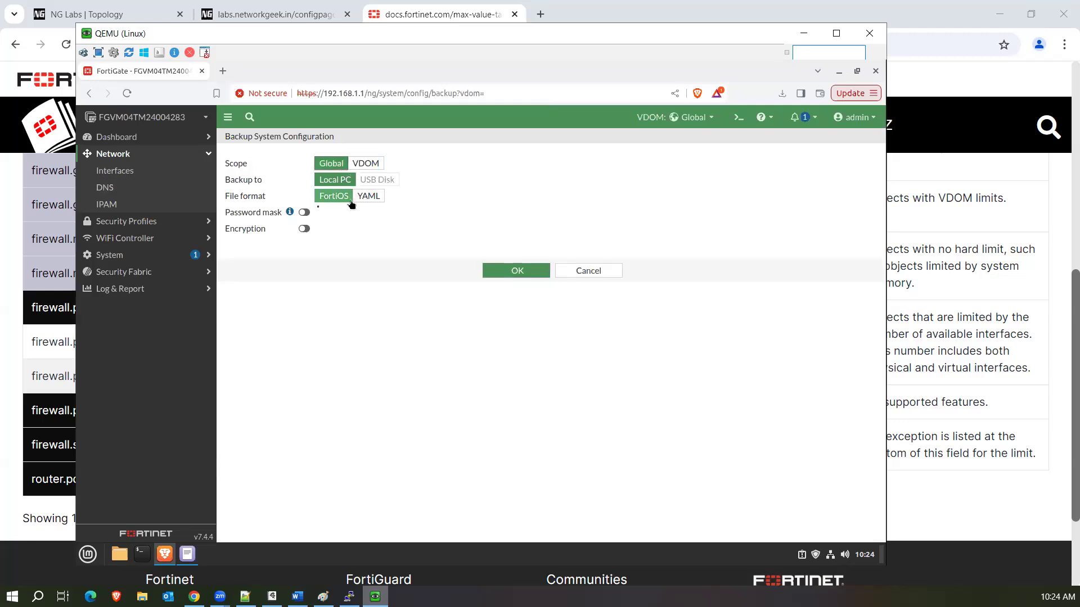
{"action": "left_click", "coordinate": [501, 271]}
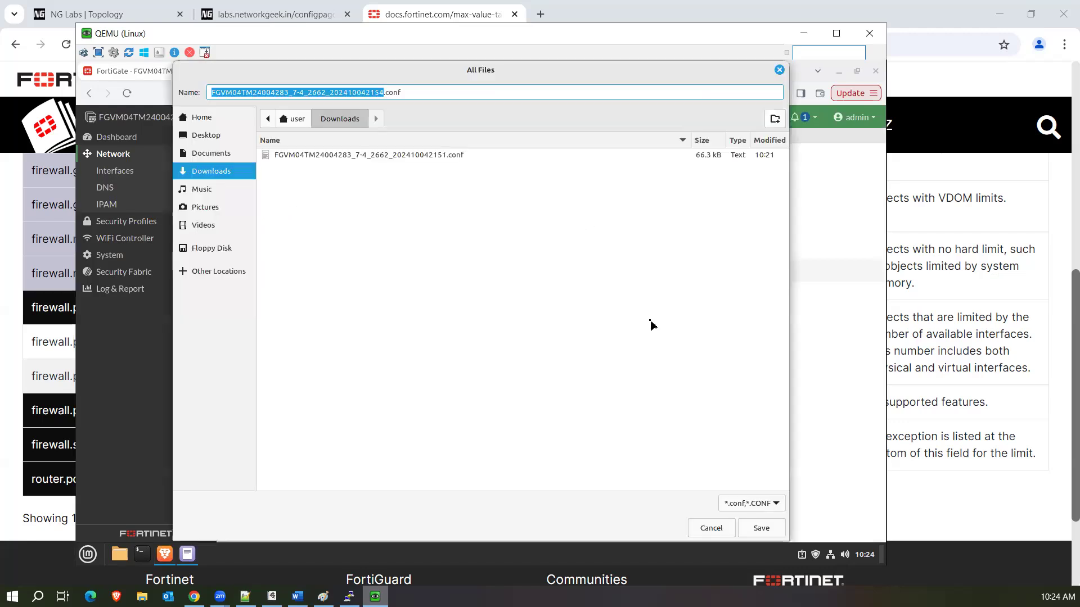
{"action": "left_click", "coordinate": [761, 529]}
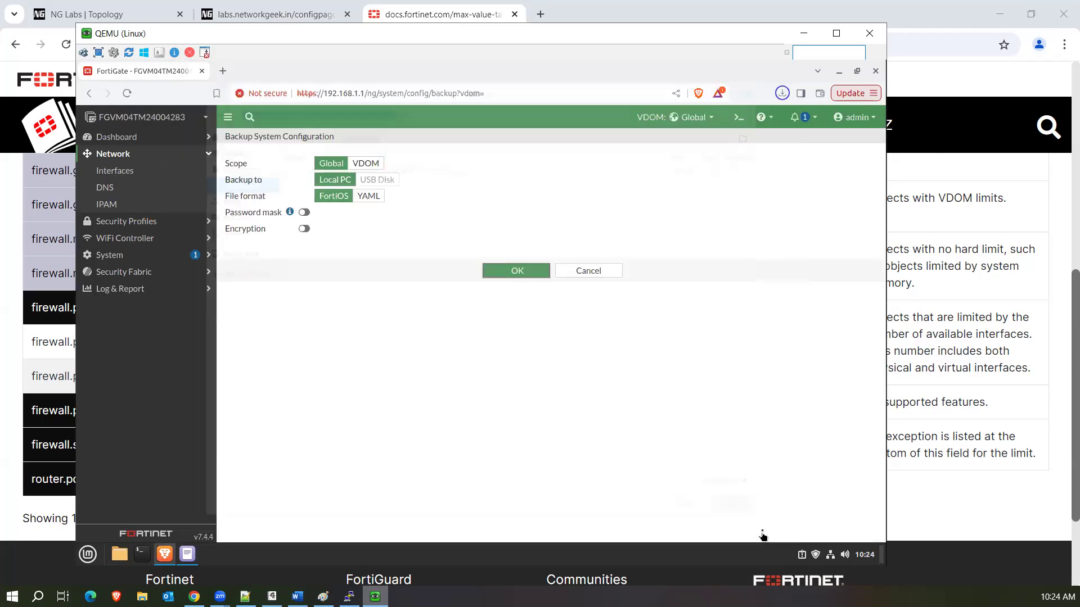
{"action": "left_click", "coordinate": [787, 93]}
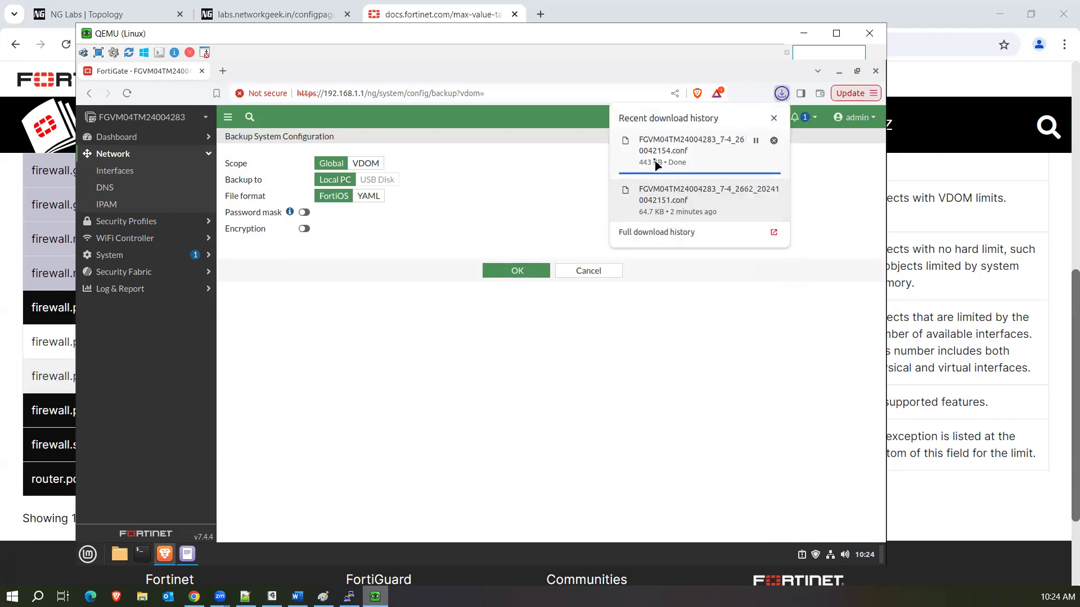
{"action": "left_click", "coordinate": [689, 162]}
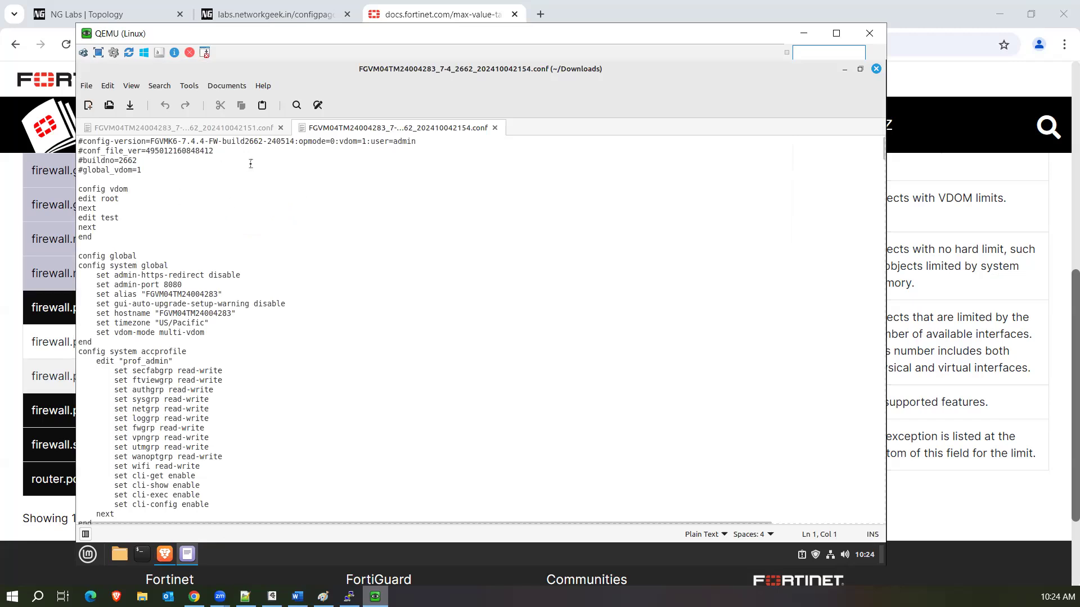
In the 2154 backup, highlight the header, config vdom entries, and finally the config global block.
{"action": "left_click_drag", "start_coordinate": [298, 141], "coordinate": [419, 141]}
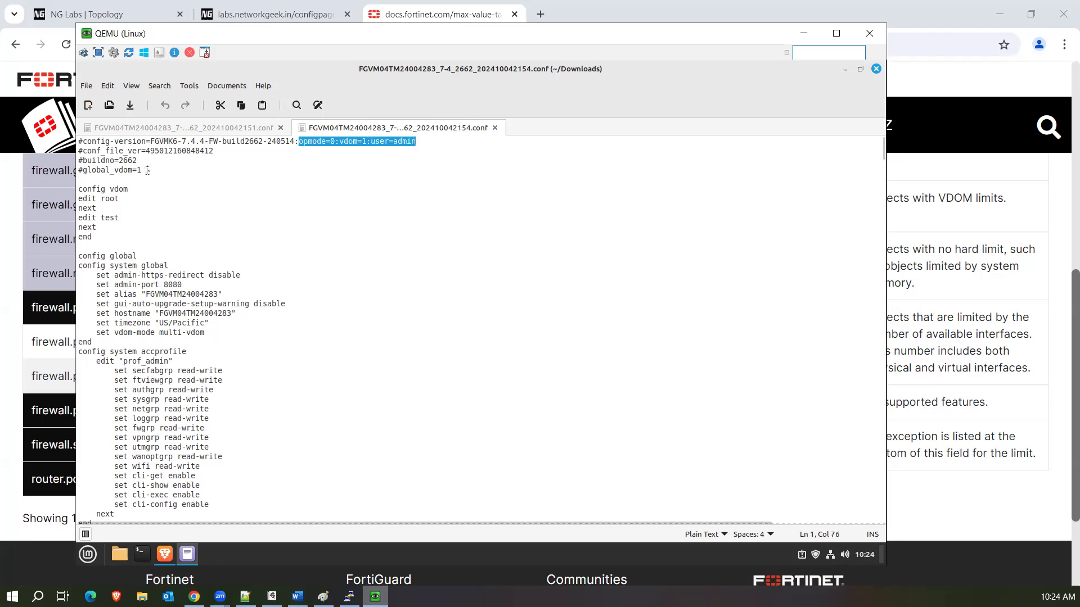
{"action": "left_click_drag", "start_coordinate": [149, 170], "coordinate": [84, 170]}
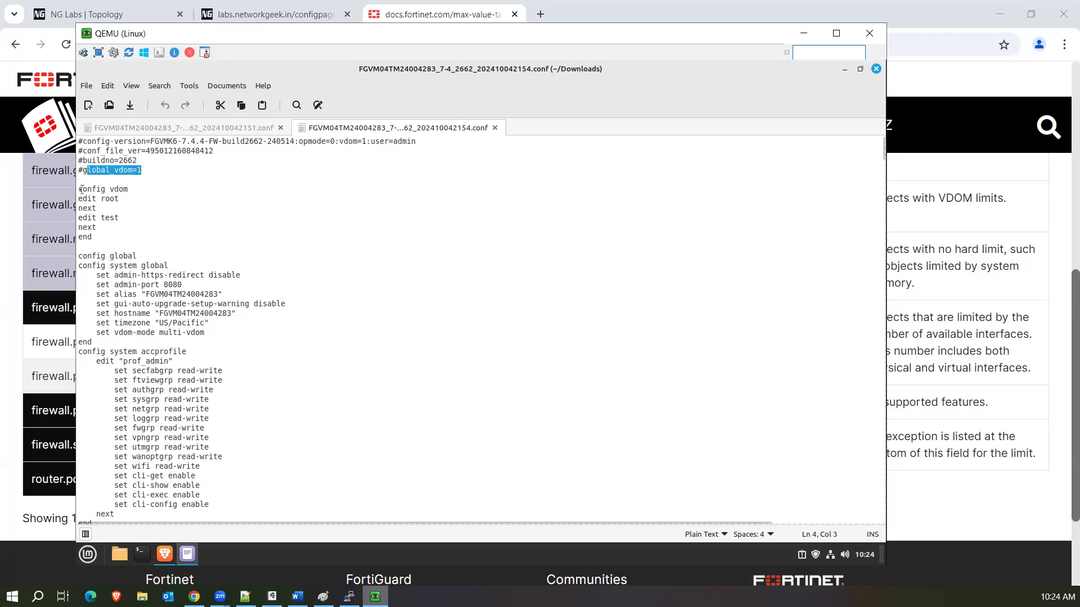
{"action": "left_click_drag", "start_coordinate": [79, 189], "coordinate": [97, 240]}
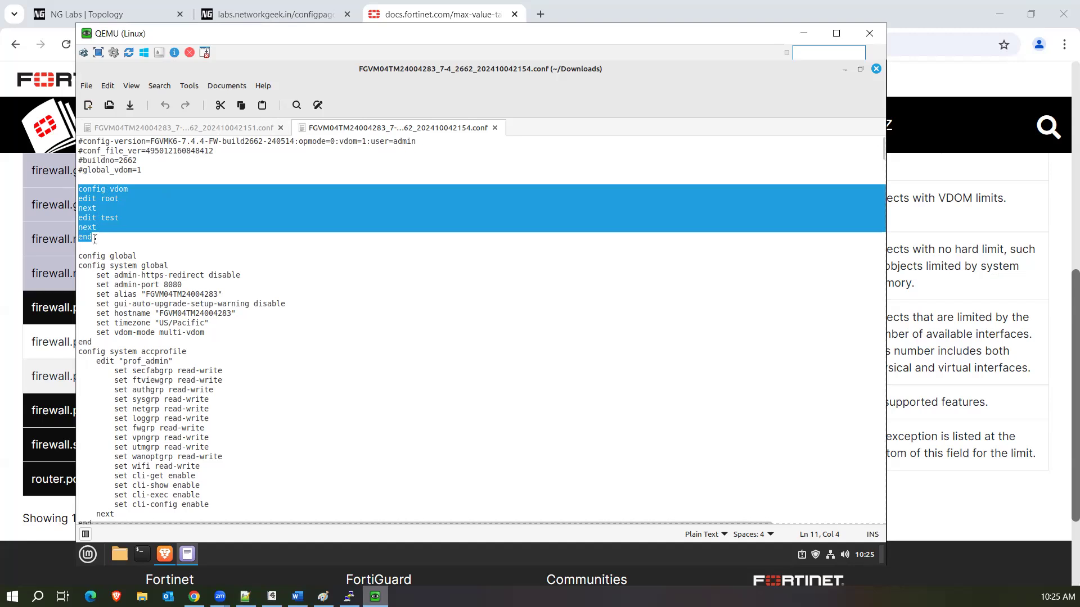
{"action": "left_click", "coordinate": [125, 198]}
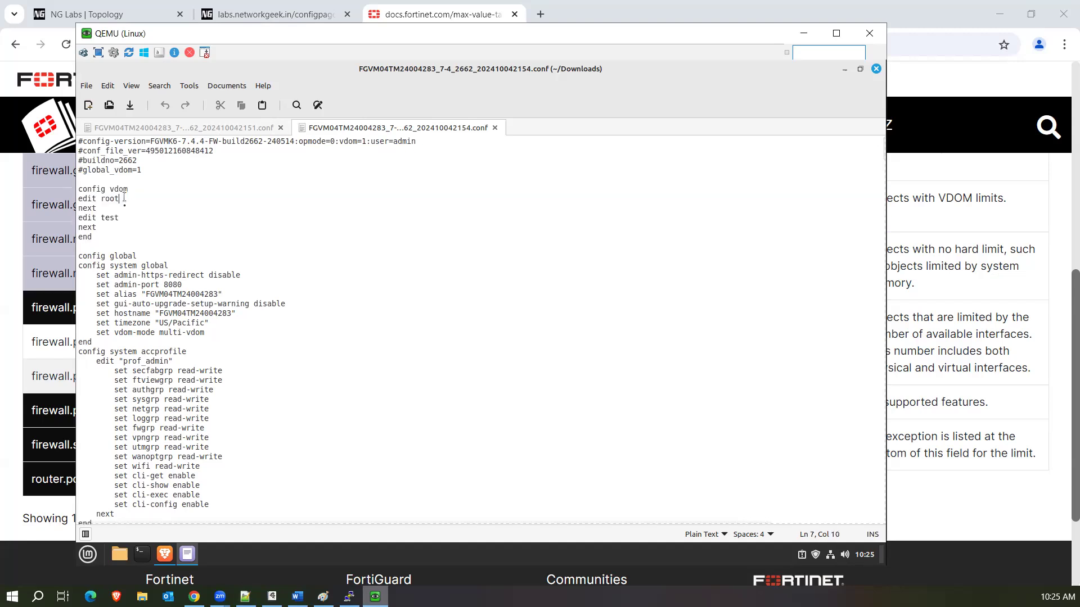
{"action": "left_click_drag", "start_coordinate": [79, 257], "coordinate": [169, 343]}
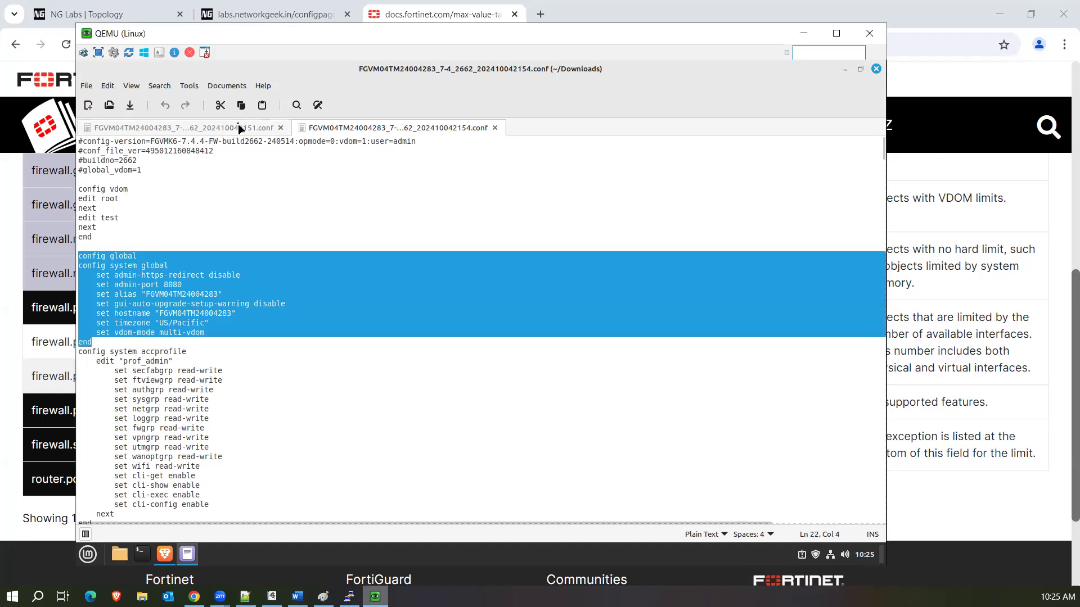
Switch to the 2151 backup tab and return to the top of the file.
{"action": "left_click", "coordinate": [238, 128]}
{"action": "scroll", "coordinate": [201, 203], "scroll_direction": "down", "scroll_amount": 15}
{"action": "scroll", "coordinate": [200, 203], "scroll_direction": "up", "scroll_amount": 10}
{"action": "left_click_drag", "start_coordinate": [883, 425], "coordinate": [883, 138]}
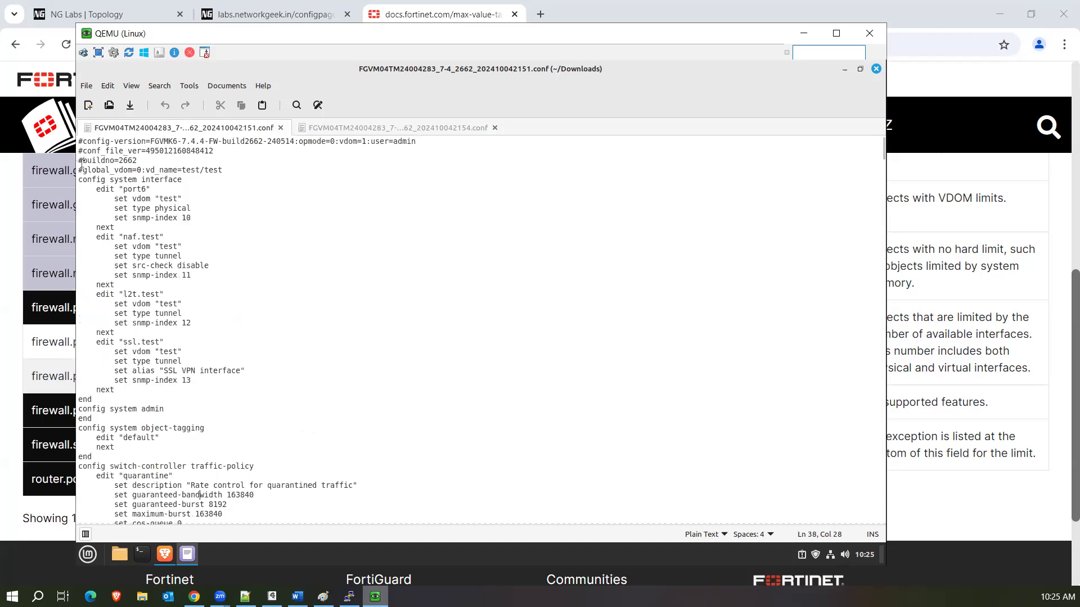
Highlight the accprofile block in the 2154 file, then the empty config system admin block in 2151.
{"action": "left_click", "coordinate": [351, 128]}
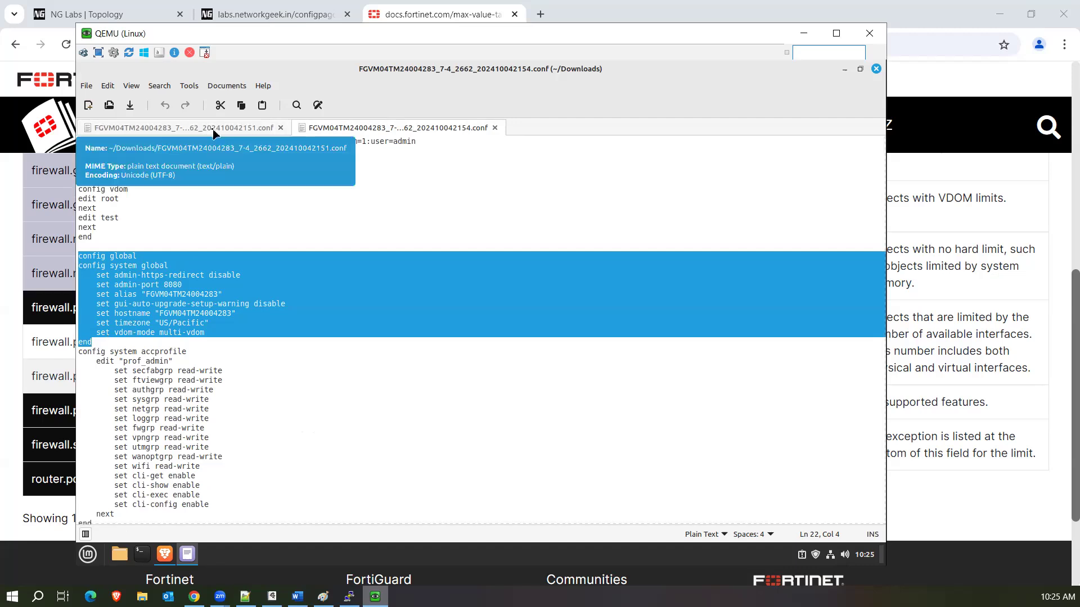
{"action": "left_click", "coordinate": [215, 133]}
{"action": "left_click", "coordinate": [326, 130]}
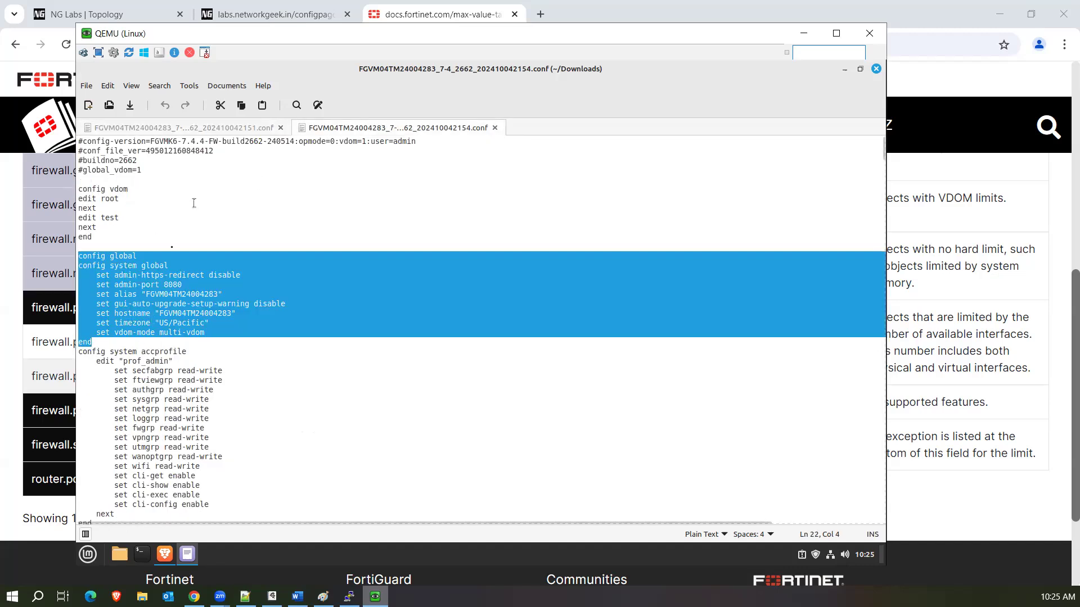
{"action": "scroll", "coordinate": [174, 236], "scroll_direction": "down", "scroll_amount": 20}
{"action": "scroll", "coordinate": [162, 264], "scroll_direction": "up", "scroll_amount": 20}
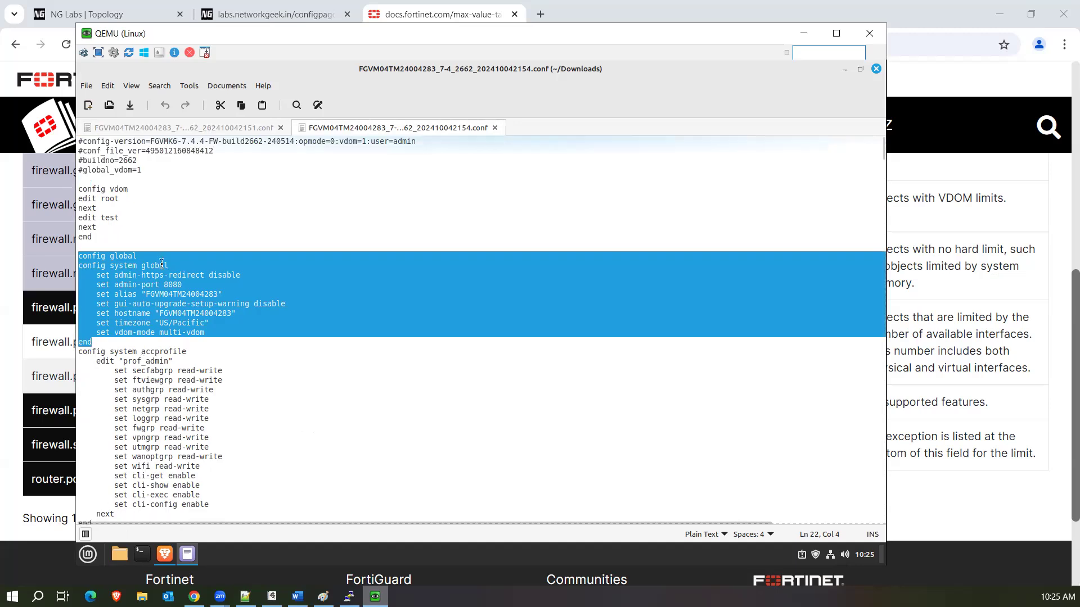
{"action": "left_click_drag", "start_coordinate": [81, 354], "coordinate": [190, 492]}
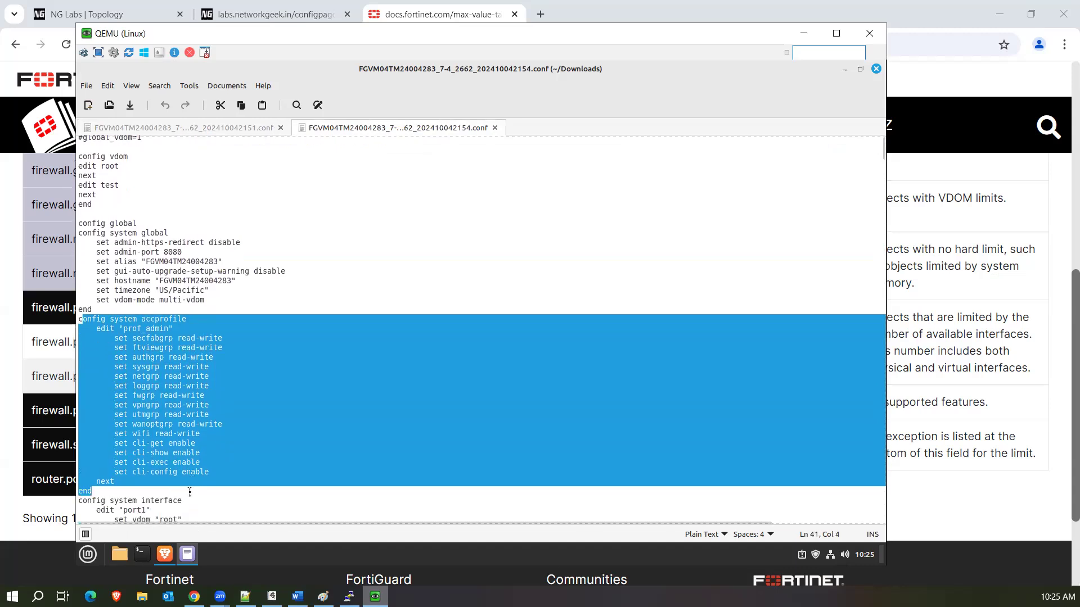
{"action": "left_click", "coordinate": [176, 128]}
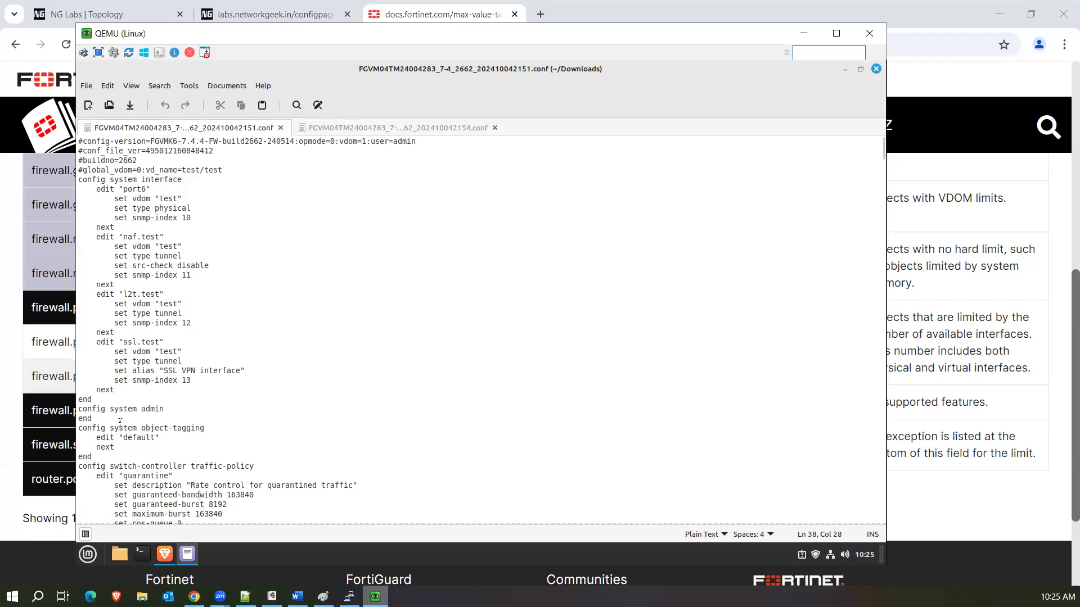
{"action": "left_click_drag", "start_coordinate": [120, 421], "coordinate": [75, 412]}
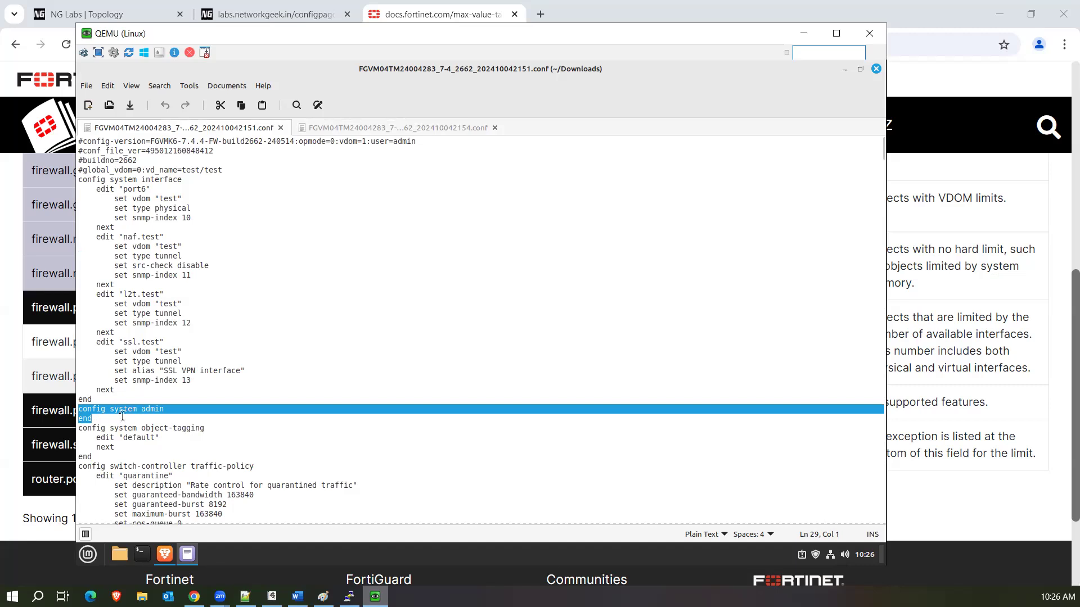
Scroll through the 2154 backup's internet-service entries, then jump back to the file's start.
{"action": "left_click", "coordinate": [347, 130]}
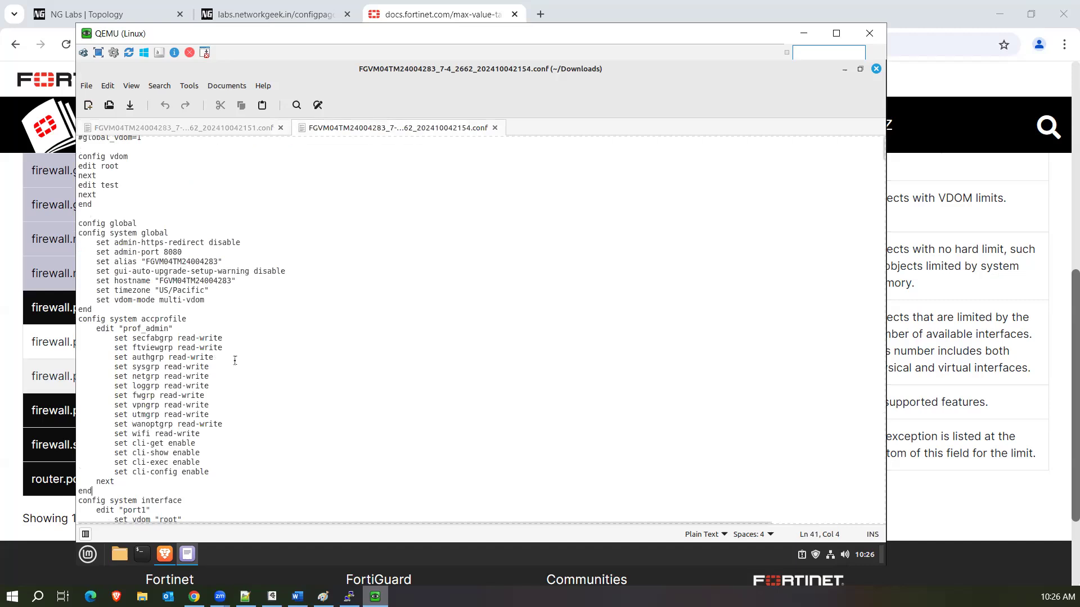
{"action": "scroll", "coordinate": [236, 337], "scroll_direction": "down", "scroll_amount": 5}
{"action": "scroll", "coordinate": [236, 322], "scroll_direction": "down", "scroll_amount": 15}
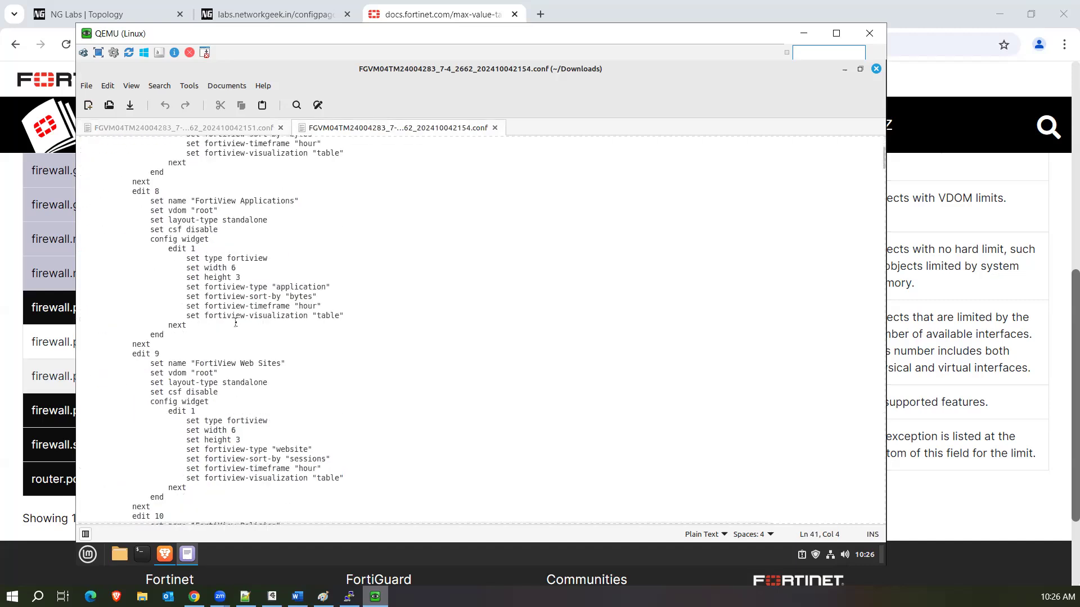
{"action": "scroll", "coordinate": [236, 322], "scroll_direction": "down", "scroll_amount": 15}
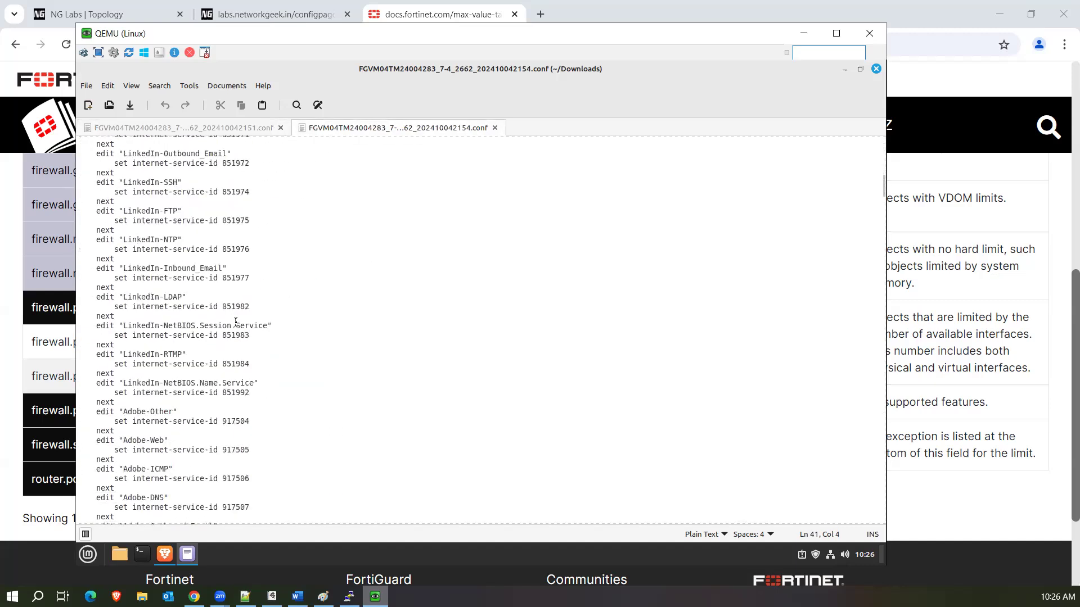
{"action": "scroll", "coordinate": [235, 323], "scroll_direction": "down", "scroll_amount": 10}
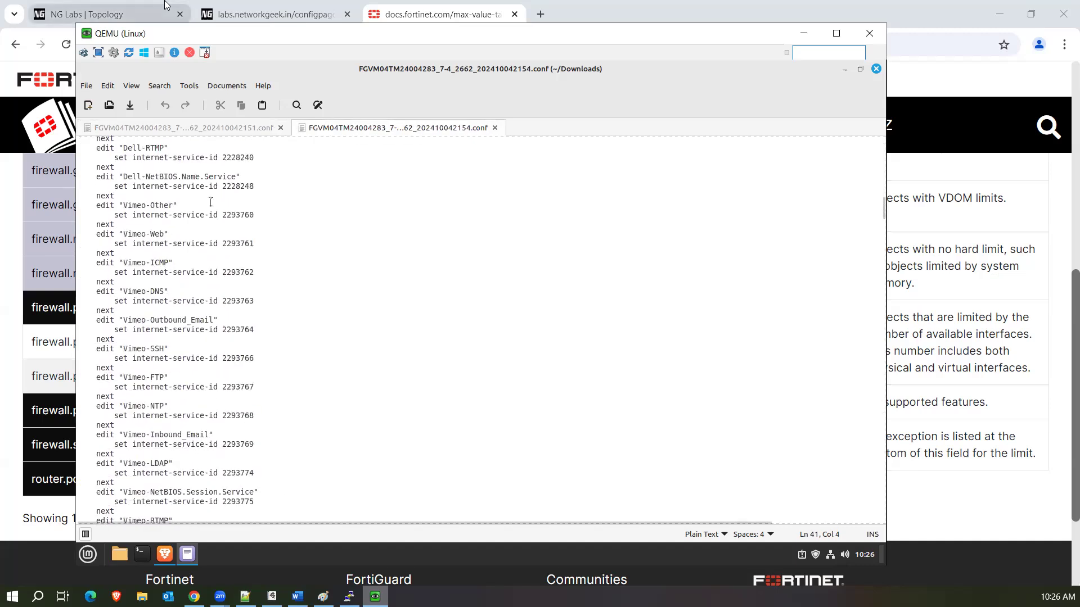
{"action": "scroll", "coordinate": [252, 308], "scroll_direction": "down", "scroll_amount": 15}
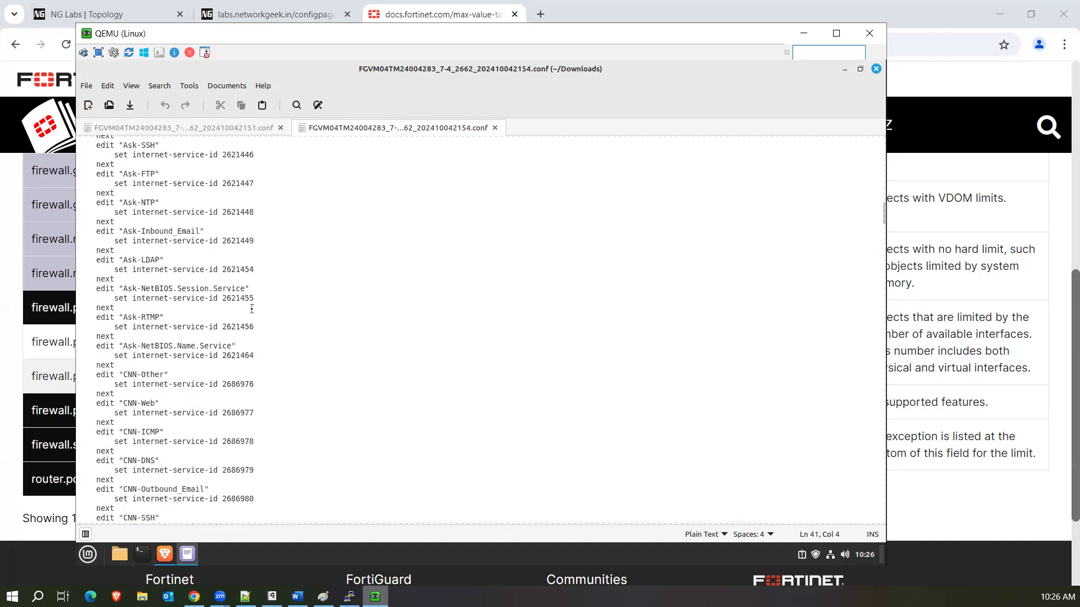
{"action": "scroll", "coordinate": [252, 309], "scroll_direction": "down", "scroll_amount": 15}
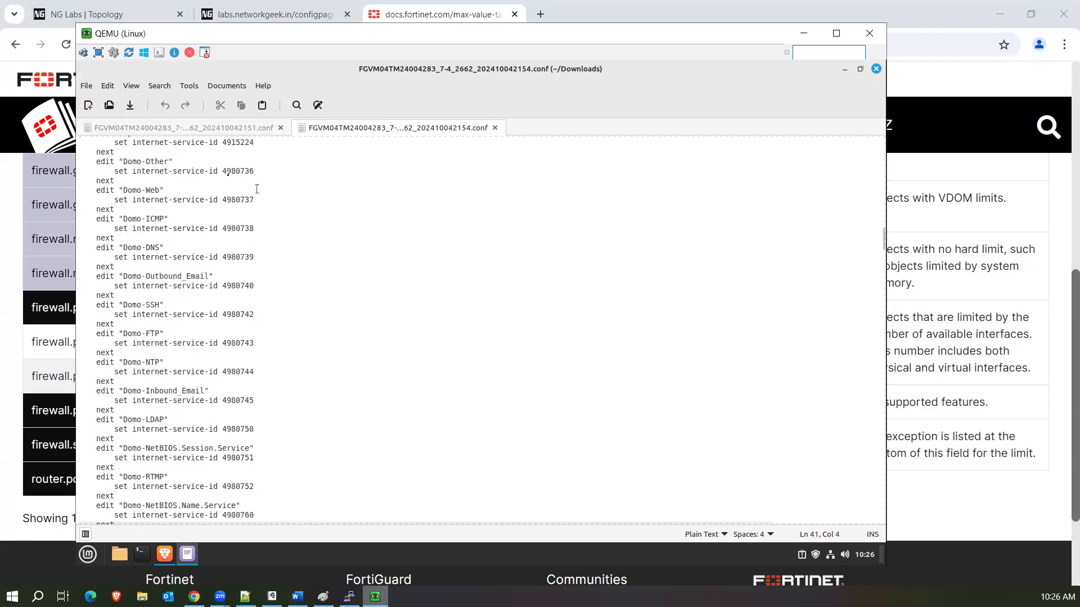
{"action": "scroll", "coordinate": [715, 206], "scroll_direction": "up", "scroll_amount": 15}
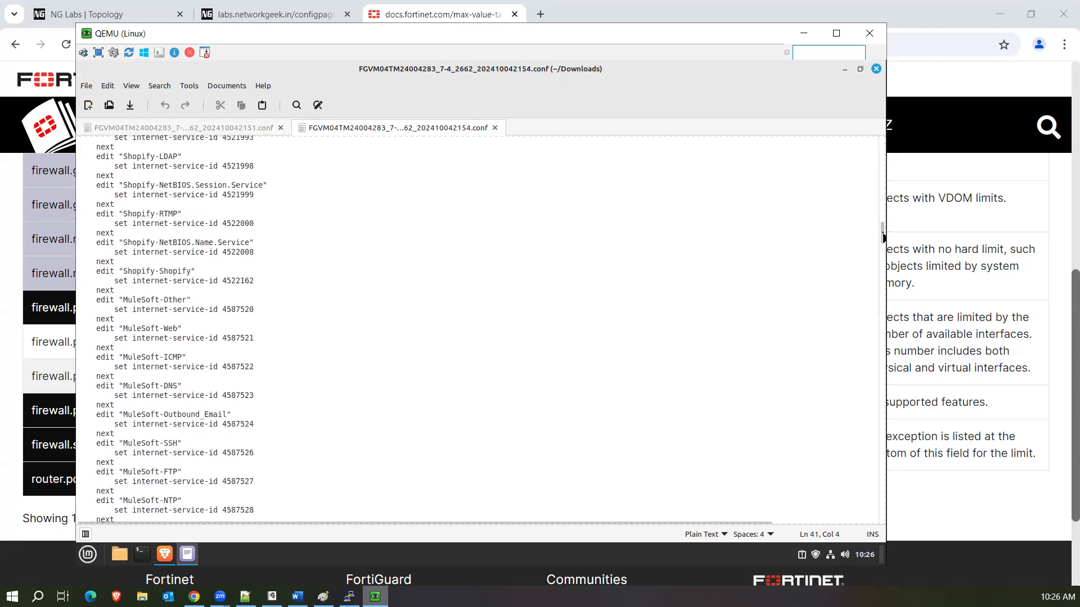
{"action": "left_click_drag", "start_coordinate": [883, 237], "coordinate": [883, 204]}
{"action": "left_click", "coordinate": [883, 146]}
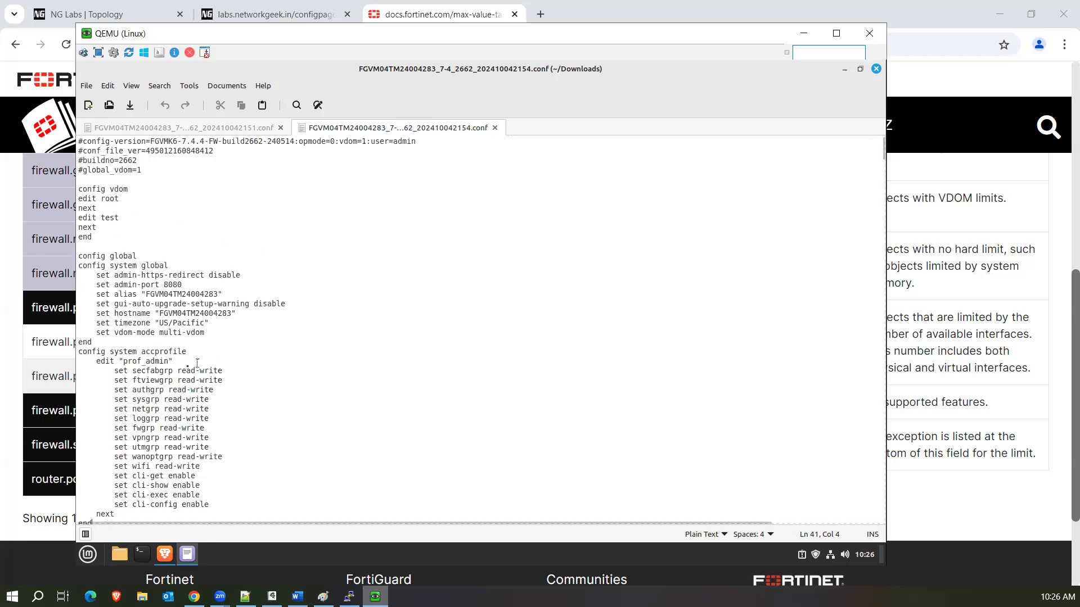
{"action": "left_click", "coordinate": [328, 325]}
{"action": "key", "text": "ctrl+f"}
{"action": "type", "text": "config f"}
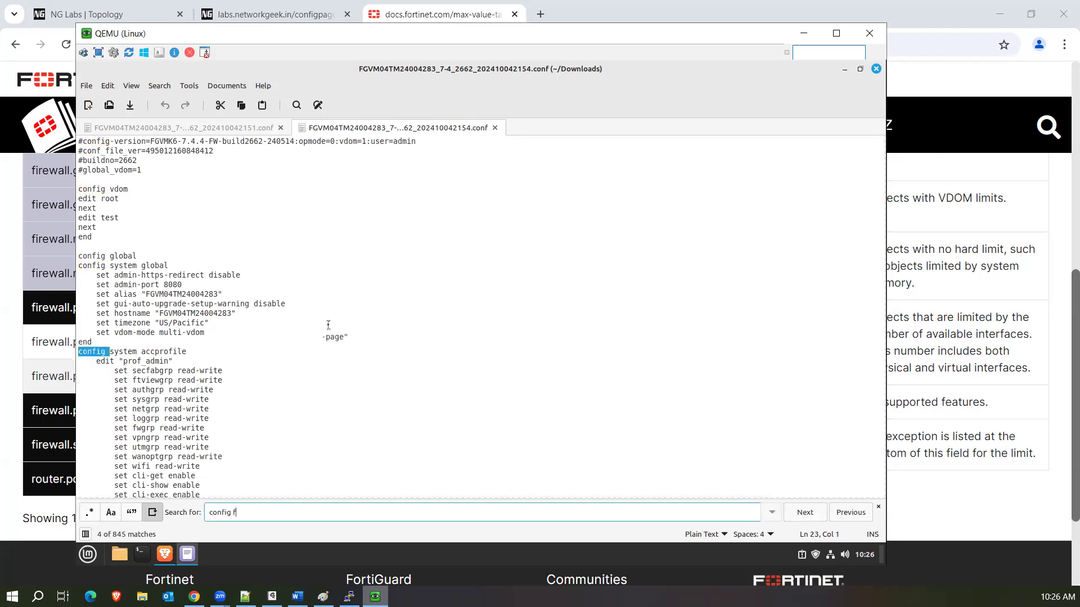
{"action": "type", "text": "irewall policy"}
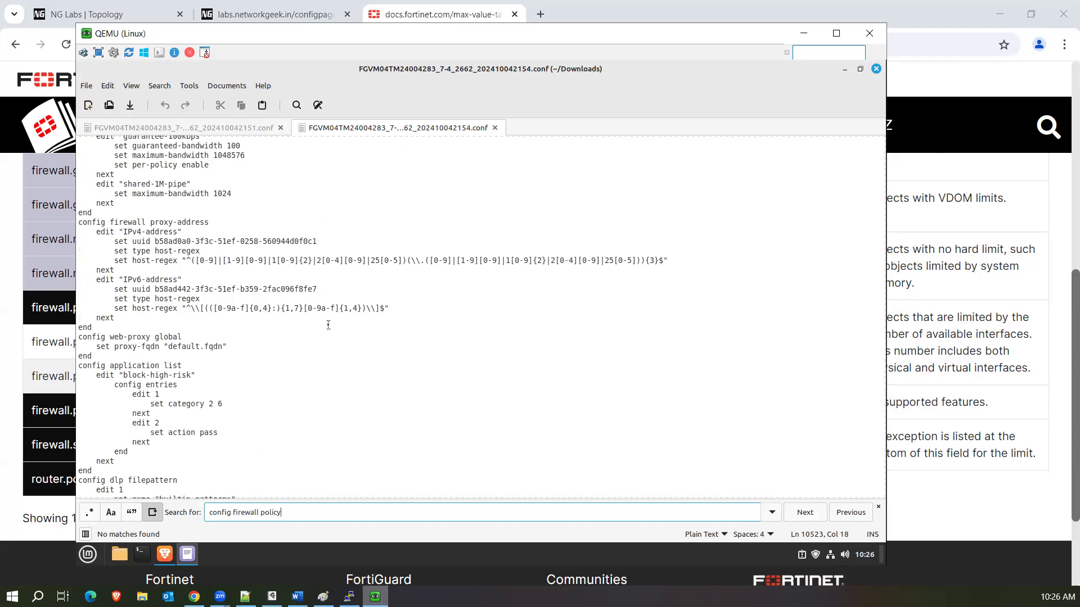
{"action": "key", "text": "BackSpace"}
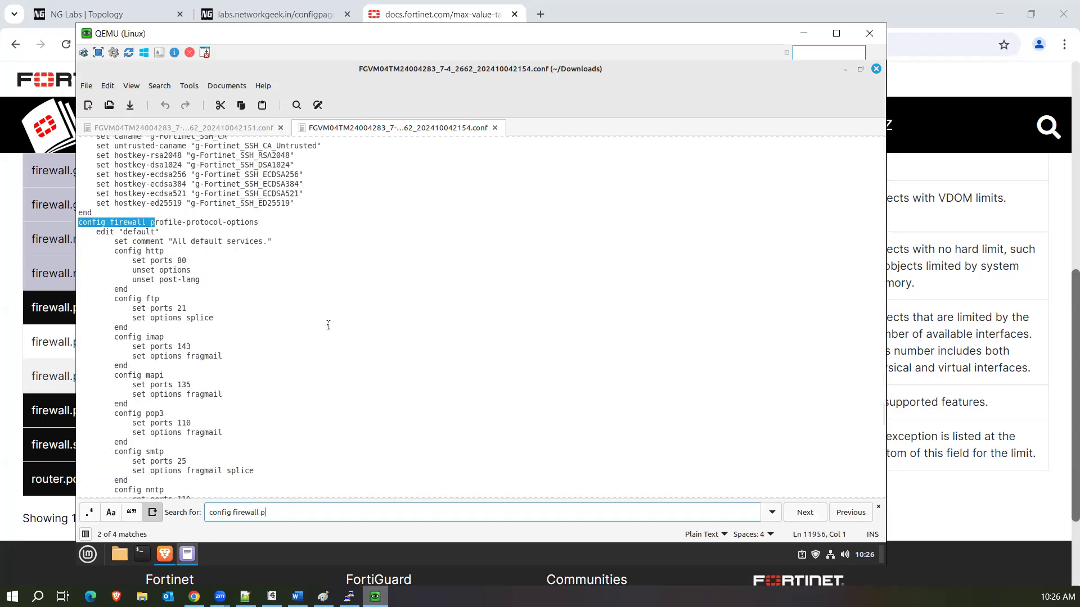
{"action": "key", "text": "BackSpace"}
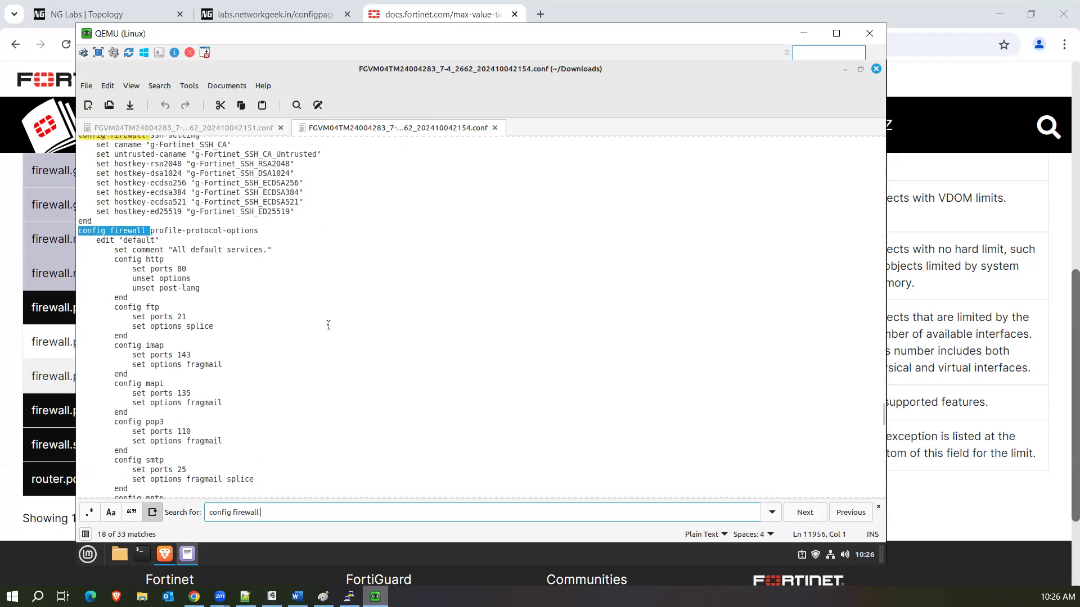
{"action": "key", "text": "Return"}
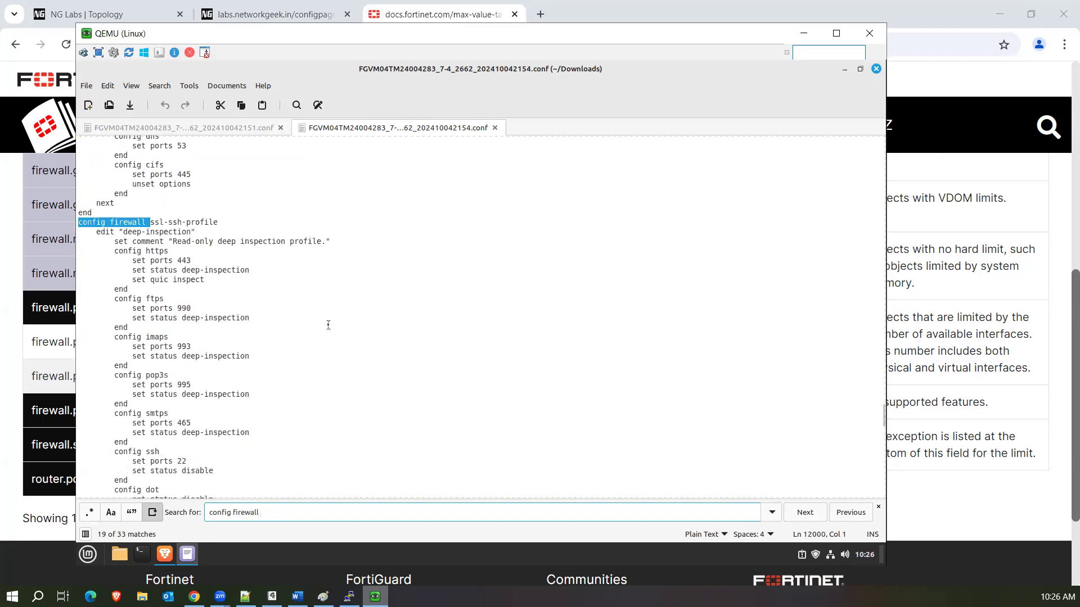
{"action": "key", "text": "Return"}
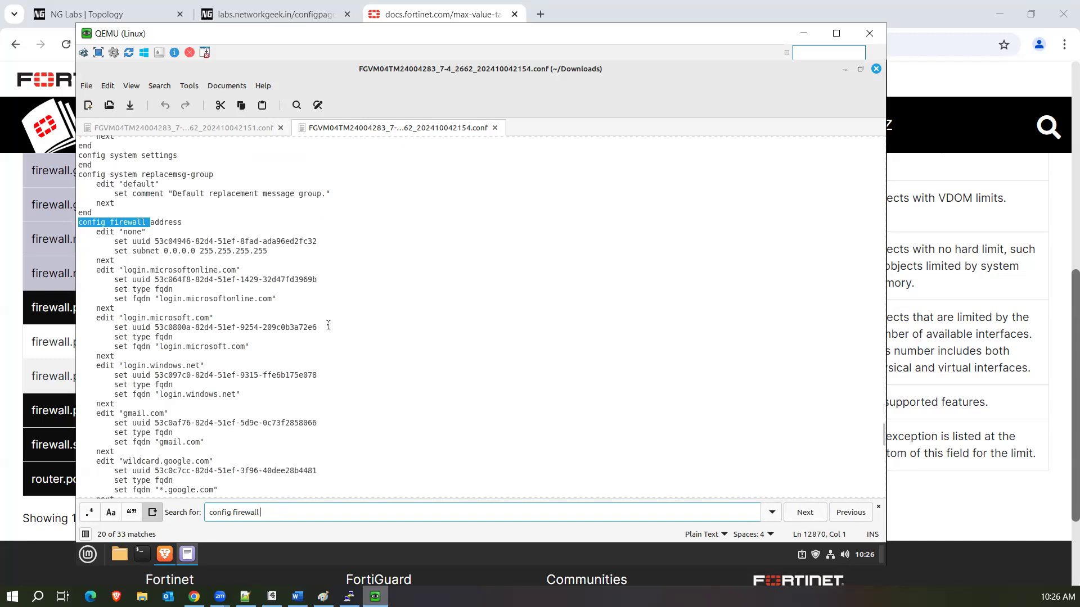
{"action": "key", "text": "Return"}
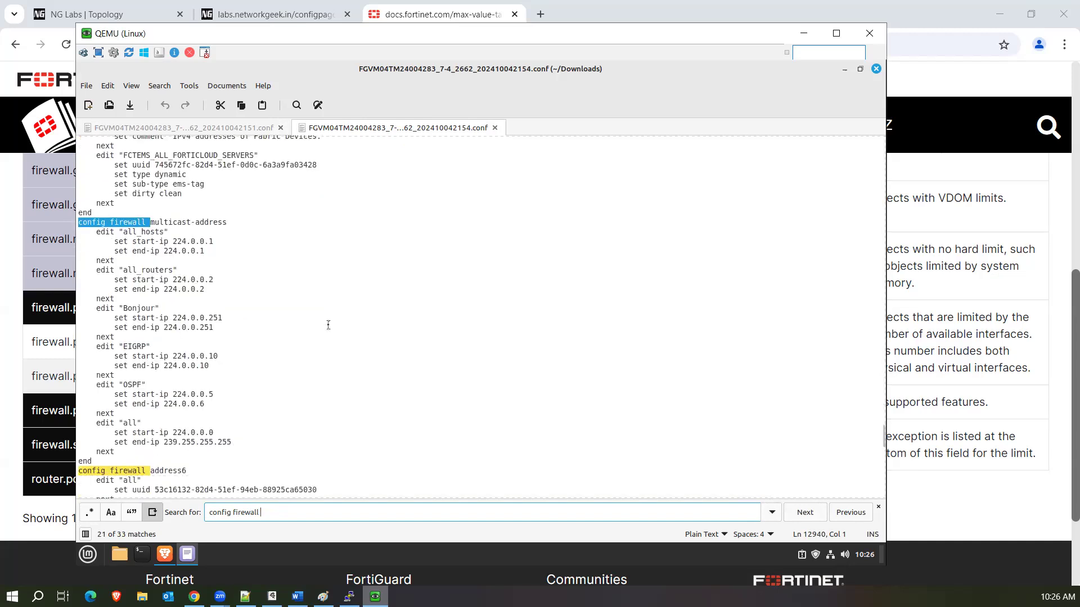
{"action": "type", "text": "stat"}
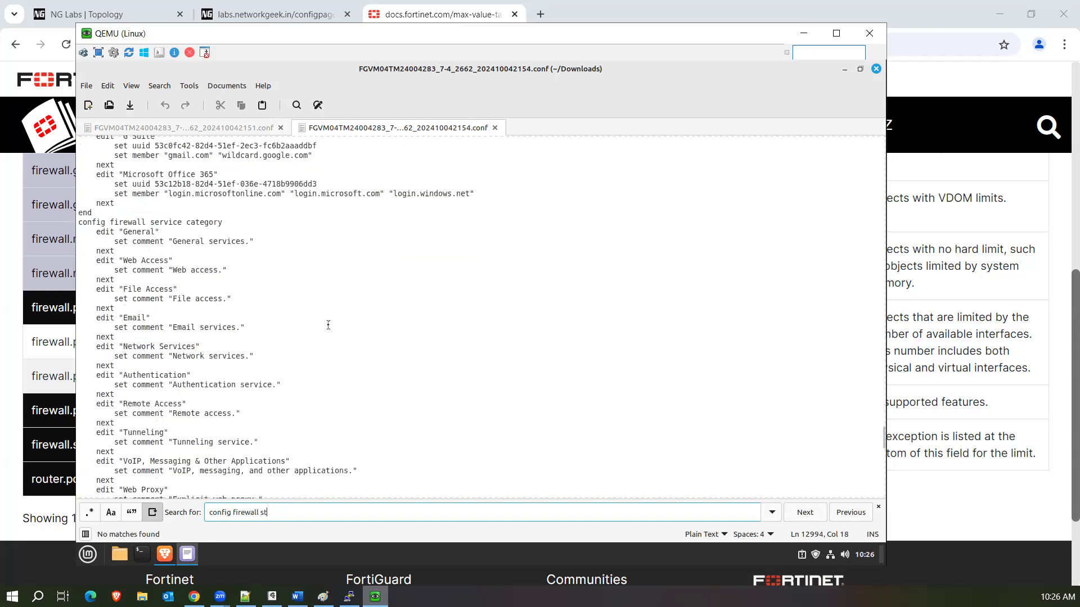
{"action": "key", "text": "BackSpace"}
{"action": "key", "text": "BackSpace"}
{"action": "type", "text": "route"}
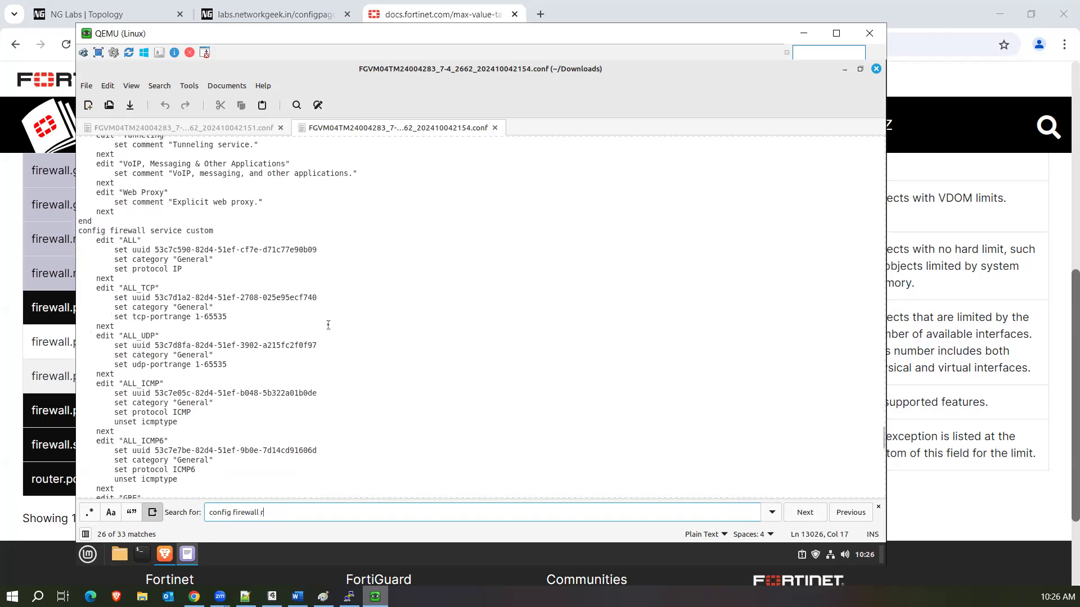
{"action": "key", "text": "BackSpace"}
{"action": "key", "text": "BackSpace"}
{"action": "key", "text": "BackSpace"}
{"action": "key", "text": "BackSpace"}
{"action": "key", "text": "BackSpace"}
{"action": "key", "text": "BackSpace"}
{"action": "key", "text": "BackSpace"}
{"action": "key", "text": "BackSpace"}
{"action": "key", "text": "BackSpace"}
{"action": "key", "text": "BackSpace"}
{"action": "key", "text": "BackSpace"}
{"action": "key", "text": "BackSpace"}
{"action": "key", "text": "BackSpace"}
{"action": "key", "text": "BackSpace"}
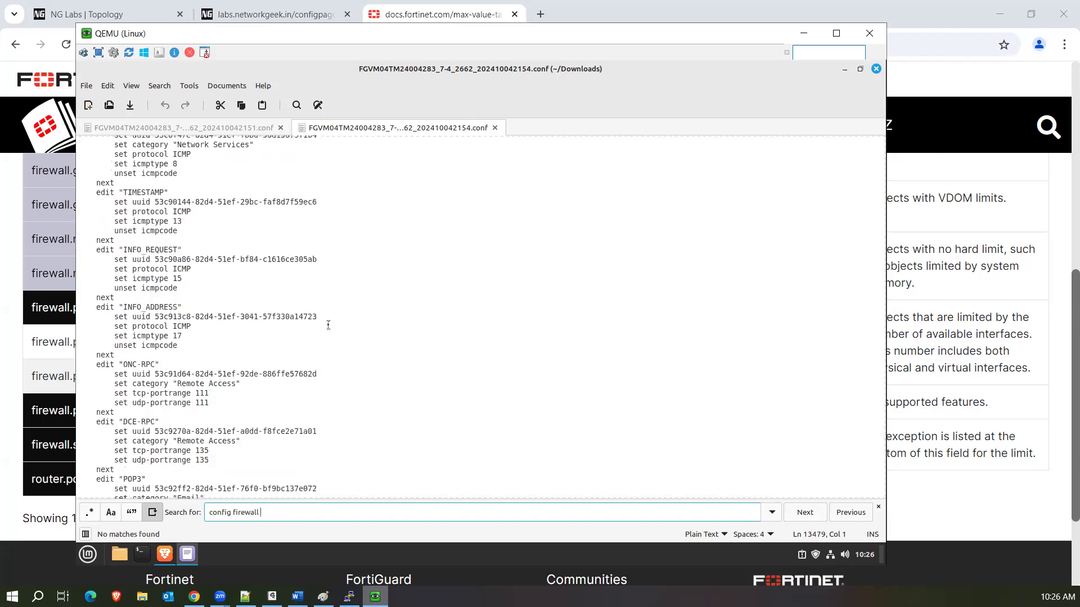
{"action": "type", "text": "route"}
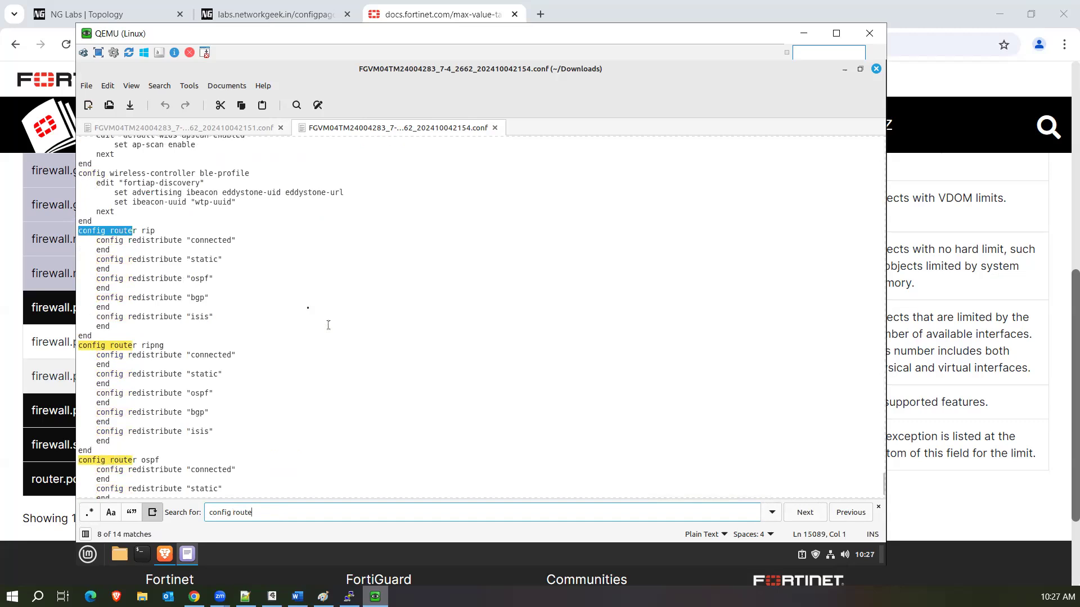
{"action": "scroll", "coordinate": [235, 371], "scroll_direction": "down", "scroll_amount": 20}
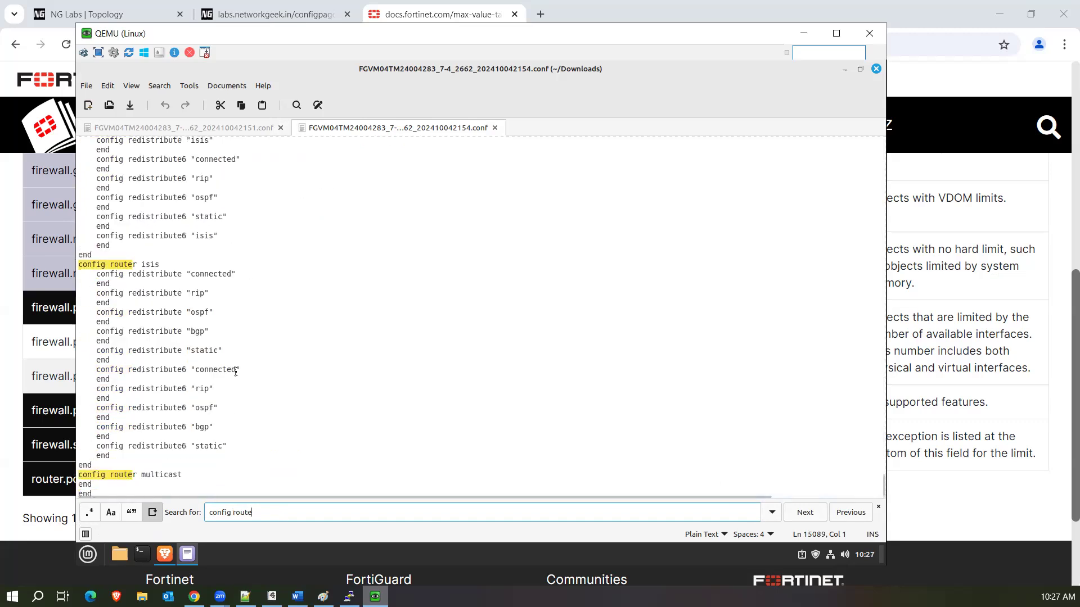
{"action": "scroll", "coordinate": [235, 372], "scroll_direction": "down", "scroll_amount": 20}
{"action": "scroll", "coordinate": [236, 372], "scroll_direction": "down", "scroll_amount": 20}
{"action": "scroll", "coordinate": [479, 212], "scroll_direction": "up", "scroll_amount": 20}
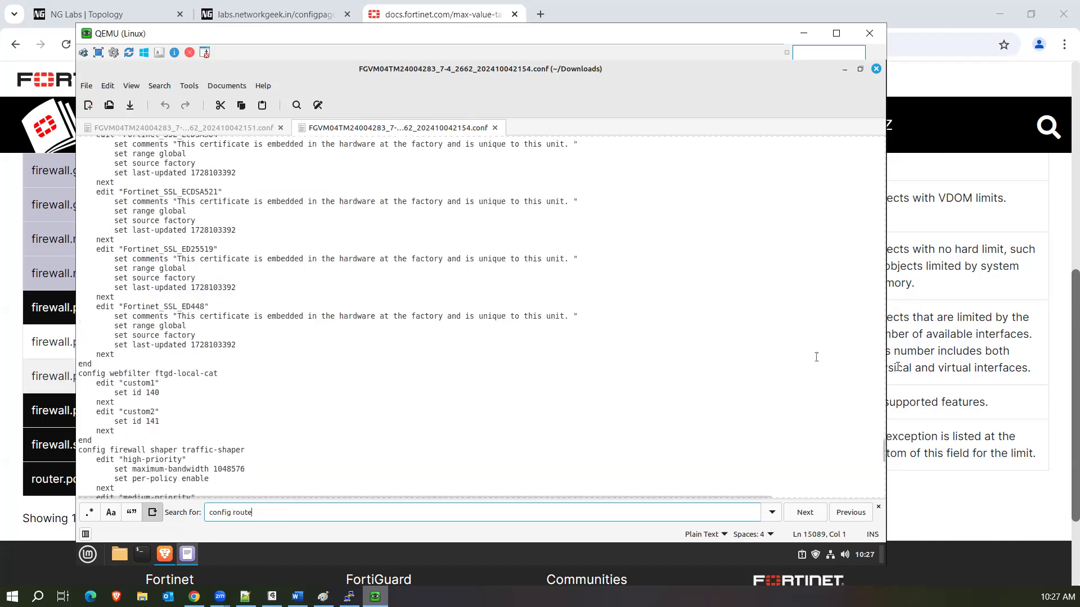
{"action": "left_click_drag", "start_coordinate": [882, 464], "coordinate": [880, 137]}
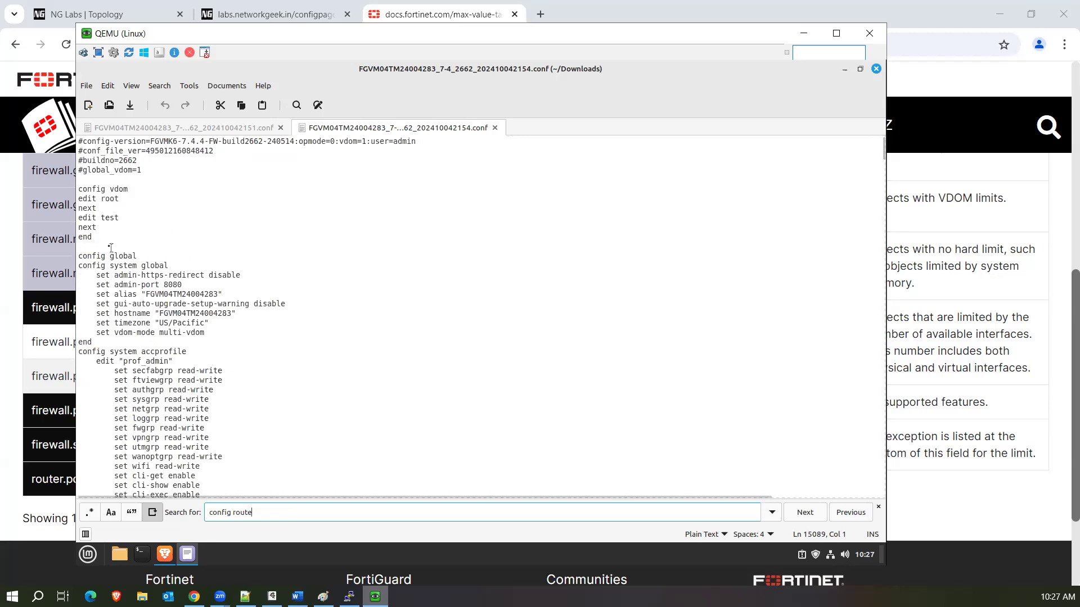
{"action": "left_click_drag", "start_coordinate": [109, 239], "coordinate": [72, 184]}
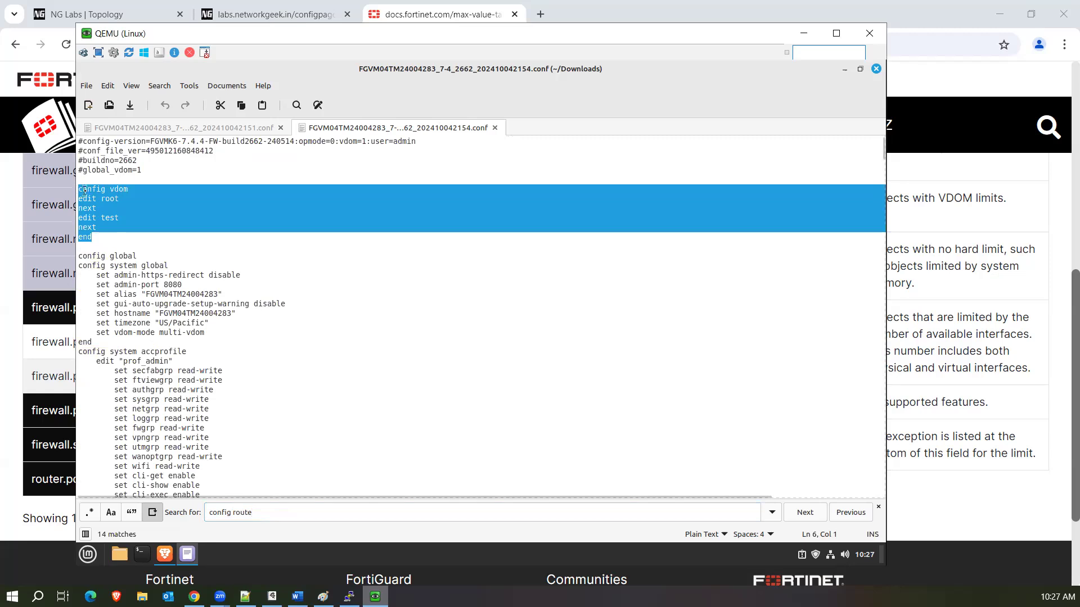
{"action": "left_click", "coordinate": [84, 191]}
{"action": "left_click_drag", "start_coordinate": [84, 191], "coordinate": [98, 237]}
{"action": "left_click", "coordinate": [139, 217]}
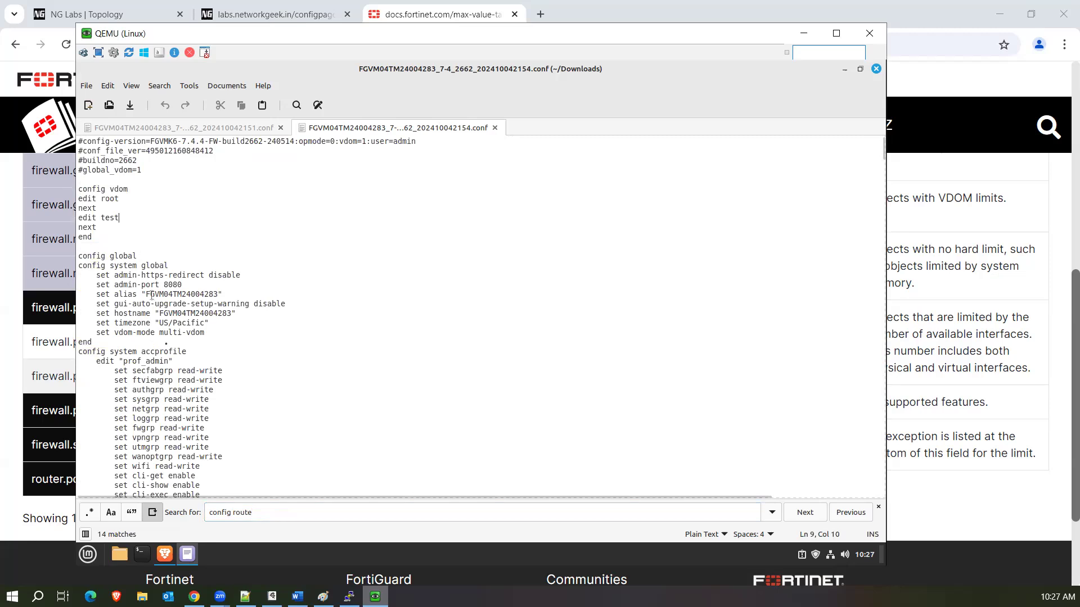
{"action": "scroll", "coordinate": [152, 298], "scroll_direction": "down", "scroll_amount": 15}
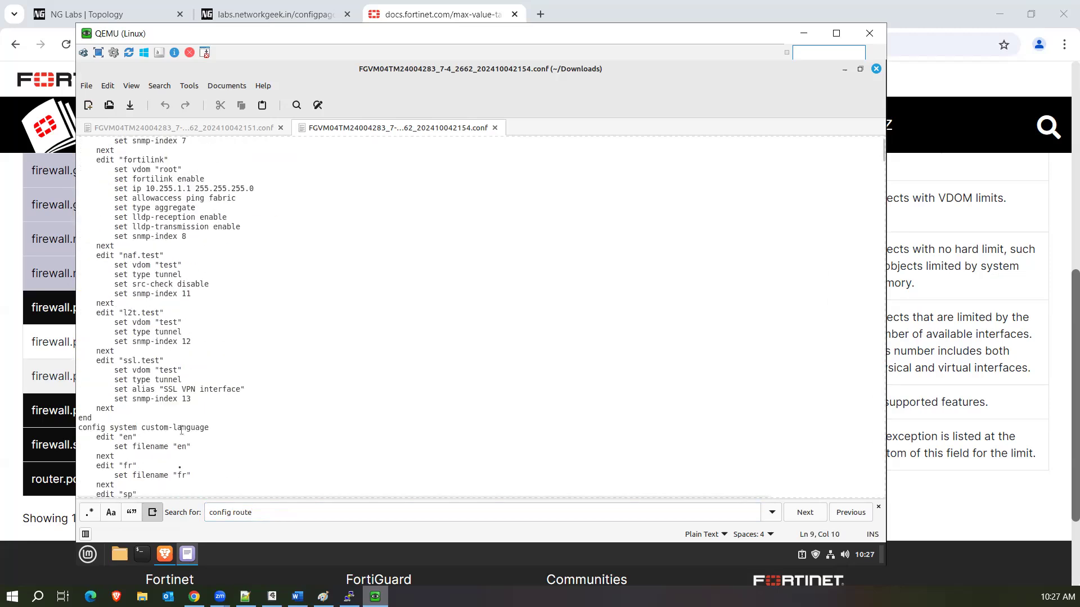
{"action": "scroll", "coordinate": [205, 302], "scroll_direction": "up", "scroll_amount": 10}
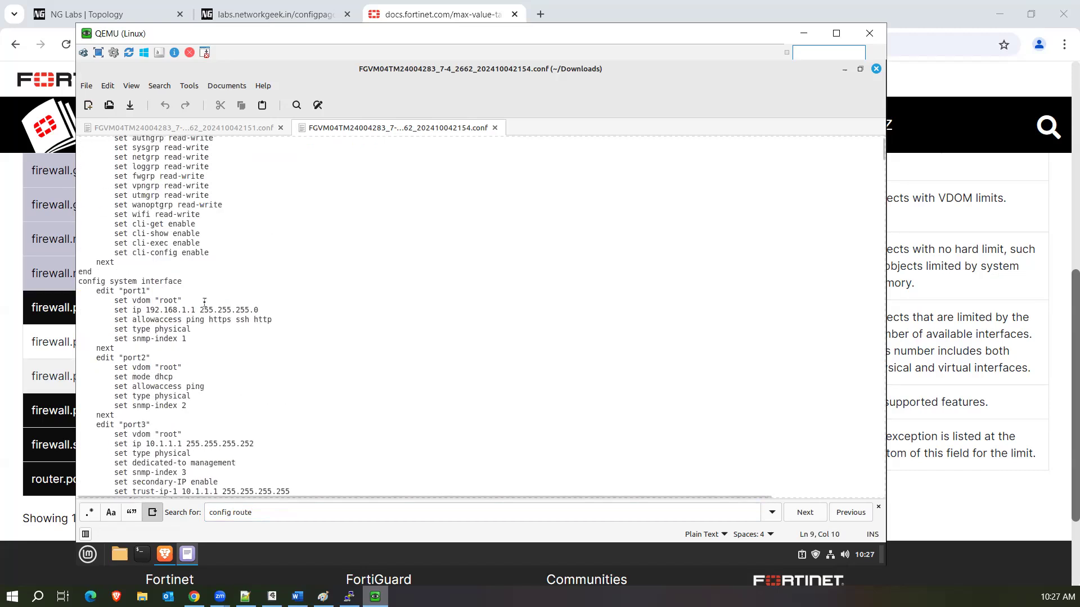
{"action": "left_click", "coordinate": [267, 518]}
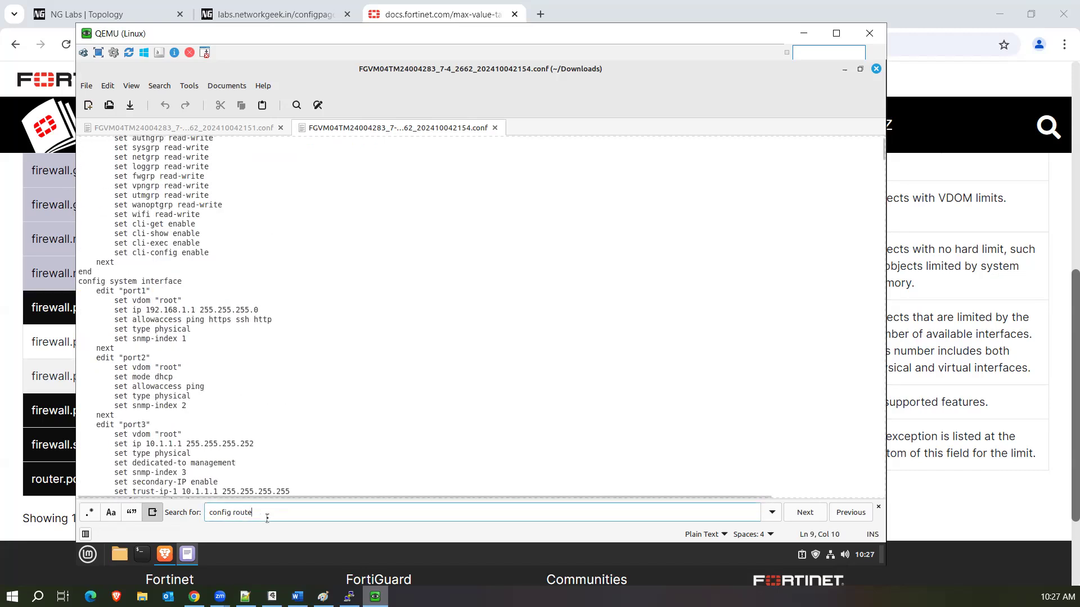
Search the config file for 'system interface' and jump to the config system interface section.
{"action": "key", "text": "BackSpace"}
{"action": "key", "text": "BackSpace"}
{"action": "key", "text": "BackSpace"}
{"action": "key", "text": "BackSpace"}
{"action": "key", "text": "BackSpace"}
{"action": "type", "text": "s"}
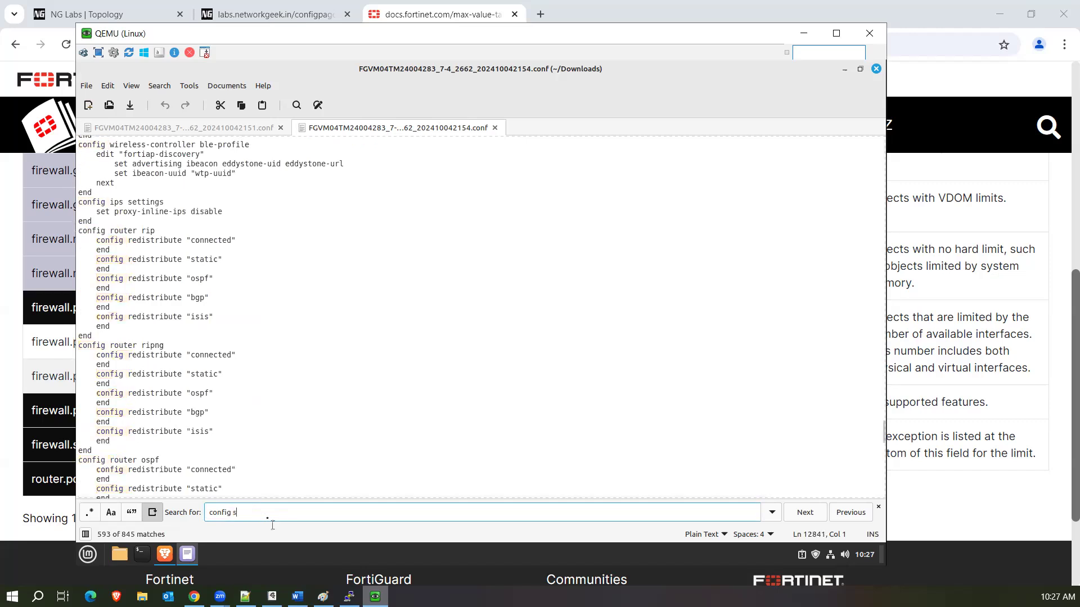
{"action": "type", "text": "ystem interface"}
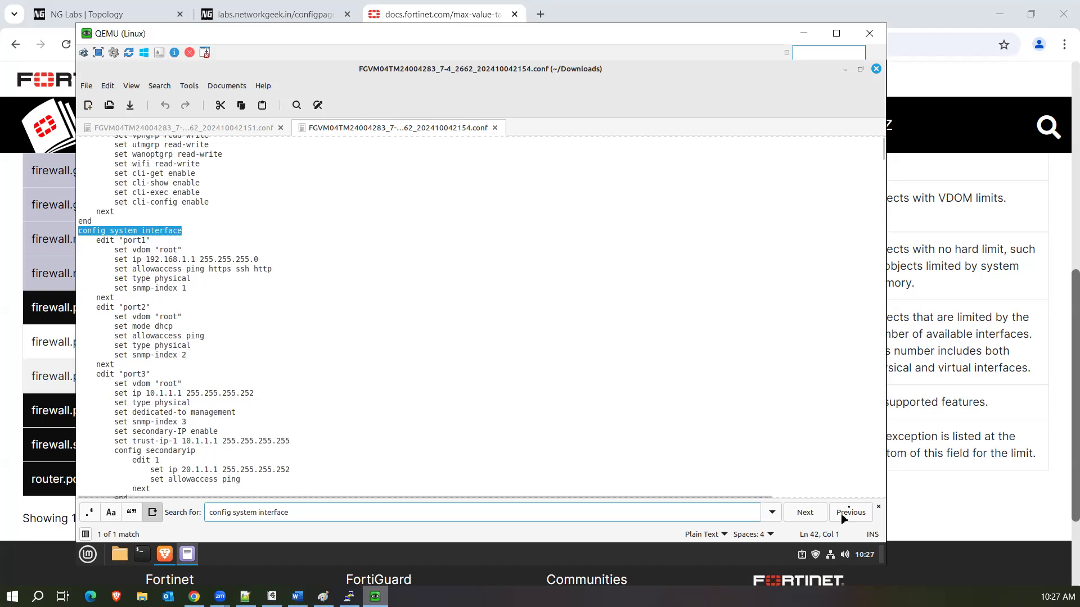
{"action": "left_click", "coordinate": [806, 513]}
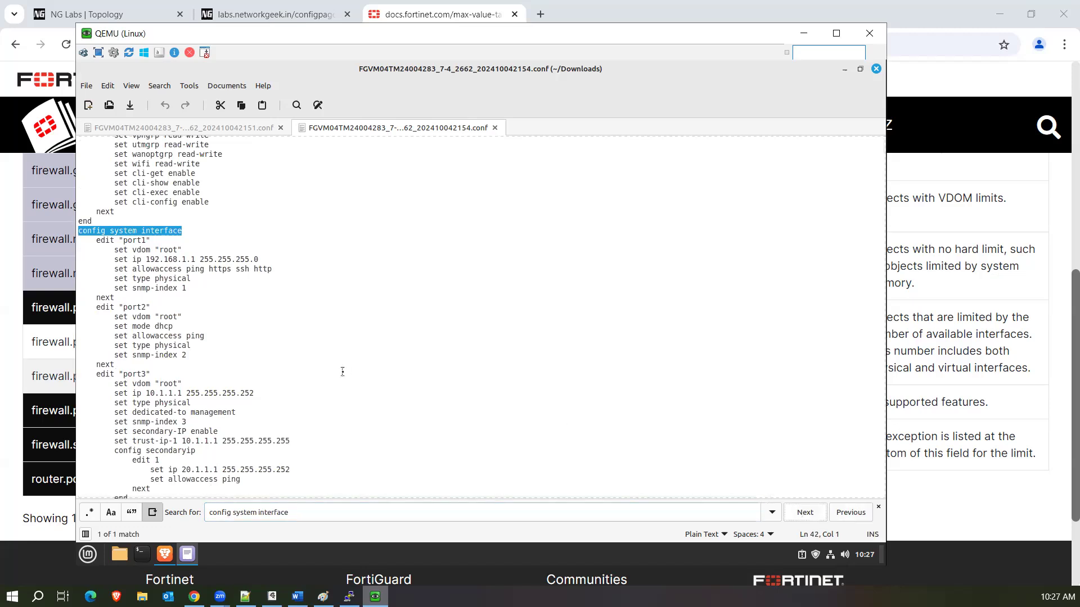
{"action": "scroll", "coordinate": [342, 372], "scroll_direction": "down", "scroll_amount": 20}
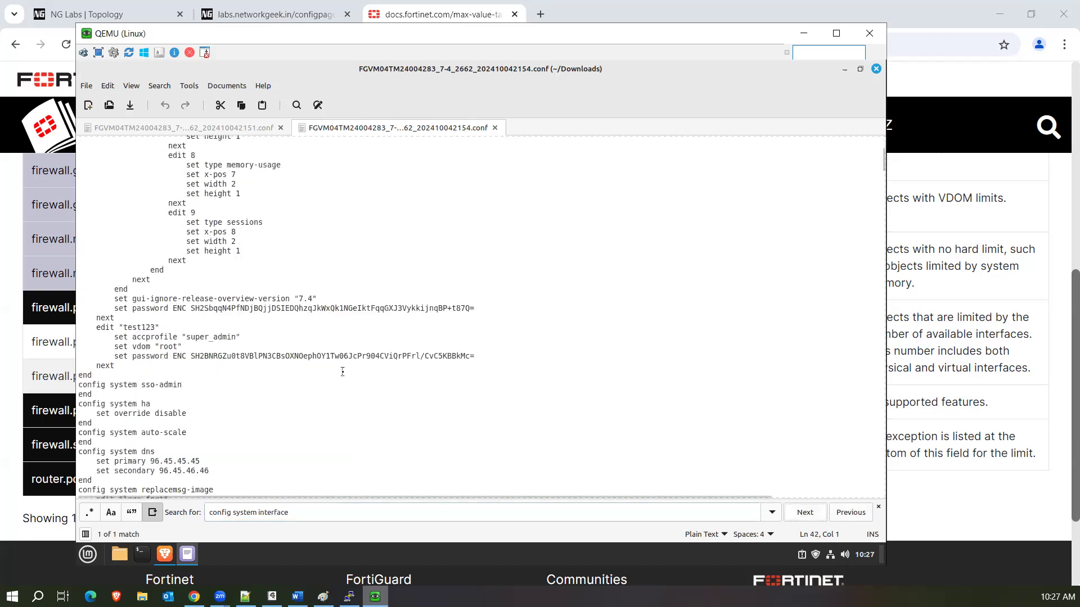
{"action": "scroll", "coordinate": [342, 371], "scroll_direction": "up", "scroll_amount": 20}
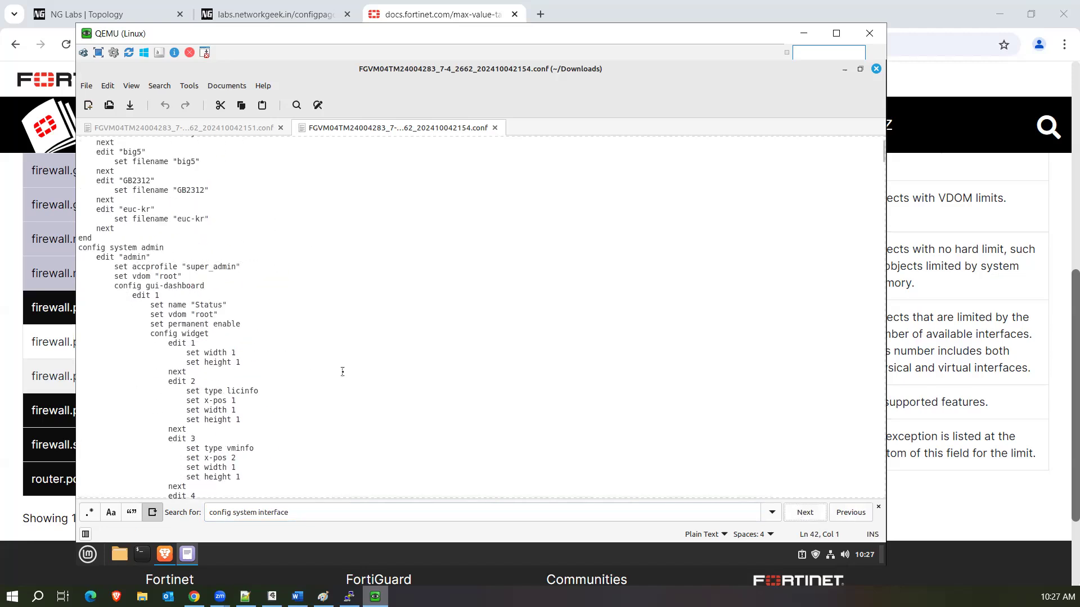
{"action": "left_click", "coordinate": [805, 512]}
Select the port6 entry showing the test VDOM, then the config vdom block.
{"action": "scroll", "coordinate": [403, 355], "scroll_direction": "down", "scroll_amount": 15}
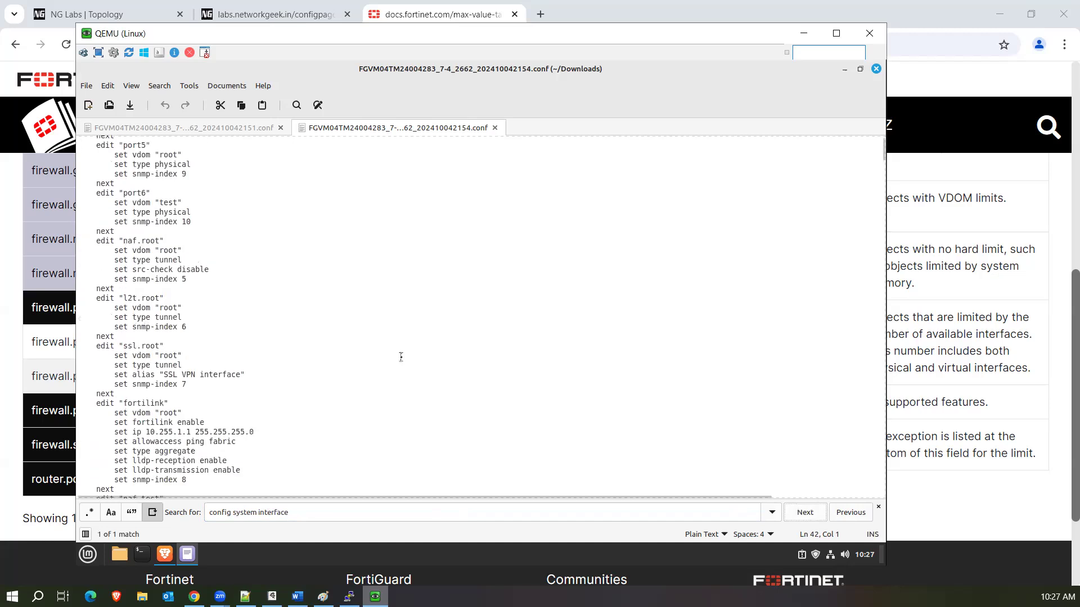
{"action": "scroll", "coordinate": [401, 357], "scroll_direction": "up", "scroll_amount": 15}
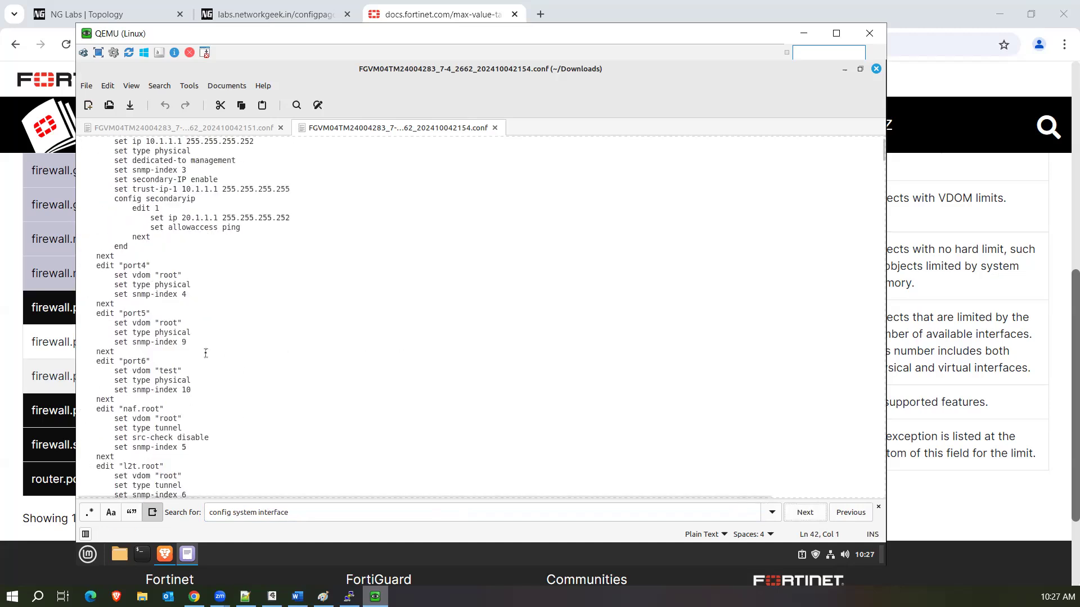
{"action": "left_click_drag", "start_coordinate": [200, 390], "coordinate": [78, 365]}
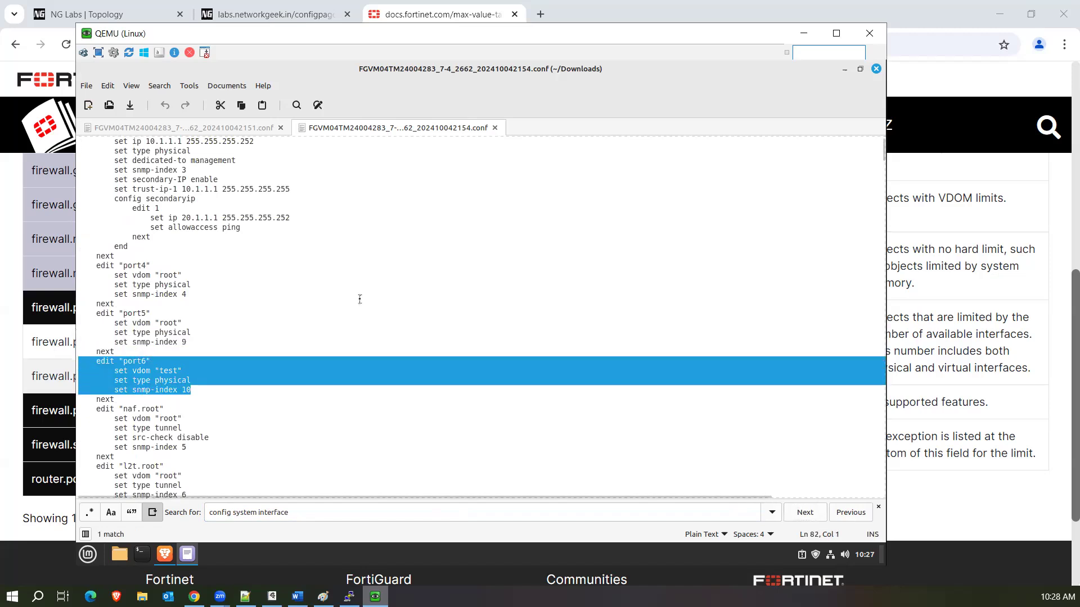
{"action": "scroll", "coordinate": [360, 298], "scroll_direction": "up", "scroll_amount": 20}
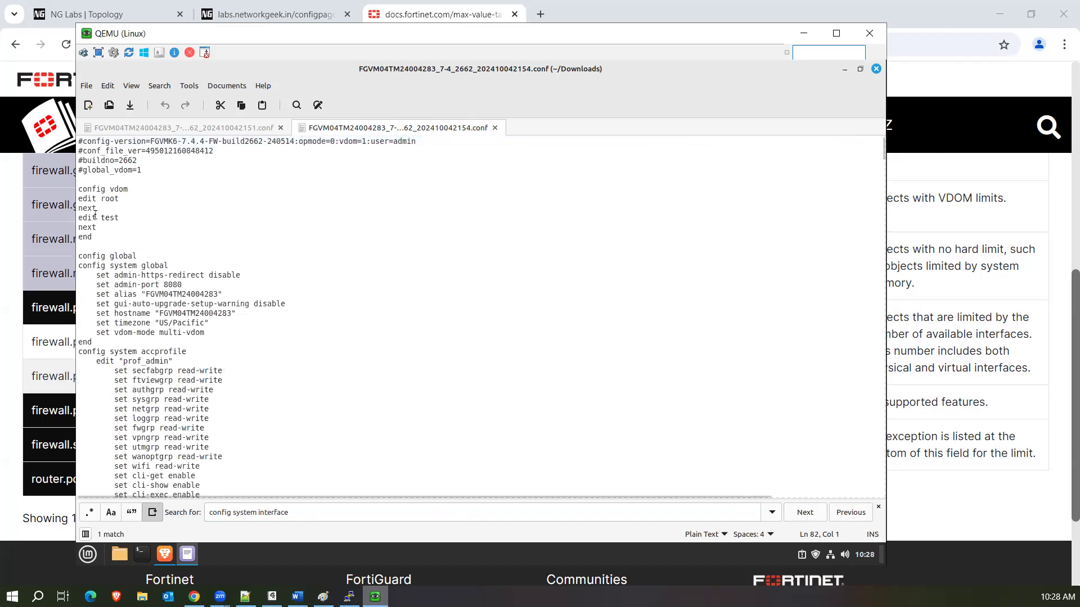
{"action": "left_click_drag", "start_coordinate": [99, 239], "coordinate": [79, 186]}
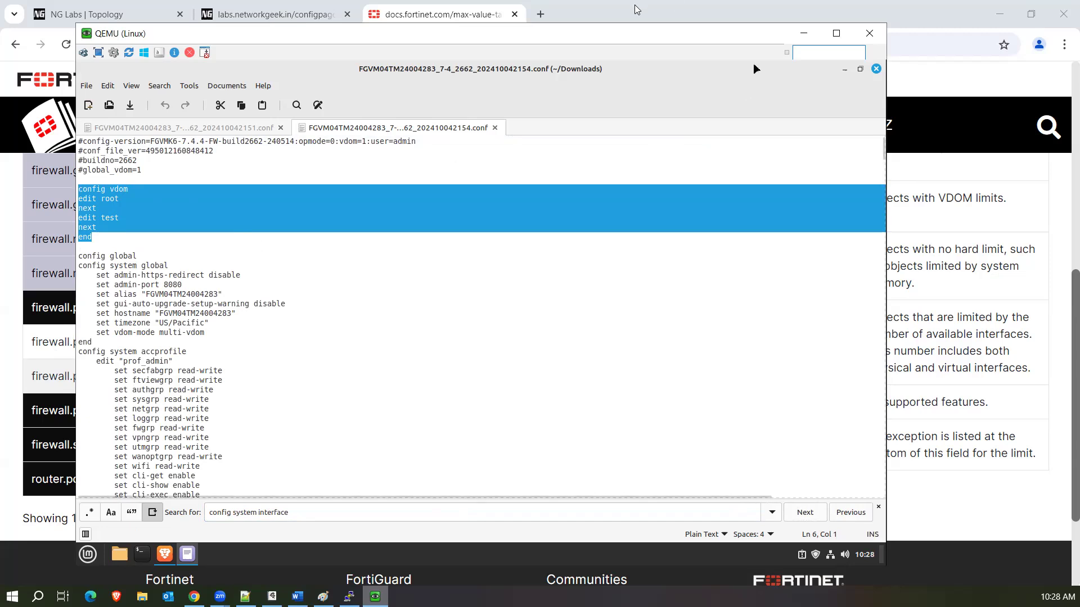
Hide the text editor and open System > Firmware & Registration, showing v7.4.4 build2662 with v7.4.5 available.
{"action": "left_click", "coordinate": [807, 37]}
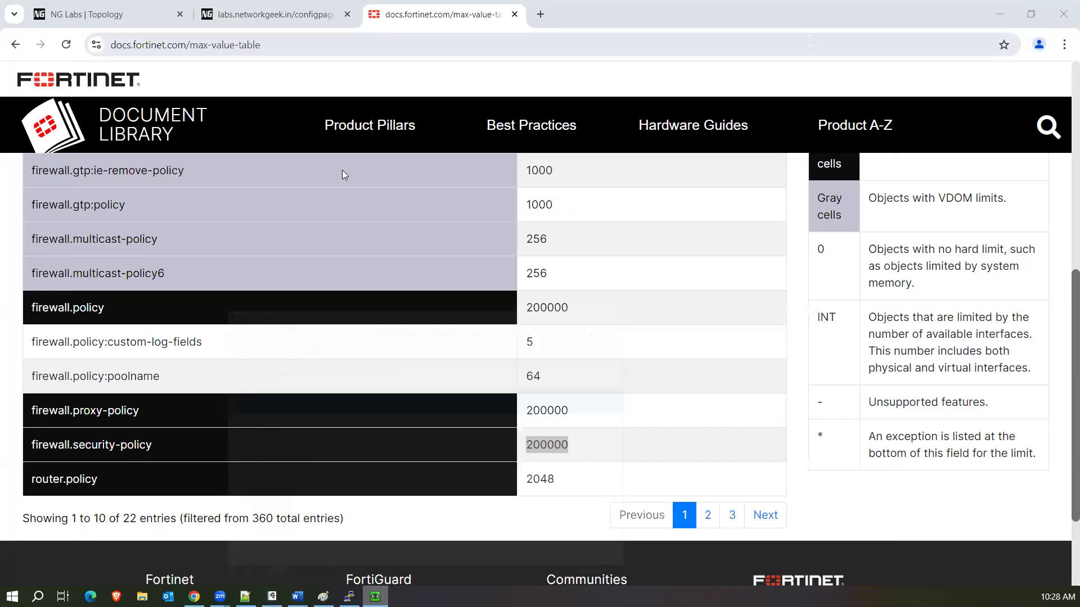
{"action": "left_click", "coordinate": [375, 597]}
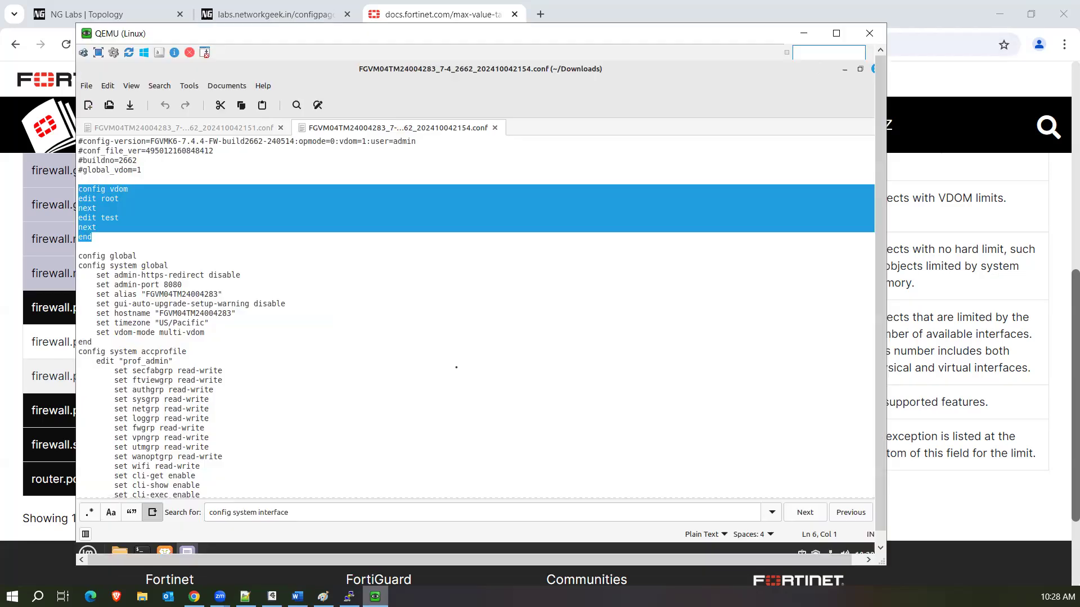
{"action": "left_click", "coordinate": [844, 69]}
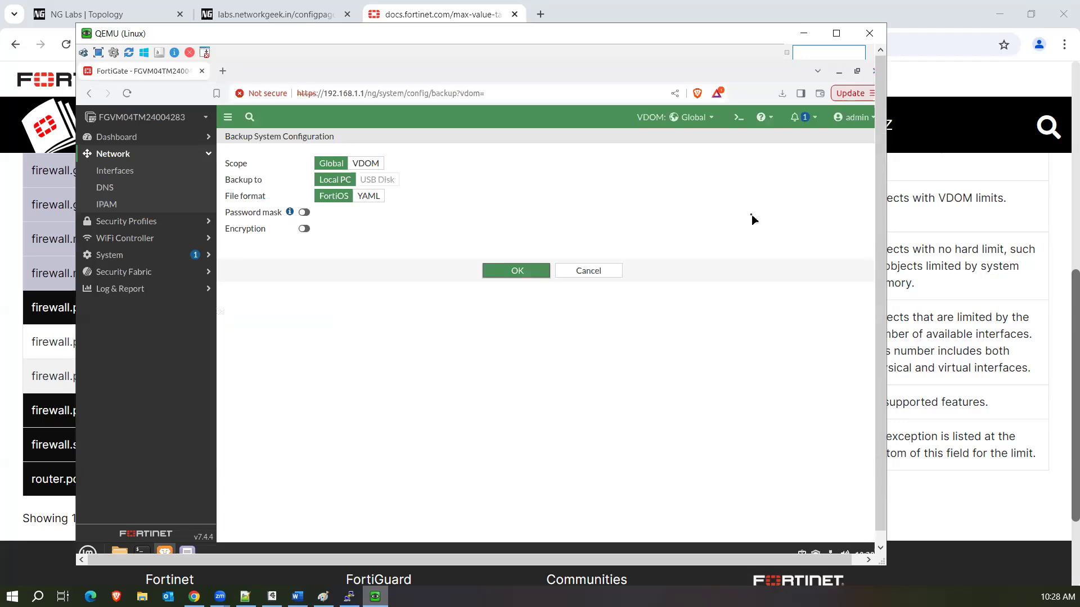
{"action": "left_click", "coordinate": [120, 254]}
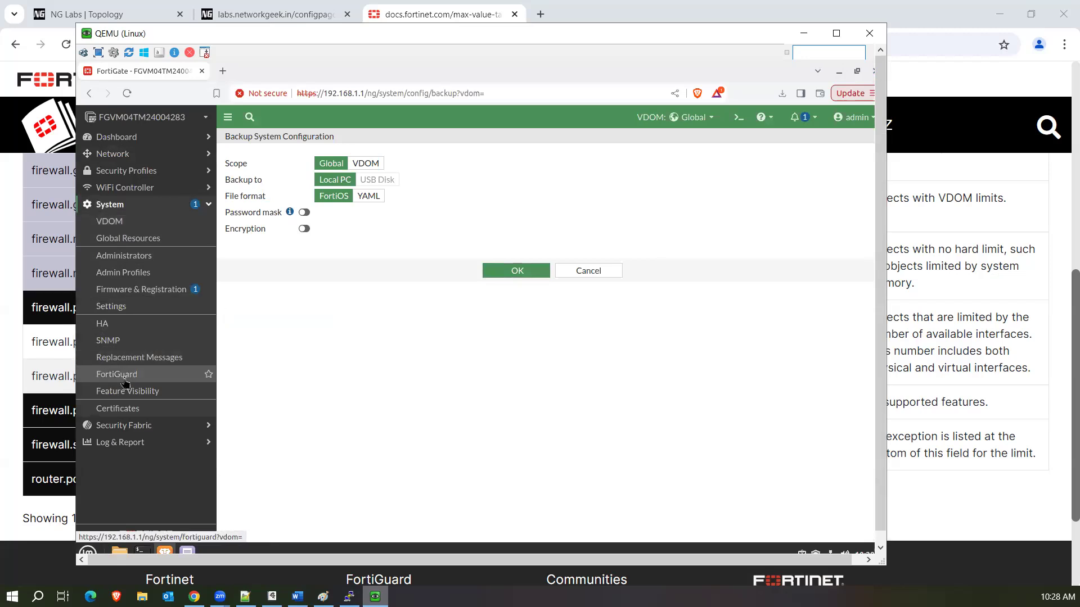
{"action": "left_click", "coordinate": [129, 290]}
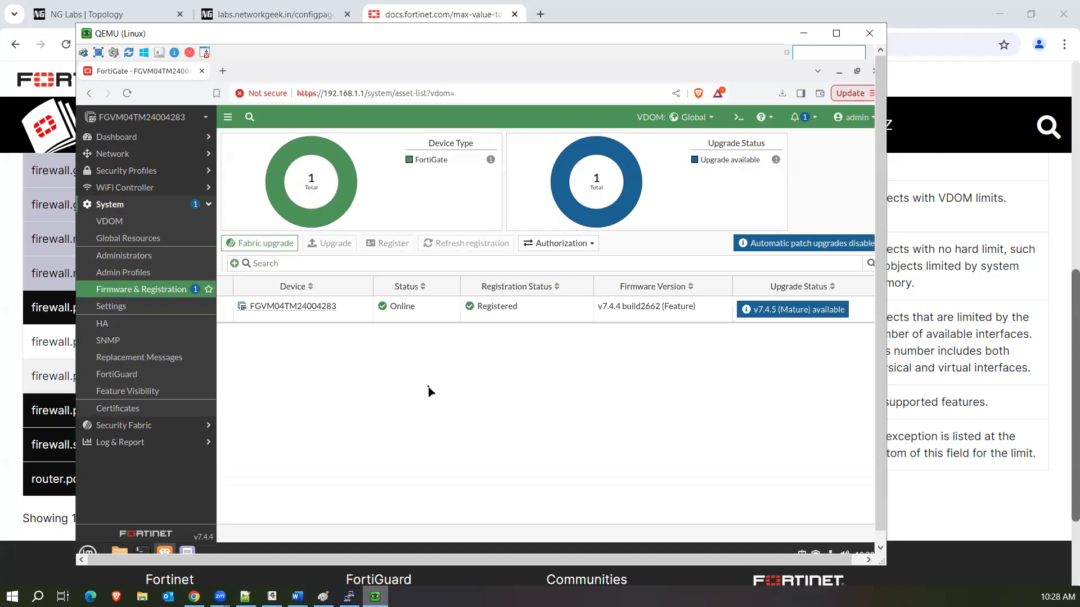
{"action": "left_click", "coordinate": [343, 311]}
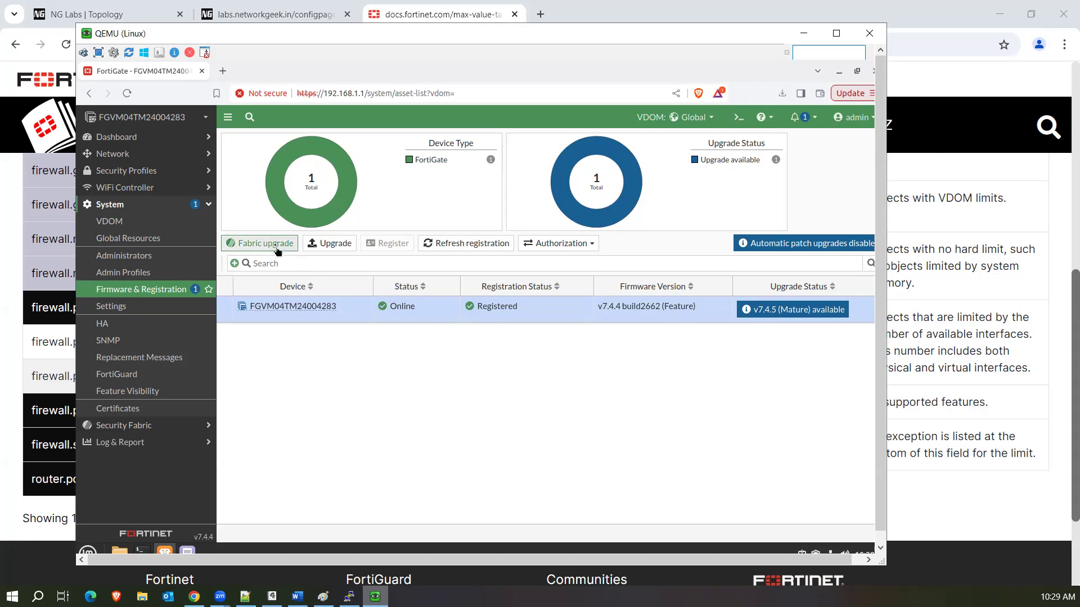
{"action": "left_click", "coordinate": [266, 244]}
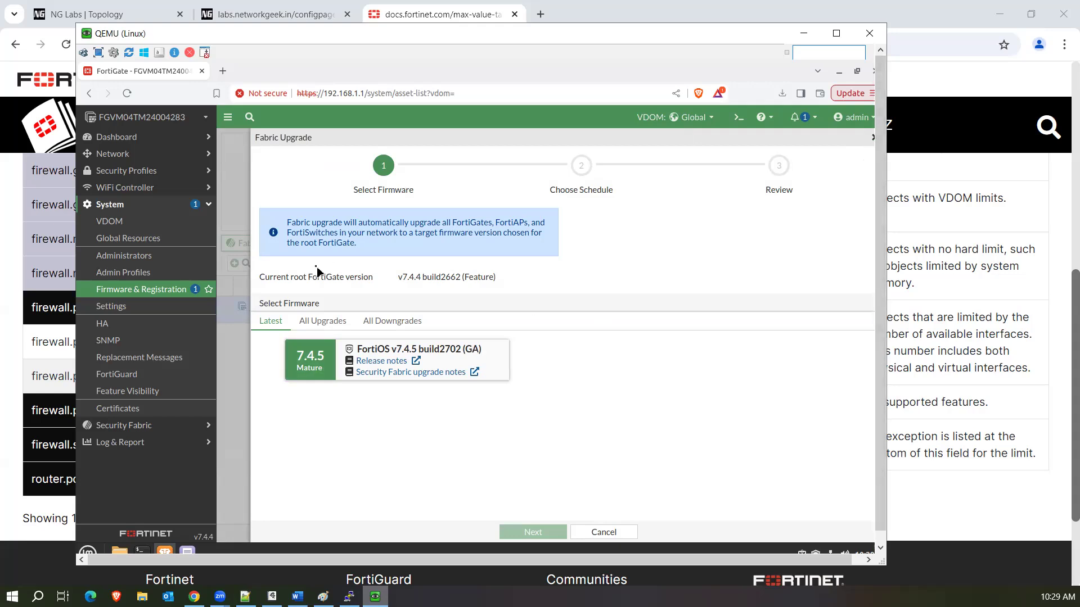
{"action": "left_click", "coordinate": [872, 138]}
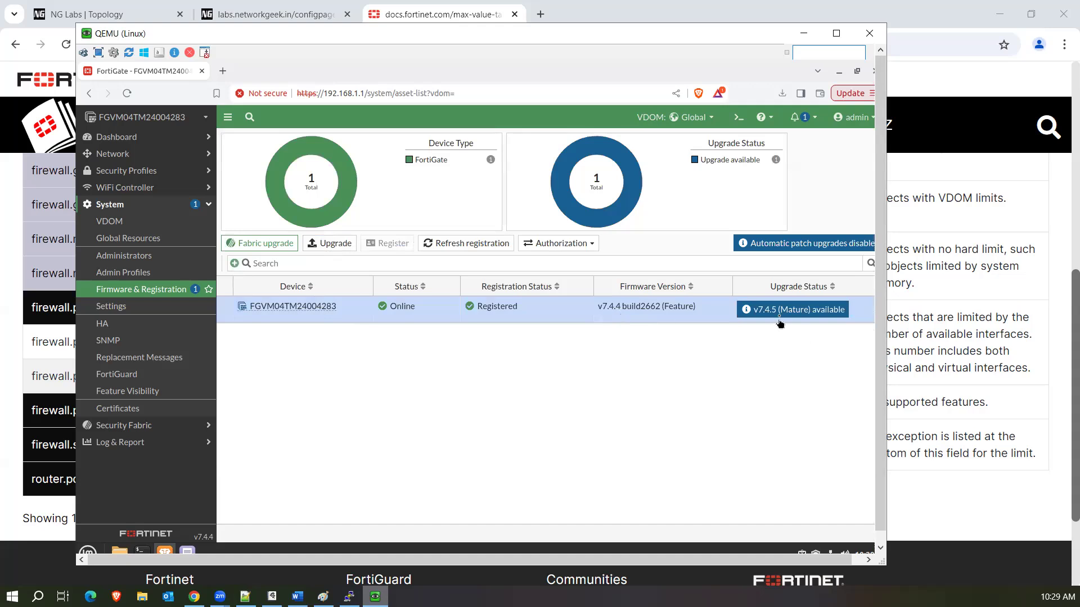
In the Upgrade panel, browse the latest, all-upgrades and all-downgrades firmware lists.
{"action": "left_click", "coordinate": [331, 246]}
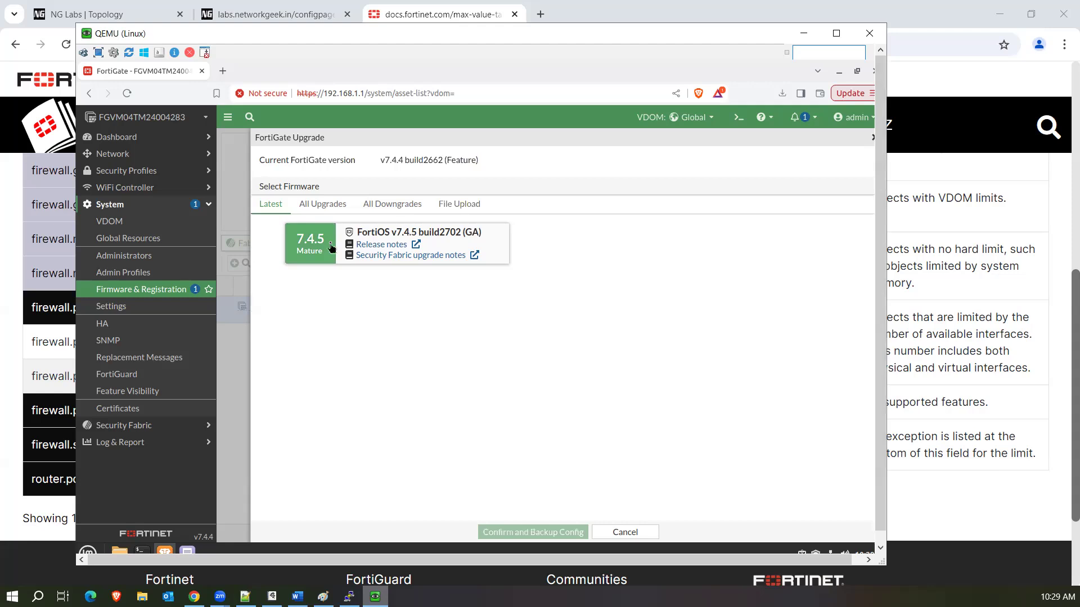
{"action": "left_click", "coordinate": [321, 207]}
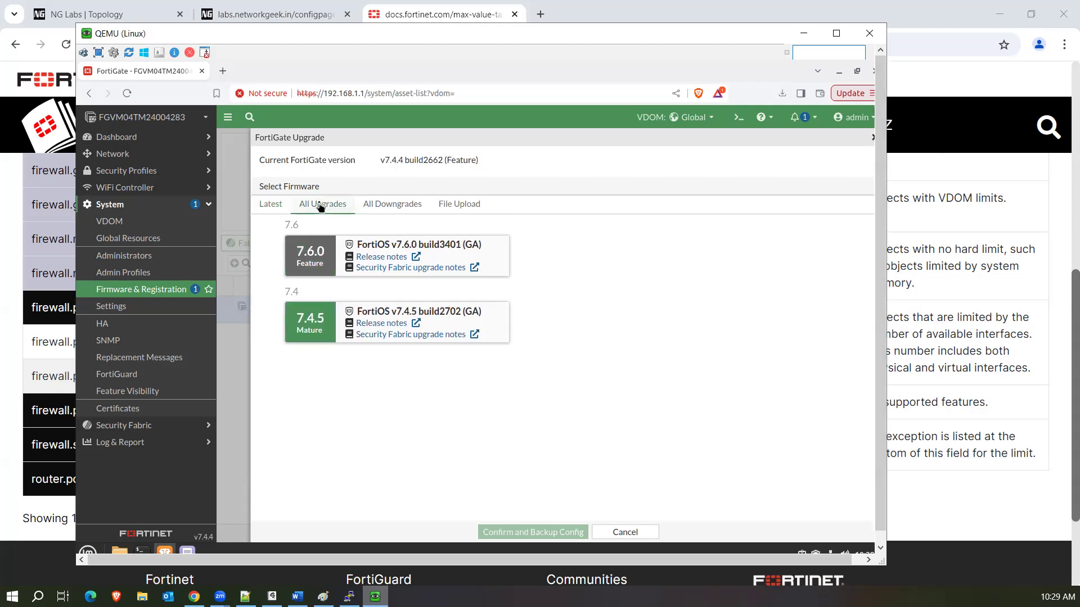
{"action": "left_click", "coordinate": [272, 207]}
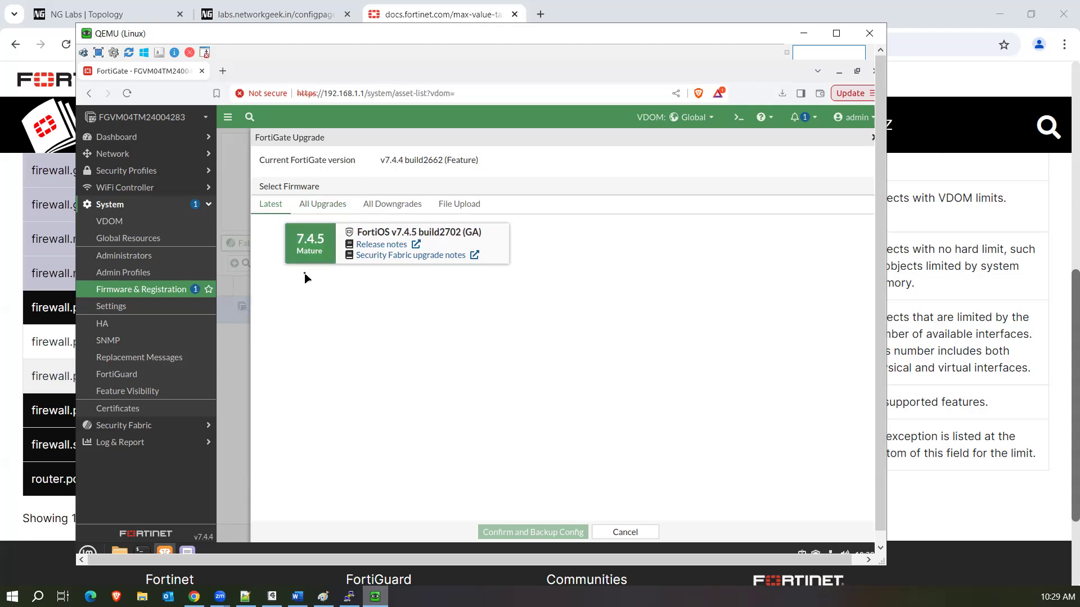
{"action": "left_click", "coordinate": [335, 209]}
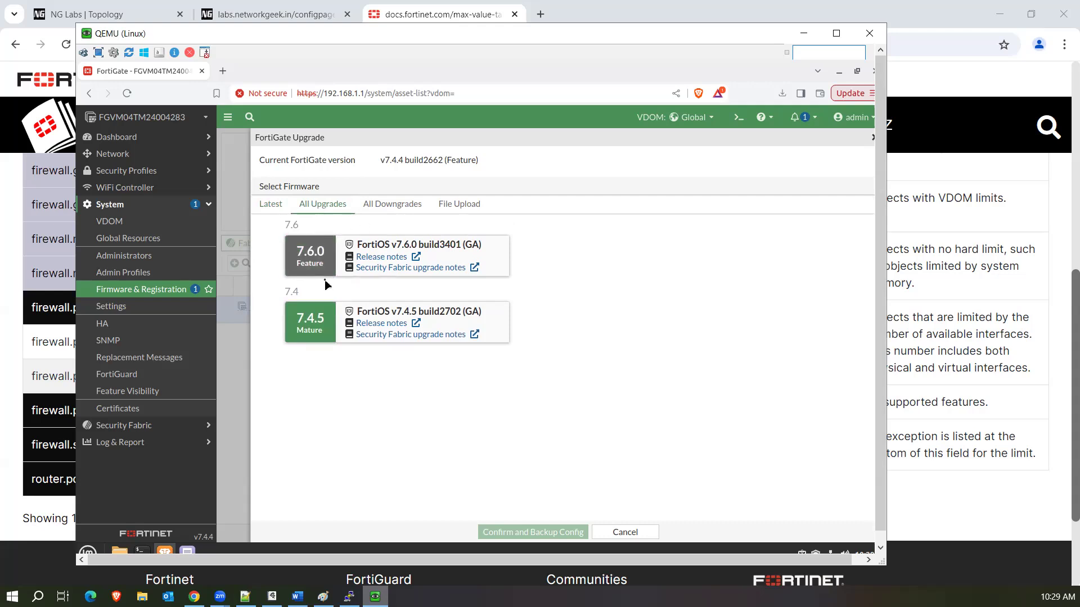
{"action": "left_click", "coordinate": [415, 206]}
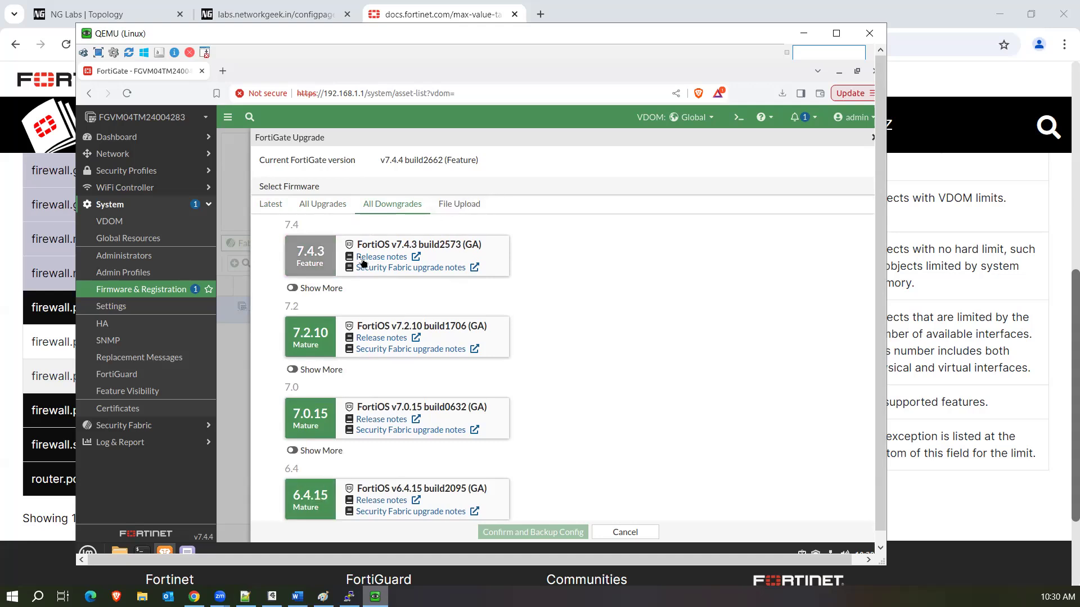
Select FortiOS 7.4.5 to view the 7.4.4 to 7.4.5 path, then cancel the panel.
{"action": "left_click", "coordinate": [332, 206]}
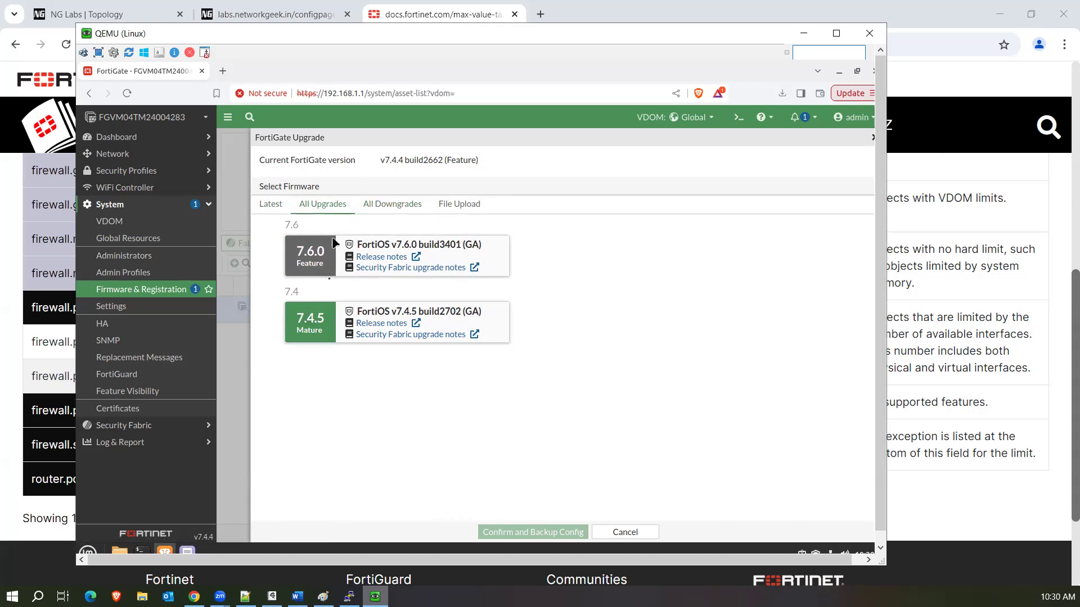
{"action": "left_click", "coordinate": [326, 317]}
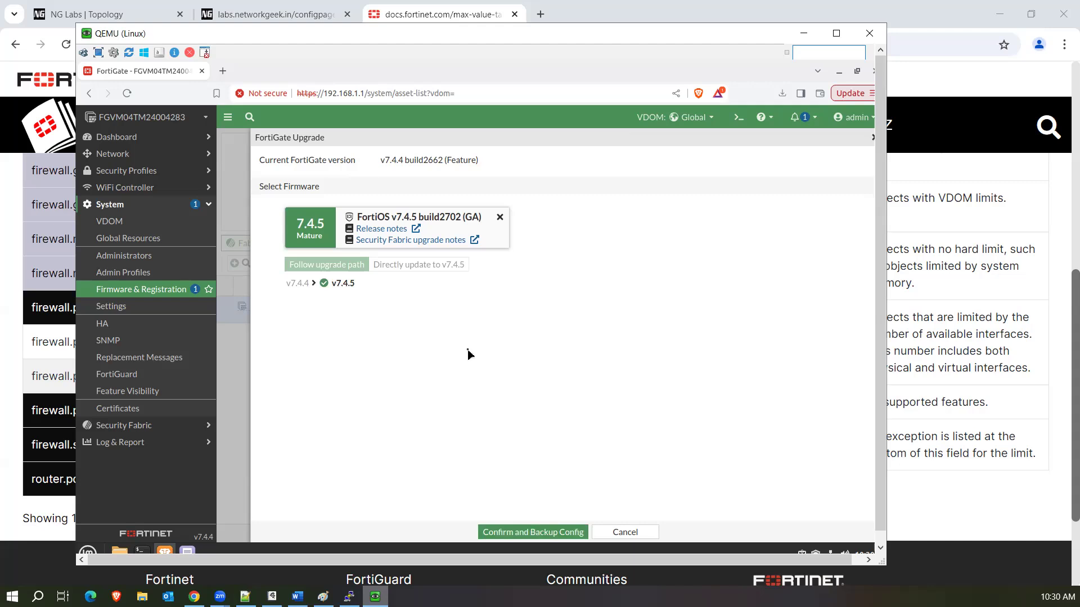
{"action": "left_click", "coordinate": [652, 533]}
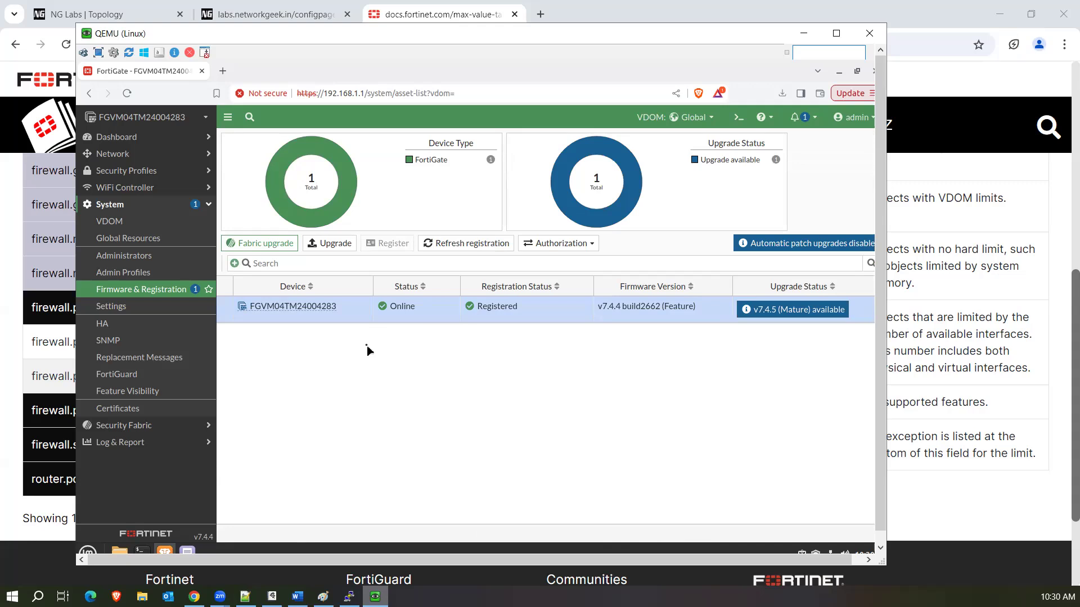
Open the Upgrade panel's File Upload option, dismiss the file picker, and start a new browser tab.
{"action": "left_click", "coordinate": [311, 243]}
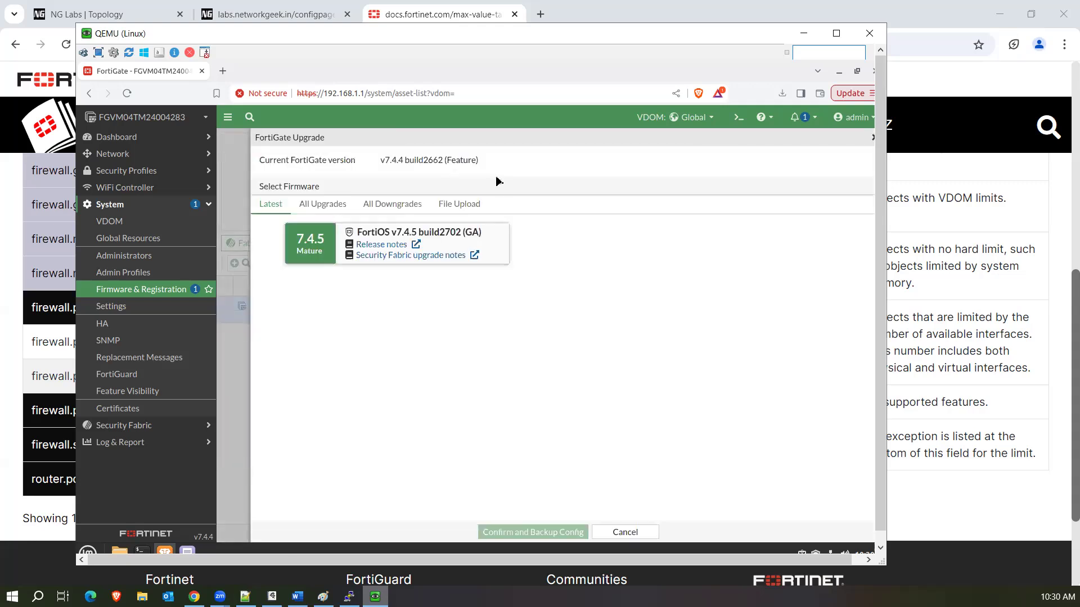
{"action": "left_click", "coordinate": [459, 205]}
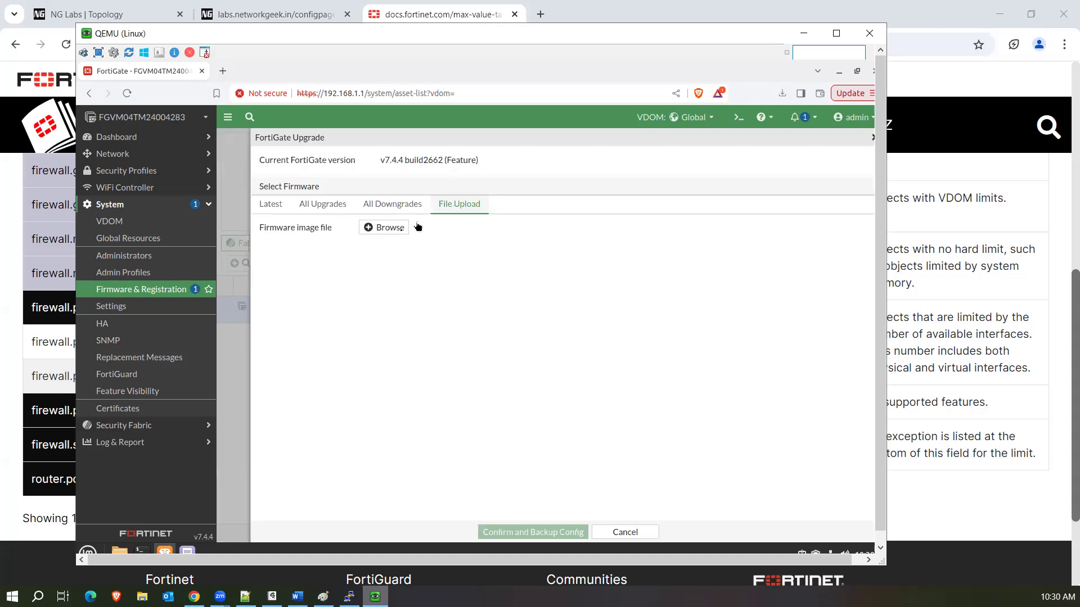
{"action": "left_click", "coordinate": [400, 235]}
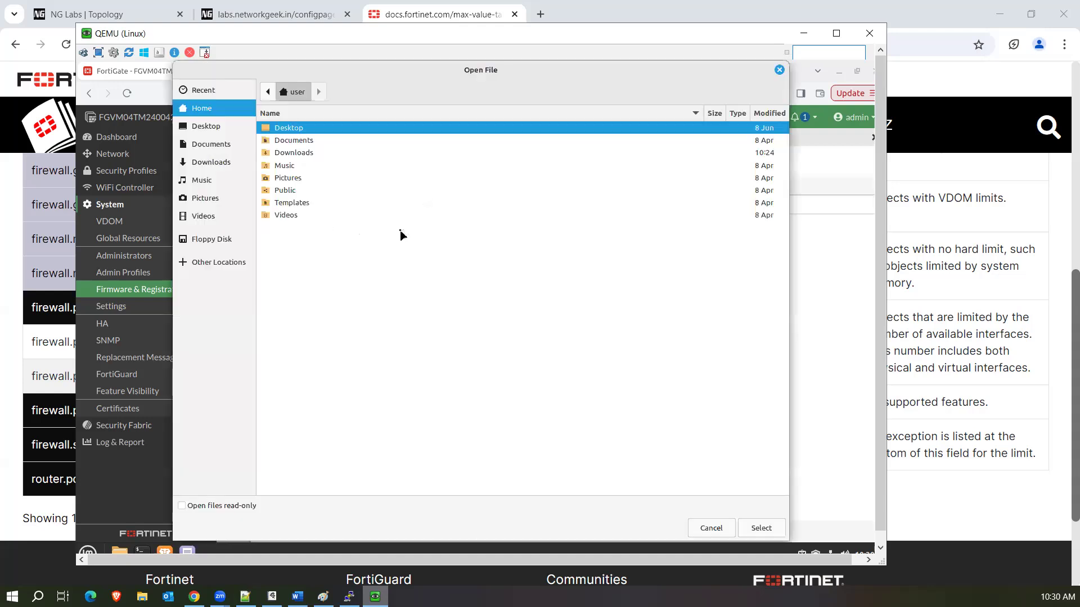
{"action": "left_click", "coordinate": [779, 69]}
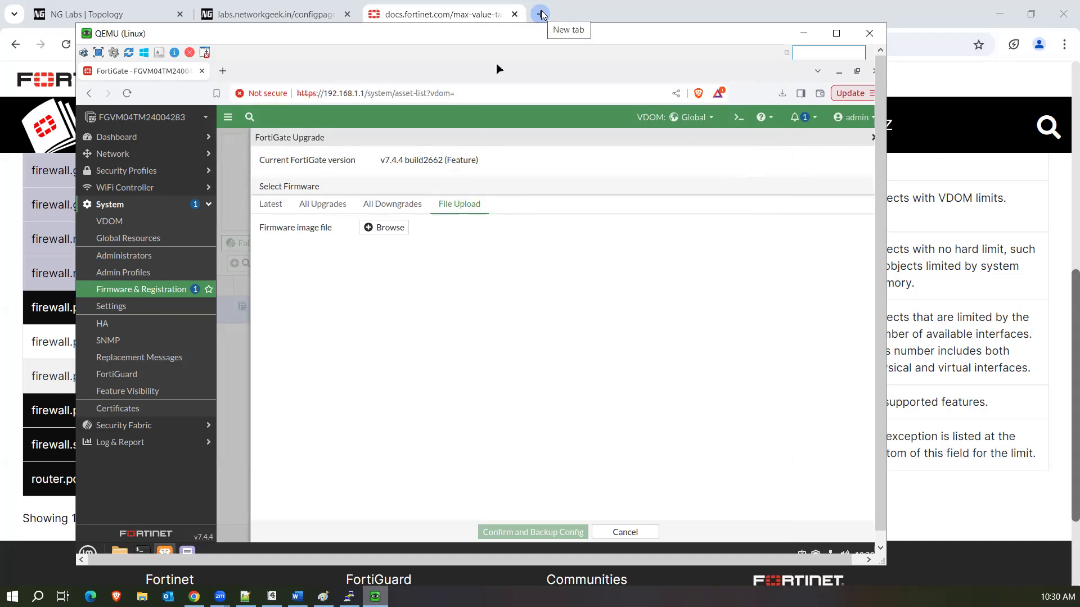
{"action": "left_click", "coordinate": [541, 14]}
Search Google for 'upgrade path fortigate' and open Fortinet's Upgrade Path Tool page.
{"action": "type", "text": "upgrade pat"}
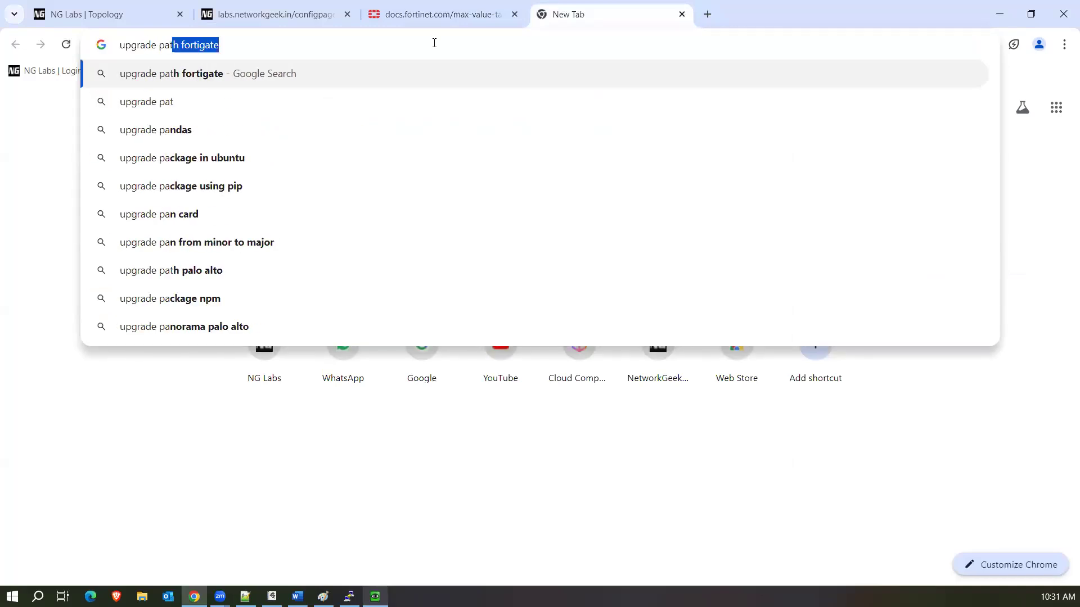
{"action": "type", "text": "h fortin"}
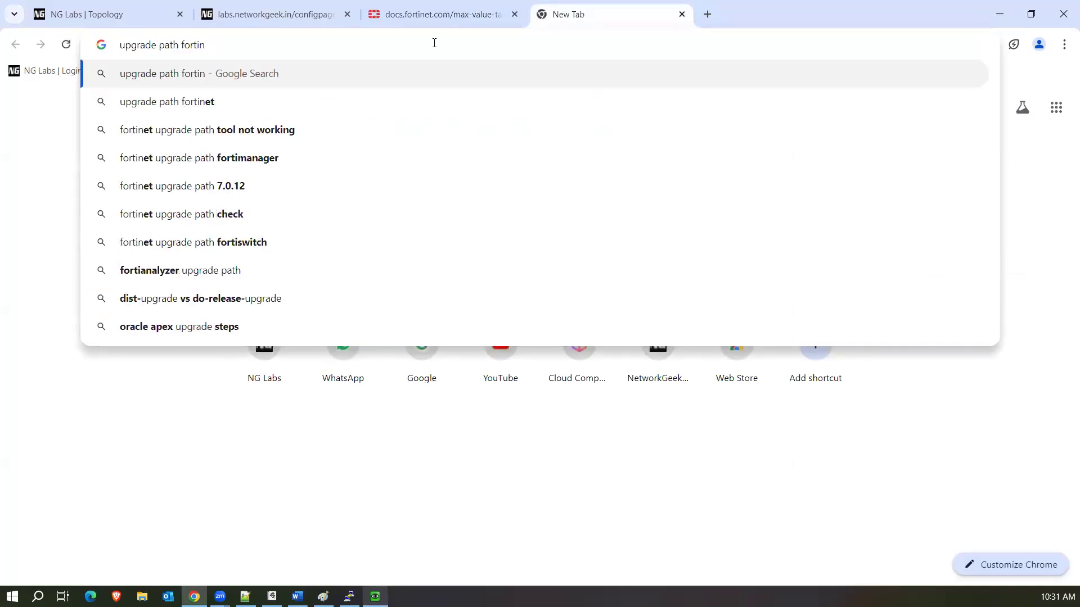
{"action": "key", "text": "BackSpace"}
{"action": "type", "text": "gate"}
{"action": "key", "text": "Return"}
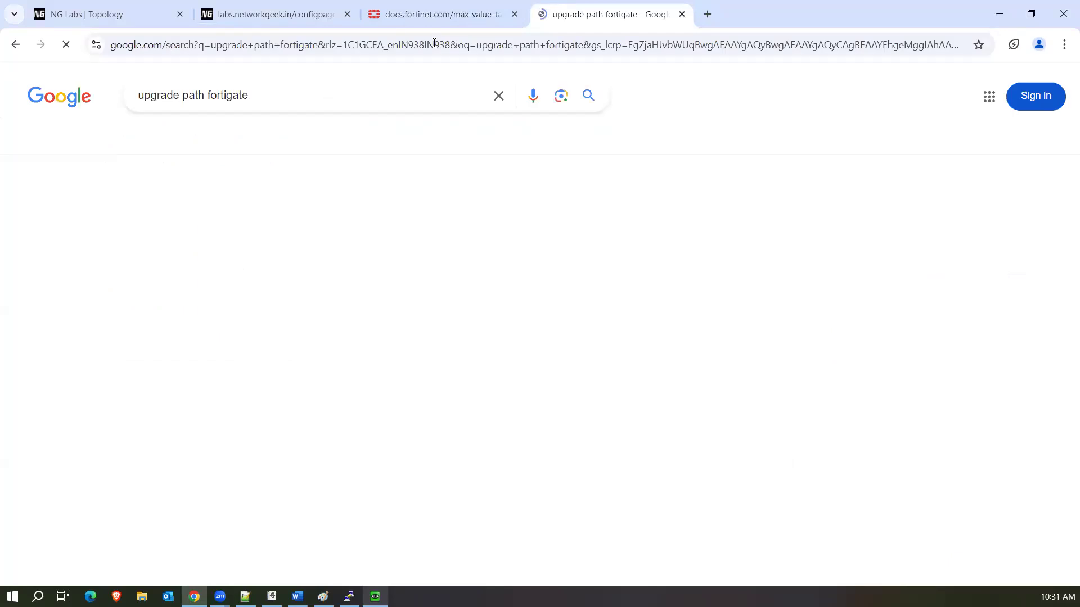
{"action": "left_click", "coordinate": [231, 221]}
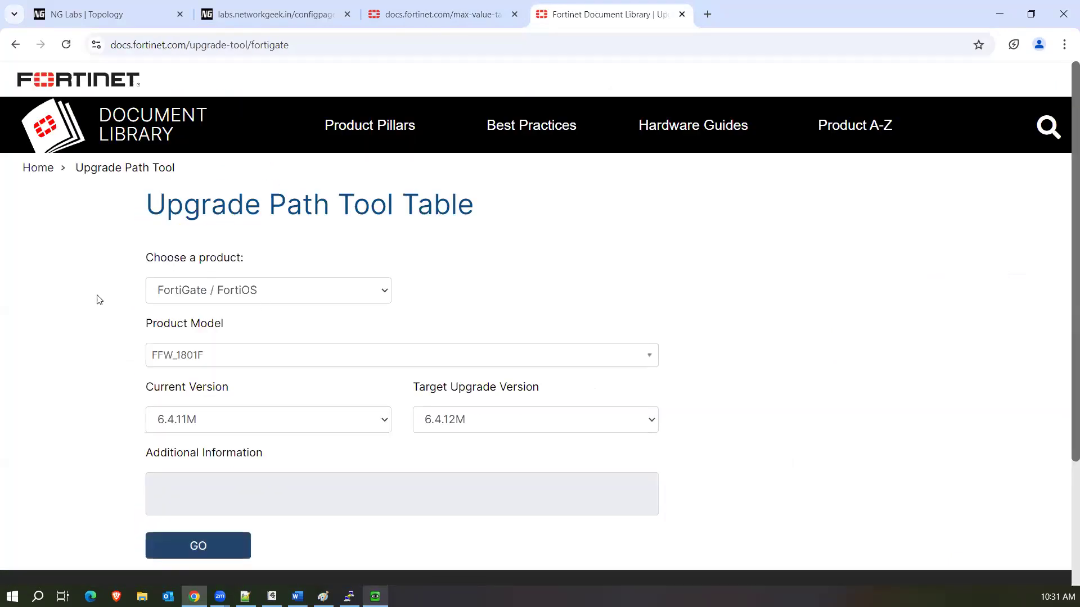
Choose product FortiGate / FortiOS and model FortiGate-VM-KVM in the upgrade tool.
{"action": "left_click", "coordinate": [334, 291]}
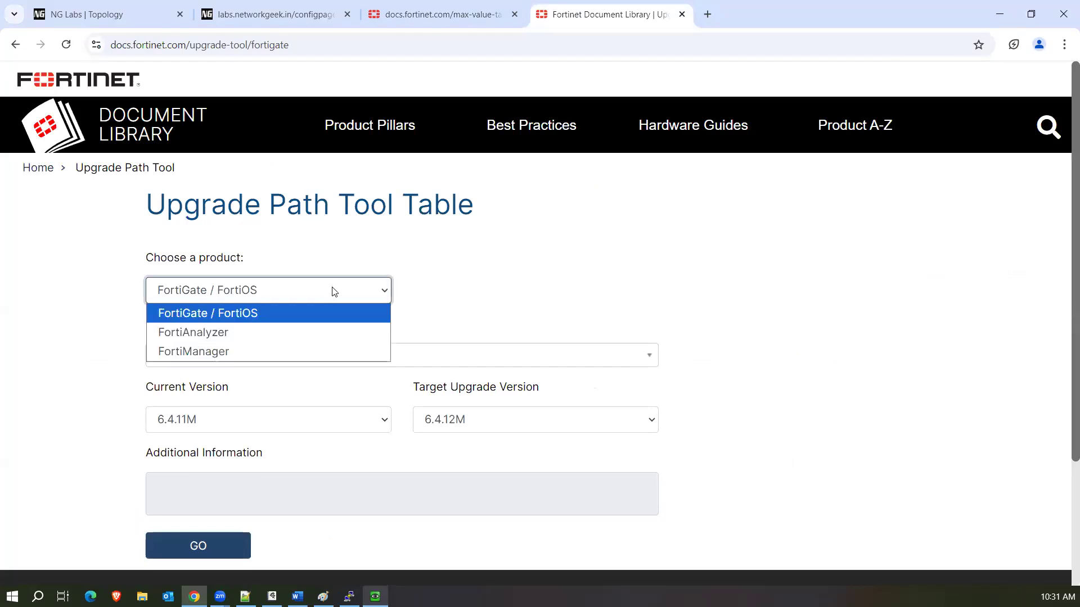
{"action": "left_click", "coordinate": [264, 314]}
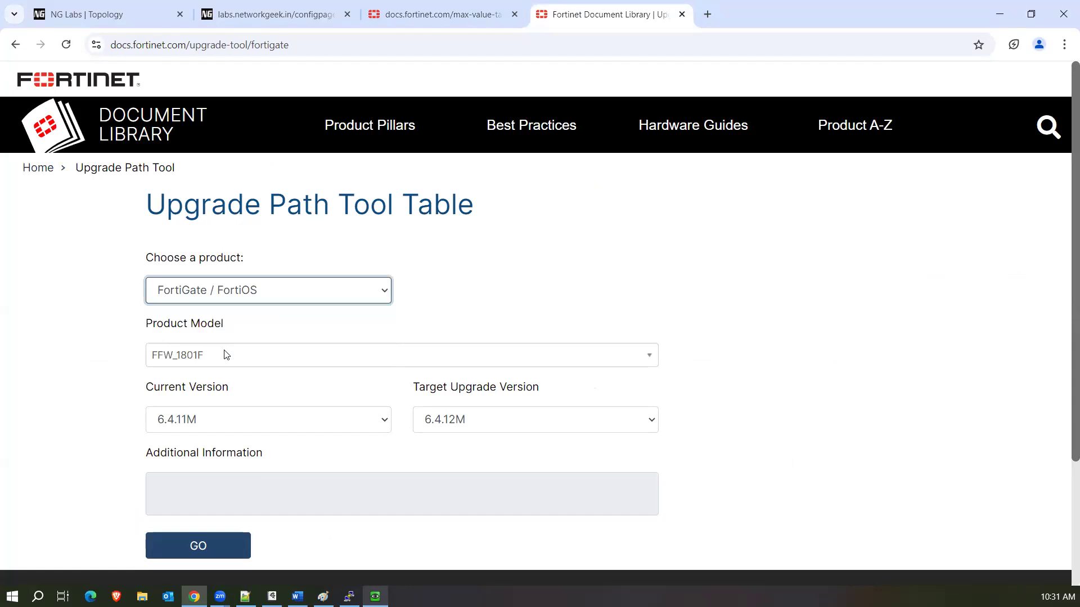
{"action": "left_click", "coordinate": [225, 354]}
{"action": "type", "text": "vm"}
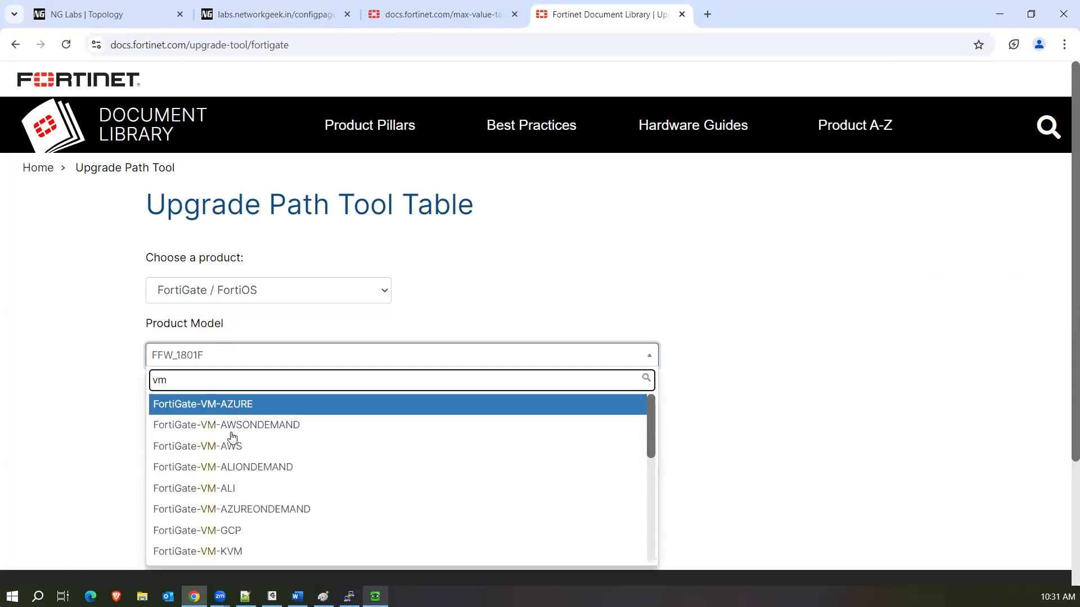
{"action": "scroll", "coordinate": [217, 497], "scroll_direction": "down", "scroll_amount": 1}
{"action": "left_click", "coordinate": [213, 518]}
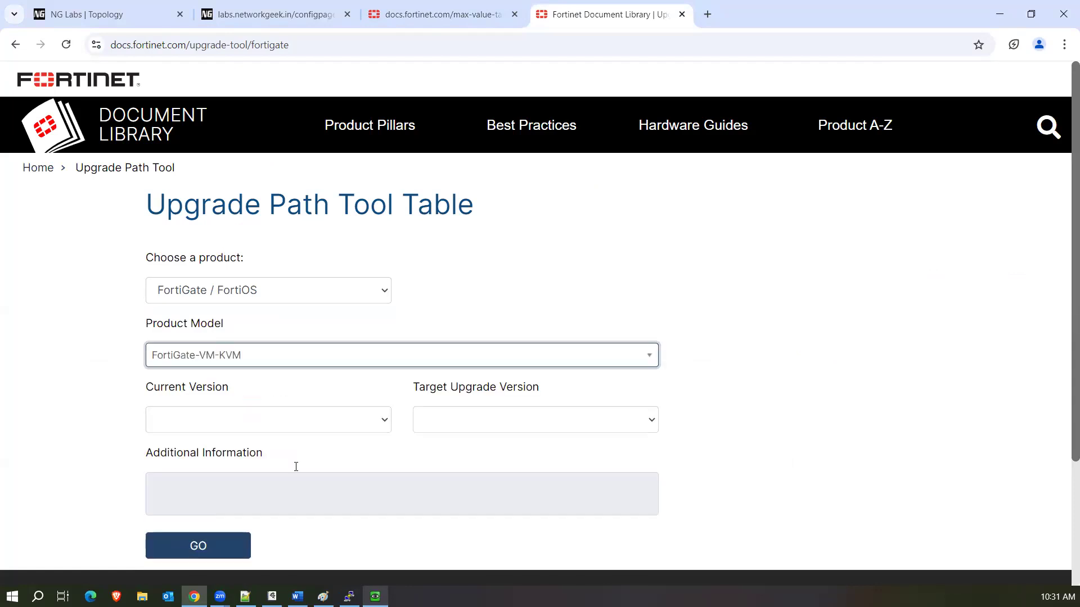
Set current version 7.2.4F and target version 7.4.4F, then generate the upgrade path.
{"action": "left_click", "coordinate": [365, 422]}
{"action": "scroll", "coordinate": [231, 303], "scroll_direction": "down", "scroll_amount": 20}
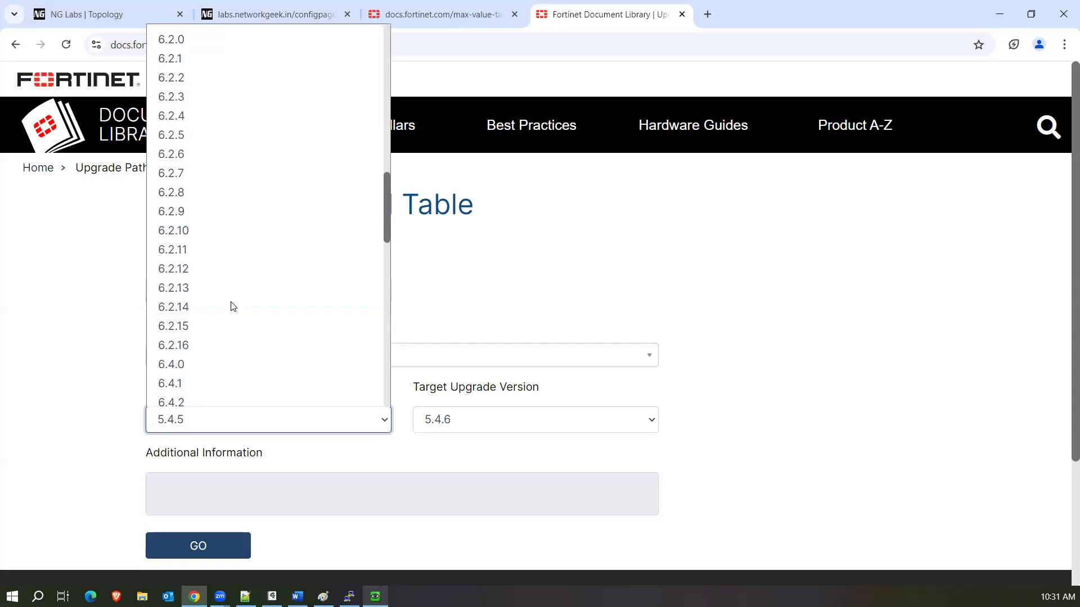
{"action": "scroll", "coordinate": [217, 276], "scroll_direction": "down", "scroll_amount": 3}
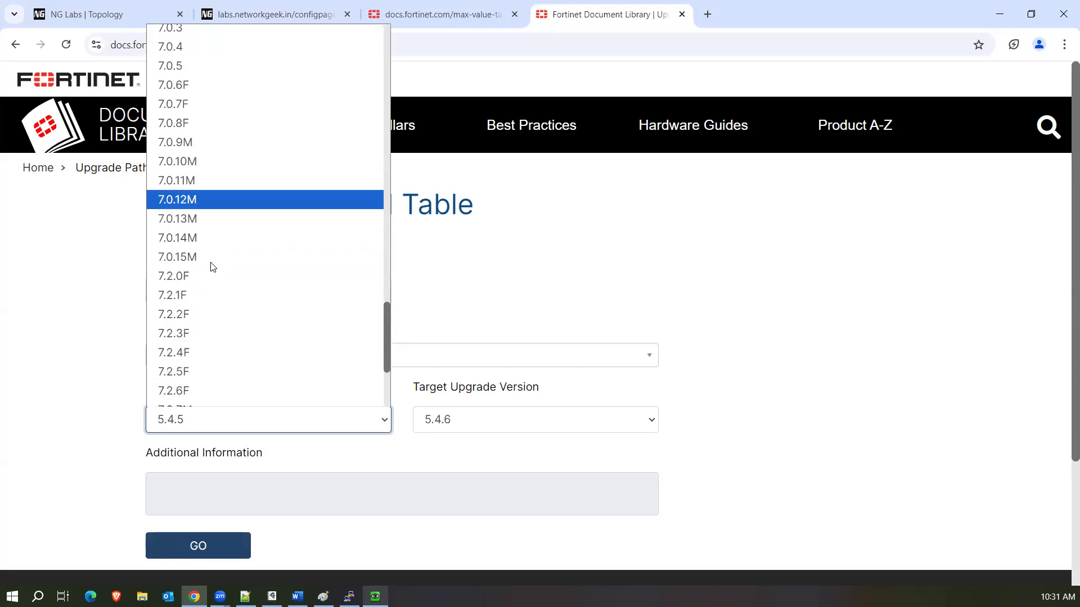
{"action": "left_click", "coordinate": [185, 353]}
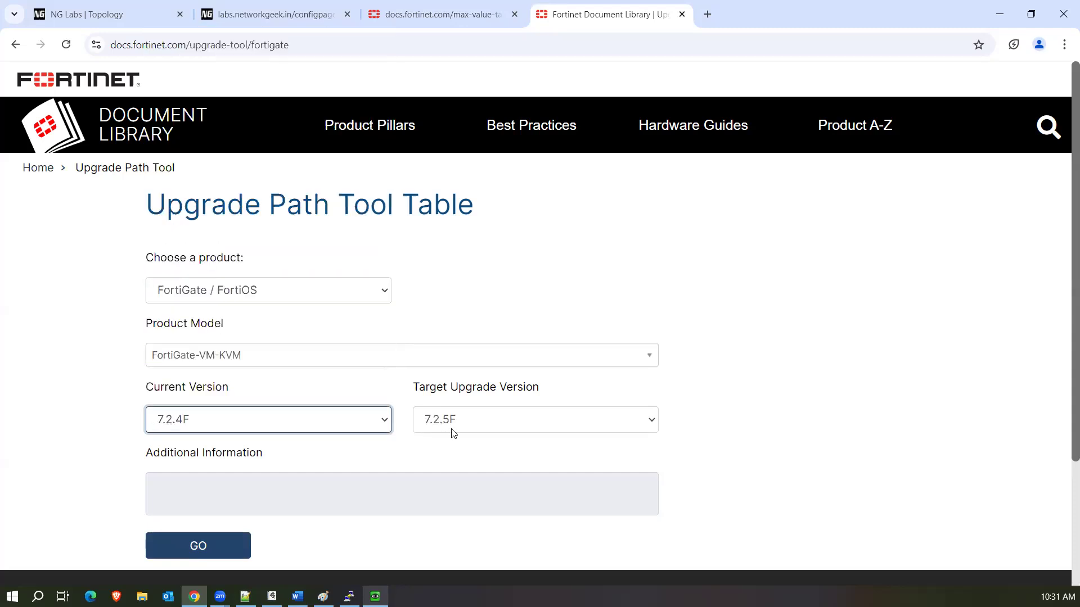
{"action": "left_click", "coordinate": [466, 429]}
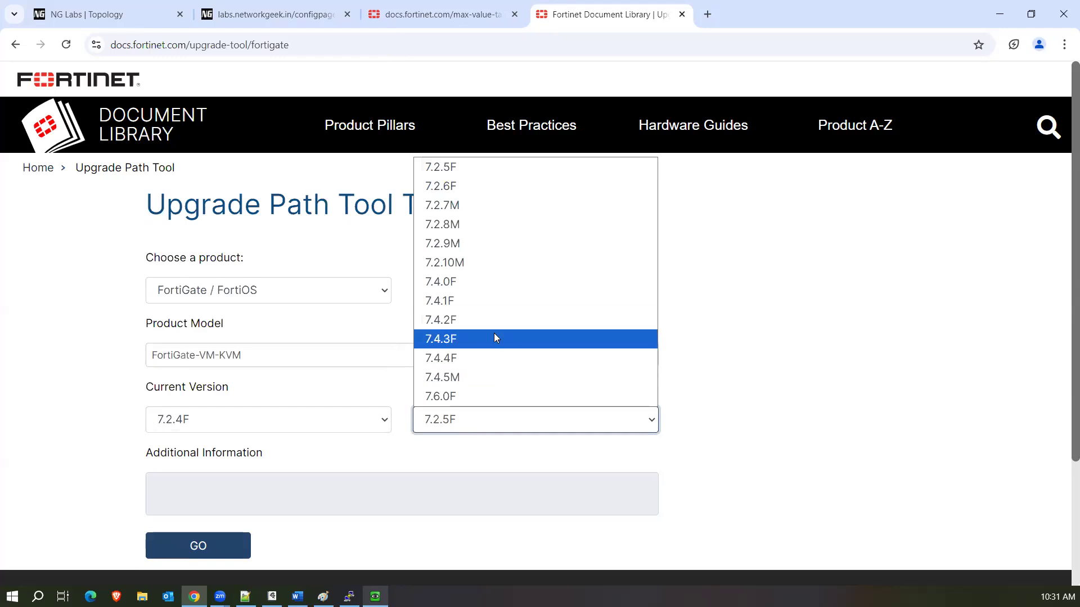
{"action": "left_click", "coordinate": [483, 354]}
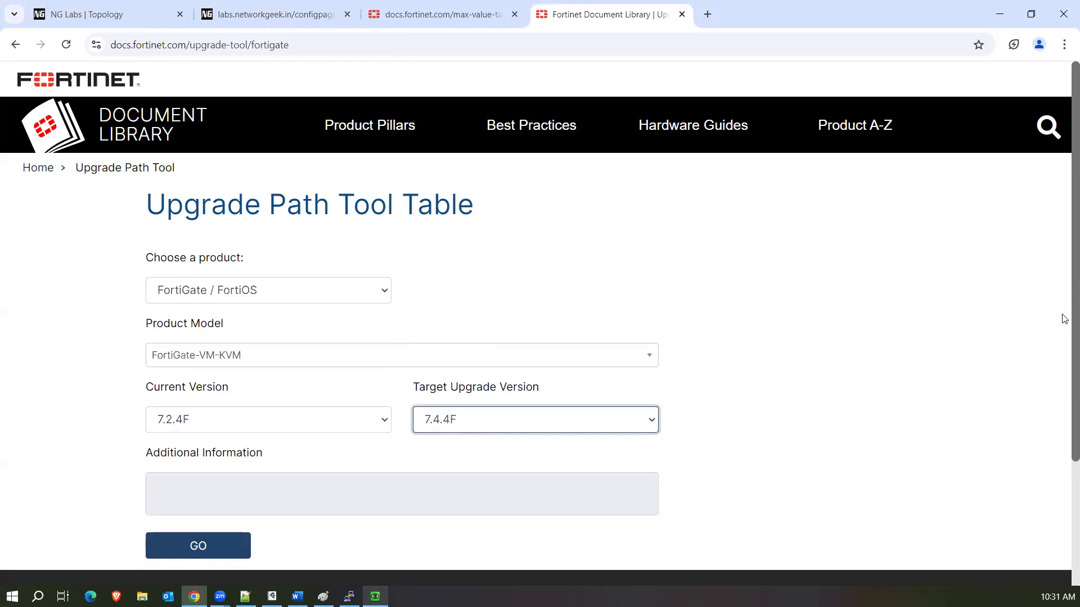
{"action": "scroll", "coordinate": [1064, 319], "scroll_direction": "down", "scroll_amount": 1}
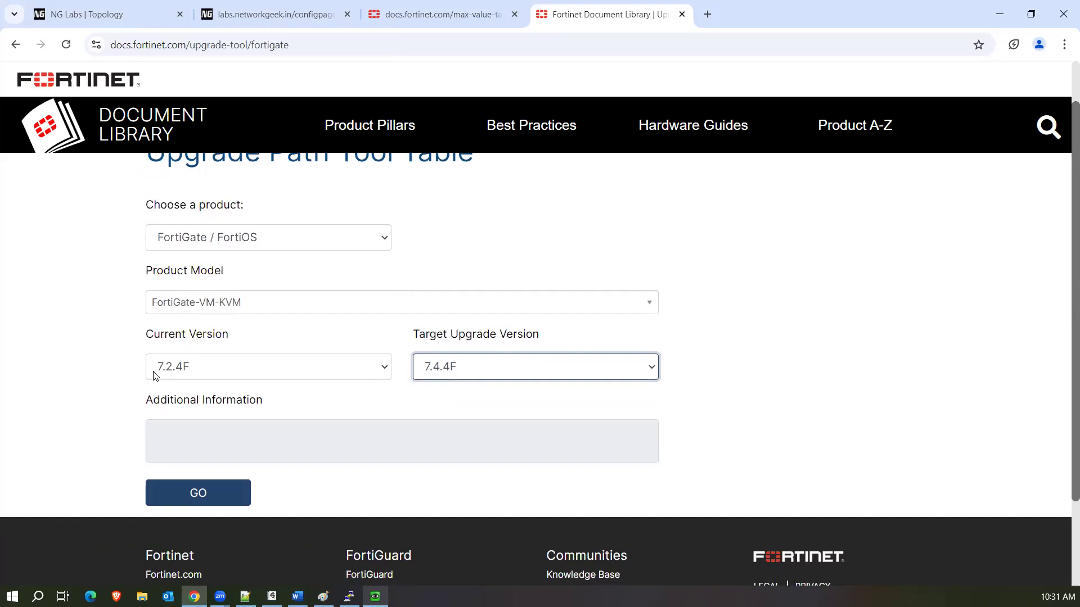
{"action": "left_click", "coordinate": [221, 491]}
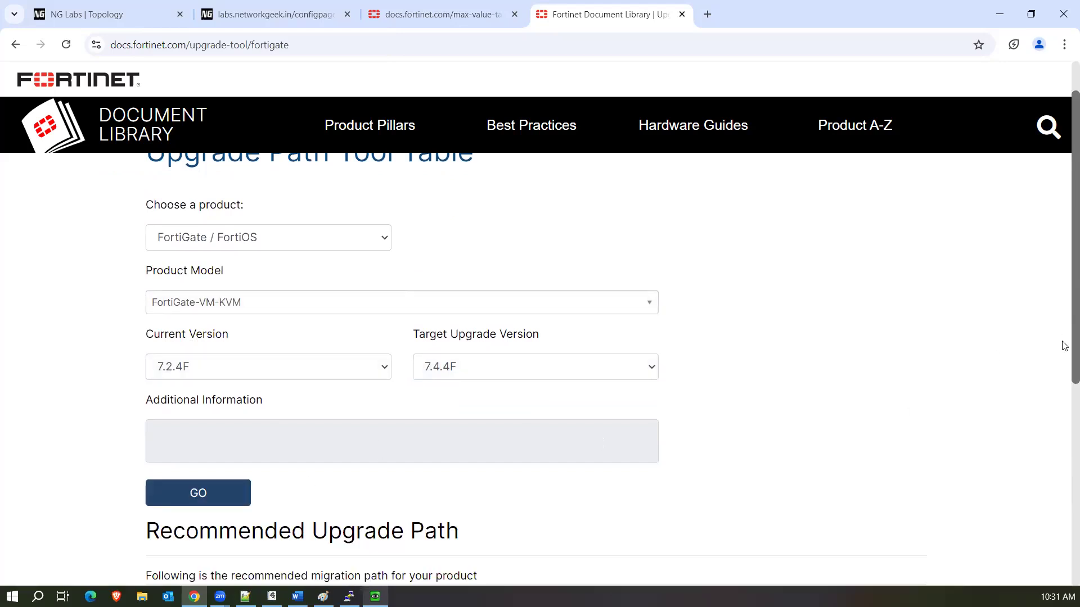
Highlight the recommended path from 7.2.4 F through to 7.4.4 F in the upgrade table.
{"action": "scroll", "coordinate": [1065, 394], "scroll_direction": "down", "scroll_amount": 3}
{"action": "scroll", "coordinate": [1065, 429], "scroll_direction": "down", "scroll_amount": 2}
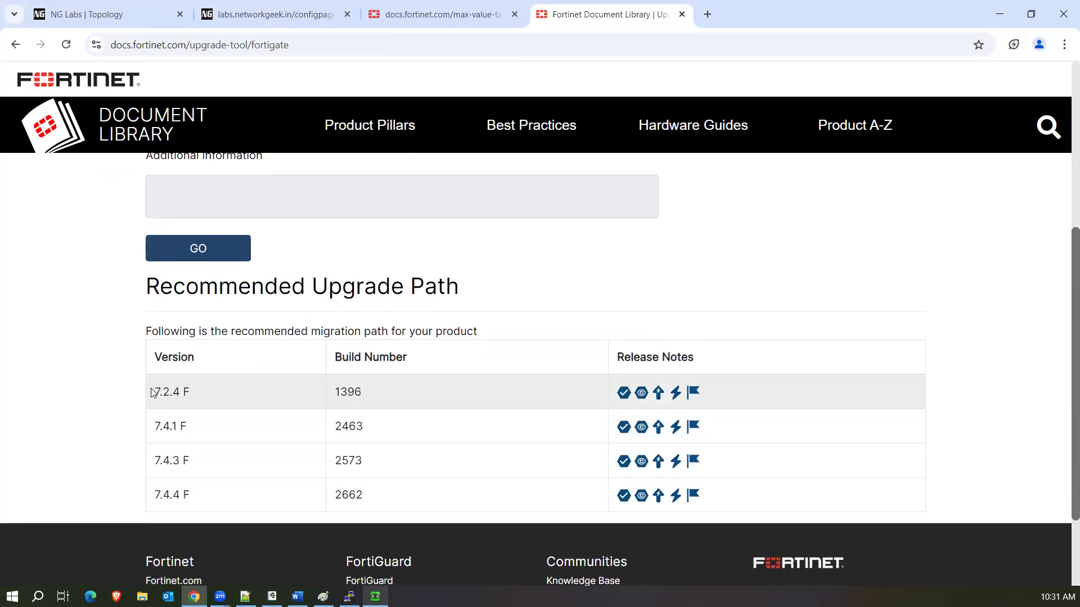
{"action": "left_click_drag", "start_coordinate": [157, 393], "coordinate": [183, 394]}
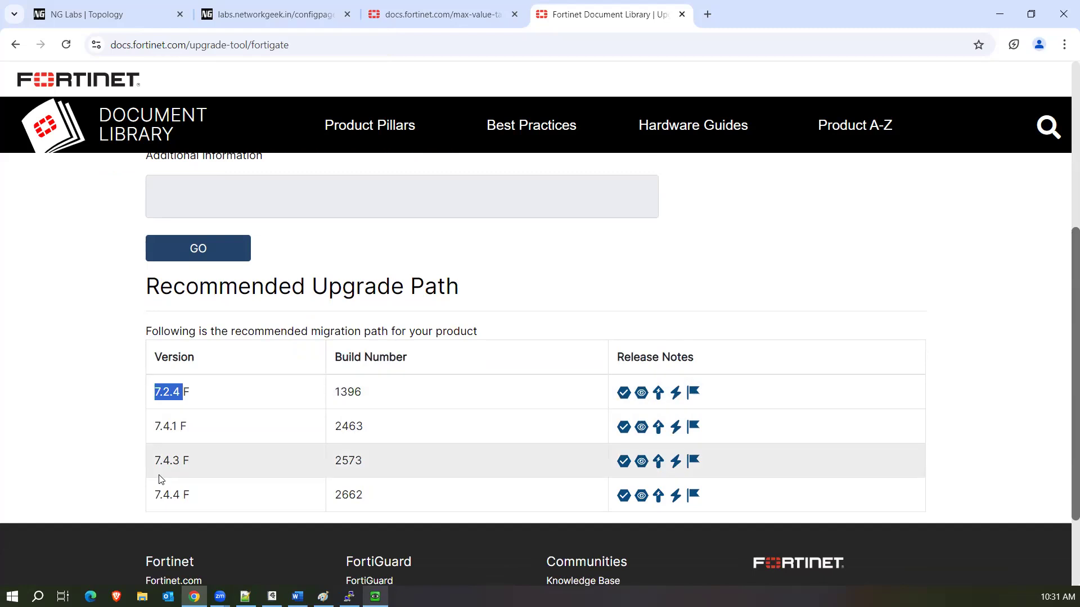
{"action": "left_click_drag", "start_coordinate": [151, 497], "coordinate": [187, 495]}
{"action": "left_click", "coordinate": [153, 396]}
{"action": "left_click_drag", "start_coordinate": [153, 394], "coordinate": [218, 509]}
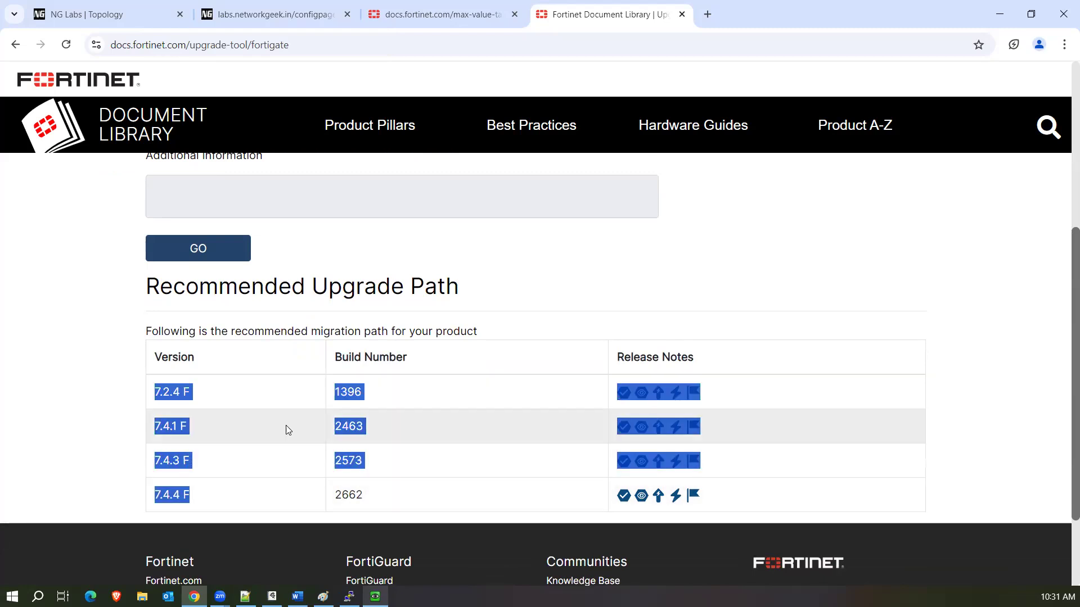
{"action": "left_click", "coordinate": [288, 398]}
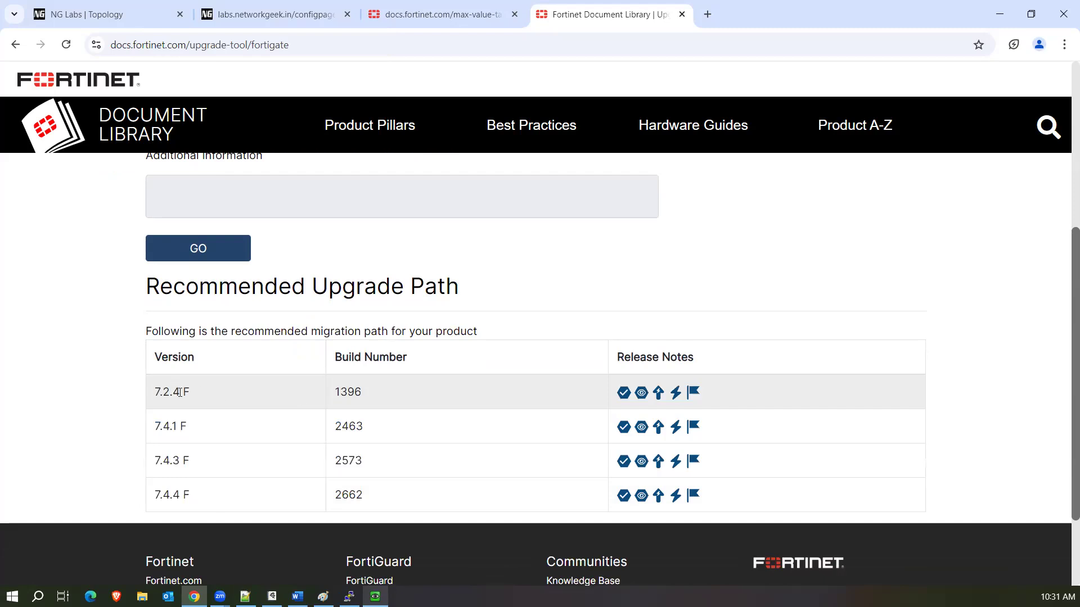
Highlight the 7.2.4 F (build 1396) and 7.4.1 F (build 2463) rows, then bring FortiGate forward.
{"action": "left_click_drag", "start_coordinate": [376, 394], "coordinate": [152, 396]}
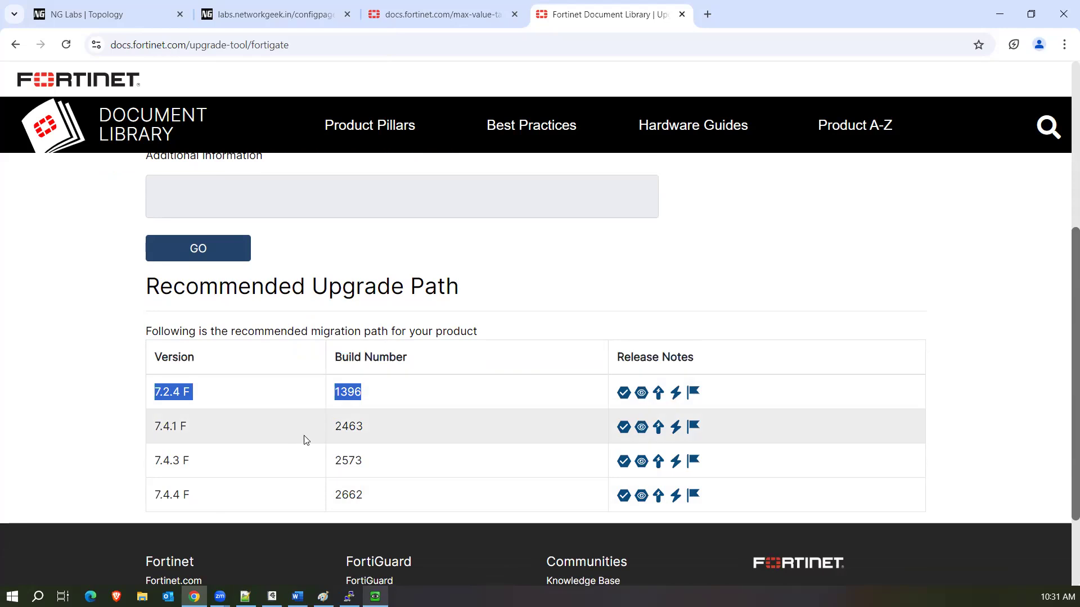
{"action": "left_click_drag", "start_coordinate": [370, 429], "coordinate": [157, 426]}
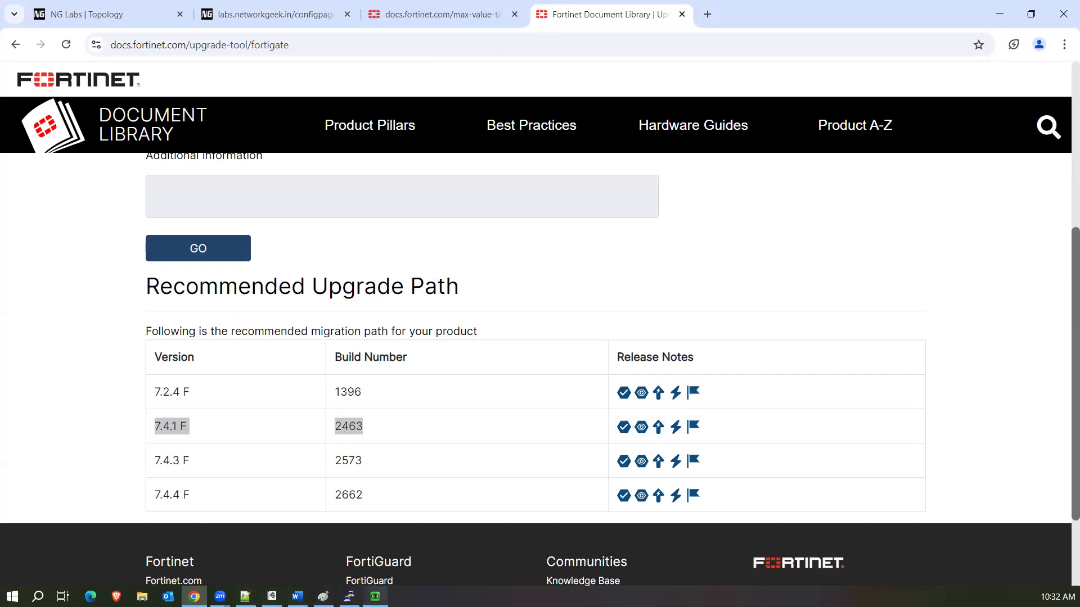
{"action": "left_click", "coordinate": [375, 596]}
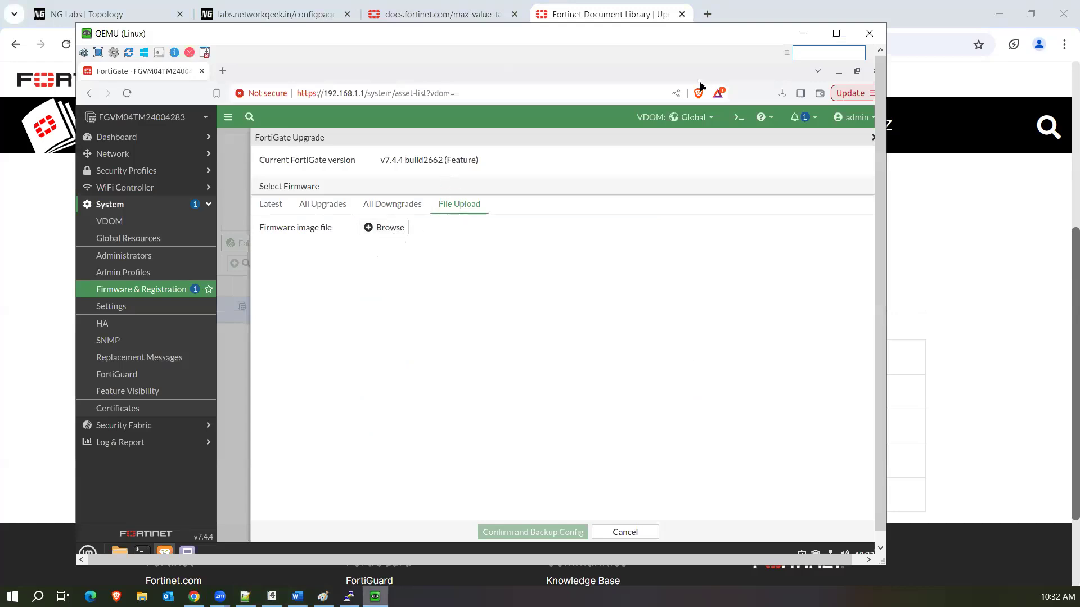
Bring the Fortinet recommended upgrade-path page back in front of the FortiGate window.
{"action": "left_click", "coordinate": [751, 10]}
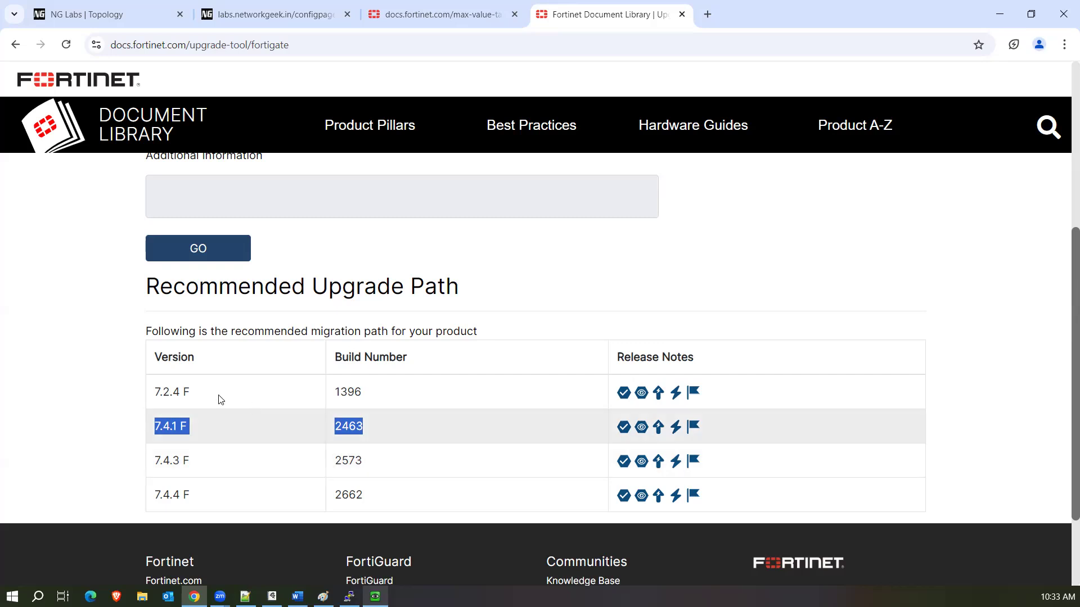
Clear the table selection, highlight 'upgrade-tool' in the address, and minimize Chrome to reveal FortiGate.
{"action": "left_click", "coordinate": [341, 427]}
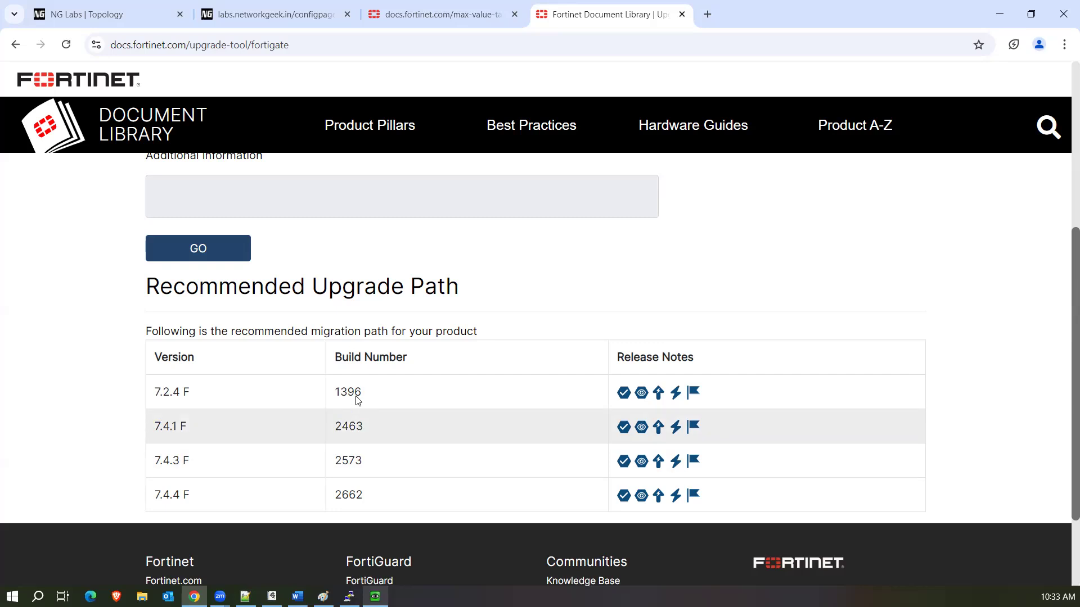
{"action": "scroll", "coordinate": [359, 467], "scroll_direction": "down", "scroll_amount": 1}
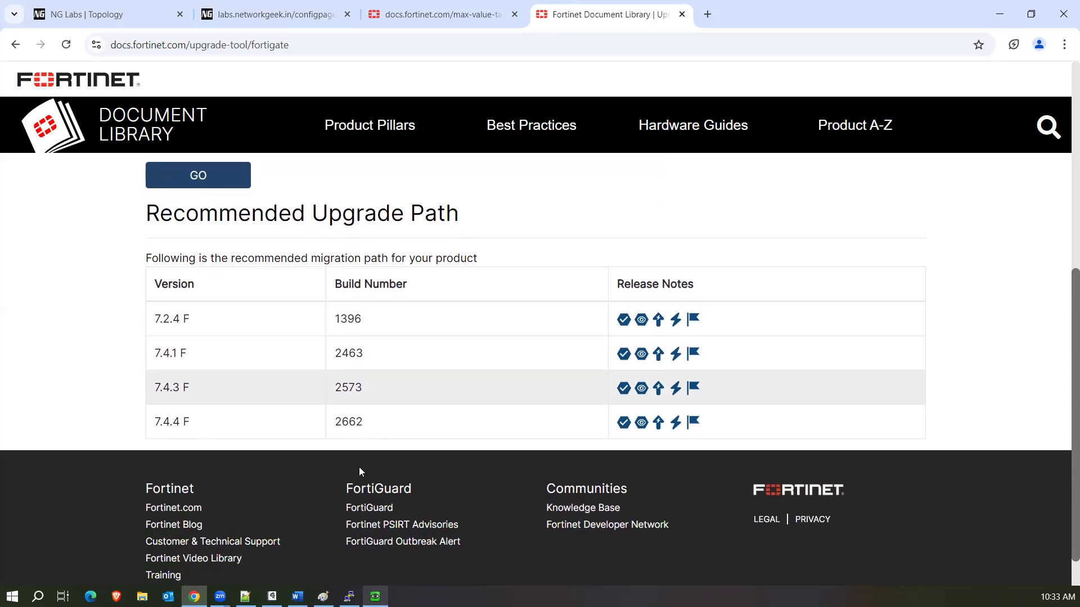
{"action": "scroll", "coordinate": [442, 314], "scroll_direction": "up", "scroll_amount": 1}
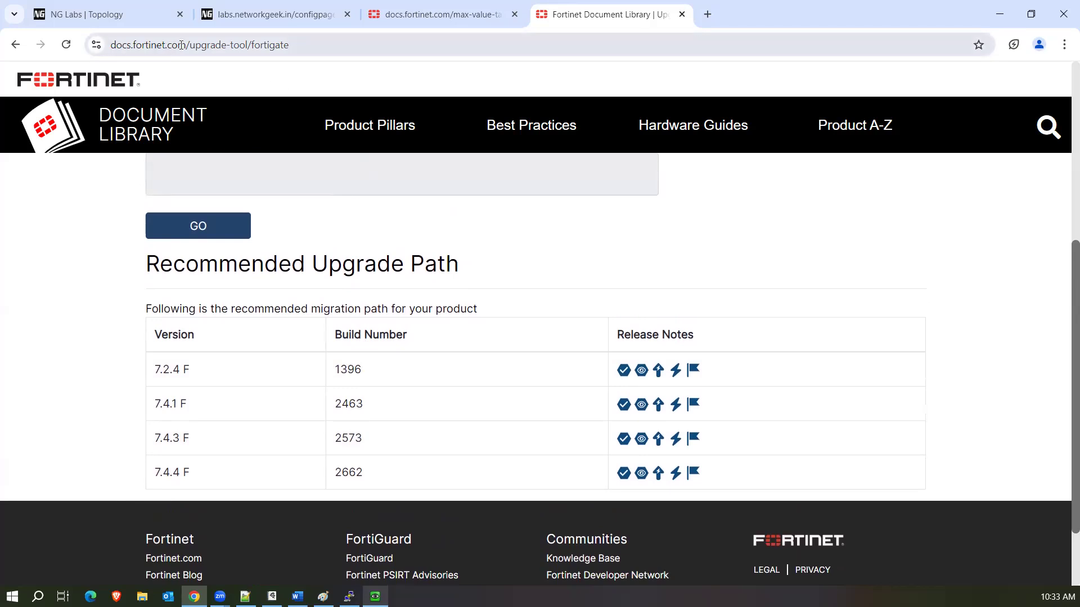
{"action": "left_click_drag", "start_coordinate": [190, 45], "coordinate": [248, 44]}
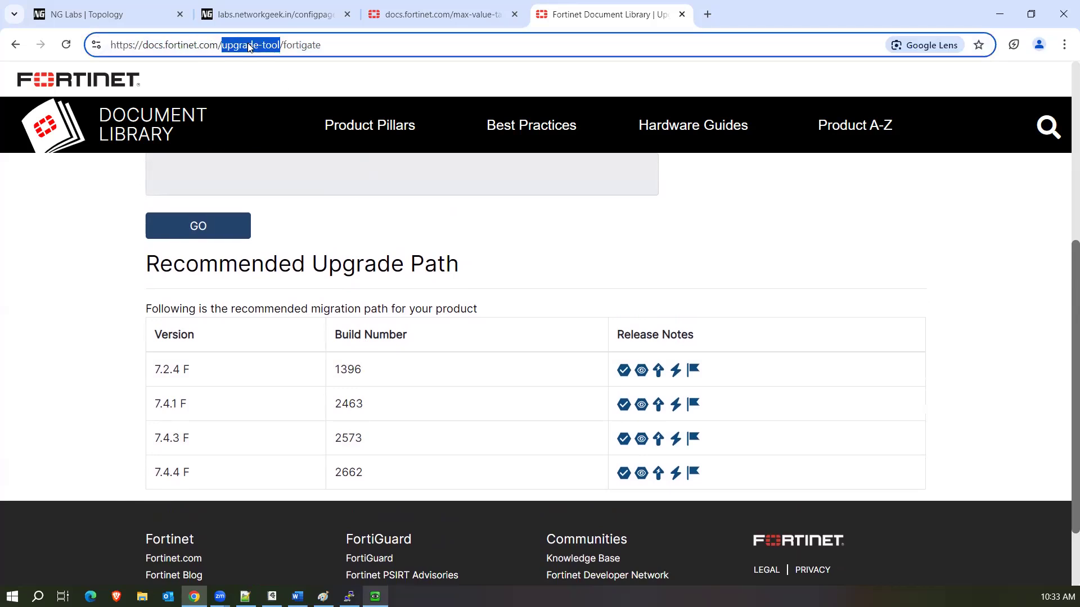
{"action": "left_click", "coordinate": [111, 280]}
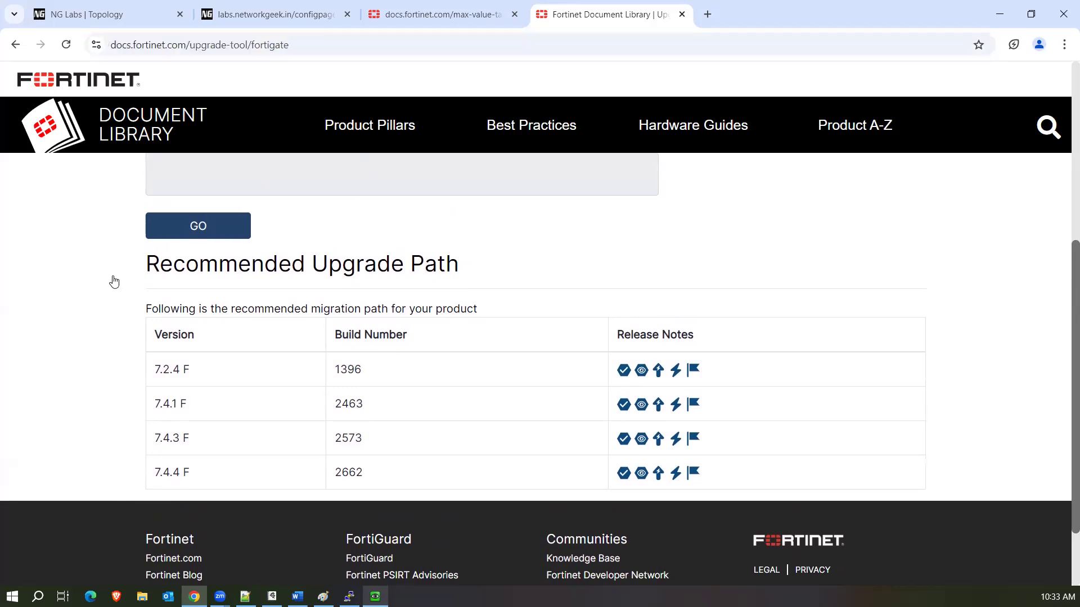
{"action": "left_click", "coordinate": [1000, 14]}
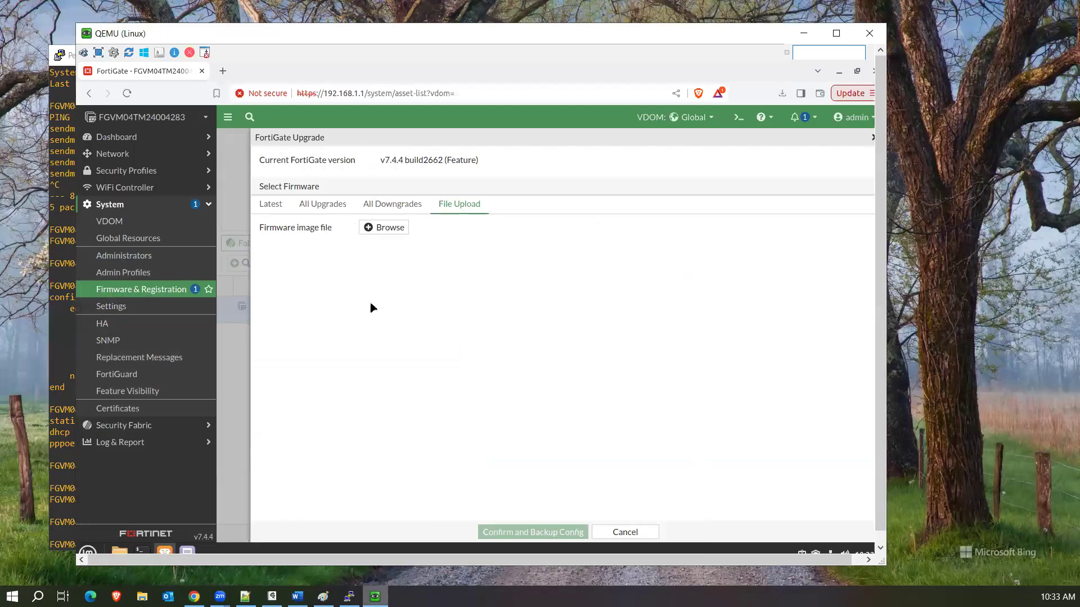
Switch back to the FortiGate VM and open System > FortiGuard to view license entitlements.
{"action": "key", "text": "alt+Tab"}
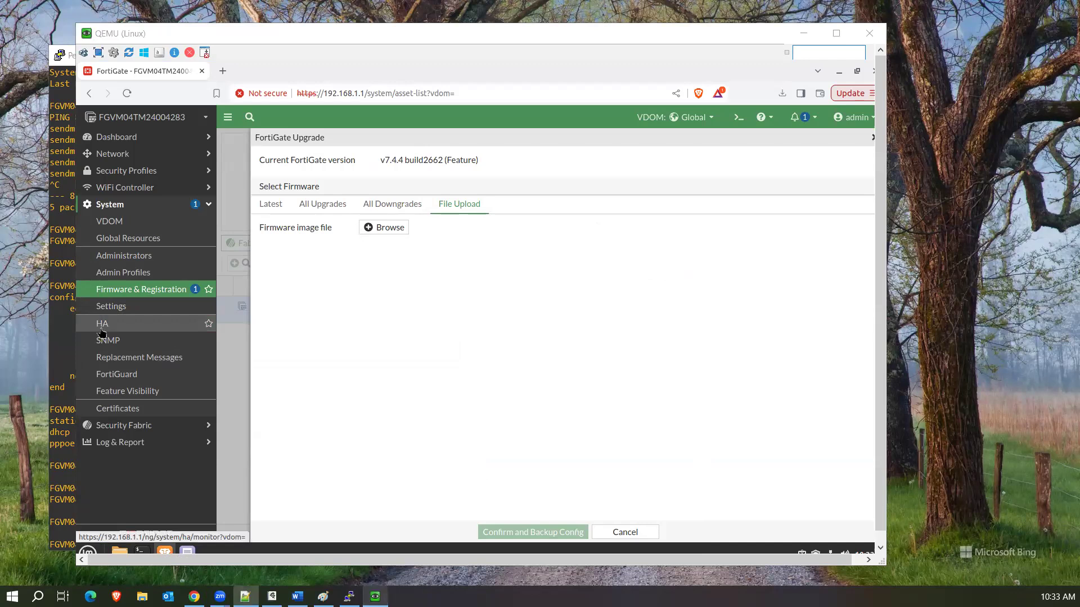
{"action": "key", "text": "alt+Tab"}
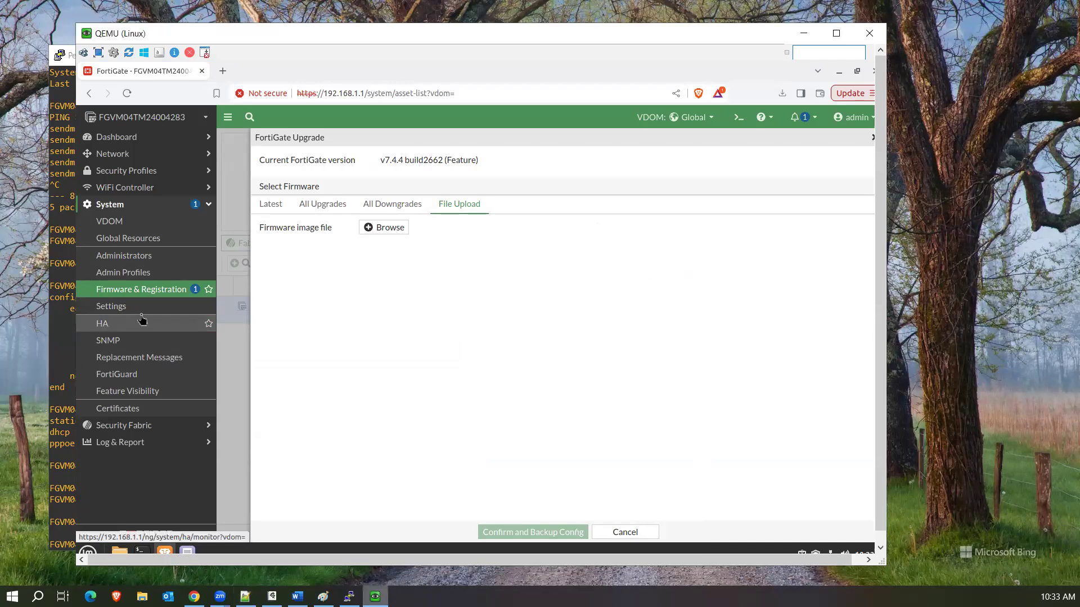
{"action": "left_click", "coordinate": [143, 375]}
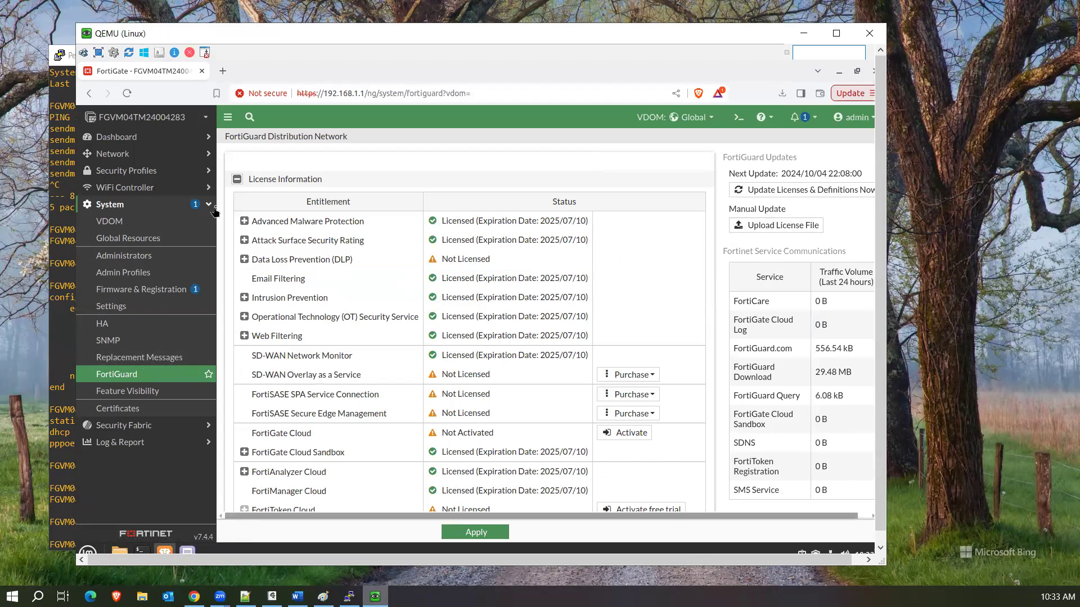
Expand Advanced Malware Protection and review AntiVirus Engine version 7.00026 with its update date.
{"action": "left_click", "coordinate": [244, 223]}
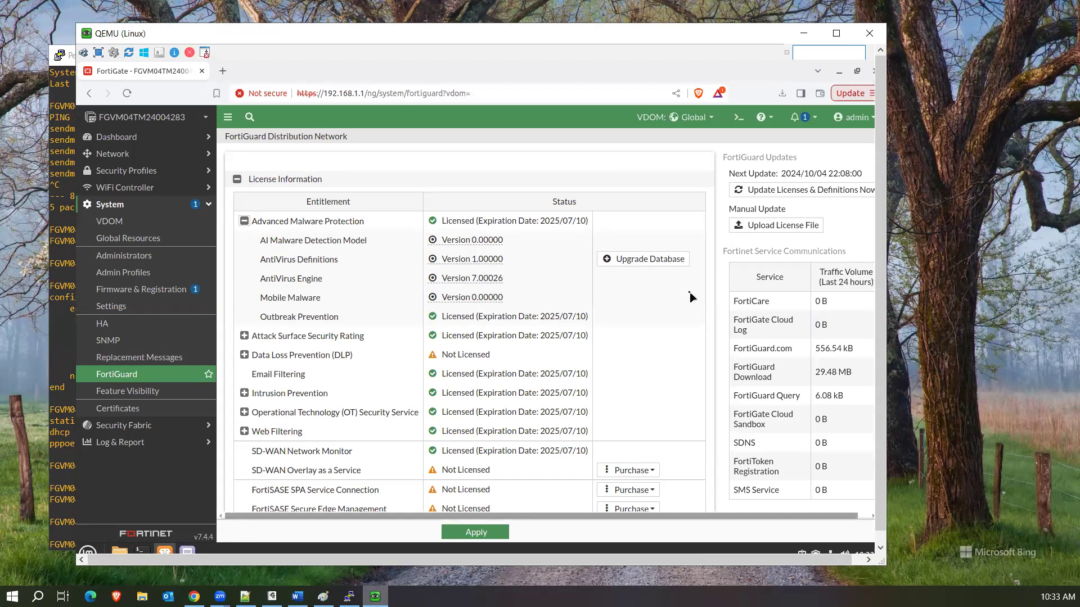
{"action": "scroll", "coordinate": [691, 297], "scroll_direction": "down", "scroll_amount": 5}
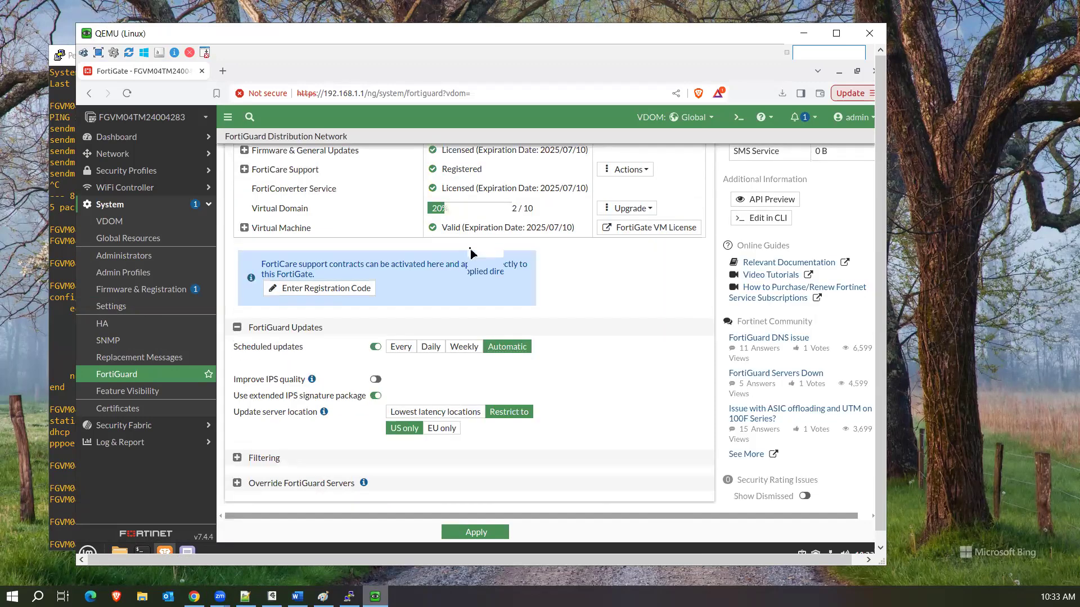
{"action": "scroll", "coordinate": [471, 254], "scroll_direction": "up", "scroll_amount": 5}
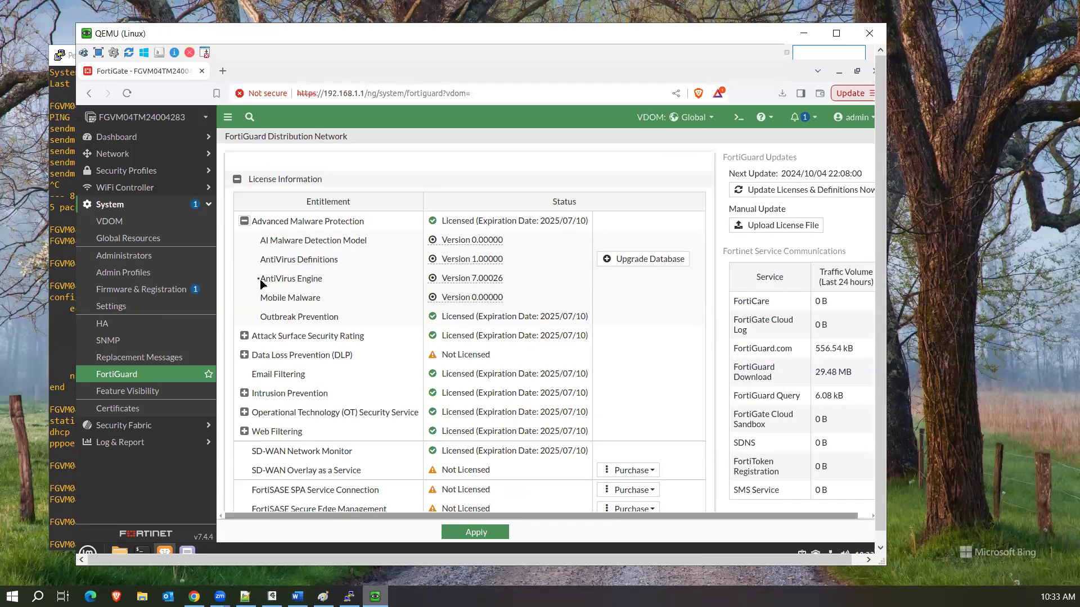
{"action": "left_click_drag", "start_coordinate": [260, 280], "coordinate": [293, 282]}
{"action": "left_click_drag", "start_coordinate": [512, 284], "coordinate": [442, 284]}
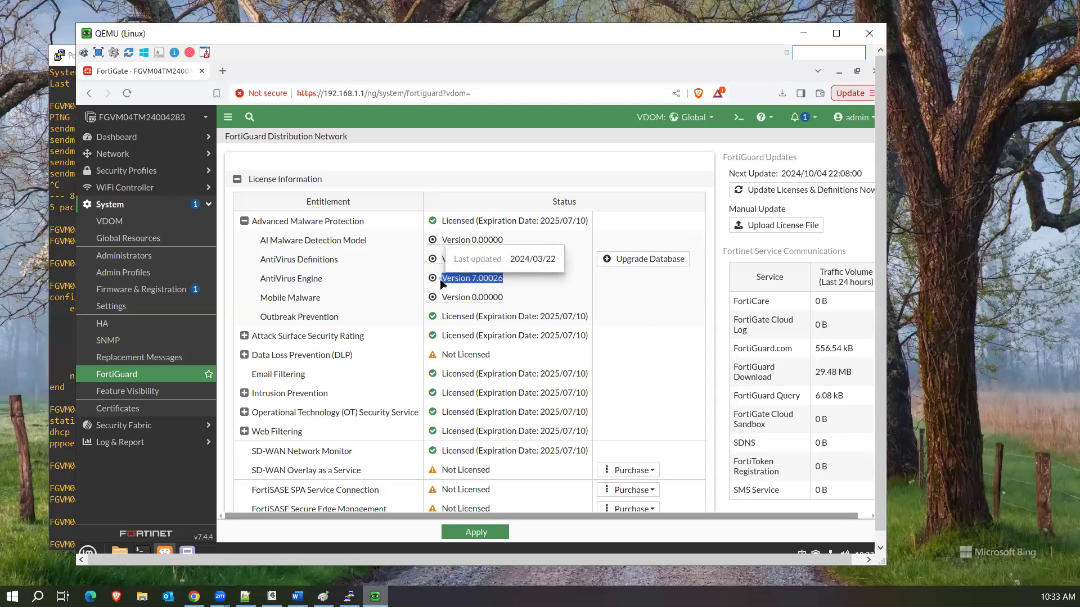
Check the AI Malware Detection Model at version 0.00000 and scroll through the license table.
{"action": "left_click_drag", "start_coordinate": [260, 242], "coordinate": [374, 242]}
{"action": "mouse_move", "coordinate": [481, 237]}
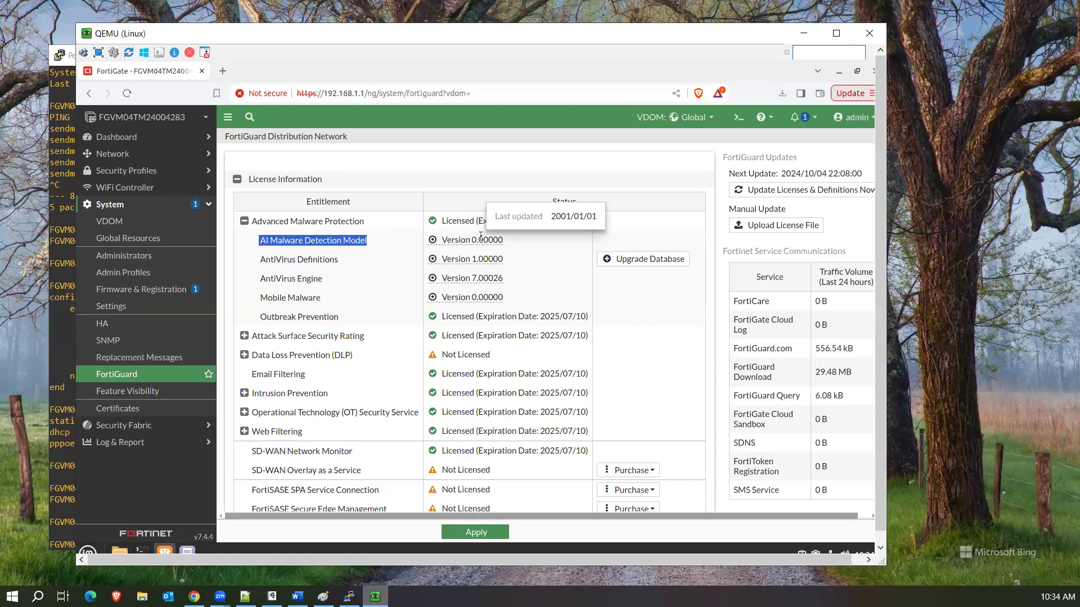
{"action": "left_click_drag", "start_coordinate": [504, 240], "coordinate": [438, 242]}
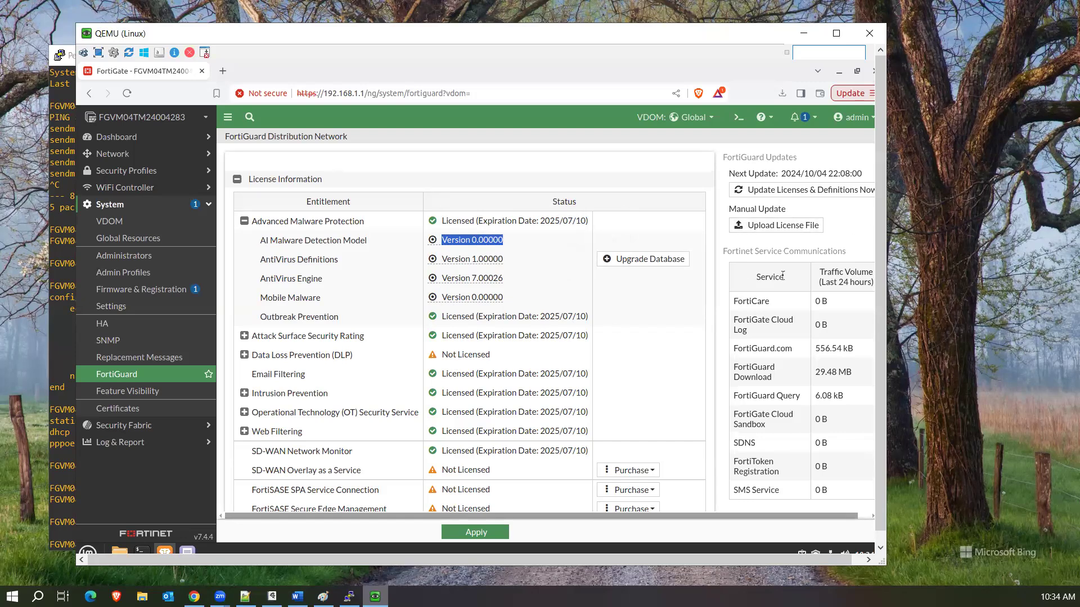
{"action": "scroll", "coordinate": [782, 275], "scroll_direction": "down", "scroll_amount": 5}
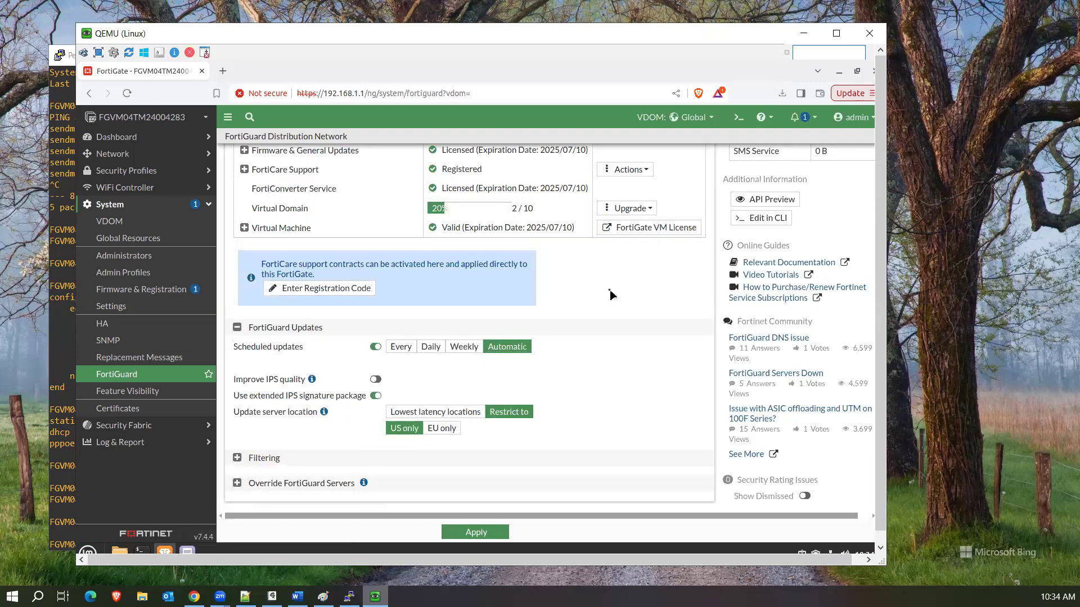
{"action": "scroll", "coordinate": [610, 290], "scroll_direction": "up", "scroll_amount": 5}
{"action": "scroll", "coordinate": [612, 295], "scroll_direction": "down", "scroll_amount": 1}
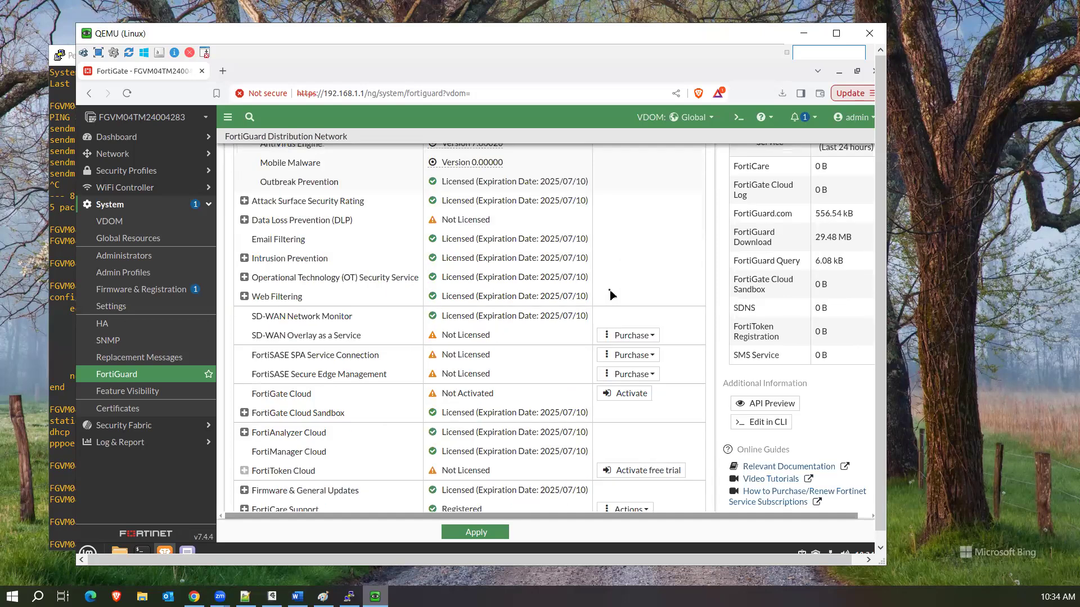
{"action": "scroll", "coordinate": [611, 295], "scroll_direction": "down", "scroll_amount": 5}
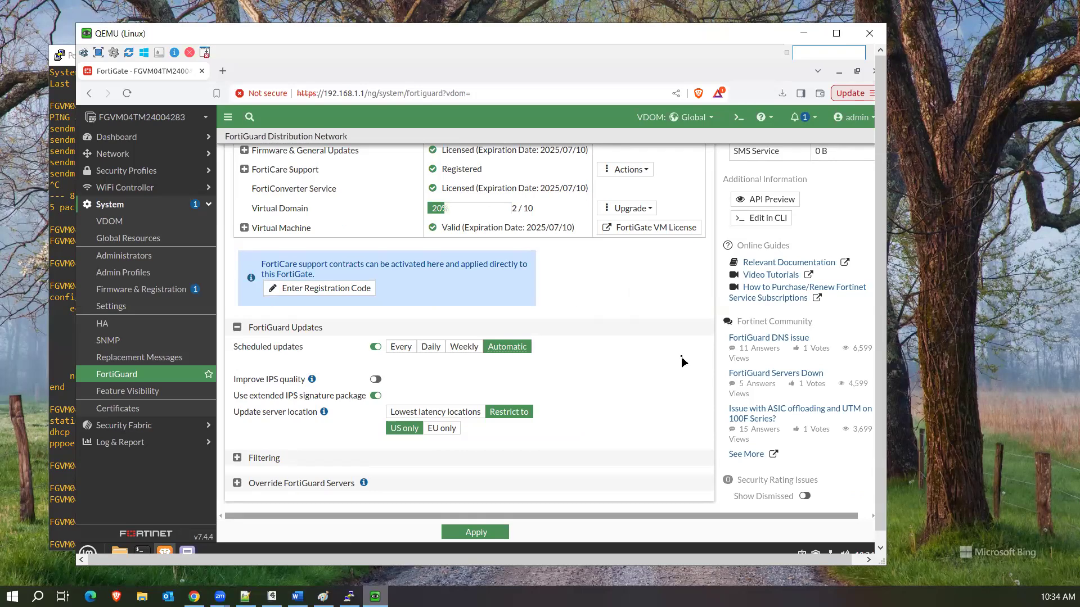
{"action": "scroll", "coordinate": [681, 356], "scroll_direction": "up", "scroll_amount": 6}
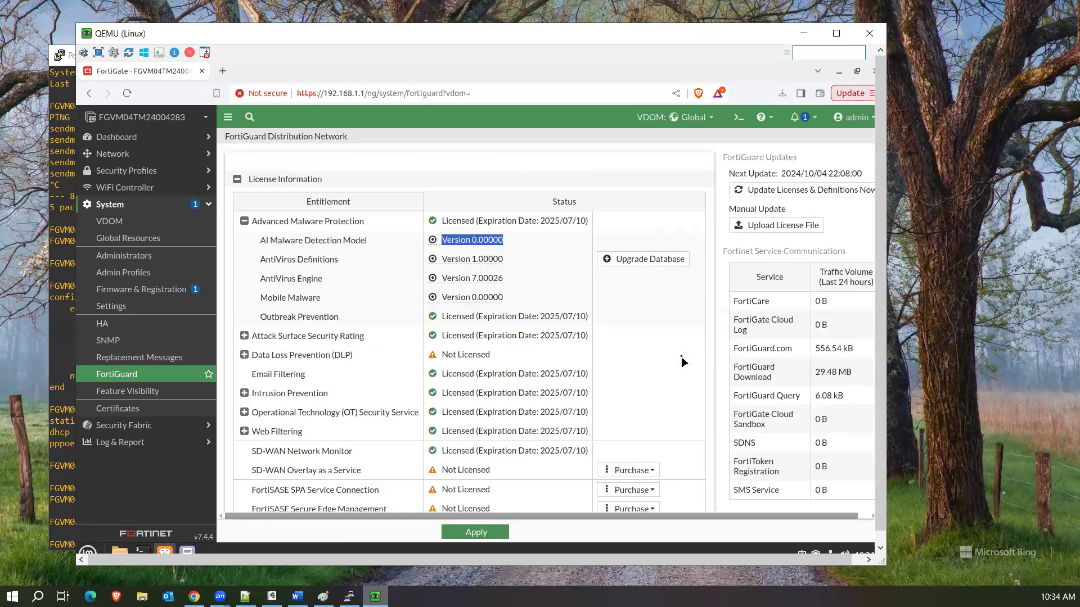